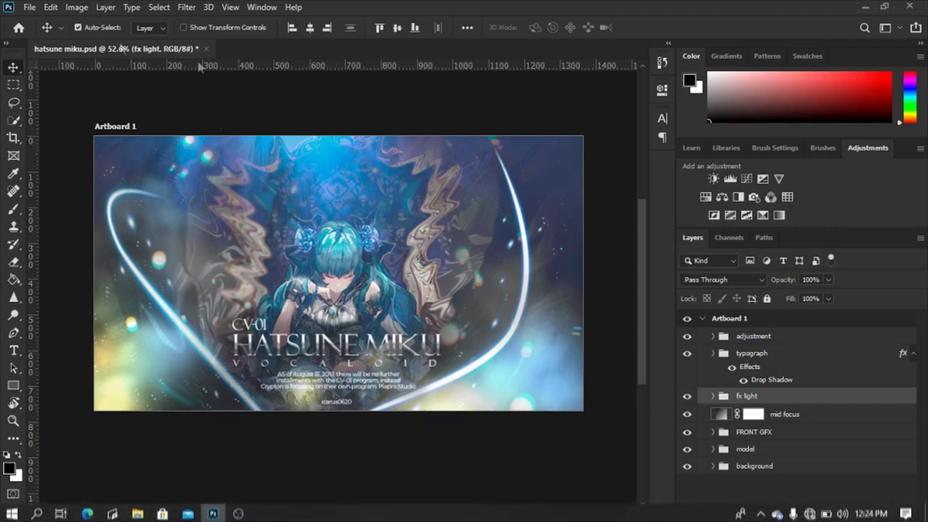
Step: Open kinesis.psd from the ig 11 folder without a colour profile, then close it
click(29, 7)
click(33, 29)
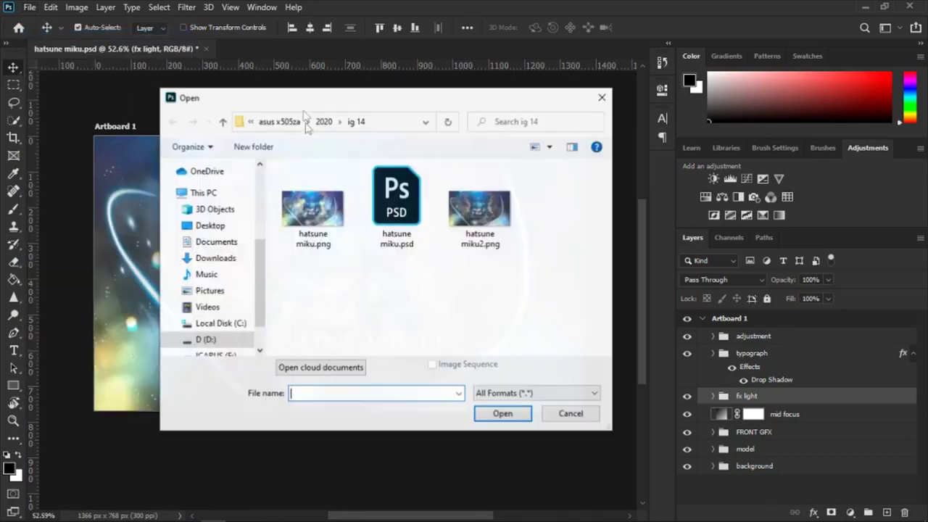
click(324, 121)
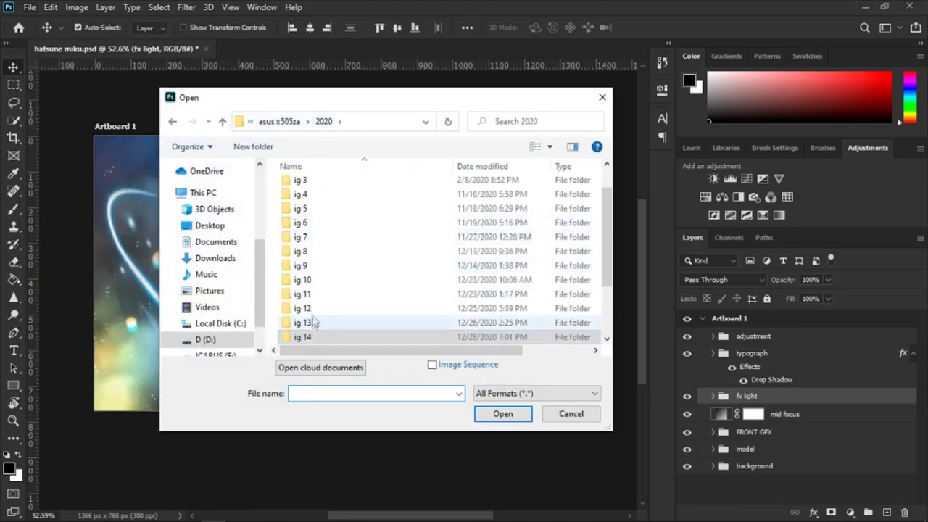
double_click(319, 295)
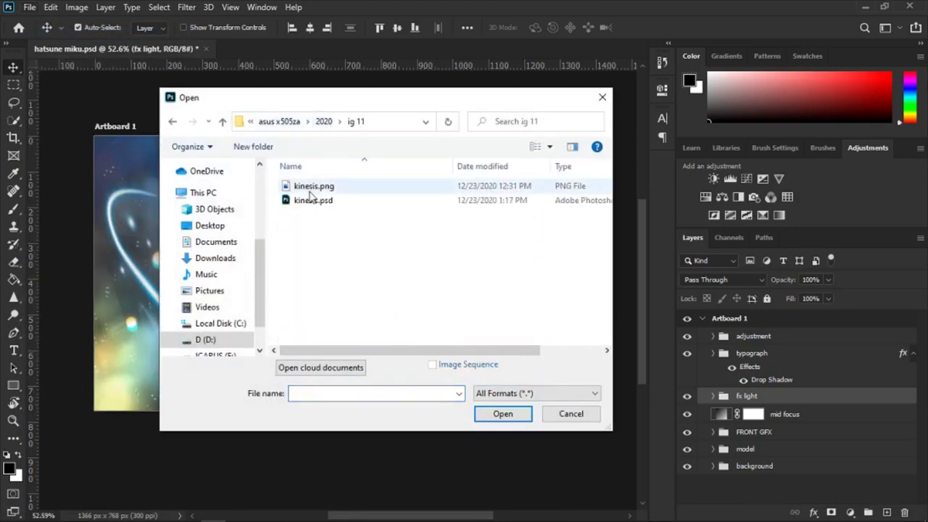
click(313, 197)
double_click(314, 197)
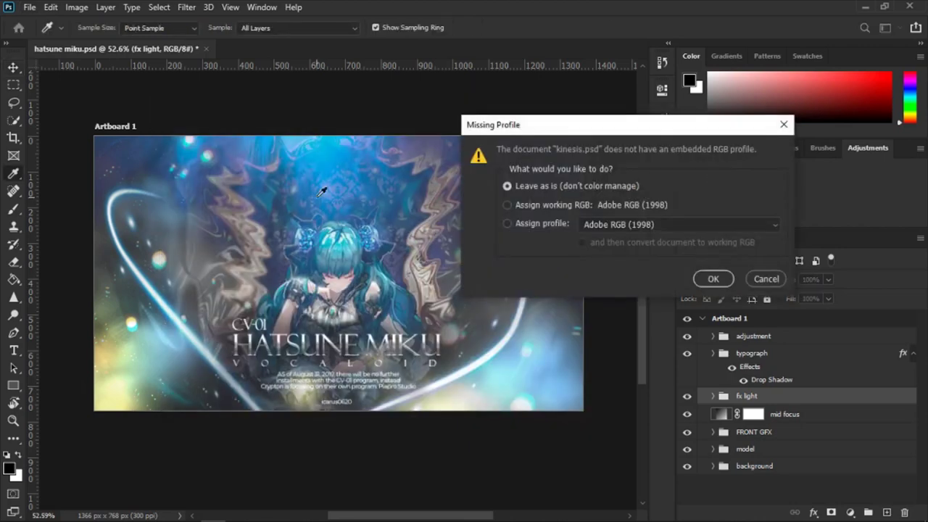
click(713, 278)
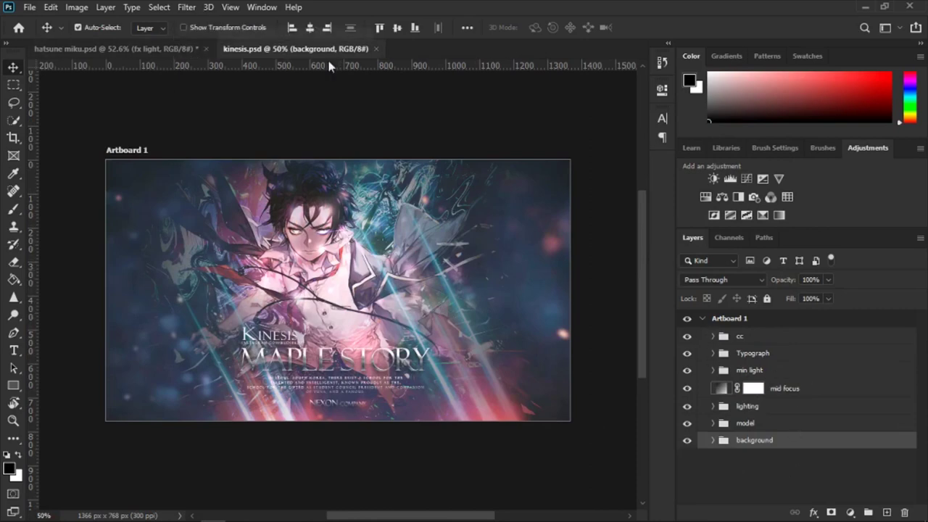
click(376, 49)
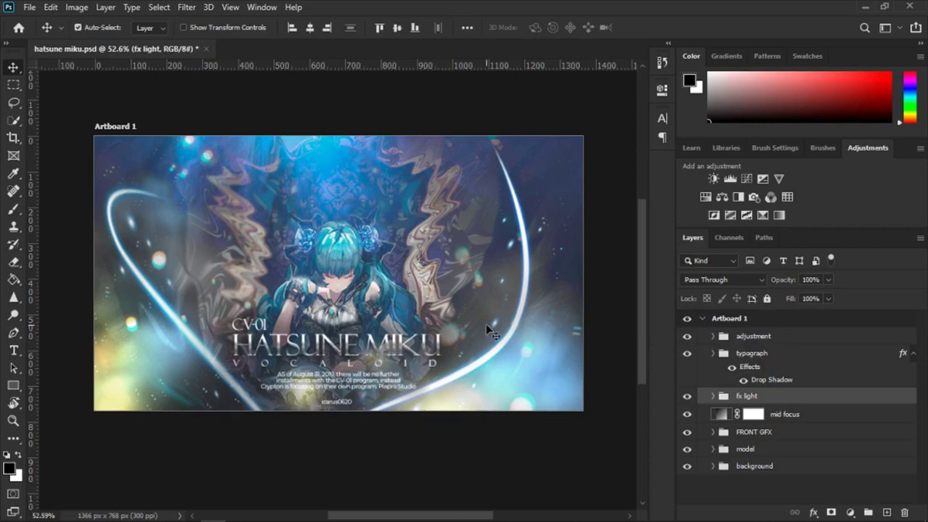
Step: Select the adjustment and typograph groups, then close the ultra pack and ig 14 Explorer windows
click(738, 337)
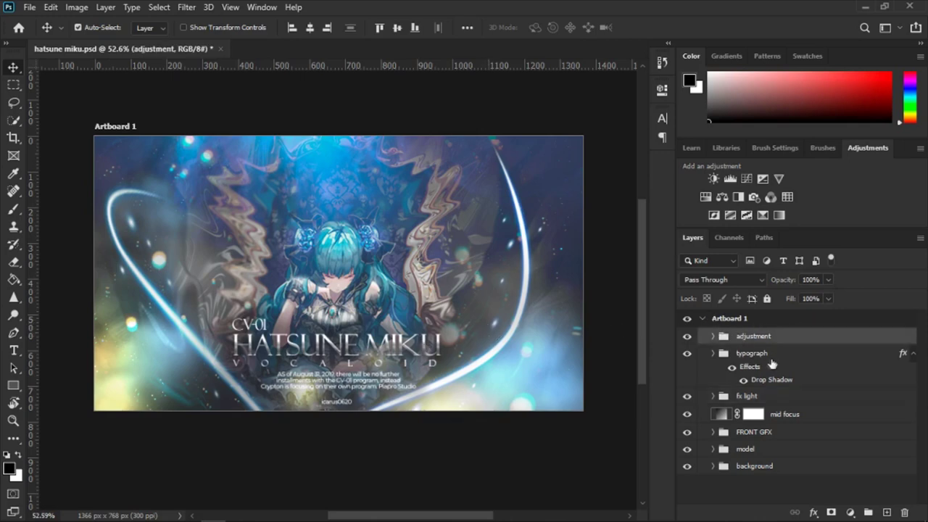
click(765, 358)
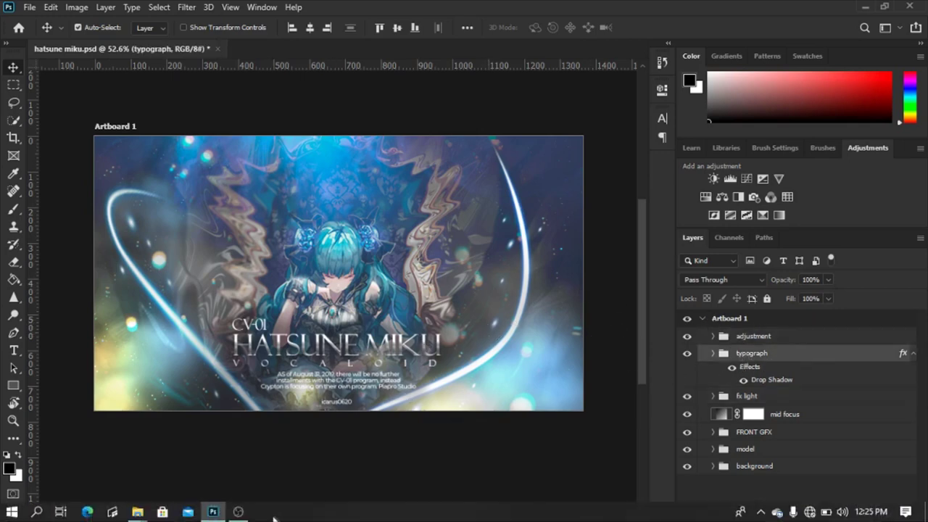
mouse_move(137, 512)
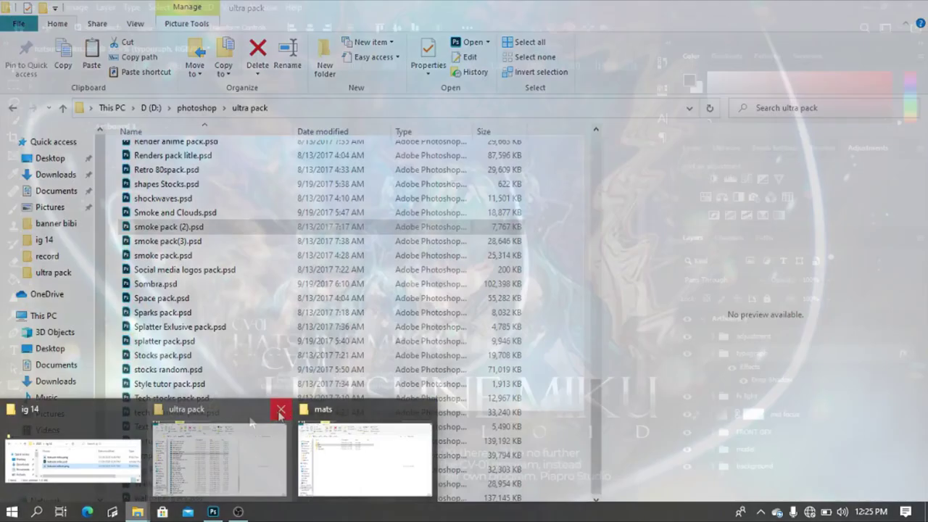
click(281, 409)
click(135, 408)
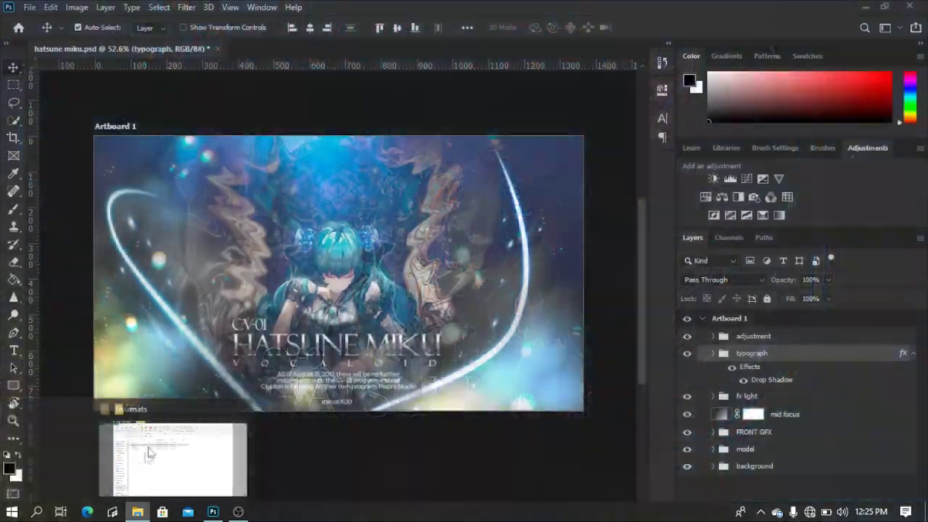
click(172, 453)
Step: Open the gfx folder and preview blackandredc4d.png and 7 (12).png
drag(196, 287, 140, 149)
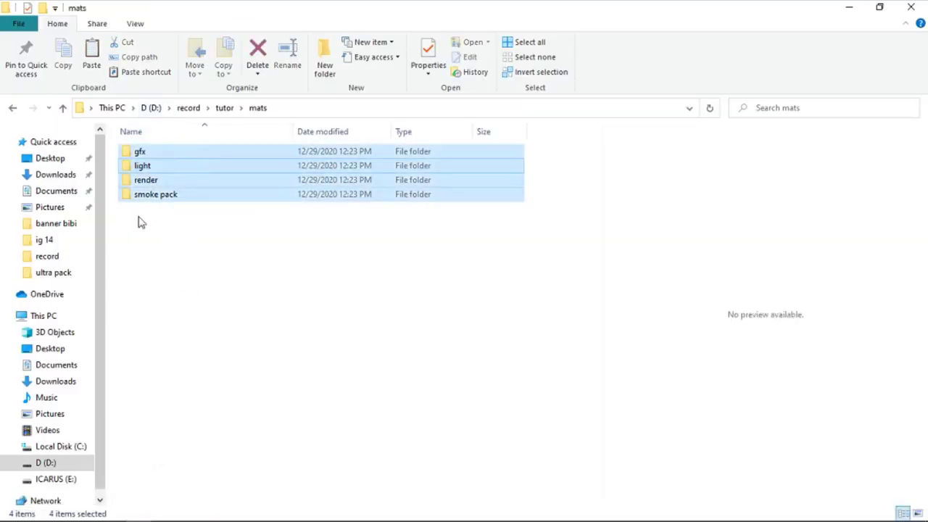
click(140, 153)
double_click(142, 156)
click(235, 190)
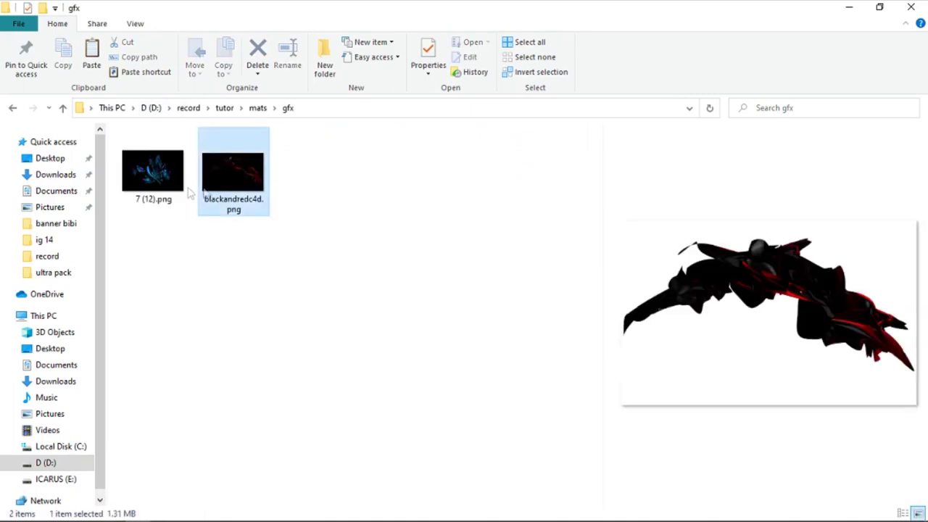
click(166, 190)
drag(143, 249, 263, 209)
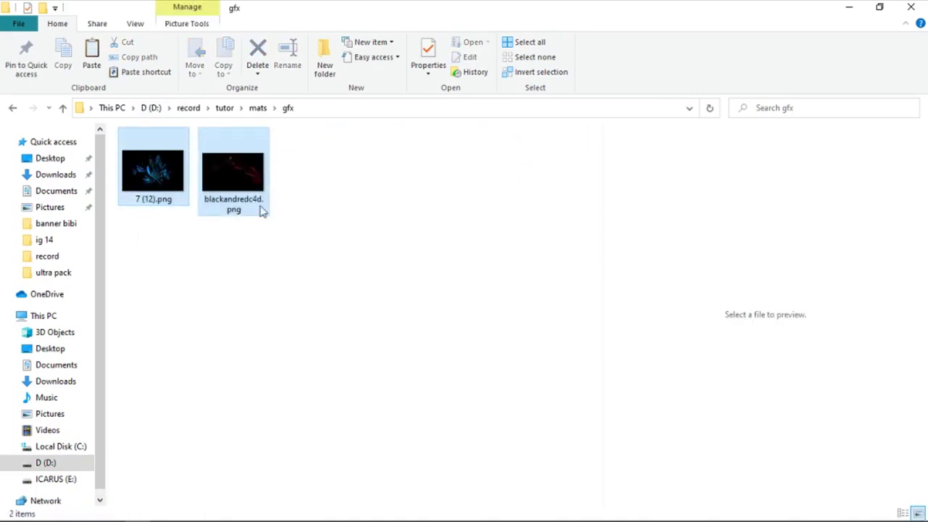
click(154, 177)
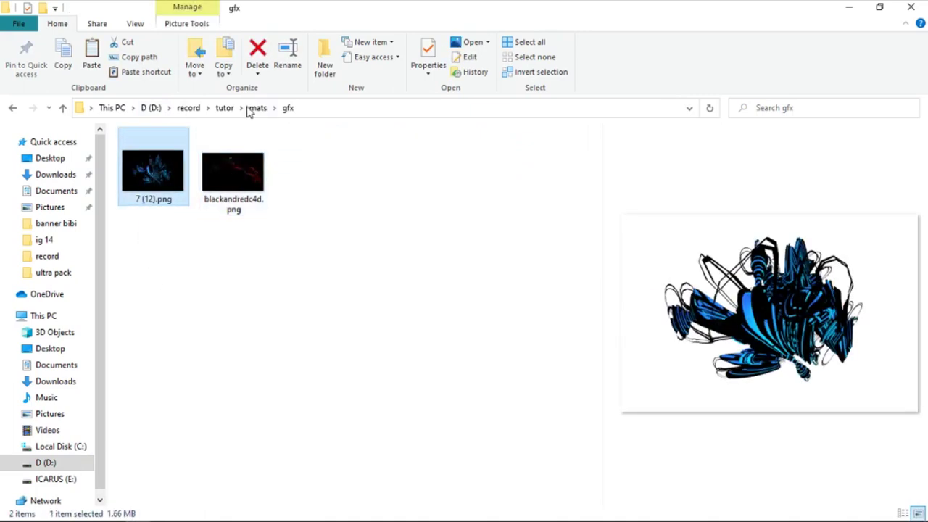
mouse_move(233, 174)
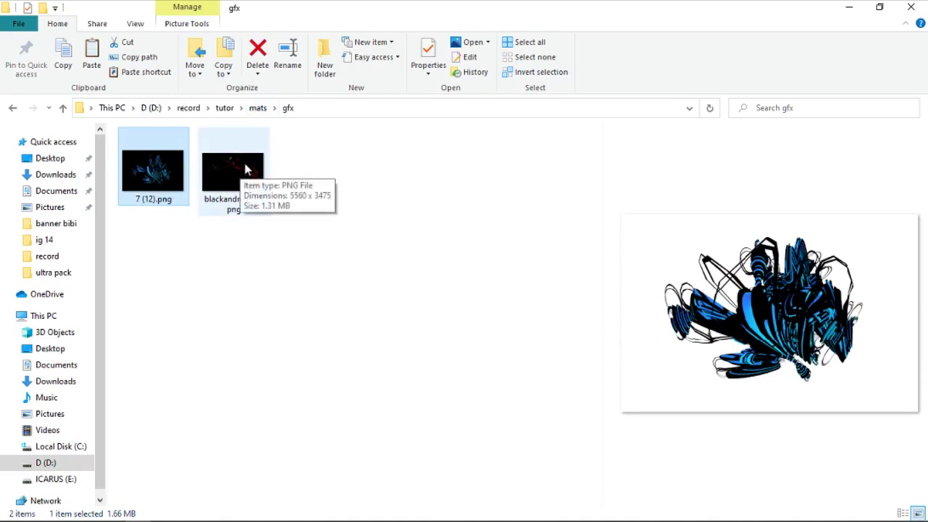
Step: Open the light folder and select its four light images
click(253, 111)
double_click(150, 174)
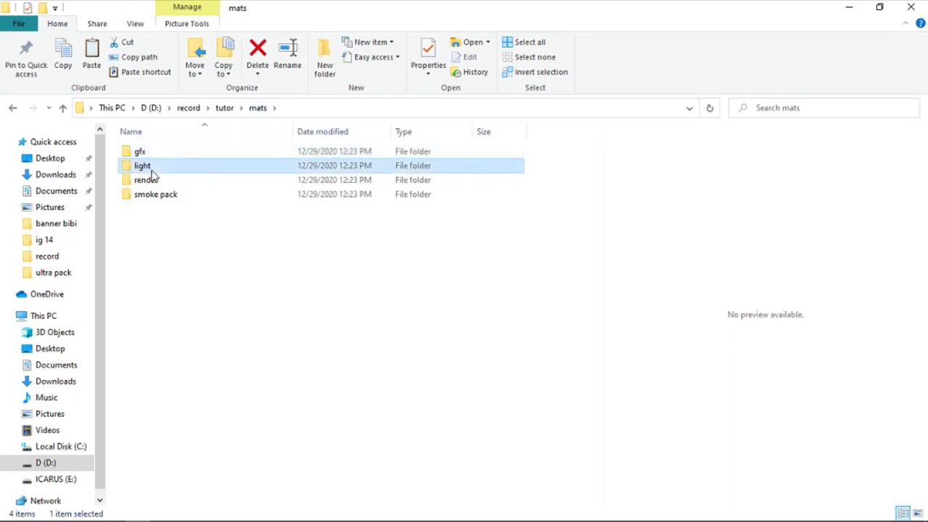
drag(161, 192, 136, 251)
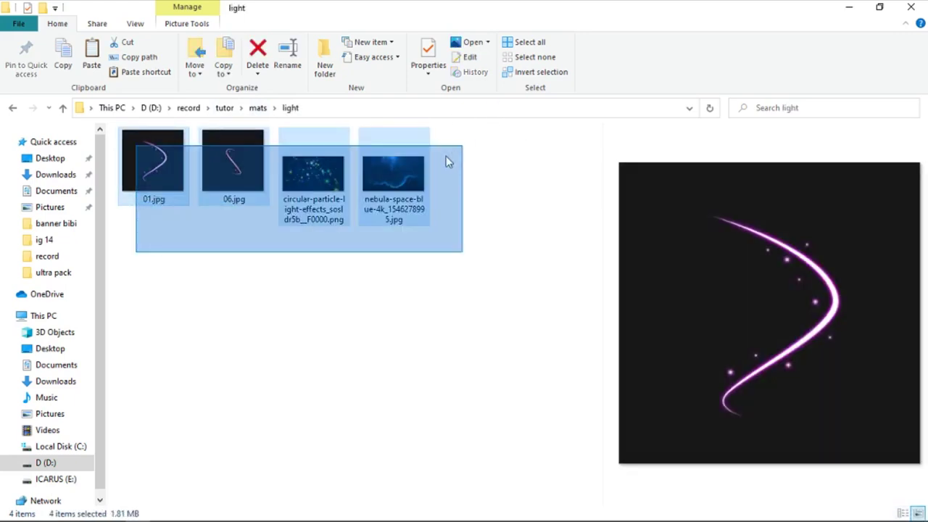
drag(161, 192, 453, 145)
click(213, 512)
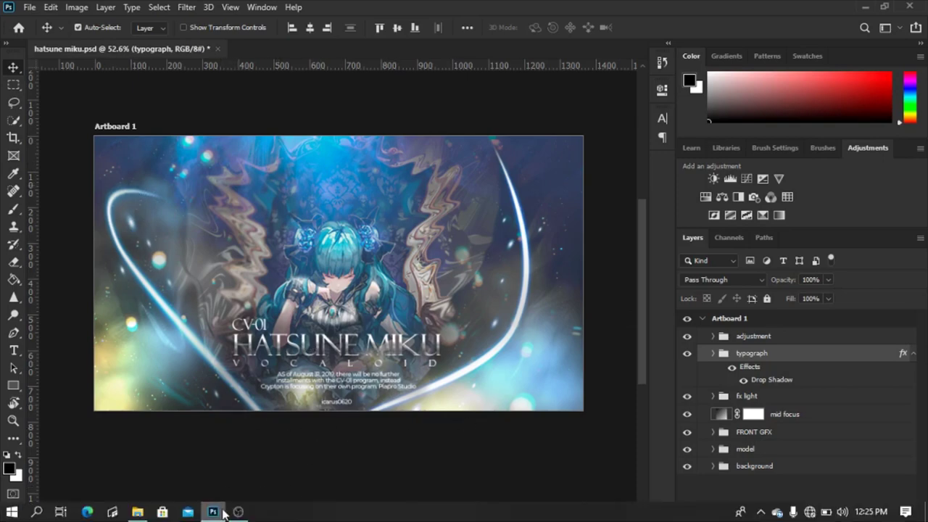
click(137, 512)
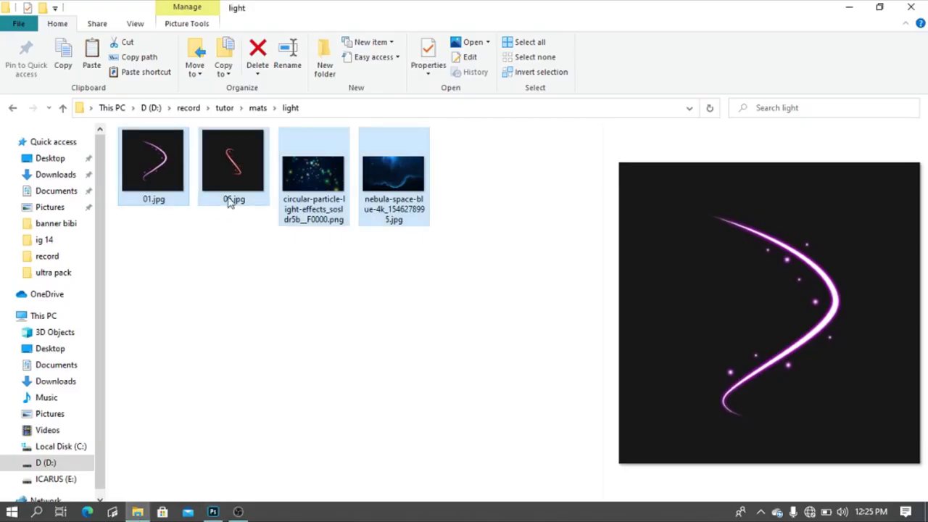
Step: Preview the circular-particle, blue nebula and red 06.jpg light images against the Miku banner
click(319, 195)
click(392, 181)
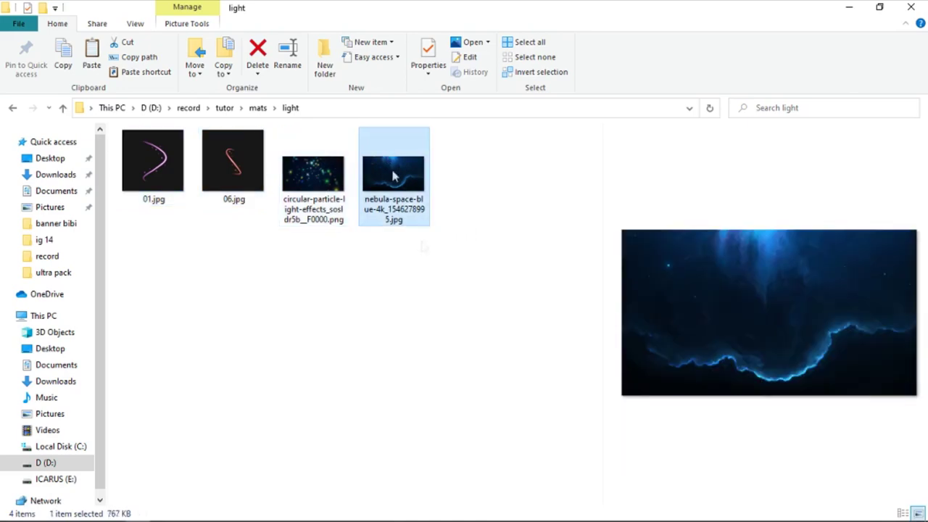
click(213, 512)
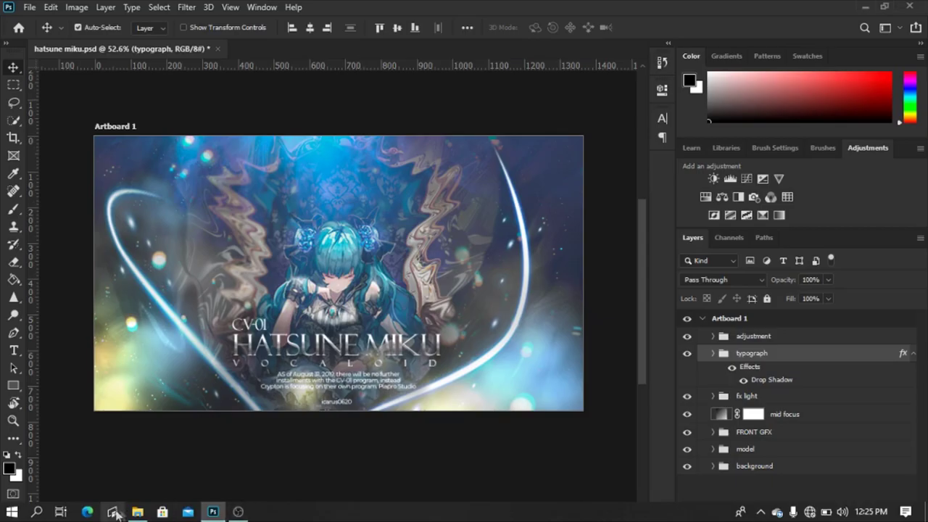
click(137, 512)
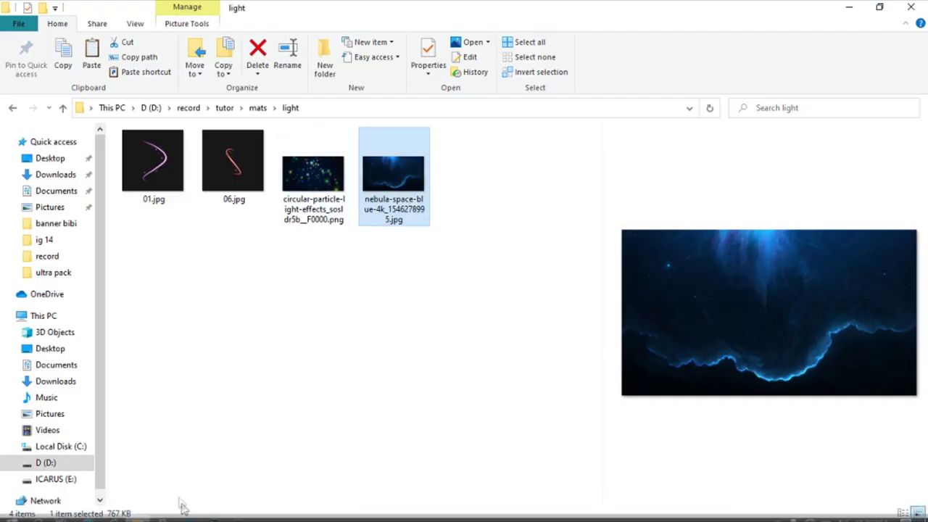
click(213, 512)
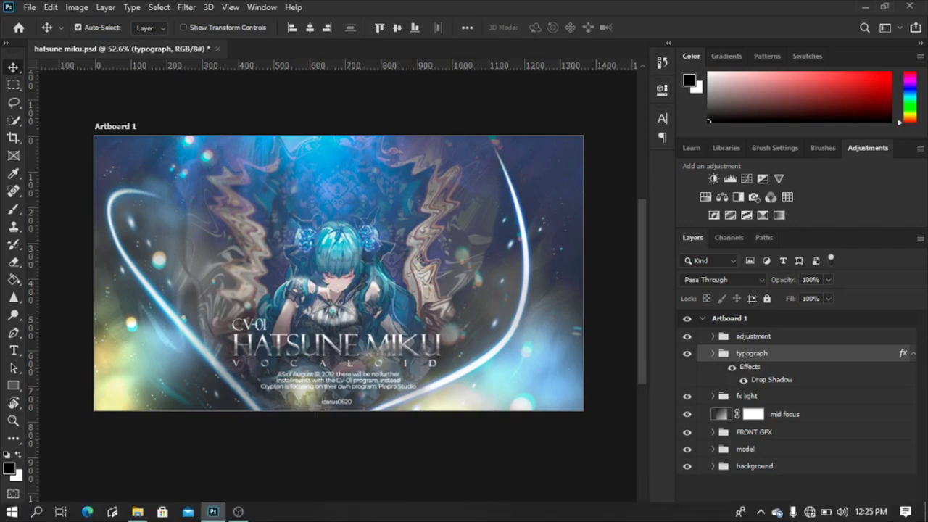
click(137, 512)
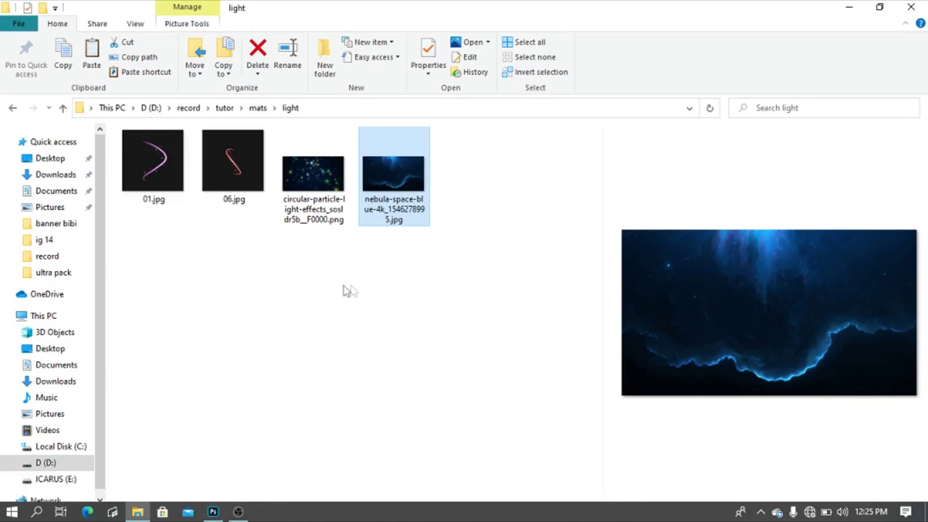
click(325, 196)
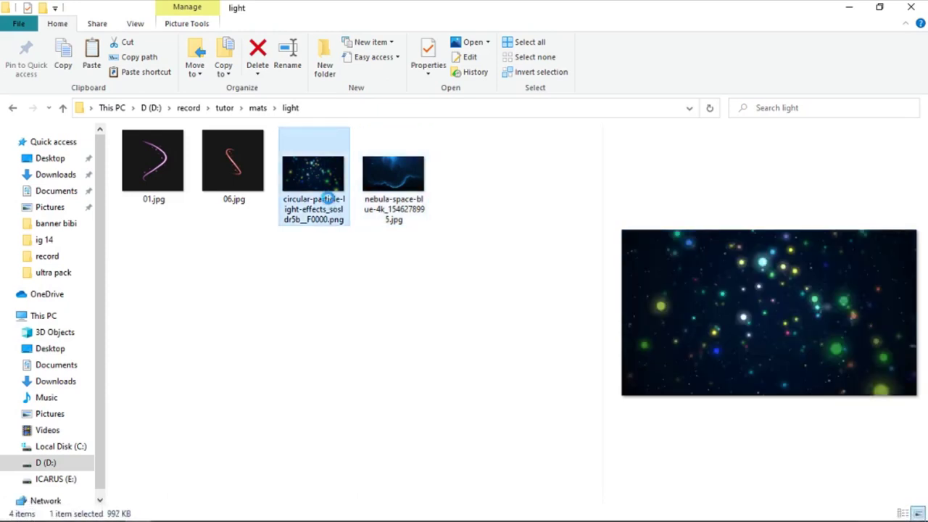
click(209, 177)
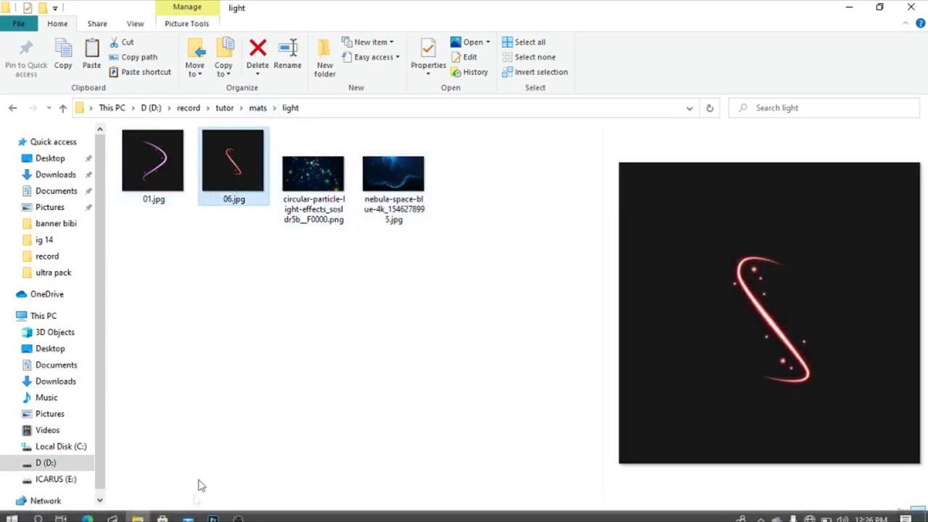
Step: Reopen the light folder and select all of its files
click(258, 108)
double_click(163, 174)
drag(145, 260, 253, 116)
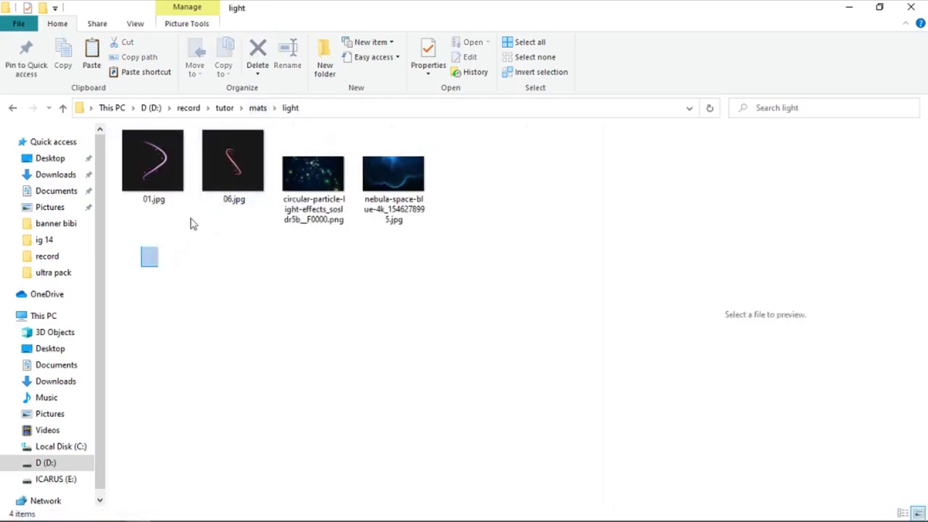
key(ctrl+a)
Step: Open the smoke pack folder and select smoke pack (2).psd
click(258, 109)
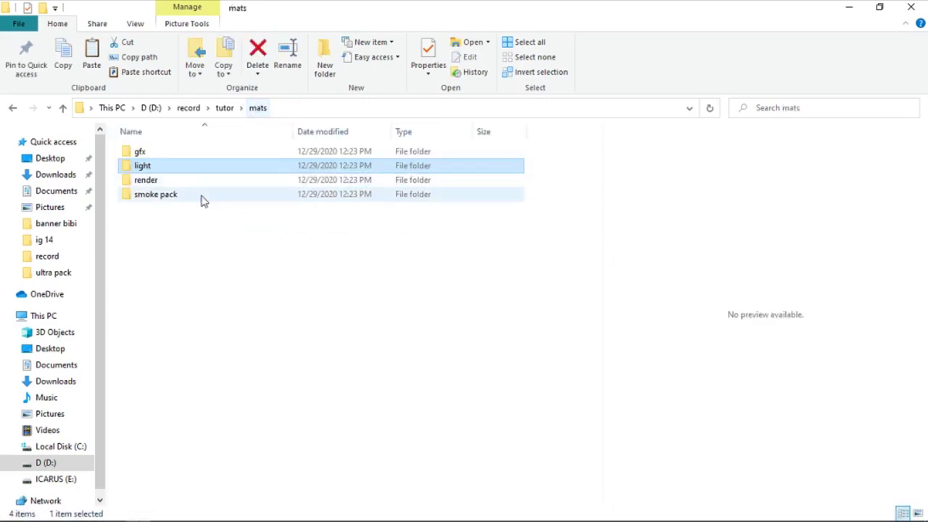
click(154, 195)
double_click(155, 196)
click(173, 153)
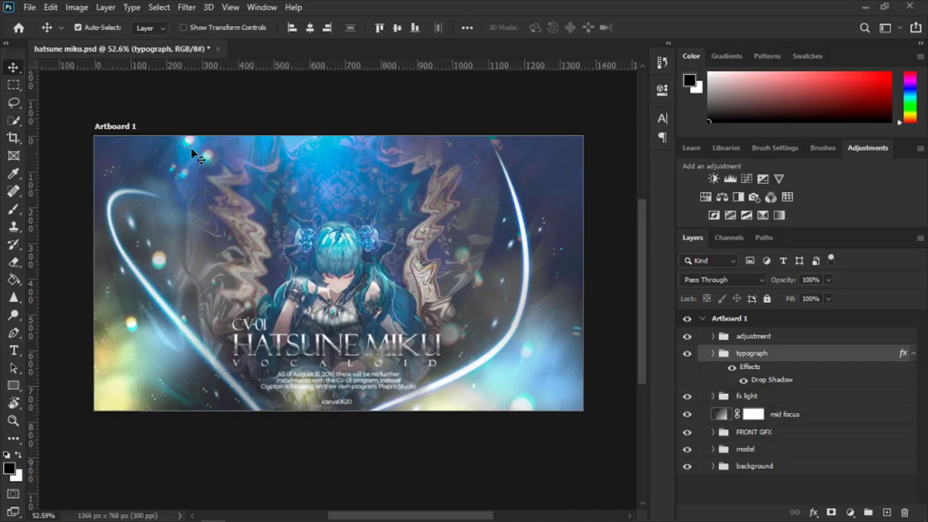
Step: Open smoke pack (2).psd, expand its Smoke group, and hide the first smoke layer and Background
click(521, 266)
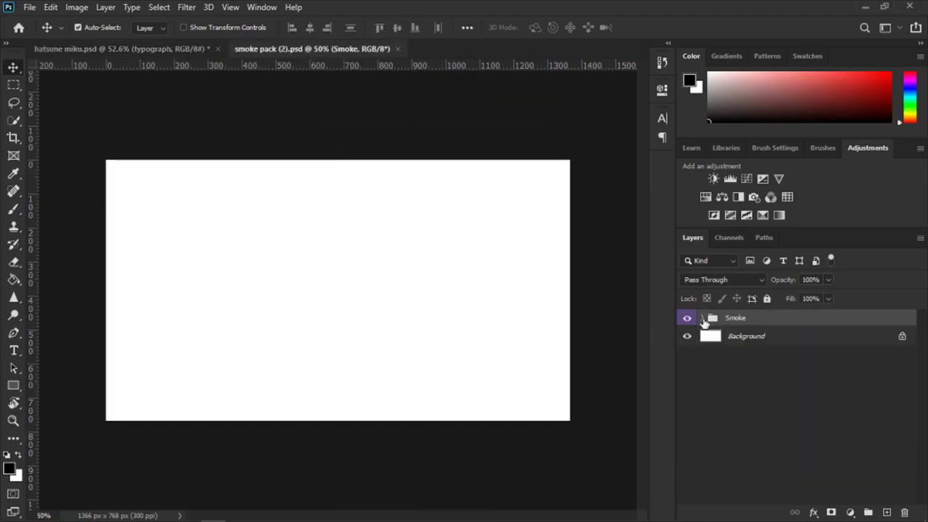
click(703, 318)
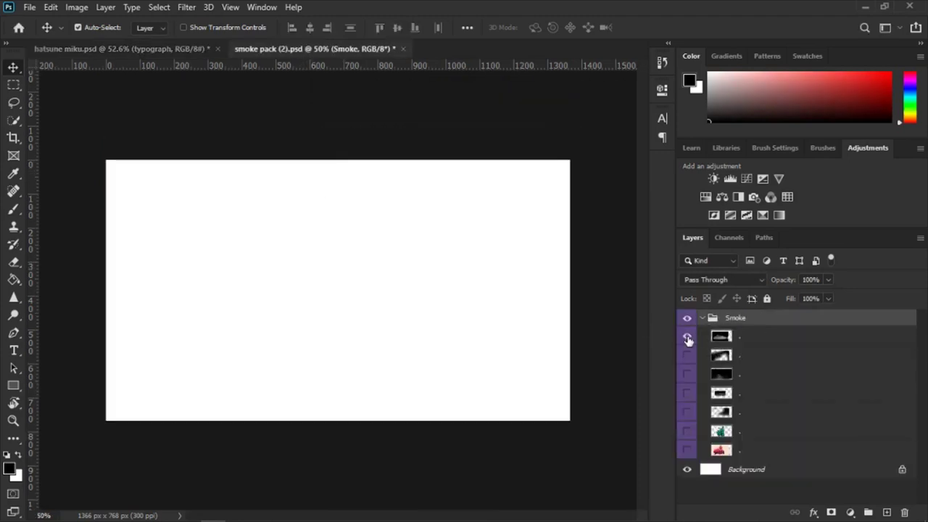
click(687, 337)
click(687, 469)
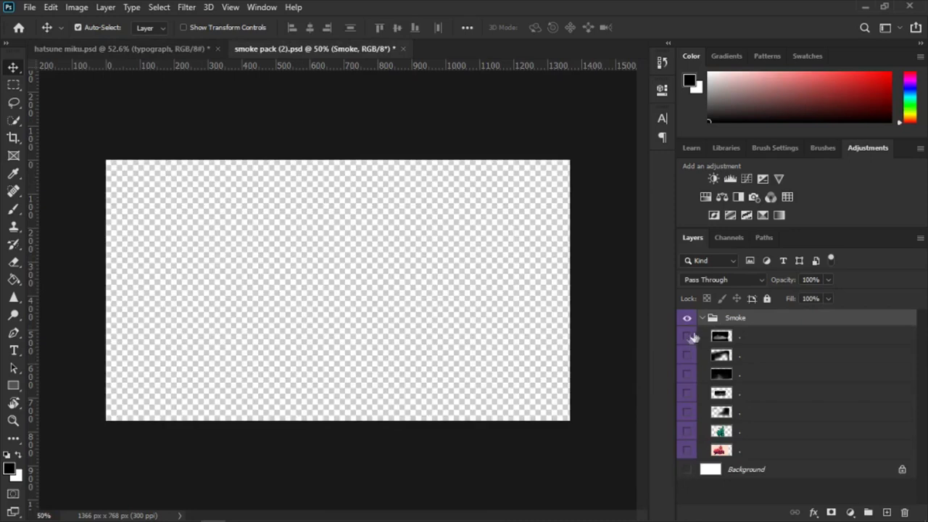
Step: Toggle the smoke layers on and off to compare them, then return to hatsune miku.psd
click(686, 336)
click(686, 355)
click(687, 374)
click(685, 394)
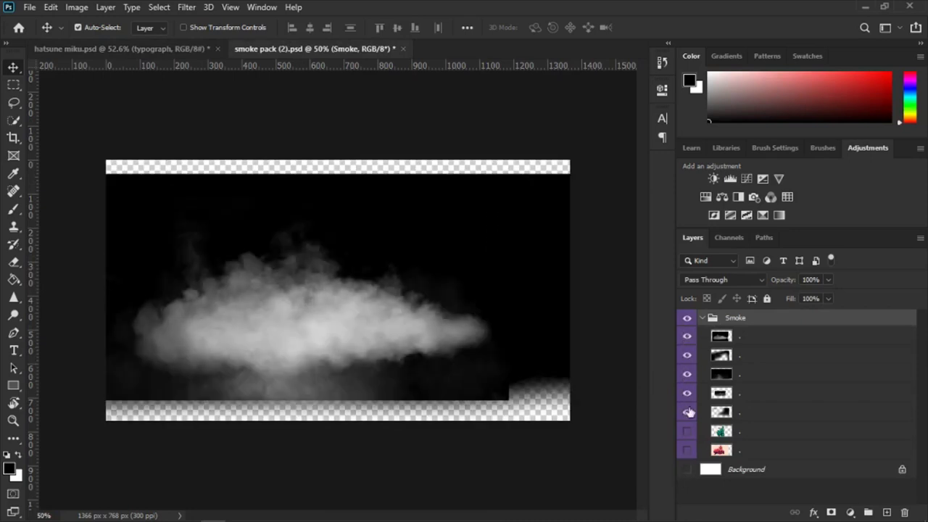
click(685, 394)
click(687, 374)
click(687, 356)
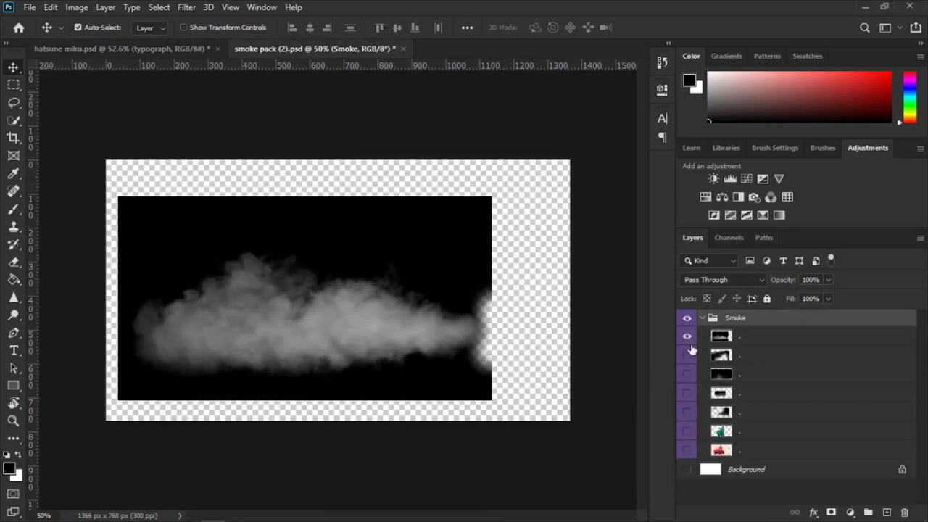
click(688, 336)
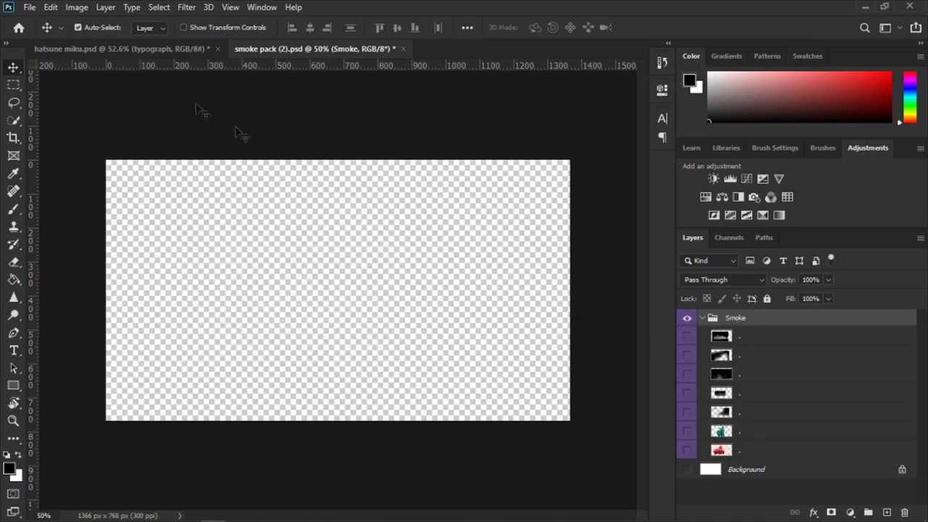
click(150, 48)
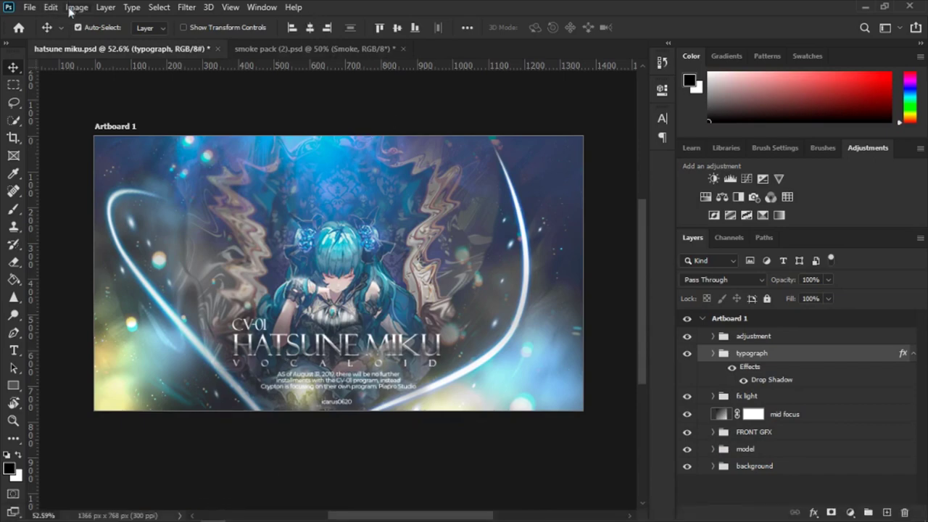
Step: Create a new 1366 × 768 px, 300 ppi document with Artboards enabled
click(29, 7)
click(226, 201)
key(ctrl+n)
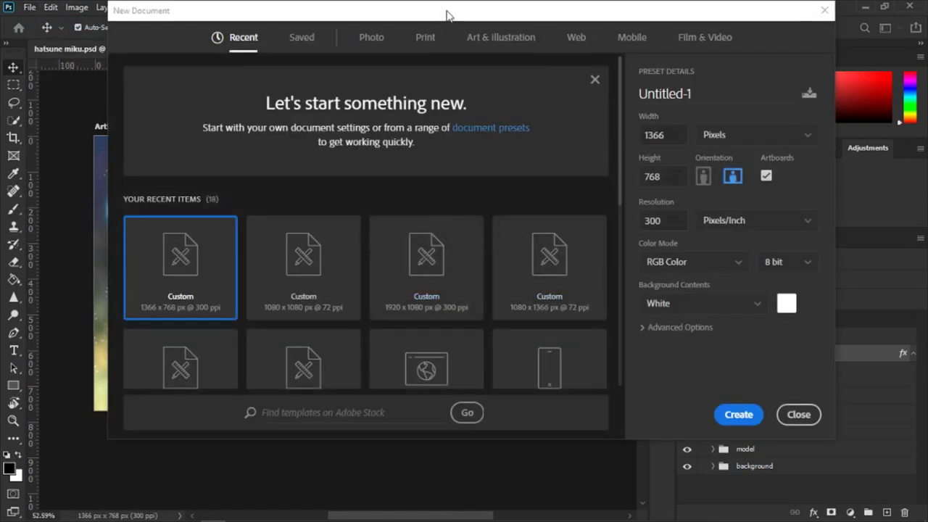
drag(448, 15, 418, 64)
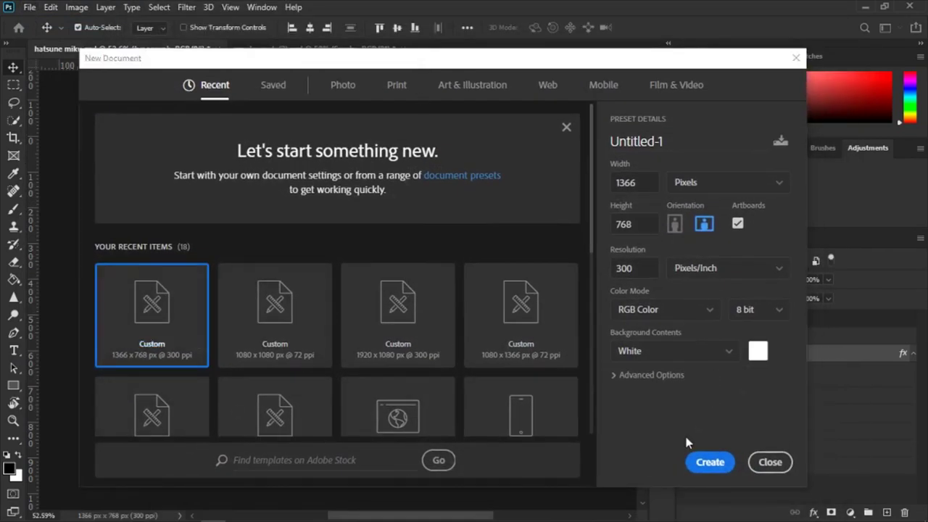
click(637, 181)
key(Tab)
click(631, 182)
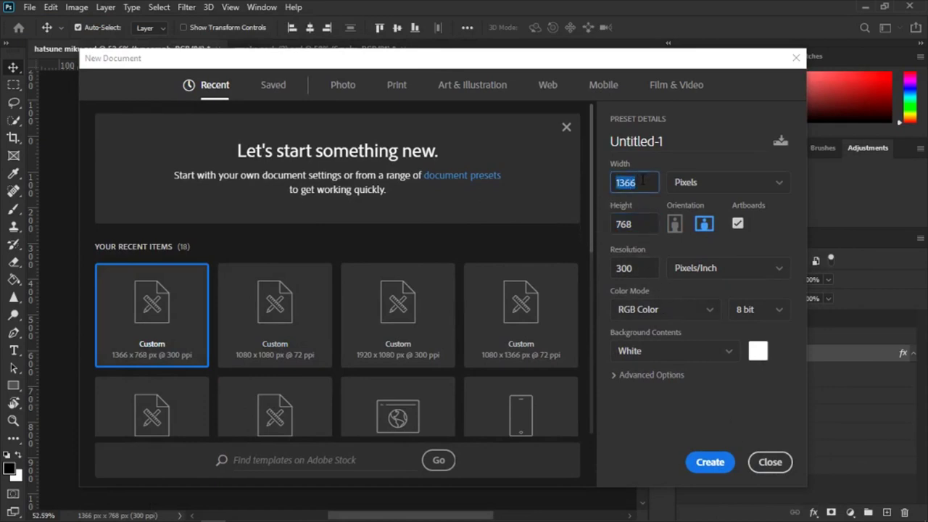
drag(635, 183, 607, 190)
drag(638, 231, 605, 230)
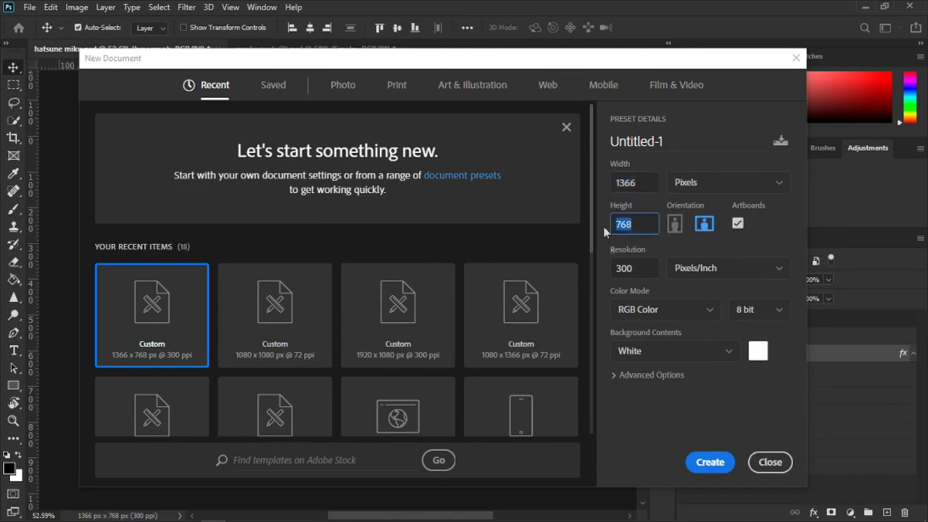
click(639, 268)
click(710, 461)
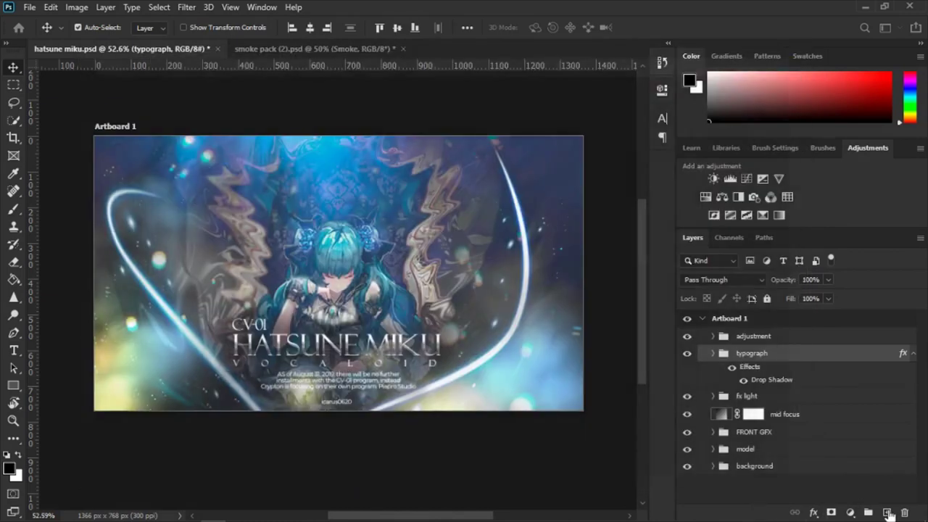
drag(351, 253, 246, 199)
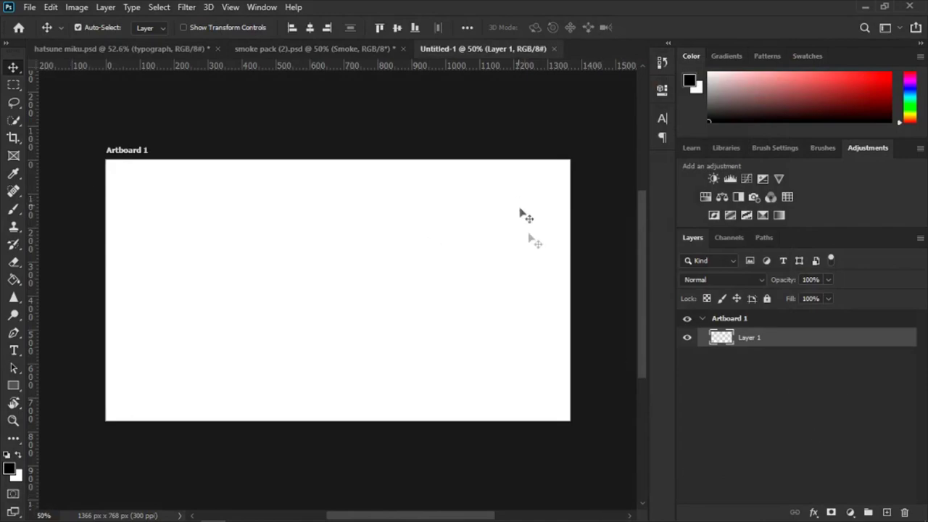
Step: Drag the hatsune_miku render PNG from the render folder onto the Untitled-1 canvas
key(alt+Tab)
key(alt+Tab)
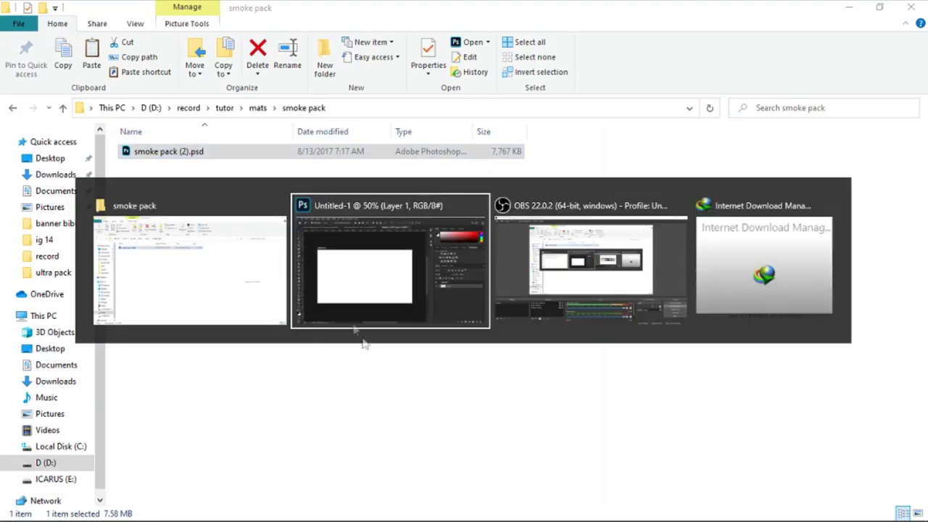
click(228, 300)
click(259, 110)
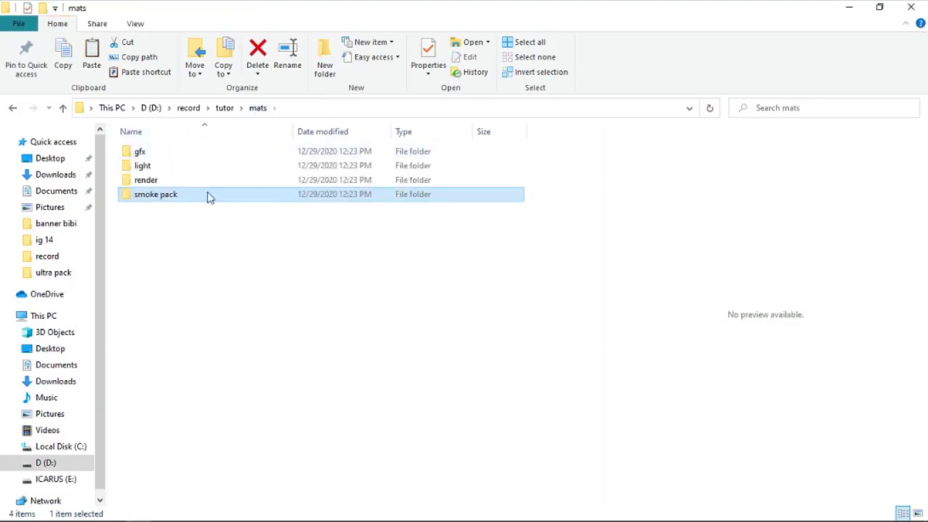
double_click(145, 180)
click(185, 231)
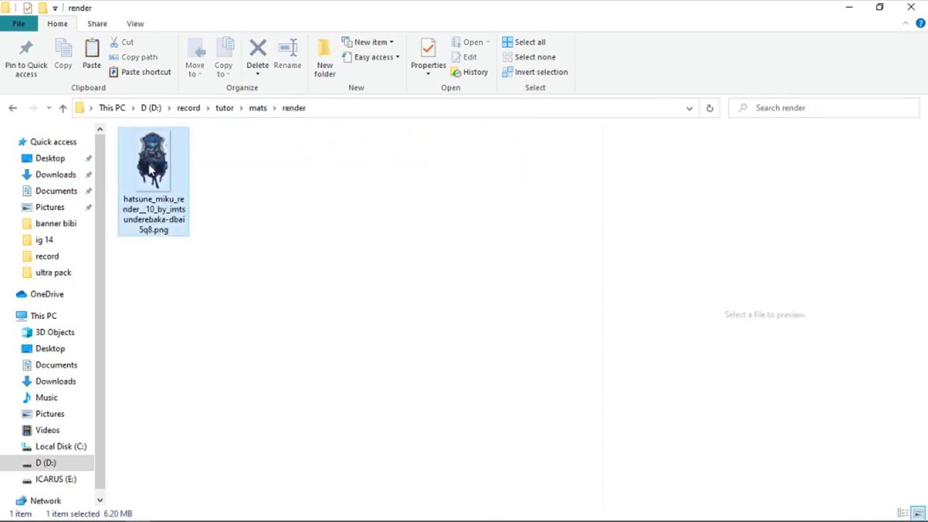
mouse_move(180, 174)
mouse_down()
mouse_move(210, 516)
mouse_move(290, 311)
mouse_up()
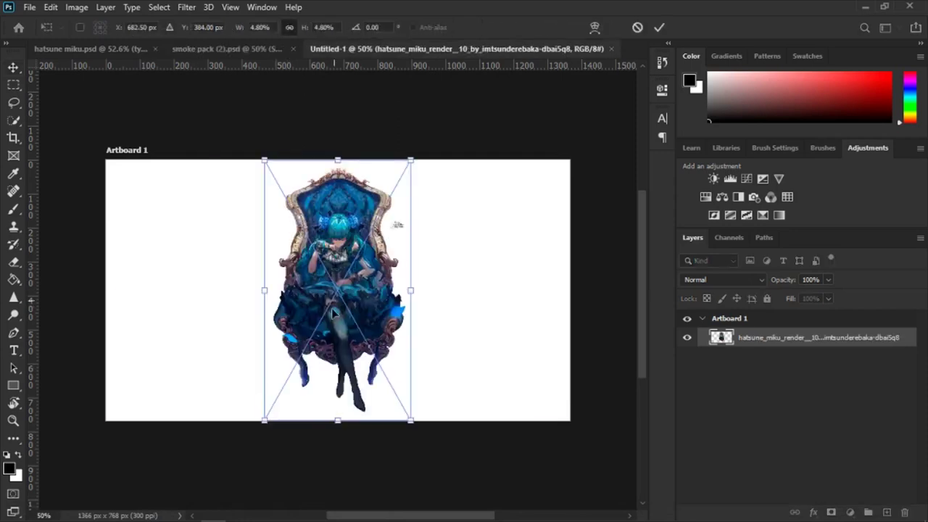
drag(331, 303, 333, 312)
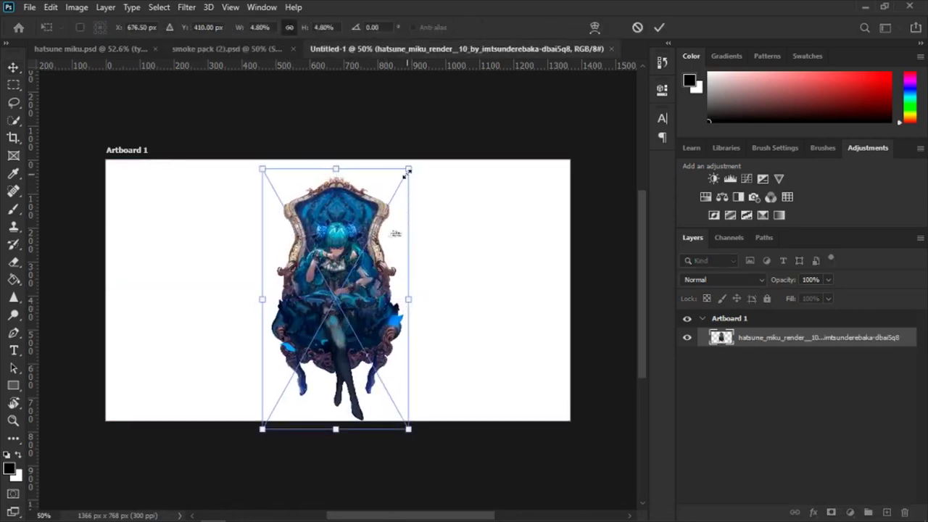
Step: Scale the render to about 8.82% and centre it on Artboard 1
drag(408, 171, 269, 493)
drag(328, 305, 316, 364)
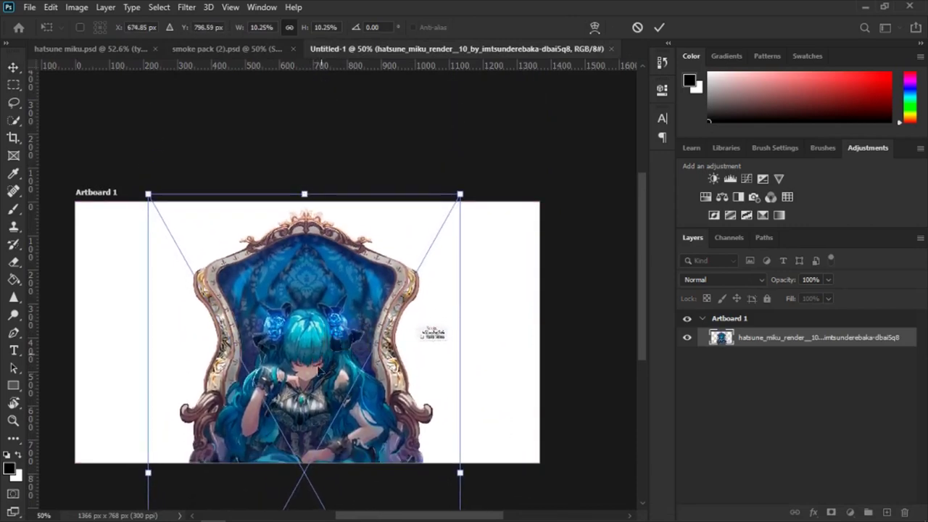
drag(318, 371, 323, 323)
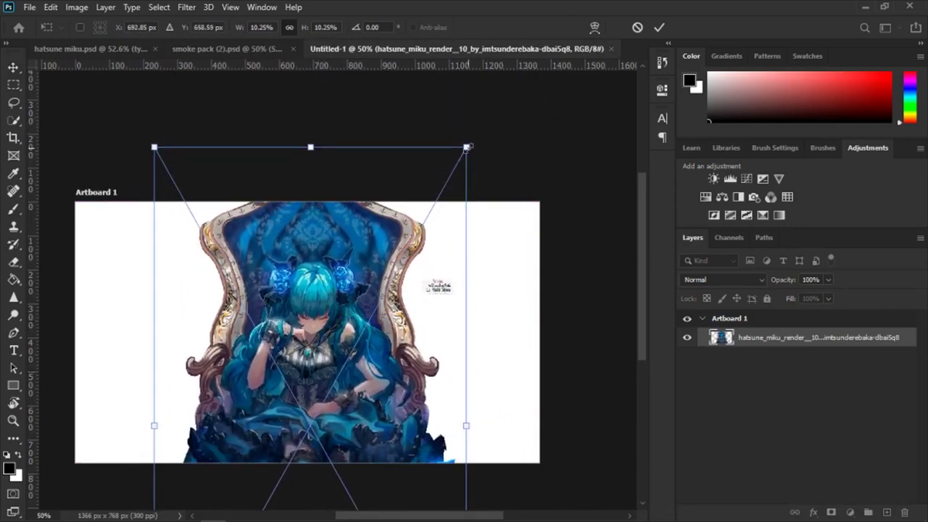
drag(467, 146, 446, 177)
mouse_move(326, 280)
mouse_down()
mouse_move(331, 300)
mouse_move(330, 290)
mouse_up()
drag(450, 187, 431, 224)
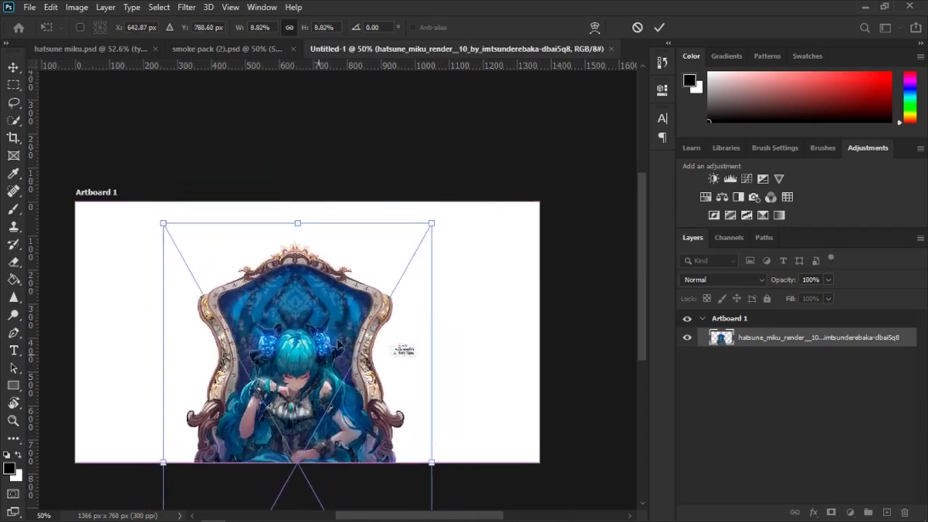
drag(338, 344, 350, 322)
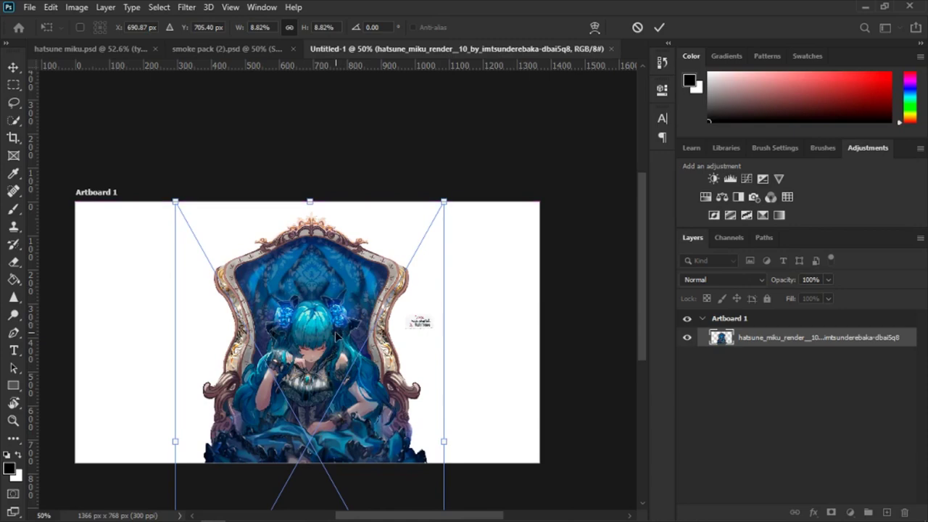
key(Return)
click(104, 49)
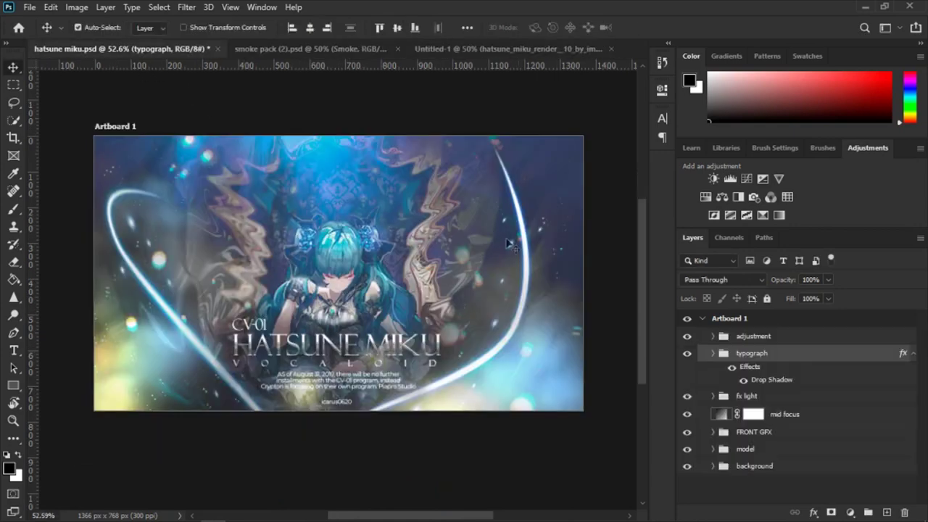
click(480, 51)
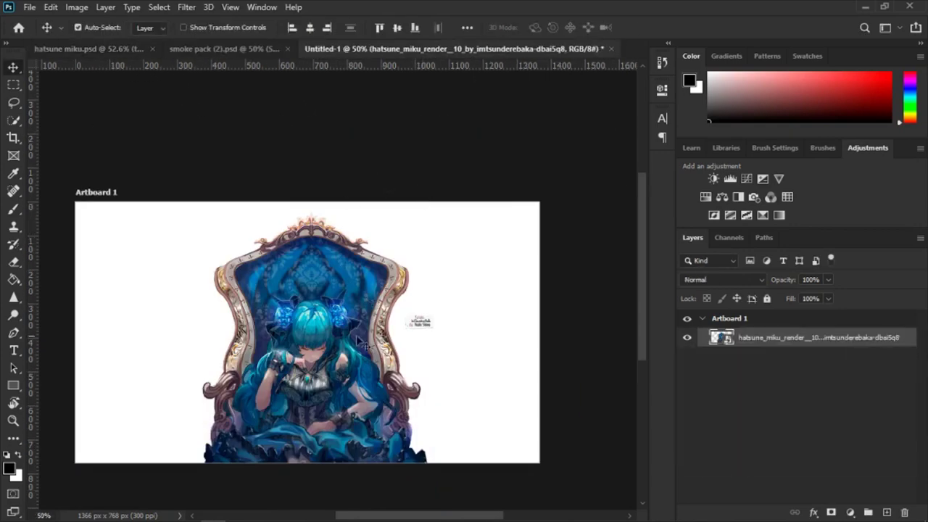
Step: Switch to the Eraser and try erasing the watermark beside the throne, dismissing the error
mouse_move(330, 352)
mouse_down()
mouse_move(327, 329)
mouse_move(326, 351)
mouse_up()
scroll(430, 330, up, 2)
scroll(514, 402, up, 2)
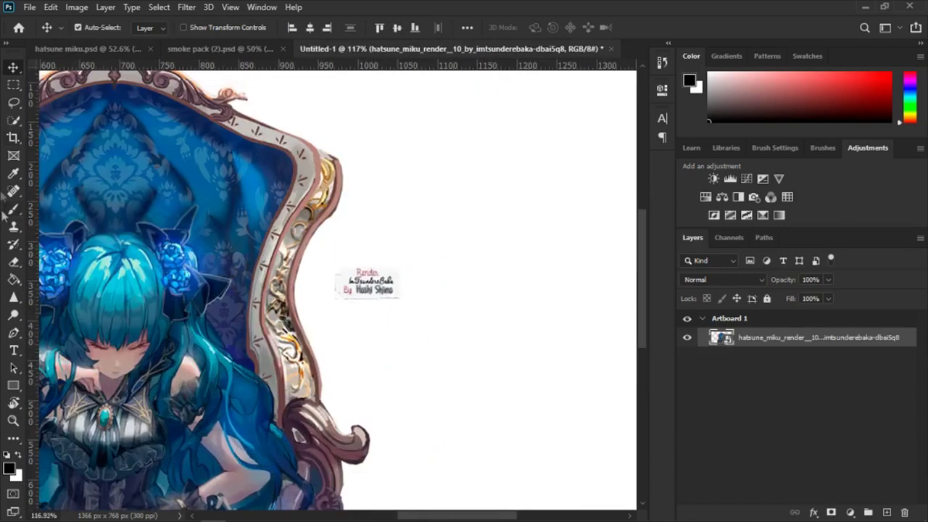
right_click(13, 262)
click(65, 261)
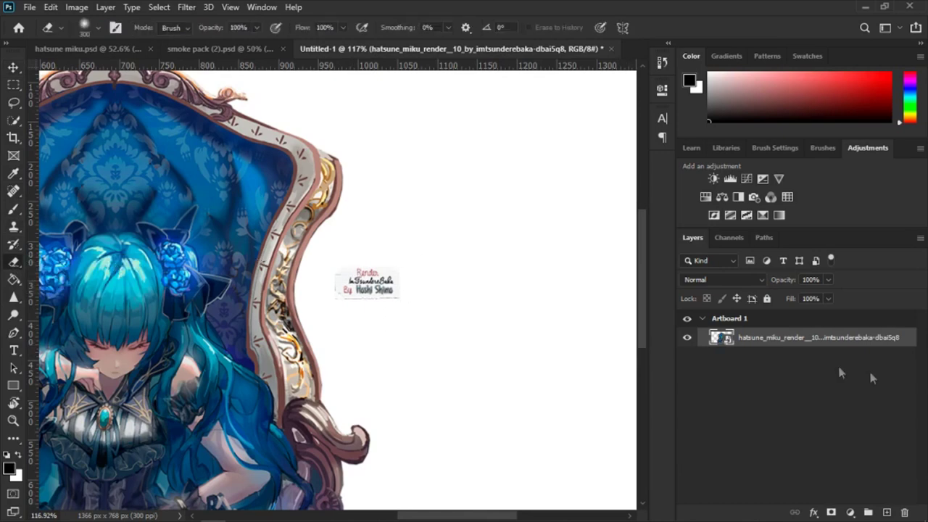
right_click(805, 343)
click(377, 284)
click(371, 285)
drag(440, 149, 326, 159)
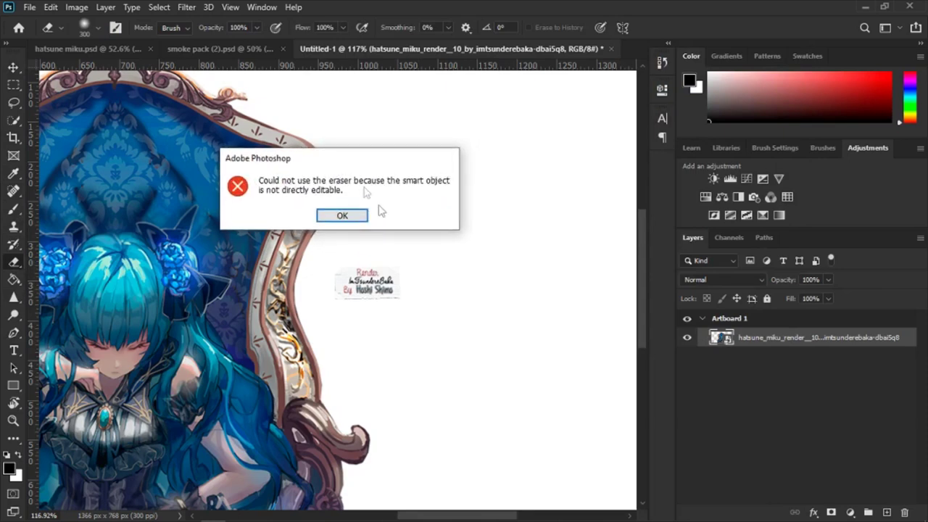
click(341, 216)
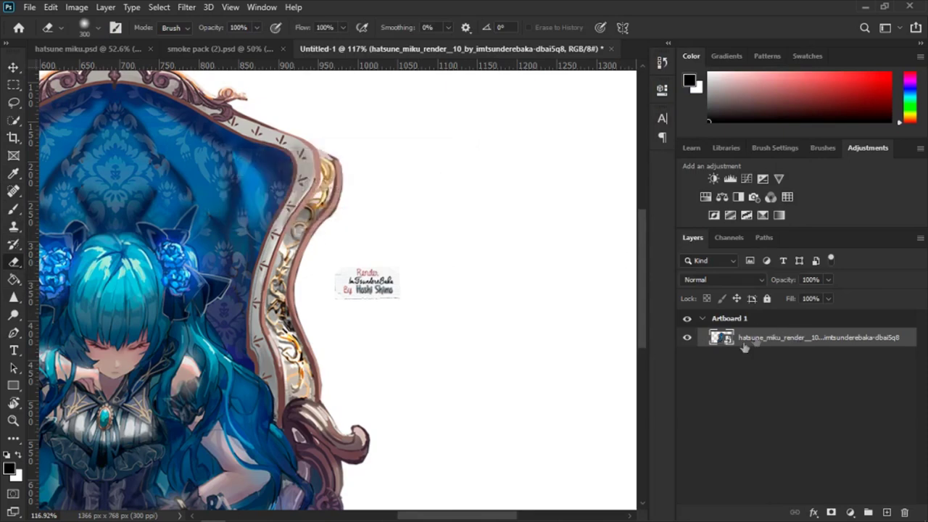
Step: Rasterize the render layer, erase the watermark with a Hard Round eraser, and swap colours
right_click(771, 341)
click(778, 345)
right_click(753, 340)
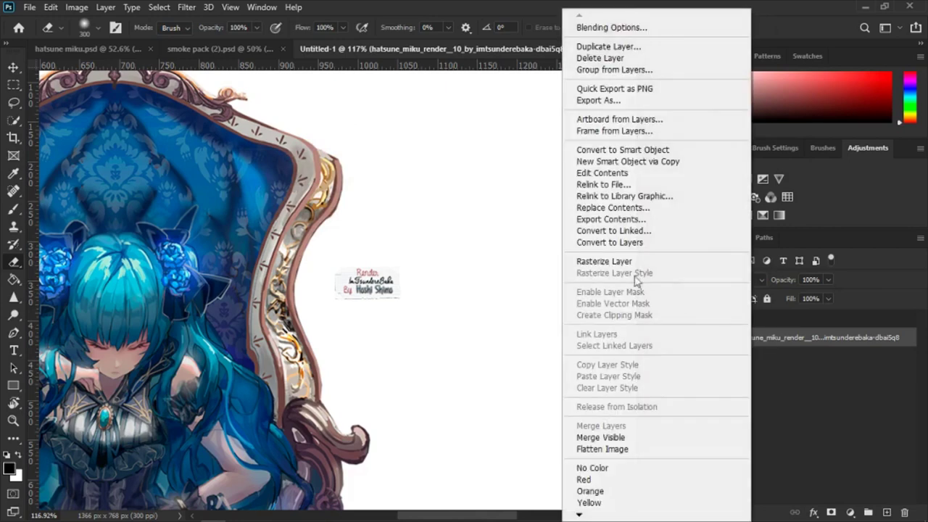
click(593, 261)
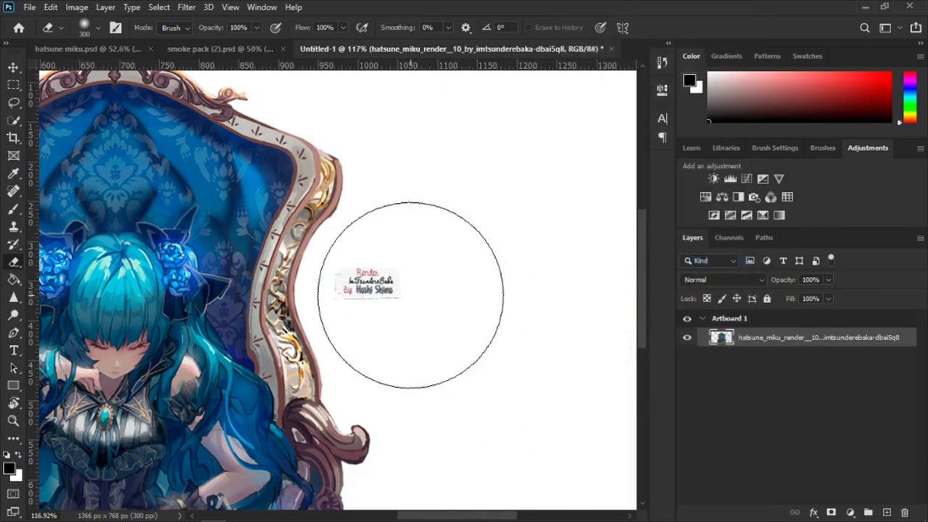
click(435, 295)
right_click(410, 287)
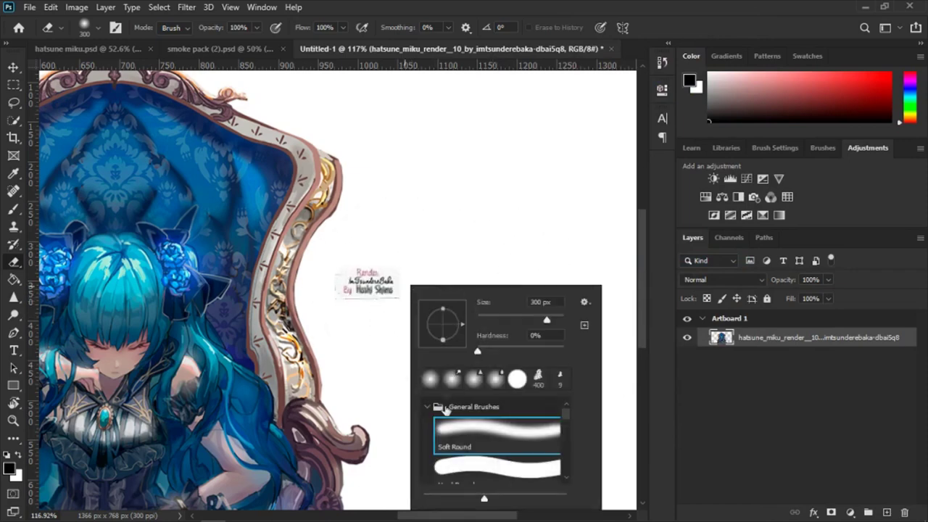
click(472, 464)
key(Return)
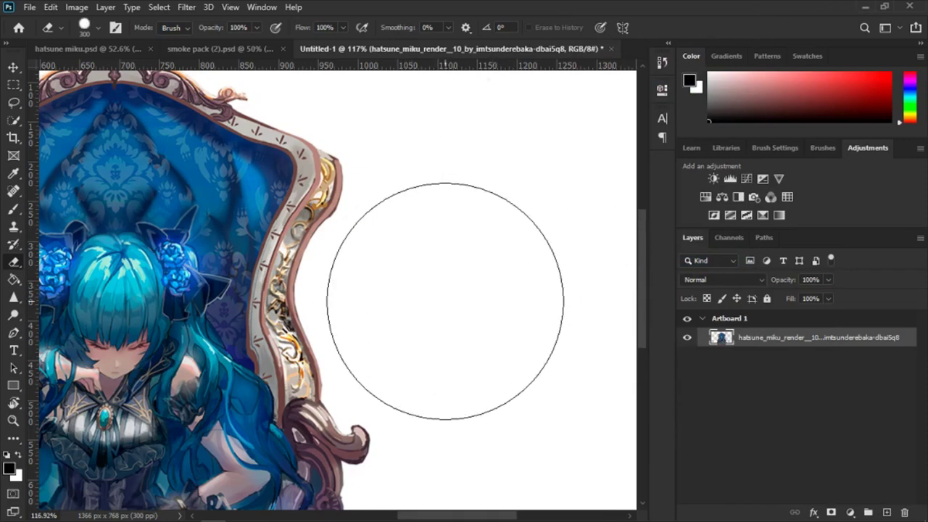
key(x)
scroll(464, 247, down, 2)
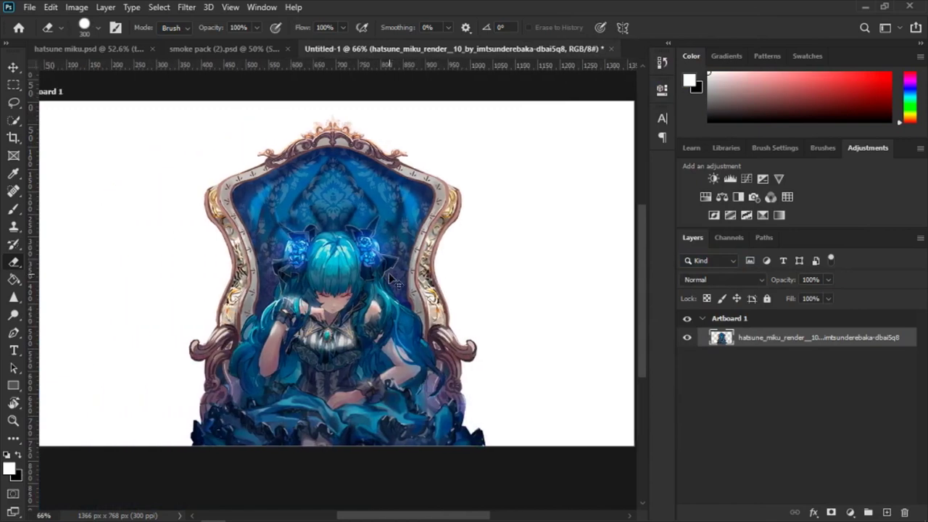
scroll(415, 258, down, 1)
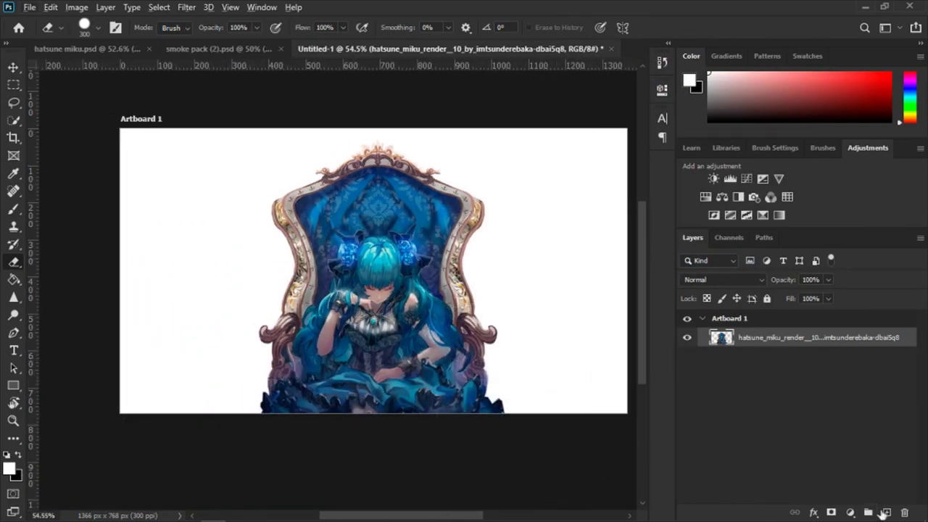
Step: Add Layer 1 beneath the Miku render and group it into Group 1
click(884, 512)
drag(747, 337, 769, 363)
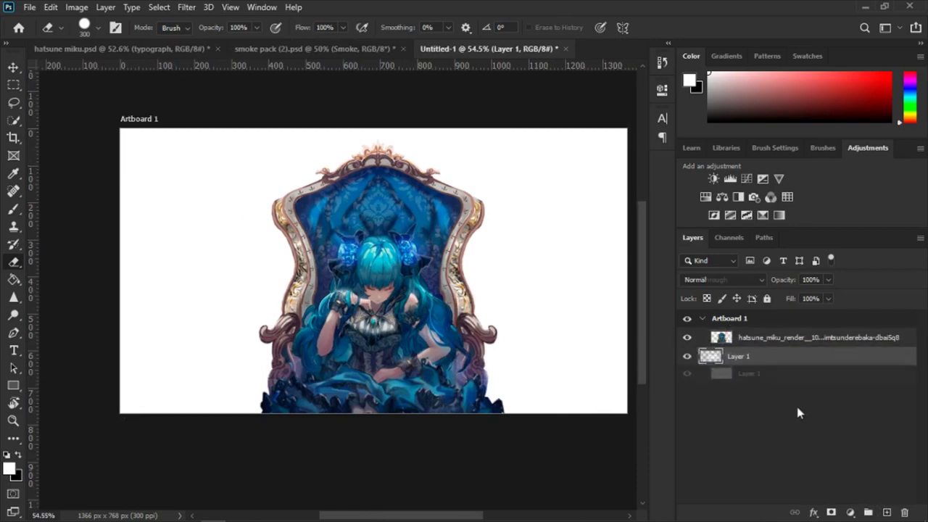
key(ctrl+g)
key(ctrl+shift+g)
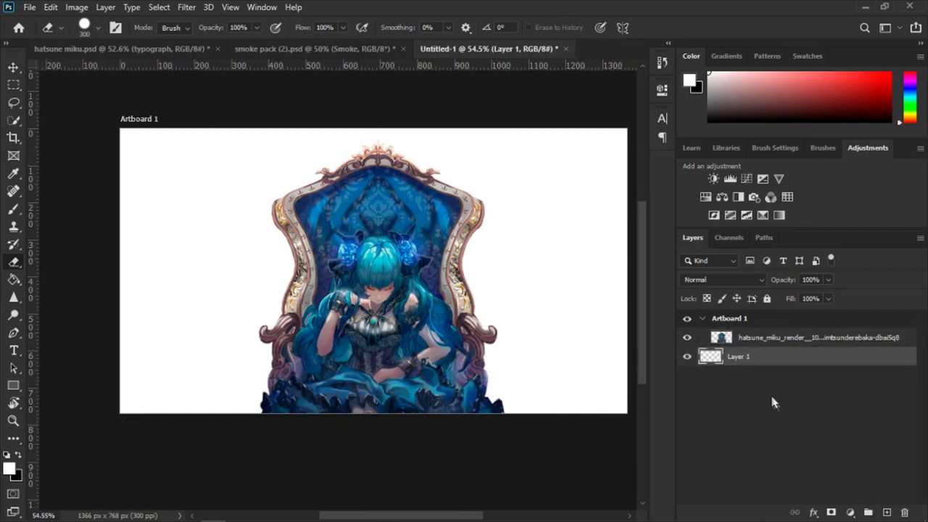
key(ctrl+g)
click(749, 374)
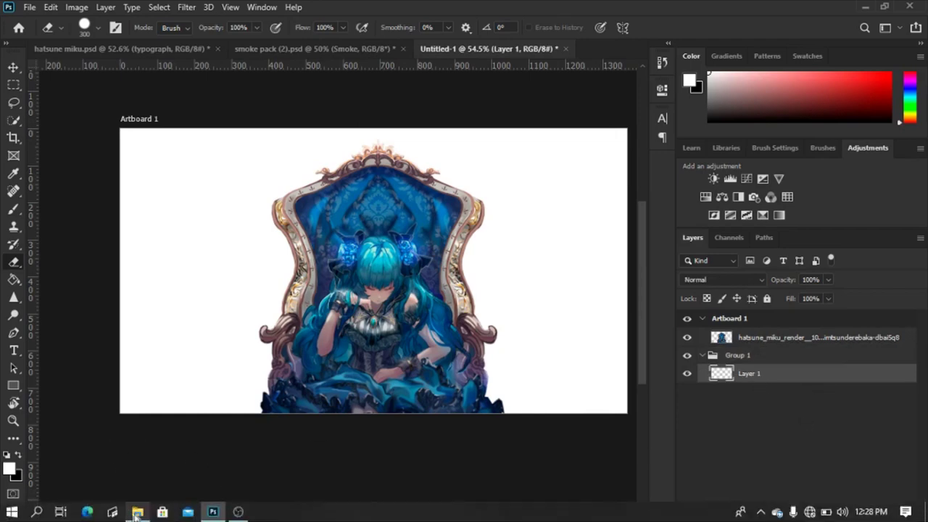
Step: Check the mats folder in Explorer, then return to hatsune miku.psd in Photoshop
click(137, 511)
click(259, 108)
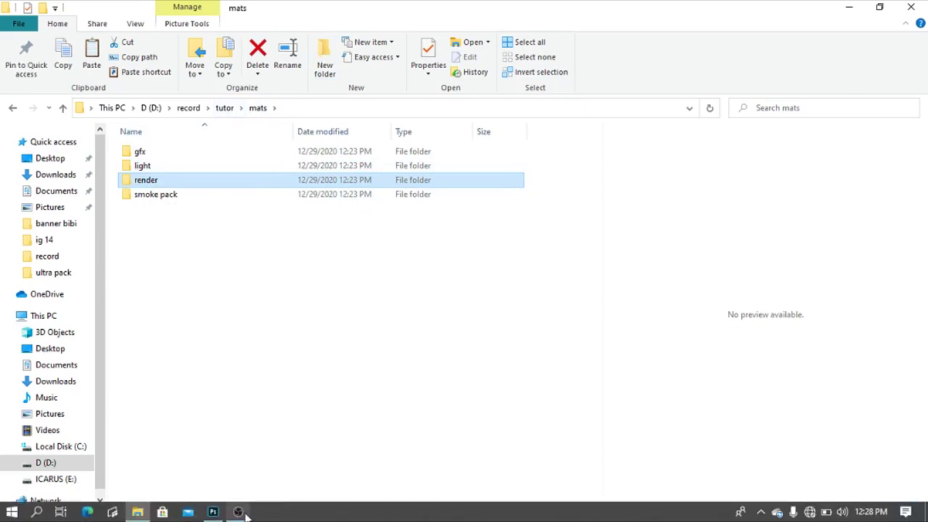
click(213, 511)
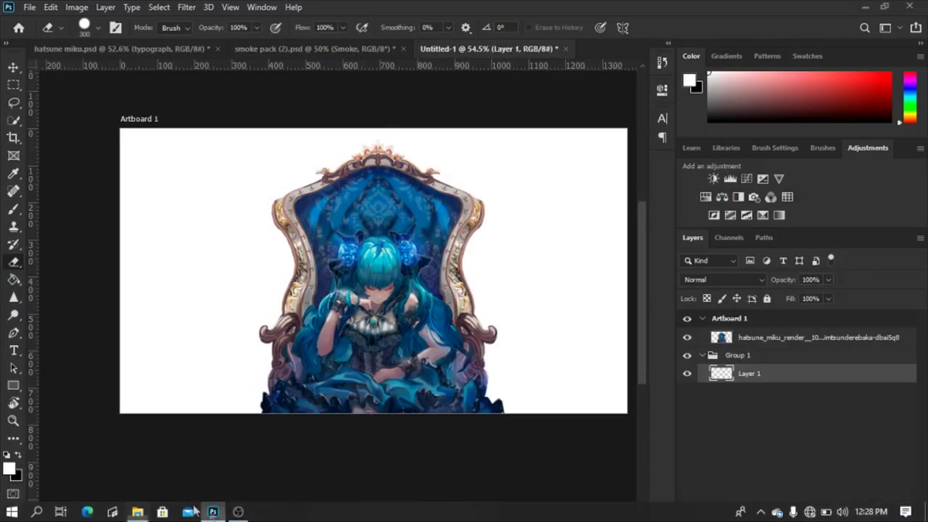
click(152, 48)
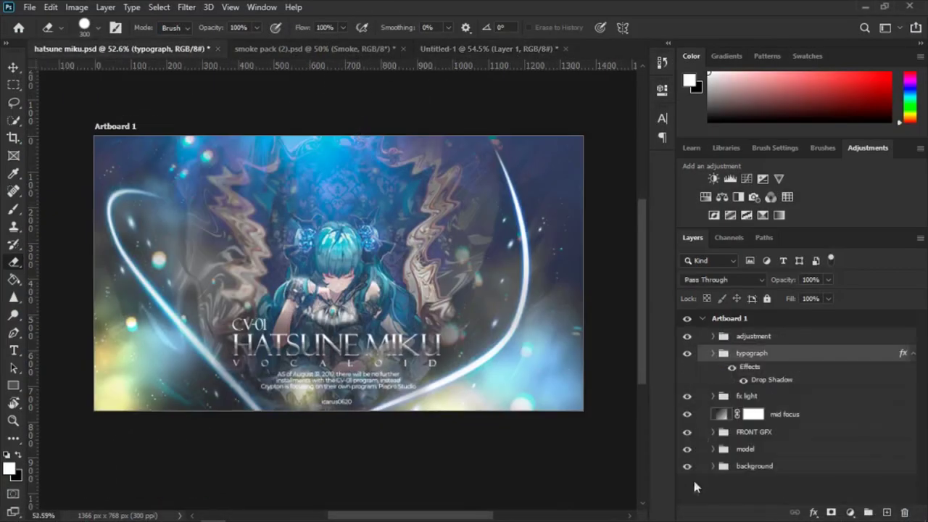
Step: Expand the background and bg groups and drag Backgrounds_-_Rider_Package_1_6 toward Untitled-1
click(713, 467)
scroll(754, 427, down, 2)
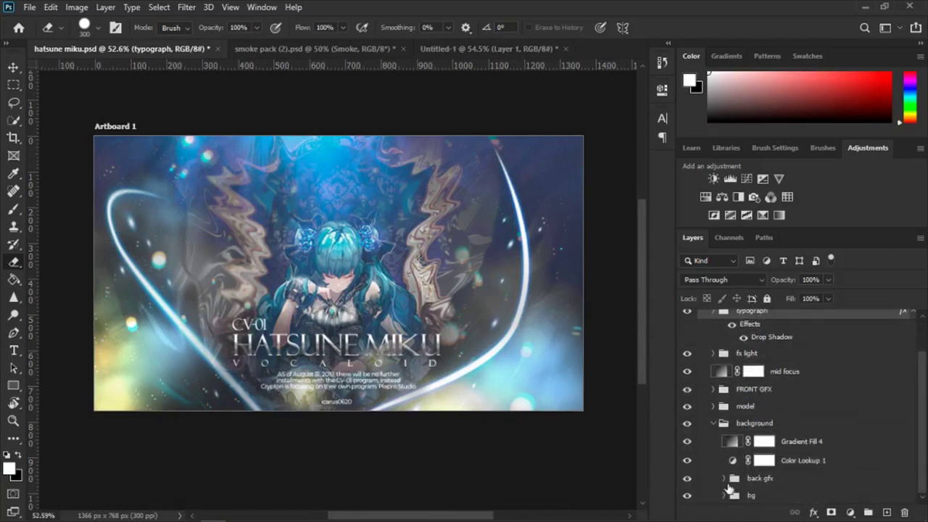
click(723, 496)
scroll(788, 419, down, 2)
scroll(743, 468, down, 1)
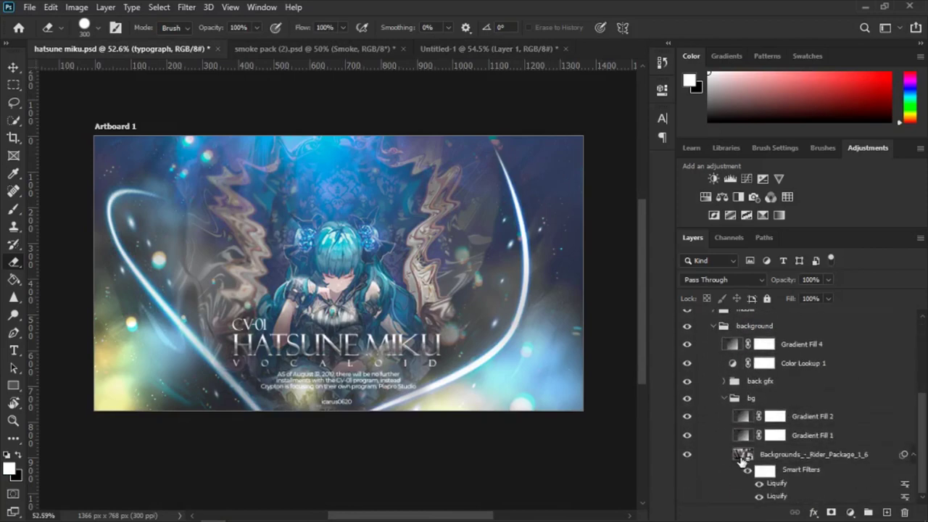
click(741, 456)
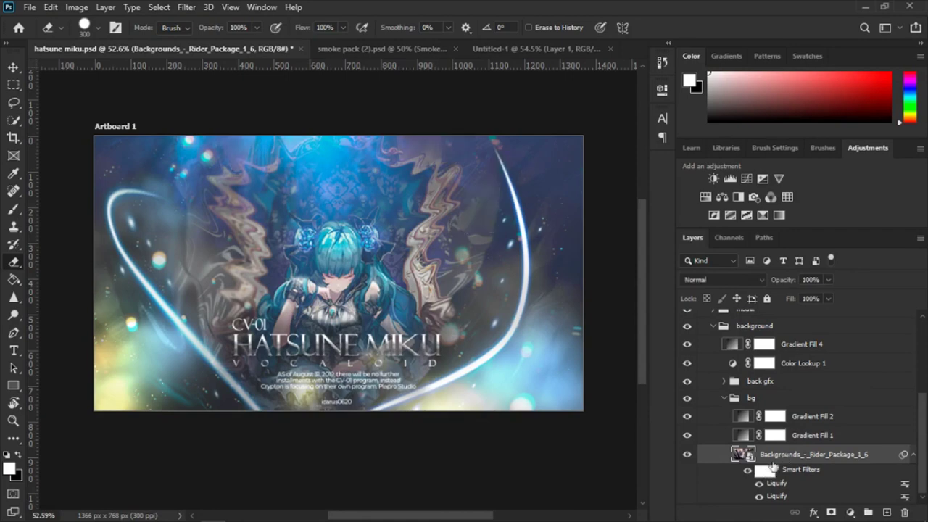
mouse_move(784, 458)
mouse_down()
mouse_move(546, 49)
mouse_move(464, 304)
mouse_up()
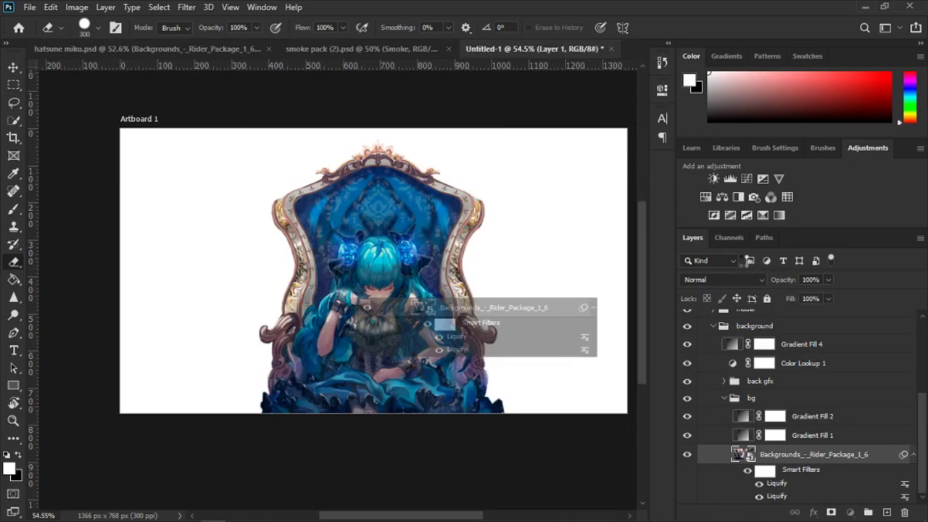
Step: Drop the background into Untitled-1, hide its Liquify filter, and reposition it over Artboard 1
drag(435, 308, 621, 307)
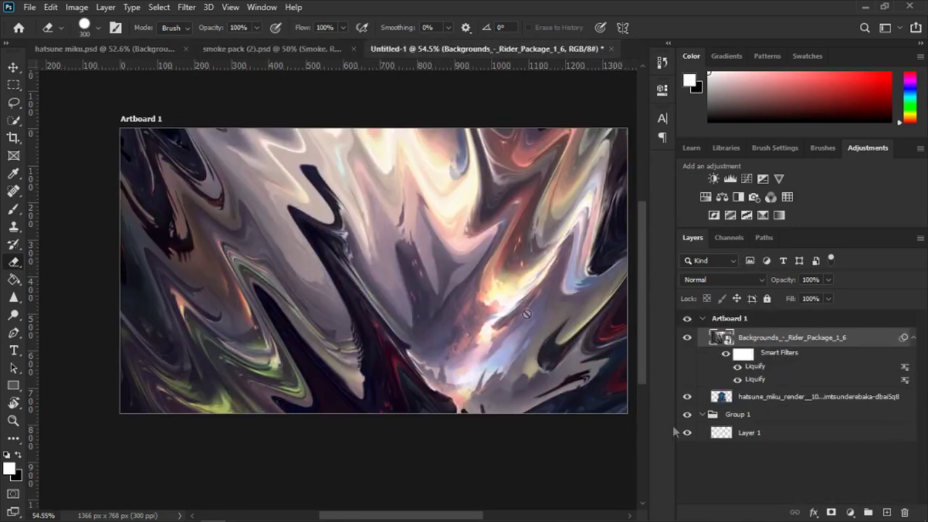
click(737, 379)
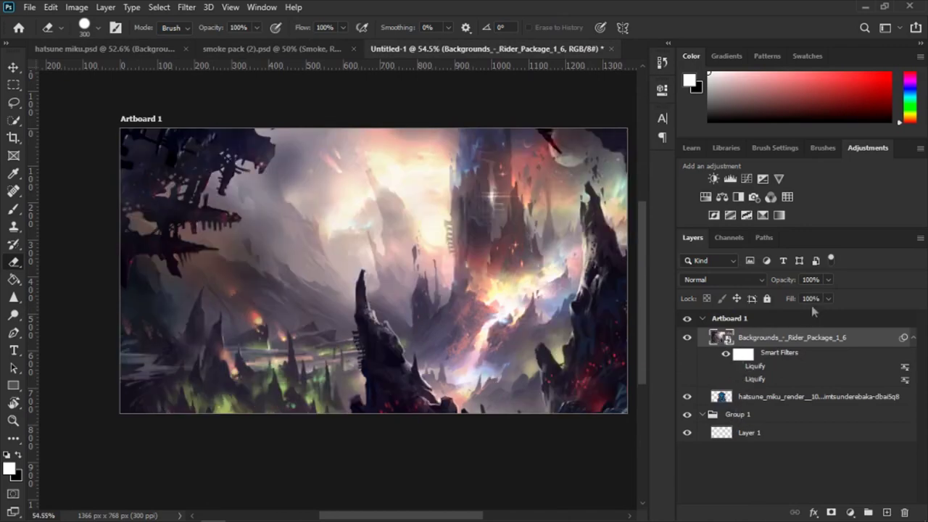
key(ctrl+t)
click(389, 220)
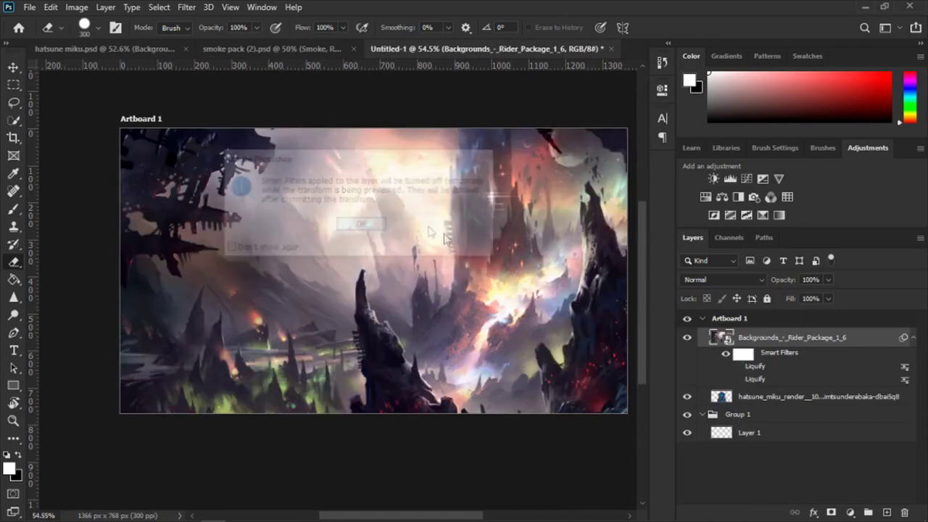
mouse_move(242, 150)
mouse_down()
mouse_move(210, 163)
mouse_move(107, 108)
mouse_up()
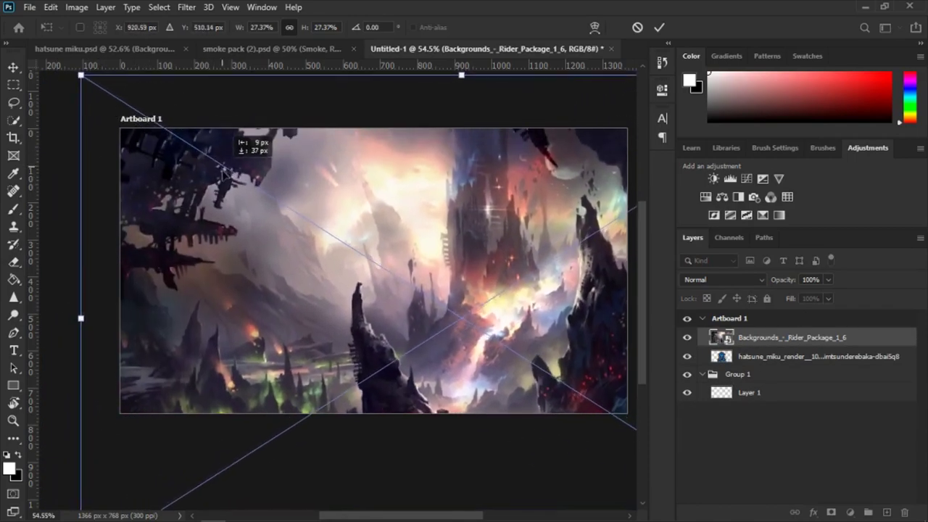
drag(107, 108, 297, 205)
key(Return)
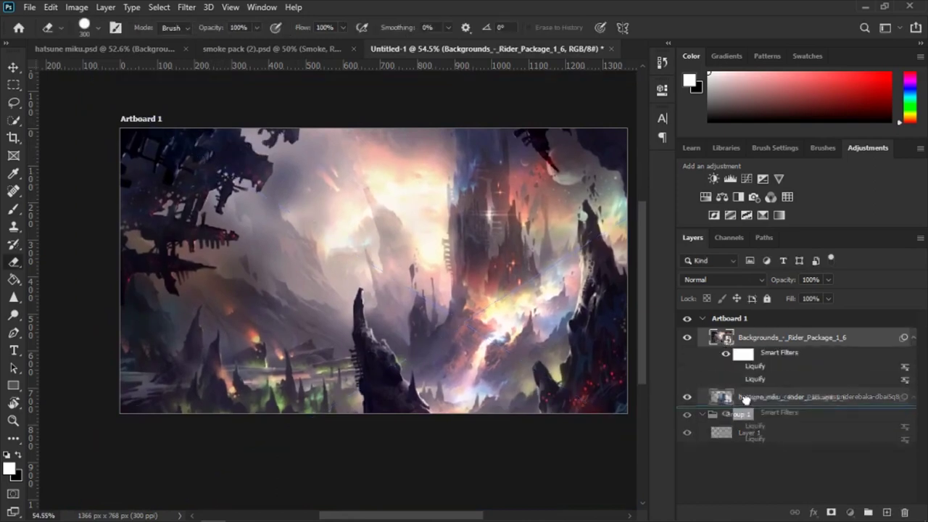
Step: Move the Miku render above the background and put Backgrounds into Group 1 beneath it
drag(803, 432, 784, 415)
mouse_move(759, 371)
mouse_down()
mouse_move(758, 443)
mouse_move(728, 428)
mouse_up()
drag(751, 336, 692, 430)
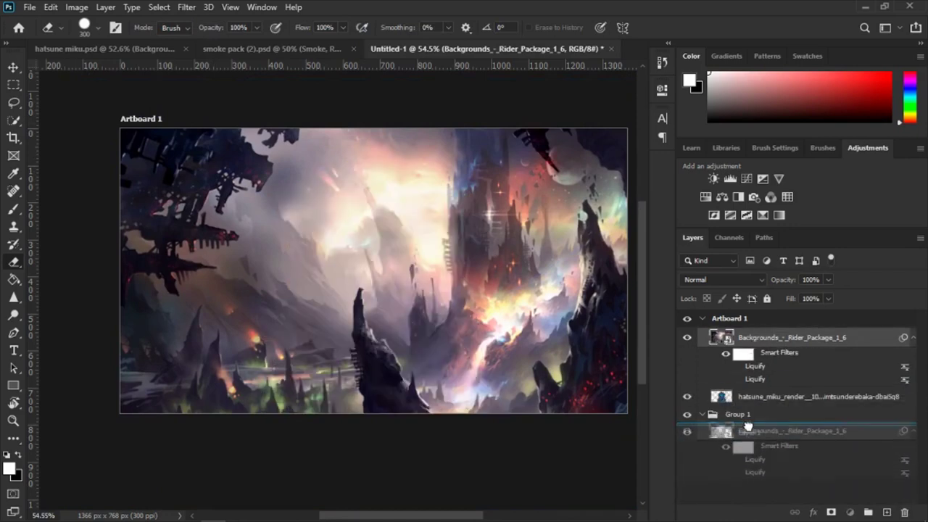
click(703, 415)
drag(747, 341, 717, 415)
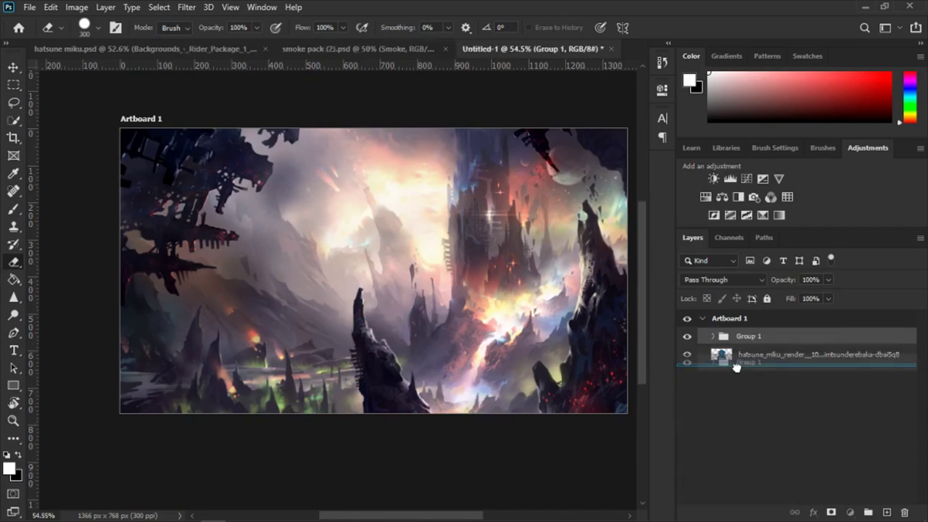
drag(750, 341, 756, 357)
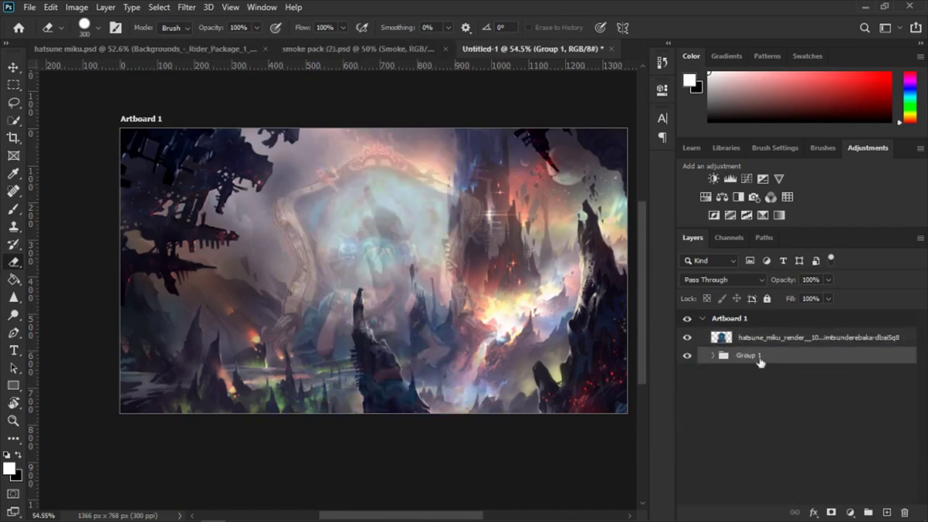
Step: Rename Group 1 to 'background', check its layers, and bring up the mats folder
double_click(747, 355)
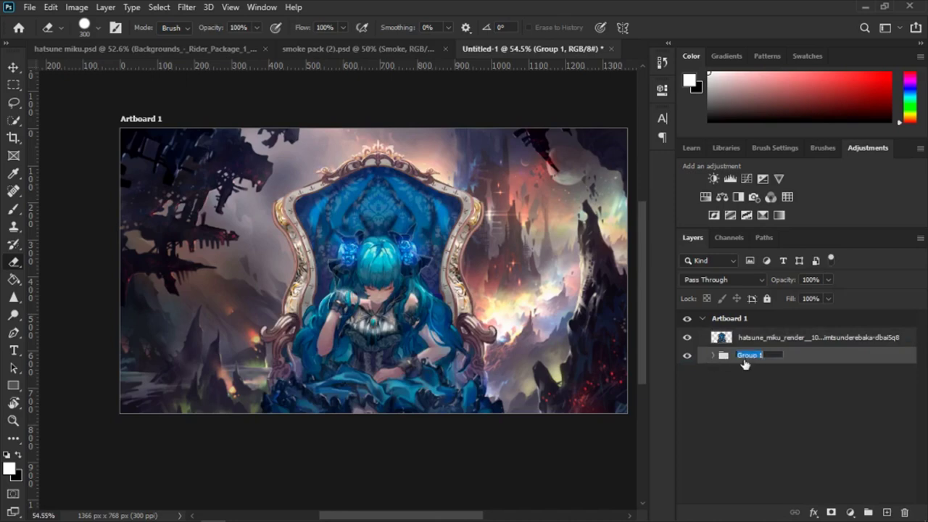
text(background)
key(Return)
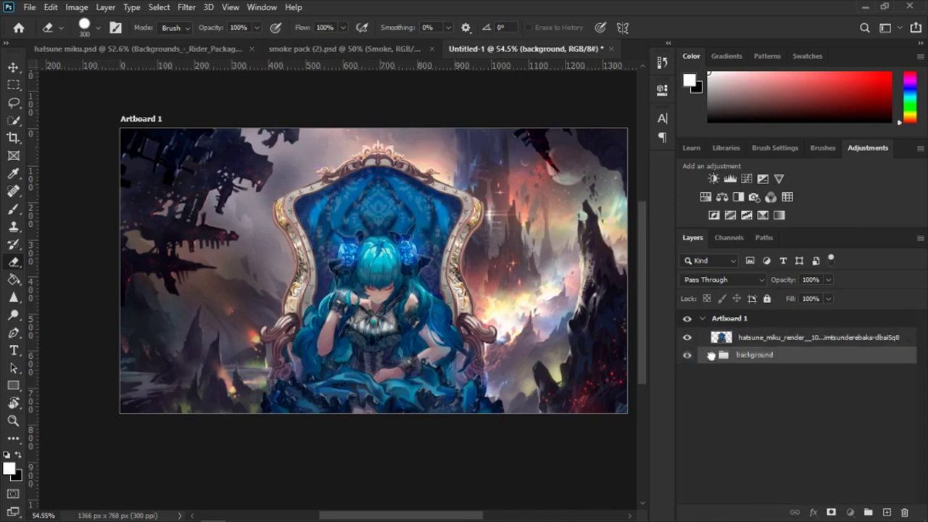
click(713, 355)
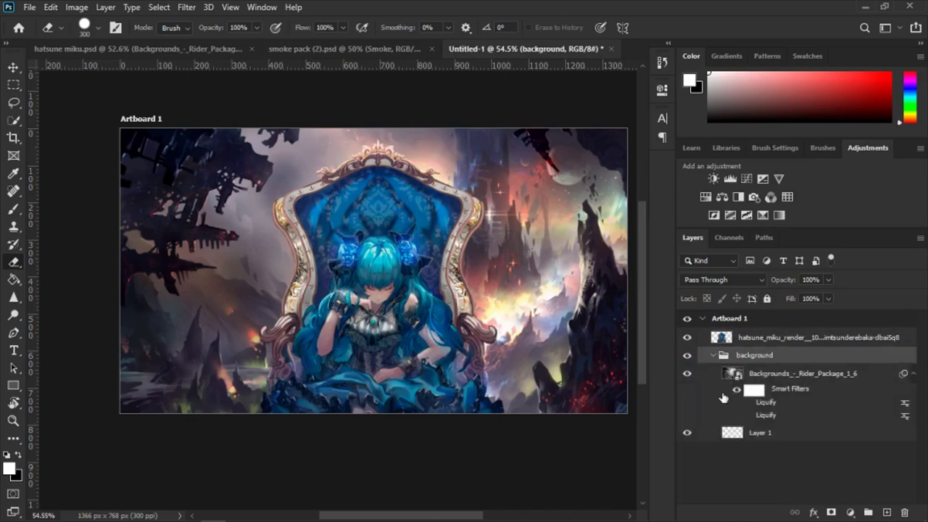
click(776, 377)
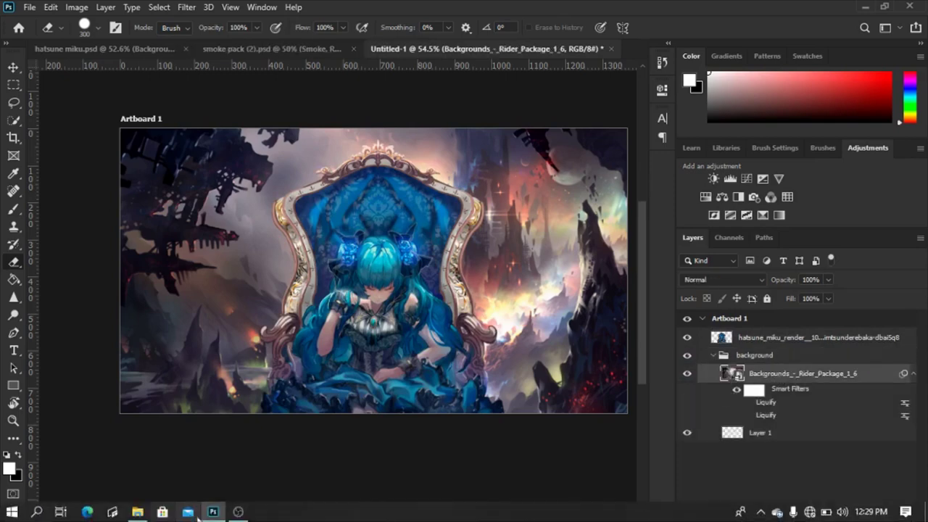
click(758, 340)
click(804, 372)
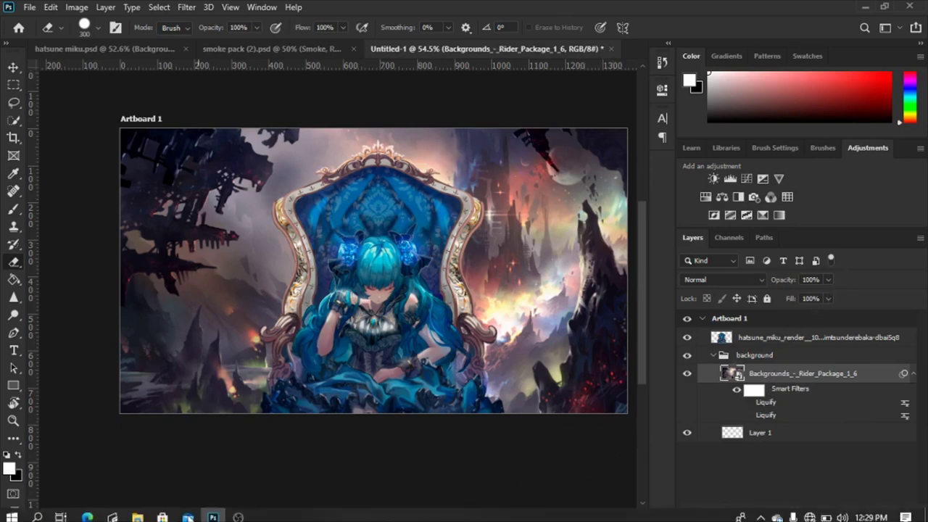
click(137, 511)
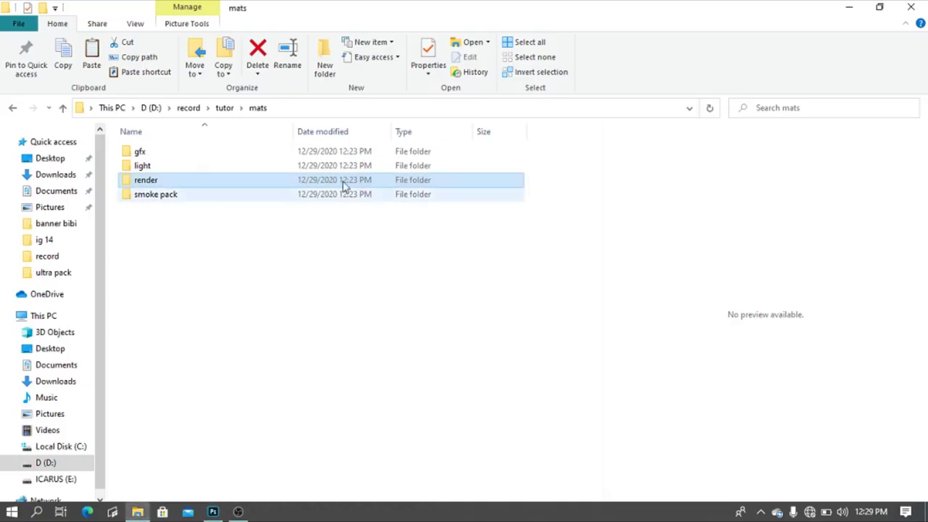
Step: From the mats gfx folder, carry blackandredc4d.png over to the Photoshop banner
double_click(141, 166)
click(257, 108)
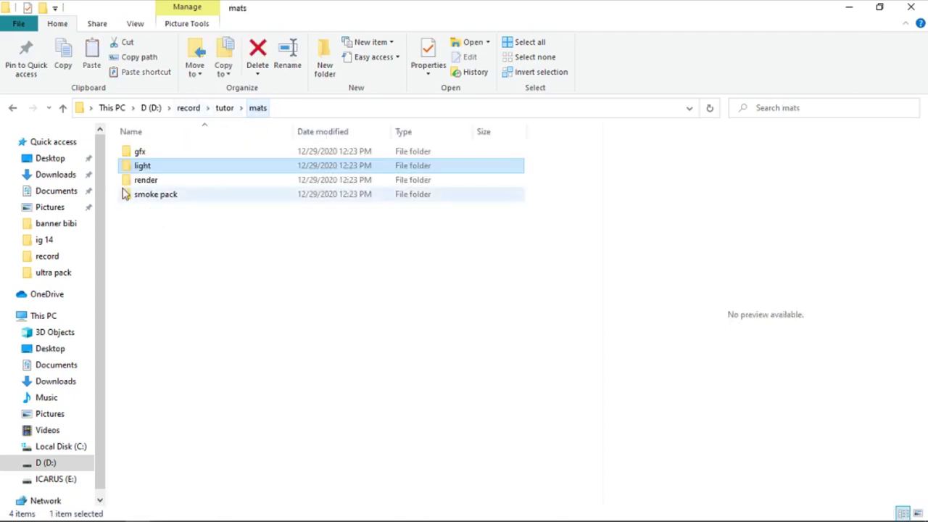
double_click(139, 152)
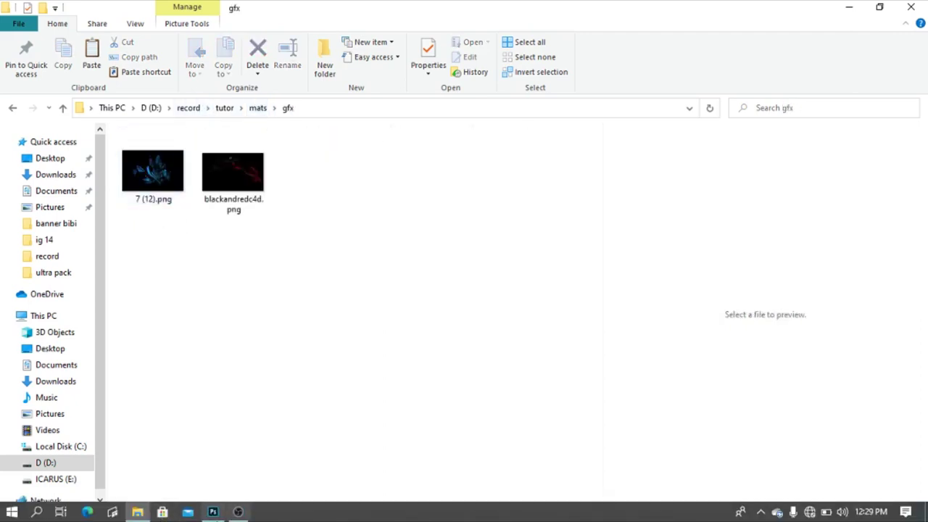
click(212, 511)
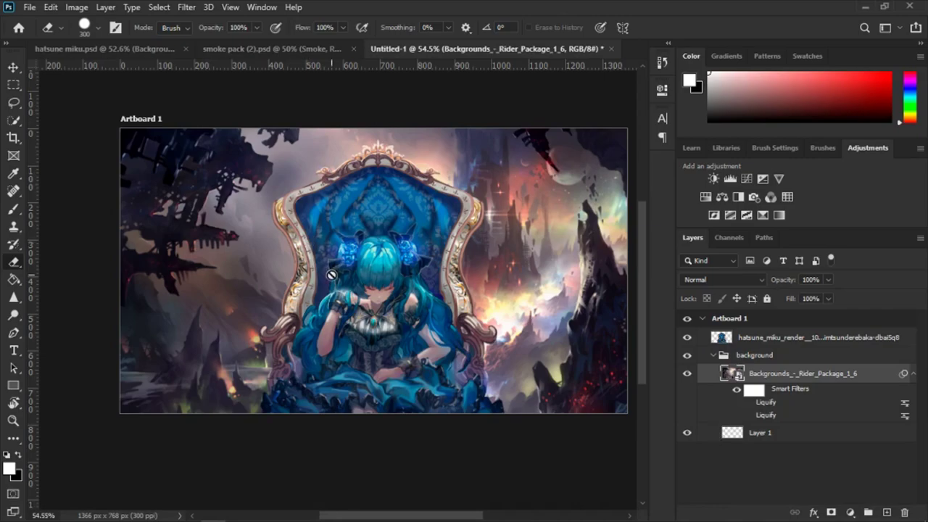
key(alt+Tab)
click(170, 203)
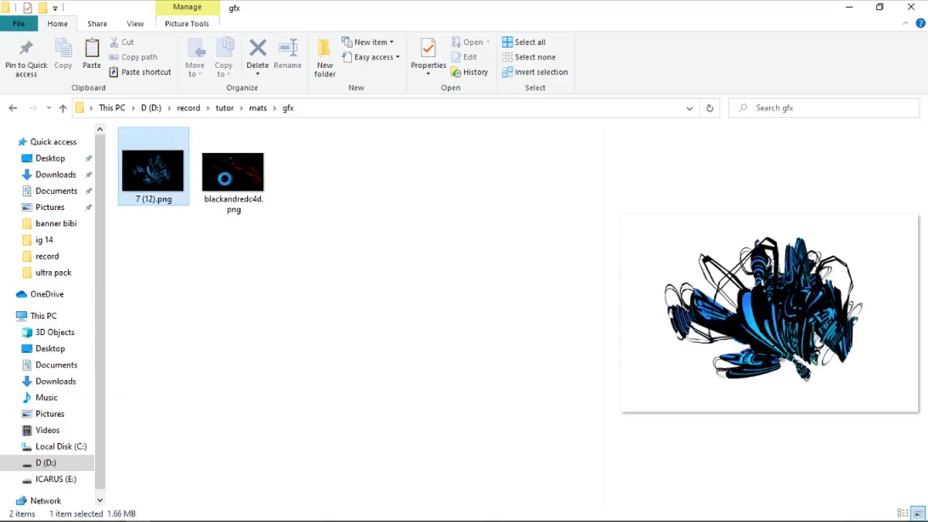
click(226, 185)
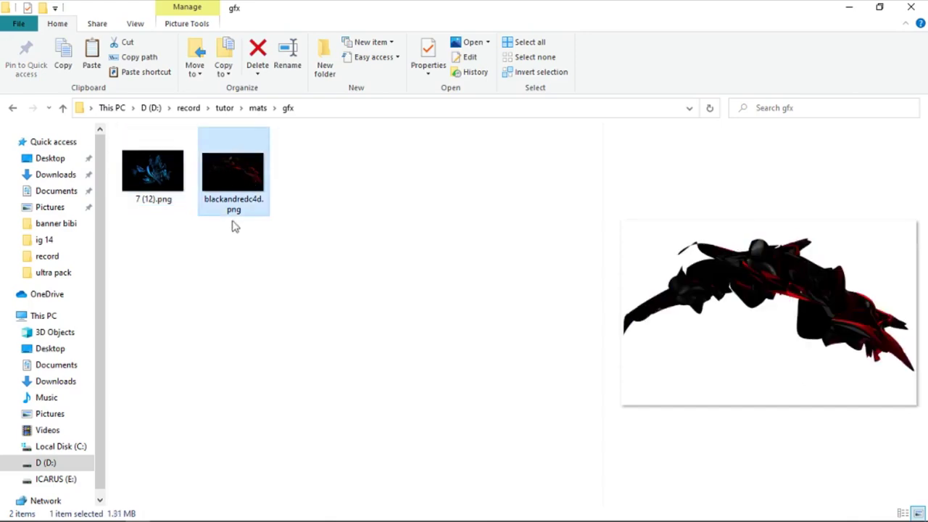
mouse_move(233, 210)
mouse_down()
mouse_move(346, 500)
mouse_move(219, 507)
mouse_up()
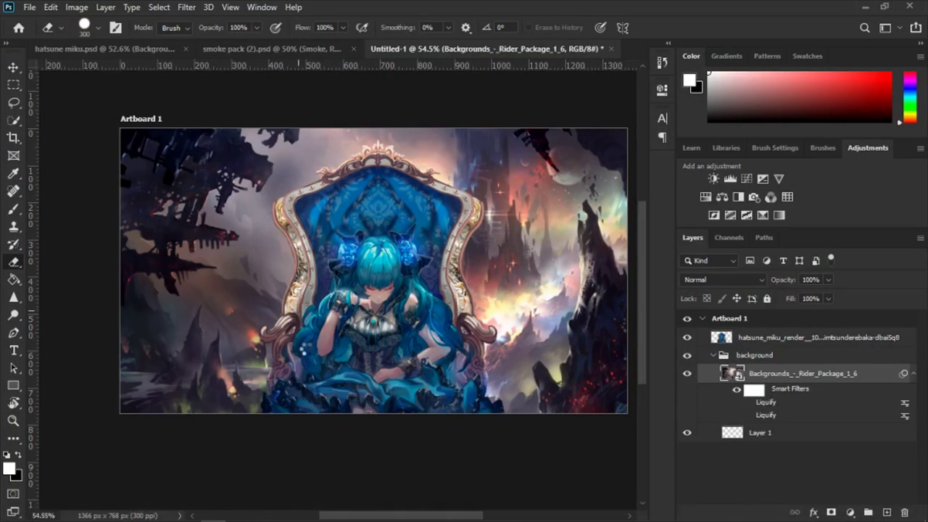
Step: Place blackandredc4d.png on the banner and move it to the top of the layers
drag(219, 508, 305, 350)
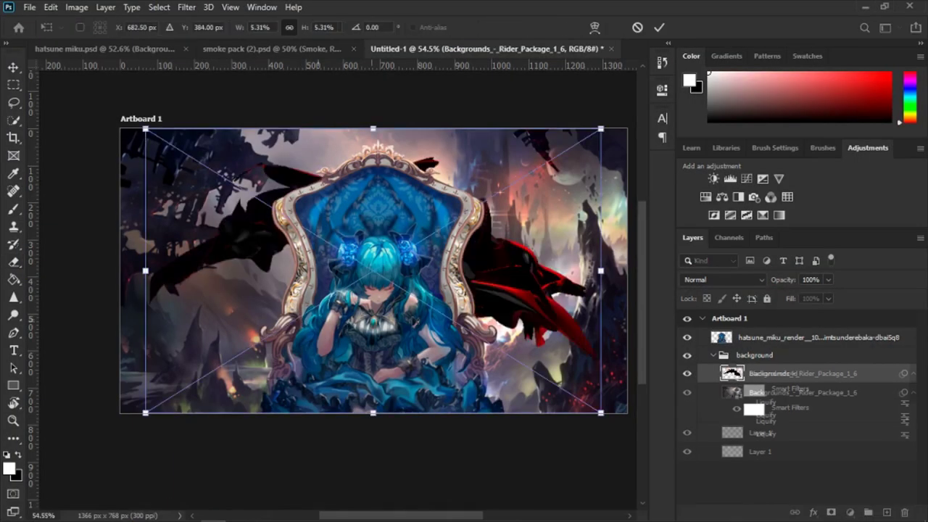
key(e)
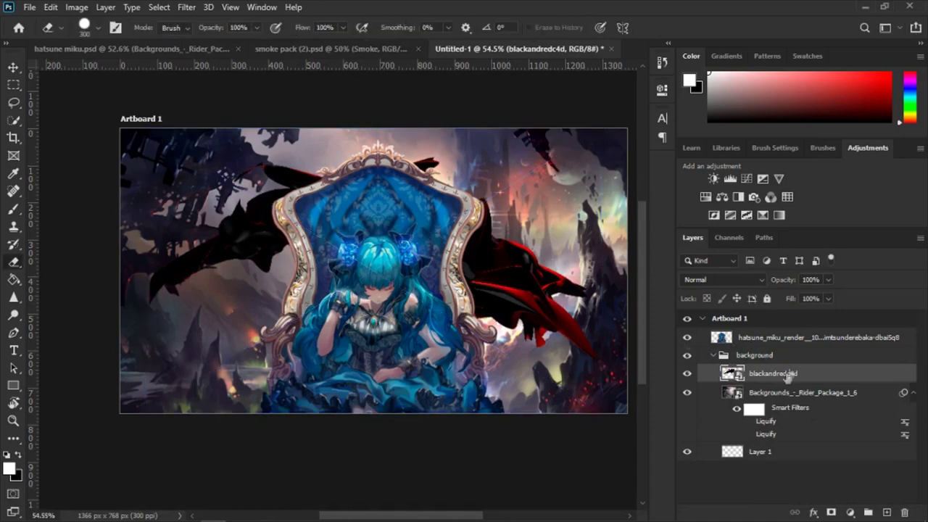
drag(786, 374, 769, 332)
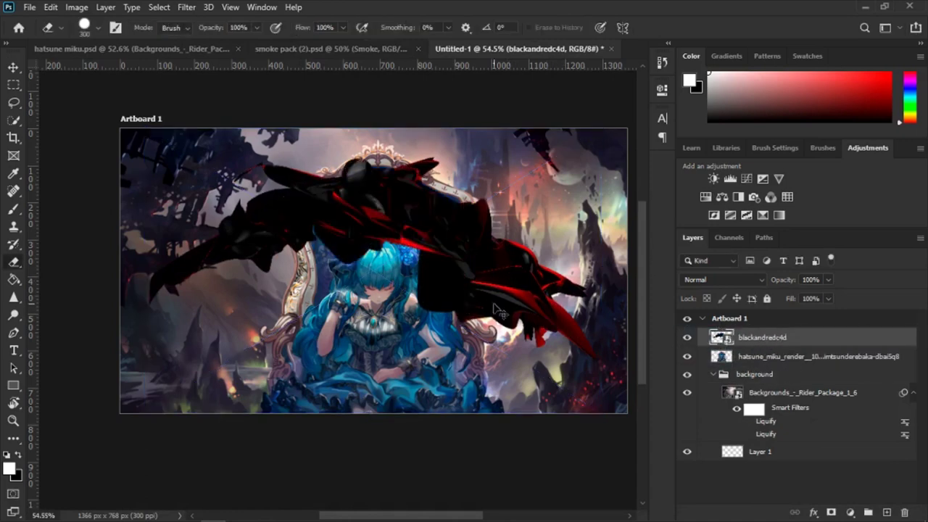
Step: Rotate the black-and-red GFX to about -144° along the left edge, then duplicate it
key(ctrl+t)
drag(499, 312, 343, 402)
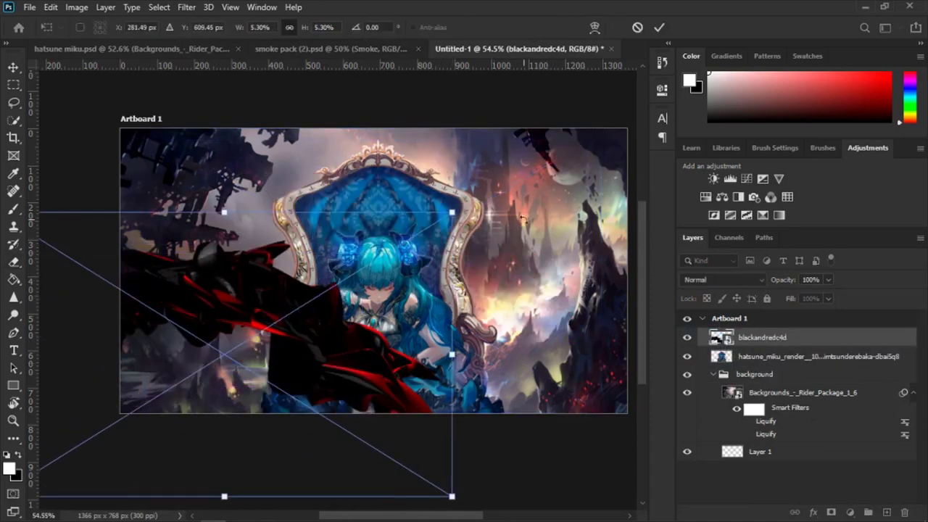
drag(522, 218, 82, 142)
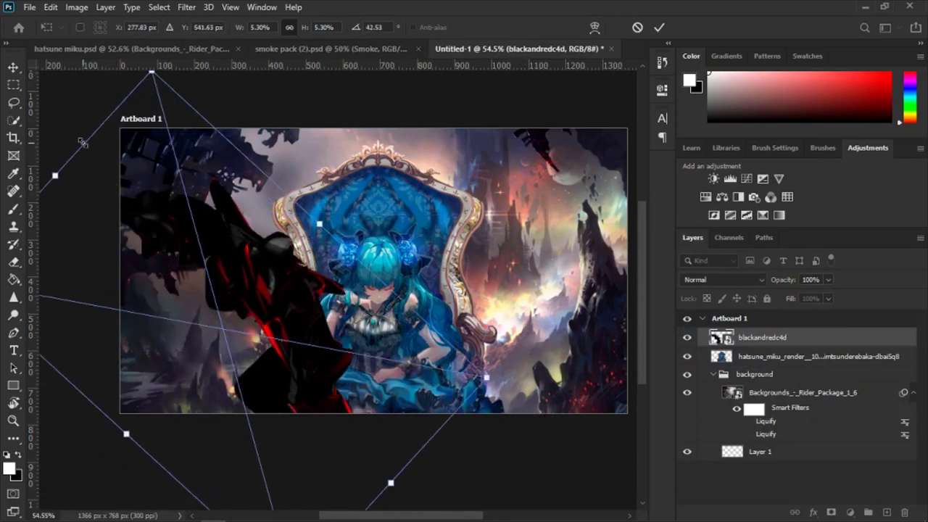
drag(137, 196, 123, 206)
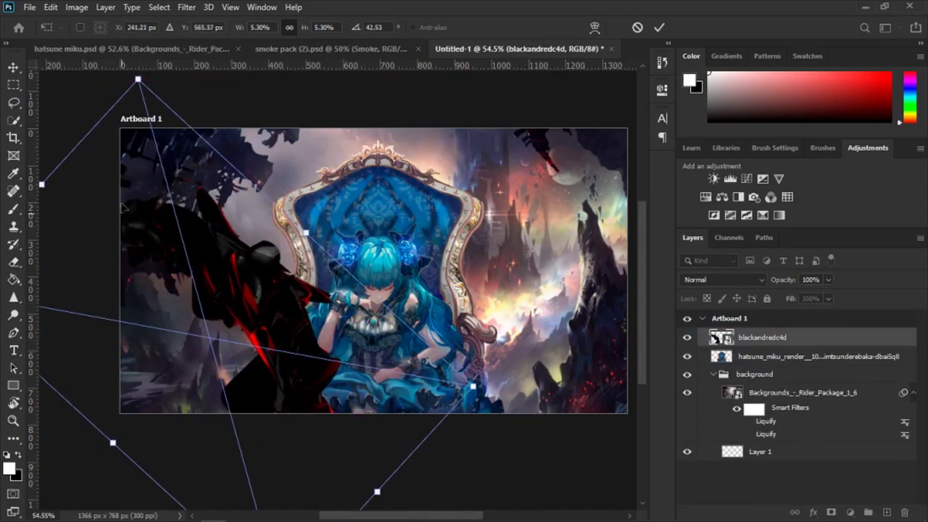
drag(388, 442, 94, 366)
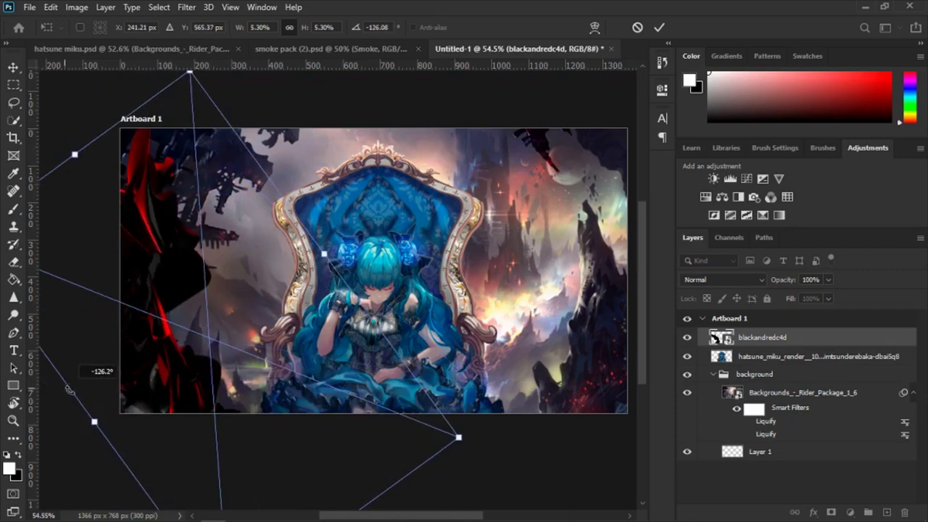
drag(210, 351, 299, 381)
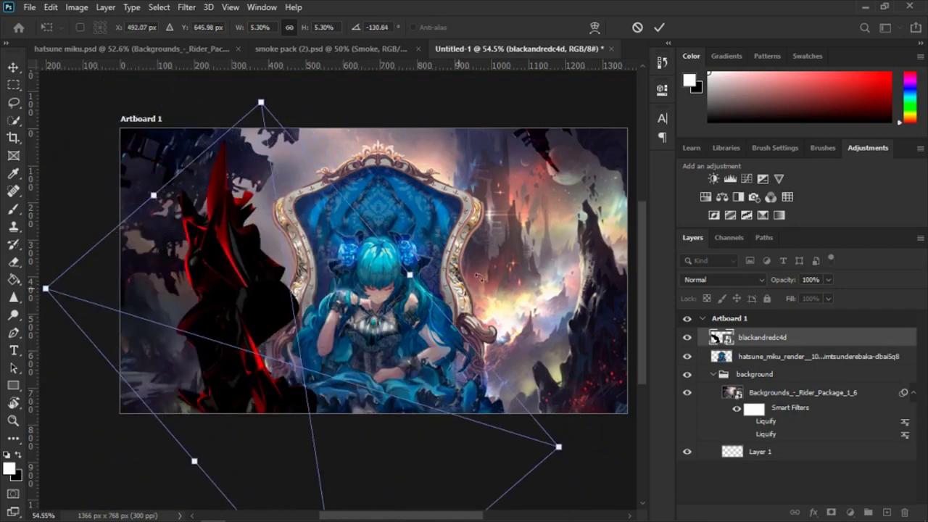
mouse_move(496, 257)
mouse_down()
mouse_move(133, 221)
mouse_move(149, 185)
mouse_up()
key(Return)
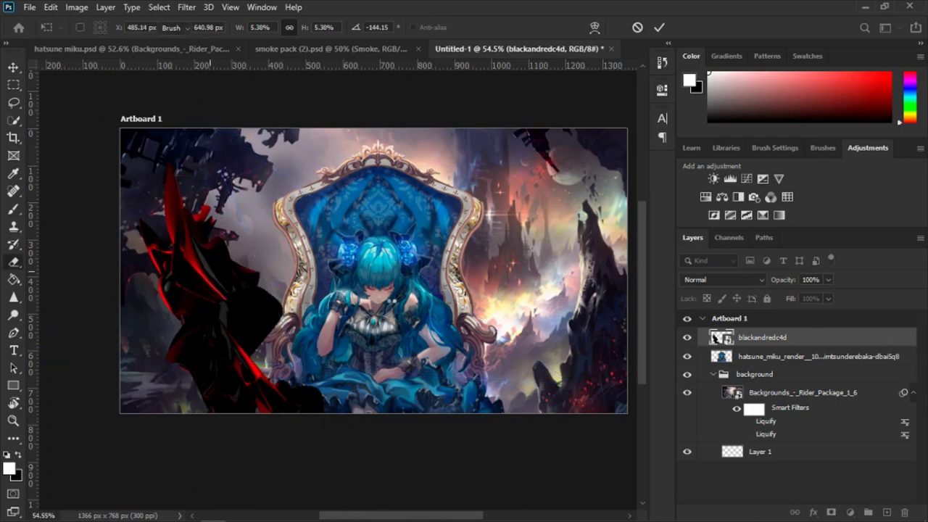
key(e)
key(ctrl+j)
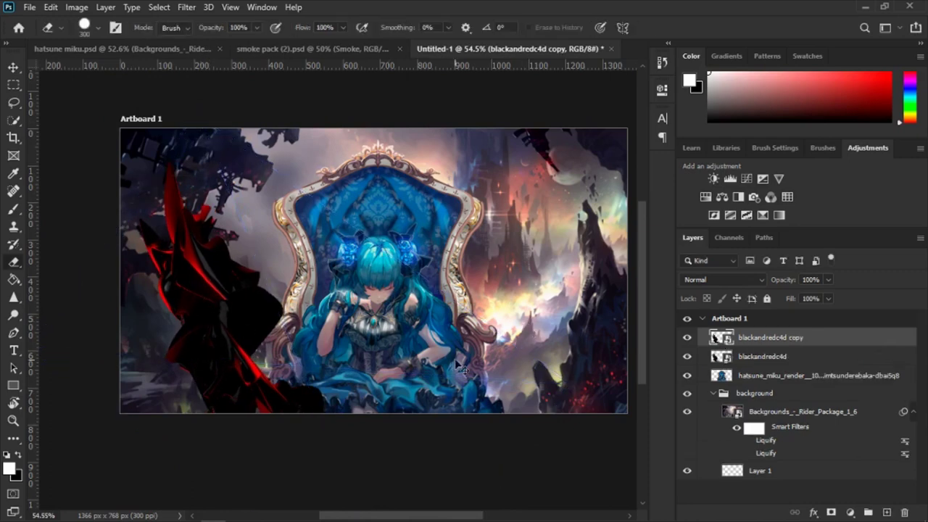
Step: Flip the GFX copy horizontally and place it on the right, tilted about -30°
key(ctrl+t)
right_click(217, 259)
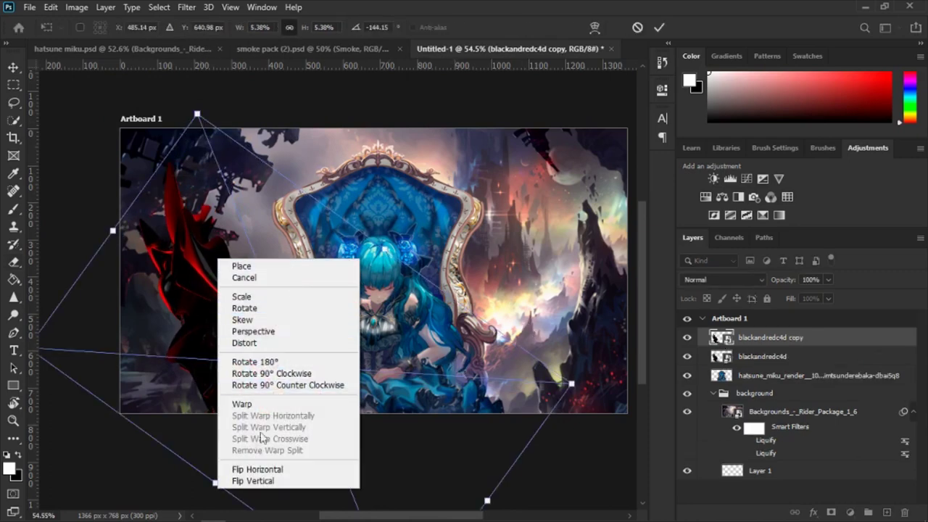
click(249, 470)
mouse_move(255, 287)
mouse_down()
mouse_move(450, 332)
mouse_move(437, 364)
mouse_up()
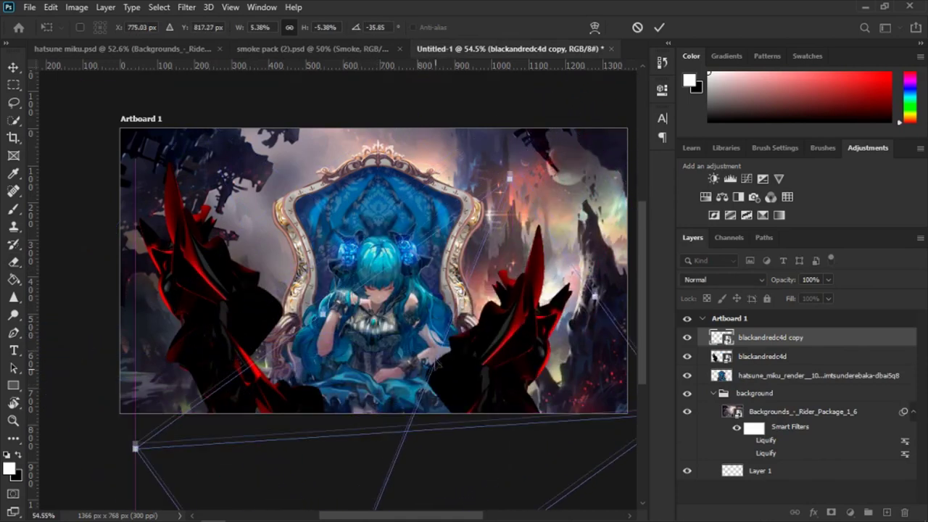
drag(436, 364, 451, 375)
key(Return)
key(e)
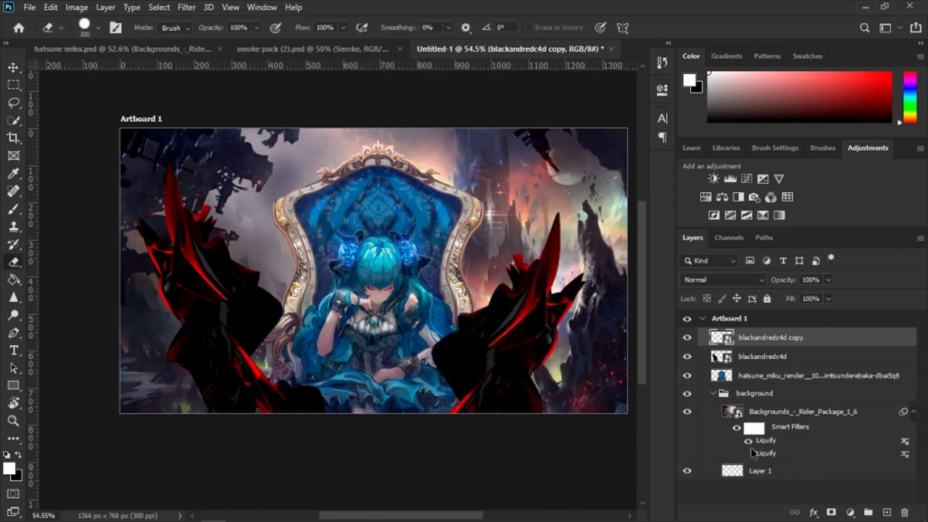
Step: Preview both Liquify warps on the background, hide its smart filters, then select blackandredc4d
click(749, 453)
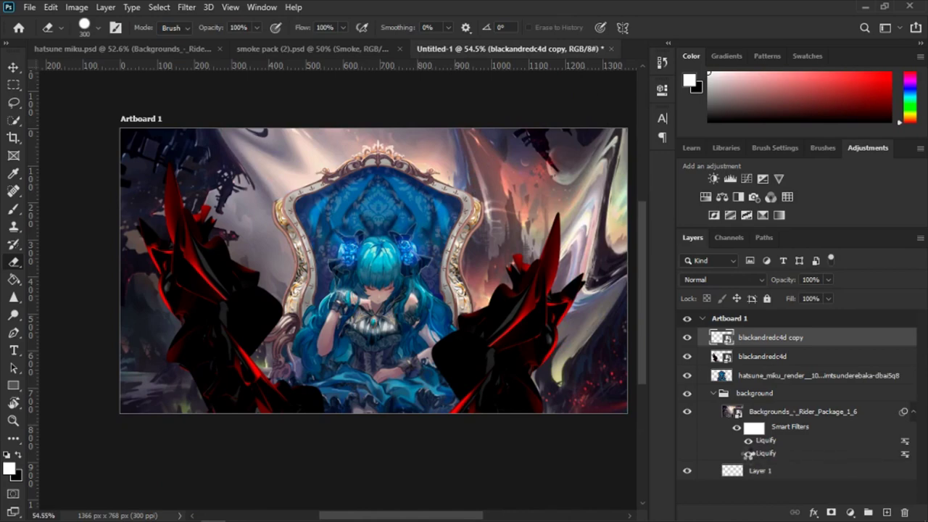
click(748, 453)
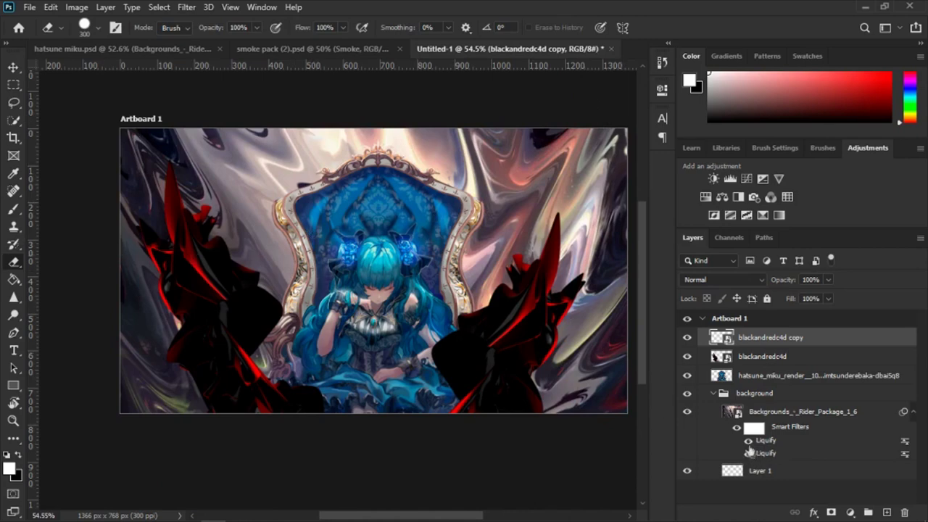
click(737, 429)
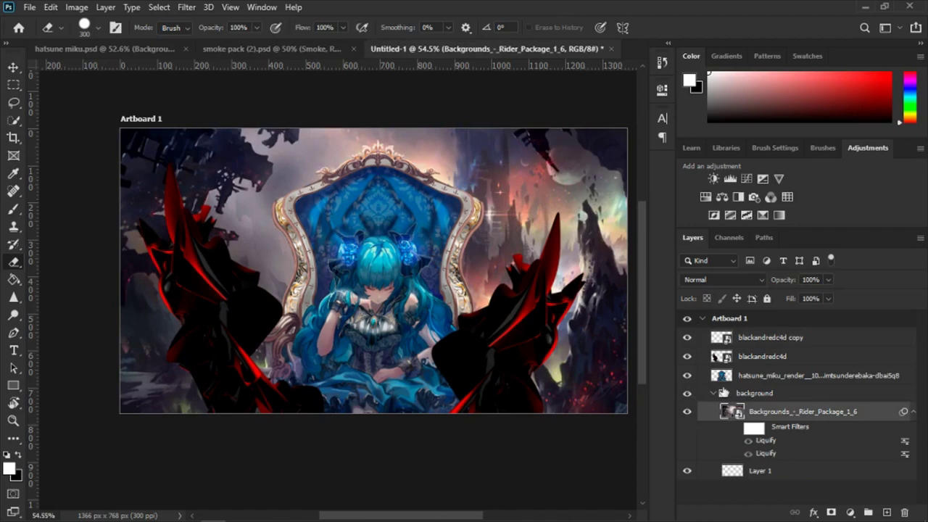
click(751, 359)
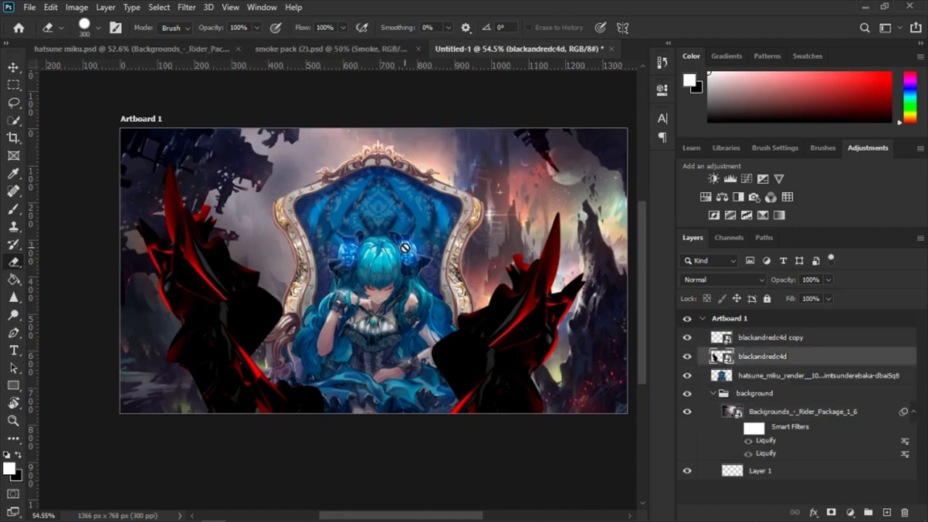
Step: Re-rotate the left GFX to about -147° and scale it to roughly 5.42%
key(ctrl+t)
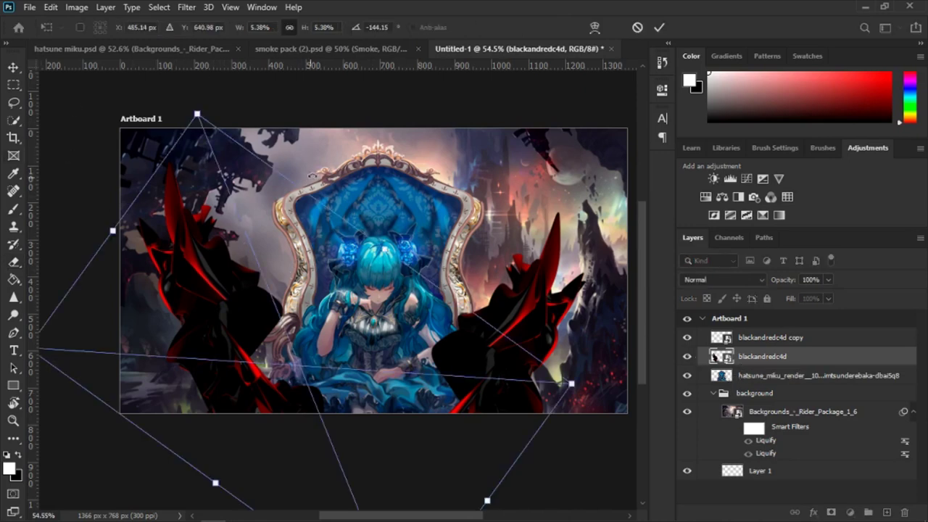
drag(313, 172, 305, 167)
drag(151, 164, 148, 161)
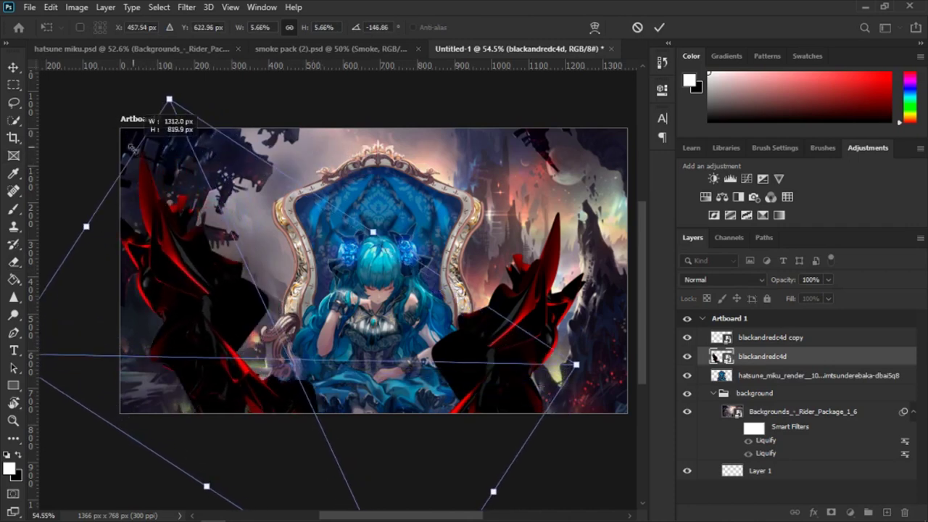
key(e)
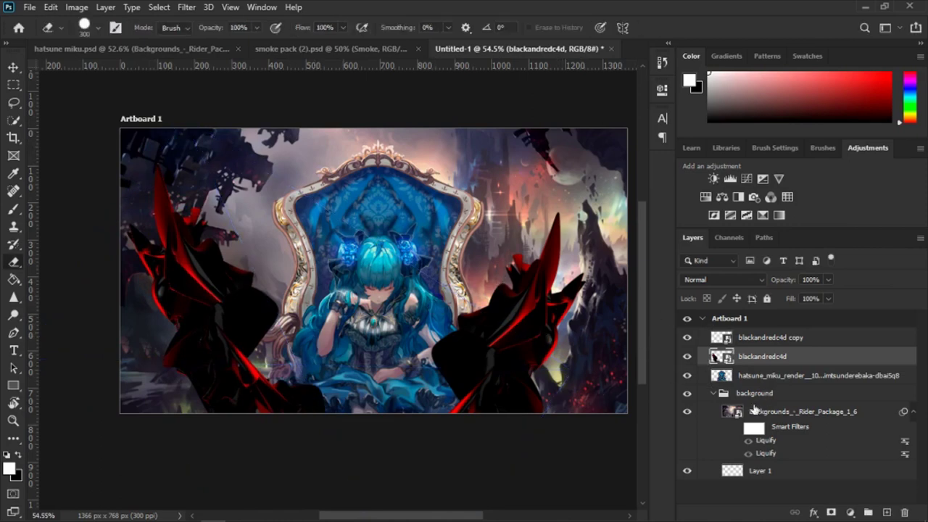
click(186, 7)
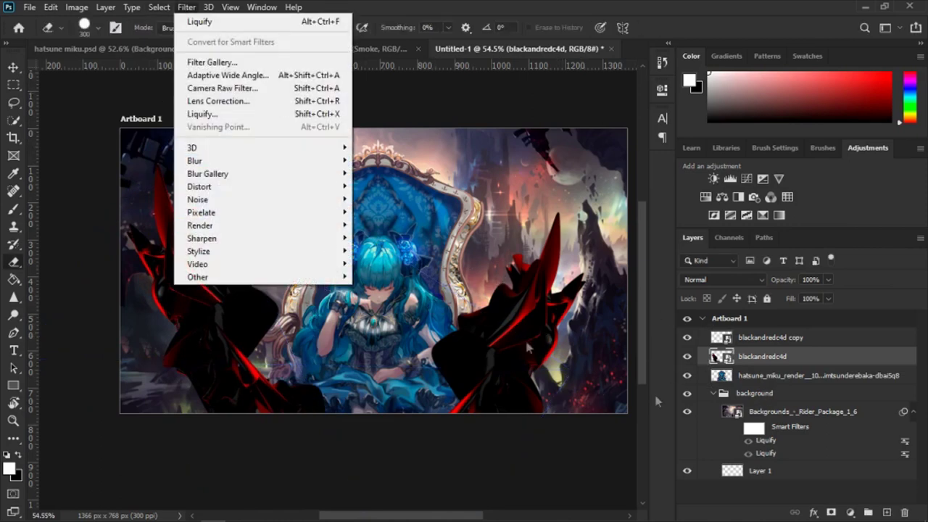
Step: Select the original blackandredc4d layer, cancel a stray Lens Correction, and launch Liquify on it
click(759, 338)
click(759, 357)
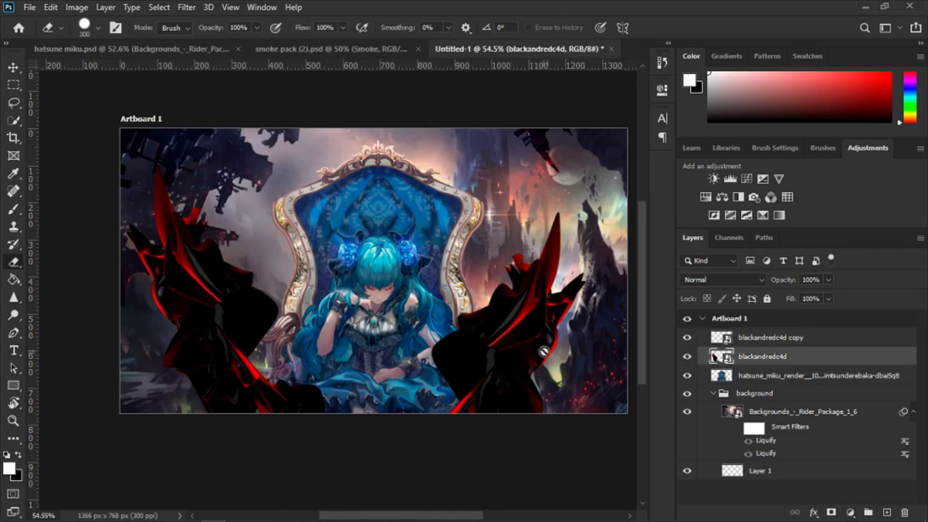
key(v)
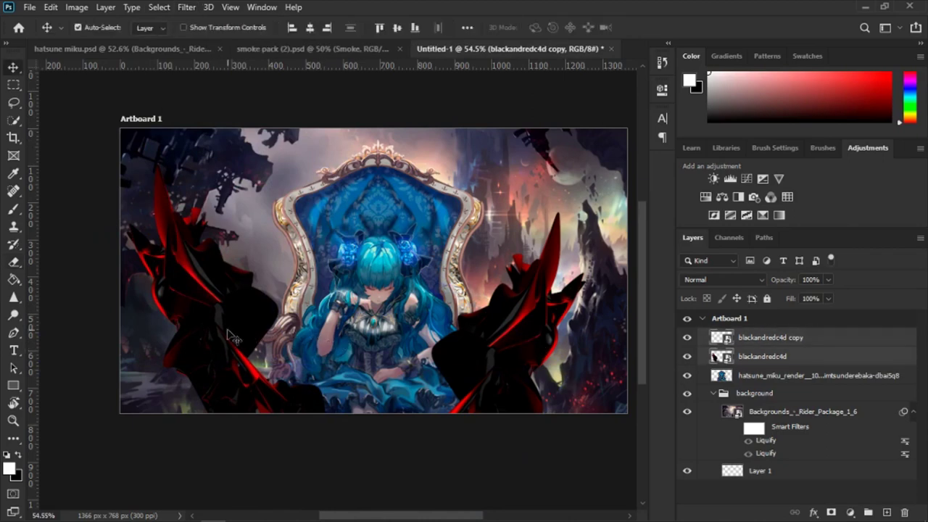
click(187, 7)
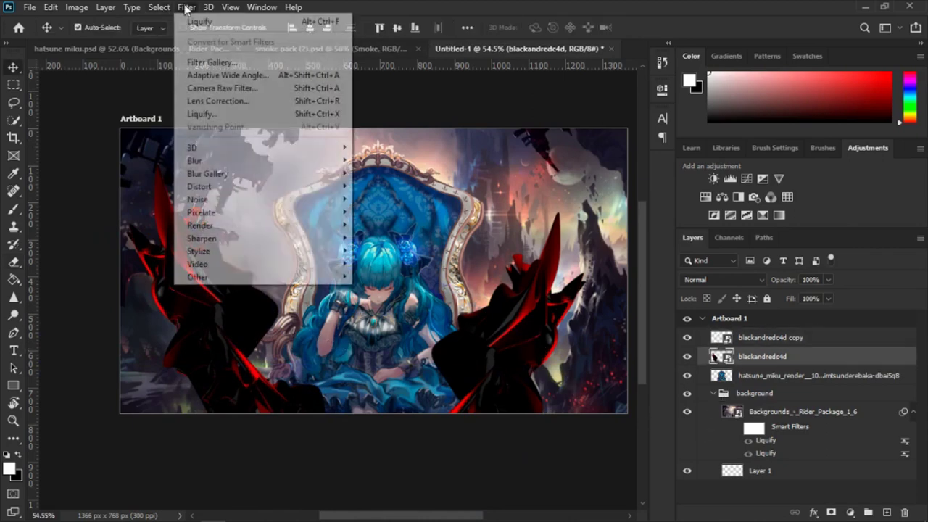
click(209, 112)
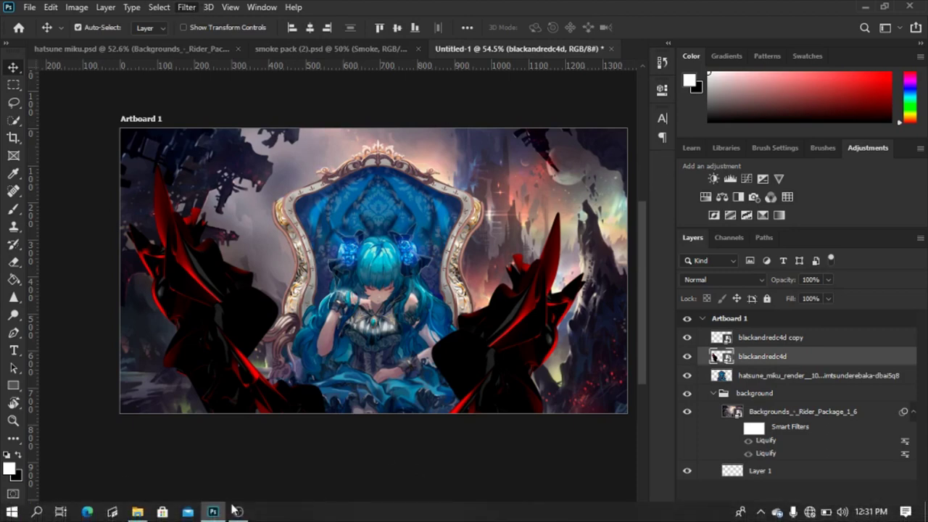
key(ctrl+shift+r)
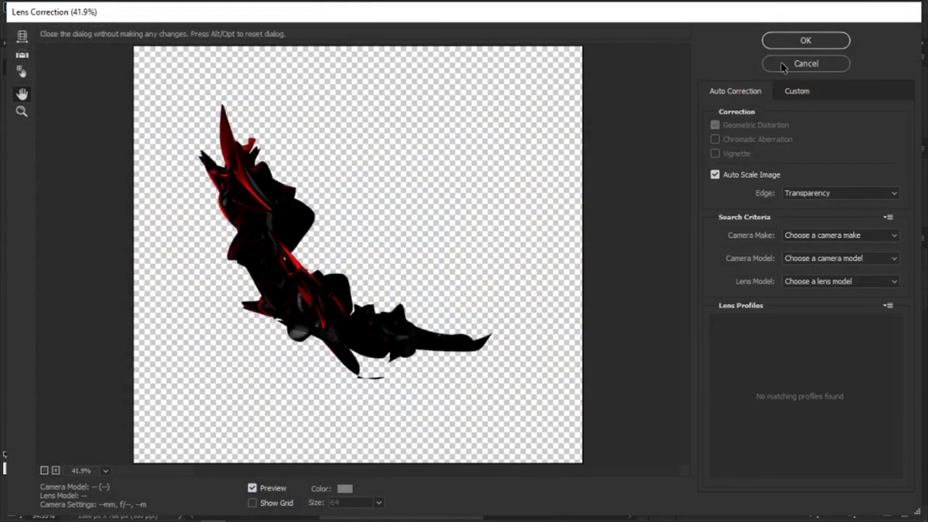
key(Escape)
click(187, 7)
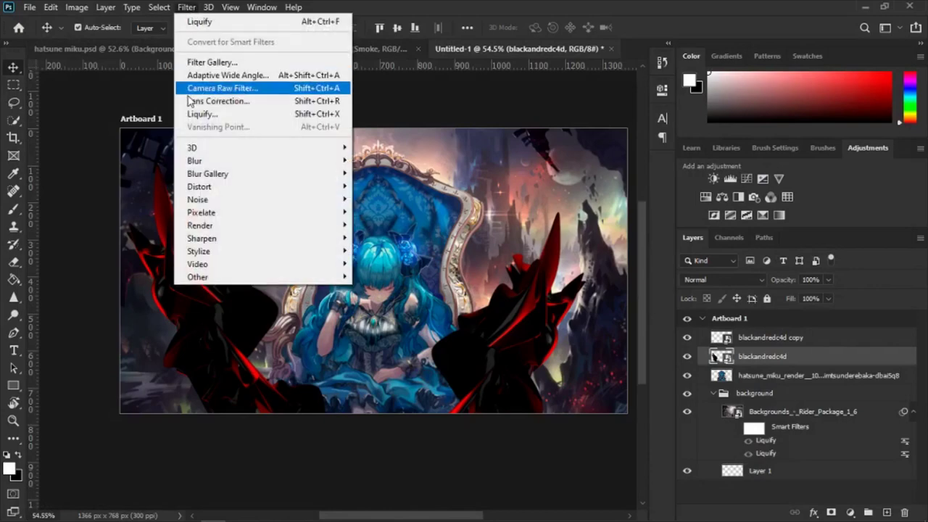
click(258, 118)
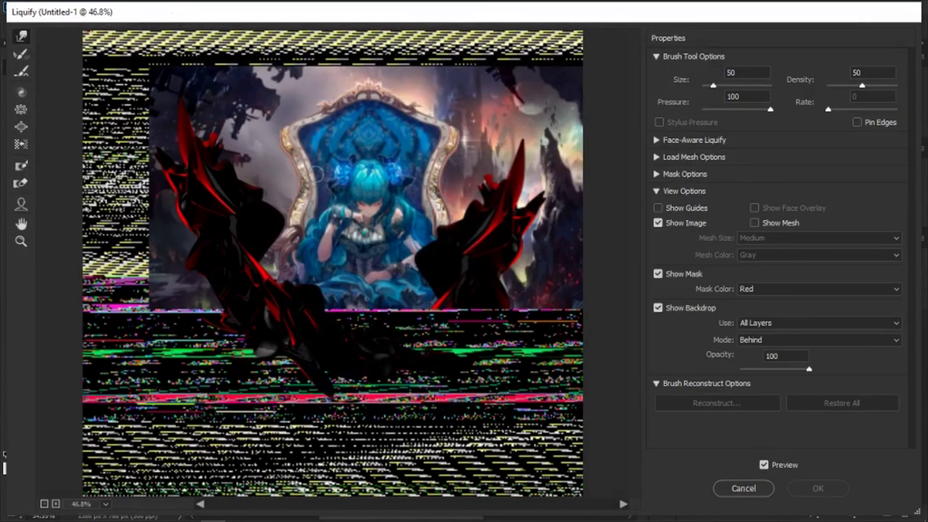
Step: With a 125 Forward Warp brush, push the left black-and-red shape up toward the throne
scroll(218, 181, up, 1)
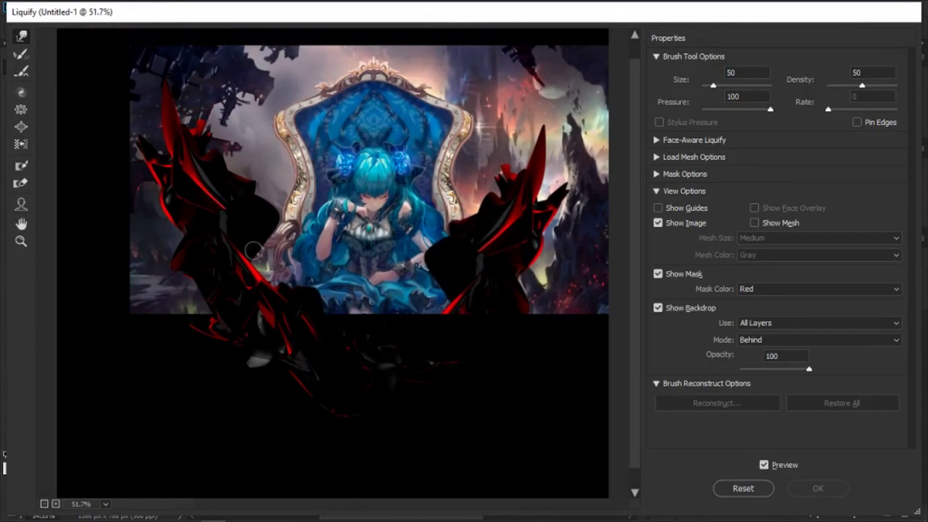
scroll(246, 250, up, 1)
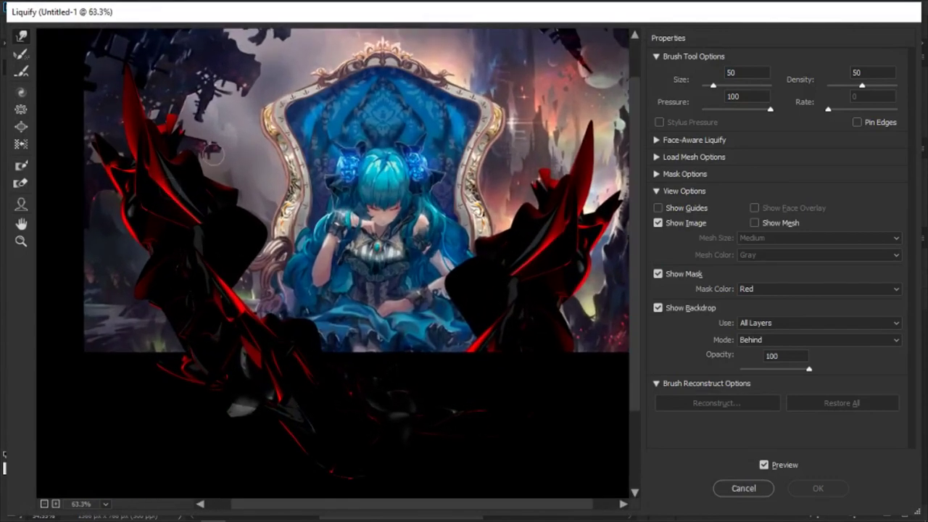
scroll(270, 292, up, 2)
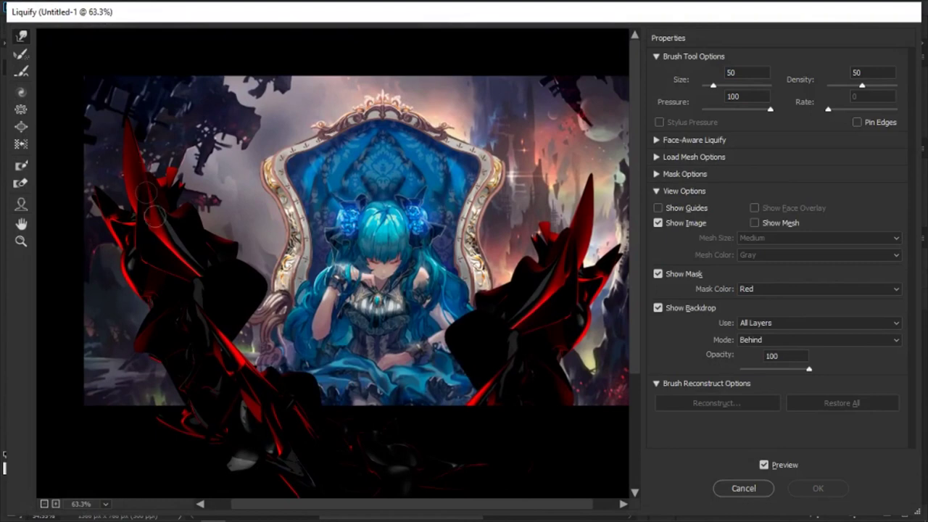
drag(120, 112, 142, 218)
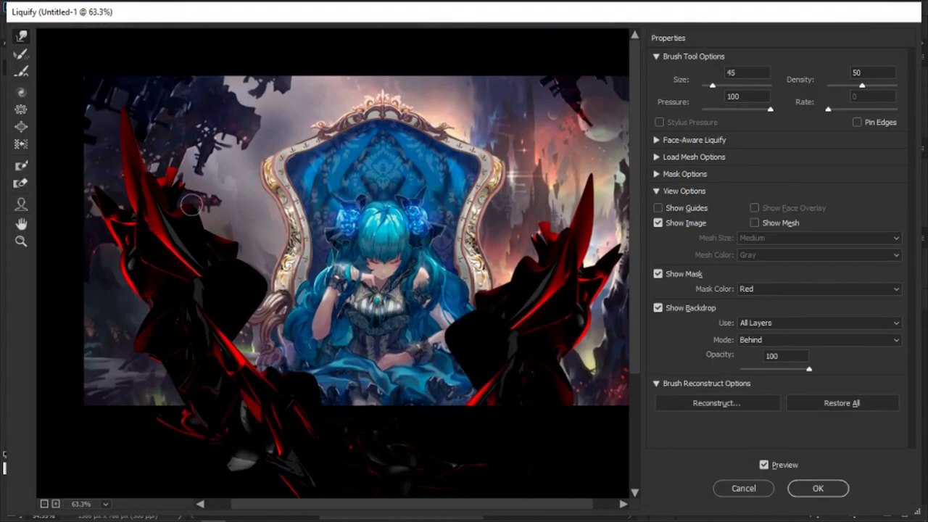
key(bracketright)
key(bracketright)
key(bracketright)
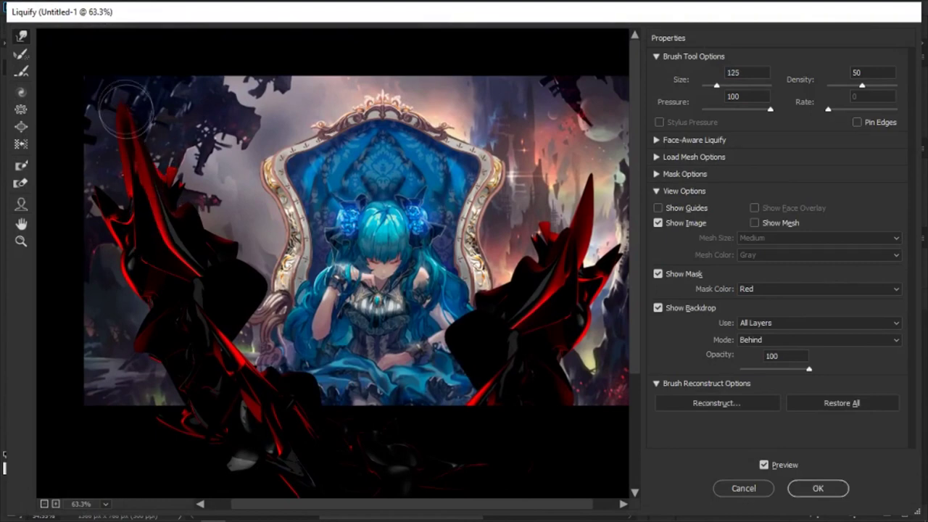
drag(148, 275, 91, 170)
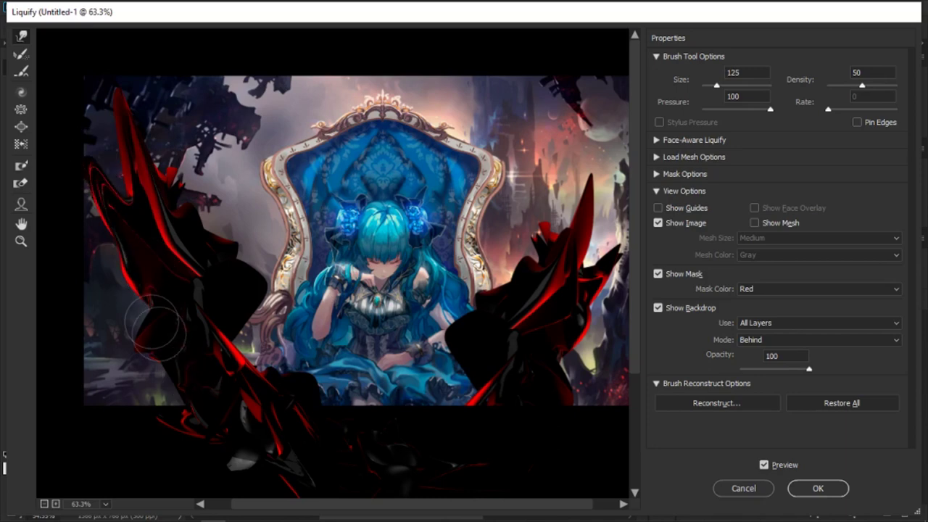
mouse_move(155, 326)
mouse_down()
mouse_move(84, 234)
mouse_move(94, 166)
mouse_up()
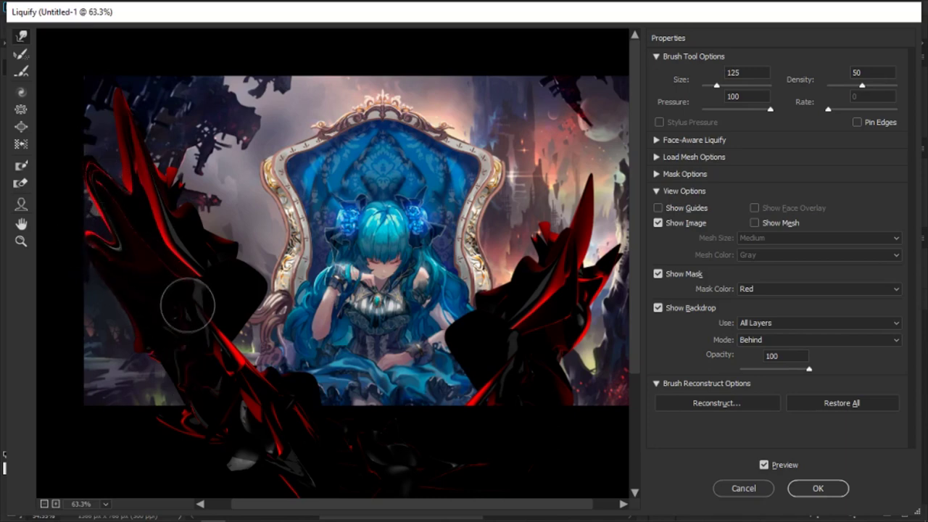
drag(188, 305, 243, 203)
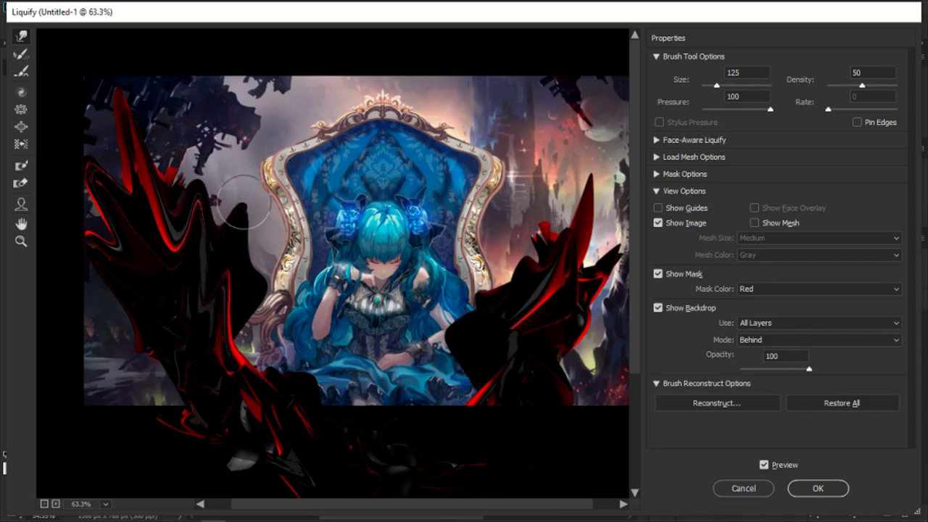
drag(258, 362, 258, 232)
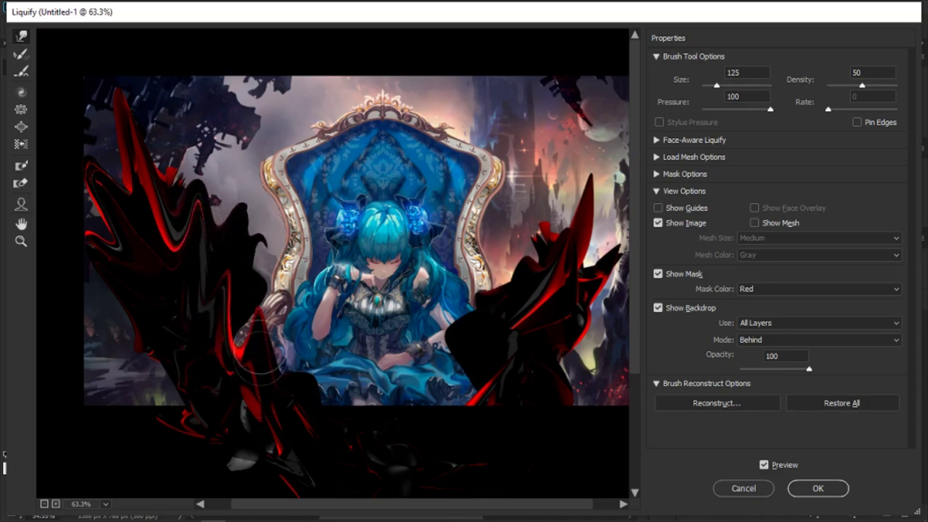
drag(261, 362, 258, 239)
Step: Stretch the left shapes into upward streaks, apply the Liquify, and switch to hatsune miku.psd
drag(232, 369, 246, 257)
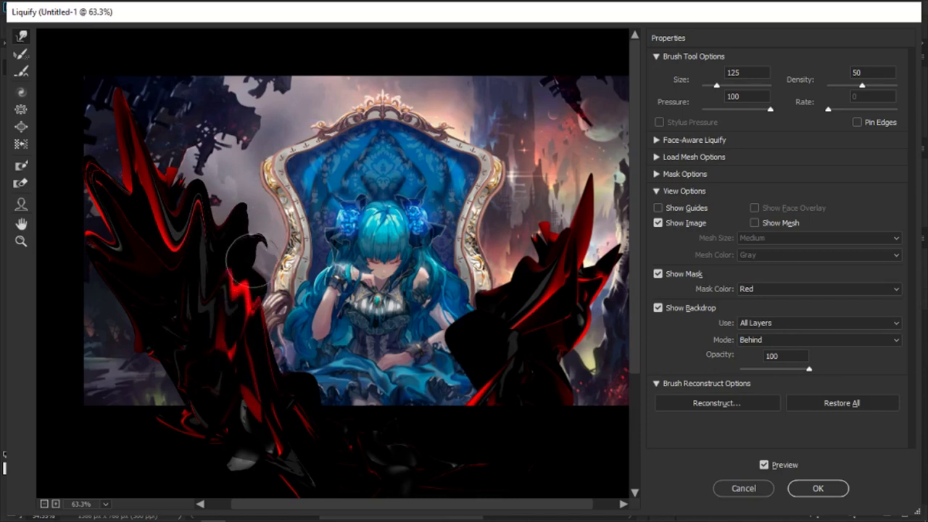
drag(246, 312, 252, 183)
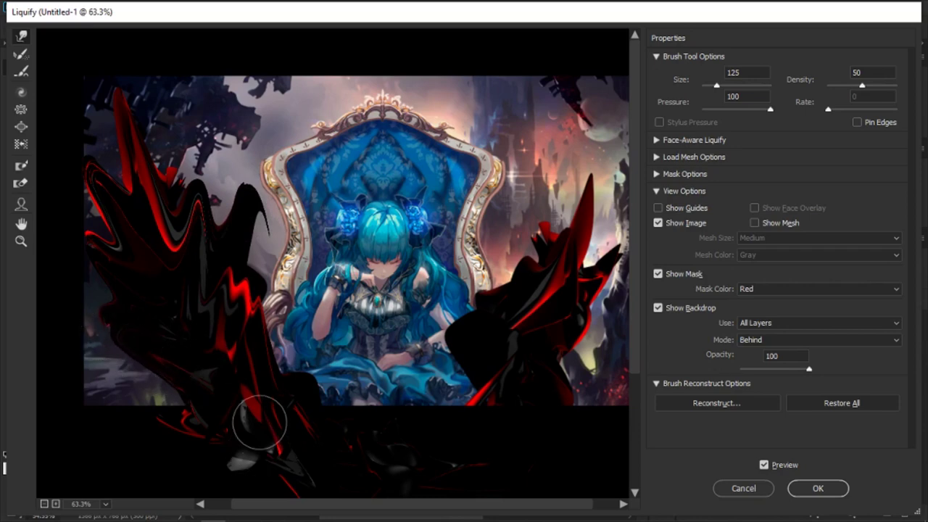
drag(276, 372, 249, 361)
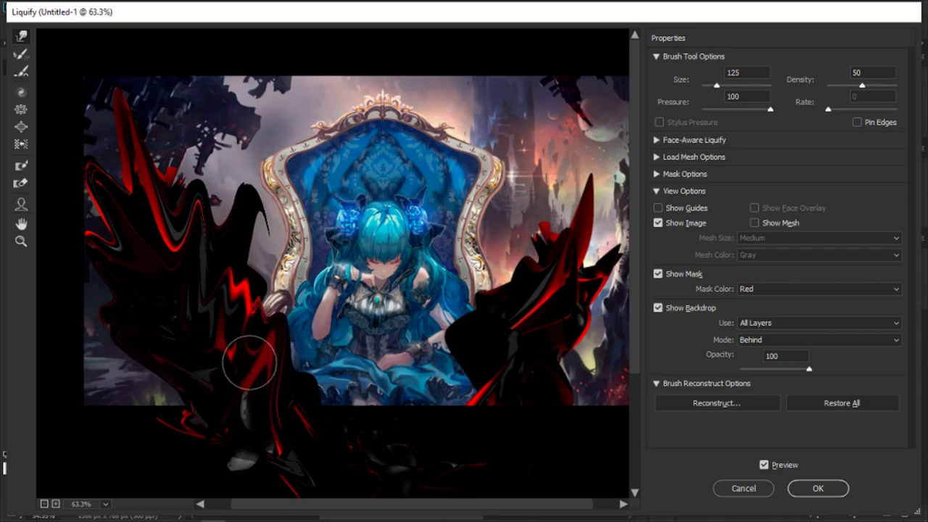
drag(231, 425, 135, 379)
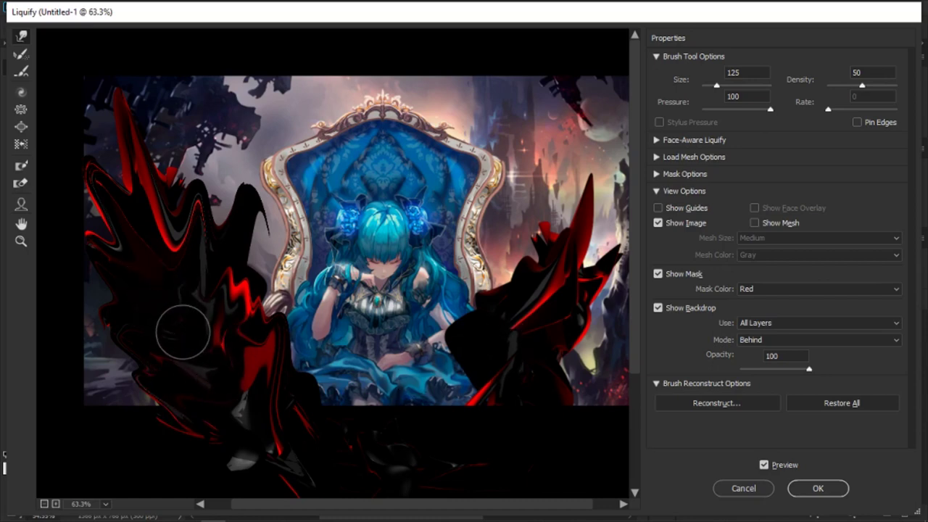
mouse_move(183, 332)
mouse_down()
mouse_move(201, 235)
mouse_move(175, 147)
mouse_up()
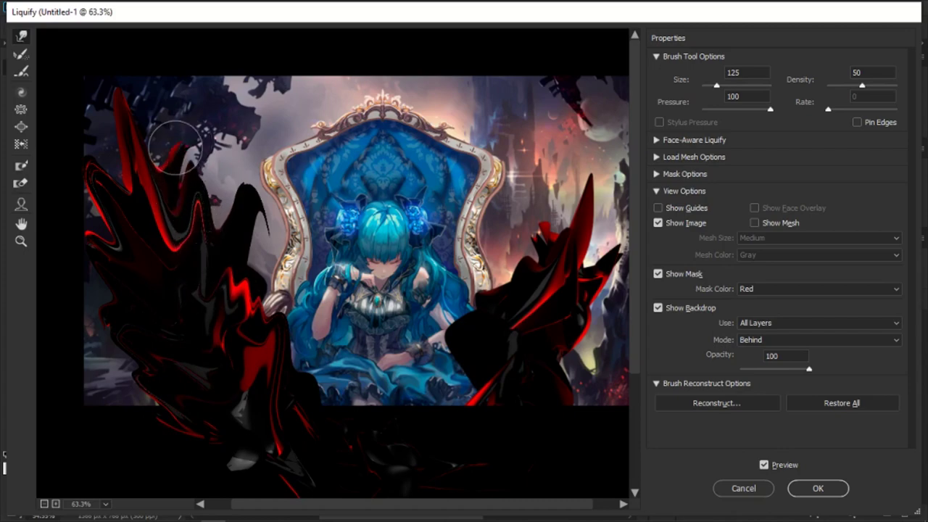
click(818, 487)
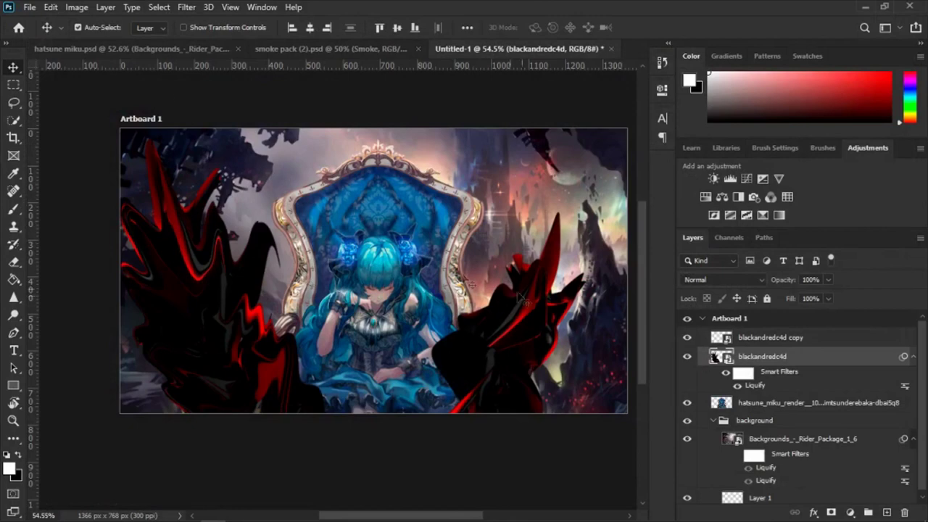
click(182, 48)
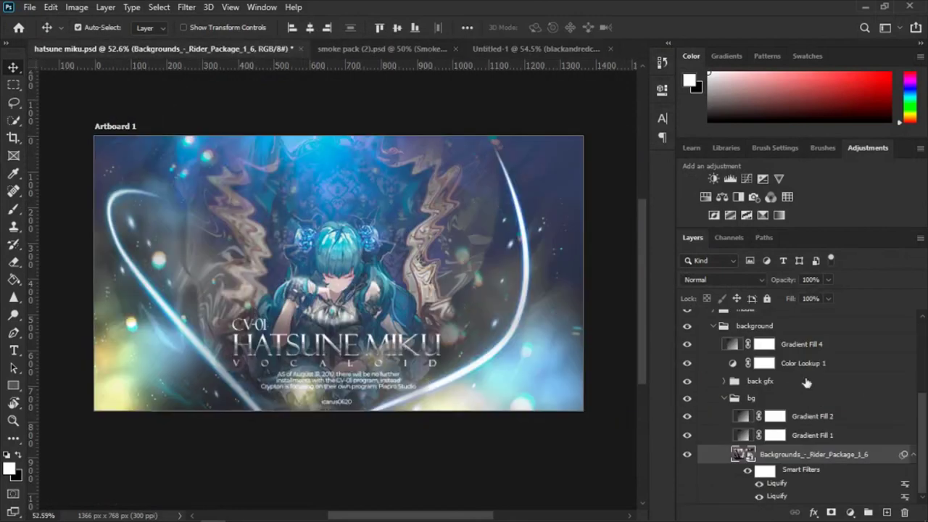
Step: In hatsune miku.psd, show the typograph group, hide fx light, then return to Untitled-1
scroll(754, 377, up, 2)
scroll(707, 363, up, 2)
scroll(707, 369, up, 2)
scroll(709, 388, up, 2)
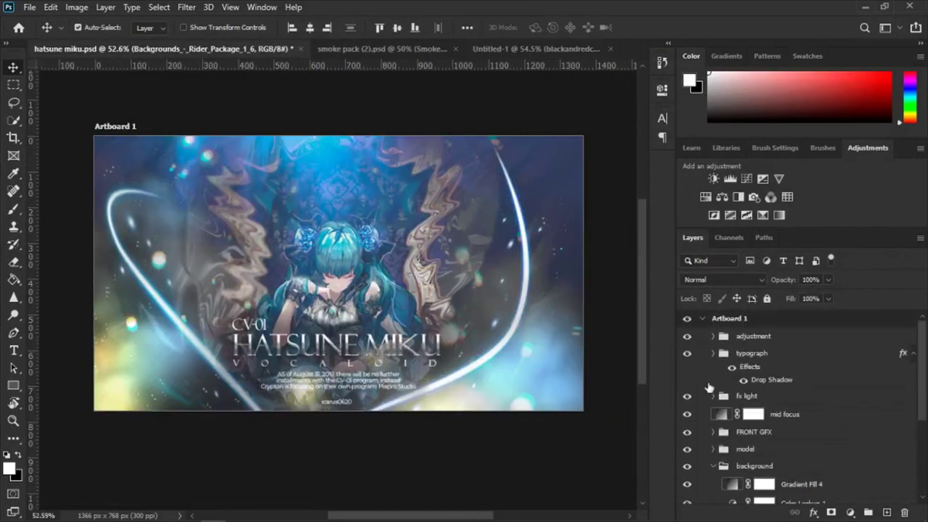
click(686, 353)
click(686, 395)
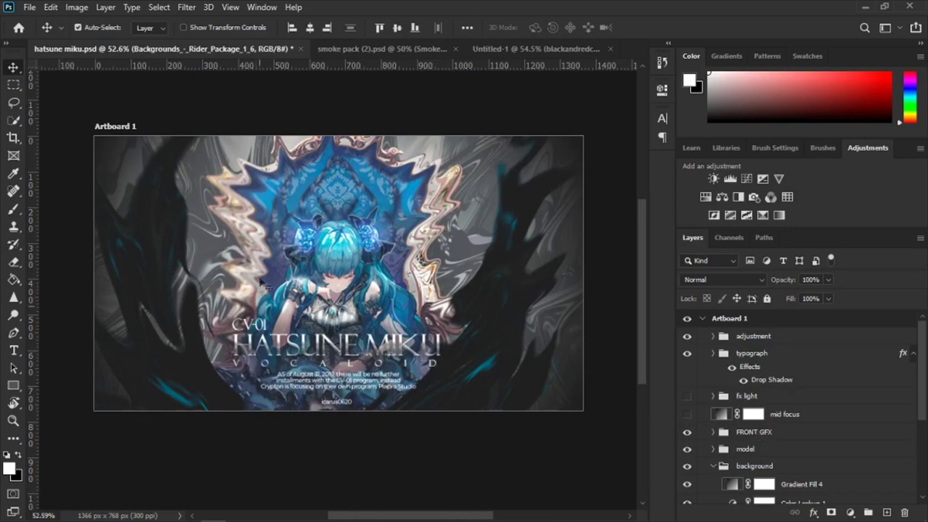
click(519, 48)
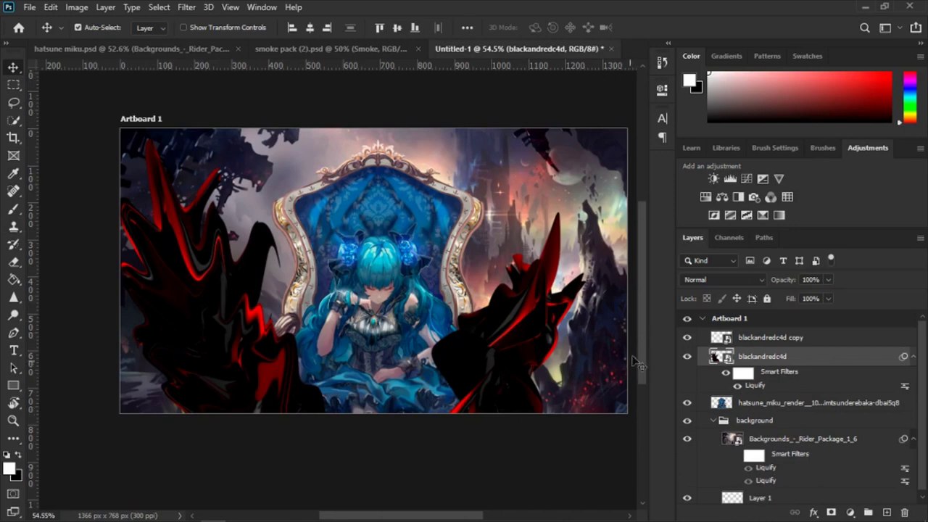
Step: Liquify the blackandredc4d copy, stretching its right spikes and black protrusions up and right
key(alt+bracketright)
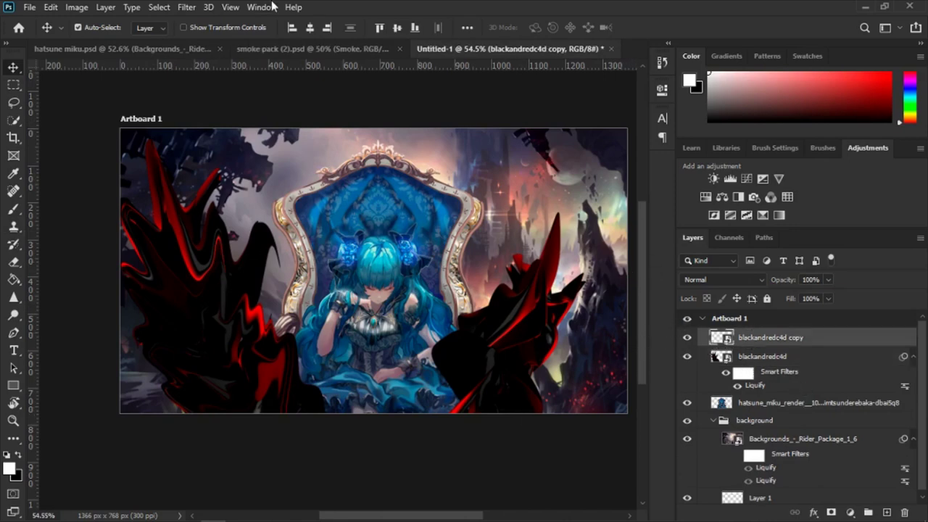
click(186, 7)
click(203, 116)
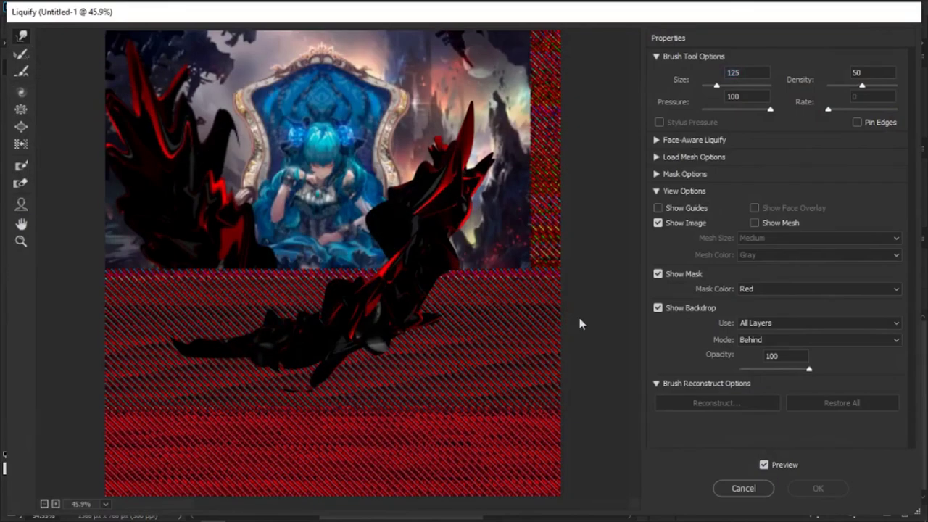
drag(435, 211, 510, 68)
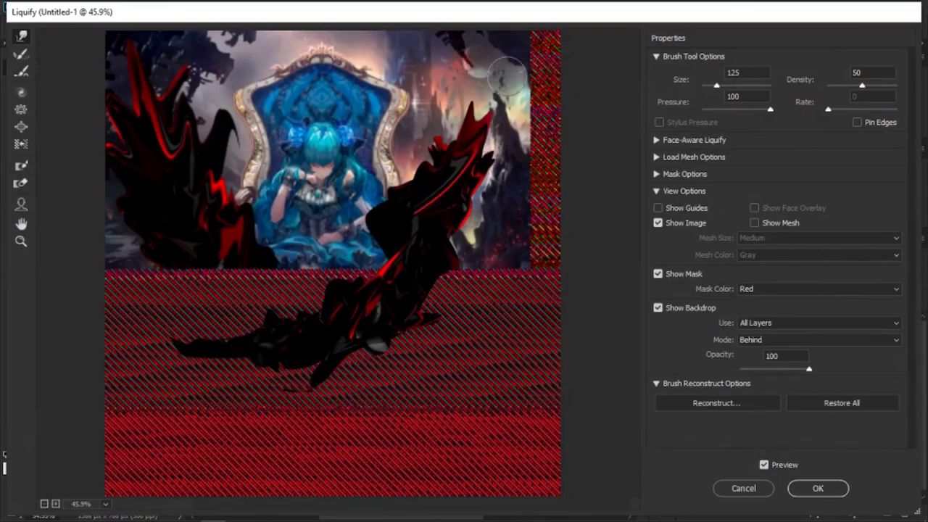
drag(438, 190, 522, 70)
drag(431, 181, 482, 65)
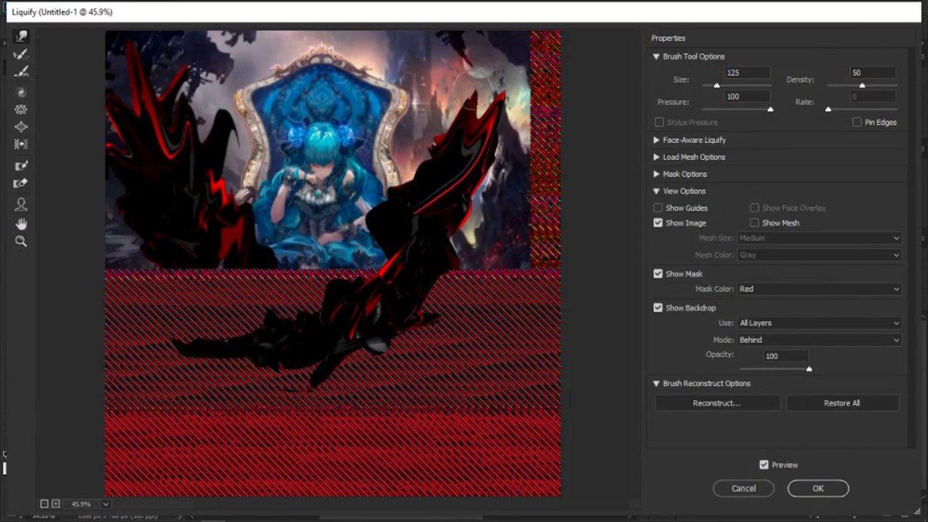
drag(433, 198, 527, 140)
drag(471, 177, 514, 119)
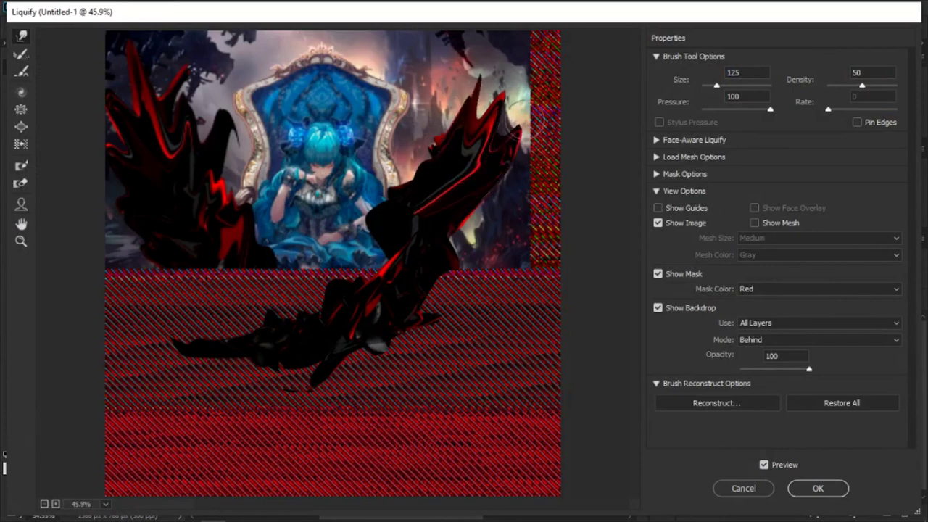
drag(404, 248, 529, 204)
drag(399, 230, 457, 109)
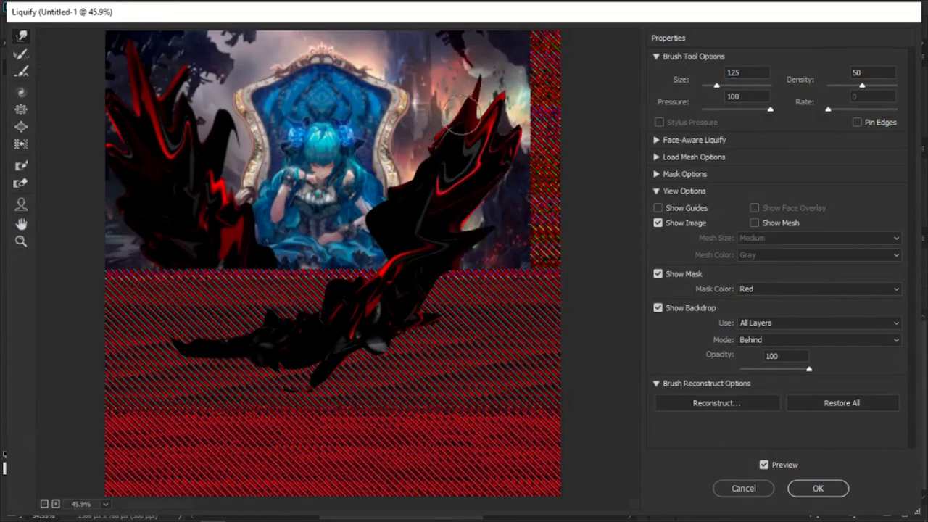
Step: Push the spike tips toward the top-right corner, curve them toward the throne, and apply
drag(420, 185, 551, 44)
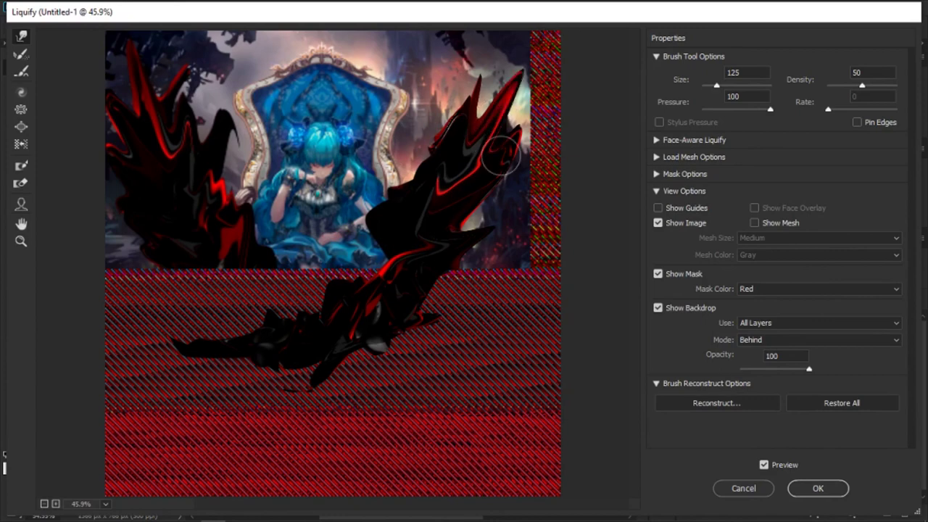
drag(478, 108, 503, 49)
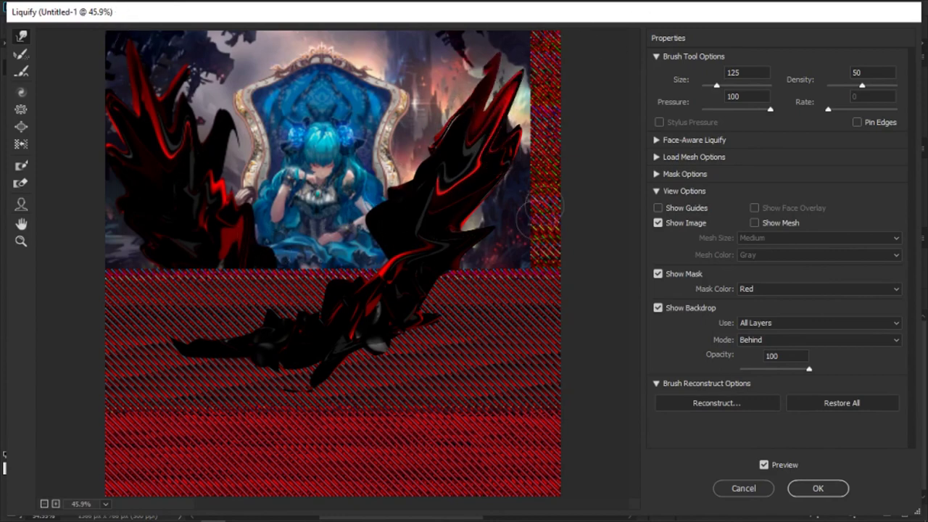
drag(496, 166, 577, 84)
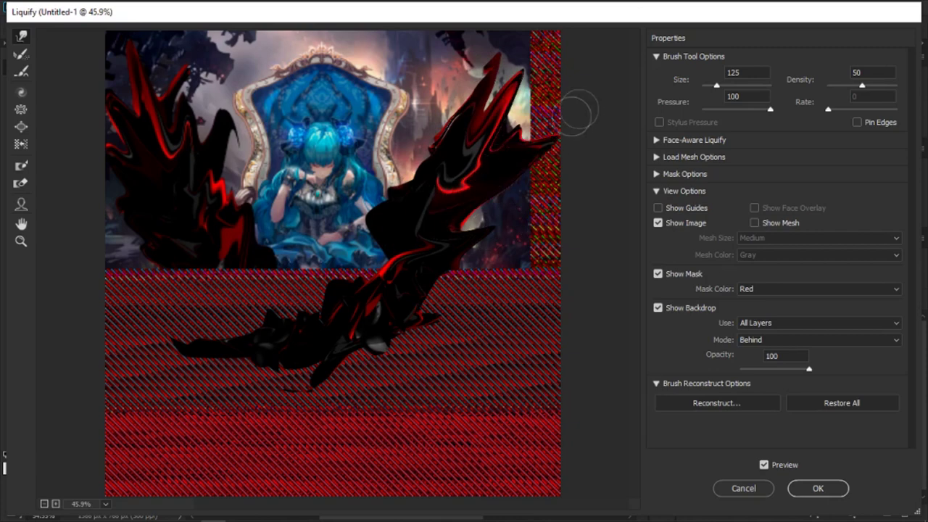
mouse_move(449, 255)
mouse_down()
mouse_move(440, 234)
mouse_move(490, 208)
mouse_up()
drag(455, 117, 435, 149)
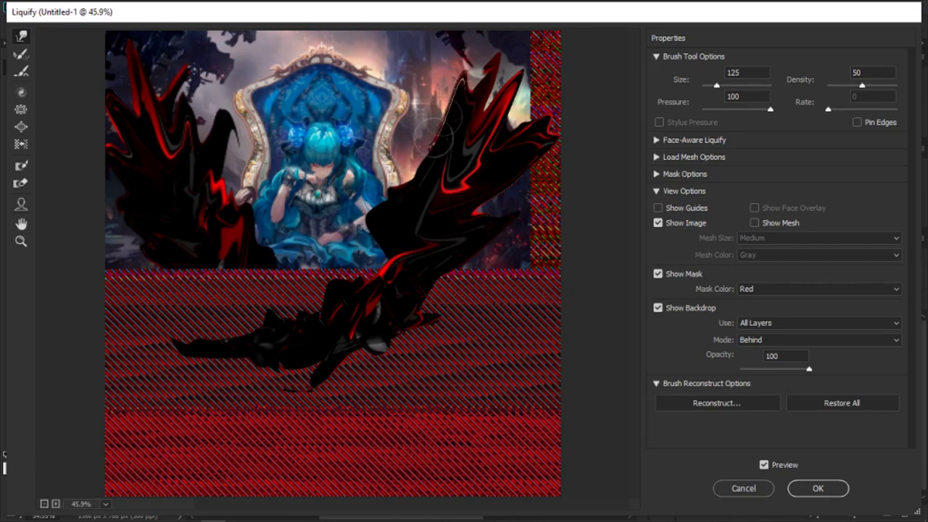
mouse_move(446, 80)
mouse_down()
mouse_move(404, 196)
mouse_move(331, 315)
mouse_up()
drag(390, 224, 292, 311)
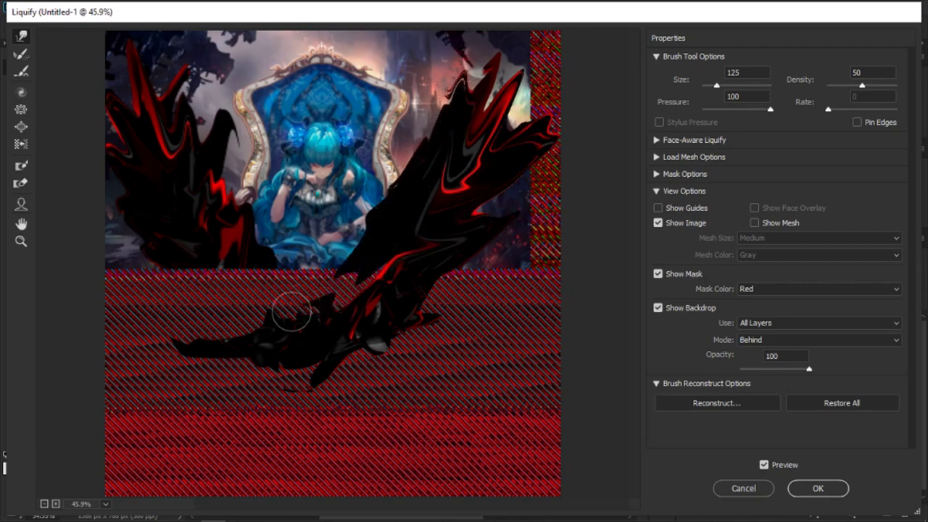
mouse_move(338, 271)
mouse_down()
mouse_move(379, 282)
mouse_move(421, 257)
mouse_up()
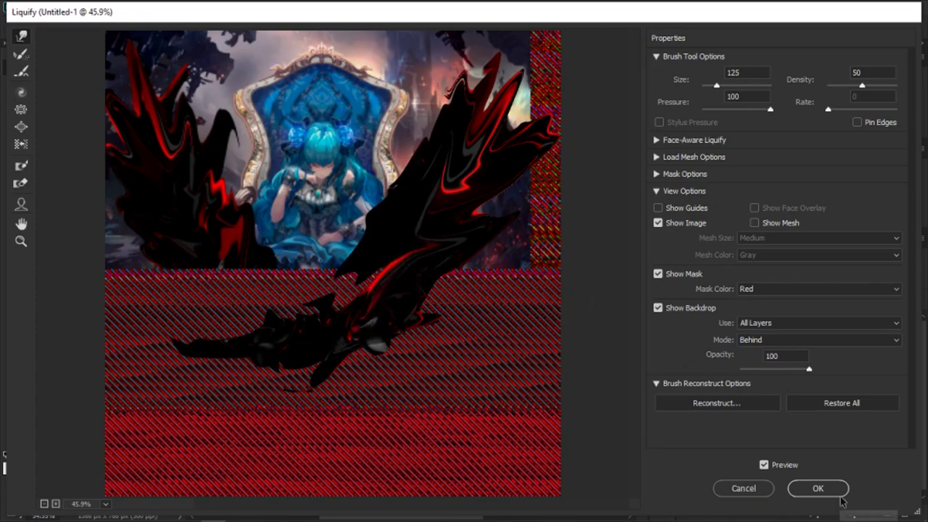
click(818, 488)
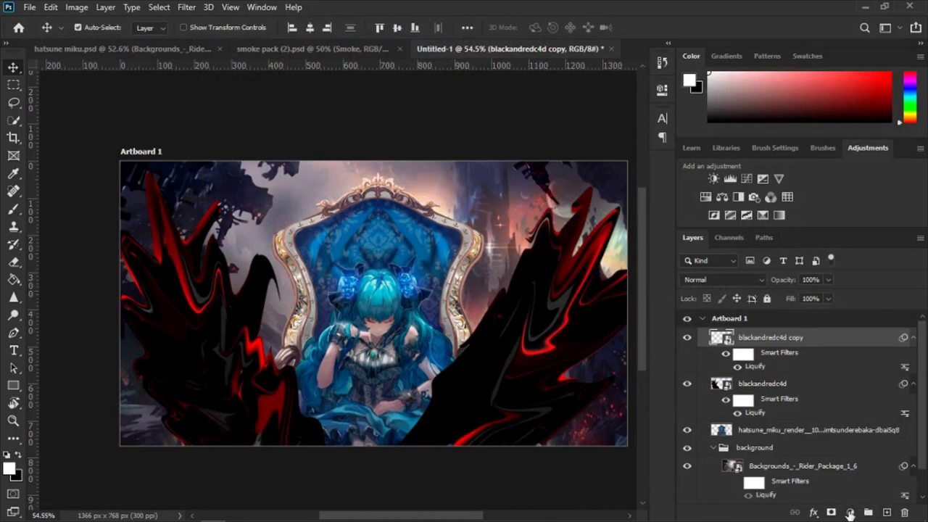
Step: Add a Hue/Saturation 1 adjustment at Hue -156, Saturation +29 to turn the right GFX blue
click(850, 513)
click(841, 380)
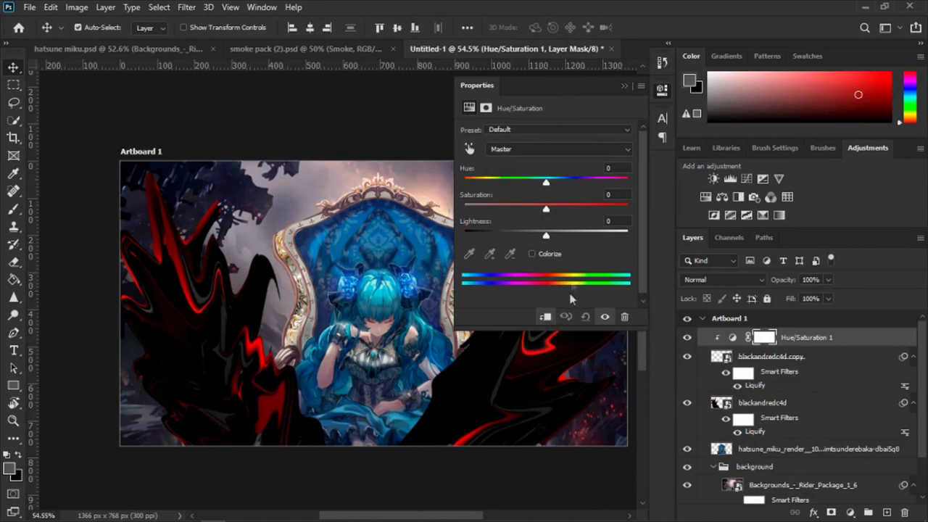
drag(538, 187, 520, 191)
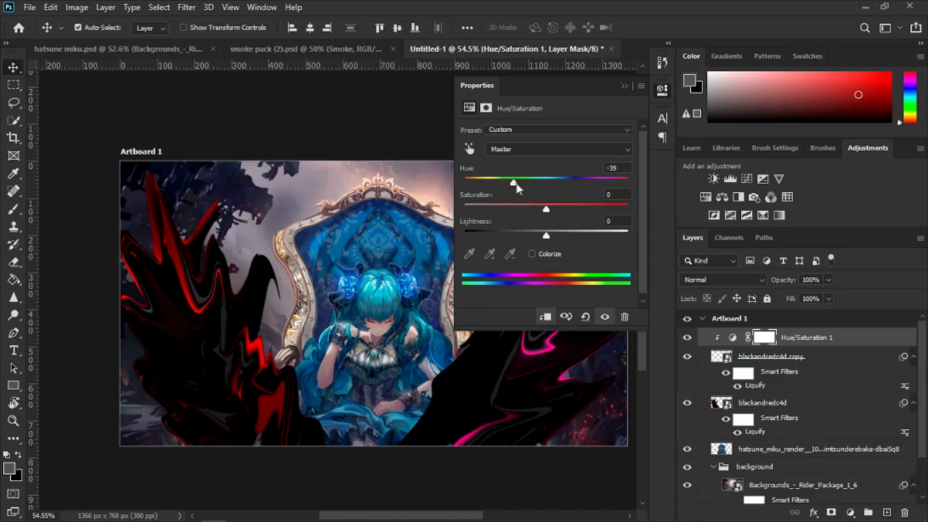
drag(516, 187, 471, 187)
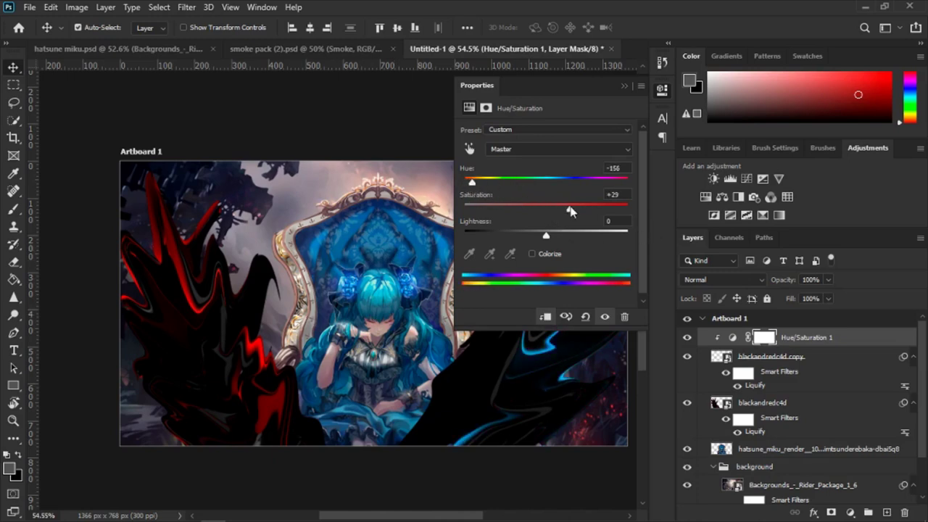
click(624, 86)
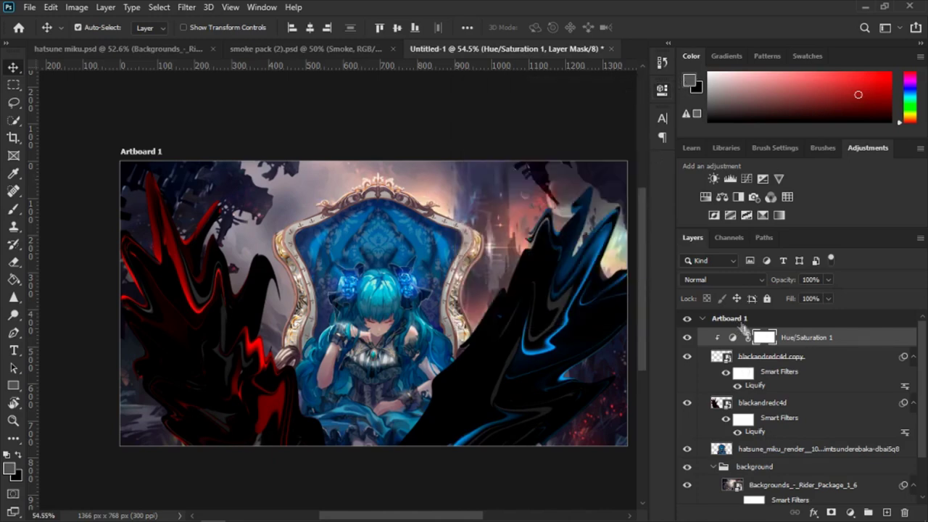
right_click(788, 341)
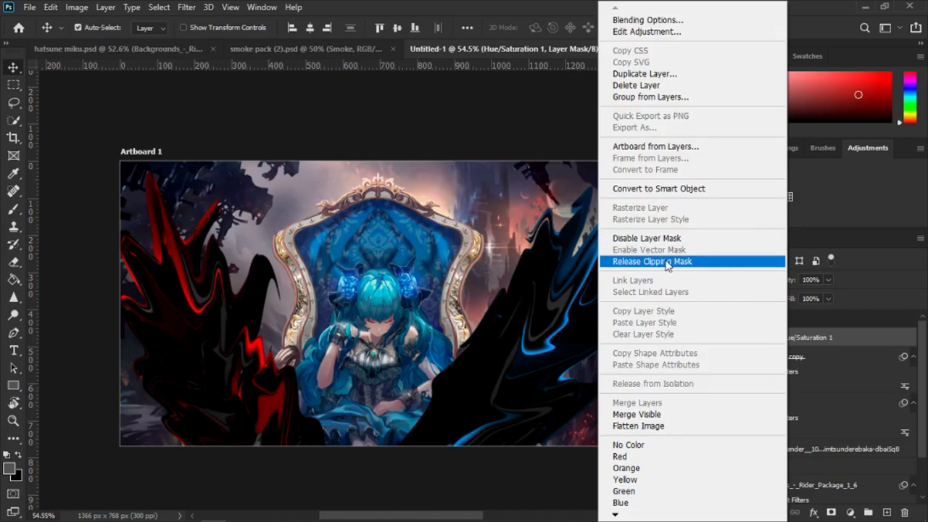
Step: Unclip Hue/Saturation 1, then clip it back onto the right GFX layer
click(666, 262)
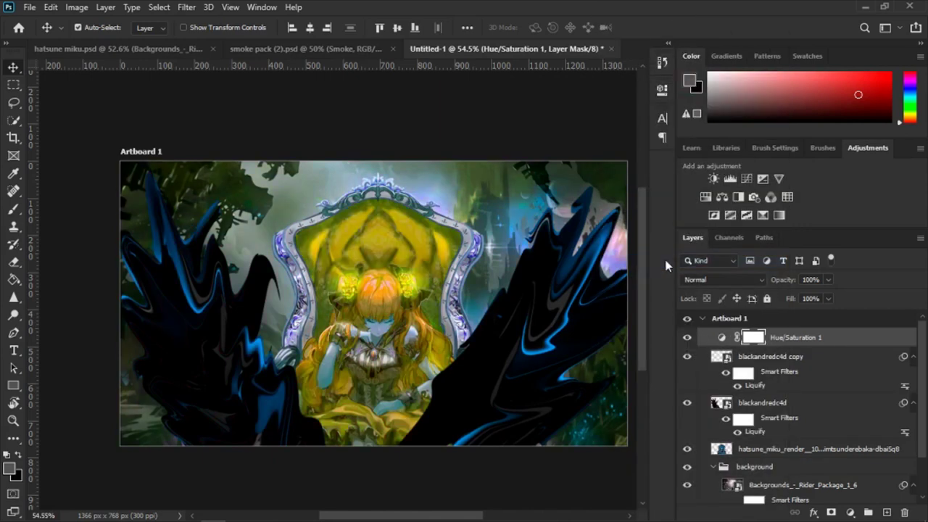
right_click(807, 345)
click(704, 262)
Step: Duplicate Hue/Saturation 1 and clip the copy to blackandredc4d, turning it blue
click(783, 361)
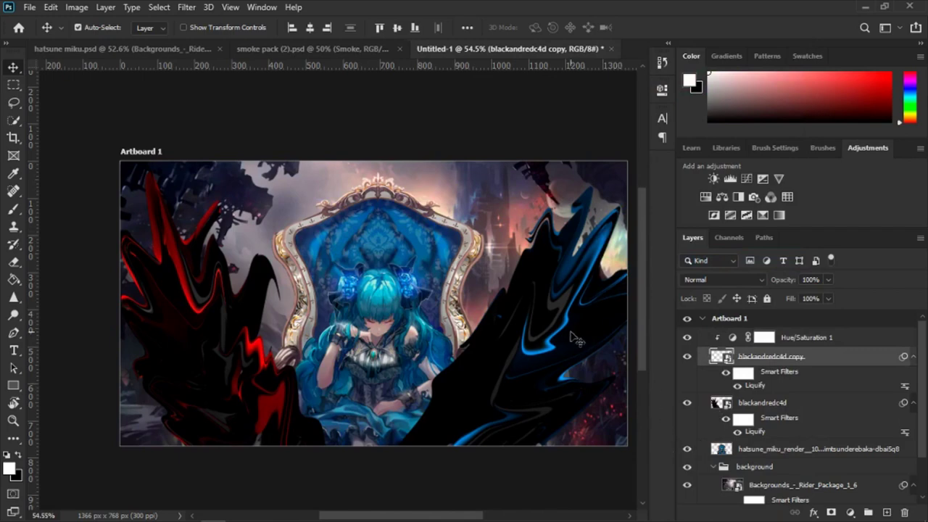
click(800, 344)
key(ctrl+j)
drag(799, 344, 794, 406)
right_click(804, 403)
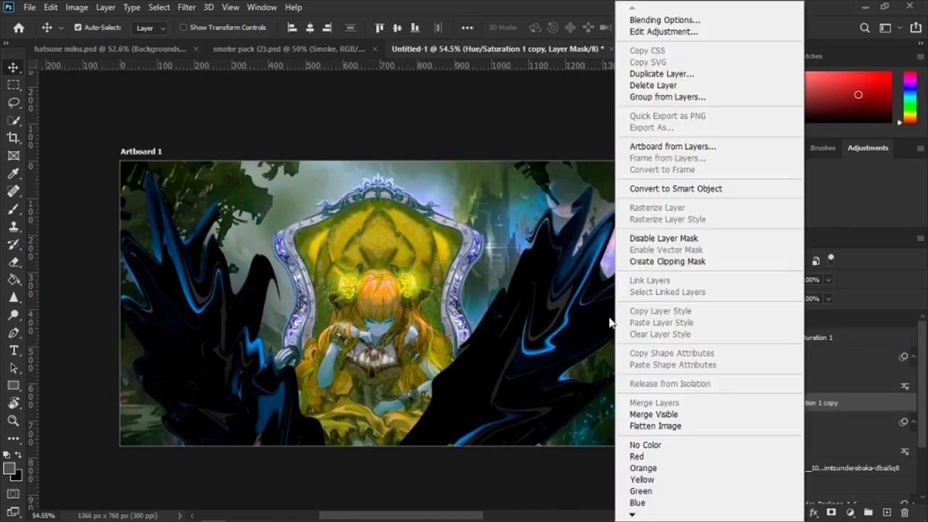
click(667, 261)
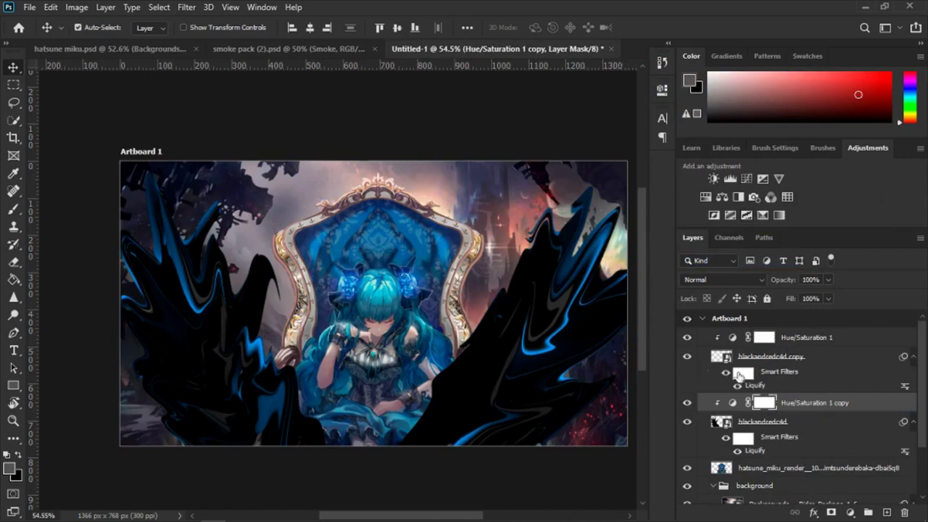
Step: Review the Miku render, Hue/Saturation 1 and Backgrounds_-_Rider_Package_1_6 layers
click(743, 468)
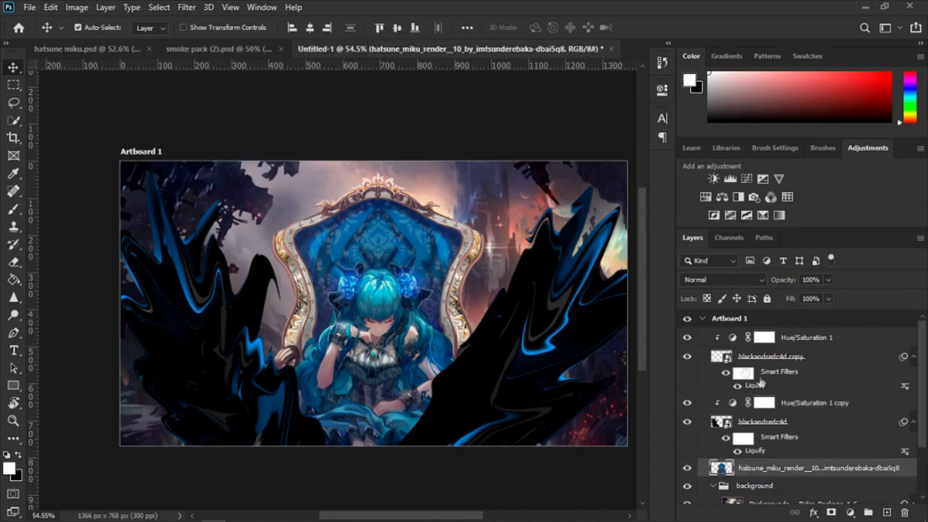
click(790, 335)
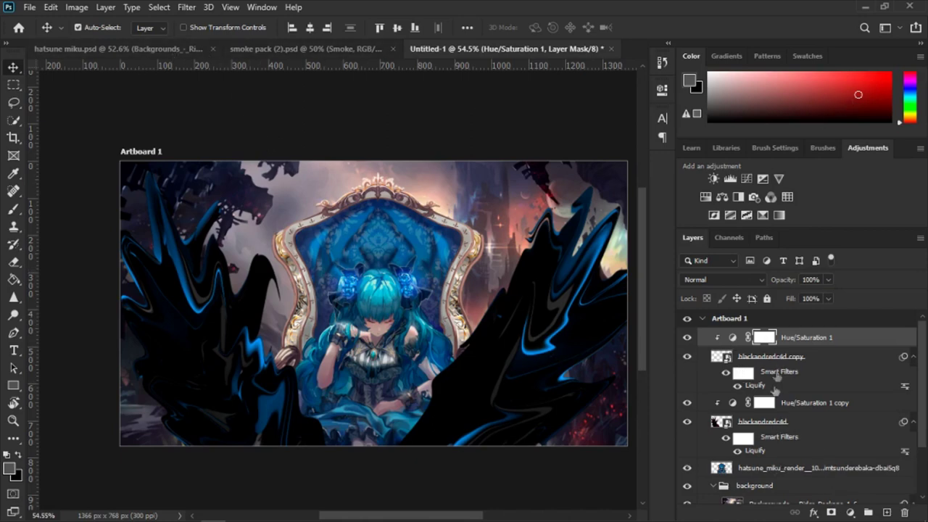
scroll(749, 459, down, 3)
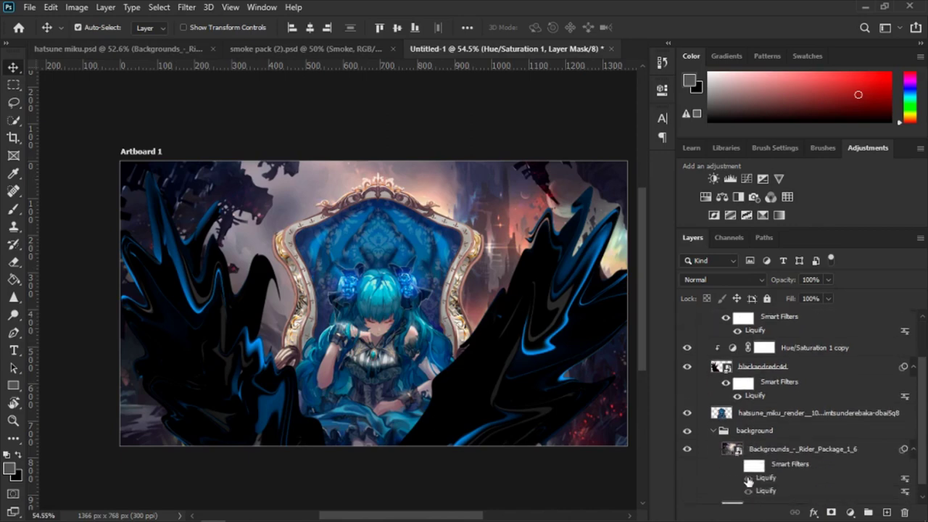
scroll(753, 461, down, 1)
click(756, 435)
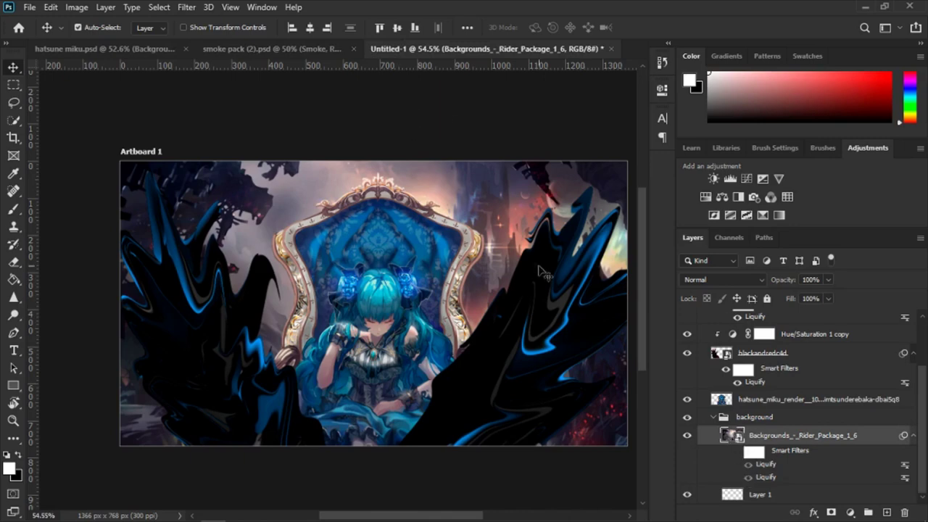
Step: Select the blackandredc4d copy layer and make the Hue/Saturation 1 adjustment visible
scroll(706, 384, up, 2)
scroll(701, 421, down, 1)
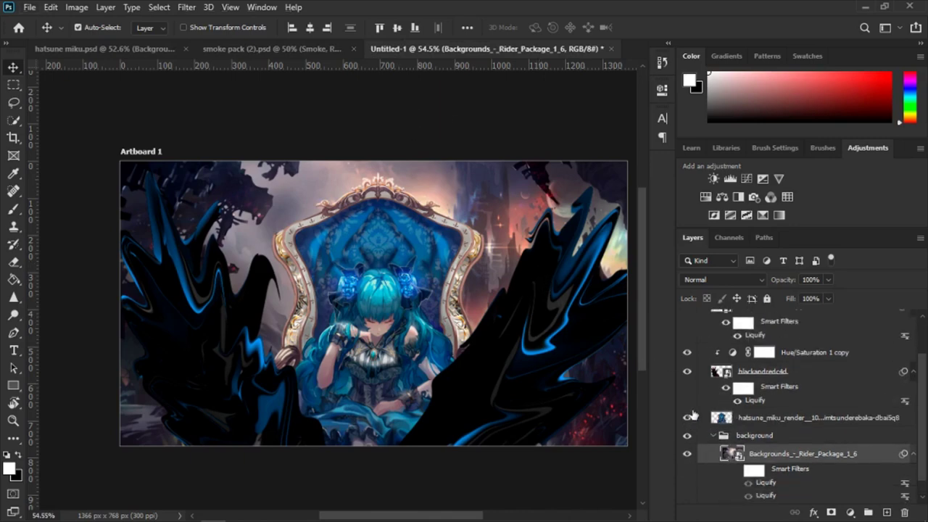
scroll(733, 387, up, 1)
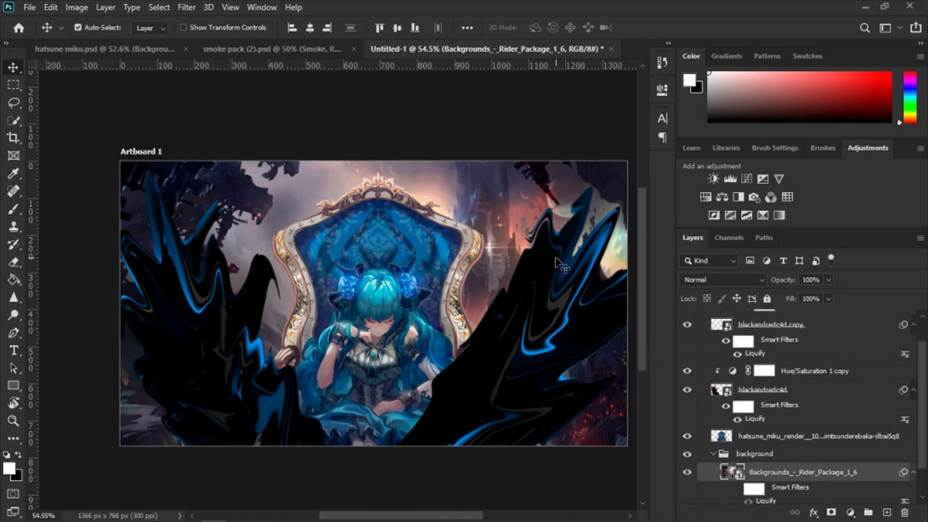
scroll(730, 363, up, 2)
click(756, 361)
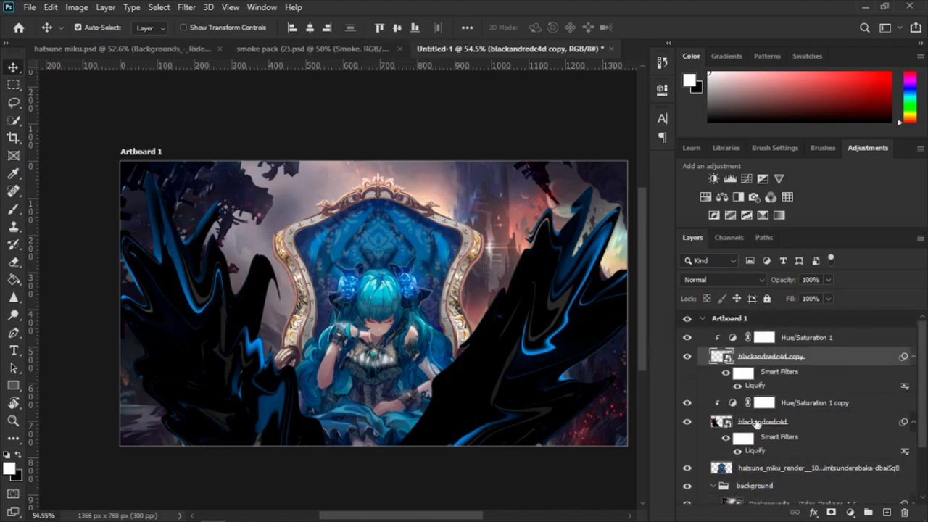
scroll(789, 412, down, 1)
scroll(732, 370, up, 1)
click(686, 339)
scroll(754, 404, down, 4)
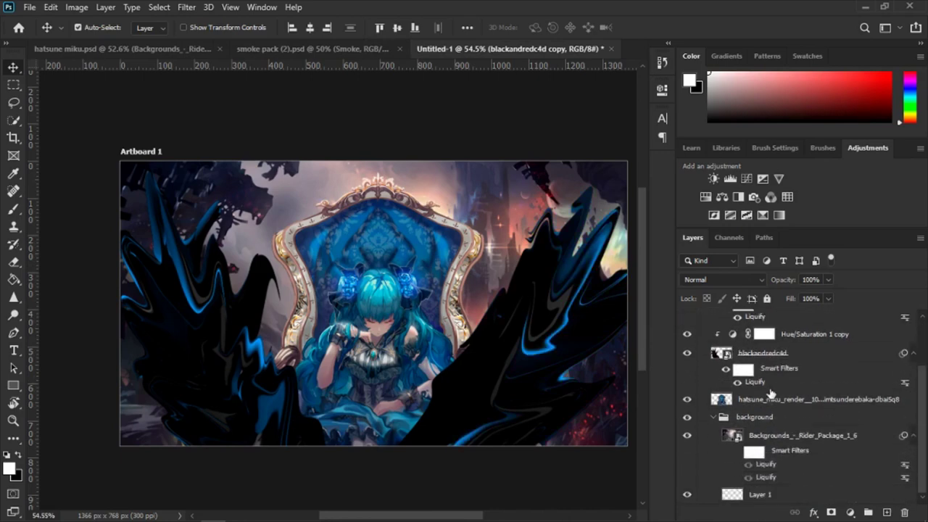
Step: With the background group selected, bring the 7 (12).png GFX from the gfx folder into Photoshop
click(758, 417)
key(alt+Tab)
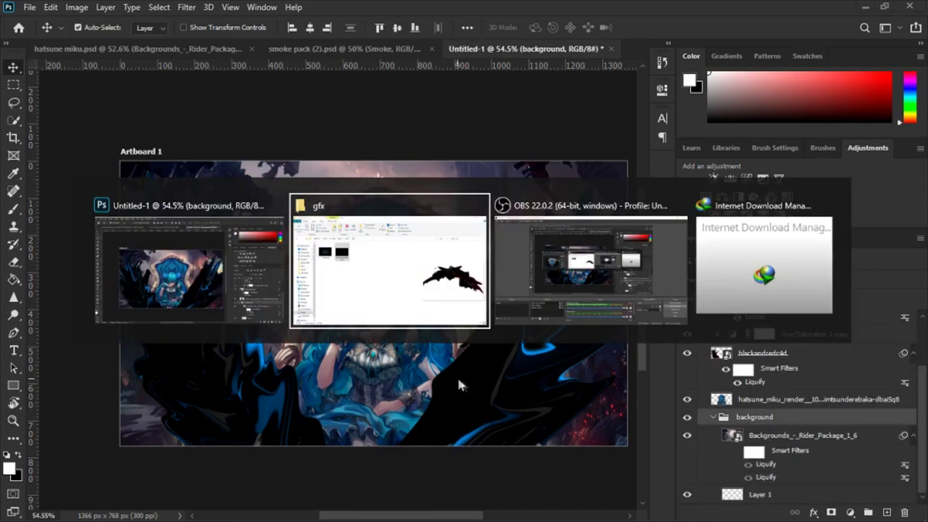
drag(165, 185, 183, 221)
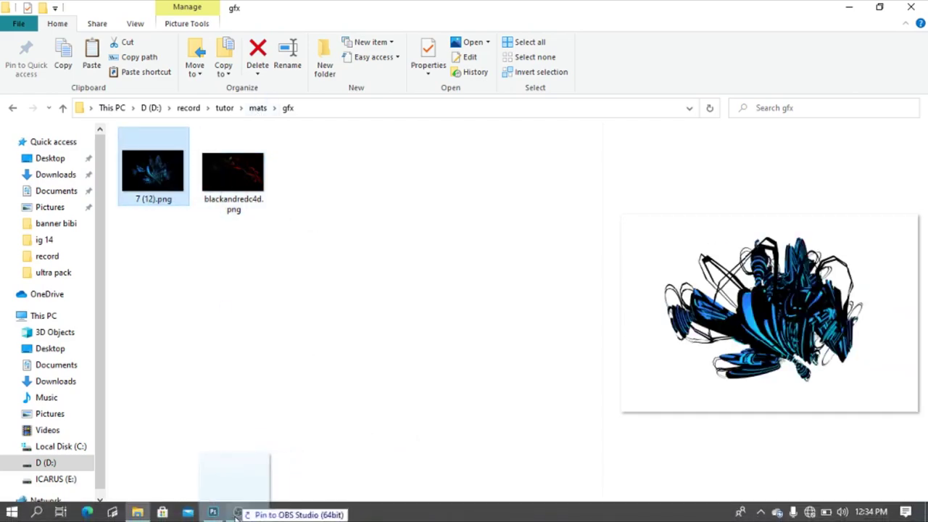
drag(184, 221, 311, 400)
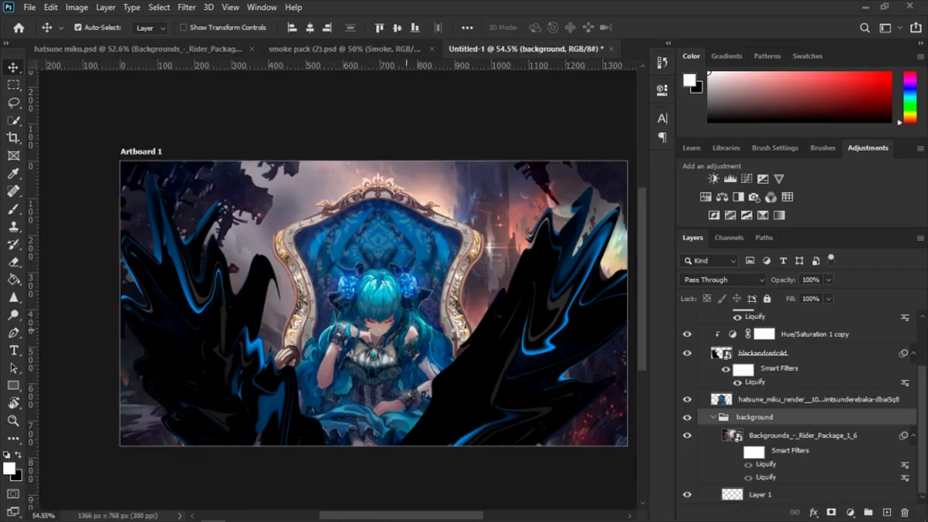
Step: Place the 7 (12) GFX, enlarged and tilted about 17° over the left side
mouse_move(518, 318)
mouse_down()
mouse_move(555, 295)
mouse_move(344, 245)
mouse_move(299, 250)
mouse_move(275, 282)
mouse_move(312, 309)
mouse_up()
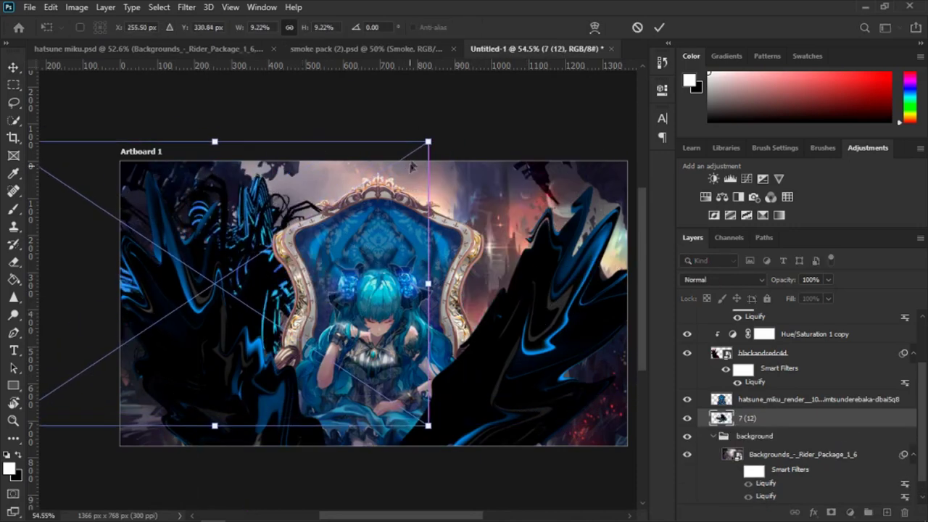
mouse_move(427, 140)
mouse_down()
mouse_move(545, 67)
mouse_move(497, 93)
mouse_up()
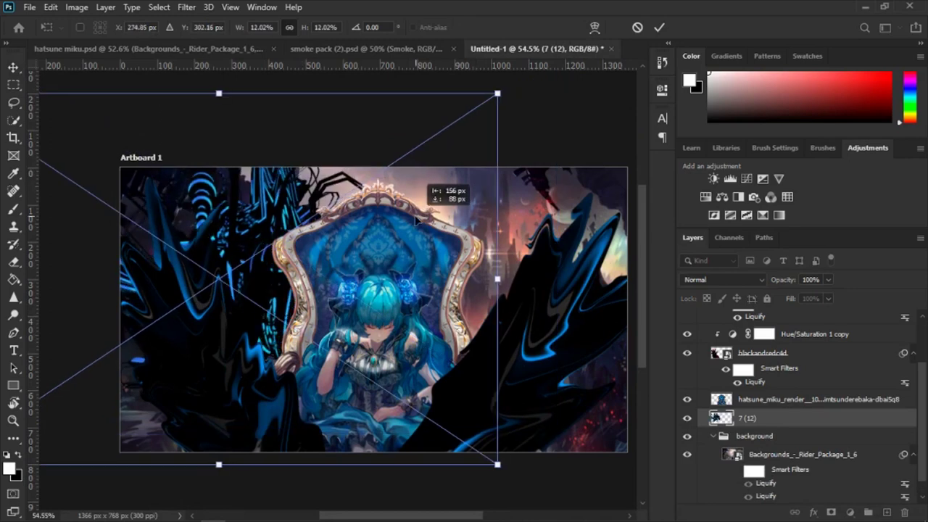
drag(568, 208, 581, 284)
drag(308, 335, 372, 335)
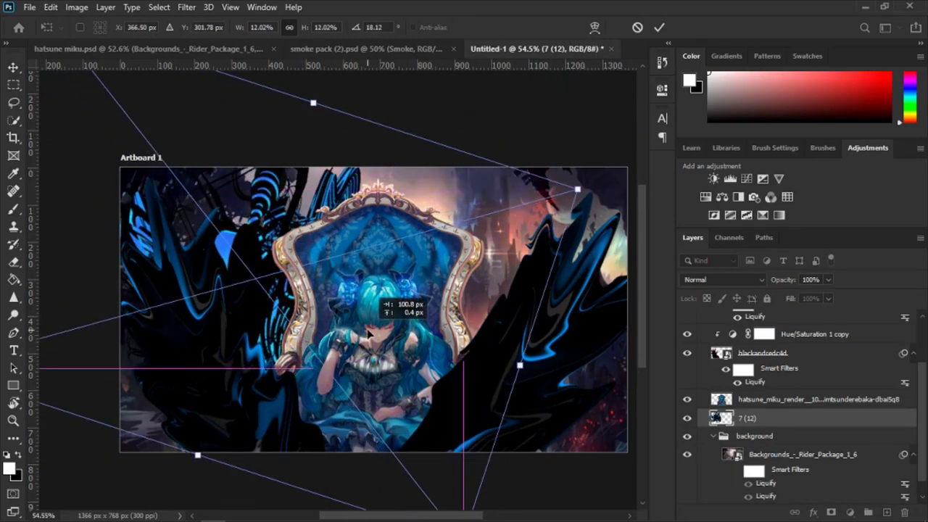
key(Return)
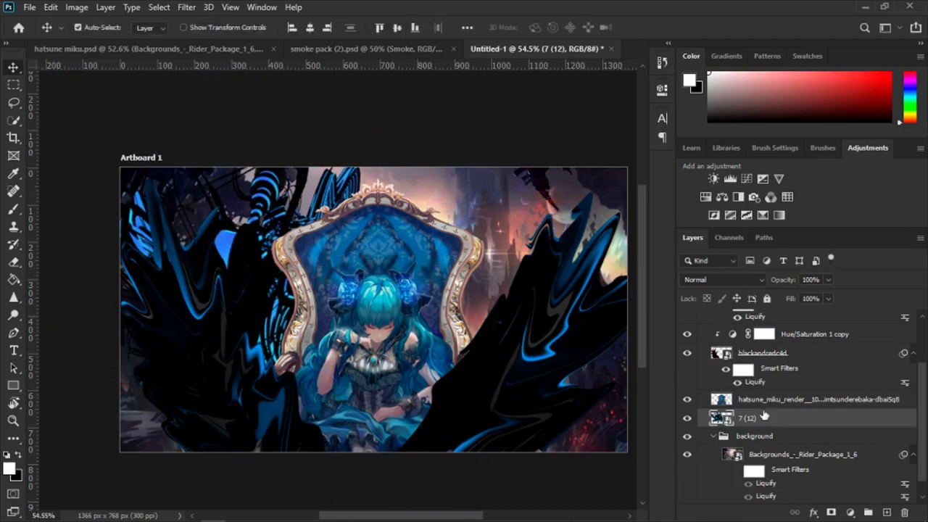
Step: Duplicate 7 (12), flip the copy horizontally and move it to the opposite side
key(ctrl+j)
key(ctrl+t)
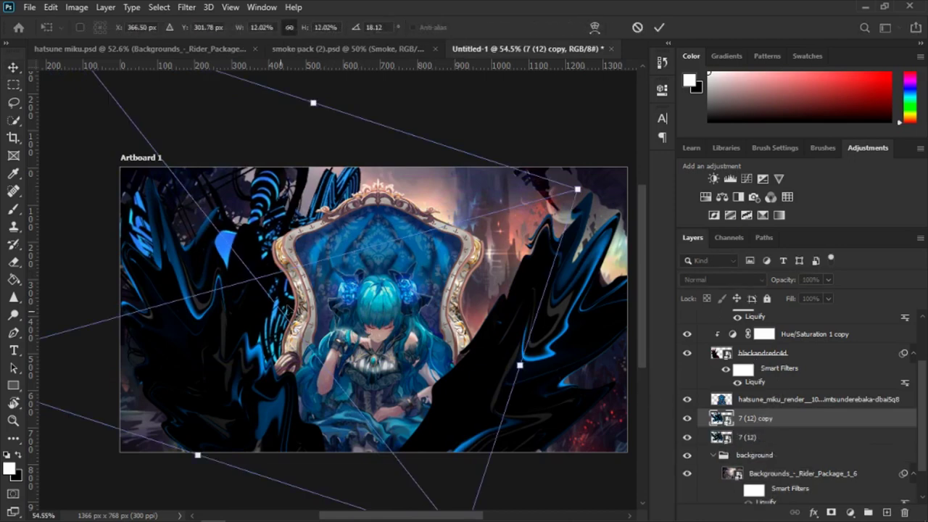
right_click(323, 273)
click(362, 486)
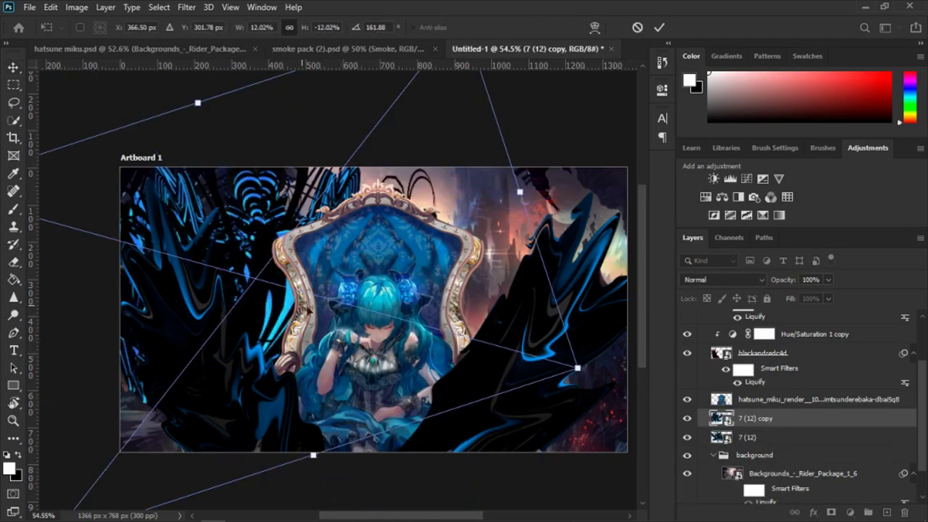
mouse_move(306, 311)
mouse_down()
mouse_move(551, 335)
mouse_move(479, 296)
mouse_up()
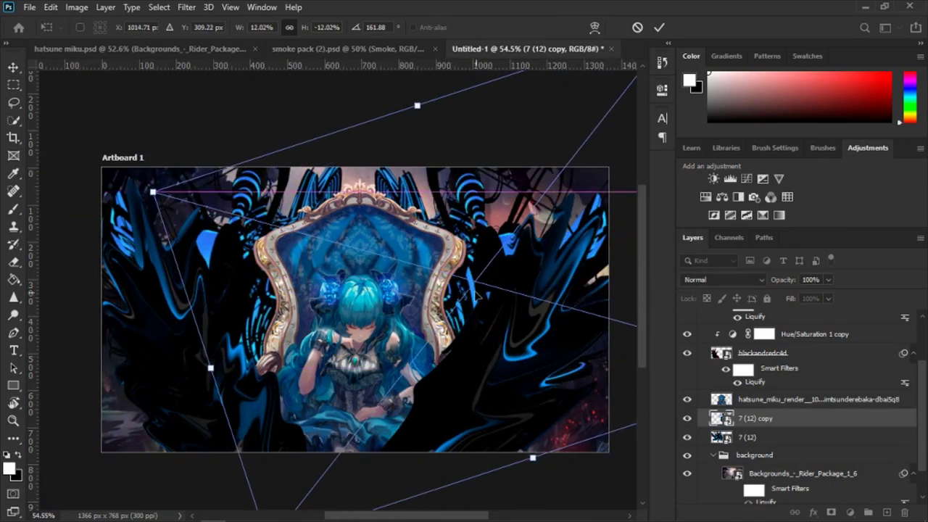
drag(479, 295, 471, 255)
key(Return)
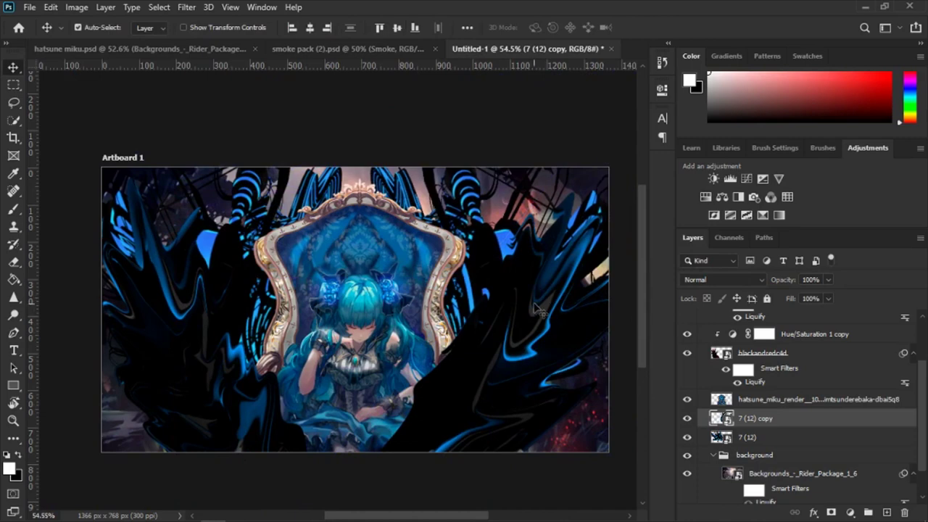
Step: Re-apply a transform on the 7 (12) copy and browse the Filter menu
key(ctrl+t)
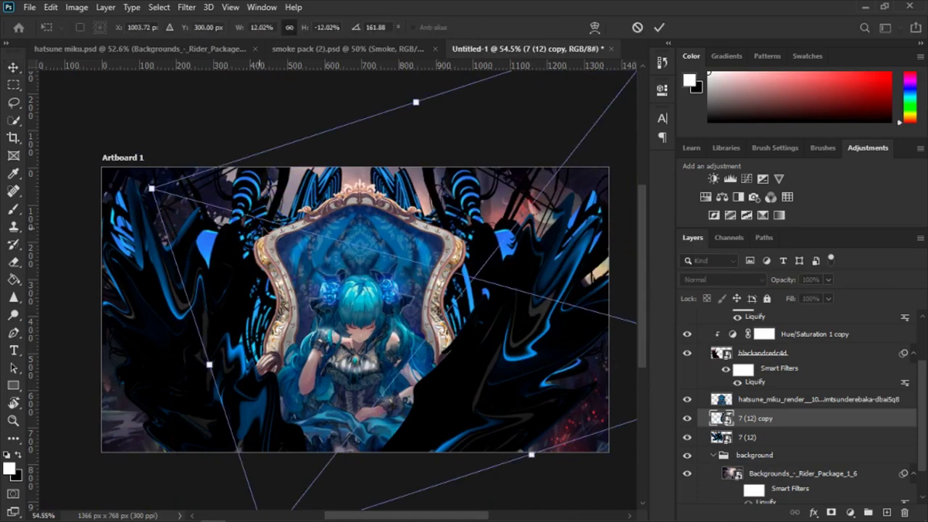
right_click(384, 249)
click(392, 152)
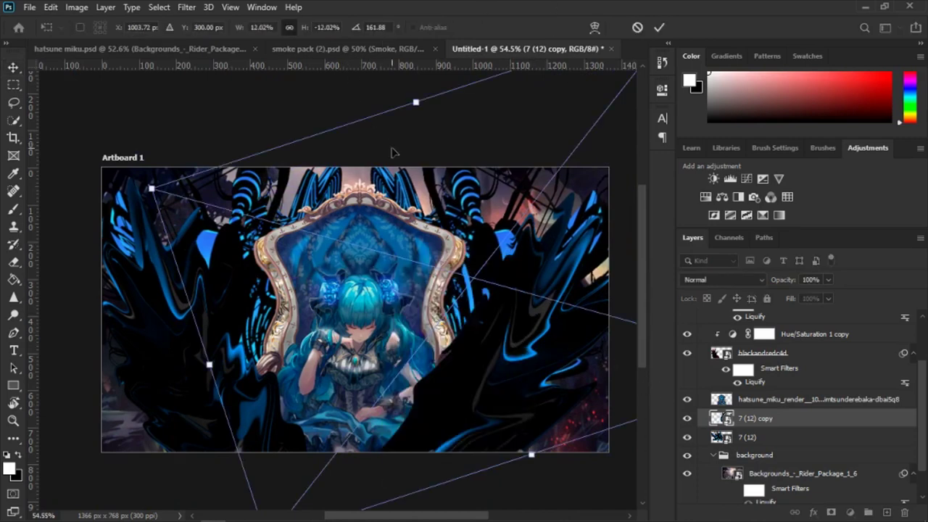
key(Return)
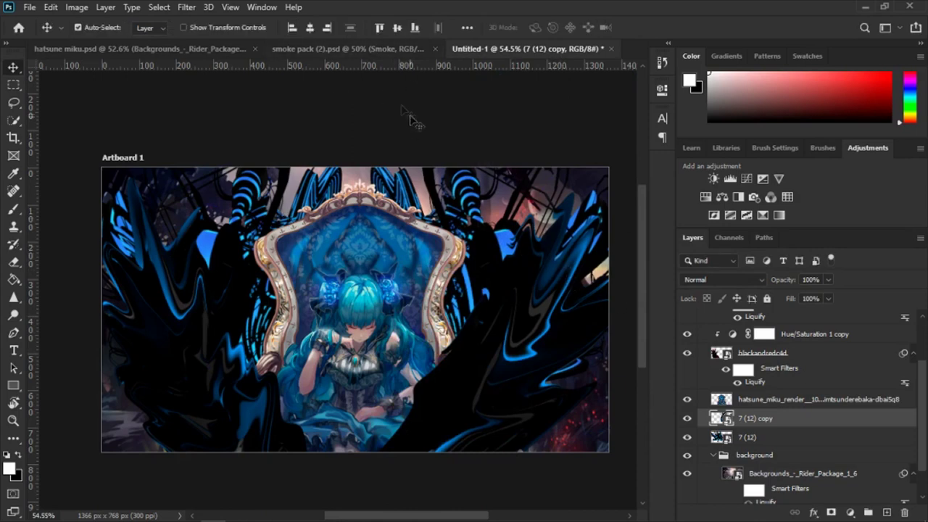
click(187, 7)
click(580, 6)
click(186, 7)
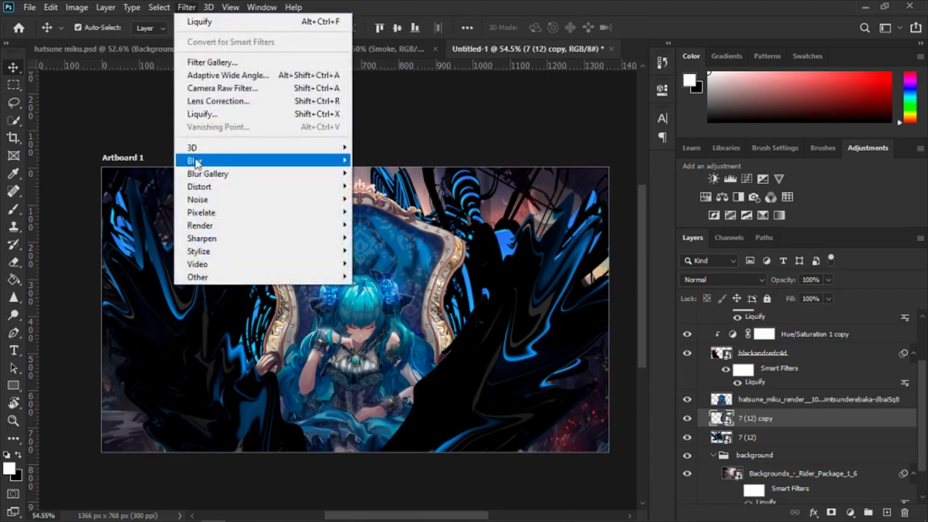
Step: Liquify the 7 (12) copy, pushing its centre-right blue streaks up and right
click(207, 114)
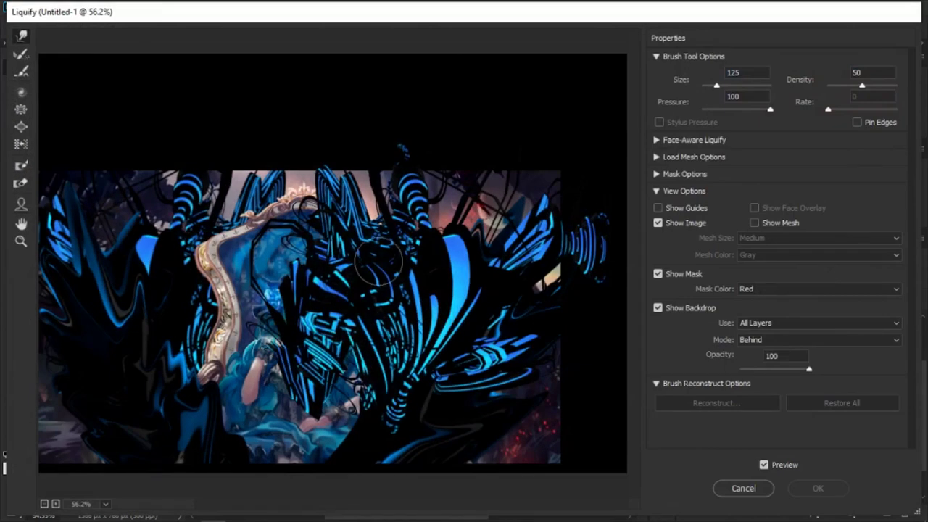
drag(335, 253, 351, 105)
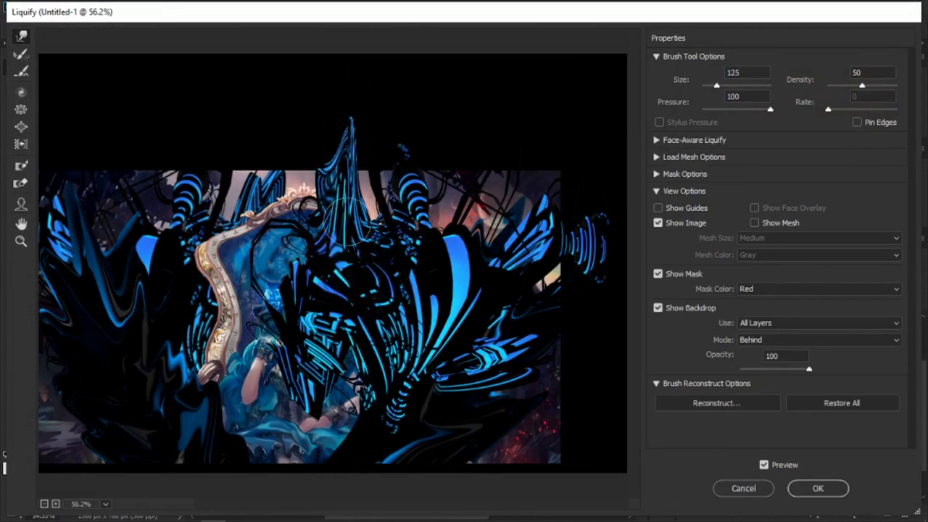
drag(415, 325, 577, 145)
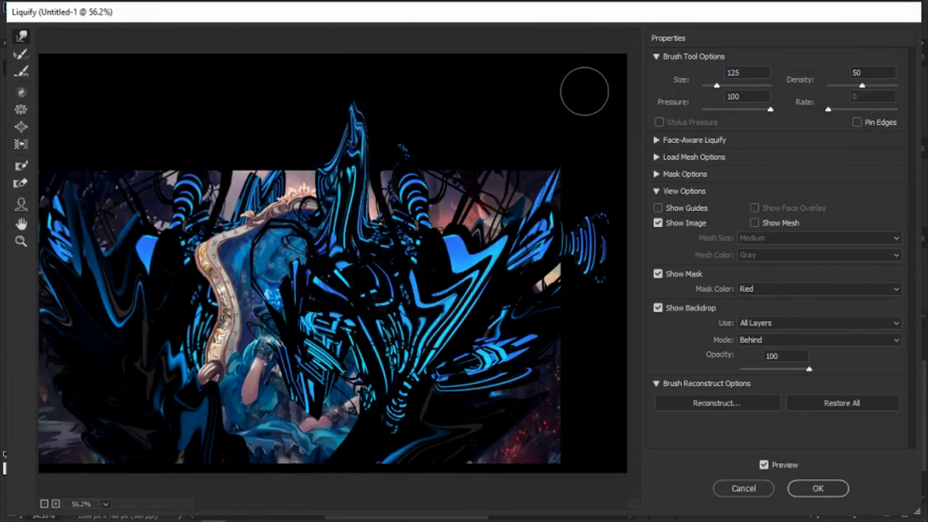
drag(398, 294, 497, 149)
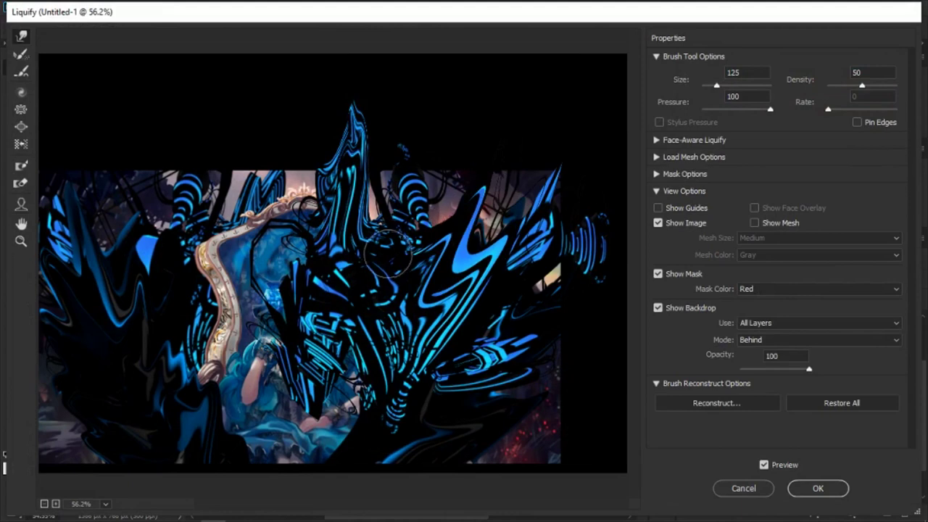
drag(391, 242, 451, 141)
drag(443, 362, 628, 244)
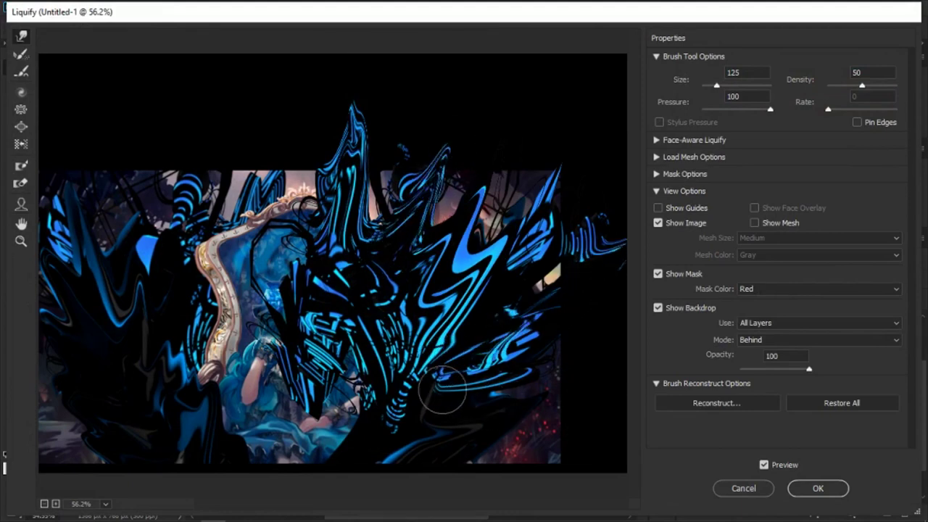
drag(440, 394, 611, 324)
drag(439, 358, 580, 282)
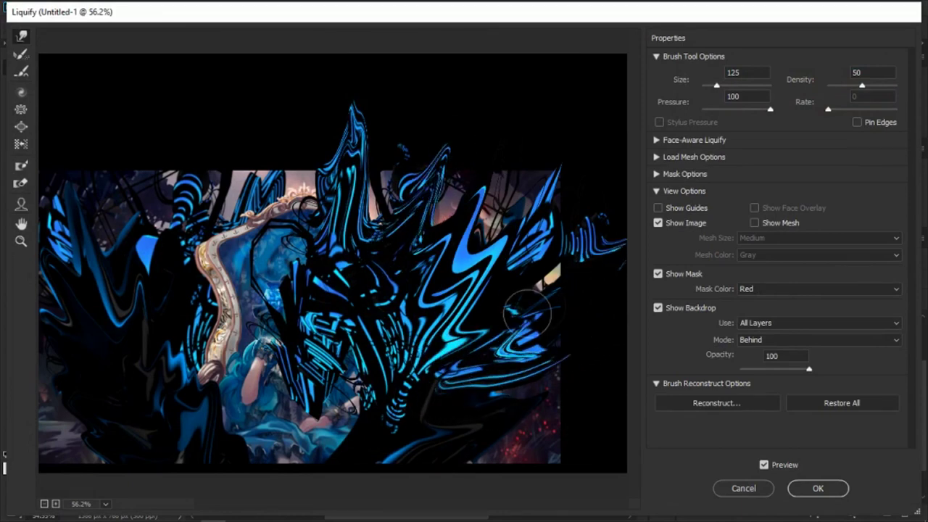
Step: Push the lower streaks further right, smear the lower middle, and apply the Liquify
drag(516, 363, 580, 340)
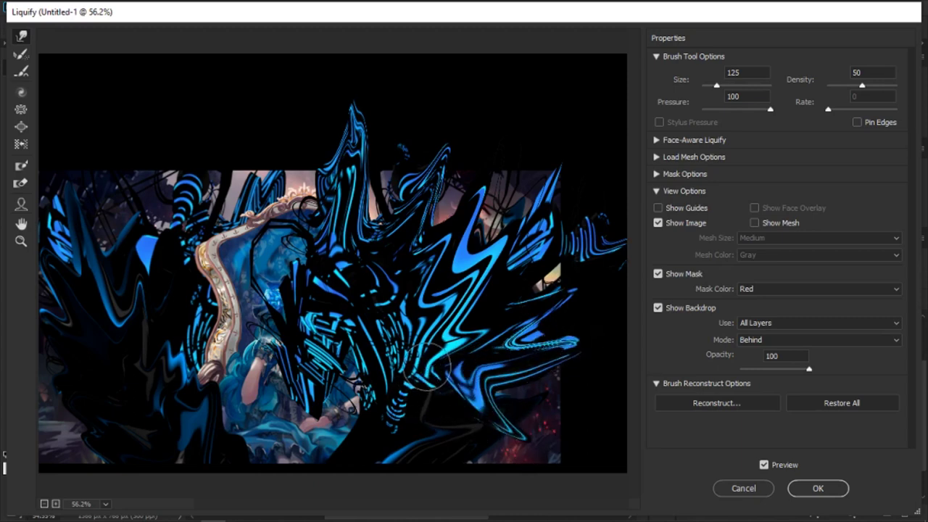
drag(409, 351, 545, 455)
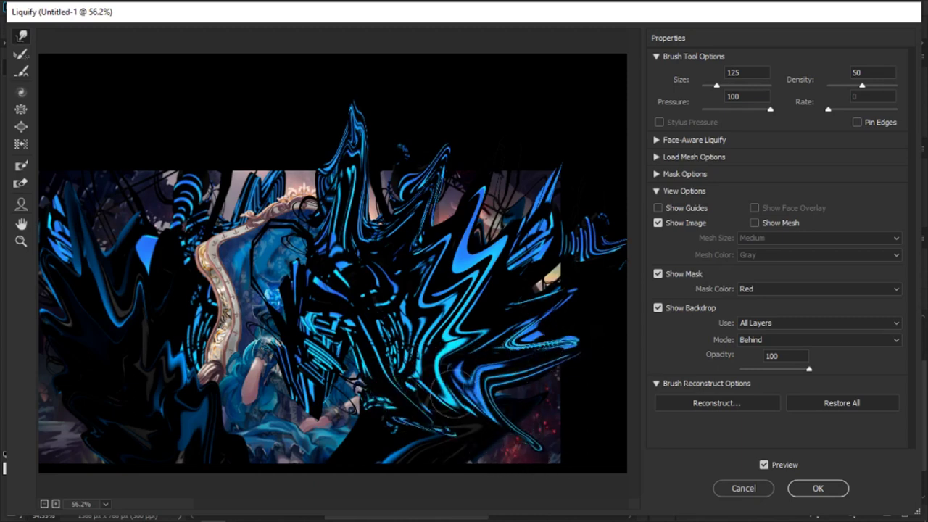
mouse_move(384, 409)
mouse_down()
mouse_move(431, 377)
mouse_move(415, 370)
mouse_move(587, 223)
mouse_move(525, 225)
mouse_move(573, 151)
mouse_move(421, 257)
mouse_move(522, 167)
mouse_move(421, 239)
mouse_move(466, 124)
mouse_up()
drag(411, 338, 590, 362)
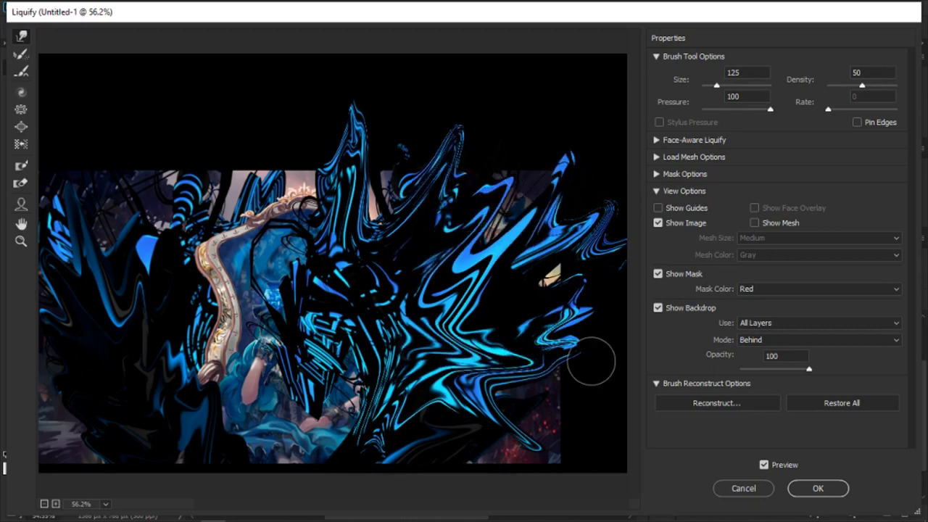
mouse_move(406, 406)
mouse_down()
mouse_move(551, 464)
mouse_move(435, 384)
mouse_move(572, 457)
mouse_move(538, 413)
mouse_move(444, 426)
mouse_move(456, 451)
mouse_move(398, 400)
mouse_move(422, 458)
mouse_up()
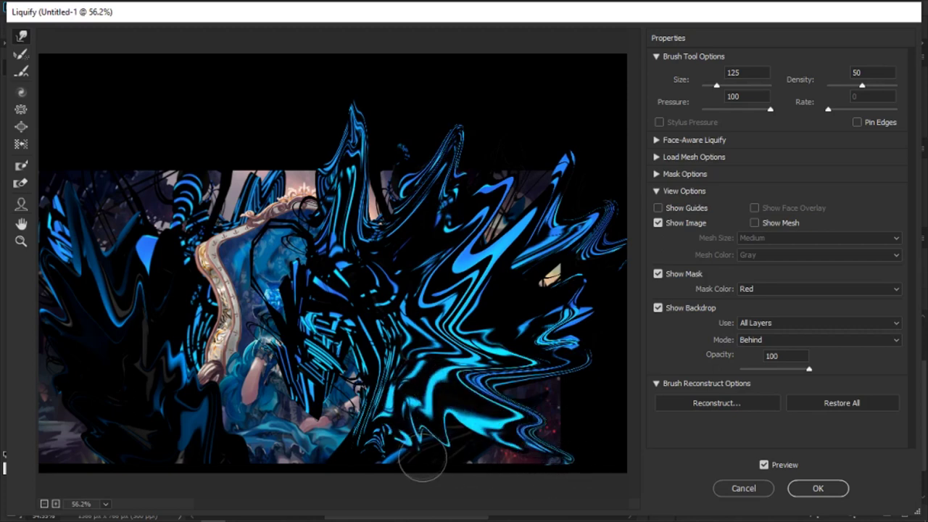
click(817, 487)
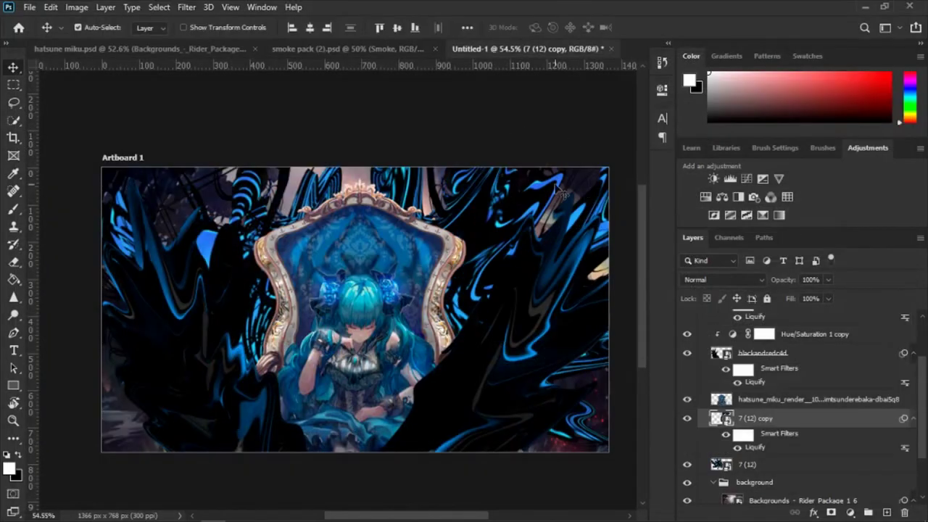
click(175, 52)
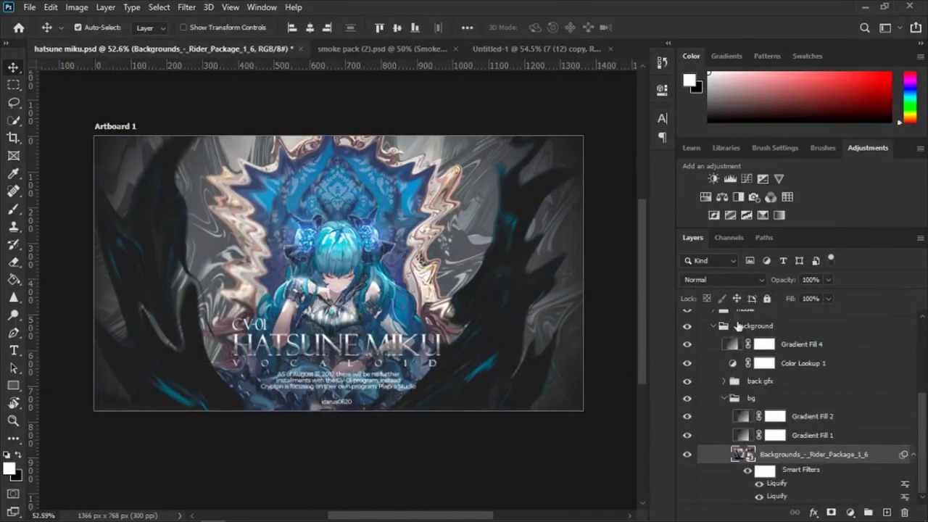
scroll(788, 415, up, 3)
scroll(725, 377, up, 3)
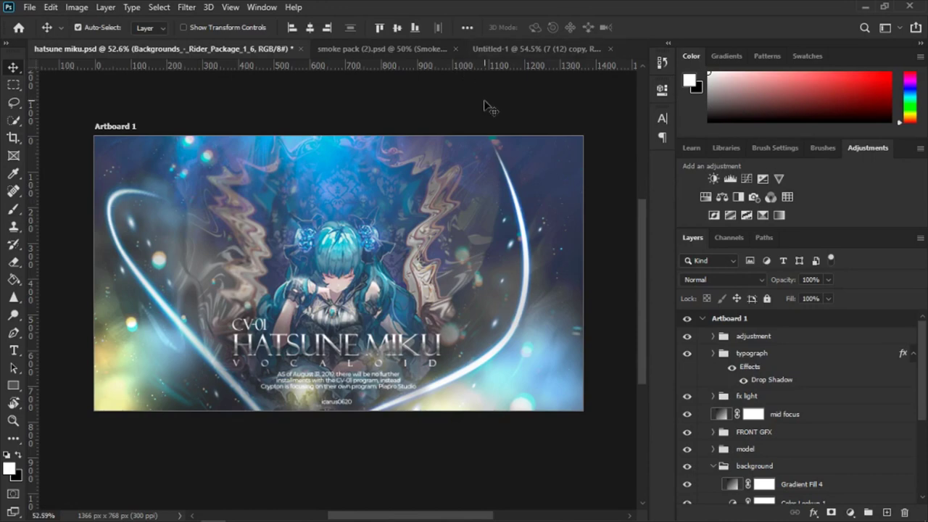
click(500, 49)
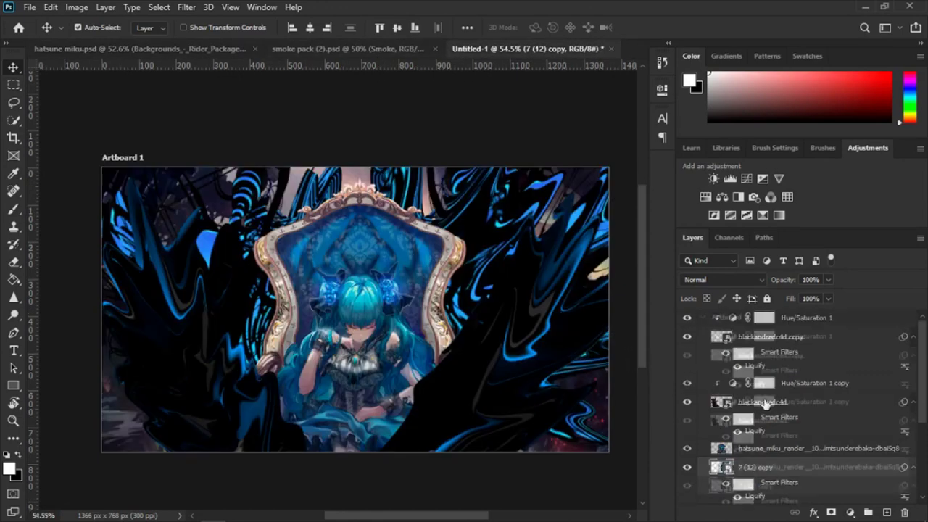
scroll(757, 403, down, 2)
scroll(735, 435, down, 2)
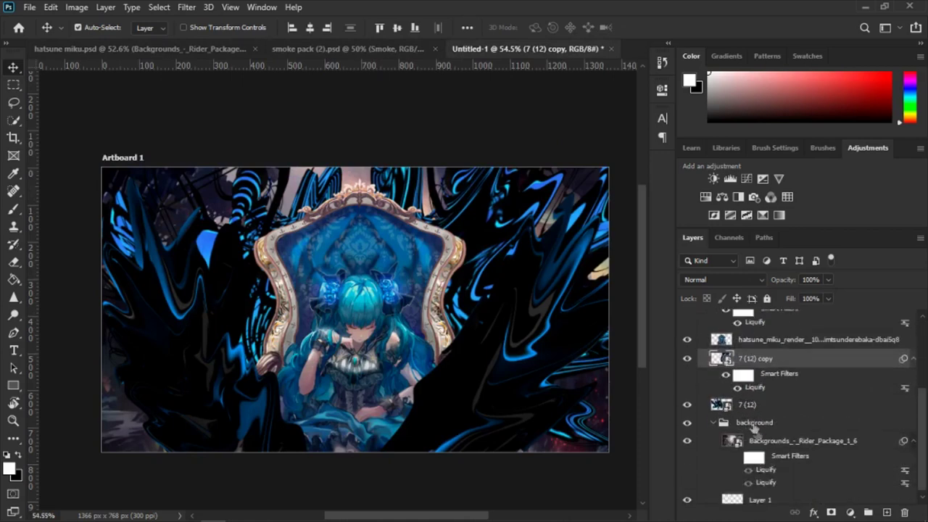
click(749, 406)
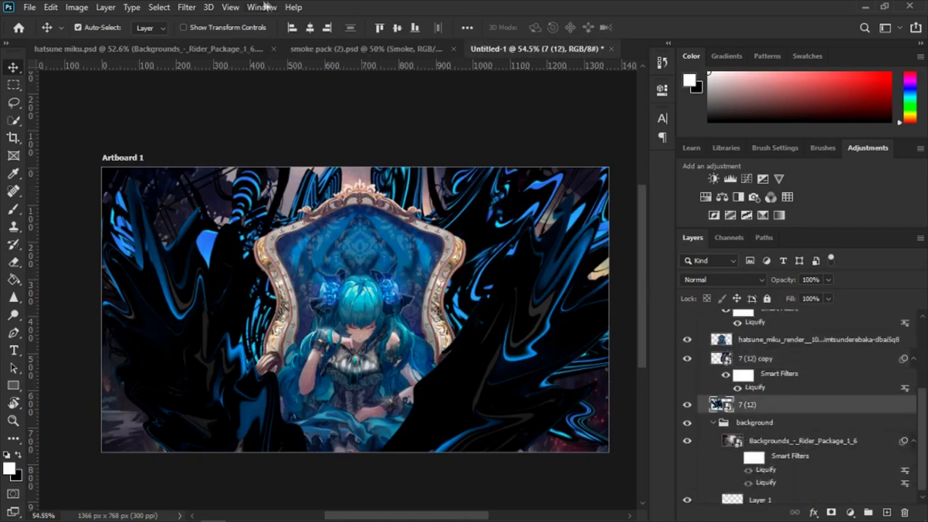
click(190, 7)
Step: Liquify 7 (12), dragging its left and lower-left streaks toward the bottom-left
click(218, 113)
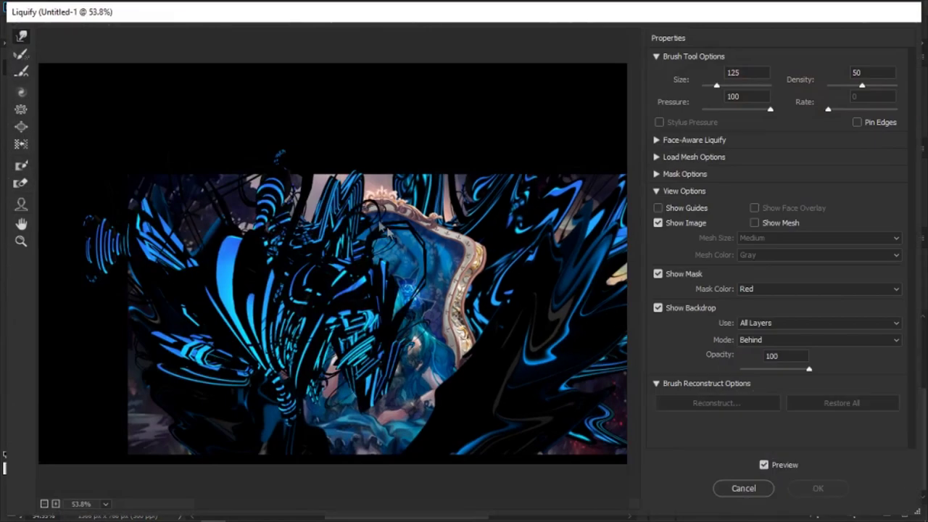
mouse_move(355, 279)
mouse_down()
mouse_move(207, 145)
mouse_move(246, 319)
mouse_move(104, 176)
mouse_move(46, 242)
mouse_move(233, 384)
mouse_move(68, 271)
mouse_move(221, 390)
mouse_move(125, 440)
mouse_move(184, 399)
mouse_up()
mouse_move(273, 325)
mouse_down()
mouse_move(141, 440)
mouse_move(210, 398)
mouse_move(99, 460)
mouse_move(186, 346)
mouse_move(109, 385)
mouse_up()
drag(109, 384, 194, 336)
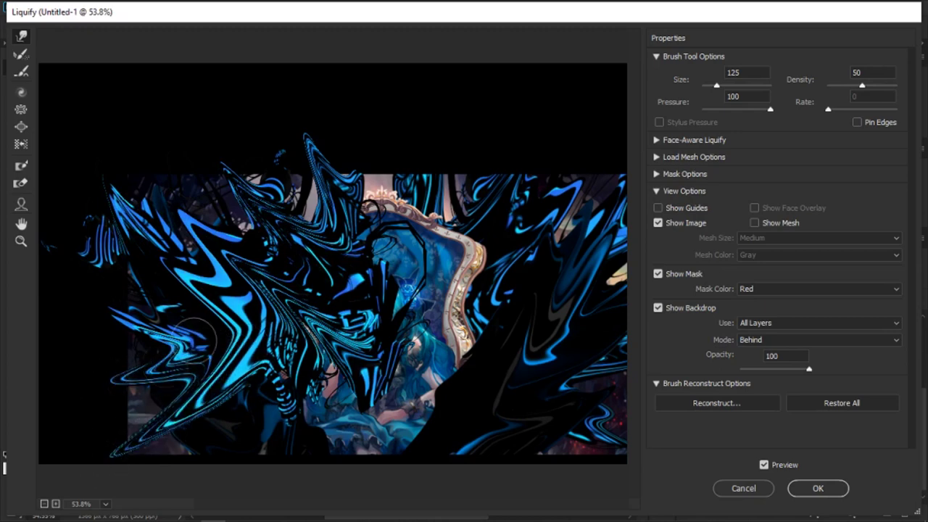
mouse_move(236, 279)
mouse_down()
mouse_move(189, 127)
mouse_move(227, 255)
mouse_move(167, 159)
mouse_move(222, 213)
mouse_move(304, 250)
mouse_move(236, 149)
mouse_move(304, 297)
mouse_move(193, 216)
mouse_move(221, 275)
mouse_move(159, 244)
mouse_up()
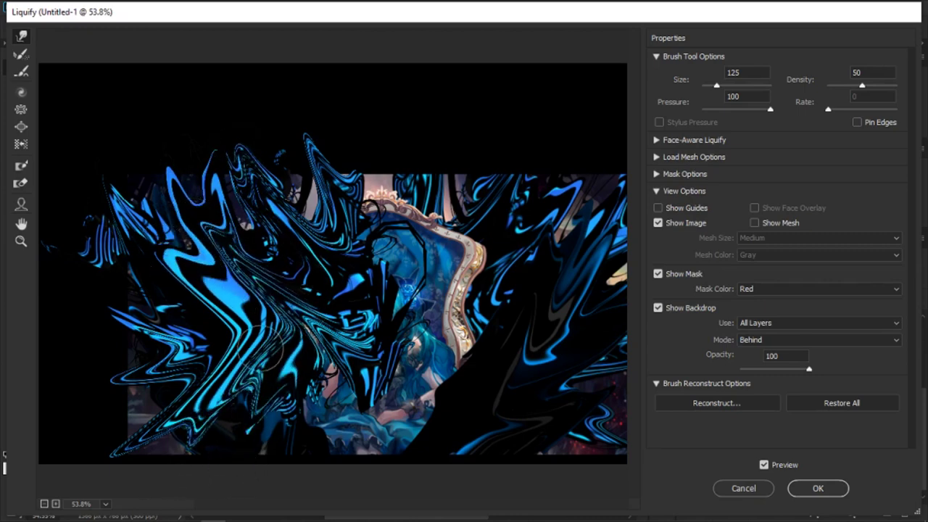
mouse_move(264, 347)
mouse_down()
mouse_move(207, 466)
mouse_move(236, 374)
mouse_move(159, 460)
mouse_up()
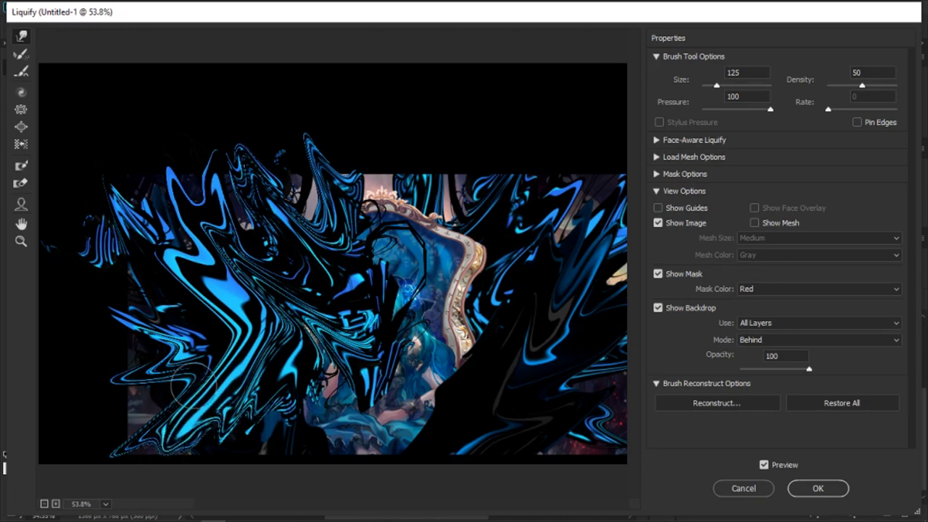
drag(195, 387, 73, 468)
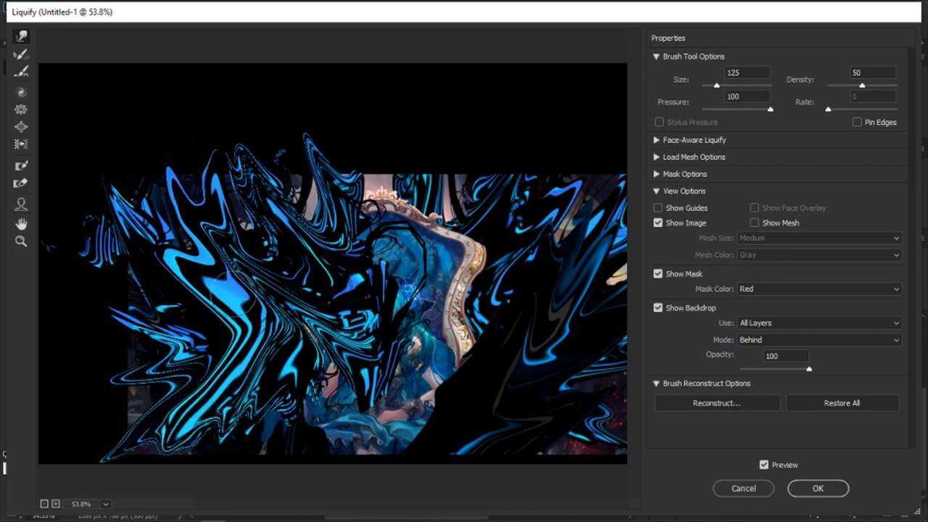
Step: Push the left streaks further toward the left edge and corner, then apply the Liquify
drag(232, 292, 120, 182)
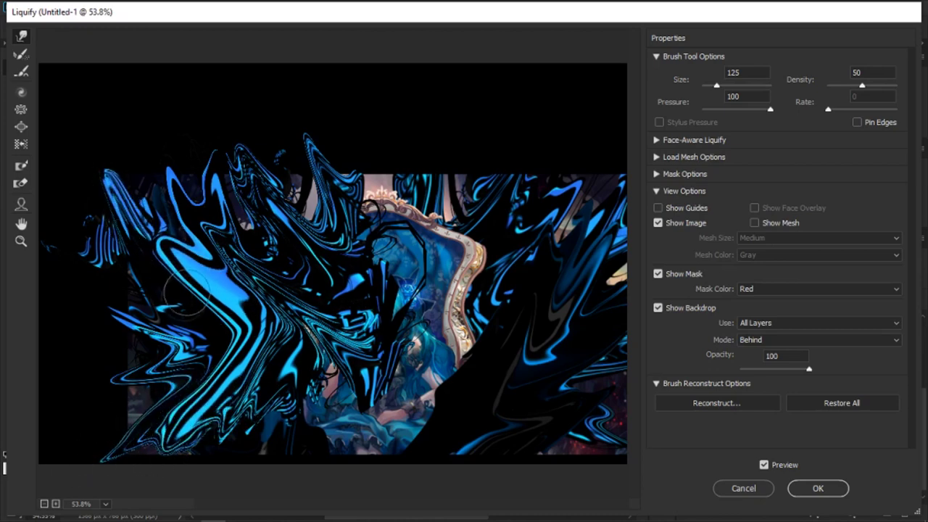
drag(187, 290, 130, 305)
drag(181, 326, 83, 290)
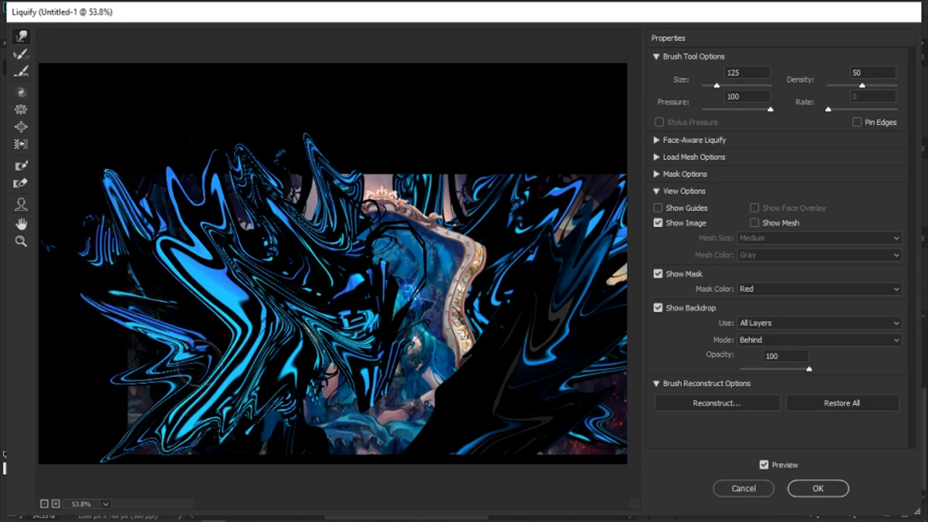
drag(194, 353, 72, 301)
drag(170, 367, 62, 414)
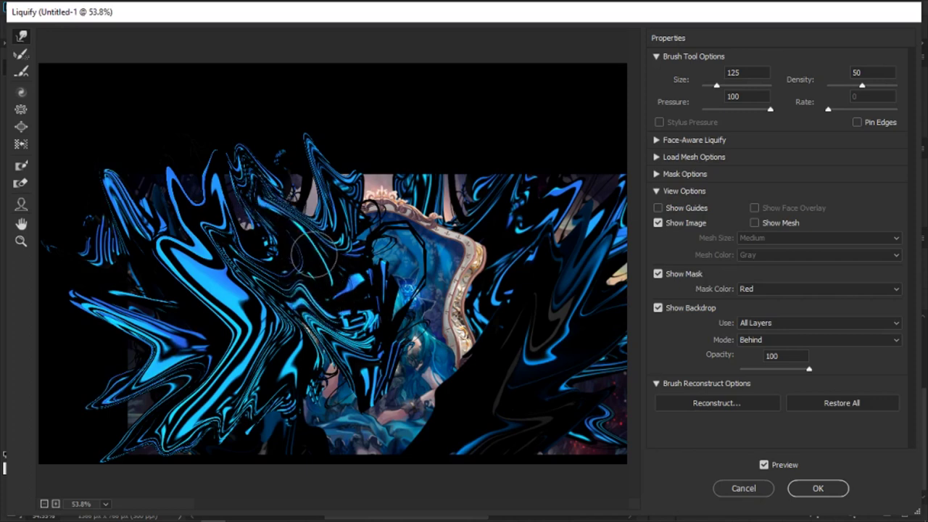
mouse_move(257, 225)
mouse_down()
mouse_move(290, 185)
mouse_move(225, 211)
mouse_move(220, 233)
mouse_up()
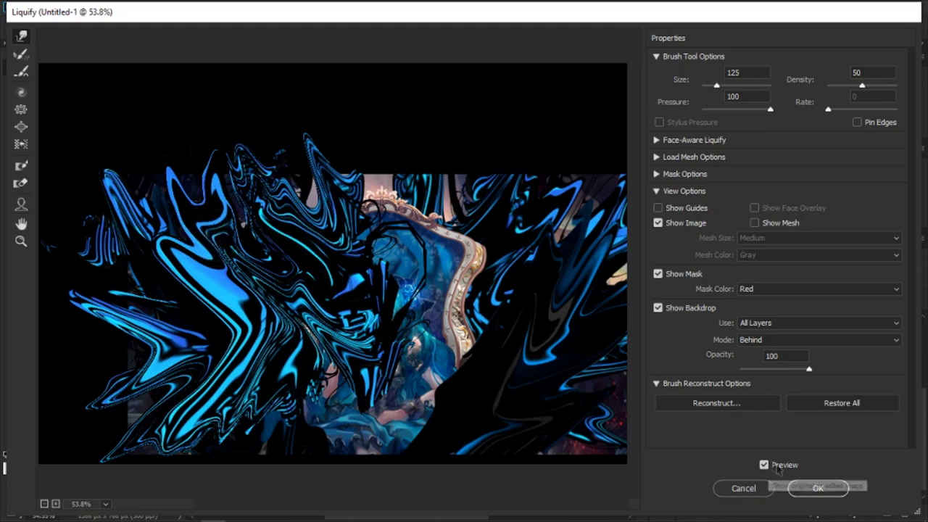
click(812, 482)
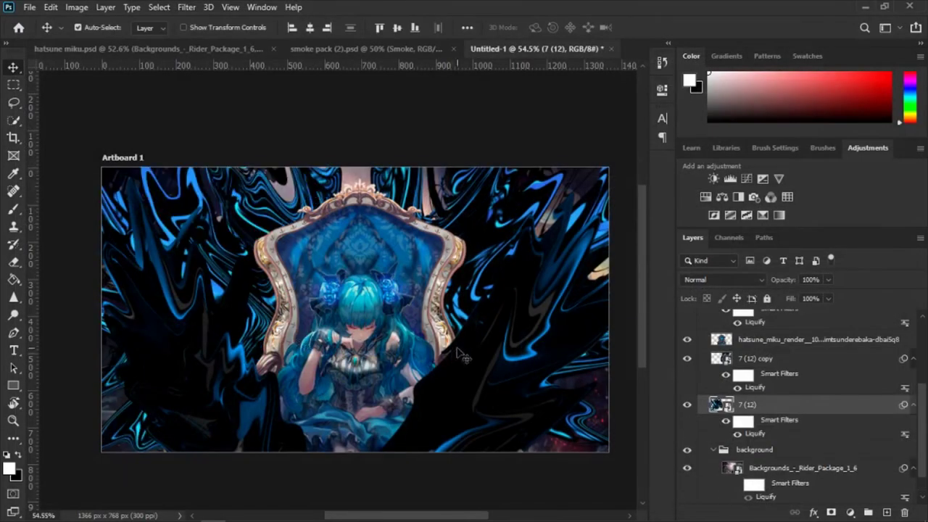
Step: Drag the 7 (12) copy and 7 (12) layers down into the background group
scroll(435, 304, down, 1)
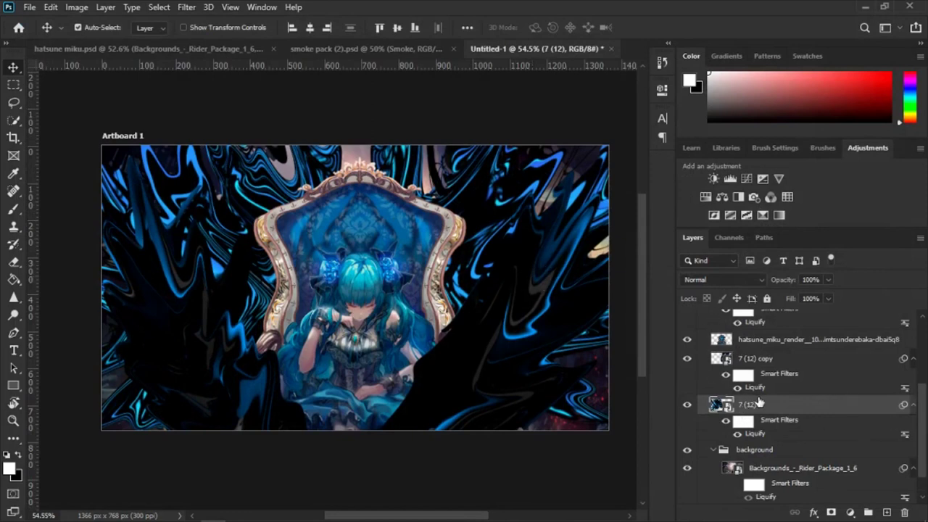
scroll(757, 403, down, 2)
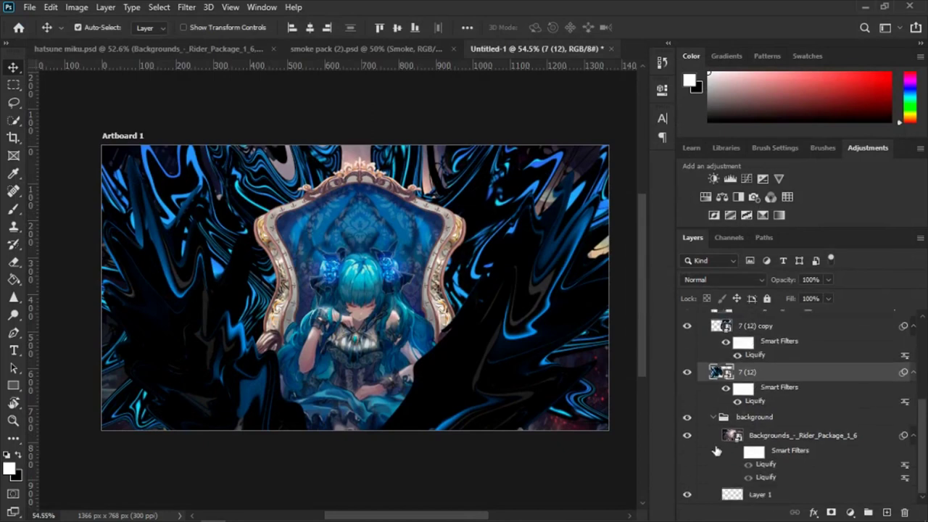
scroll(768, 391, up, 2)
shift+click(789, 362)
mouse_move(789, 363)
mouse_down()
mouse_move(796, 478)
mouse_move(795, 470)
mouse_up()
scroll(789, 395, up, 1)
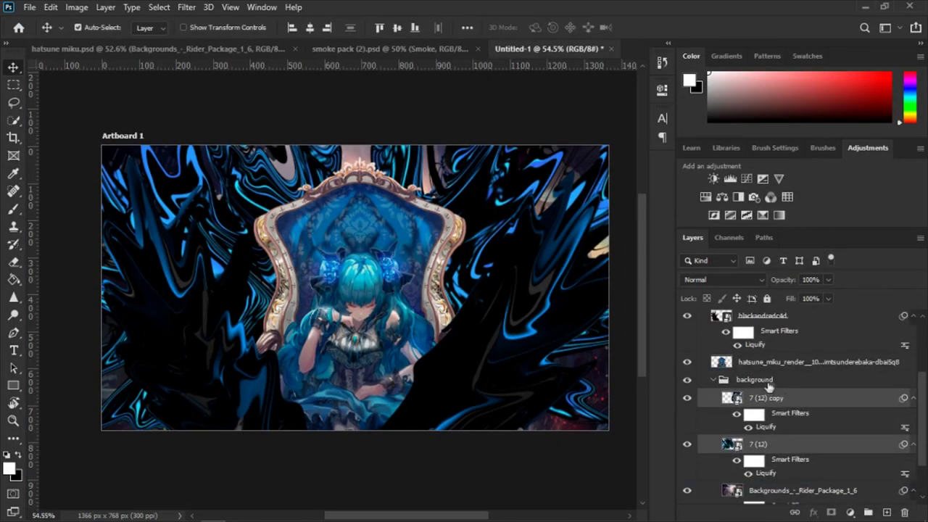
click(775, 379)
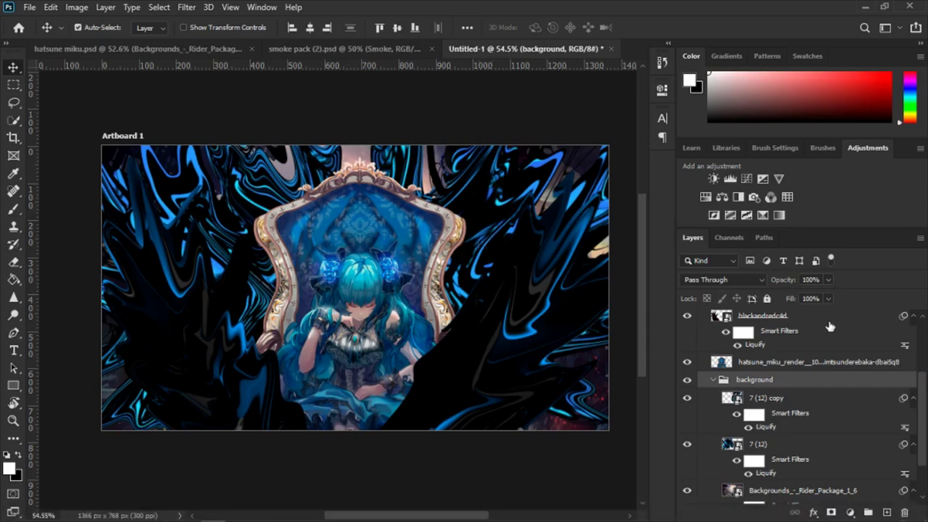
Step: Make the Backgrounds_-_Rider_Package_1_6 layer visible again and select it
scroll(775, 377, up, 5)
scroll(772, 375, up, 1)
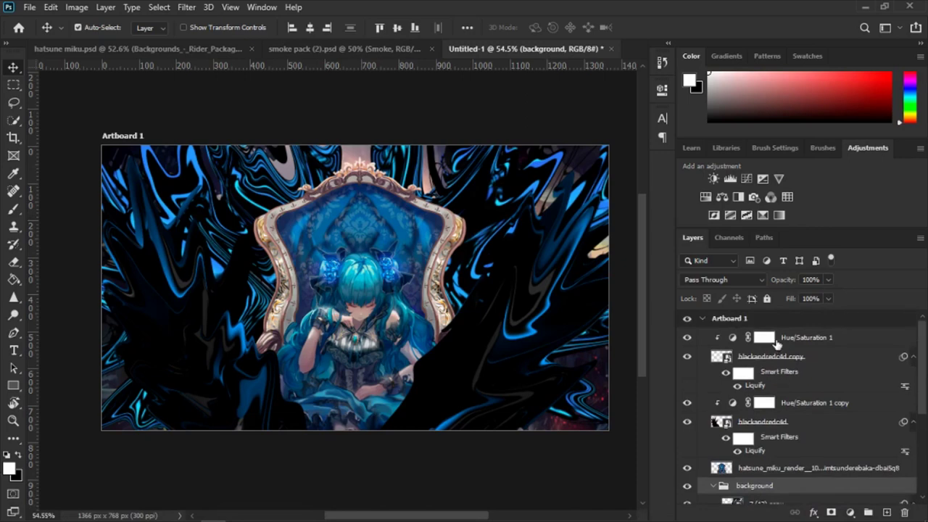
click(774, 342)
scroll(725, 392, down, 2)
scroll(720, 414, down, 3)
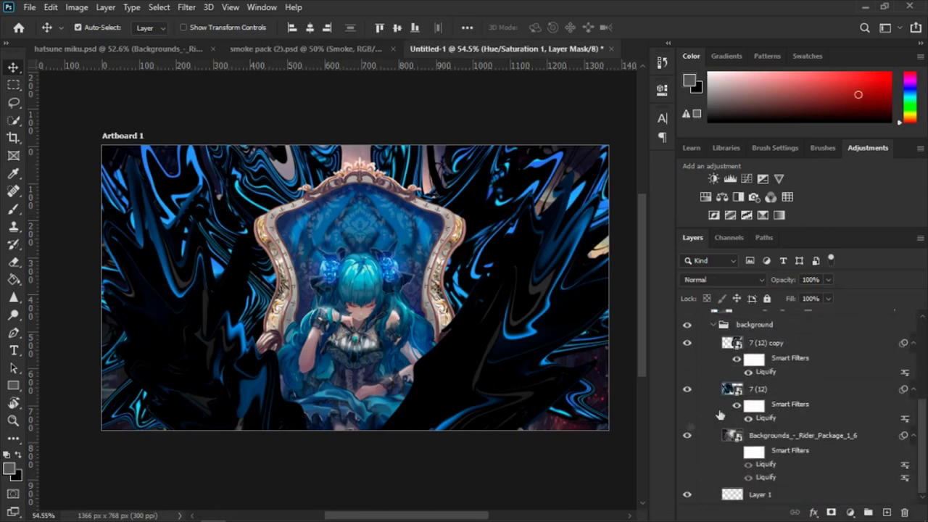
click(685, 436)
click(747, 458)
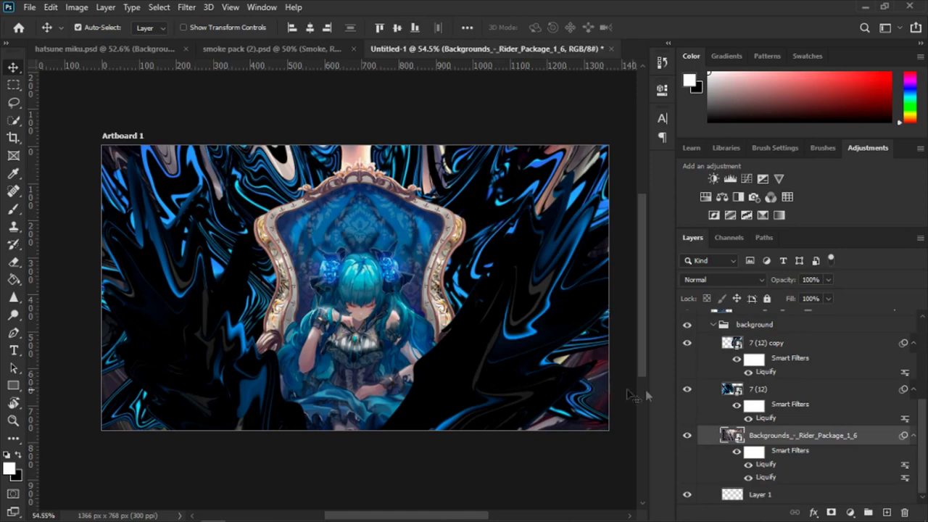
Step: Select the background group, collapsing and re-expanding it to show its layers
scroll(765, 399, up, 2)
scroll(764, 399, down, 1)
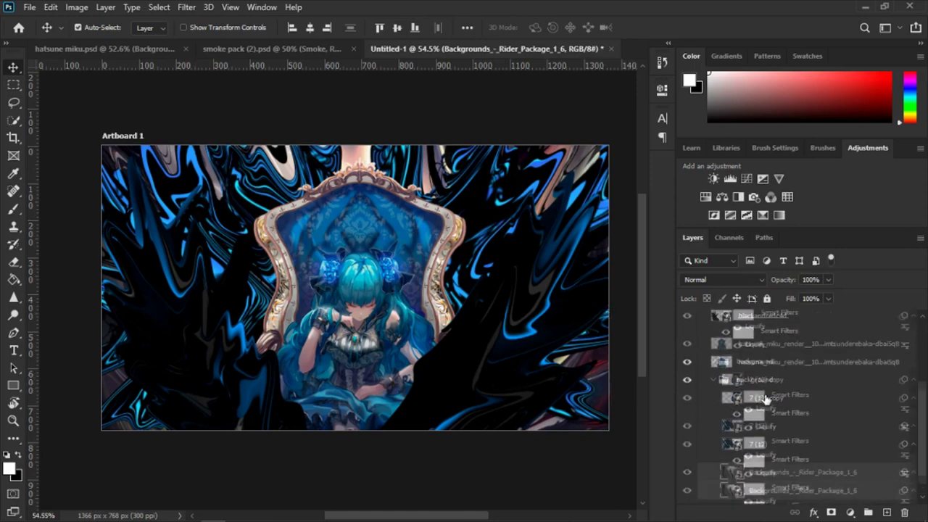
scroll(765, 397, down, 1)
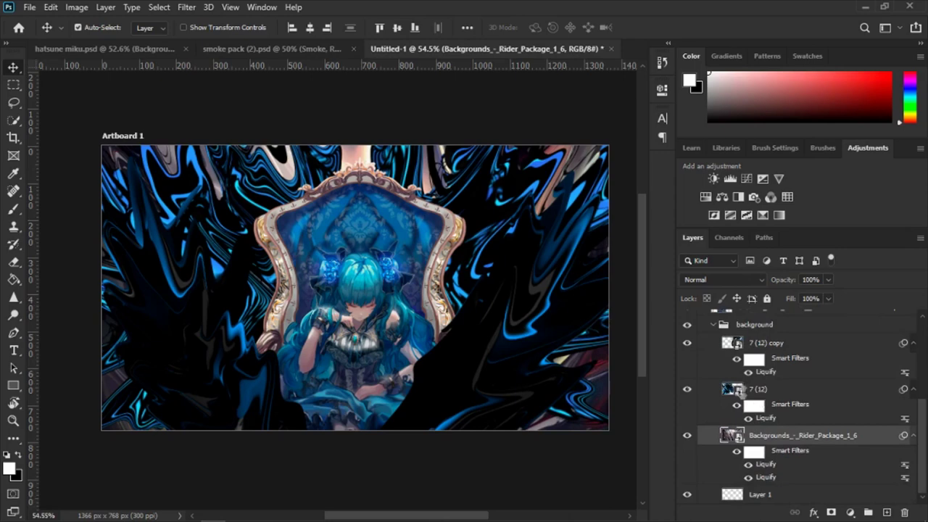
scroll(764, 386, up, 1)
click(758, 345)
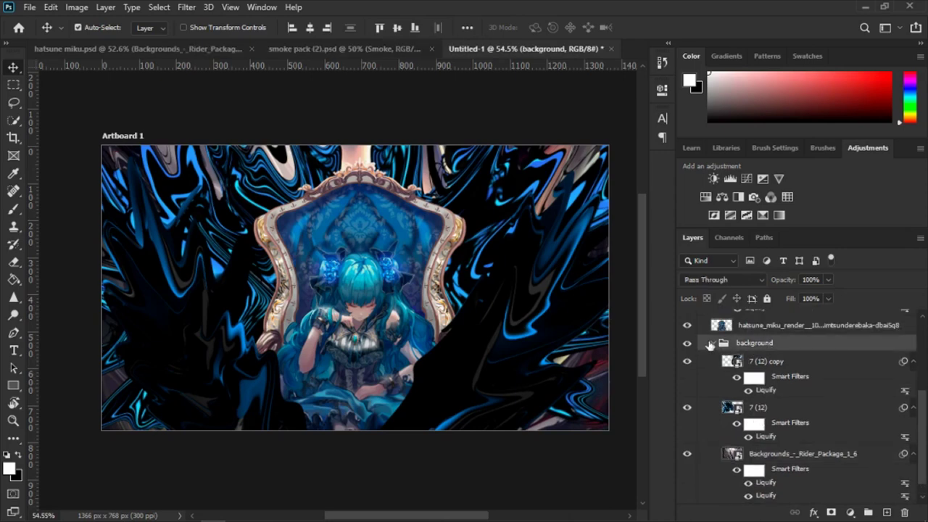
click(713, 343)
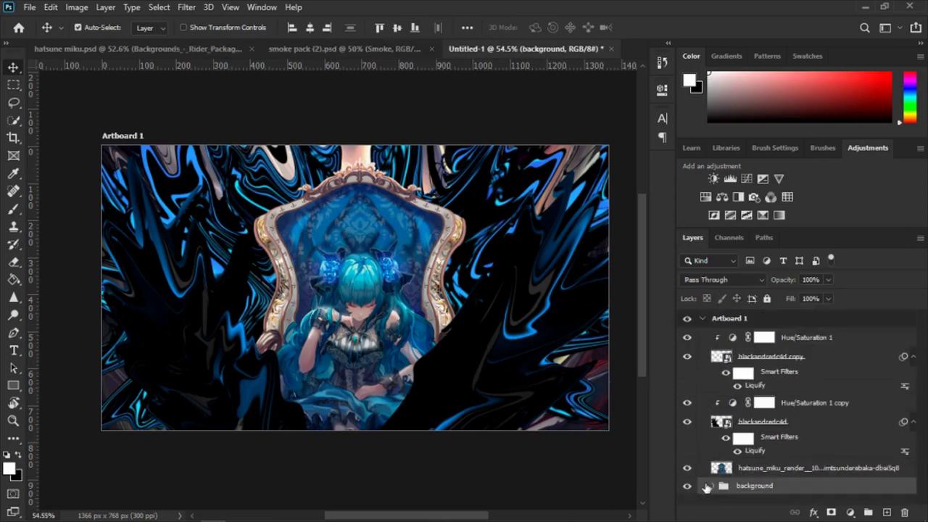
click(713, 486)
Step: Group 7 (12) copy and 7 (12) into Group 1 and start renaming it
scroll(783, 434, down, 3)
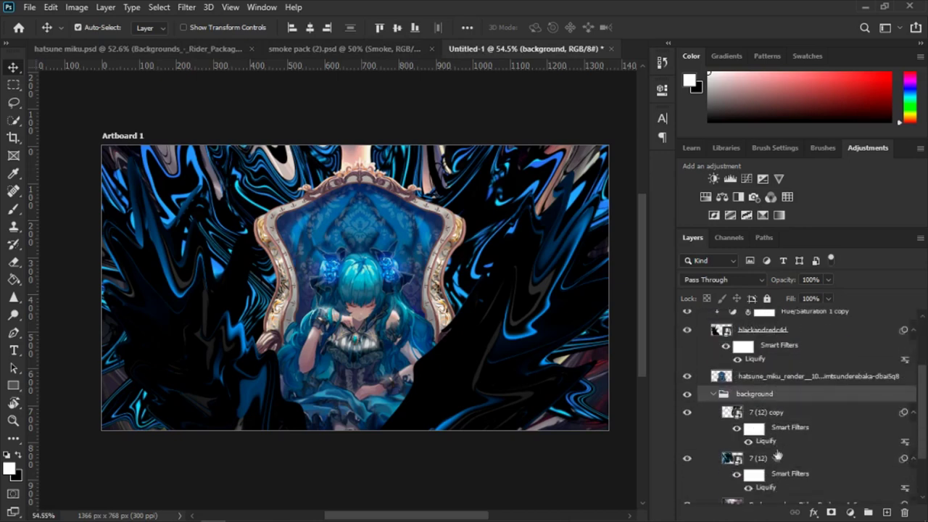
click(786, 428)
scroll(785, 428, down, 1)
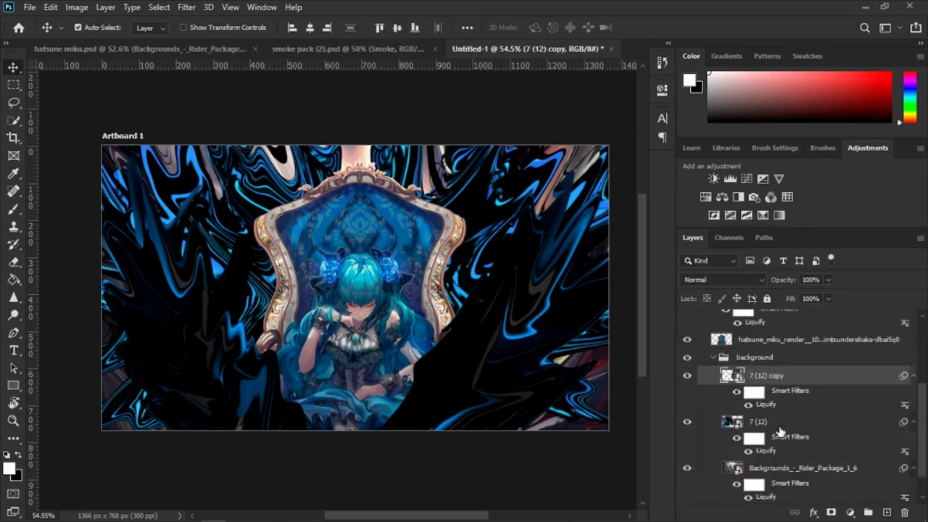
shift+click(788, 428)
key(ctrl+g)
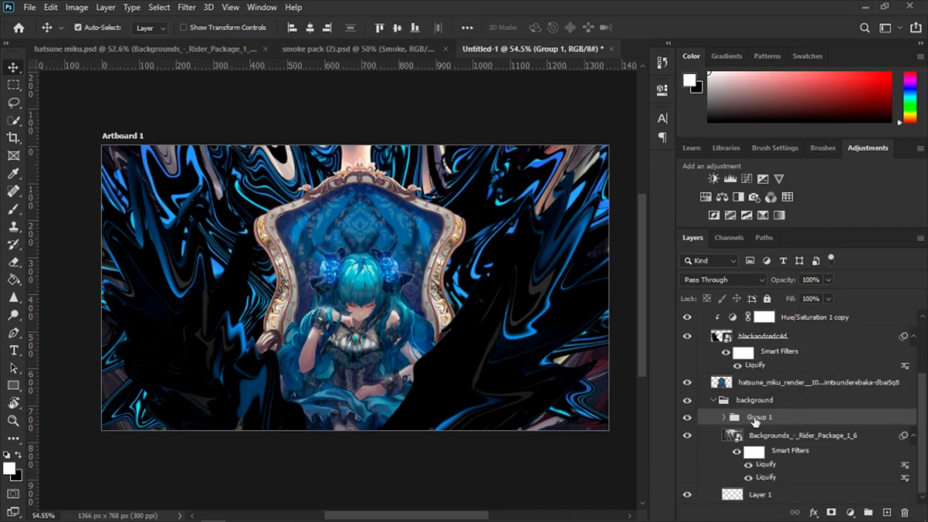
double_click(758, 417)
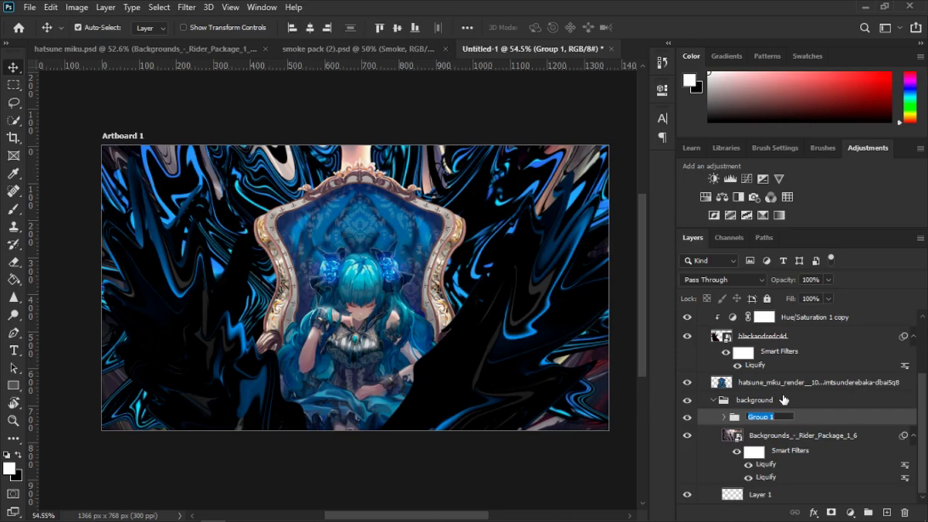
Step: Rename Group 1 to 'back gfx', check its layers, and bring up the hatsune miku.psd banner
text(back gfx)
key(Return)
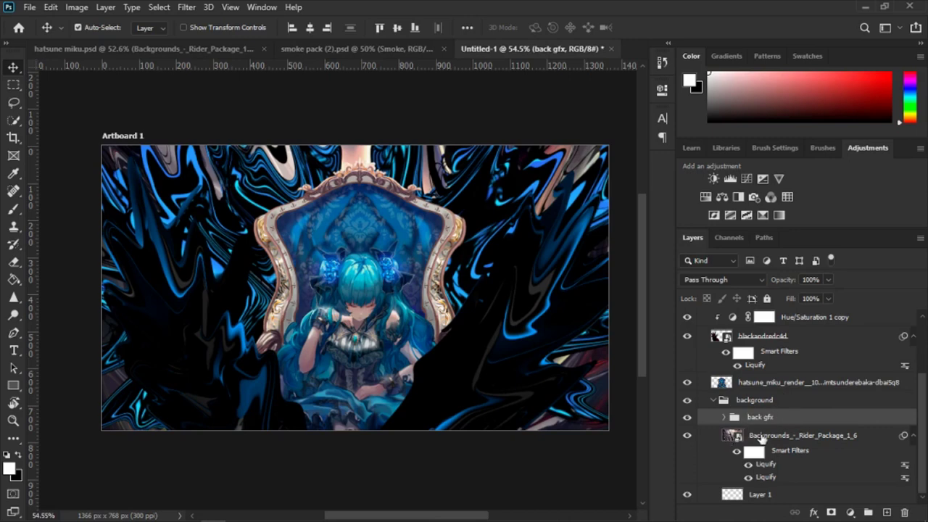
click(770, 436)
click(768, 419)
click(810, 438)
click(116, 48)
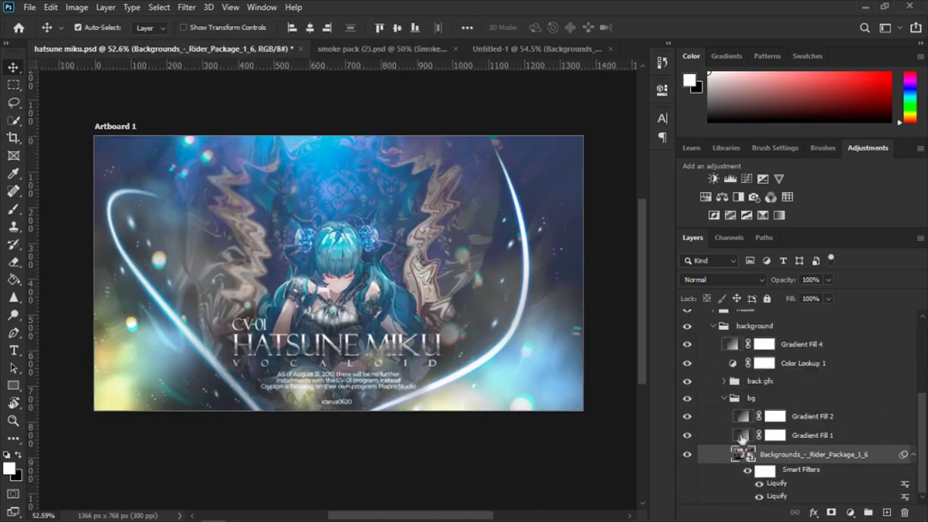
Step: Inspect the reference bg group's Gradient Fill 1 and Gradient Fill 2 settings, then return to Untitled-1
double_click(742, 435)
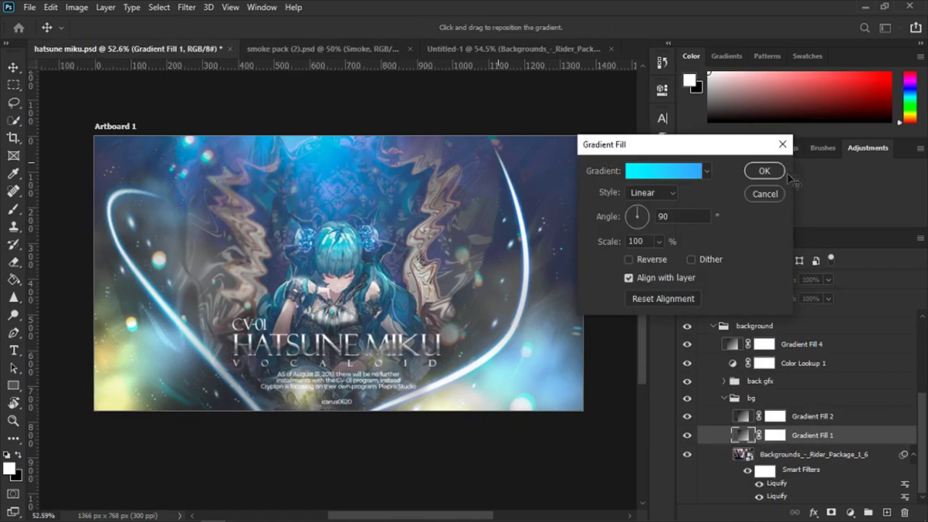
click(764, 171)
click(741, 417)
double_click(741, 417)
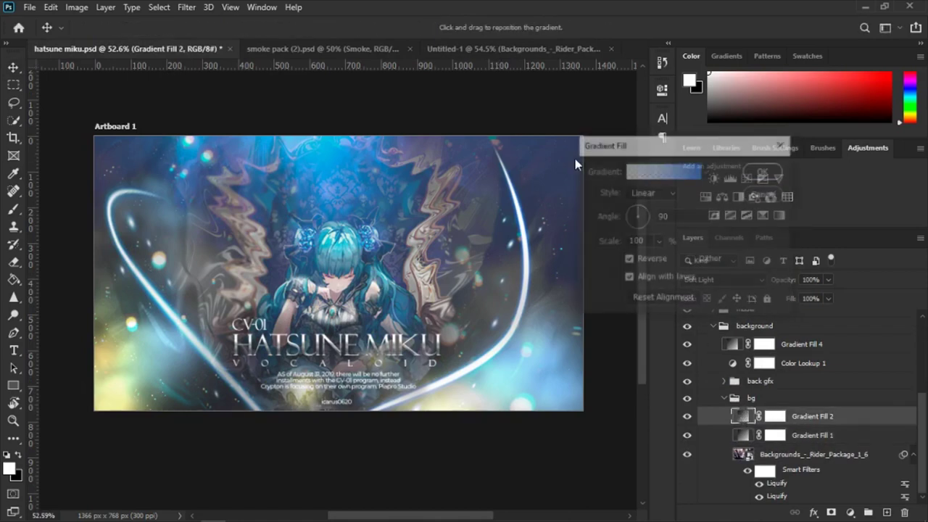
click(761, 170)
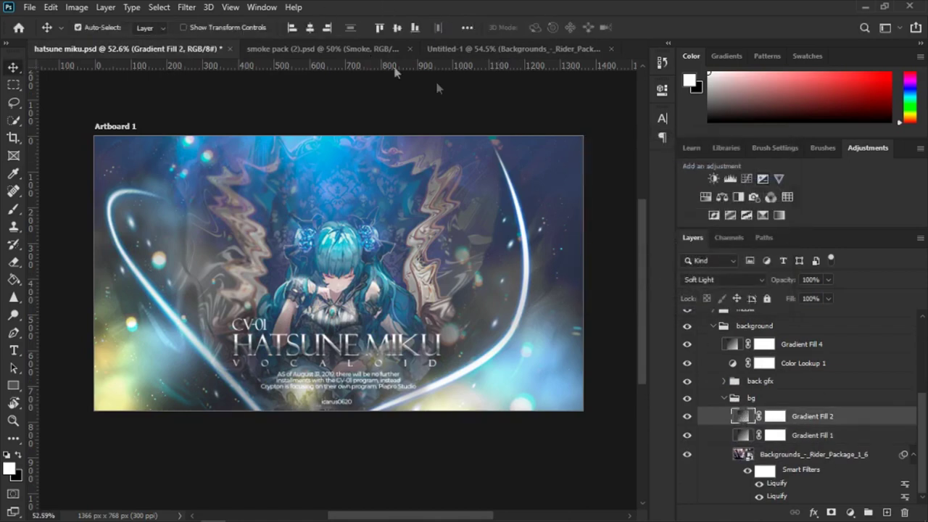
double_click(736, 415)
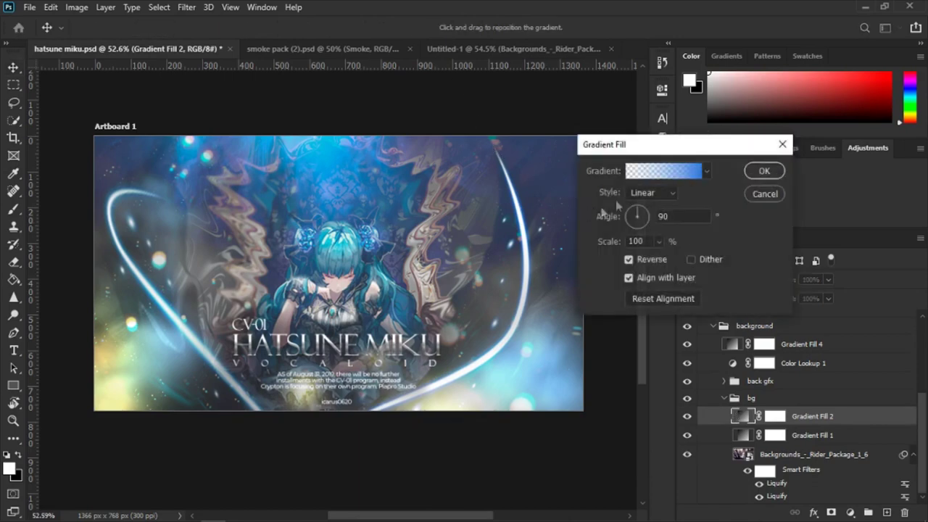
click(761, 171)
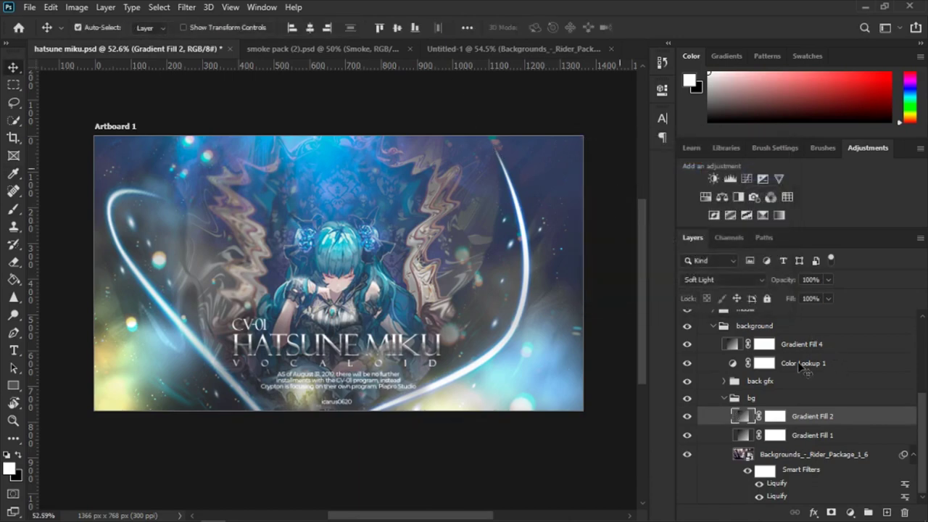
click(723, 398)
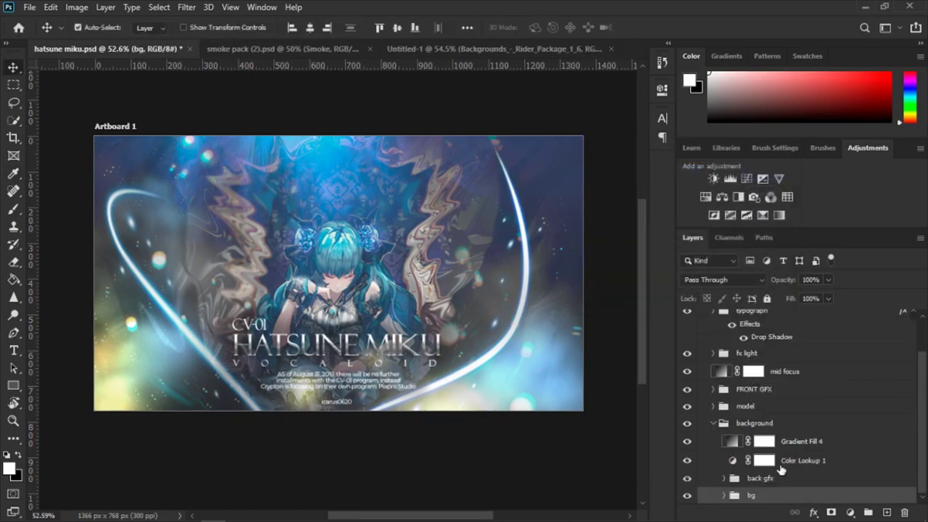
click(508, 49)
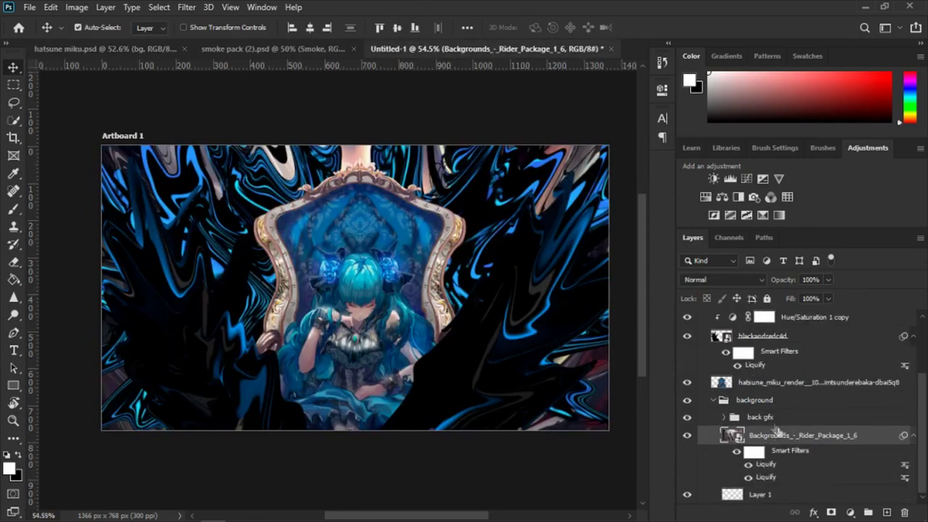
Step: Add a Gradient Fill 1 layer in Untitled-1 using the Blues set's Blue_15 preset
click(851, 512)
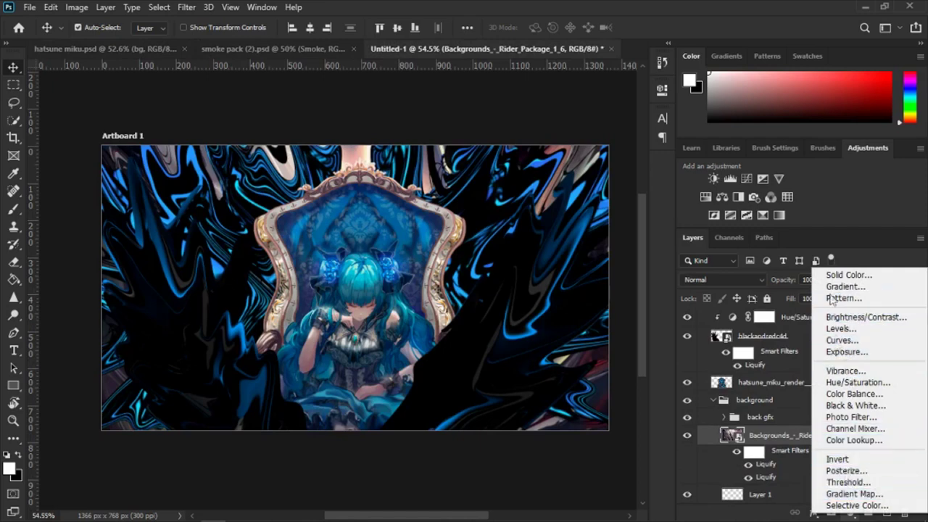
click(844, 286)
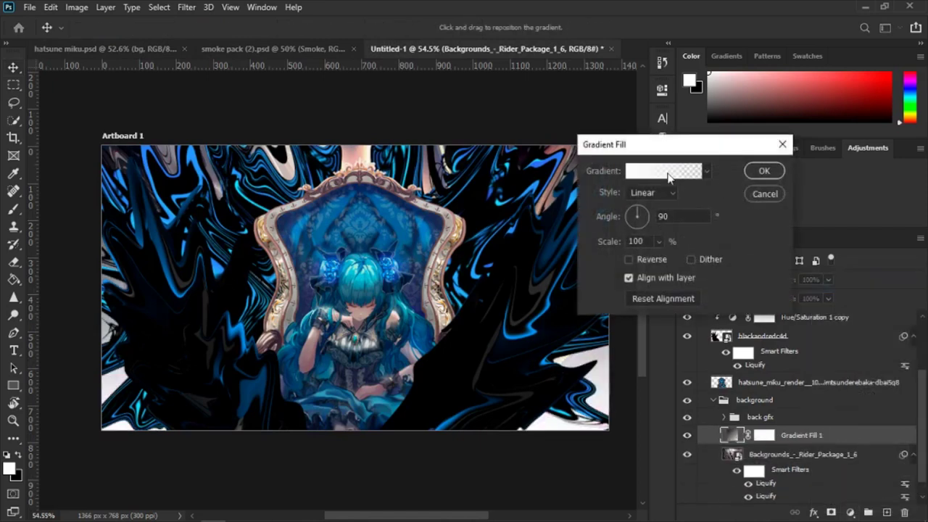
click(667, 175)
click(586, 127)
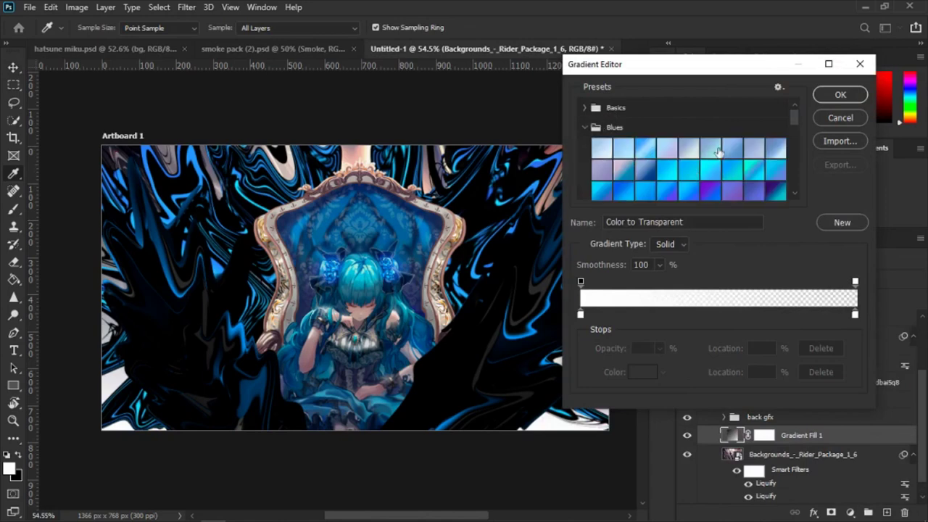
scroll(696, 145, down, 2)
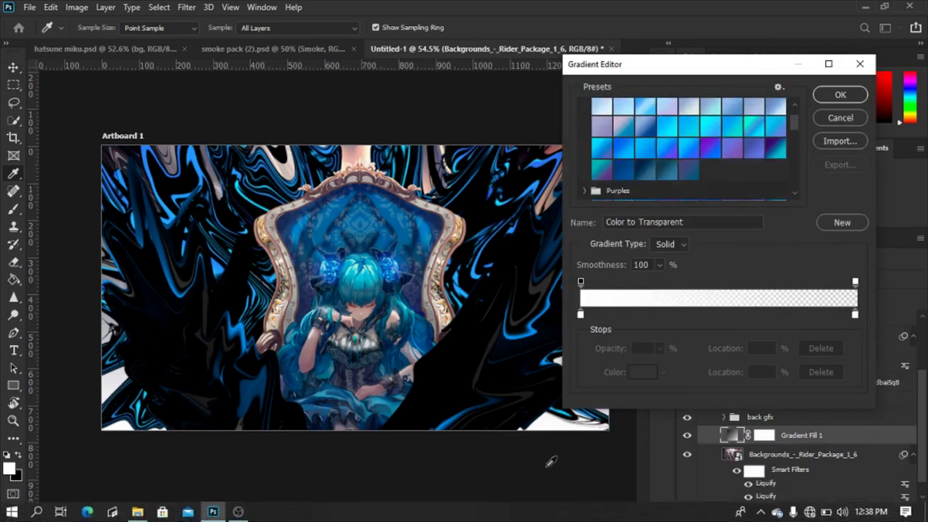
mouse_move(212, 512)
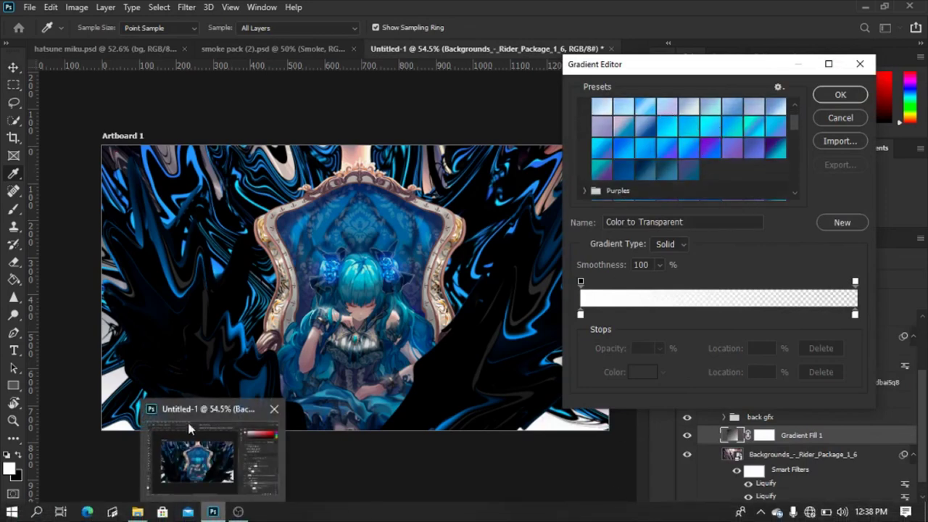
click(712, 127)
click(754, 124)
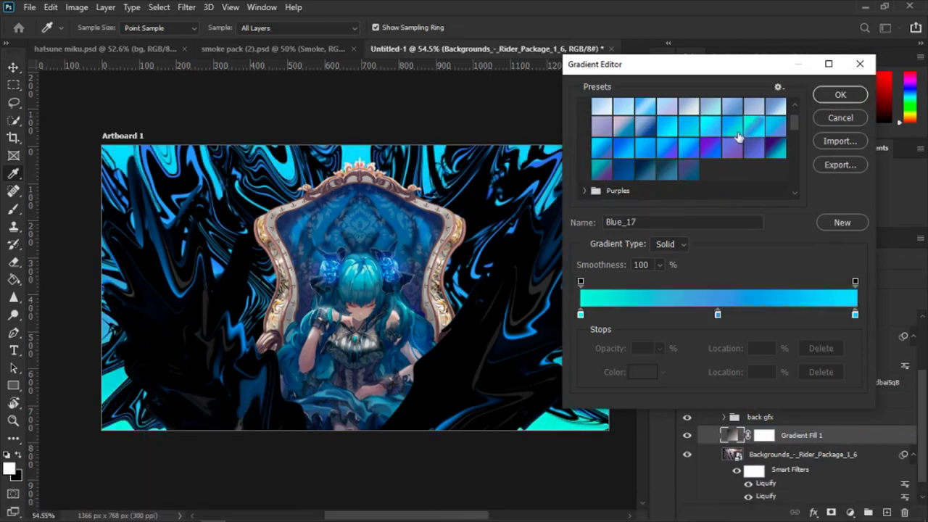
click(714, 129)
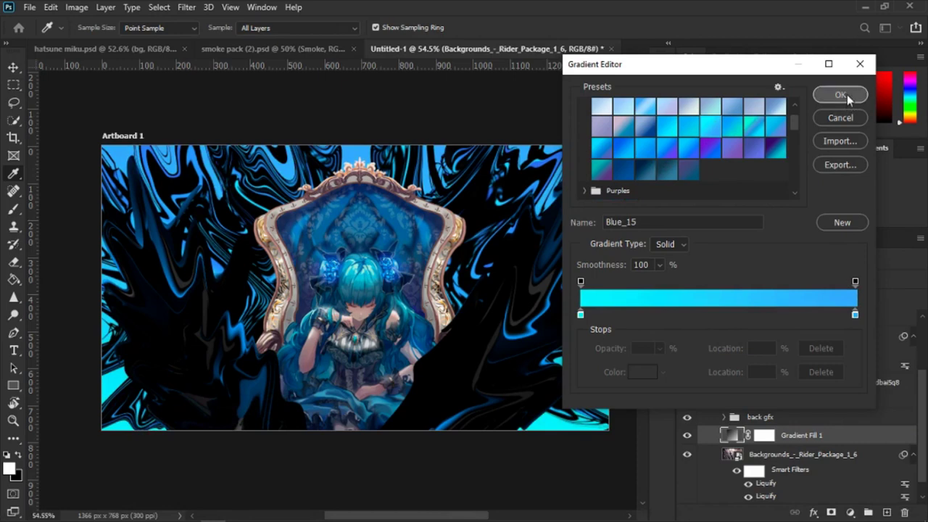
click(840, 95)
click(759, 170)
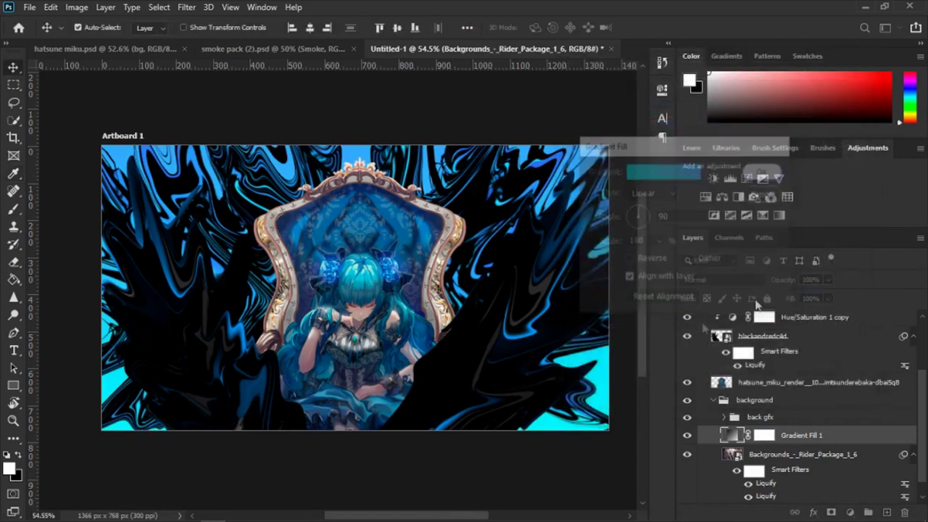
click(154, 49)
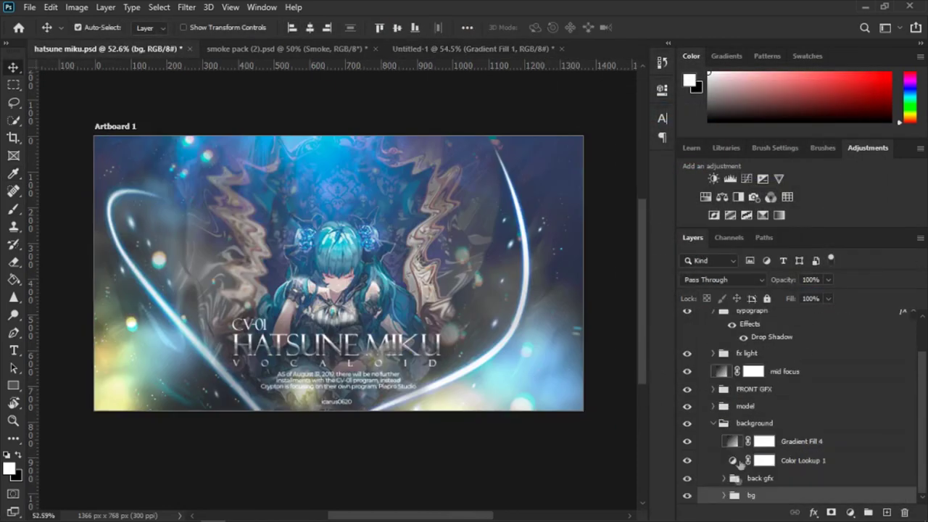
Step: Check the blend mode of Gradient Fill 1 in hatsune miku.psd's bg group
click(791, 457)
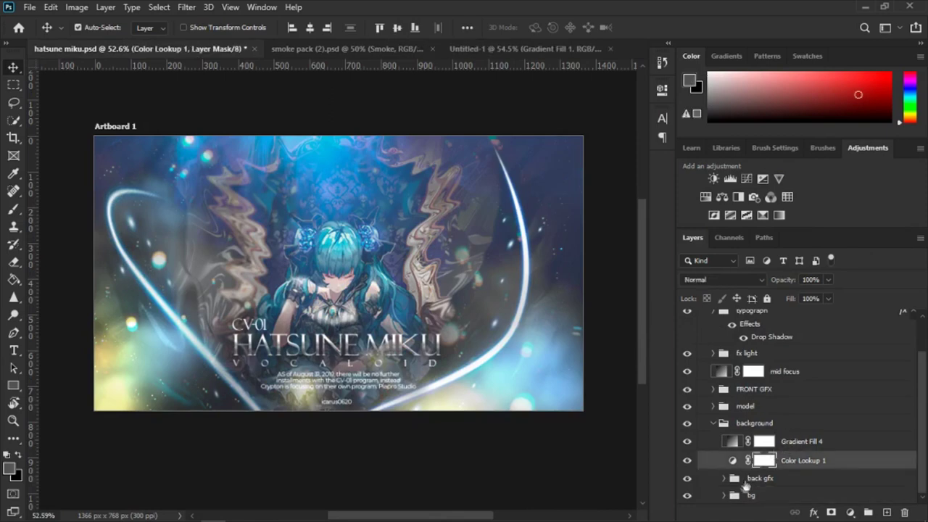
click(724, 496)
scroll(780, 439, down, 3)
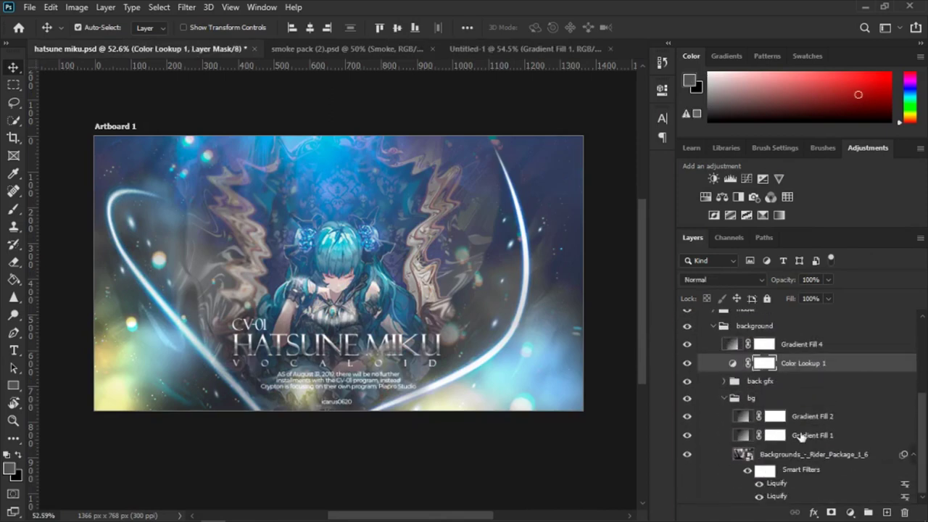
click(797, 434)
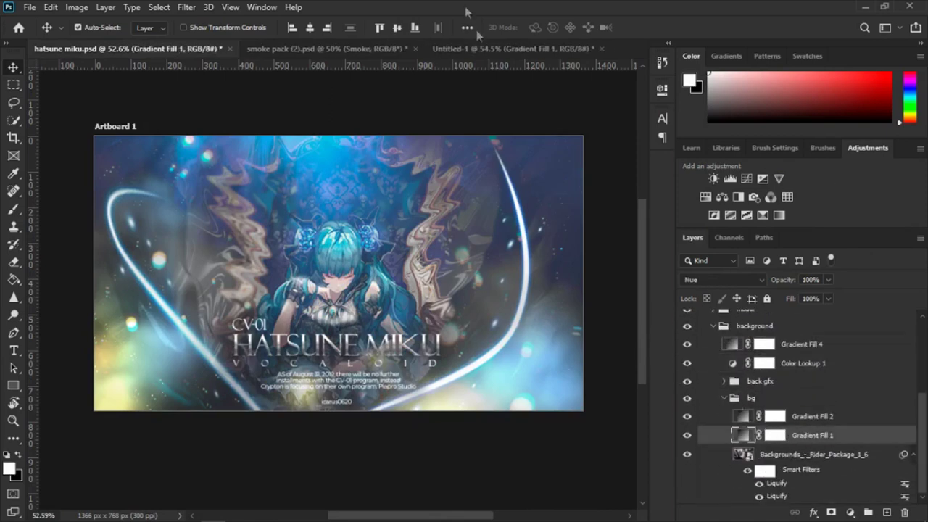
click(516, 50)
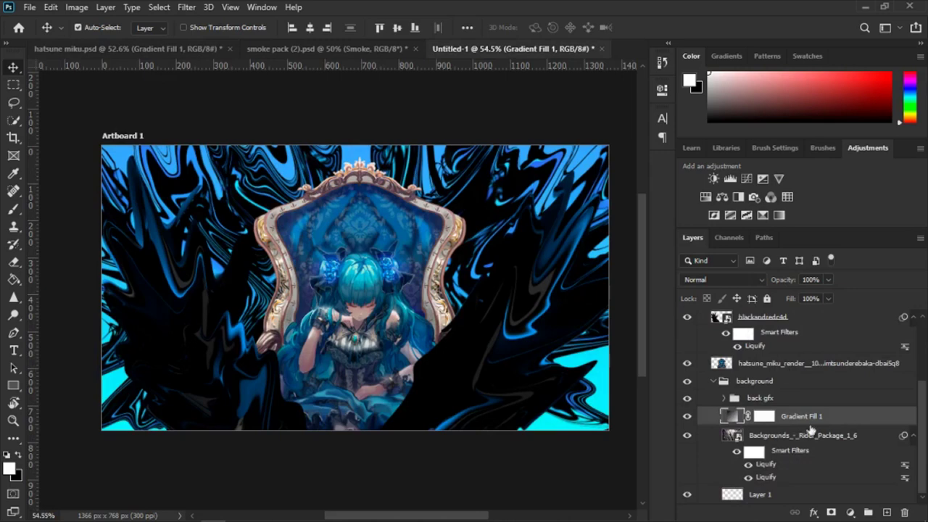
Step: Set Untitled-1's Gradient Fill 1 to Hue blend mode and compare layer visibility
click(687, 416)
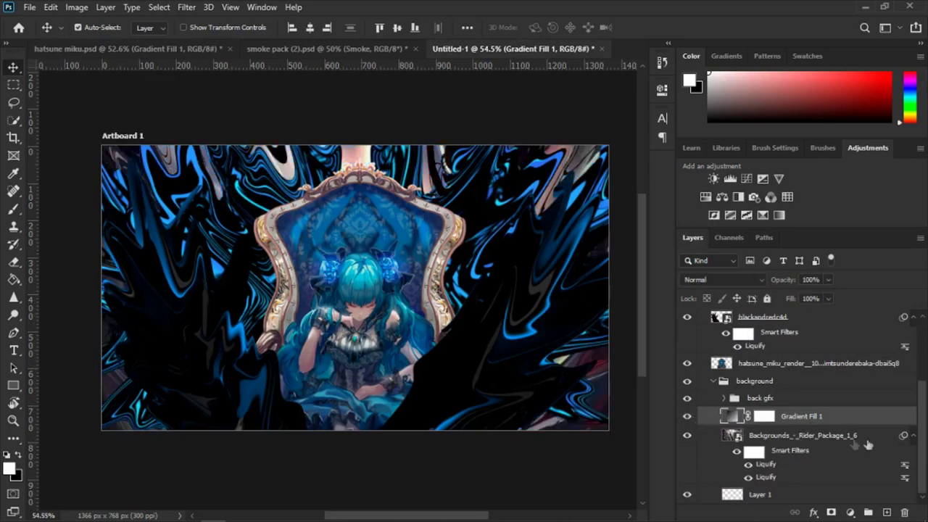
click(709, 279)
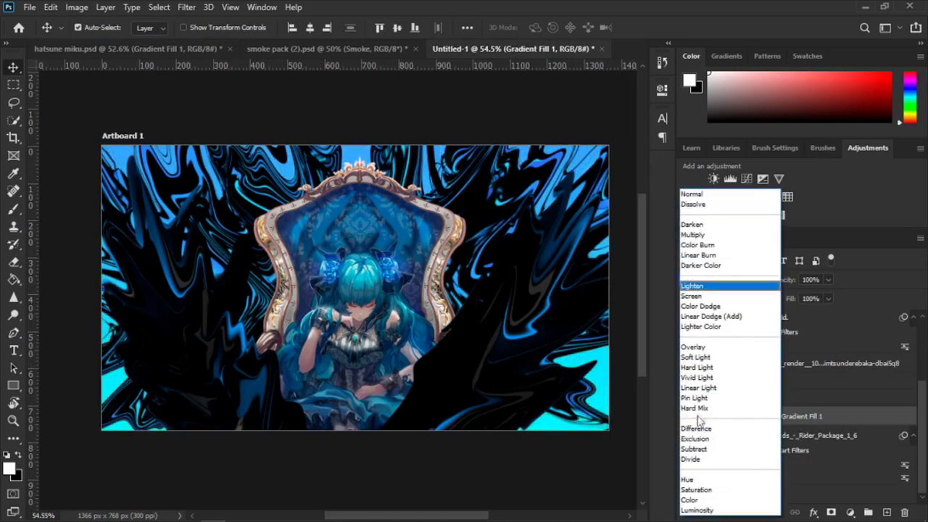
click(687, 479)
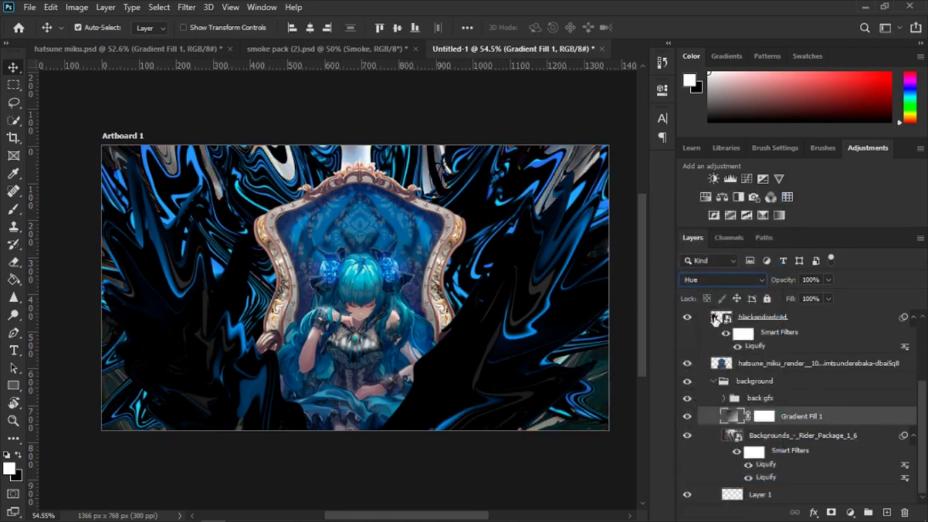
click(687, 398)
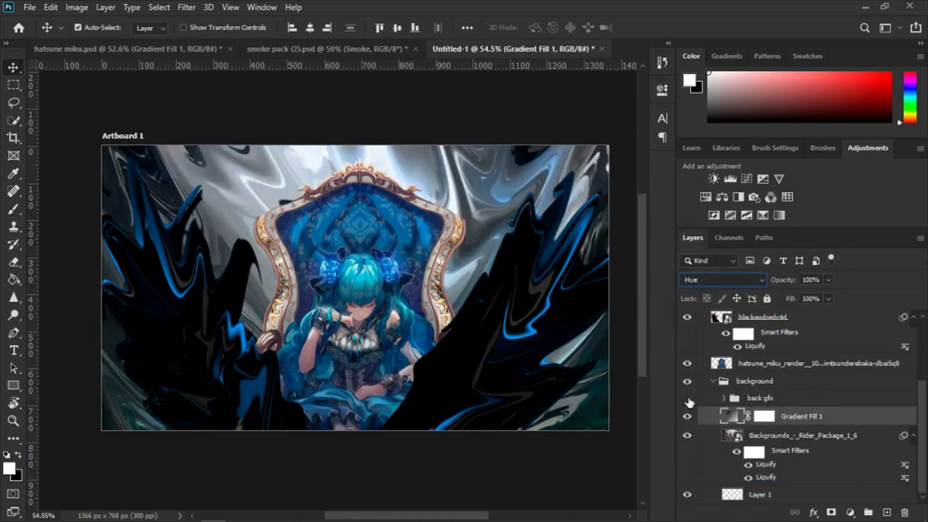
click(687, 434)
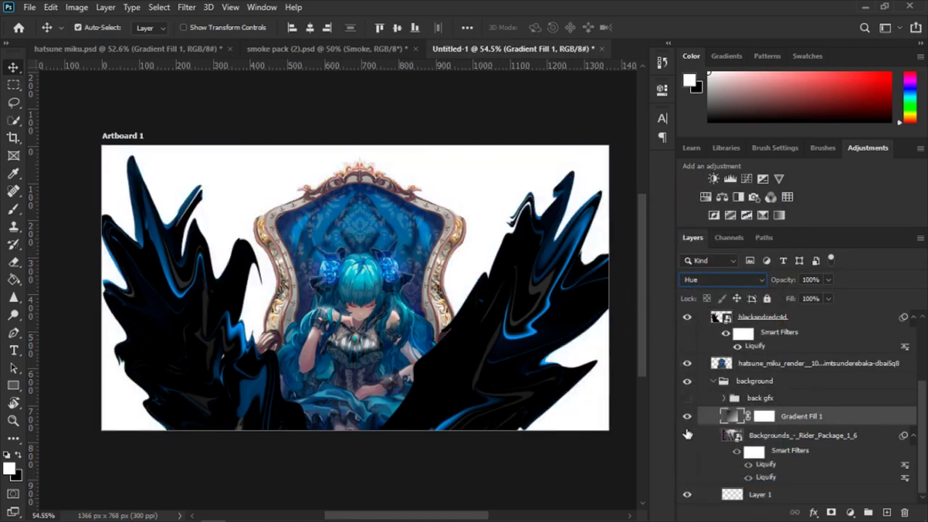
click(687, 434)
click(686, 417)
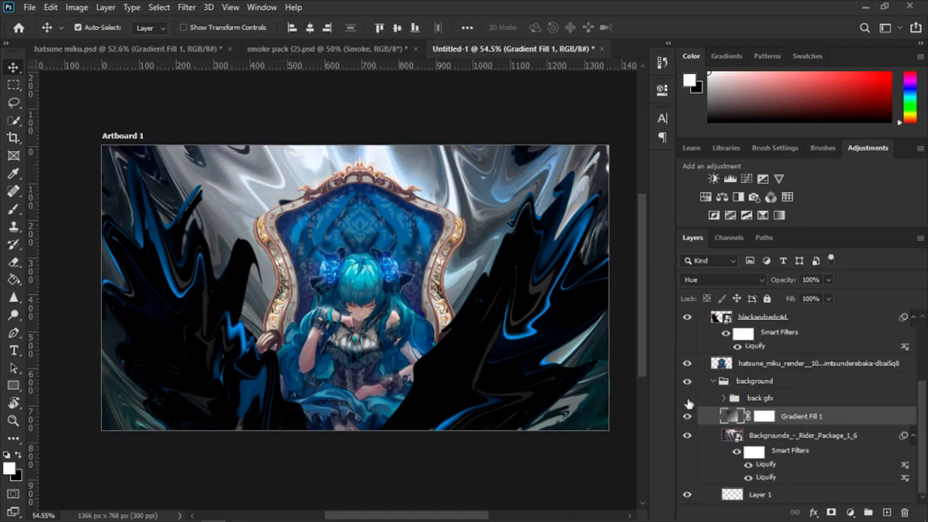
click(687, 399)
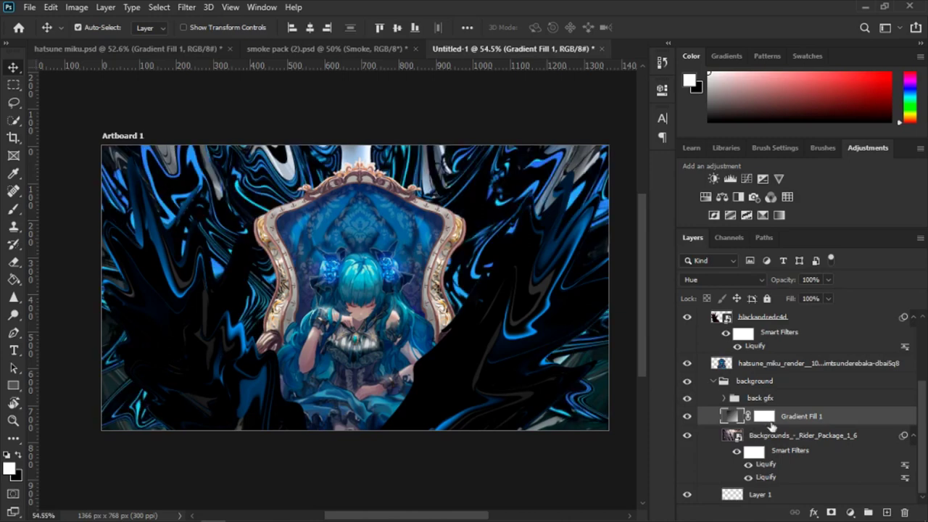
Step: Add a new gradient fill layer and set its left stop to cyan #6cecff
click(851, 512)
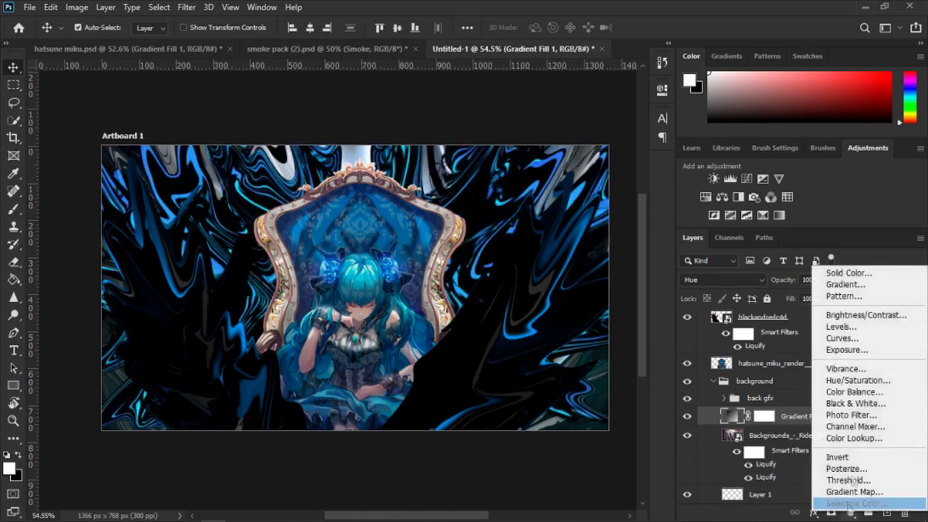
click(845, 284)
click(671, 177)
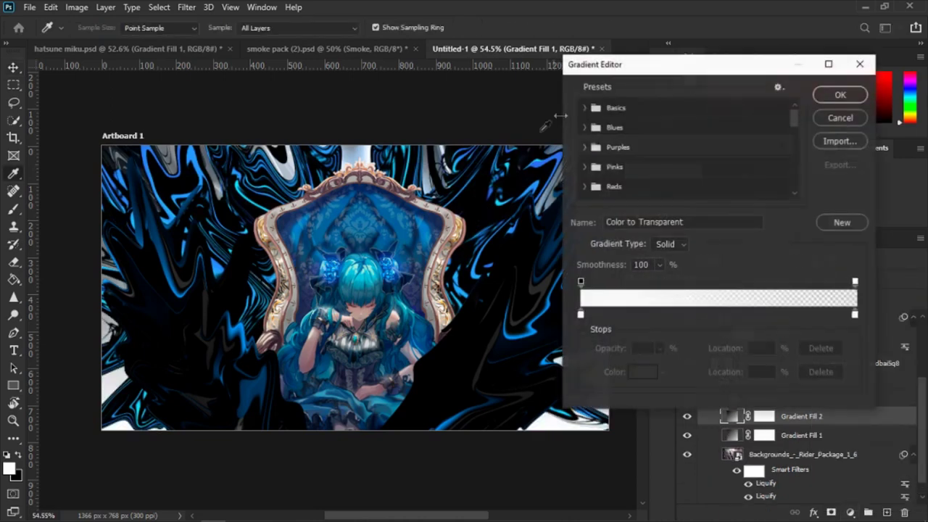
double_click(580, 315)
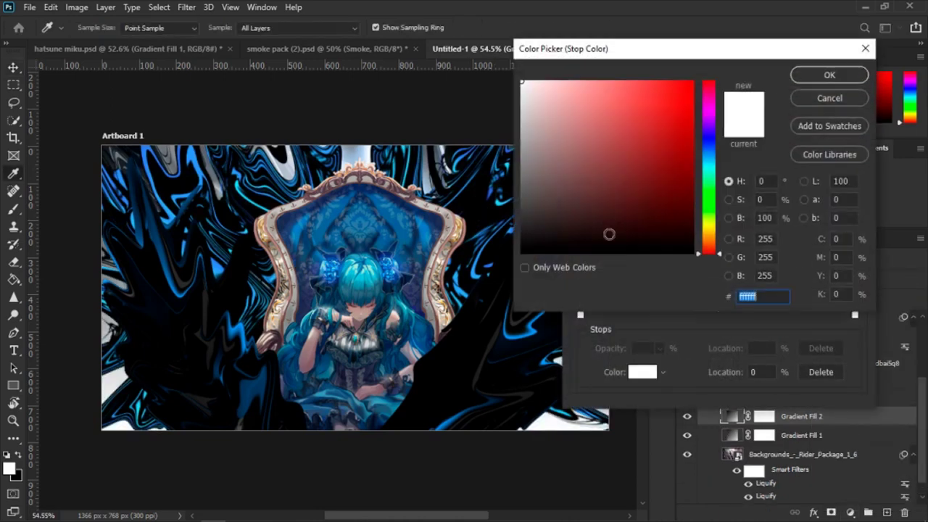
drag(590, 147, 578, 156)
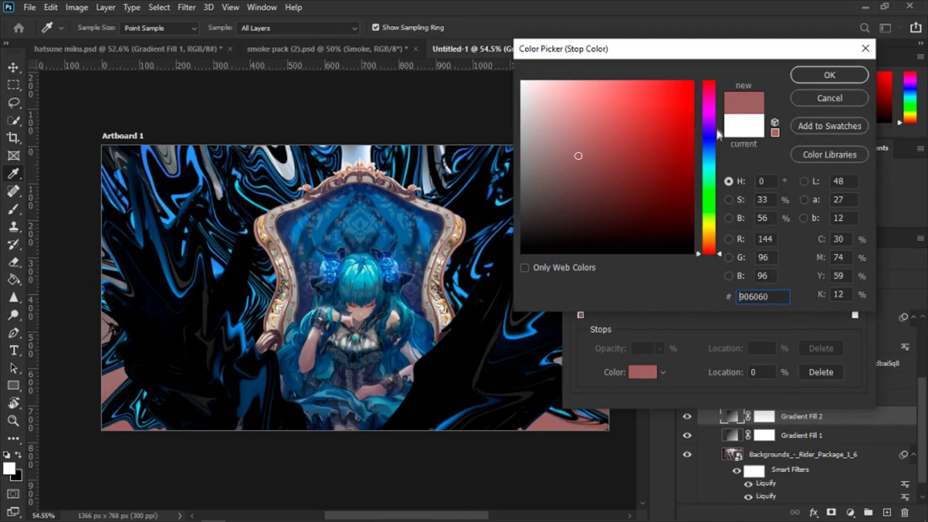
drag(717, 134, 710, 163)
drag(578, 155, 619, 81)
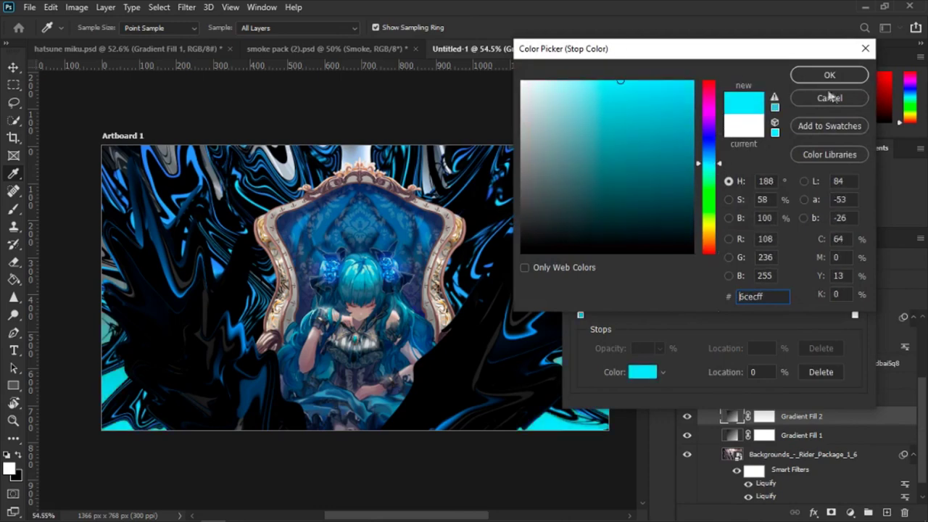
click(829, 75)
Step: Recolour the right stop and apply the cyan-to-transparent gradient as Gradient Fill 2
double_click(856, 314)
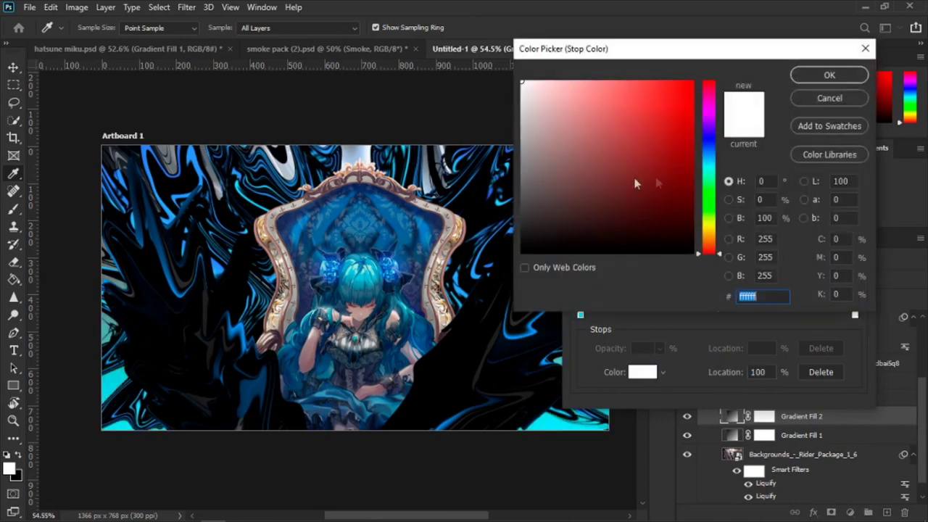
drag(596, 116, 520, 131)
click(830, 75)
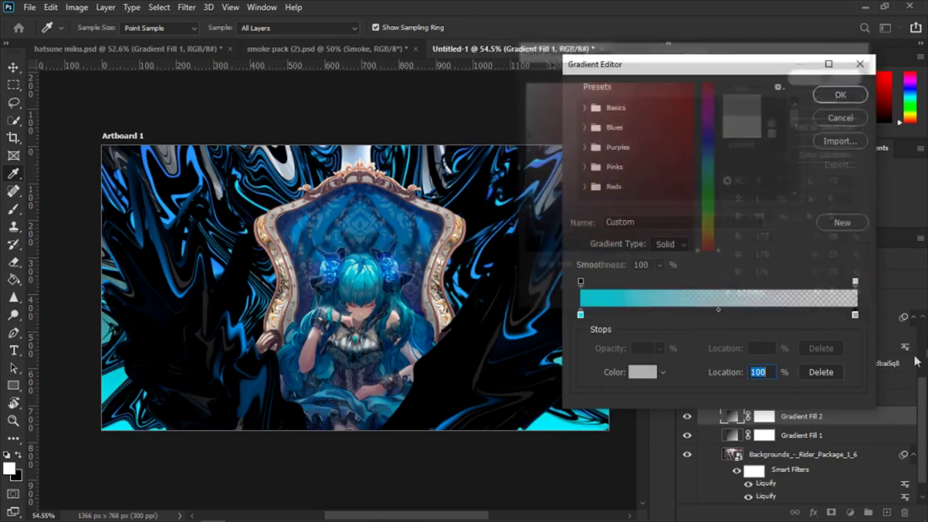
click(839, 95)
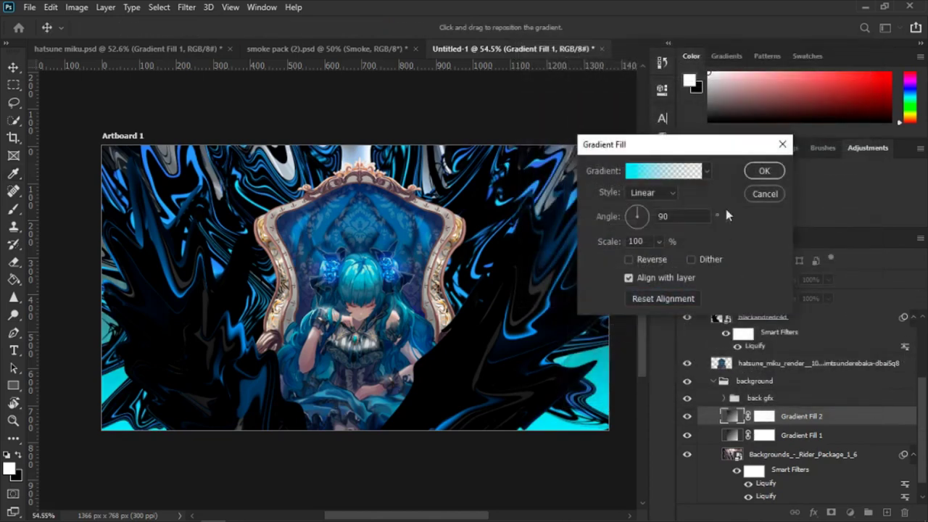
click(764, 172)
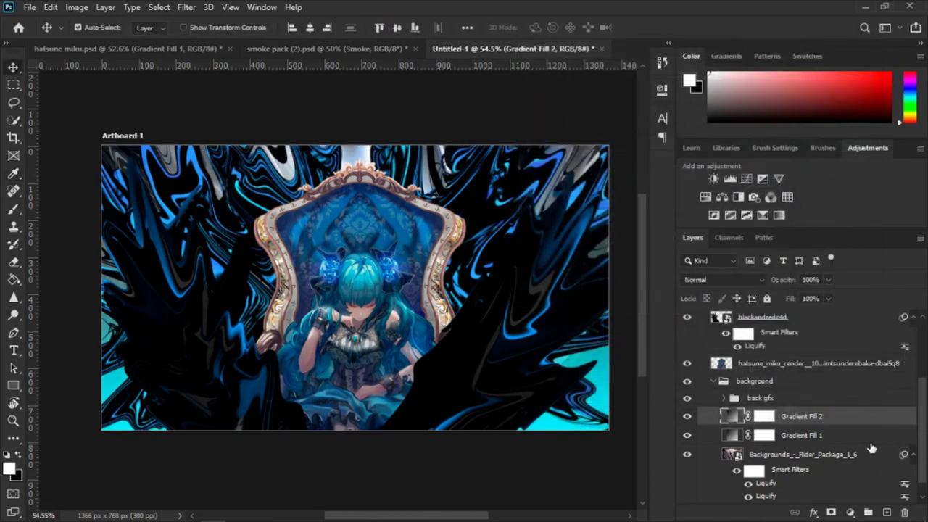
Step: Match the reference by setting Untitled-1's Gradient Fill 2 to Soft Light blend mode
click(129, 48)
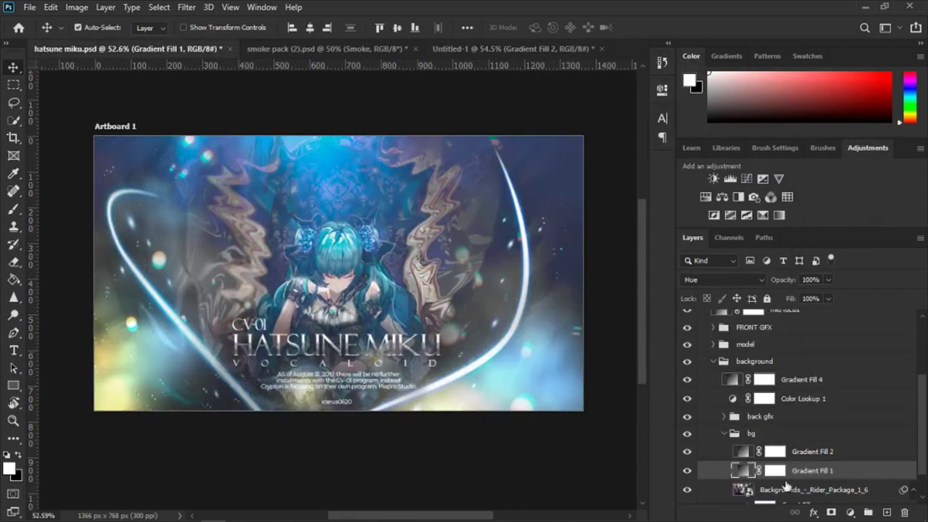
click(743, 451)
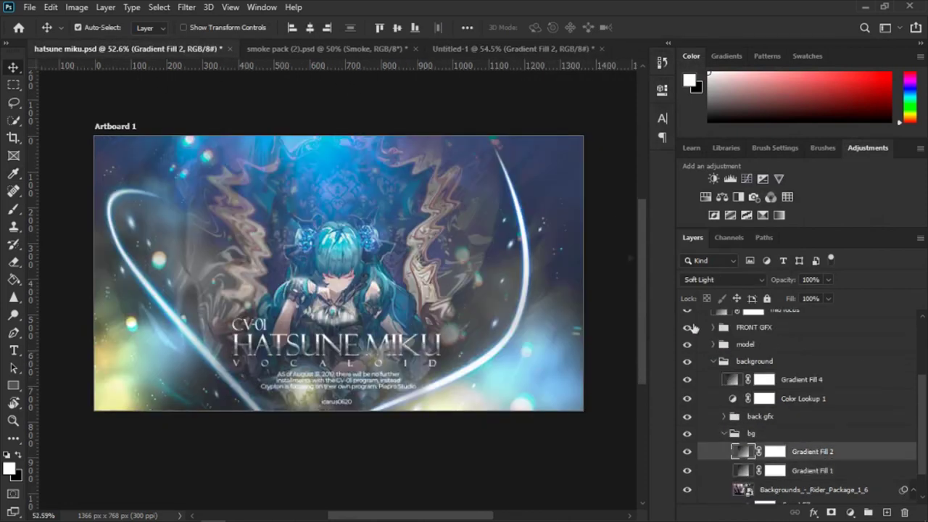
click(507, 50)
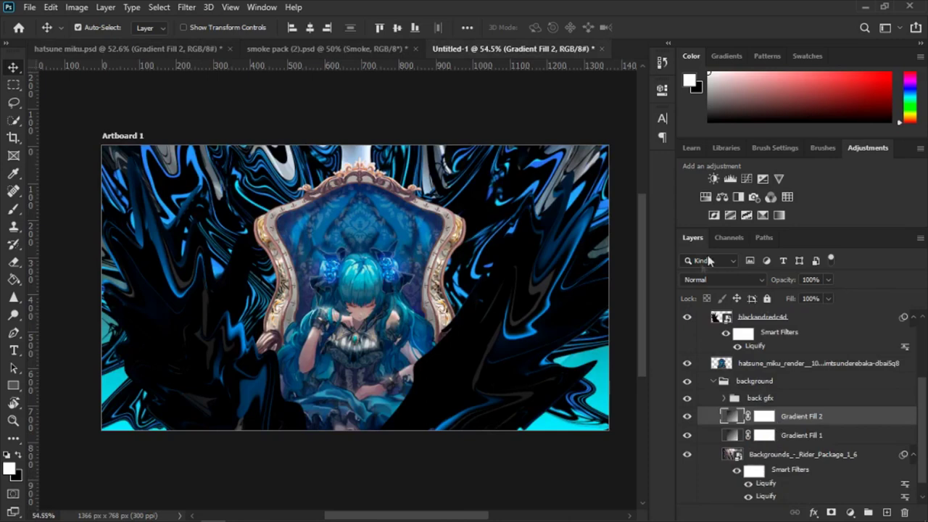
click(716, 283)
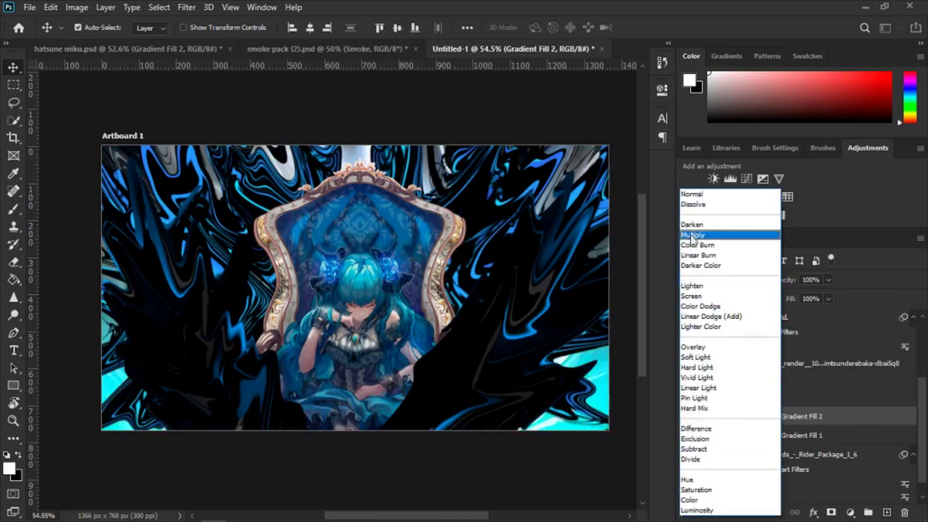
click(695, 358)
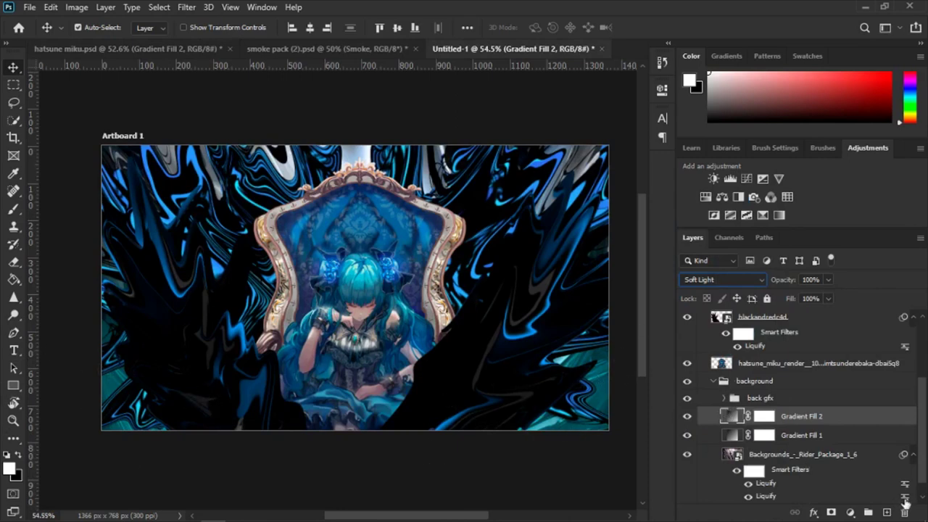
click(774, 399)
Step: Add a gradient fill layer with both gradient stops set to black 000000
click(850, 513)
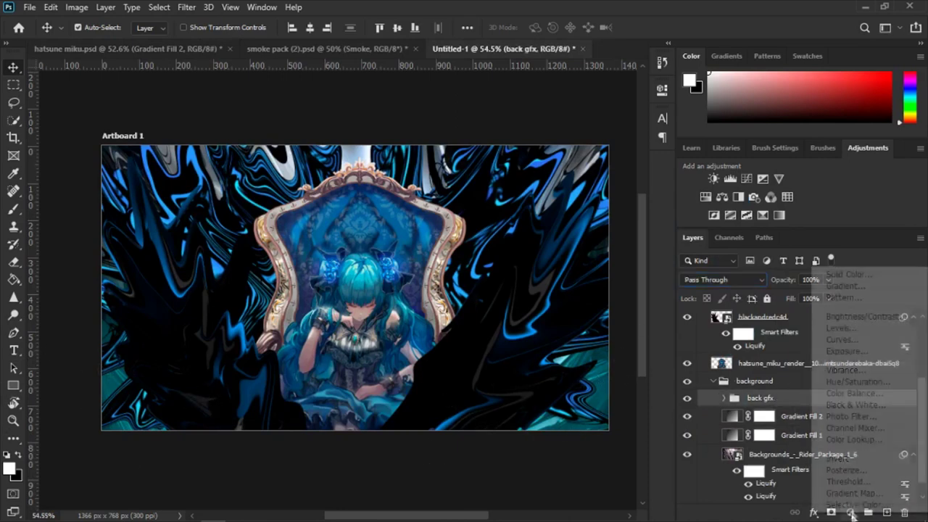
click(845, 286)
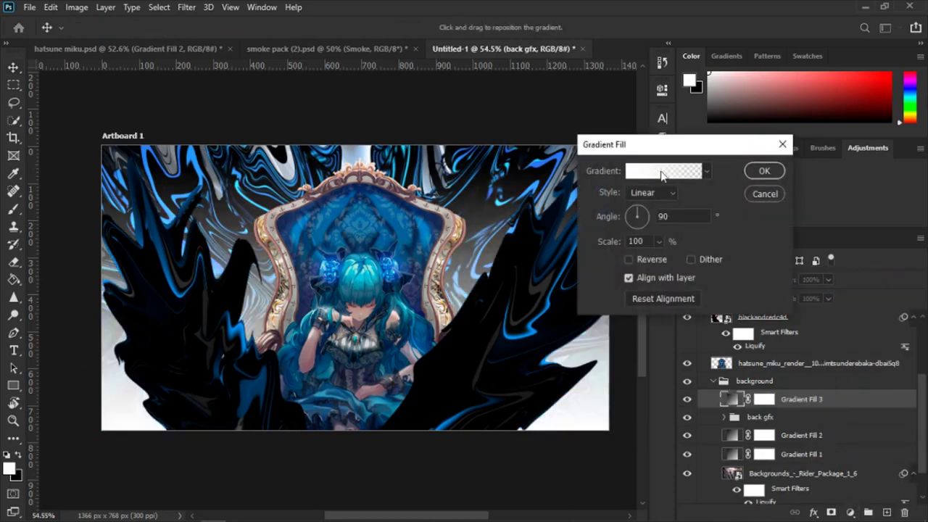
click(661, 174)
double_click(580, 314)
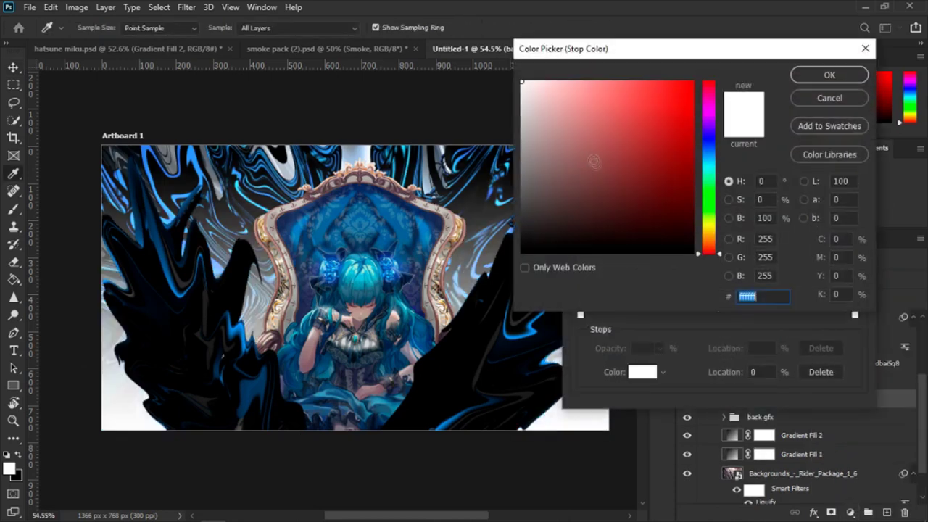
text(000000)
click(798, 79)
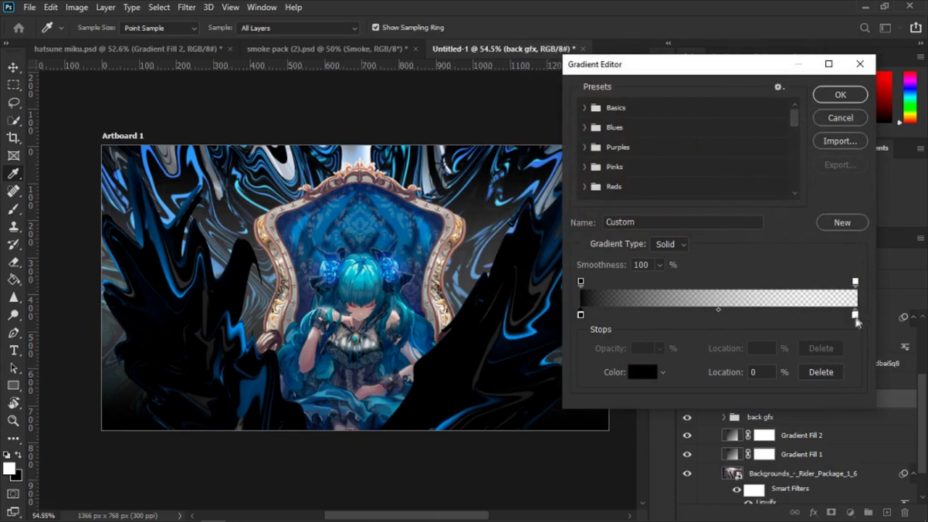
double_click(855, 317)
text(740c0c)
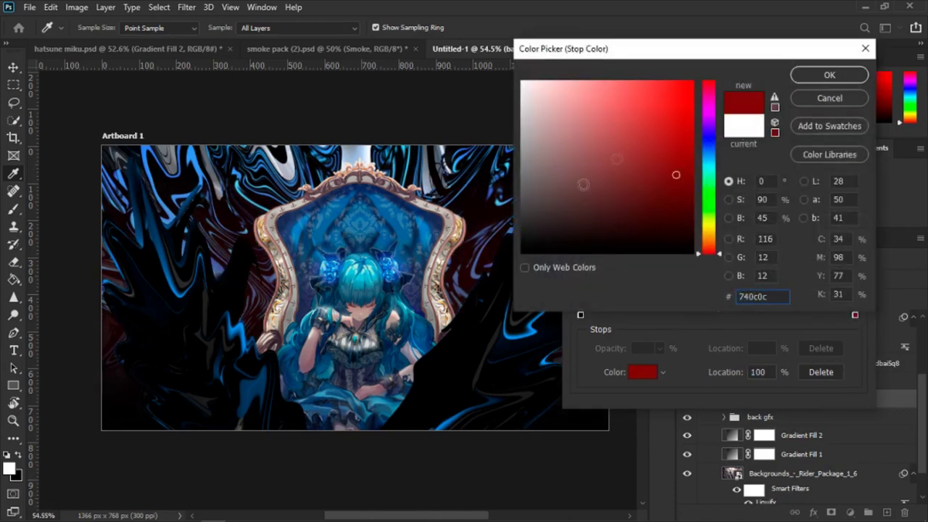
text(000000)
click(829, 74)
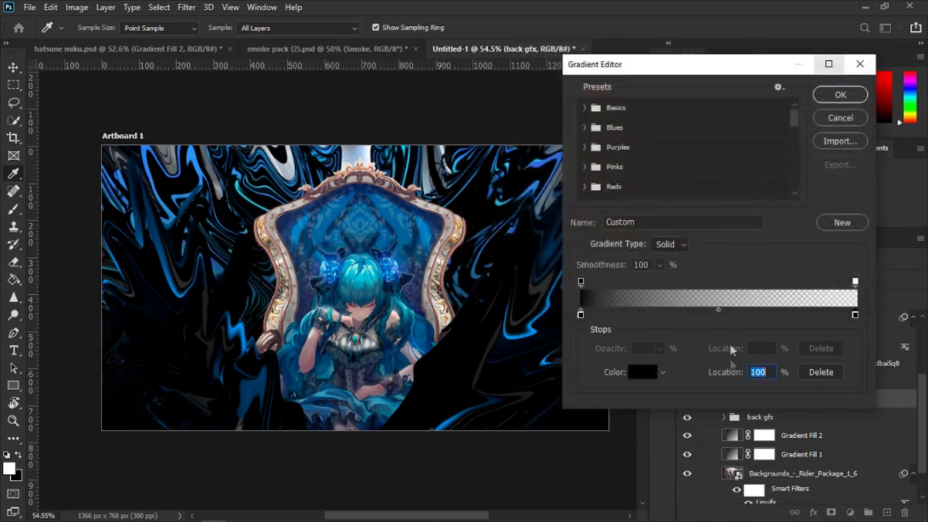
click(849, 97)
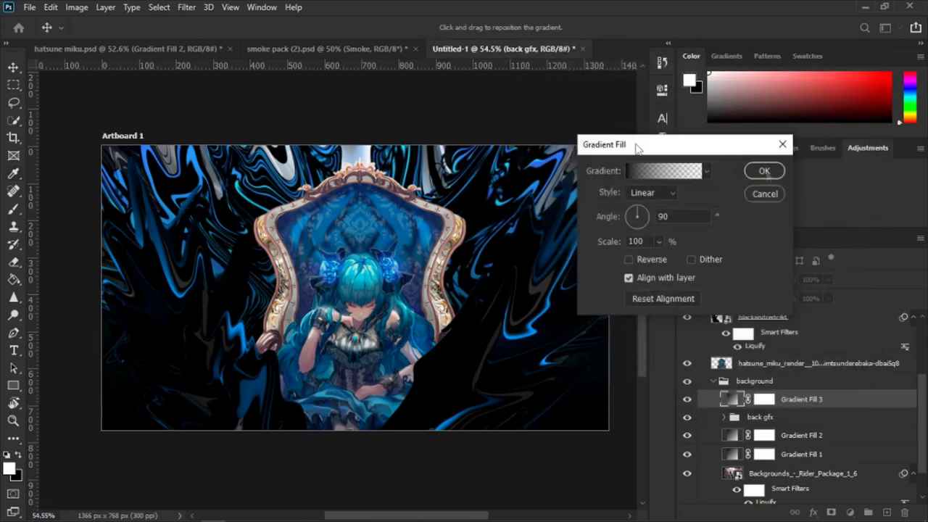
Step: Make it a reversed radial gradient at 199% scale and apply it as Gradient Fill 3
click(646, 194)
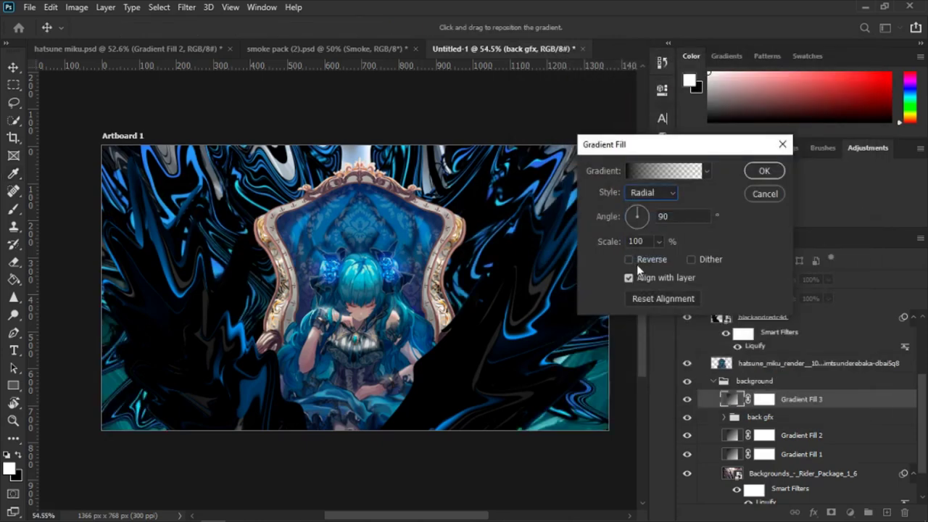
click(629, 260)
click(658, 241)
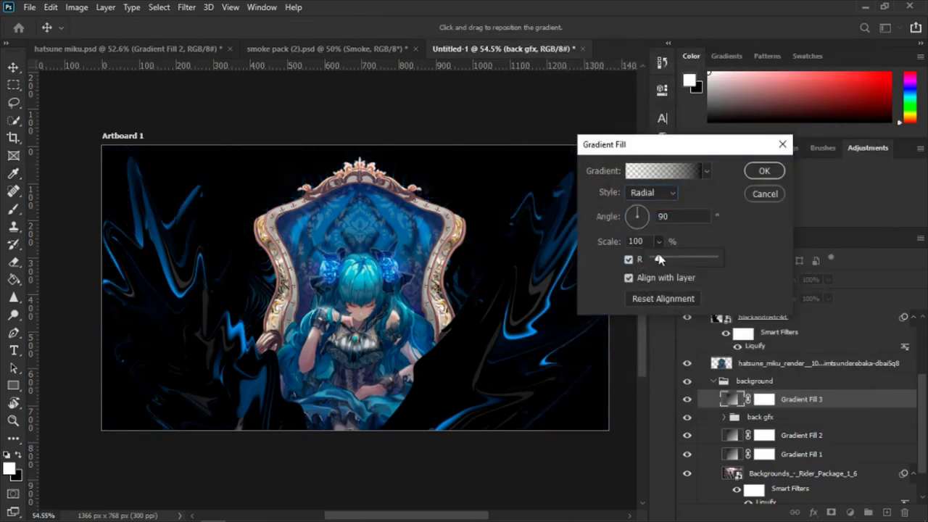
drag(658, 259, 664, 262)
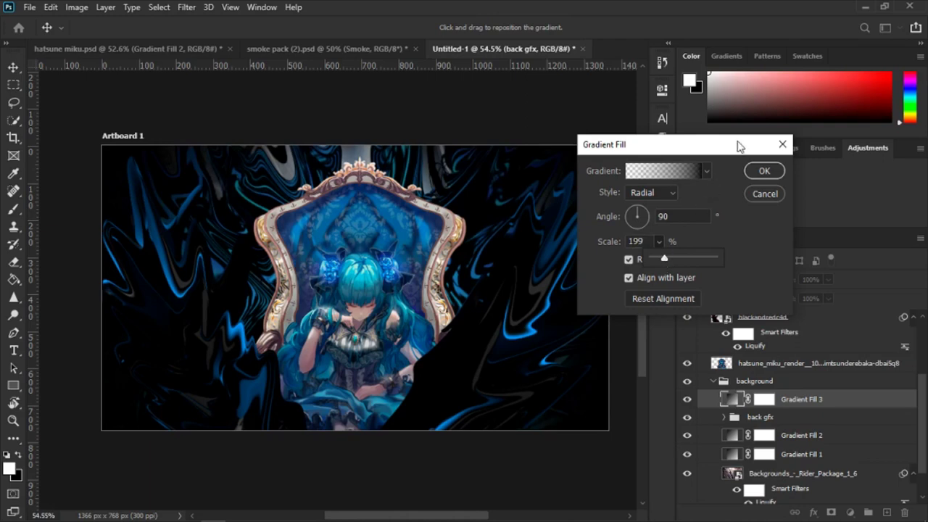
click(765, 171)
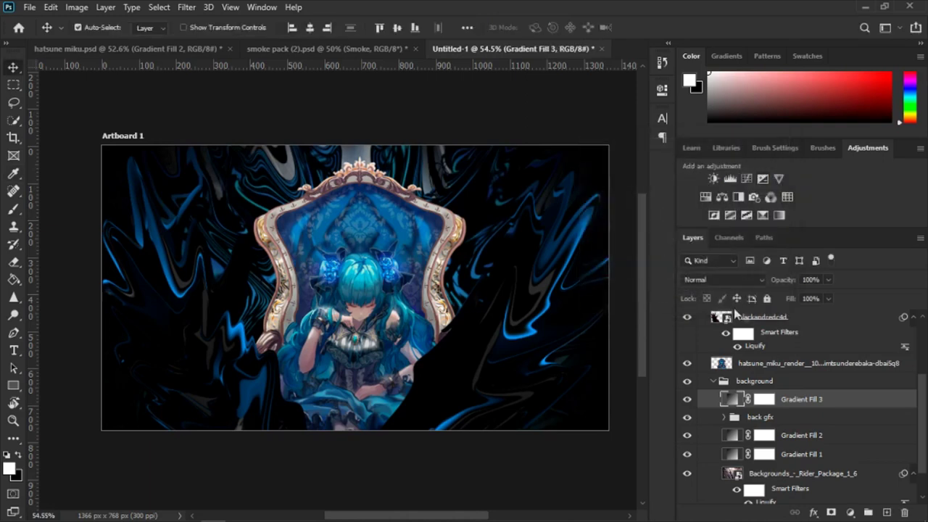
Step: Add a Color Lookup layer and preview the 3Strip, 2Strip, Candlelight and Bleach Bypass looks
click(852, 512)
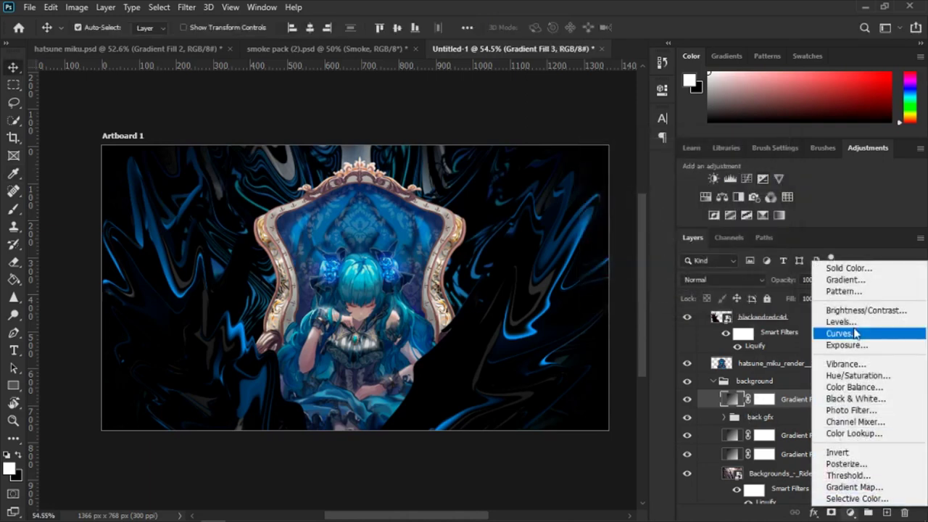
click(844, 435)
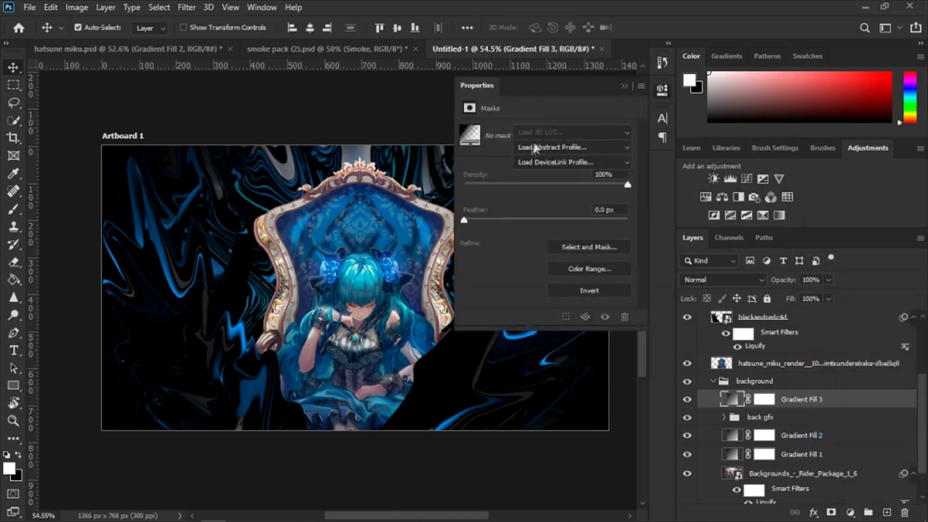
click(558, 131)
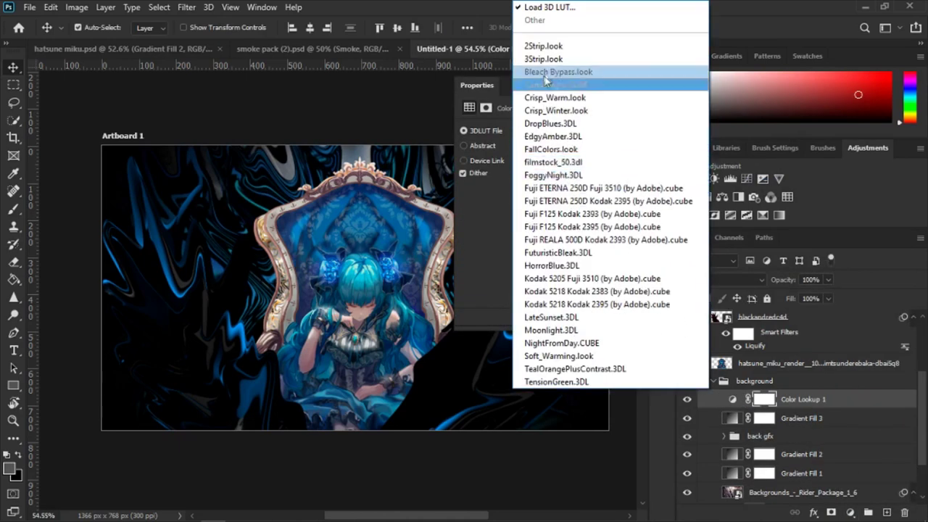
click(543, 59)
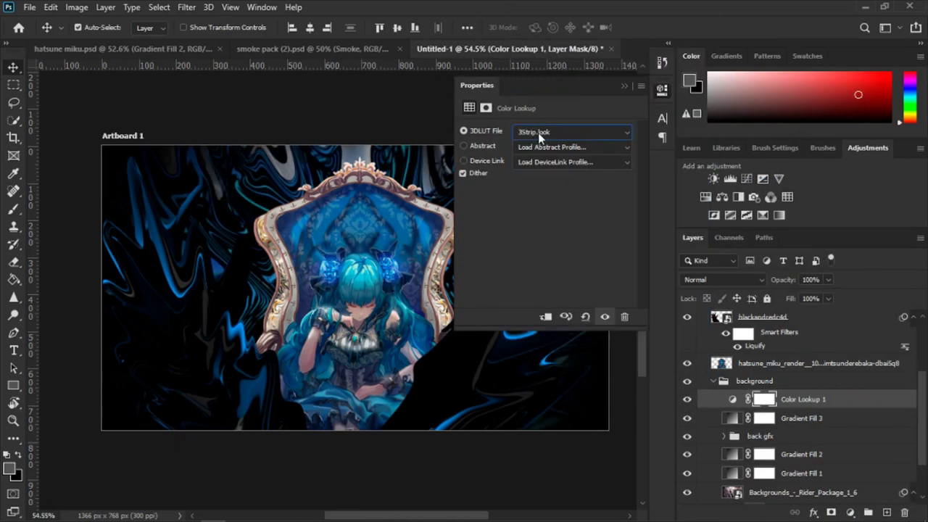
key(Up)
key(Down)
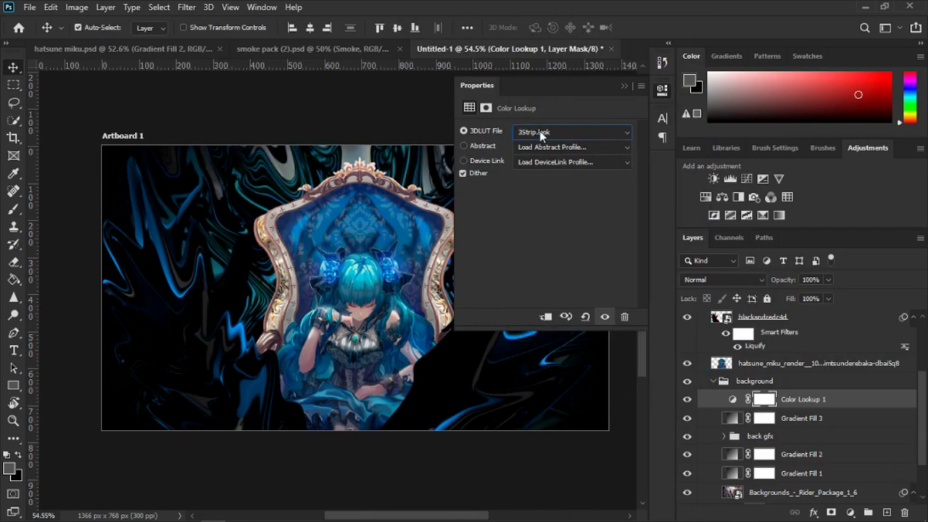
key(Down)
key(Down)
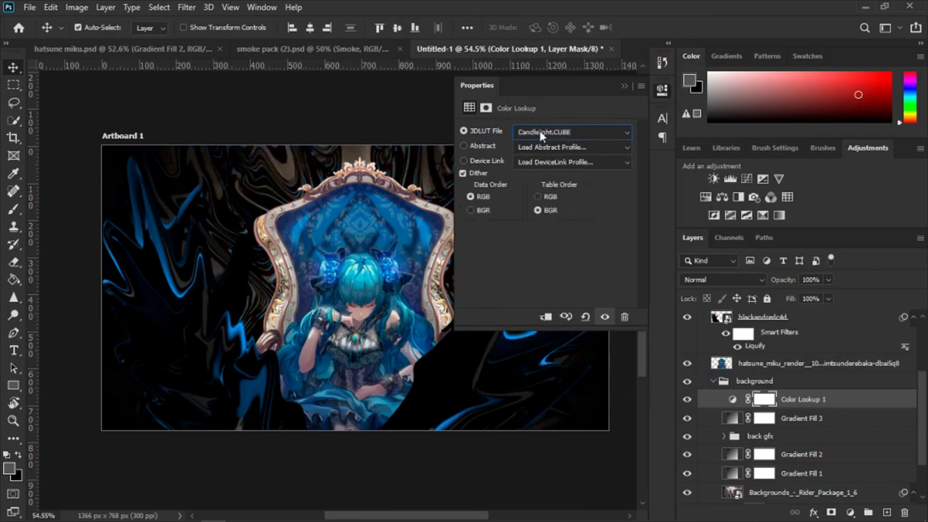
key(Up)
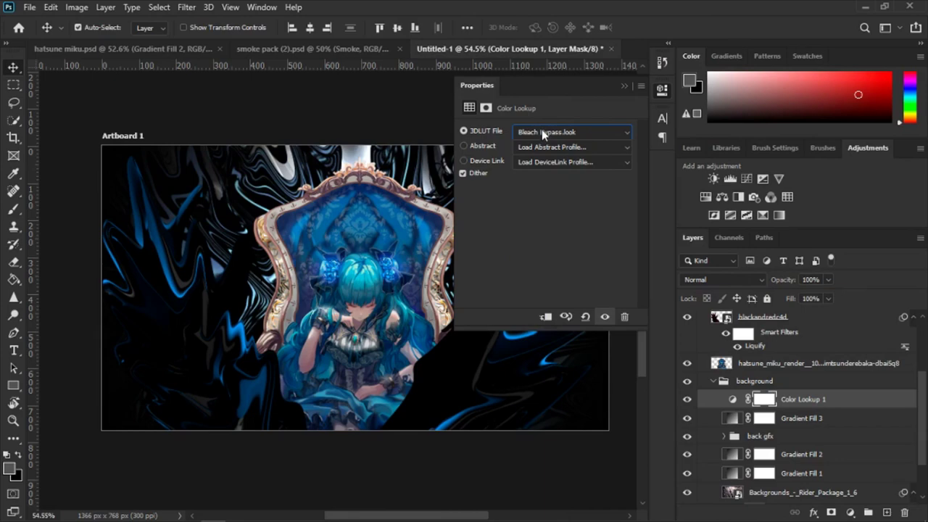
Step: Compare the Fuji, FuturisticBleak and HorrorBlue looks, then settle on 3Strip.look
click(541, 132)
click(536, 213)
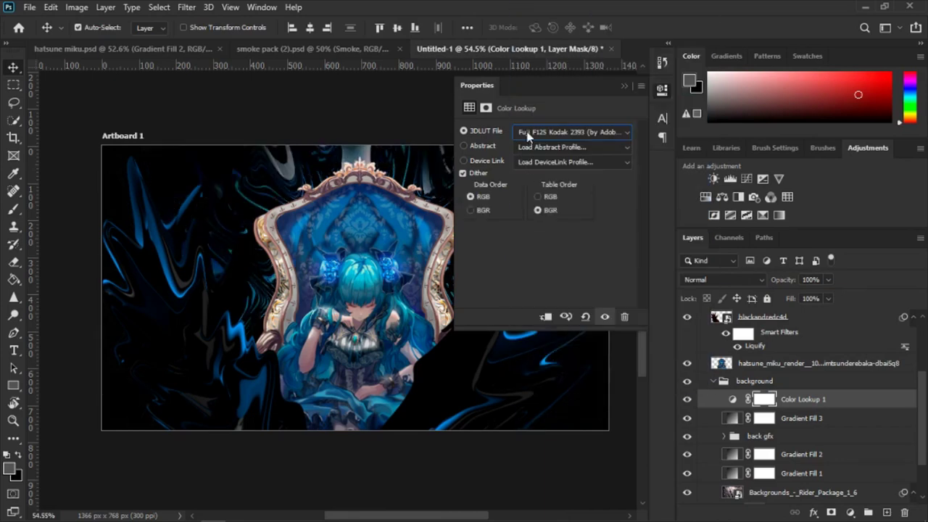
key(Up)
click(527, 130)
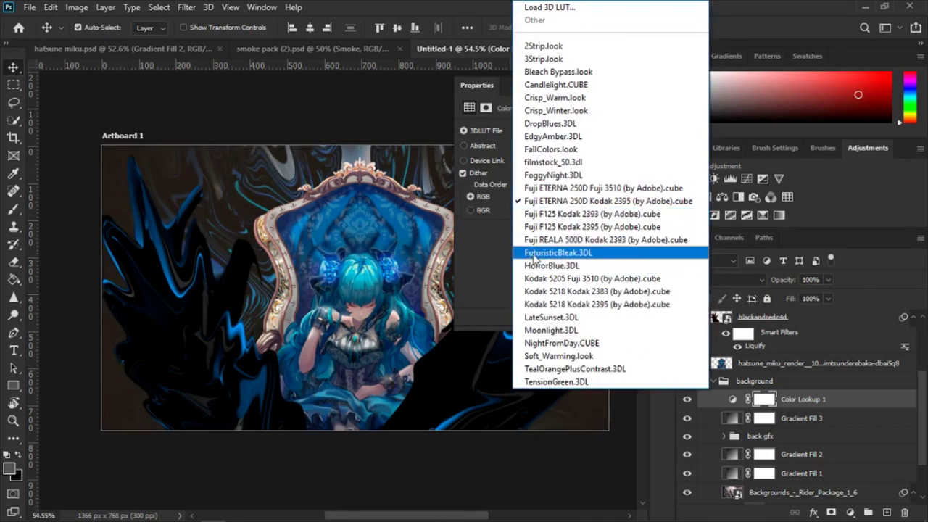
click(536, 252)
click(527, 134)
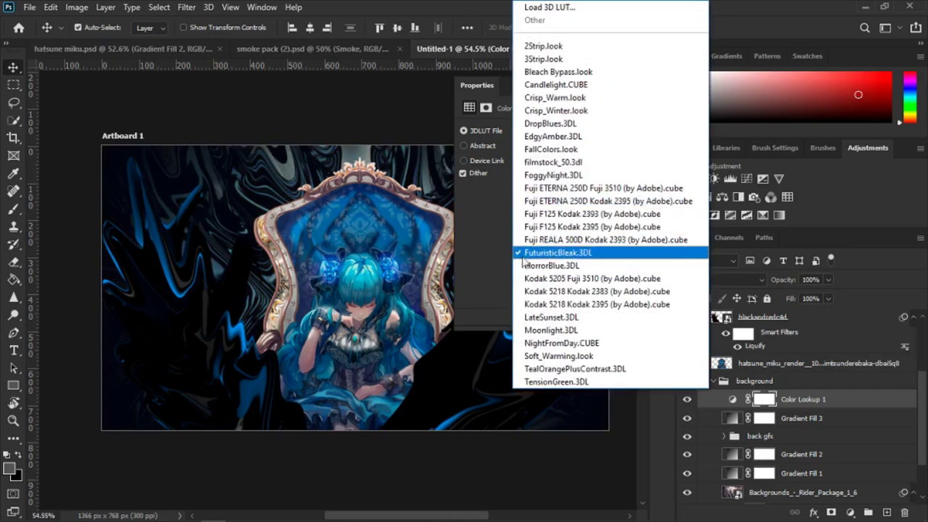
click(525, 268)
click(546, 134)
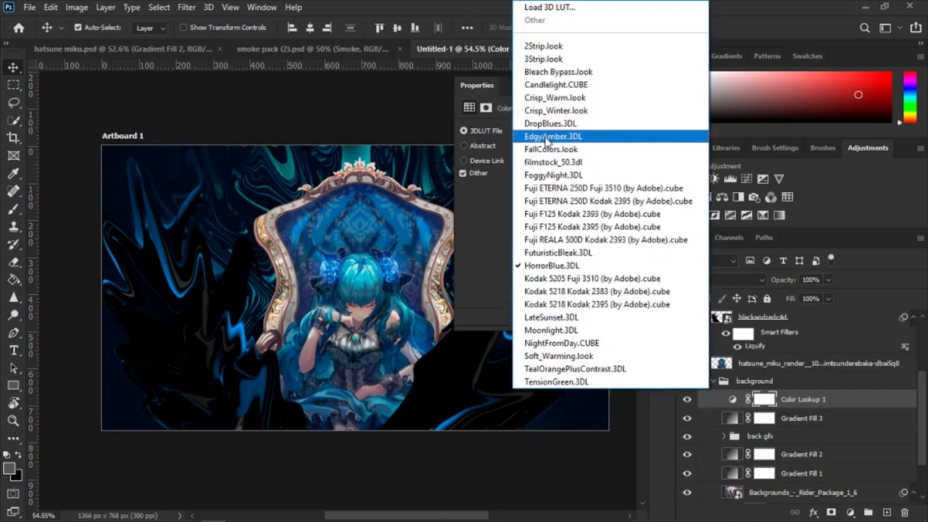
click(557, 73)
key(Up)
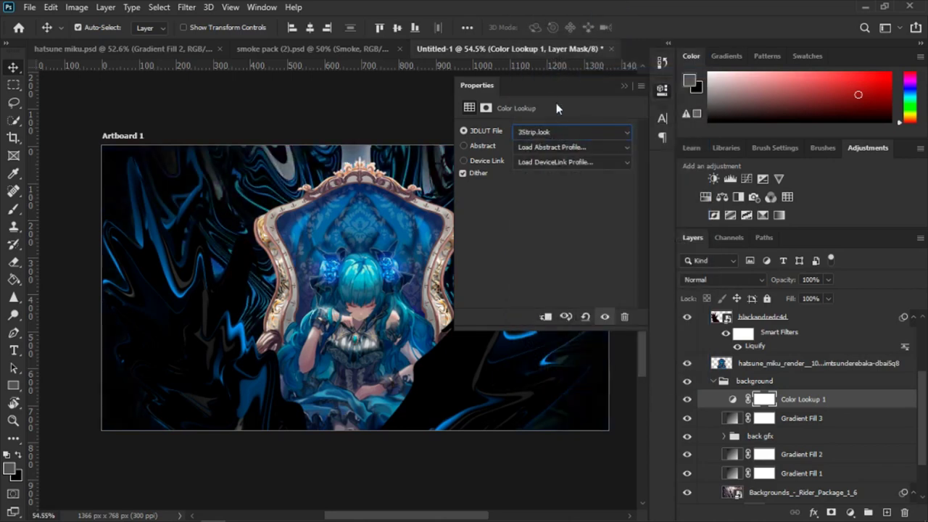
click(623, 86)
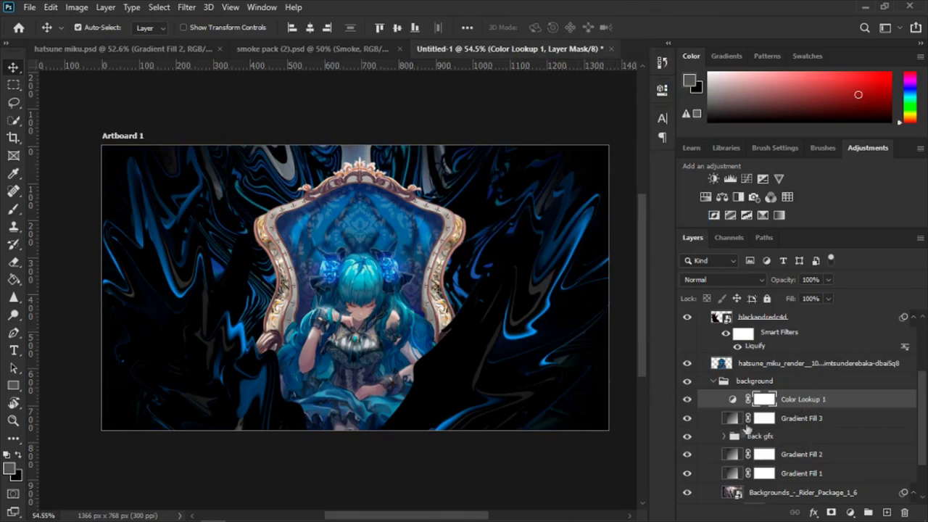
Step: In hatsune miku.psd, browse back gfx and inspect Color Lookup 1's FuturisticBleak.3DL setting
click(138, 51)
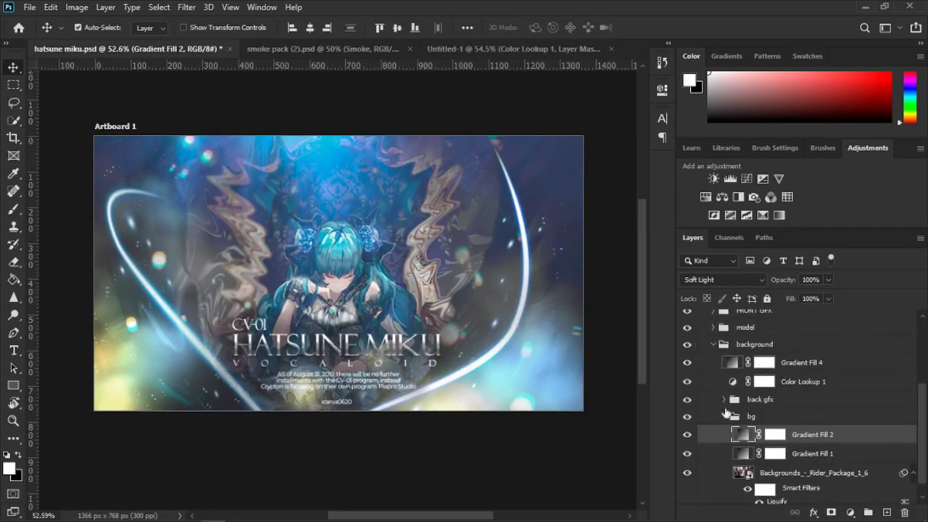
click(724, 399)
scroll(761, 415, down, 2)
scroll(760, 416, down, 3)
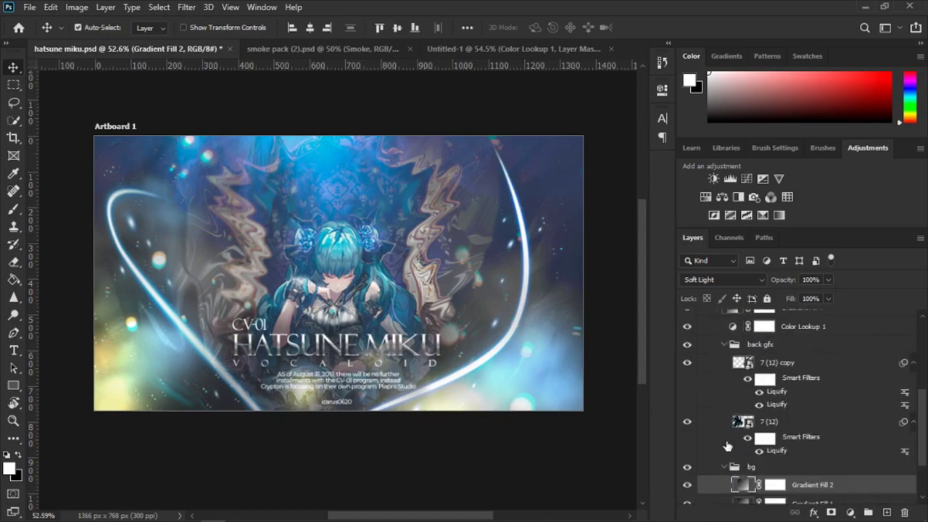
scroll(732, 421, down, 2)
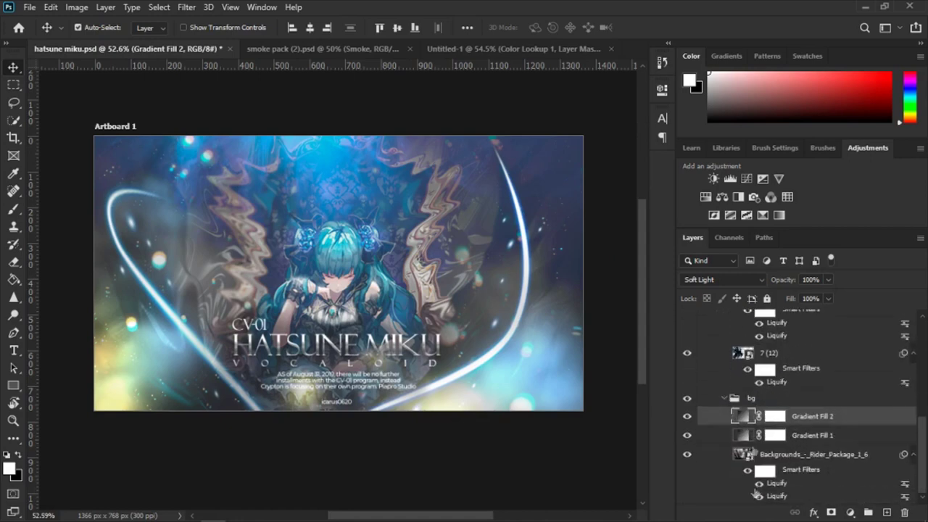
scroll(754, 435, up, 3)
click(724, 350)
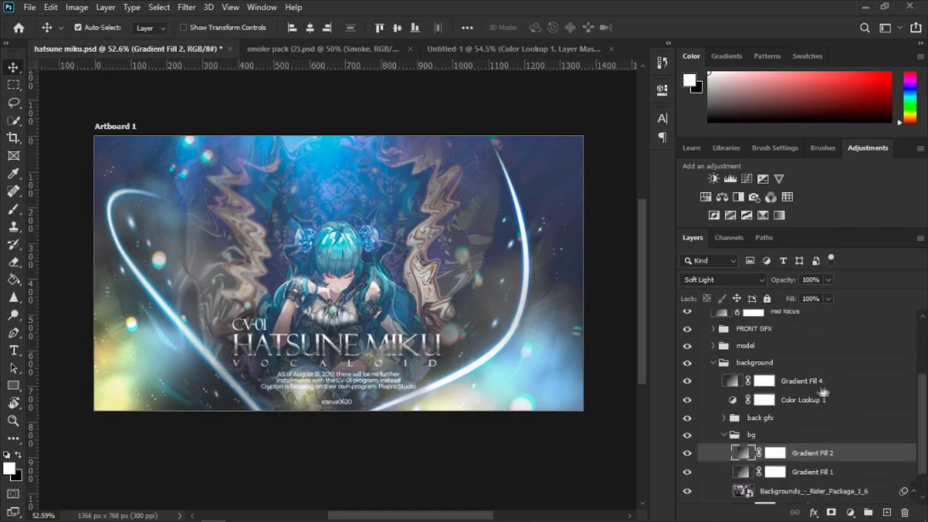
double_click(732, 400)
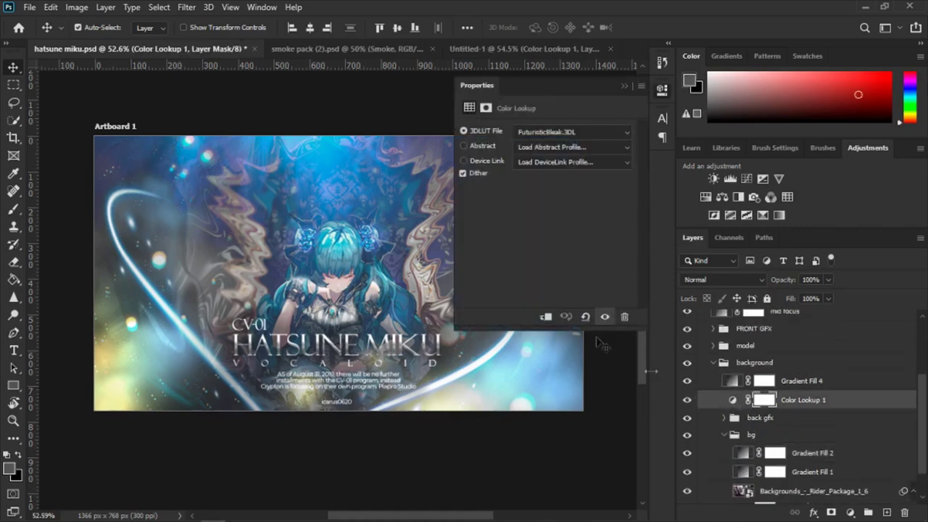
click(624, 87)
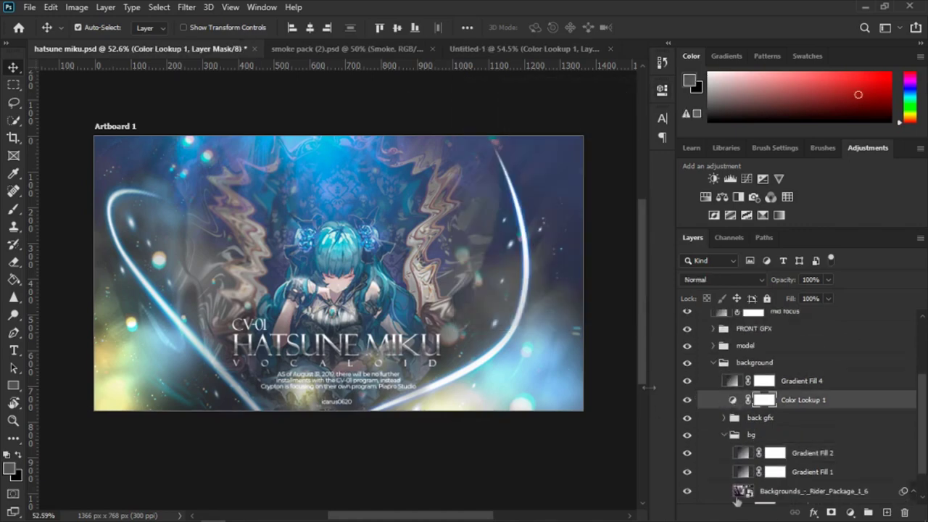
Step: Inspect Gradient Fill 4's reversed radial 210% gradient, then collapse the background group
click(731, 366)
click(730, 381)
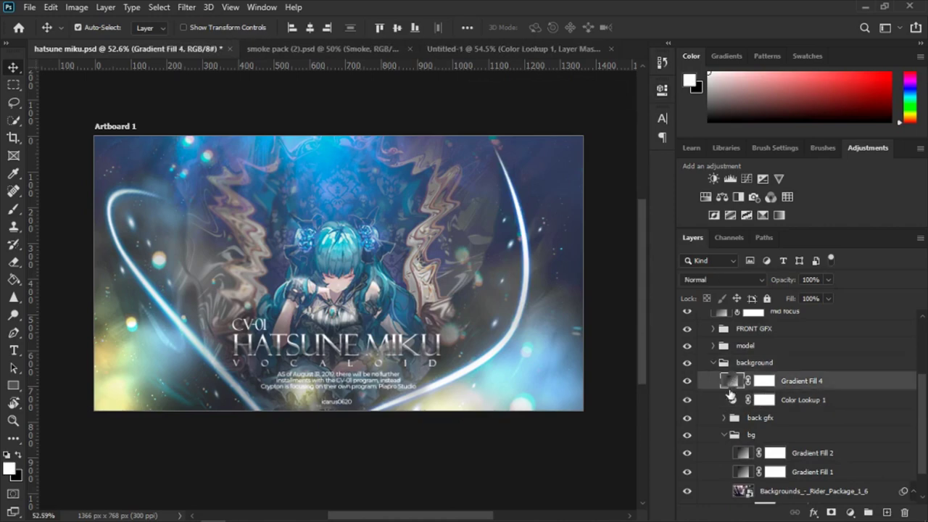
double_click(731, 383)
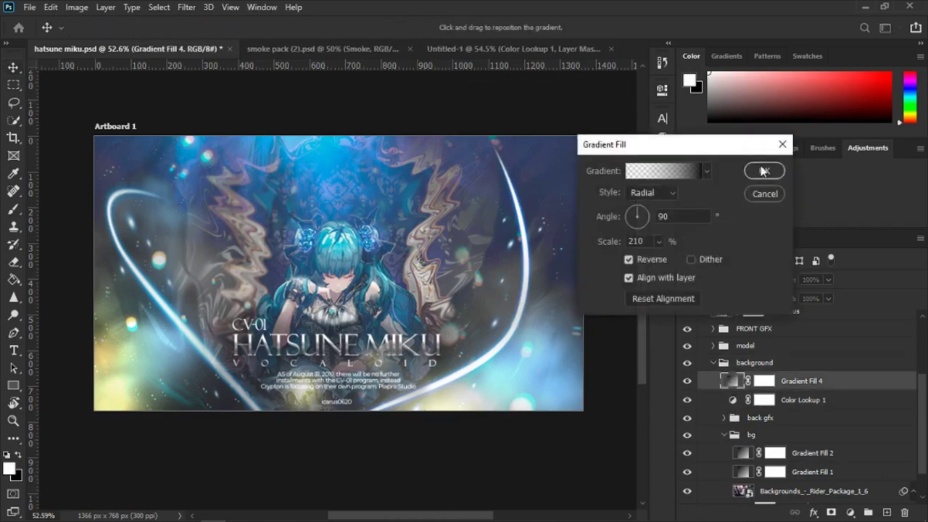
click(764, 169)
click(712, 365)
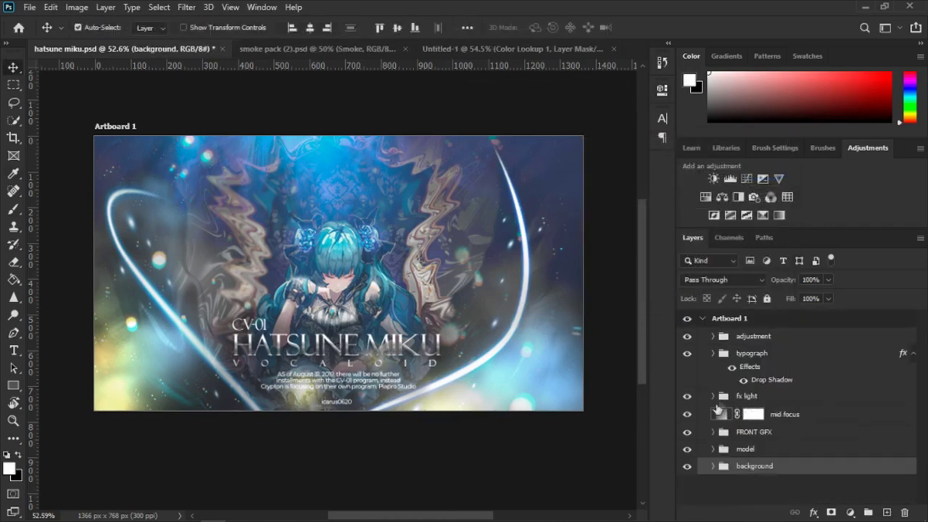
Step: Return to Untitled-1 and collapse its background group in the Layers panel
click(509, 47)
scroll(690, 441, up, 1)
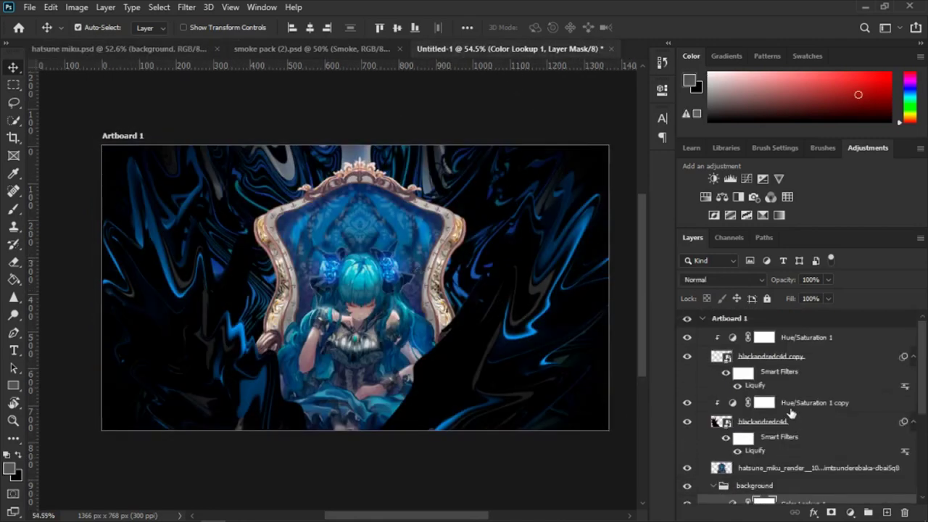
scroll(699, 439, down, 3)
click(717, 431)
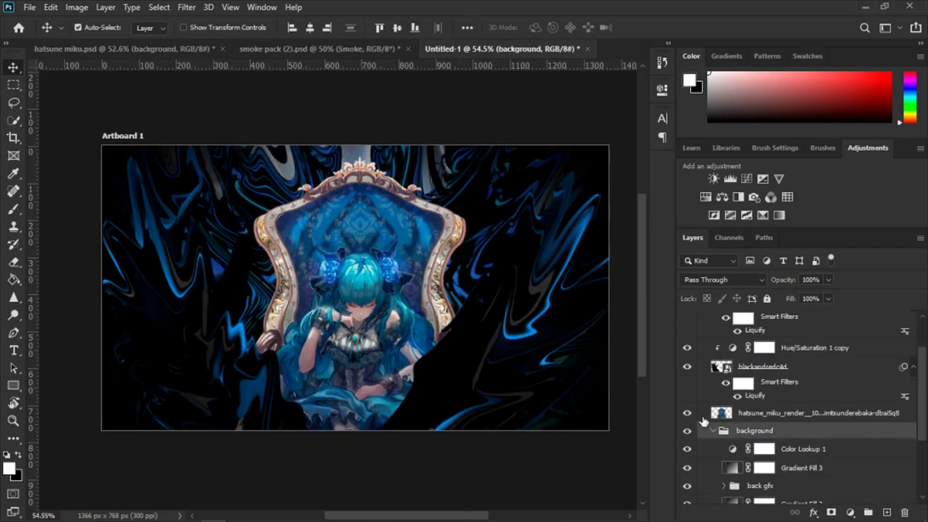
click(714, 432)
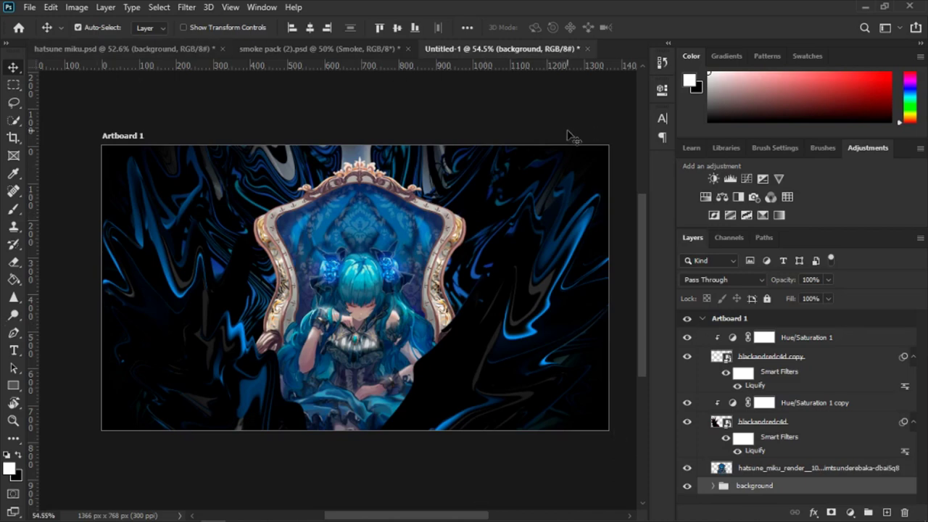
scroll(471, 298, down, 2)
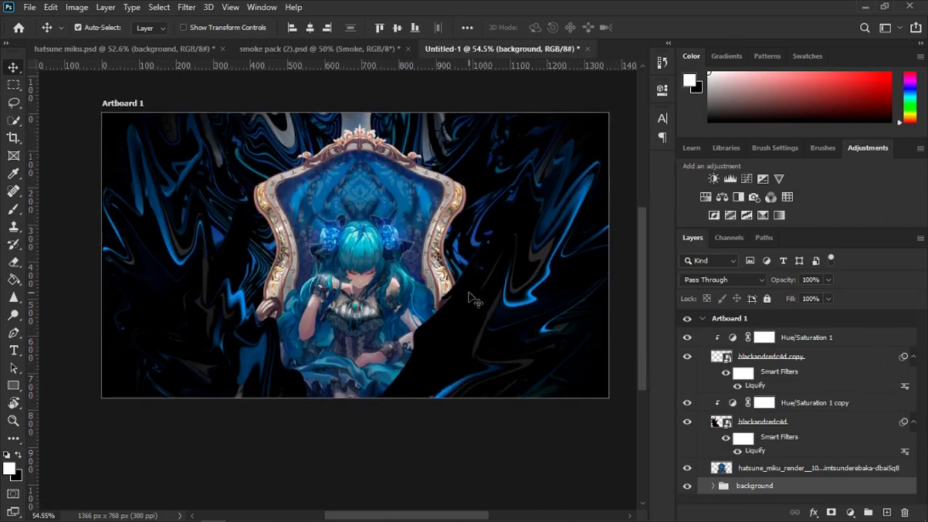
scroll(471, 299, up, 3)
scroll(449, 261, down, 2)
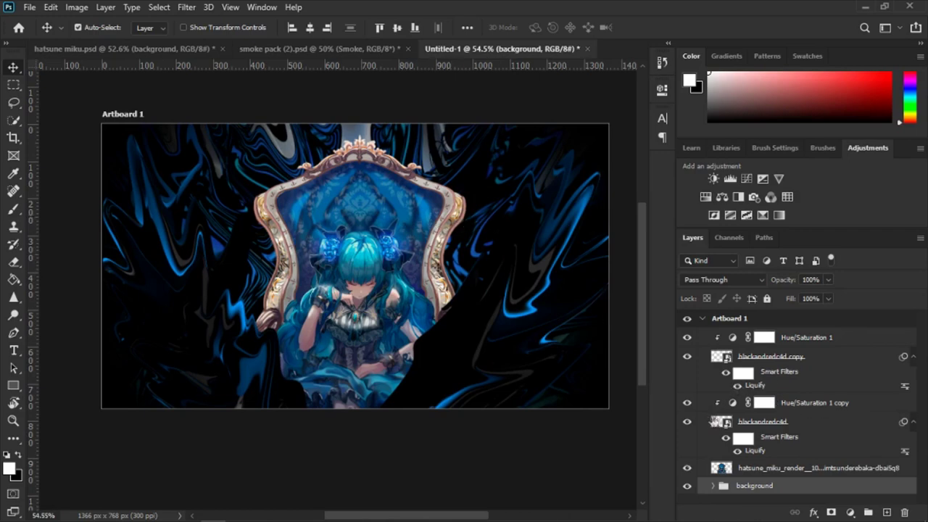
Step: Group the Hue/Saturation 1 through blackandredc4d layers and name the group 'front gfx'
click(770, 420)
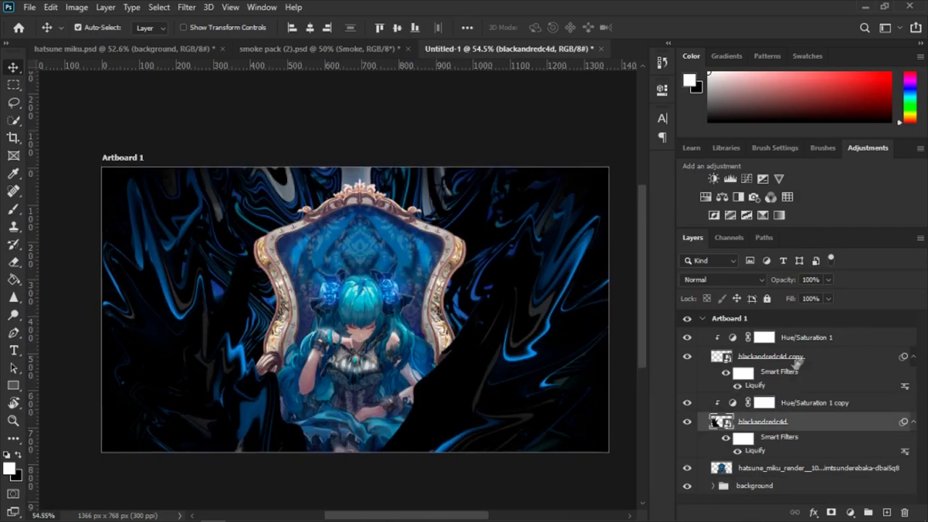
shift+click(807, 341)
key(ctrl+g)
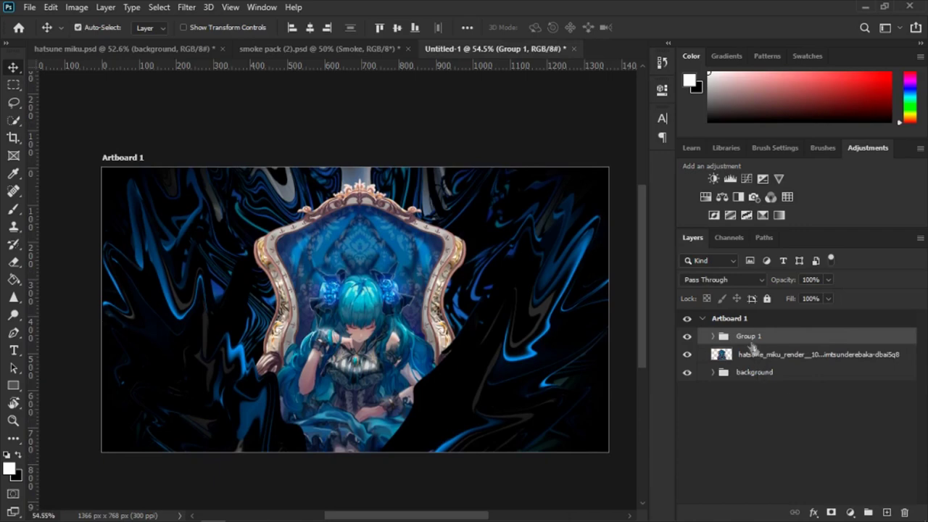
key(ctrl+z)
key(ctrl+shift+z)
double_click(746, 336)
key(ctrl+shift+g)
key(ctrl+g)
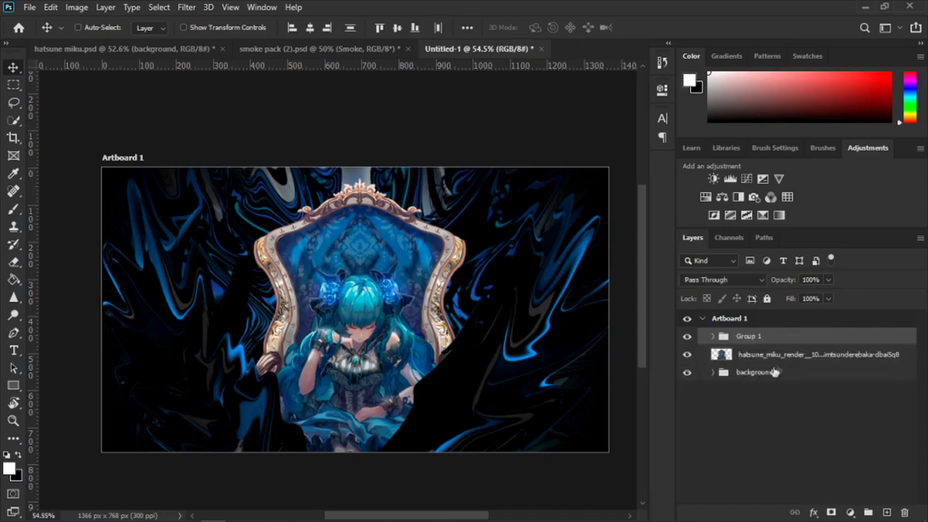
double_click(747, 336)
text(fr)
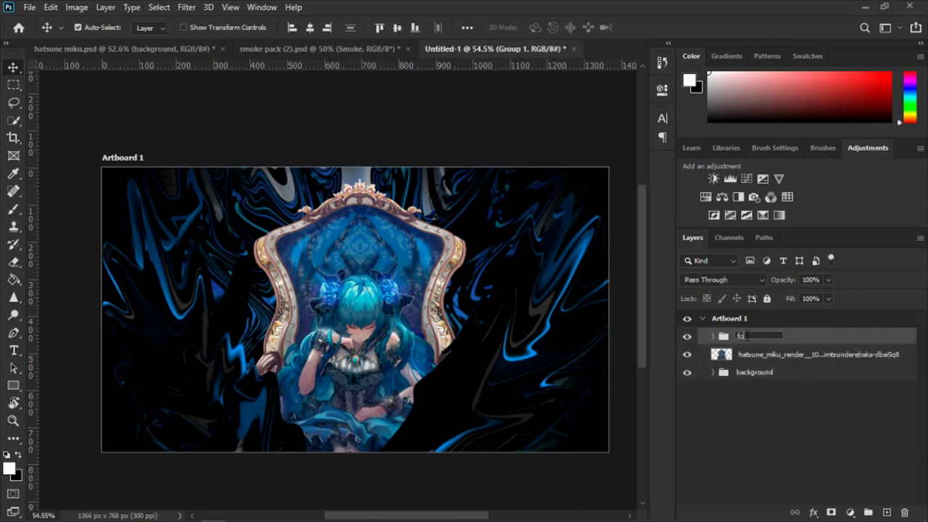
text(ont gfx)
key(Return)
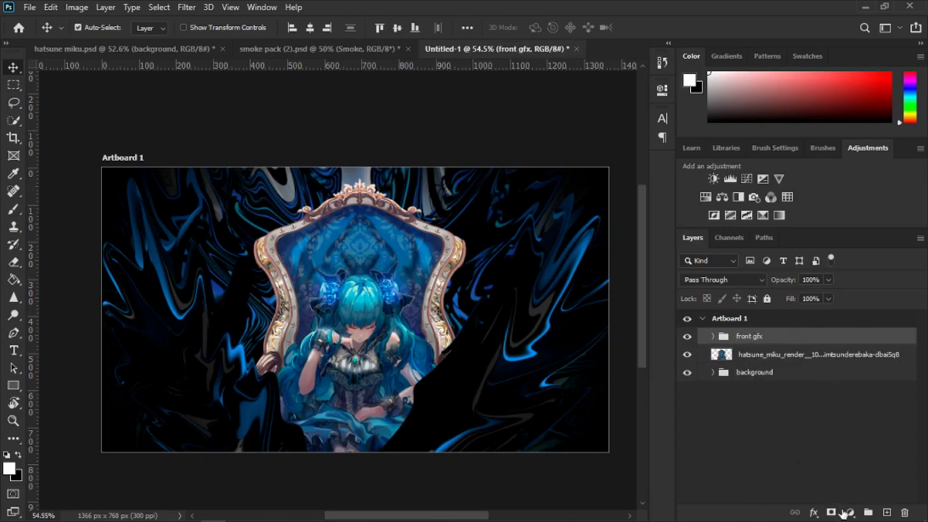
click(844, 513)
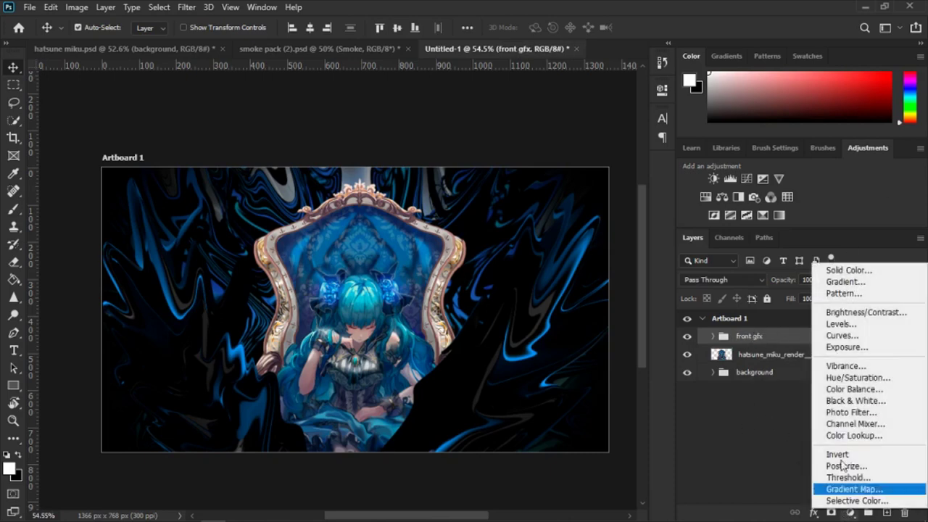
click(845, 281)
click(662, 169)
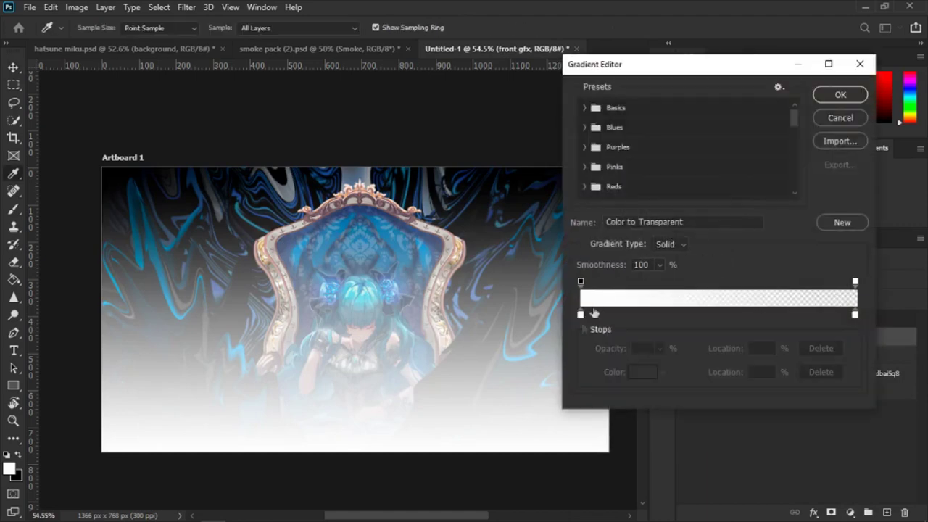
click(830, 123)
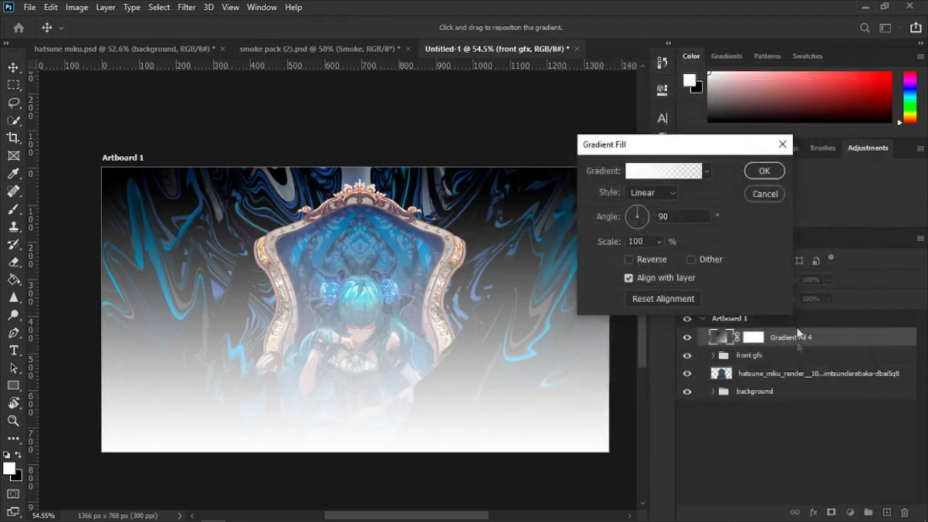
click(761, 192)
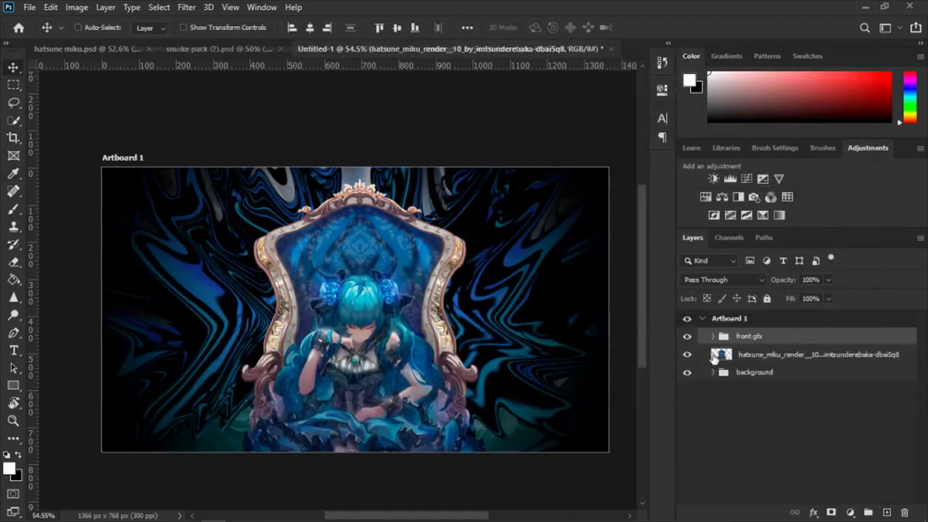
click(712, 372)
scroll(746, 384, down, 3)
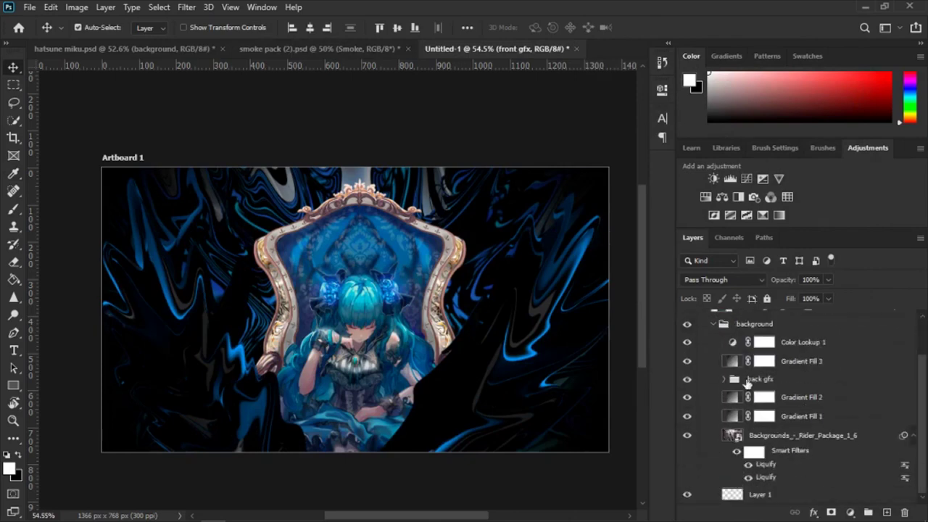
click(687, 378)
click(687, 378)
click(783, 362)
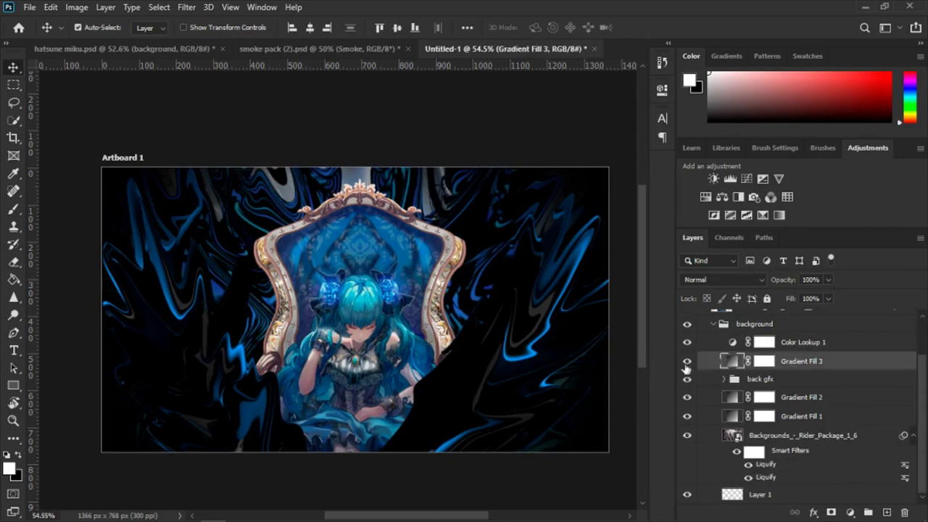
click(687, 361)
click(687, 361)
Step: Move Gradient Fill 3 above Color Lookup 1 and rename it 'mid focus'
drag(813, 363, 812, 340)
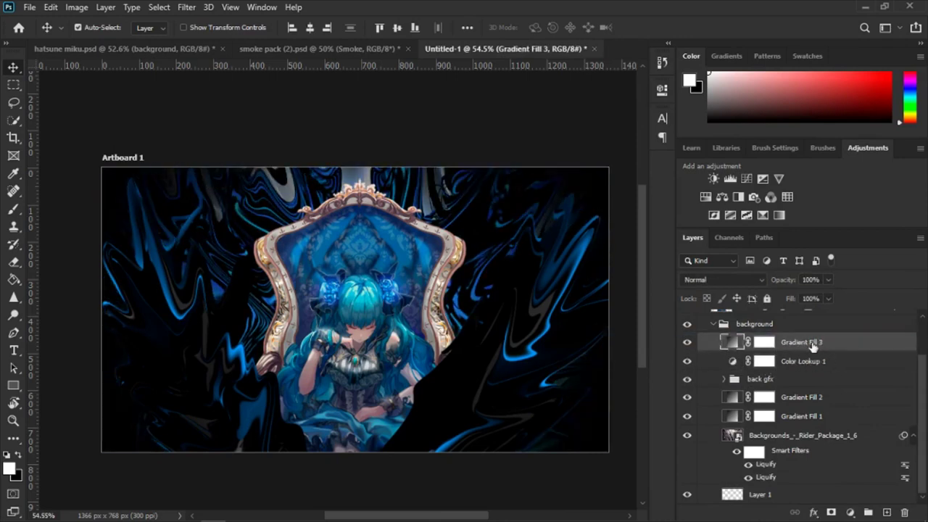
double_click(802, 341)
text(mid focus)
key(Return)
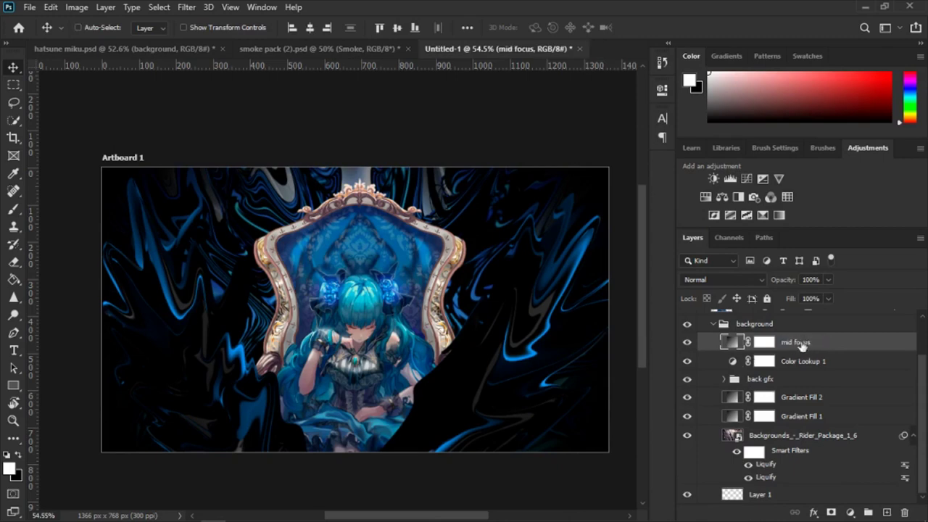
Step: Paste a copy of mid focus above the front gfx group at the top of the stack
key(alt+bracketright)
scroll(801, 340, up, 2)
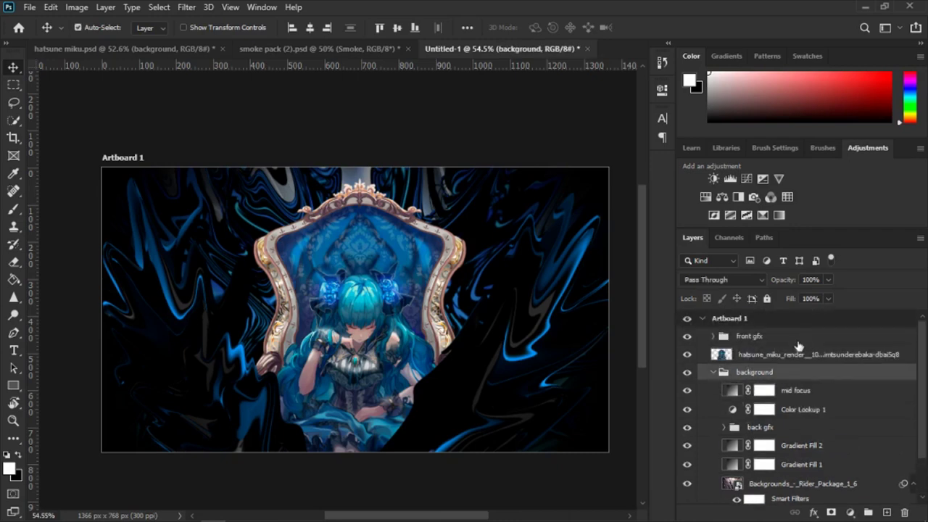
click(802, 336)
key(ctrl+v)
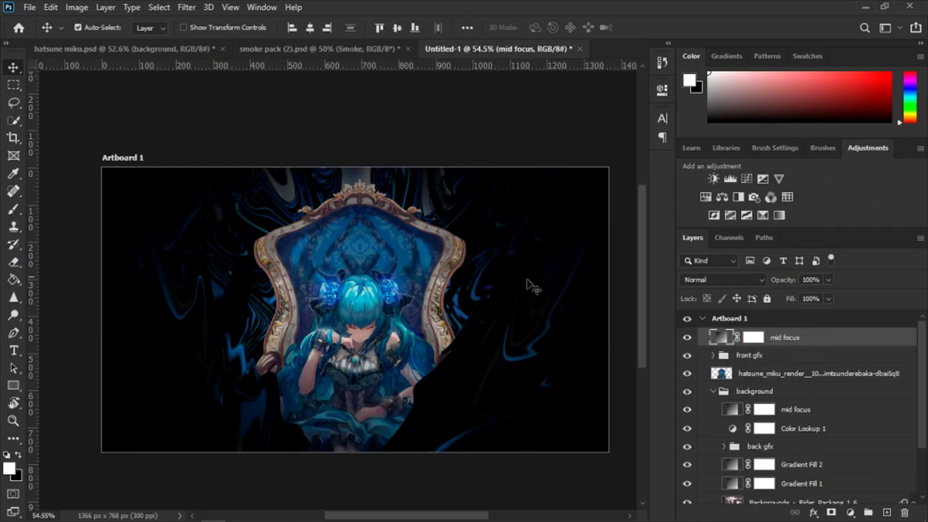
click(795, 376)
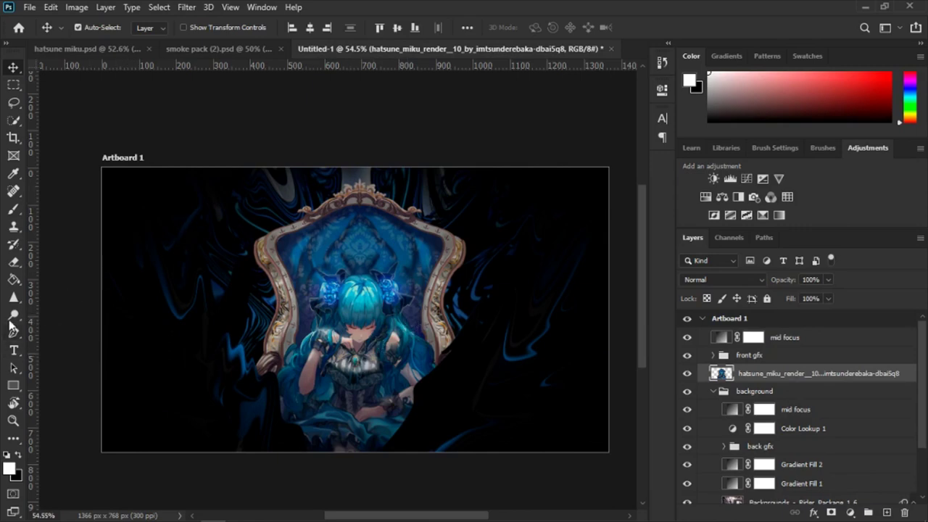
Step: Switch to the Dodge tool with Range Midtones and Exposure 50%
drag(13, 316, 57, 318)
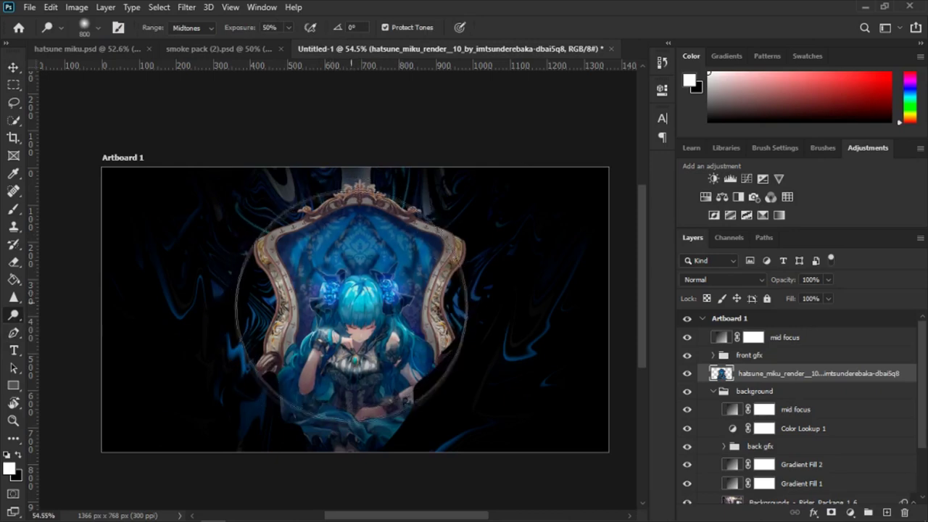
scroll(564, 241, up, 1)
scroll(379, 311, down, 1)
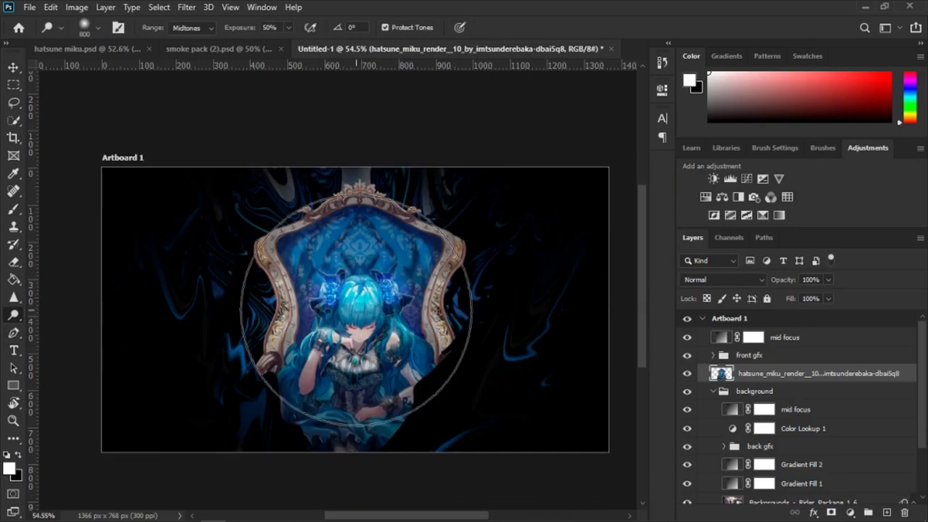
scroll(497, 218, down, 1)
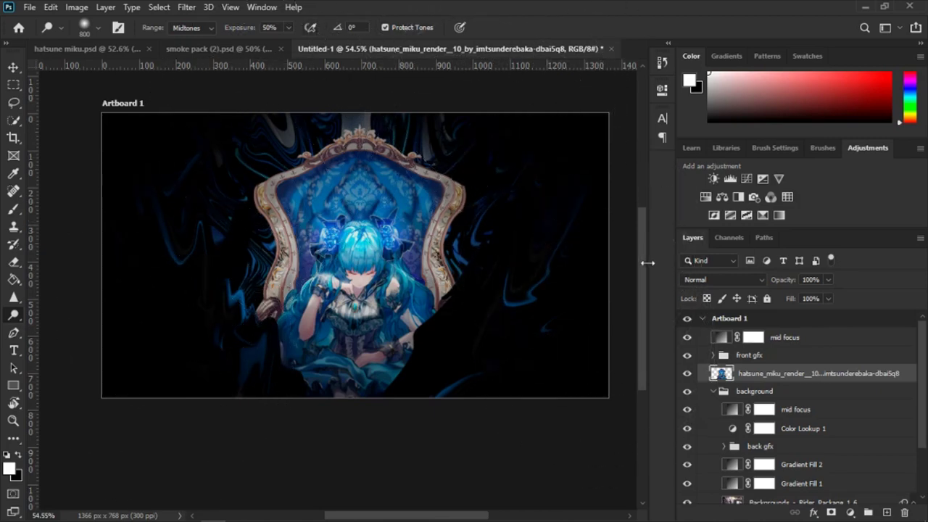
Step: In hatsune miku.psd, expand the model and fx light groups
click(93, 48)
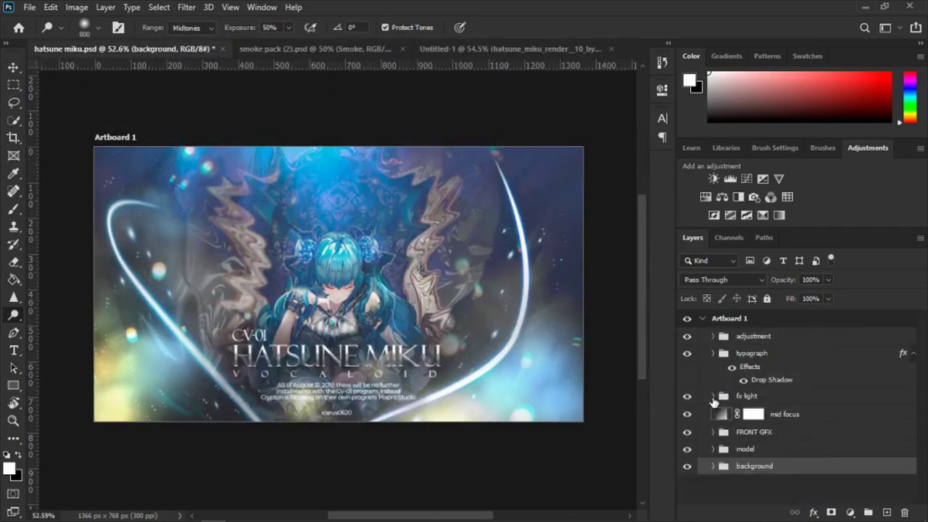
click(711, 450)
click(712, 450)
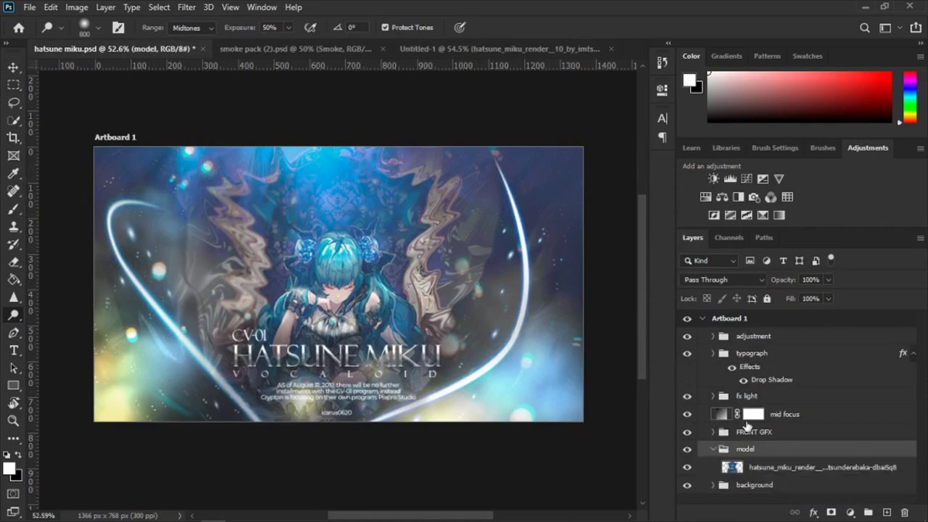
click(712, 396)
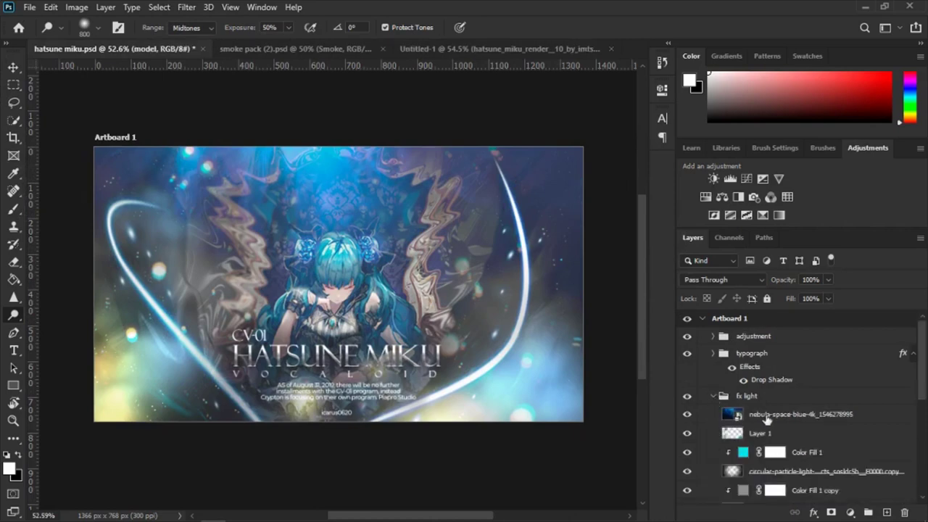
Step: Toggle the nebula-space-blue layer's visibility to compare, then switch to File Explorer
click(767, 417)
scroll(775, 412, down, 1)
click(725, 396)
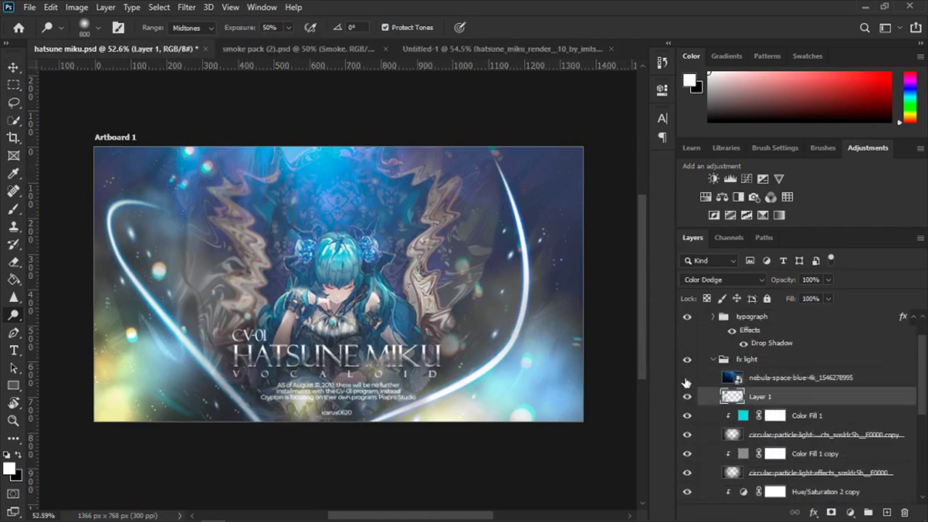
click(686, 377)
click(687, 376)
scroll(774, 406, up, 1)
click(769, 414)
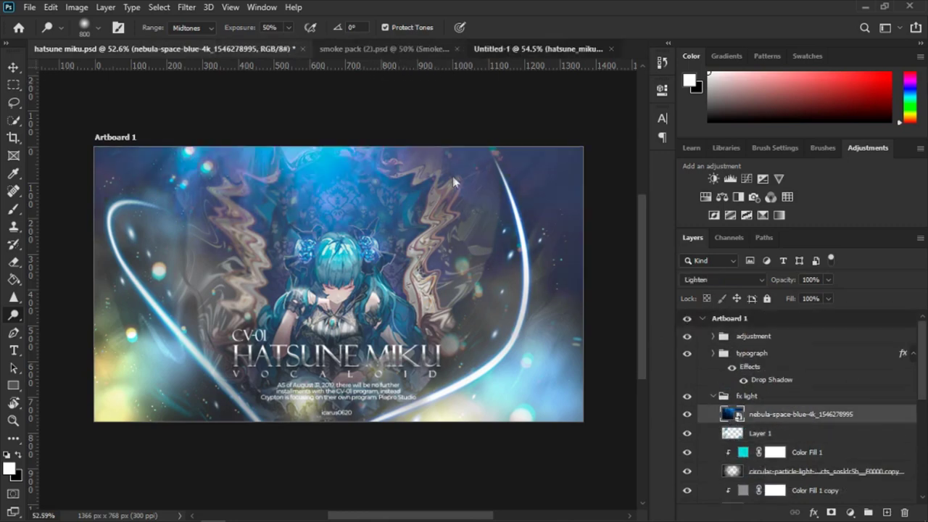
click(513, 50)
key(alt+Tab)
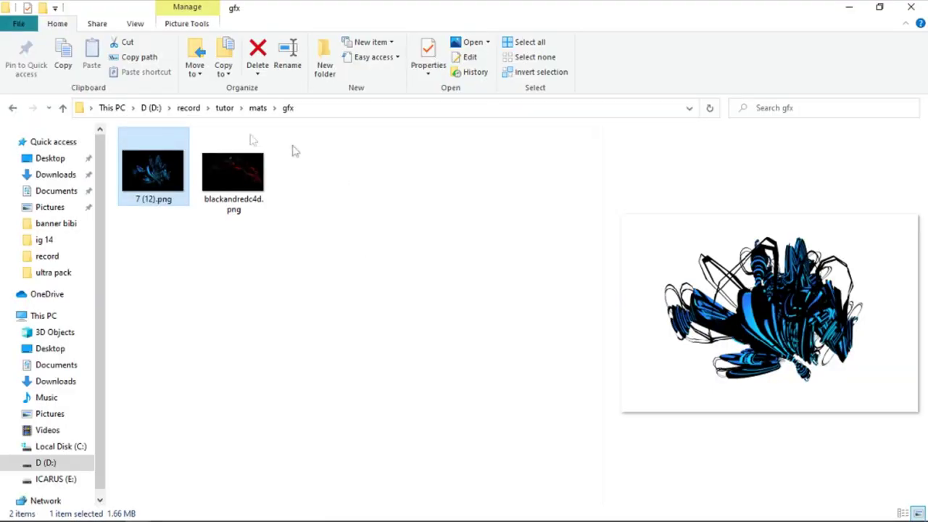
Step: Open the mats > light folder and drag nebula-space-blue-4k_1546278995.jpg over to Photoshop
click(254, 109)
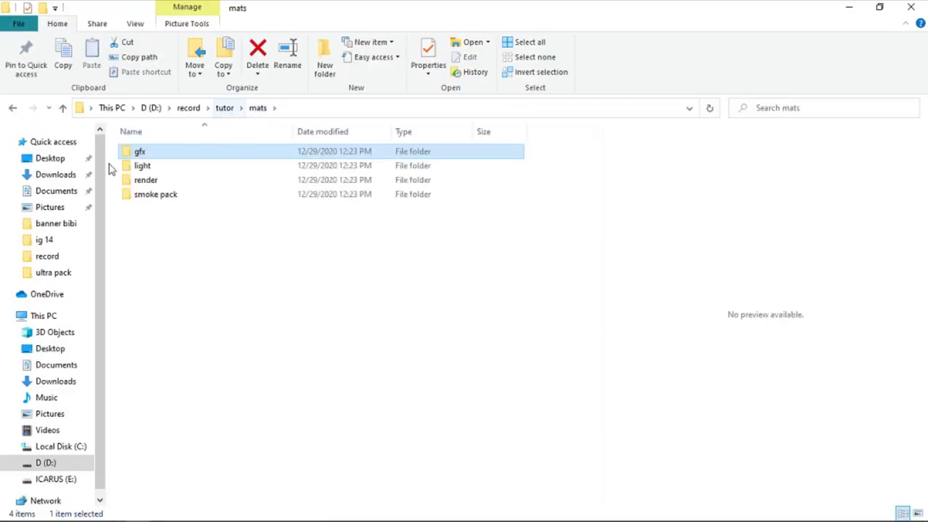
double_click(172, 166)
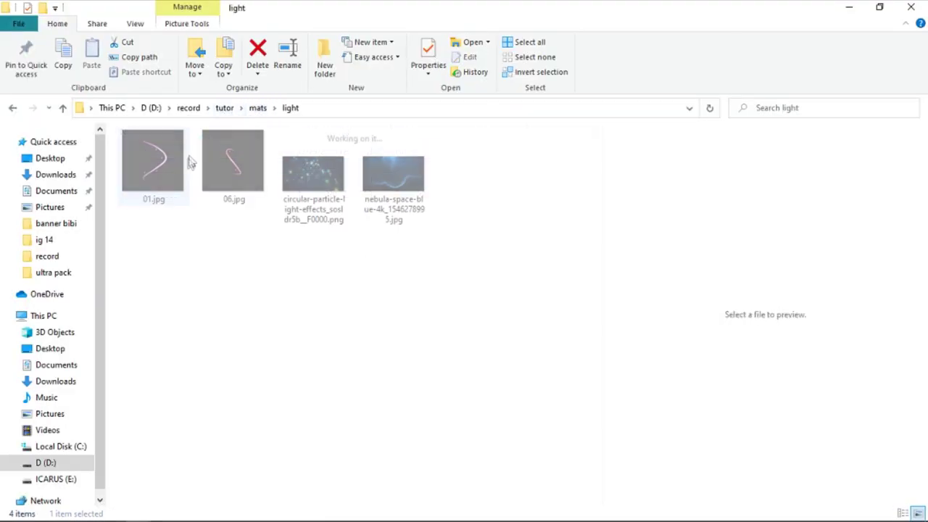
drag(393, 174, 339, 436)
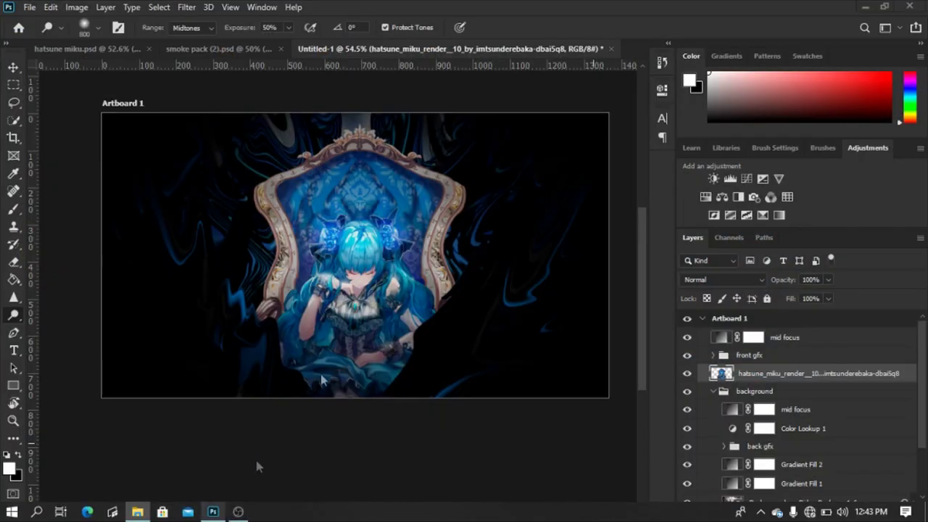
drag(338, 436, 382, 276)
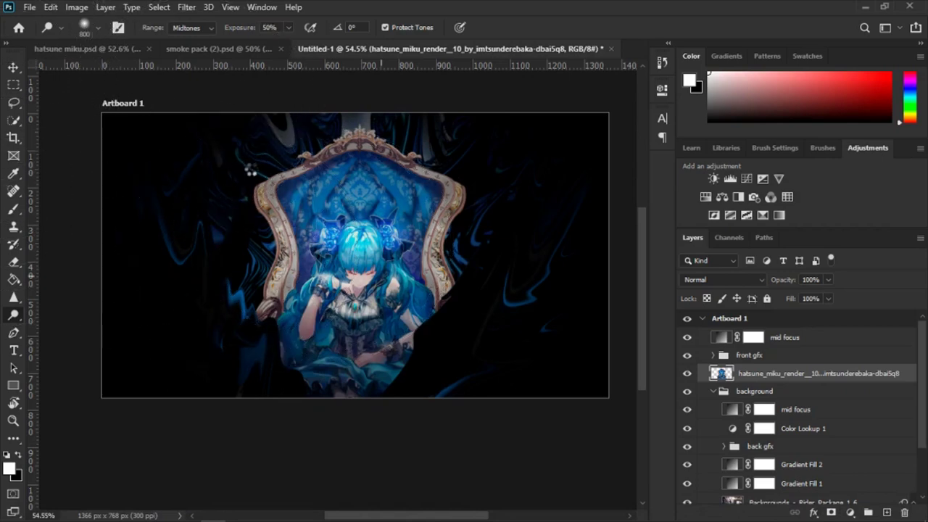
Step: Place the nebula image on the banner, move its layer to the top, and set it to Screen
drag(250, 170, 254, 174)
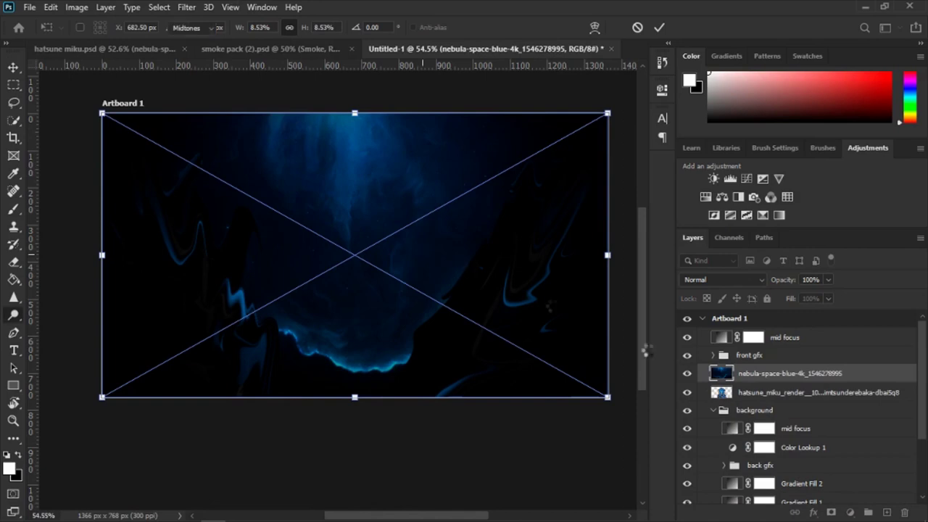
key(Return)
drag(768, 377, 770, 335)
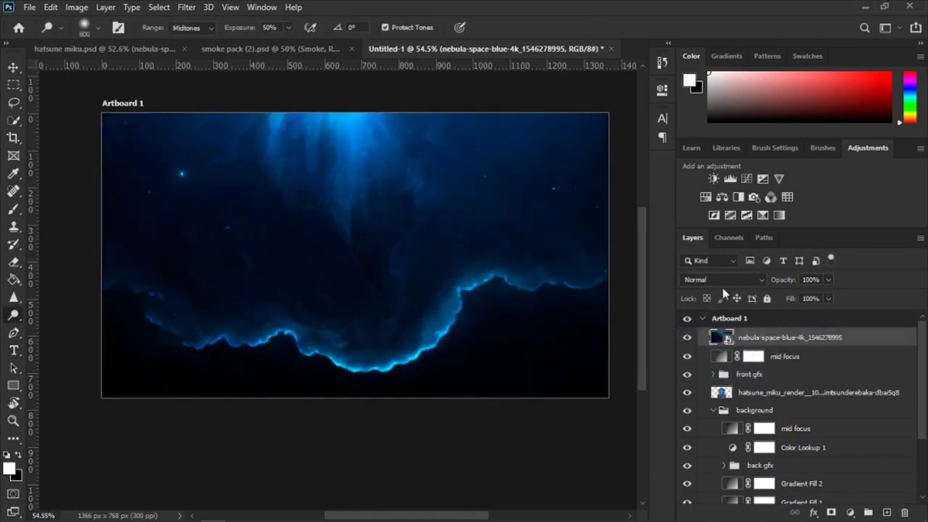
click(722, 280)
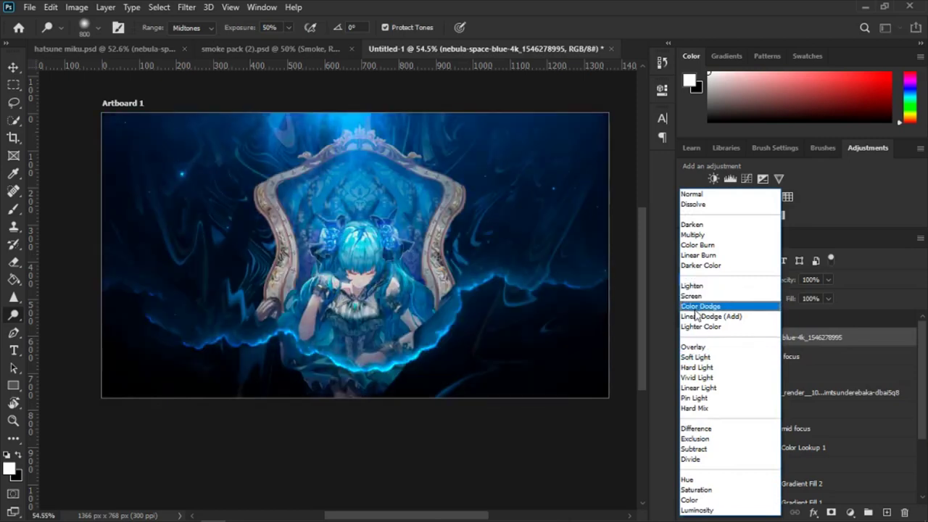
click(692, 297)
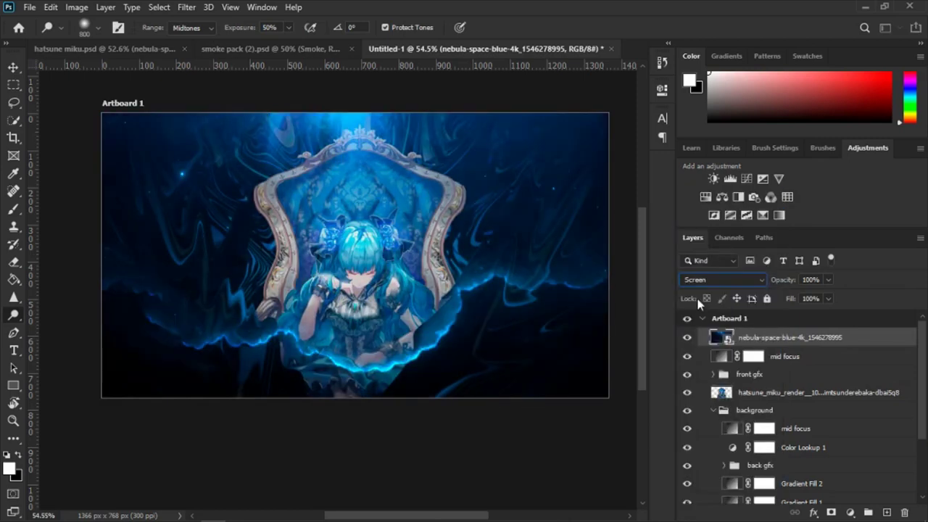
Step: Scale the nebula layer up to about 16% so it covers the whole artboard
key(ctrl+t)
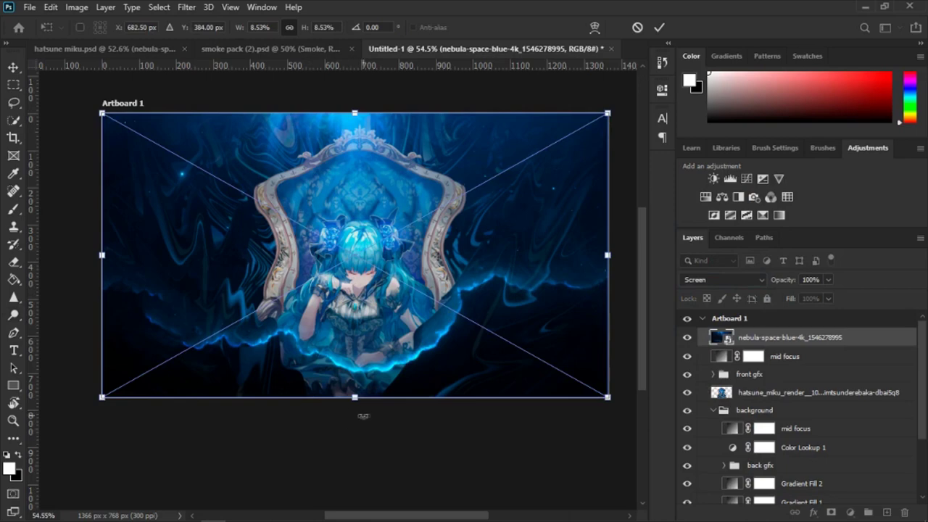
drag(382, 401, 382, 495)
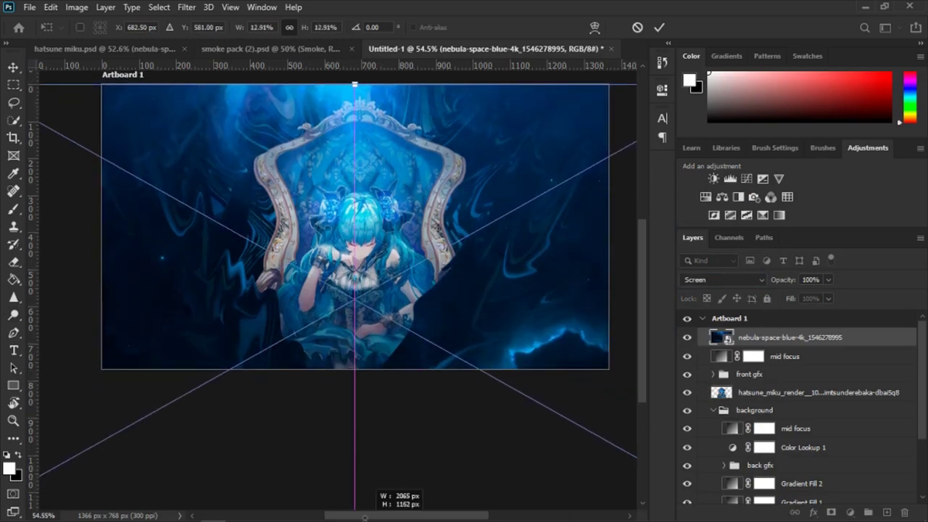
alt+scroll(381, 340, down, 3)
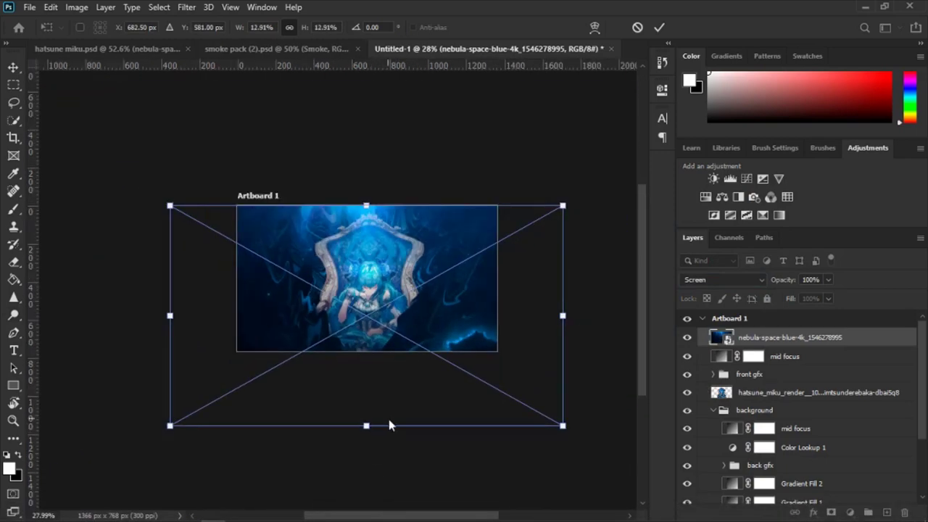
drag(377, 429, 377, 482)
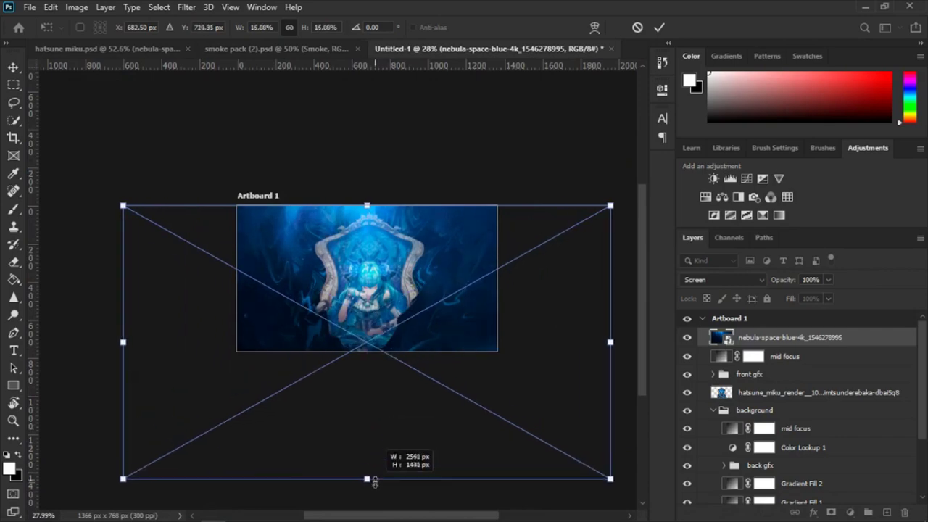
key(Return)
alt+scroll(319, 192, up, 2)
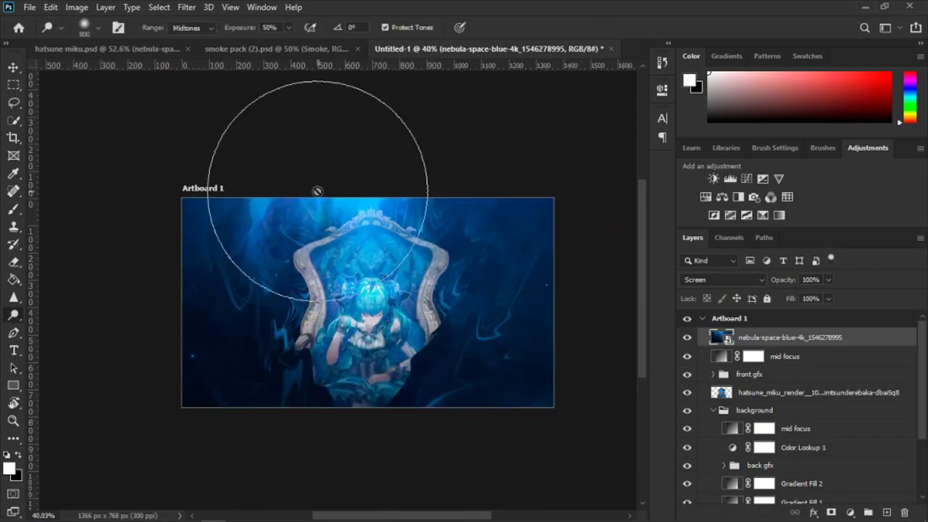
alt+scroll(319, 192, up, 1)
alt+scroll(324, 196, down, 2)
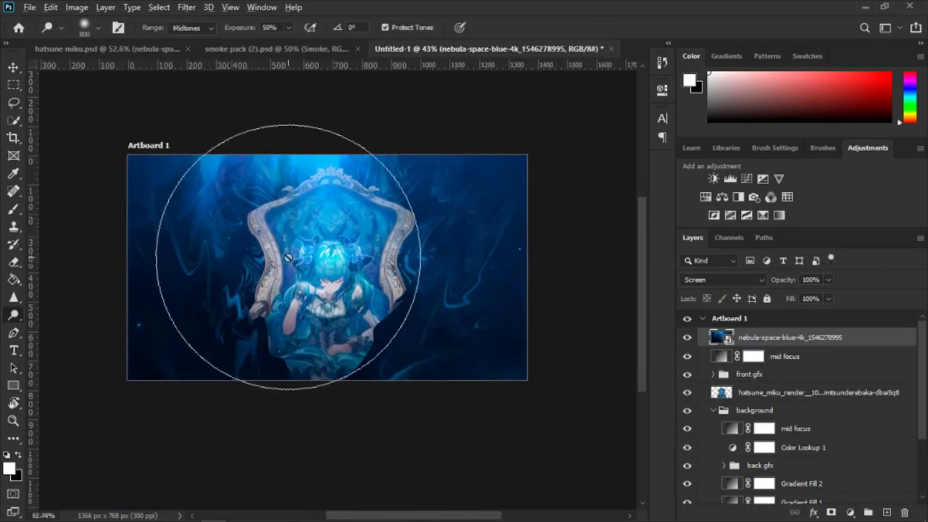
alt+scroll(342, 234, up, 2)
alt+scroll(341, 234, down, 1)
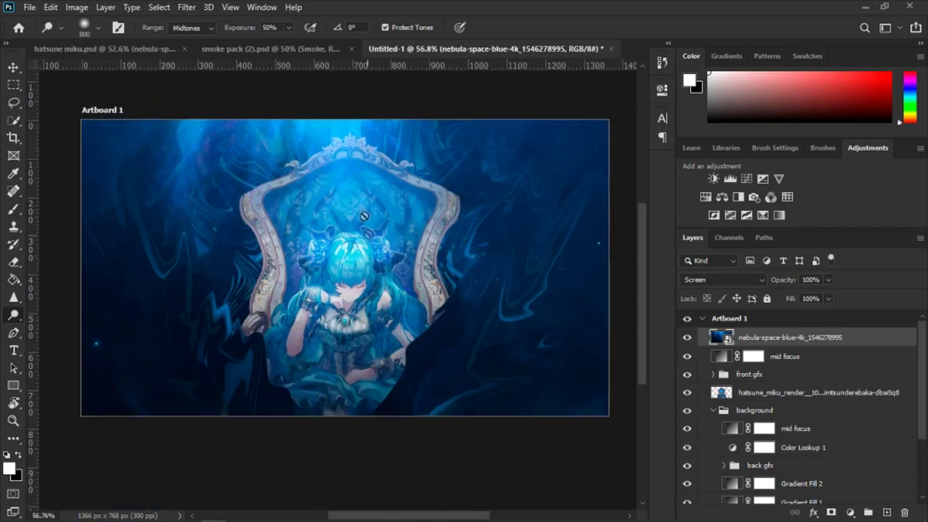
Step: Set the nebula-space-blue layer to Lighten at 54% opacity, checking against hatsune miku.psd
click(91, 51)
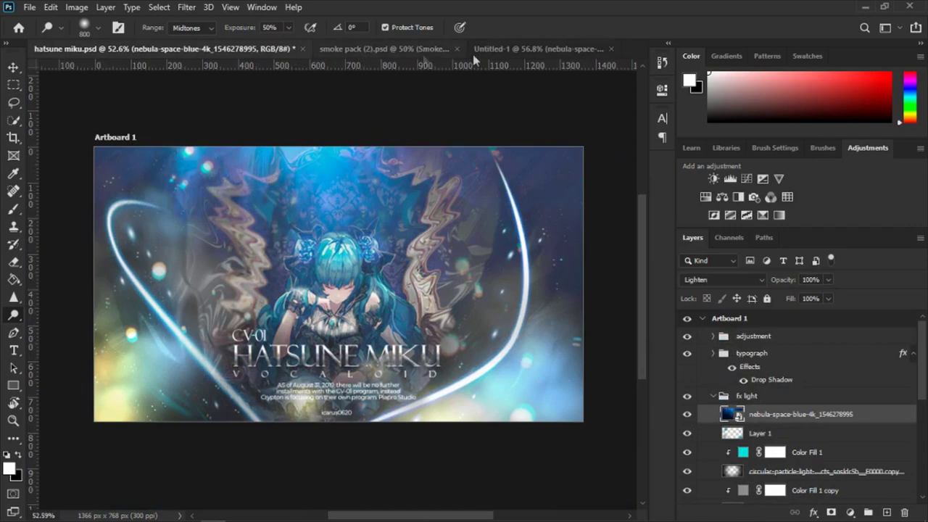
click(500, 49)
click(711, 280)
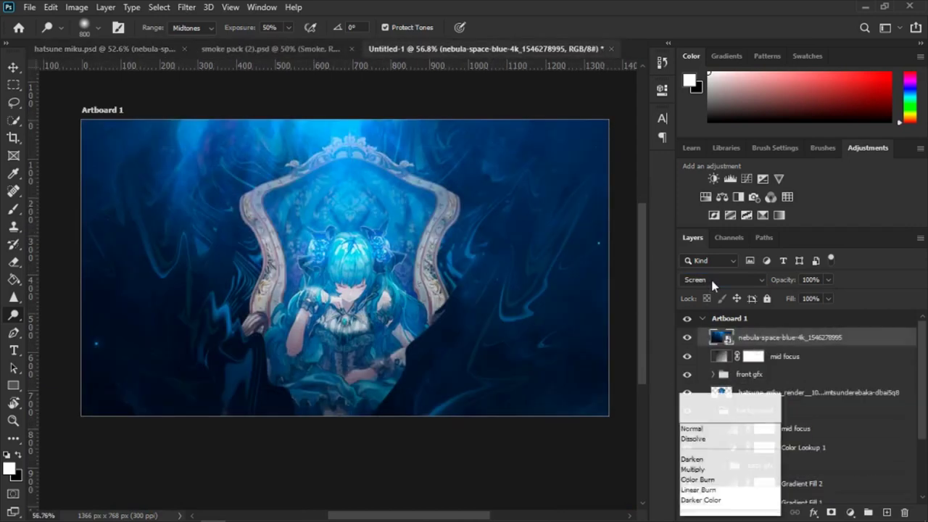
click(692, 286)
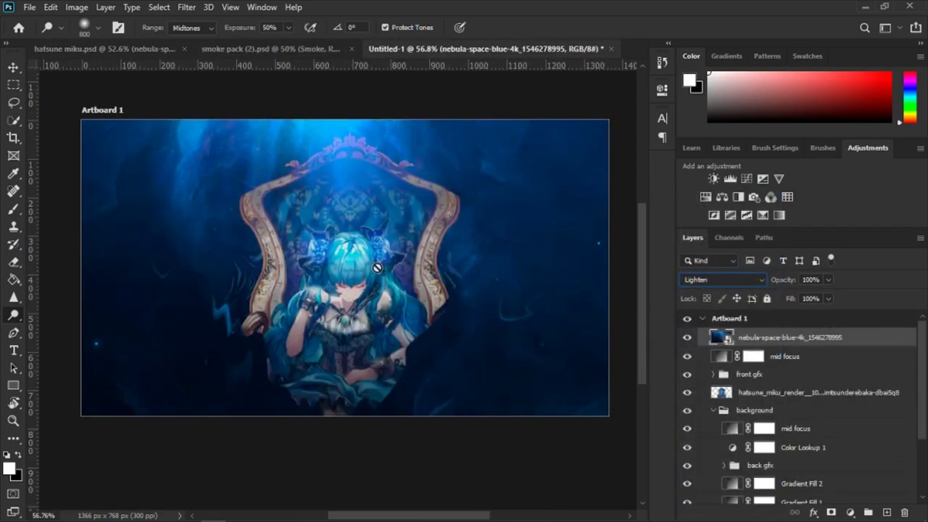
click(828, 280)
drag(831, 296, 800, 298)
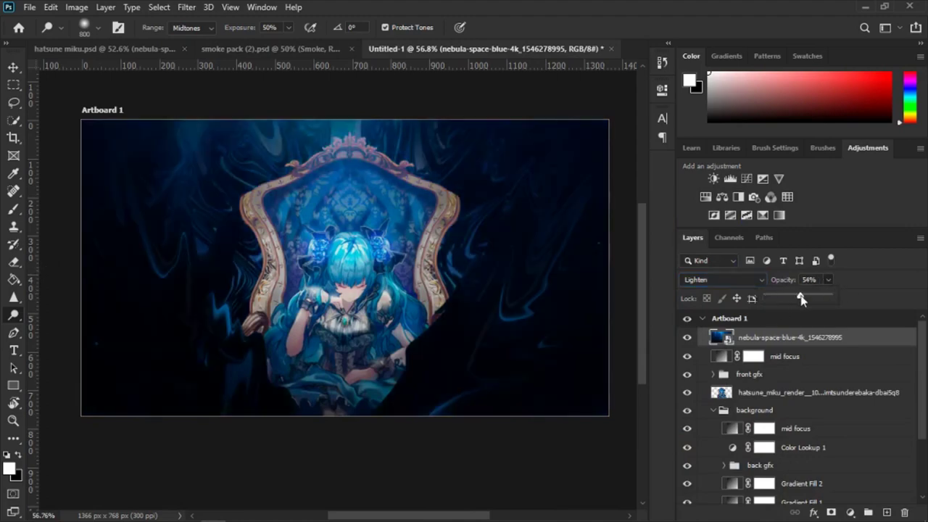
click(789, 371)
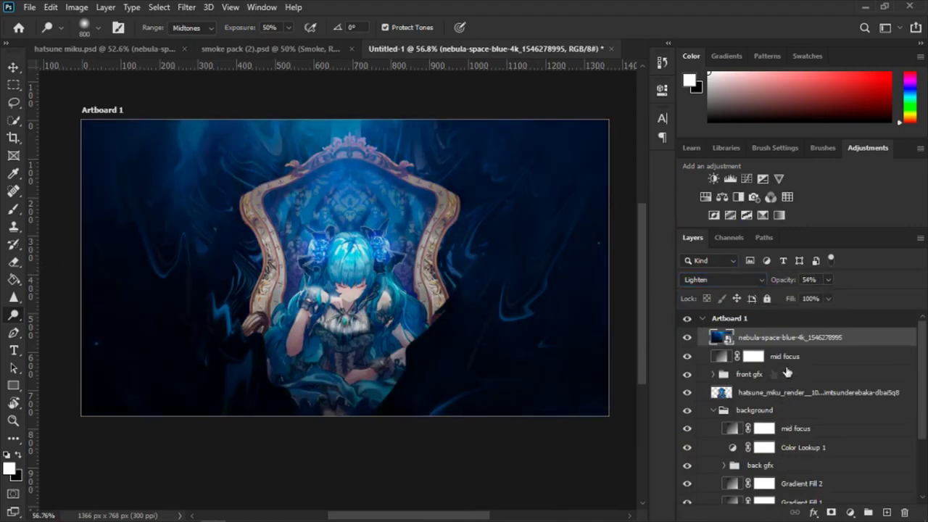
click(69, 48)
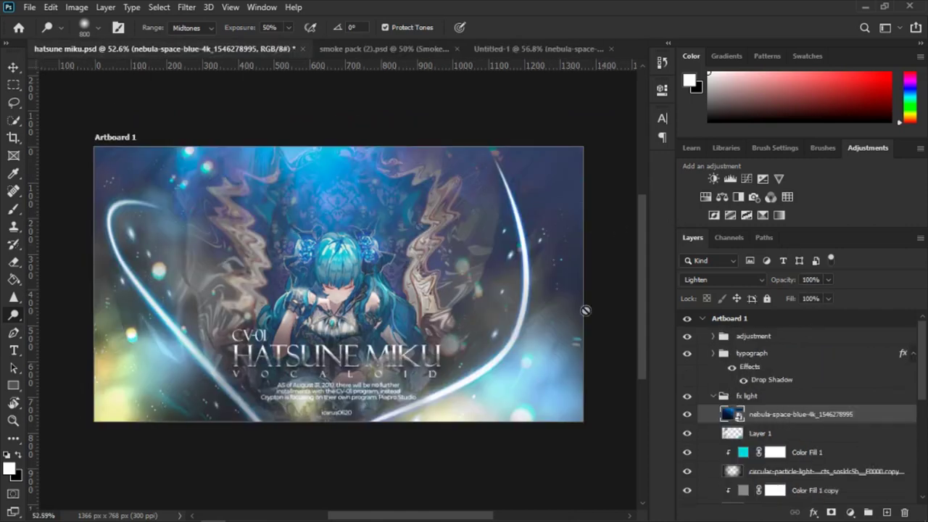
click(508, 51)
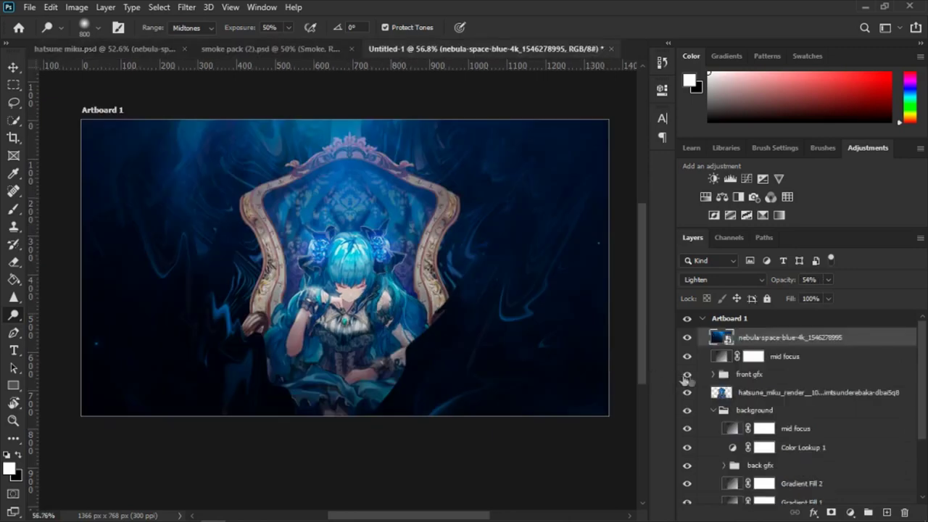
click(720, 392)
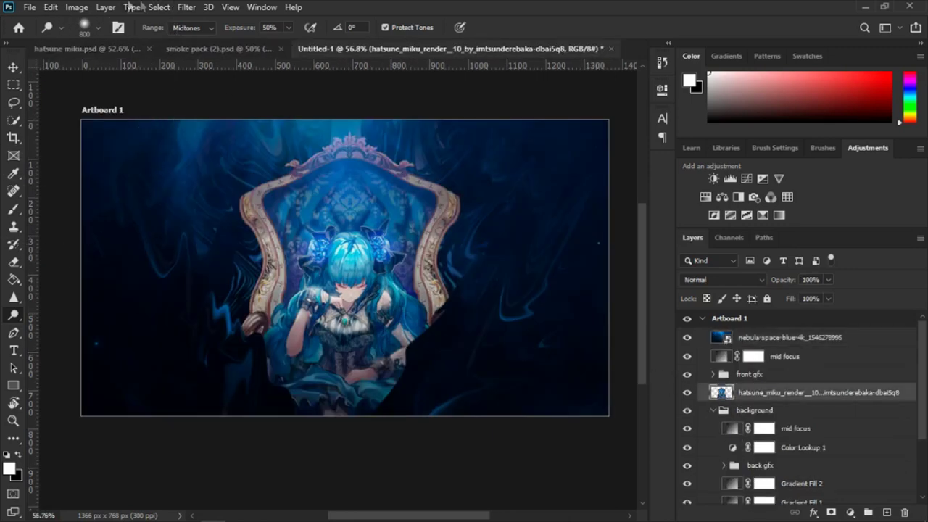
Step: Open Liquify on the render with a size-50 brush and spike the chair's right frame edge
click(187, 11)
click(213, 114)
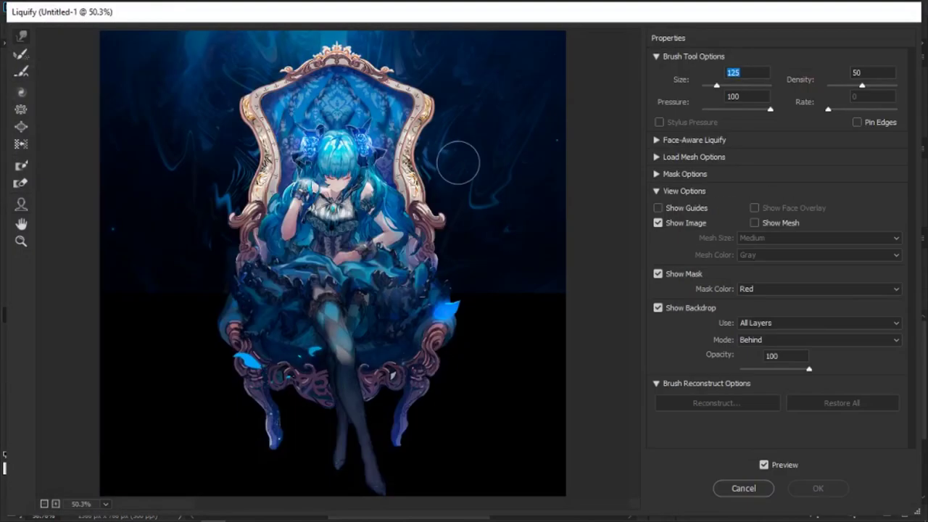
scroll(453, 141, up, 3)
scroll(455, 141, up, 2)
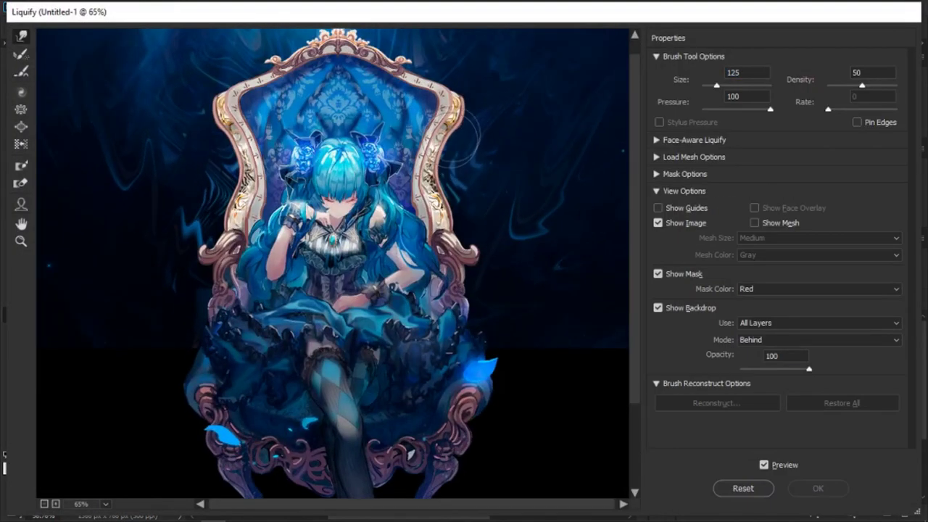
scroll(460, 116, up, 1)
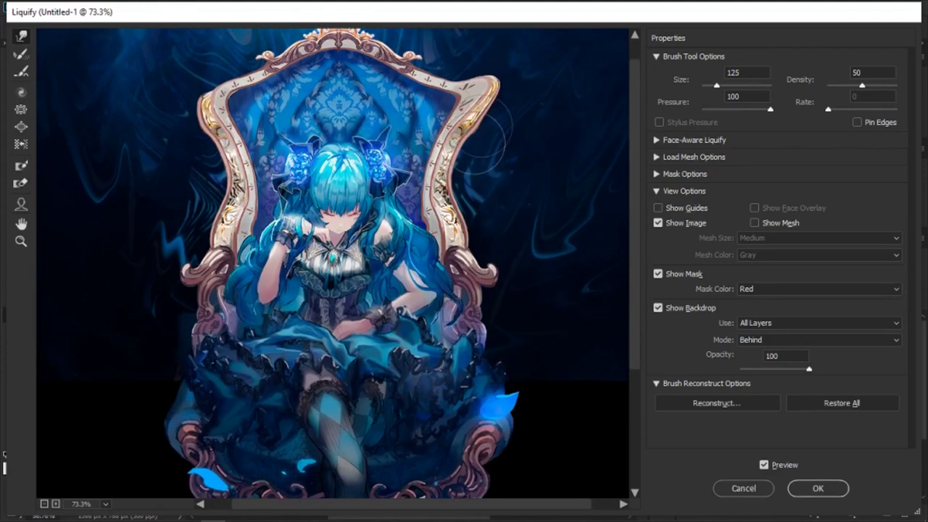
key(bracketleft)
key(bracketleft)
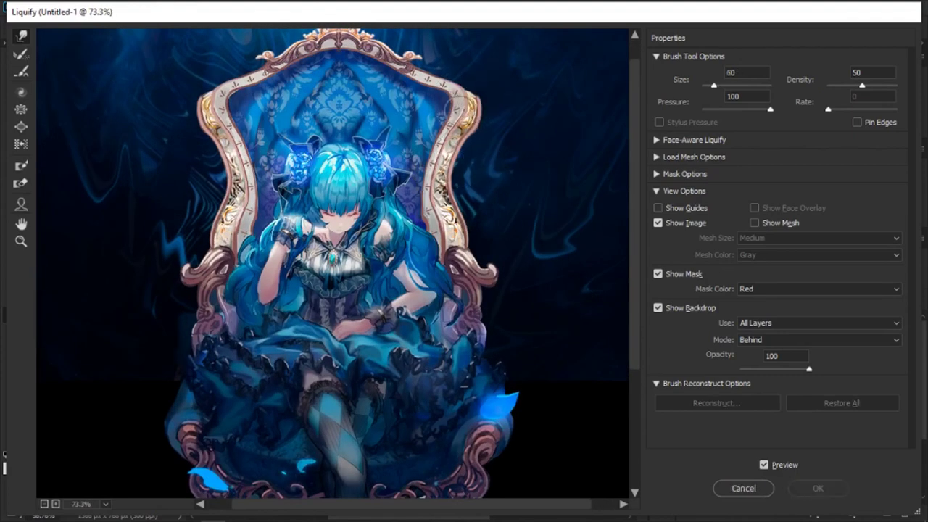
key(bracketleft)
drag(464, 124, 489, 105)
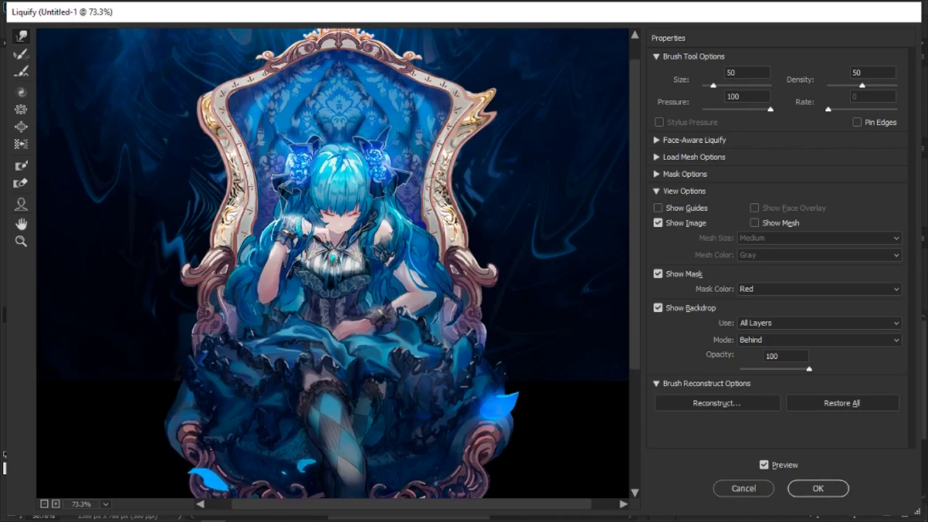
mouse_move(450, 181)
mouse_down()
mouse_move(467, 232)
mouse_move(472, 181)
mouse_up()
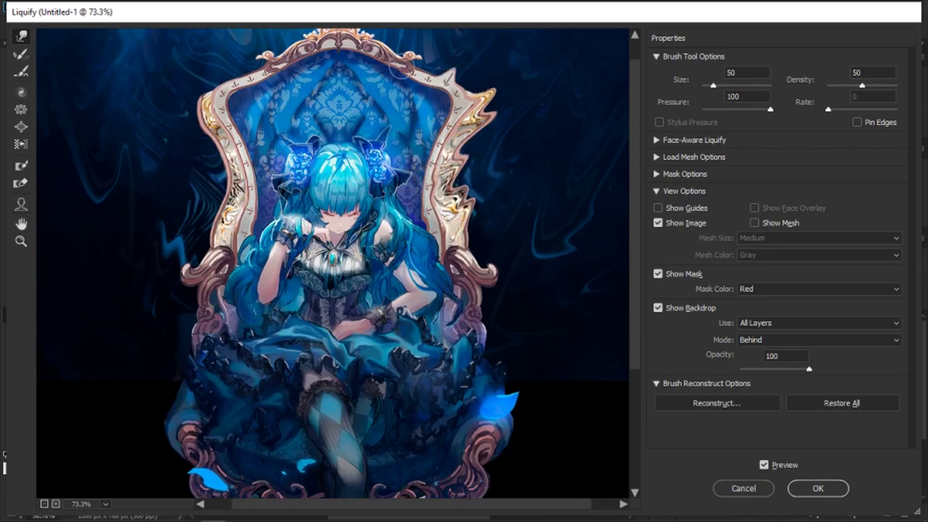
Step: Warp the crown top, left edge and both armrests into spikes, then apply Liquify
scroll(395, 68, up, 1)
scroll(395, 69, up, 1)
drag(363, 83, 296, 64)
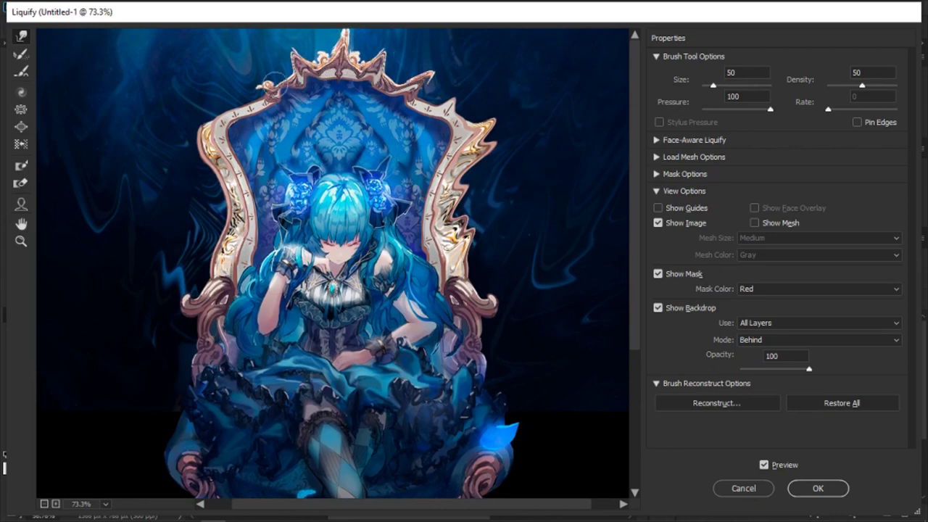
drag(290, 98, 250, 63)
drag(240, 137, 166, 93)
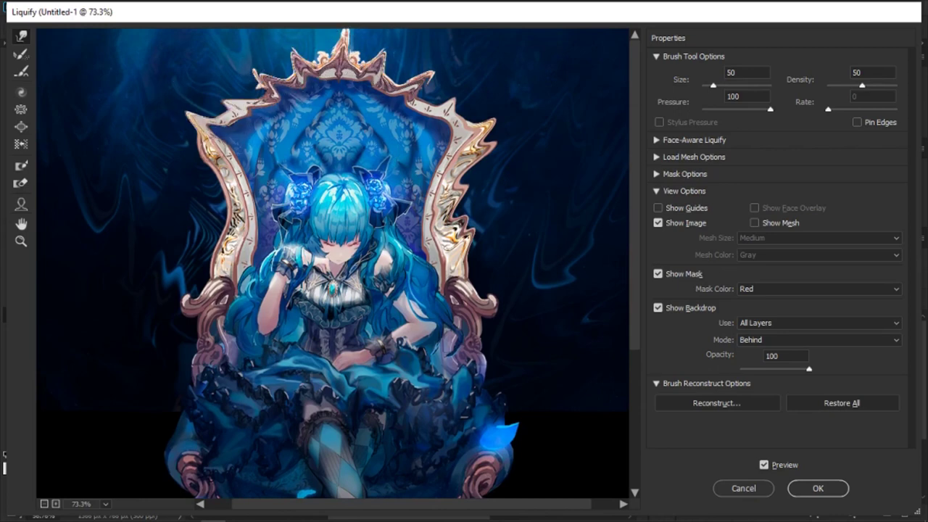
drag(213, 151, 148, 156)
drag(230, 187, 157, 191)
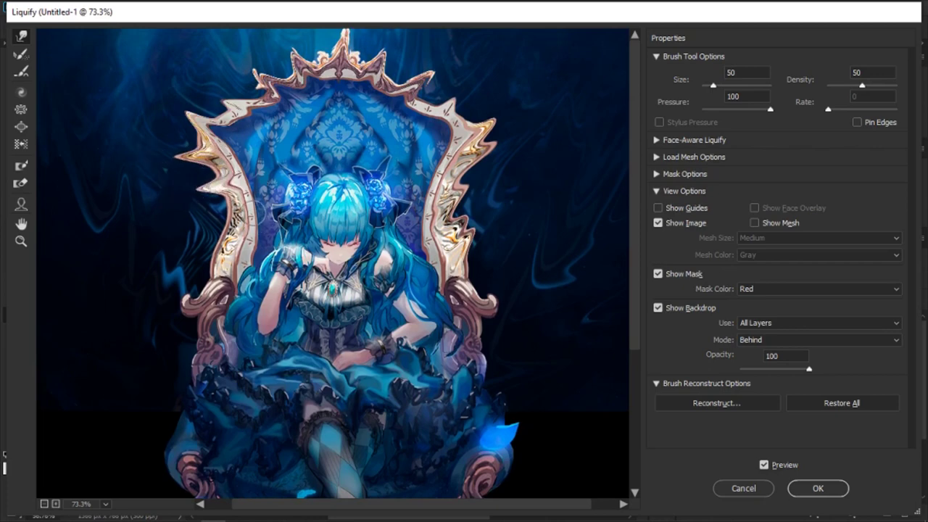
drag(250, 218, 176, 209)
drag(221, 254, 139, 231)
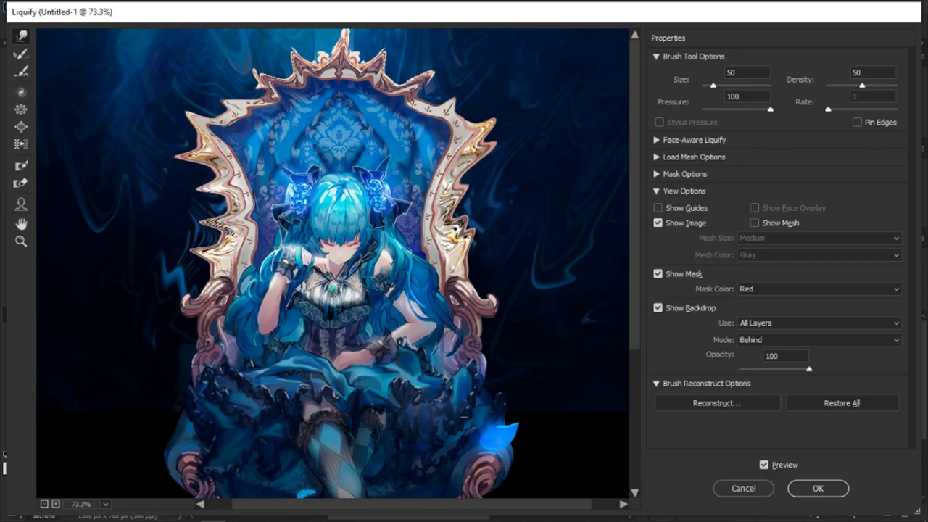
drag(196, 297, 151, 298)
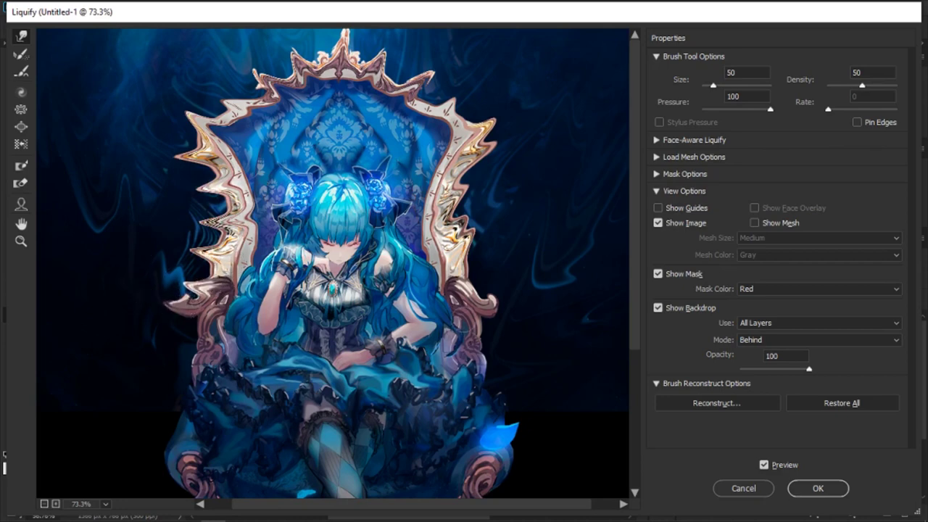
drag(470, 298, 509, 293)
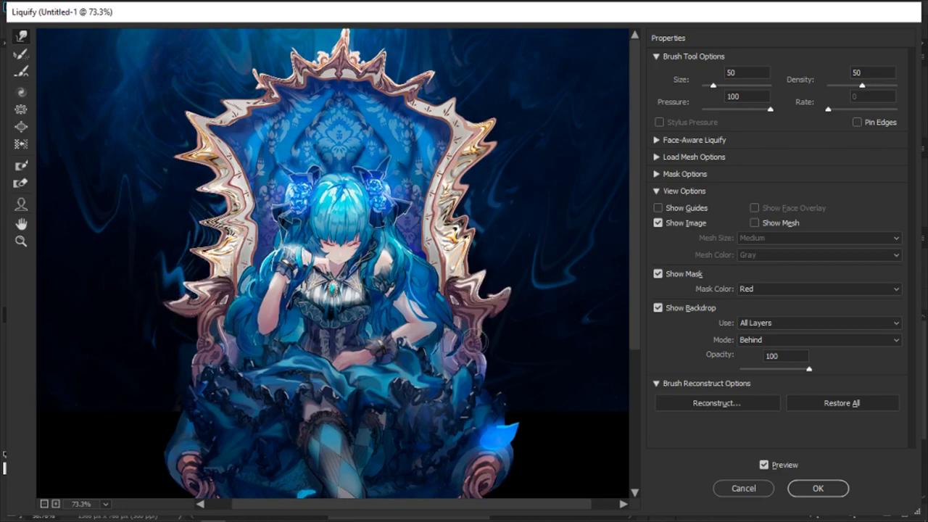
mouse_move(479, 341)
mouse_down()
mouse_move(468, 241)
mouse_move(425, 125)
mouse_up()
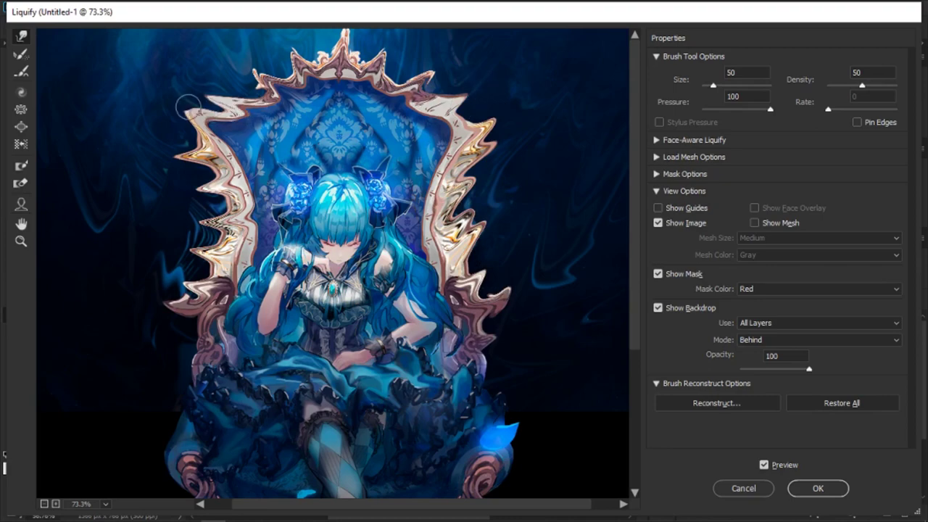
key(Return)
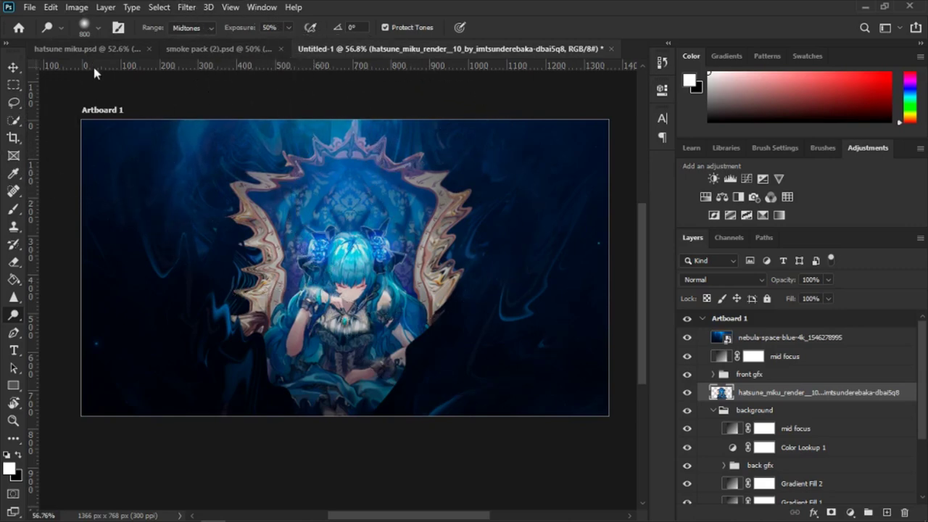
click(73, 51)
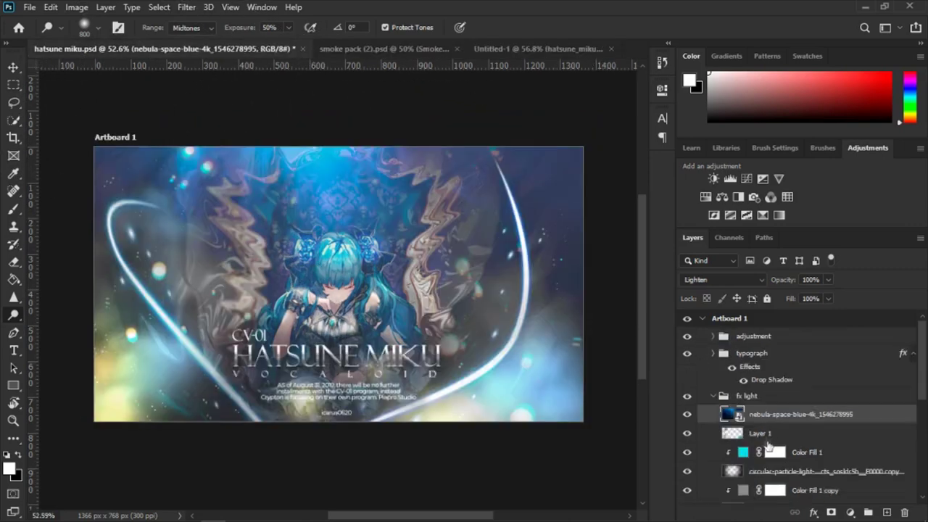
scroll(767, 443, down, 3)
scroll(754, 439, down, 3)
scroll(725, 433, down, 3)
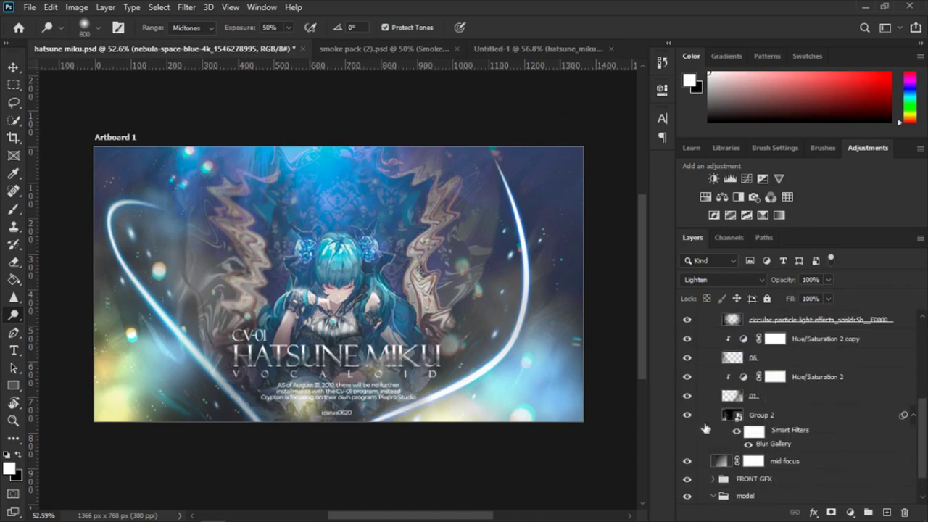
scroll(794, 429, up, 1)
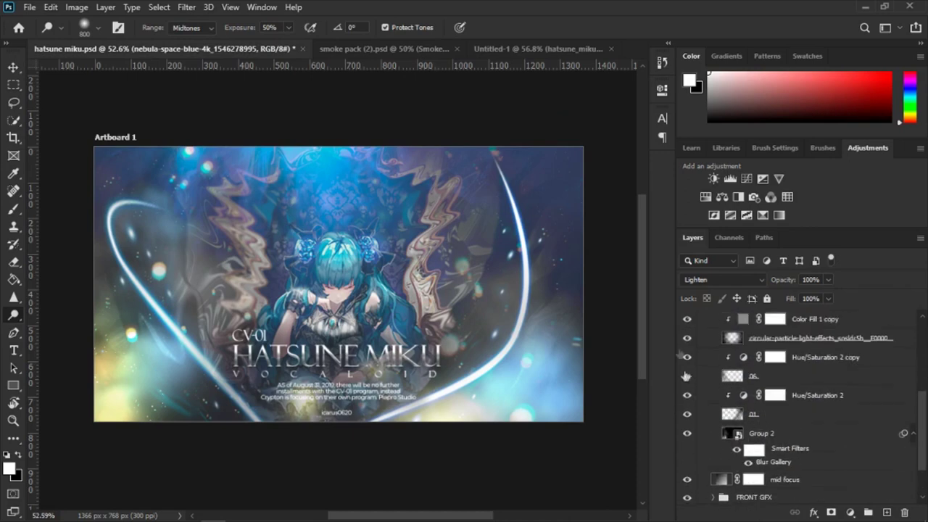
click(685, 337)
click(685, 338)
scroll(781, 343, up, 2)
scroll(782, 341, down, 3)
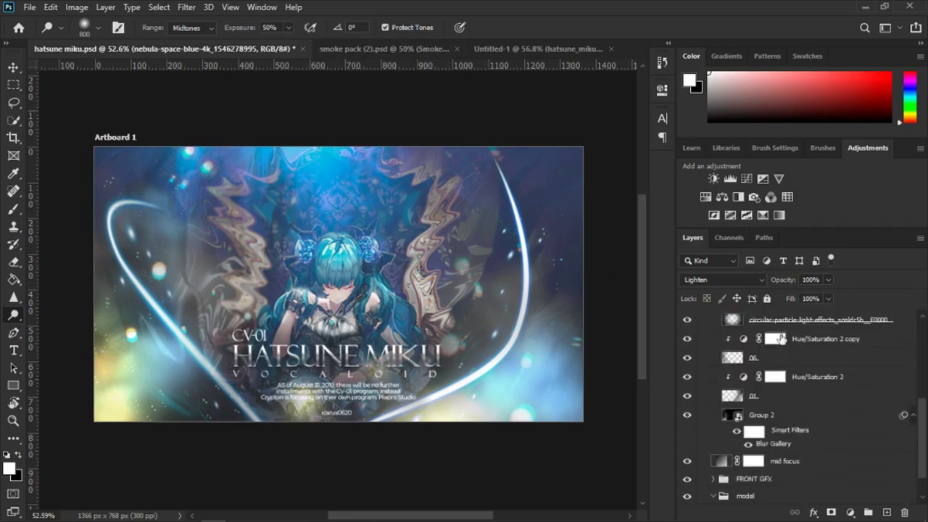
click(524, 48)
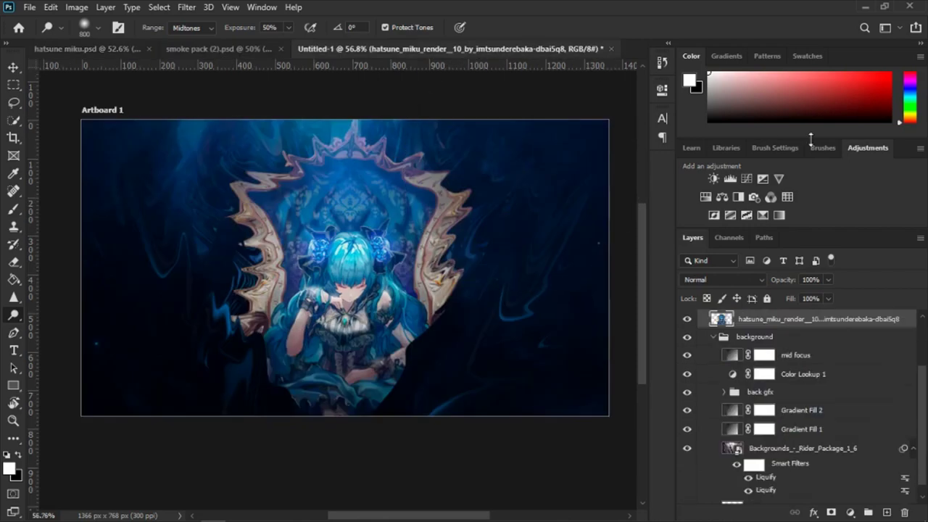
scroll(792, 332, up, 2)
scroll(792, 386, up, 2)
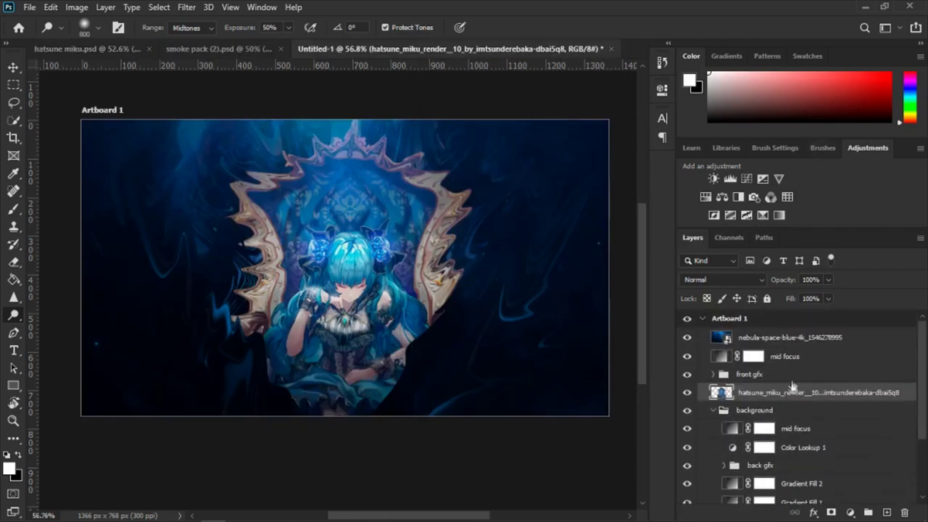
scroll(794, 369, down, 2)
scroll(793, 368, down, 2)
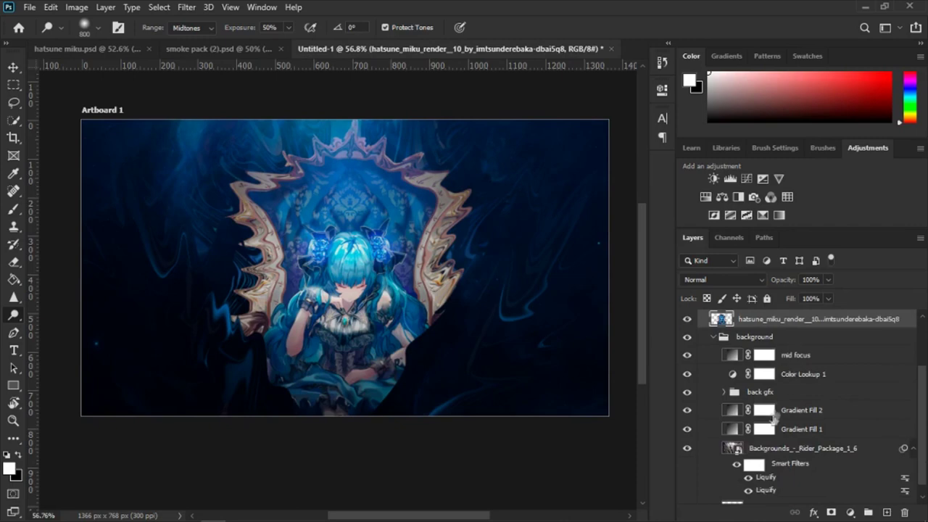
scroll(737, 398, up, 2)
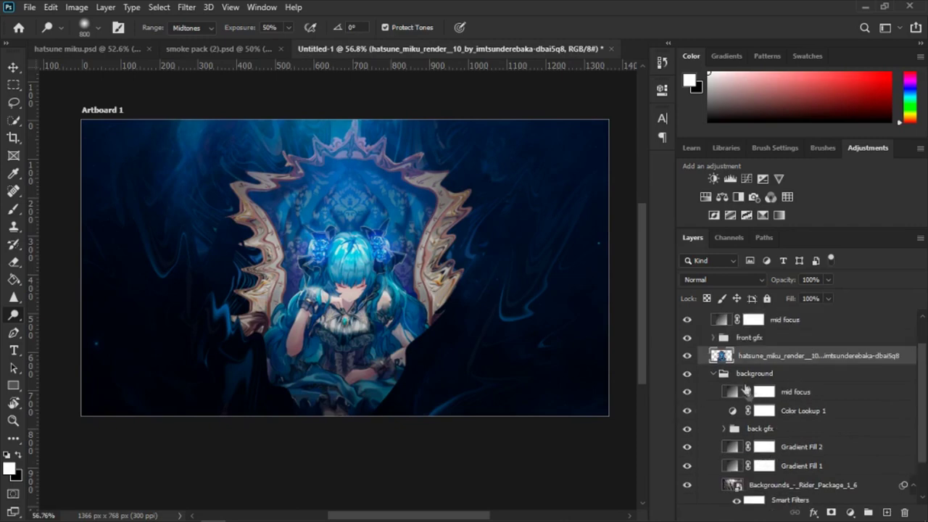
scroll(737, 397, up, 1)
click(758, 391)
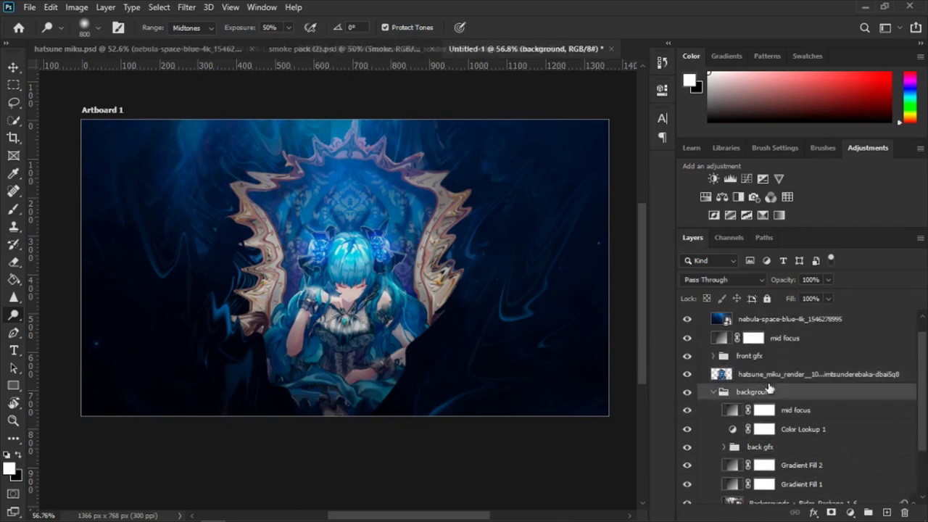
Step: Put the nebula layer into a new group named fx
click(715, 393)
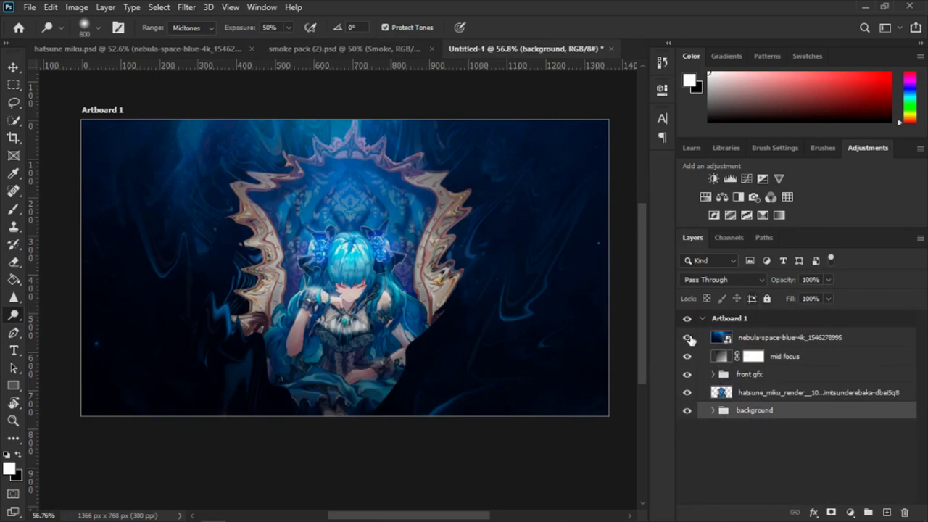
click(687, 338)
click(687, 338)
click(826, 359)
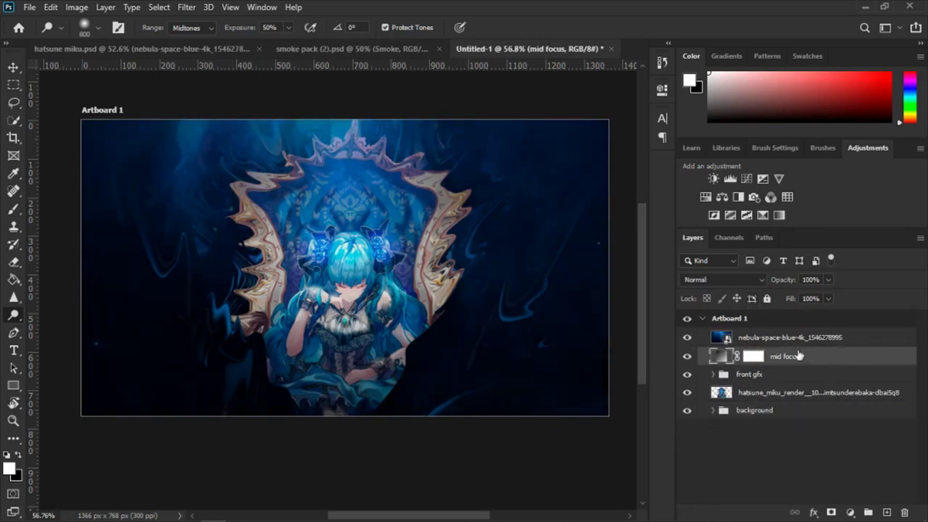
click(781, 337)
key(ctrl+g)
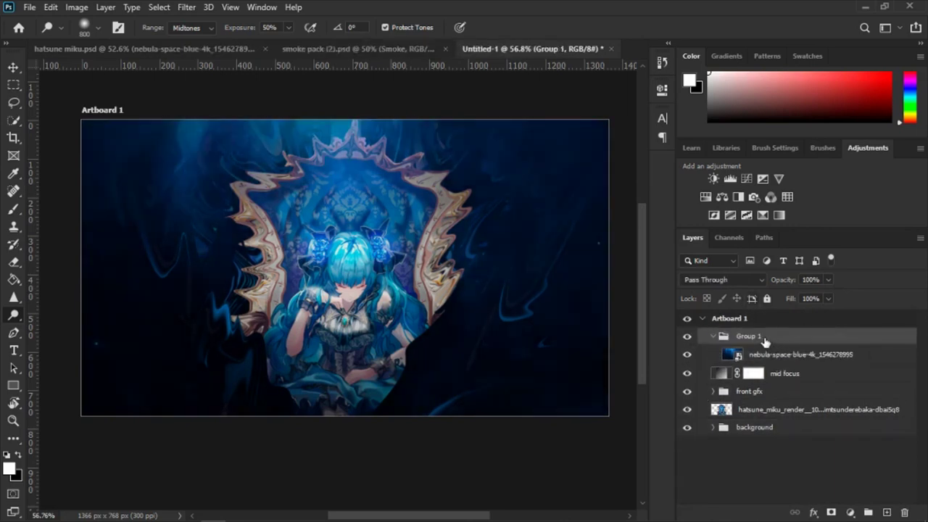
double_click(750, 336)
text(x)
key(Return)
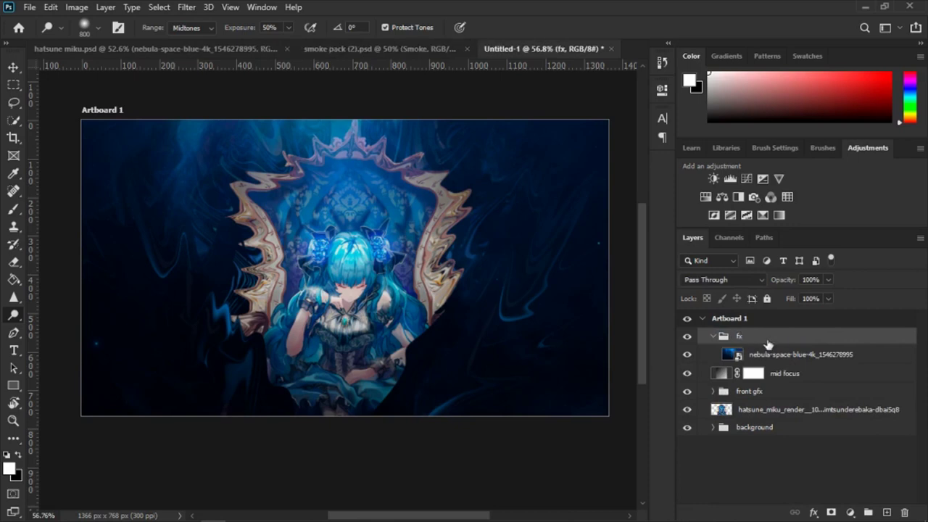
Step: Add a new layer below the nebula and drag the circular particle light image onto the banner
click(781, 354)
click(885, 512)
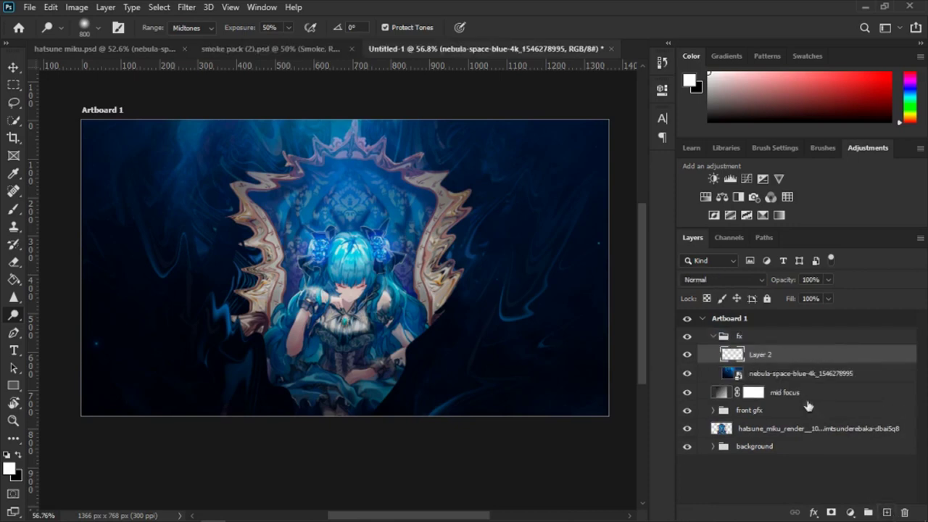
drag(776, 355, 800, 392)
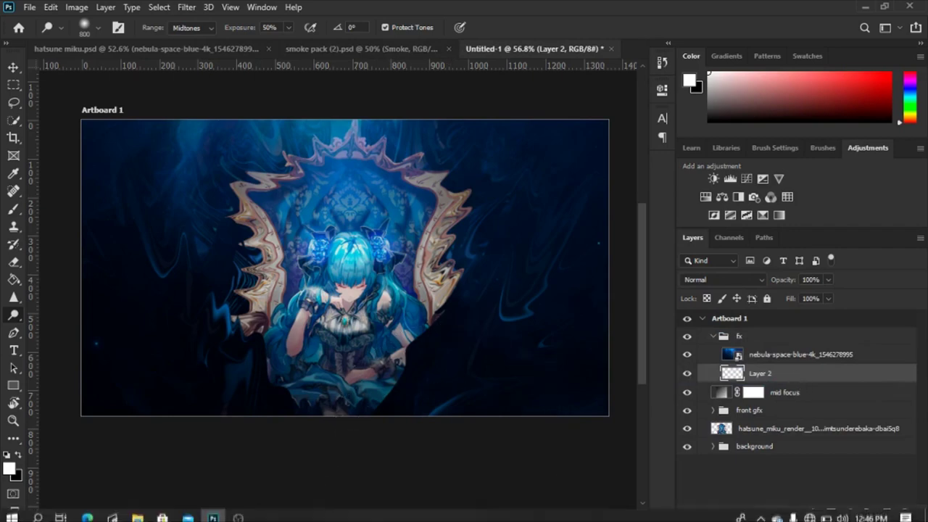
click(137, 512)
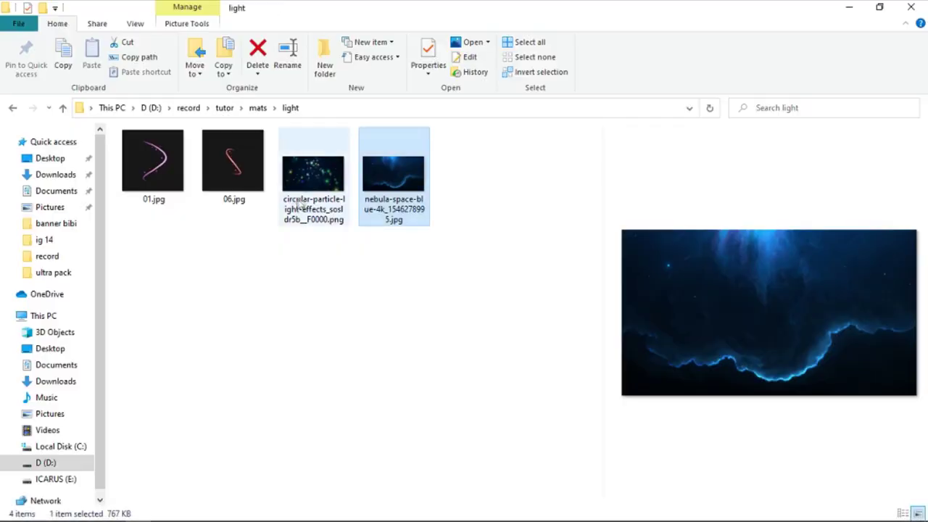
drag(313, 174, 269, 507)
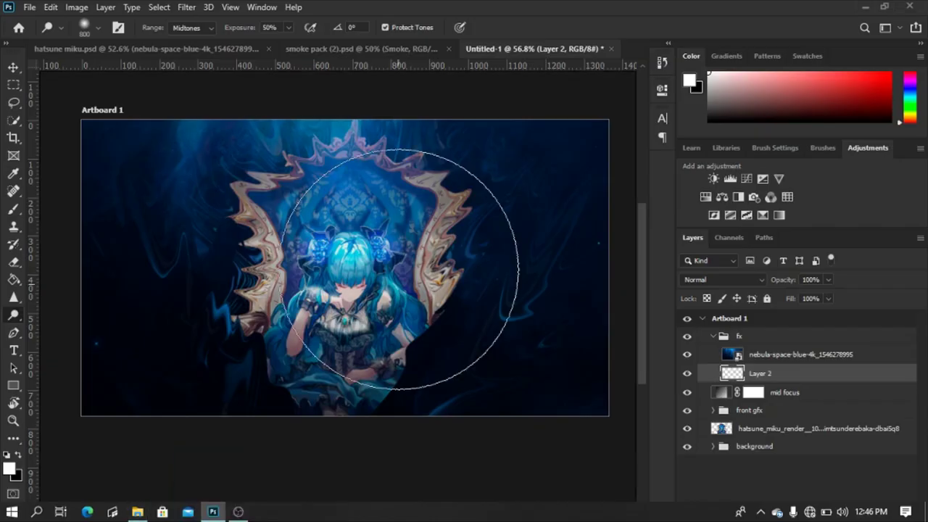
drag(268, 508, 570, 326)
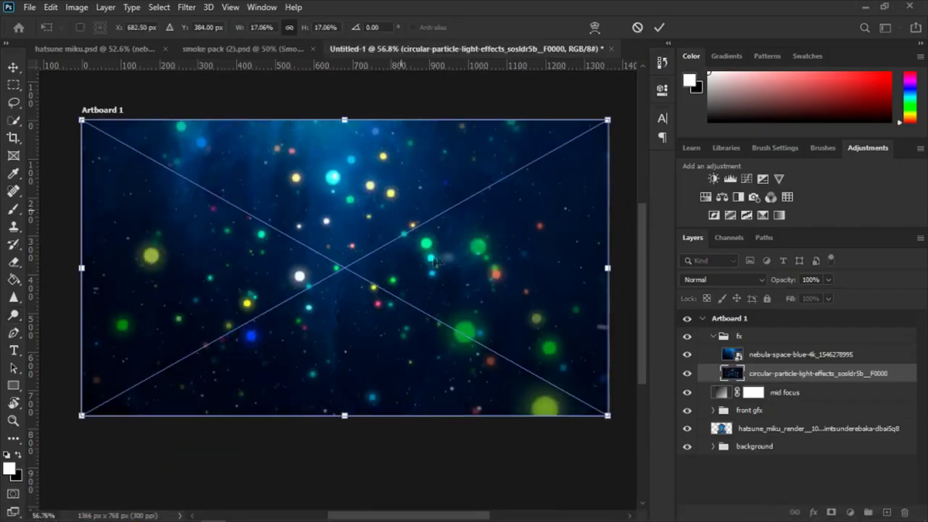
Step: Commit the particle image in Screen mode, checking the reference banner's particle layer
key(Return)
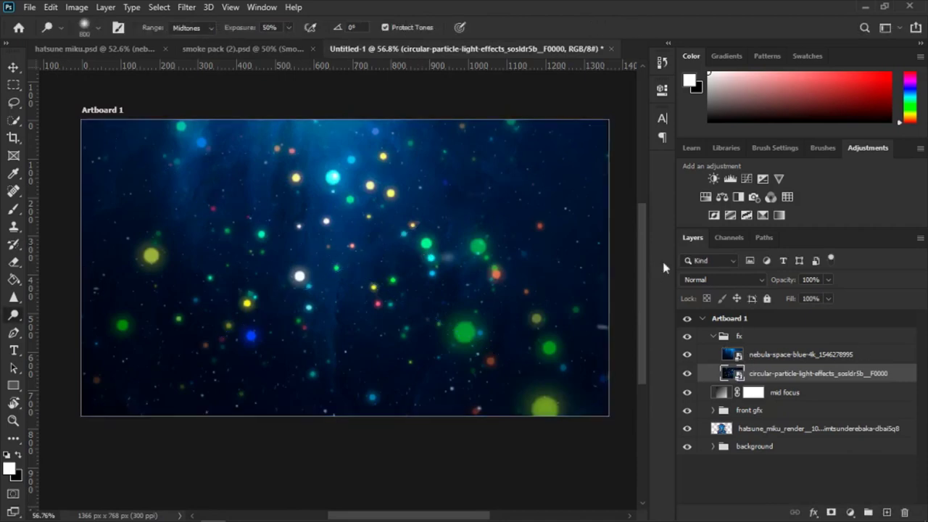
click(717, 279)
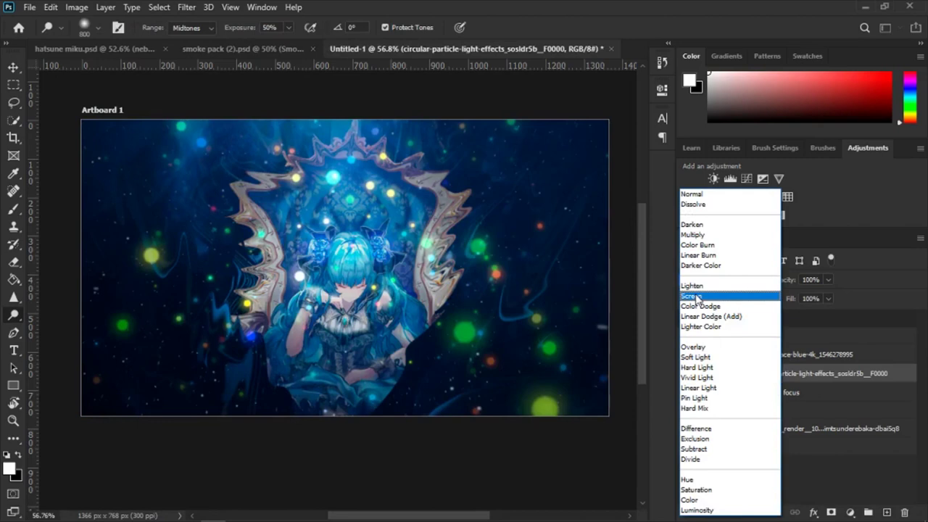
click(692, 296)
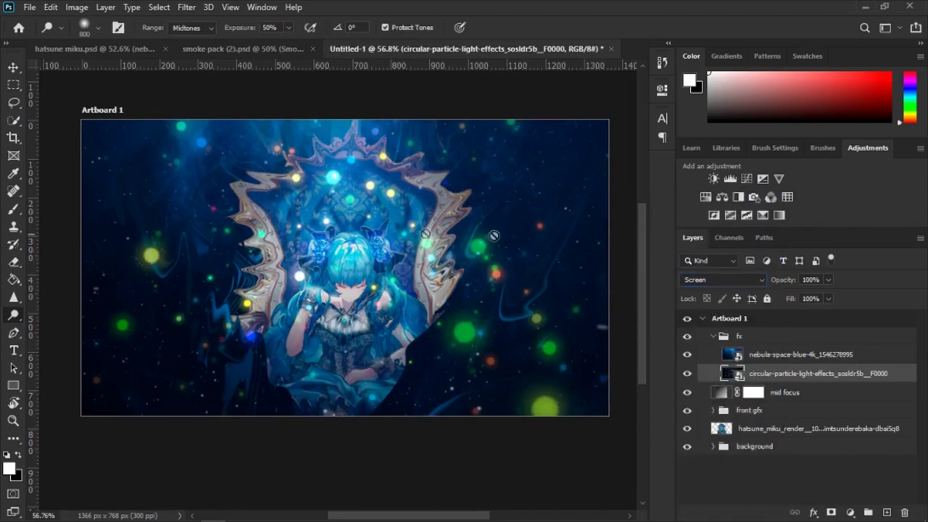
click(116, 51)
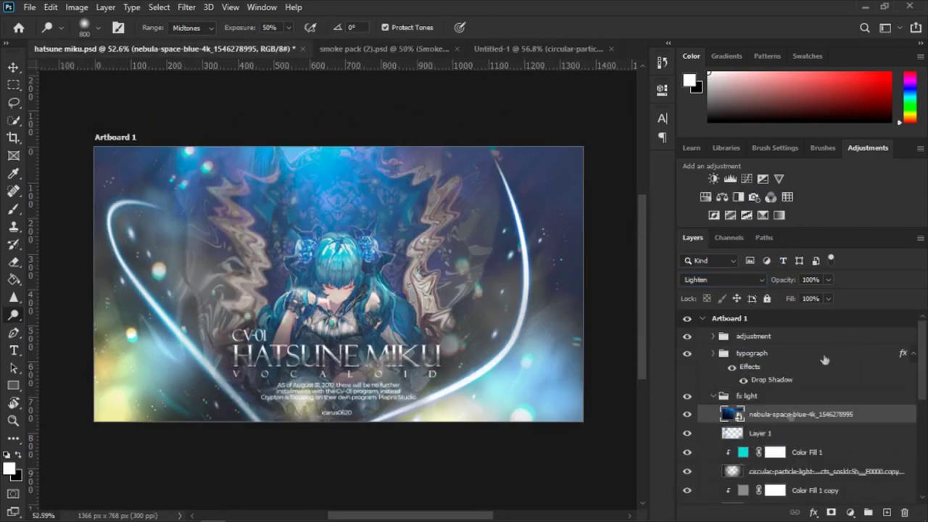
scroll(825, 359, down, 3)
click(777, 381)
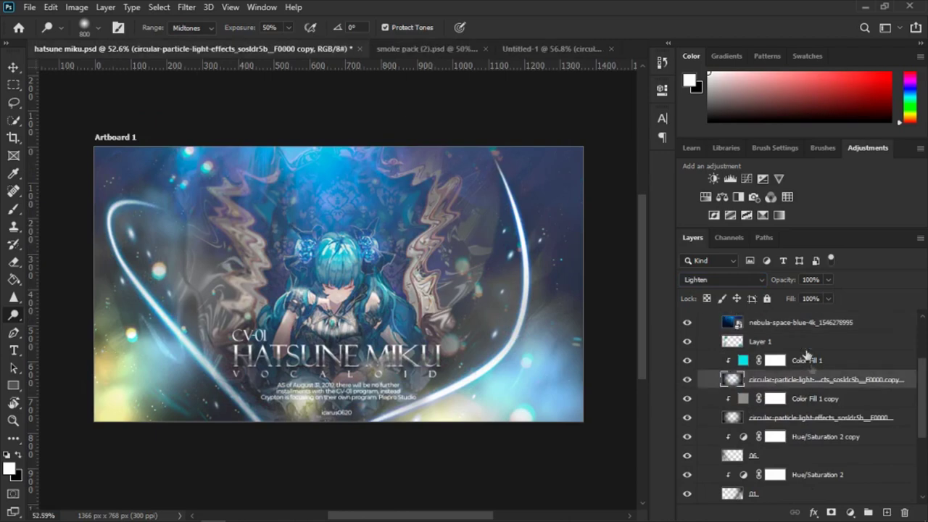
click(559, 51)
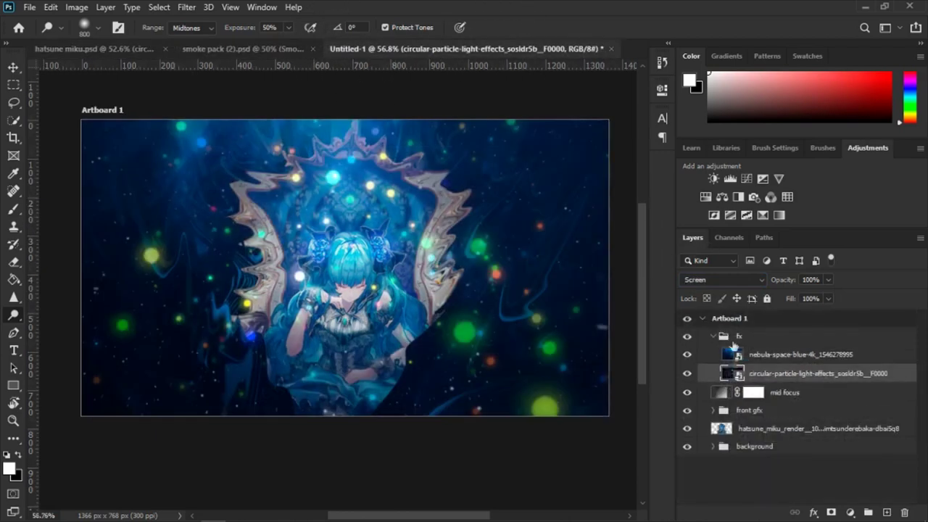
Step: Switch the particle layer to Lighten blending and rasterize it
click(708, 278)
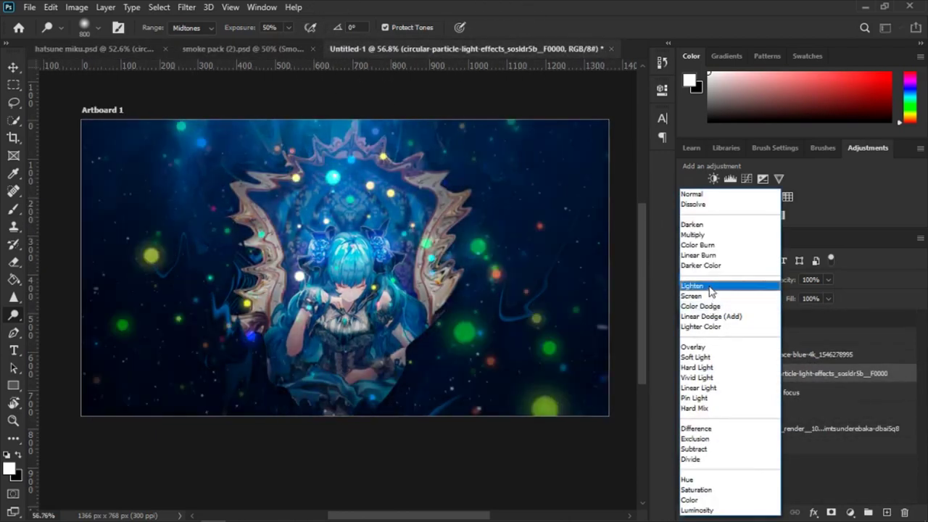
click(714, 285)
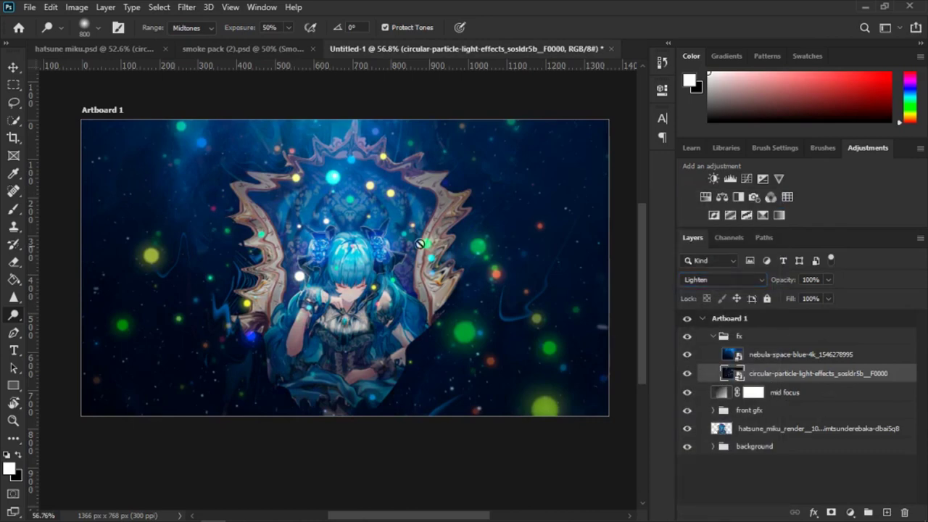
right_click(764, 374)
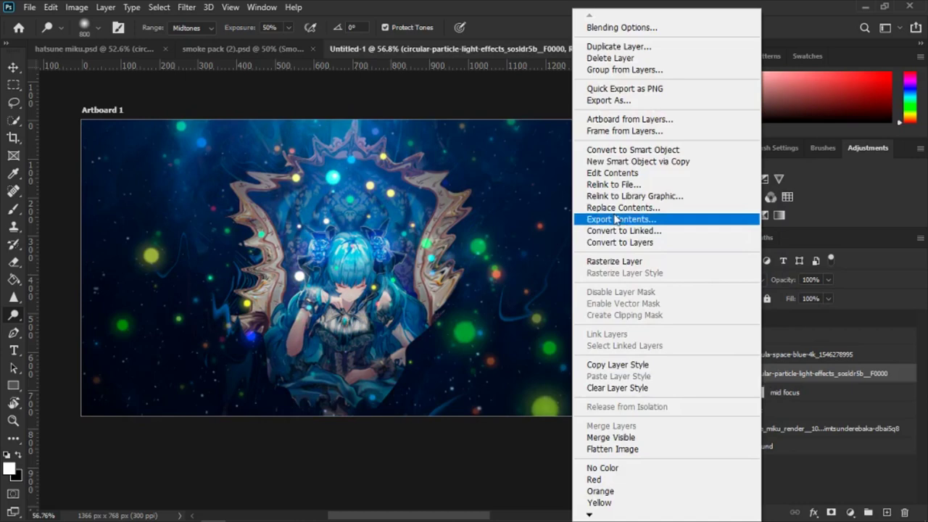
click(609, 261)
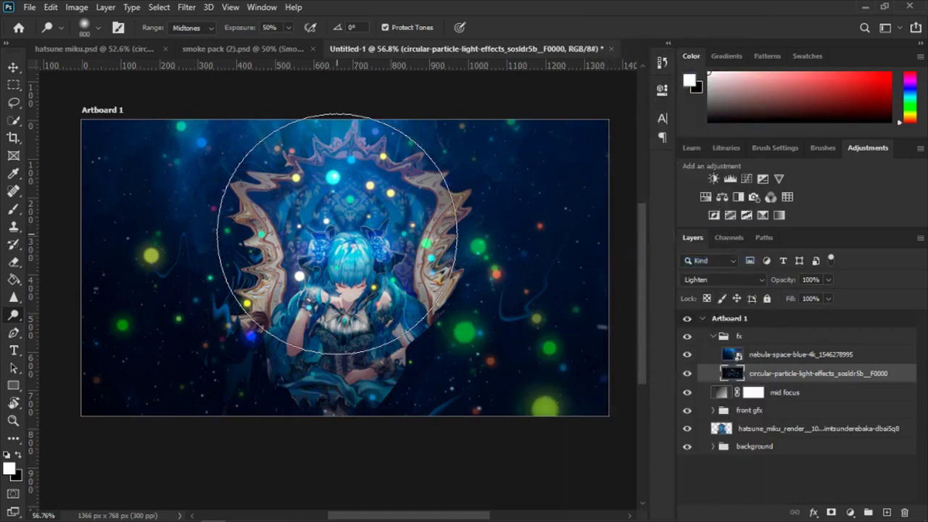
right_click(16, 319)
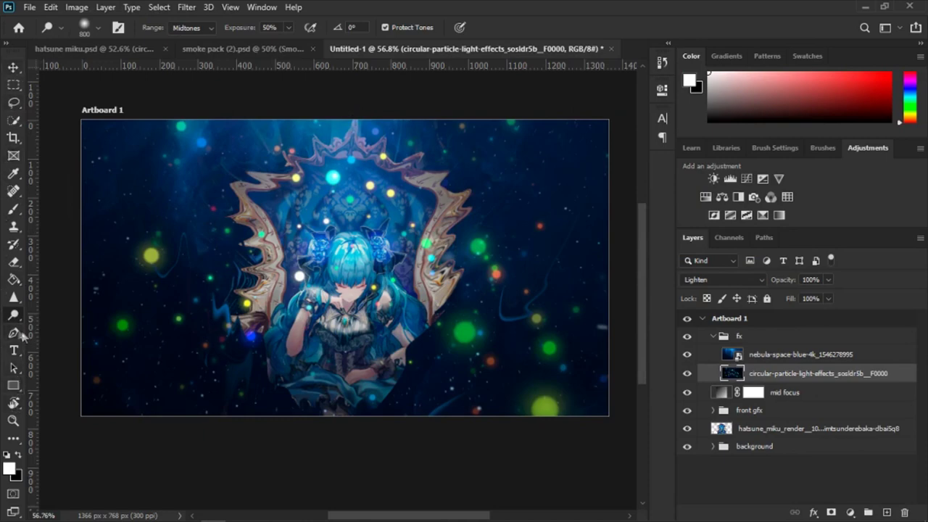
Step: Pick the Eraser at size 700 and erase particles from the banner's centre
click(14, 261)
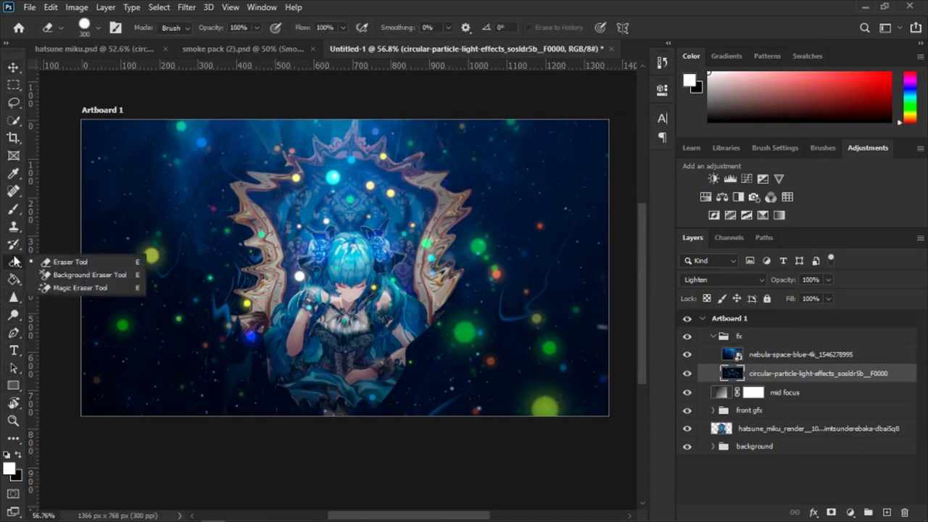
click(70, 262)
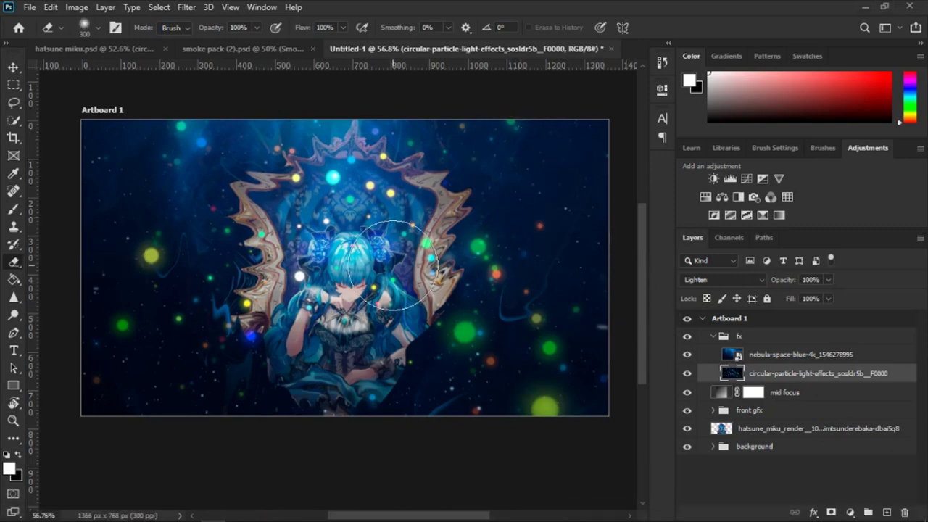
key(bracketright)
key(bracketright)
key(bracketright)
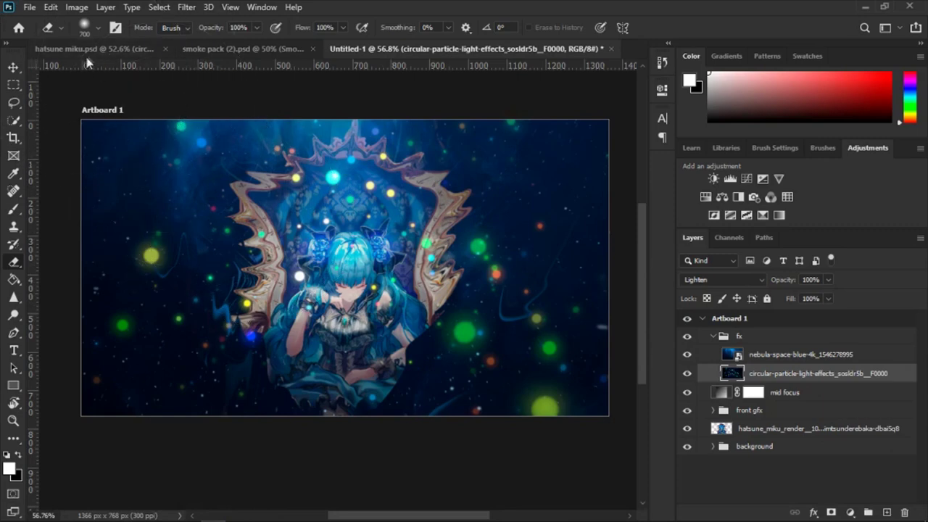
key(ctrl+Tab)
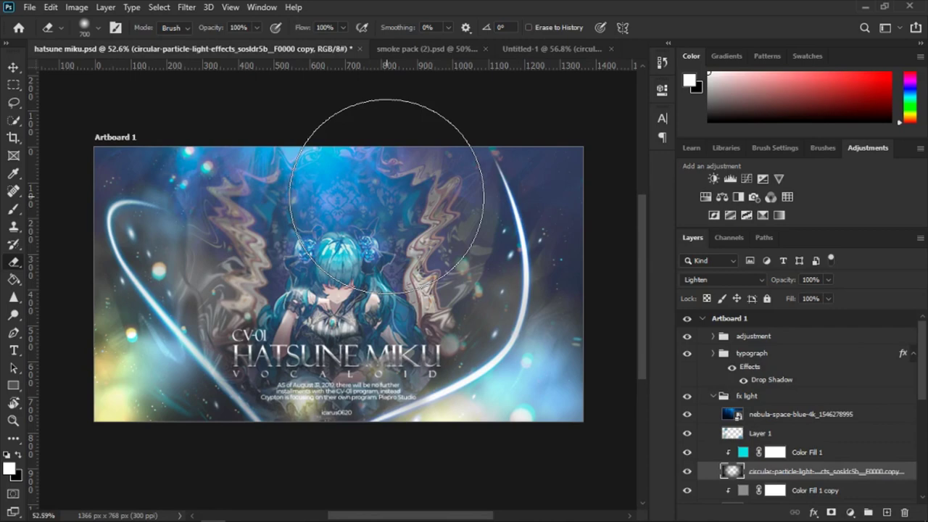
click(536, 49)
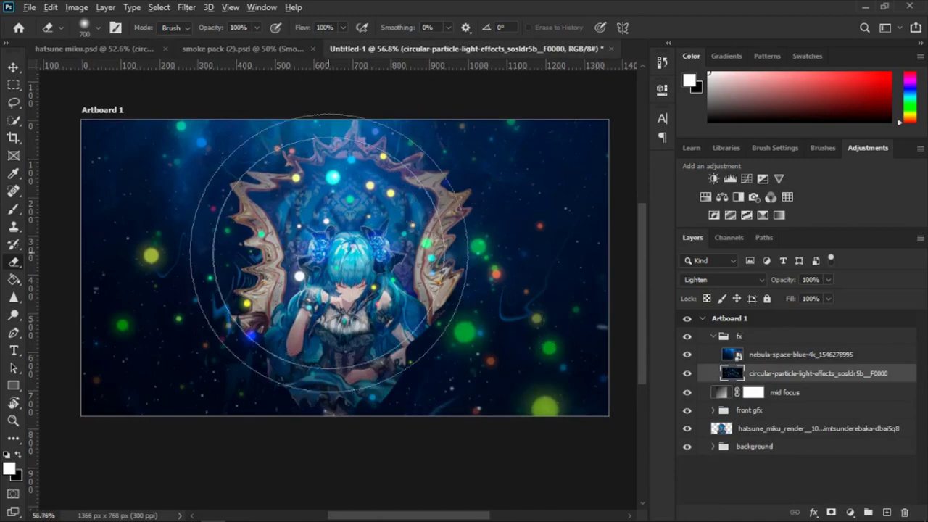
scroll(348, 246, up, 2)
scroll(348, 247, down, 2)
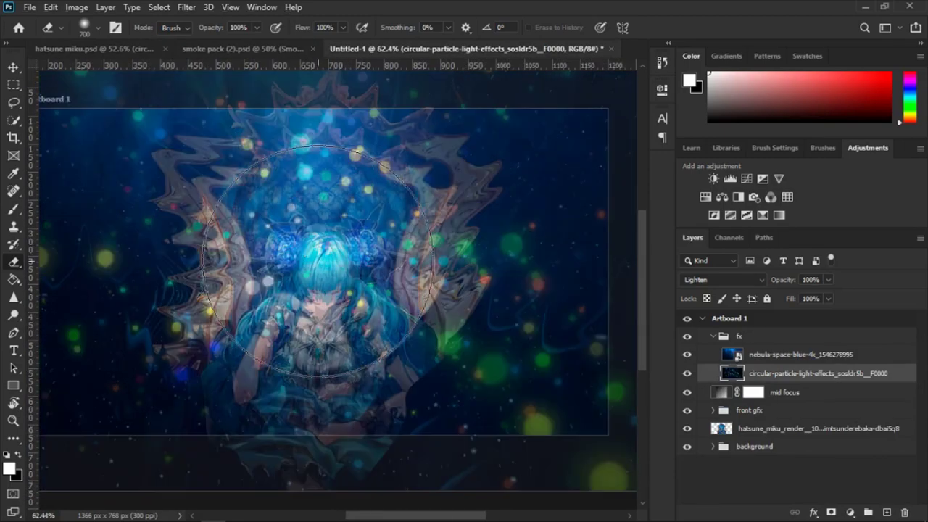
scroll(348, 260, left, 2)
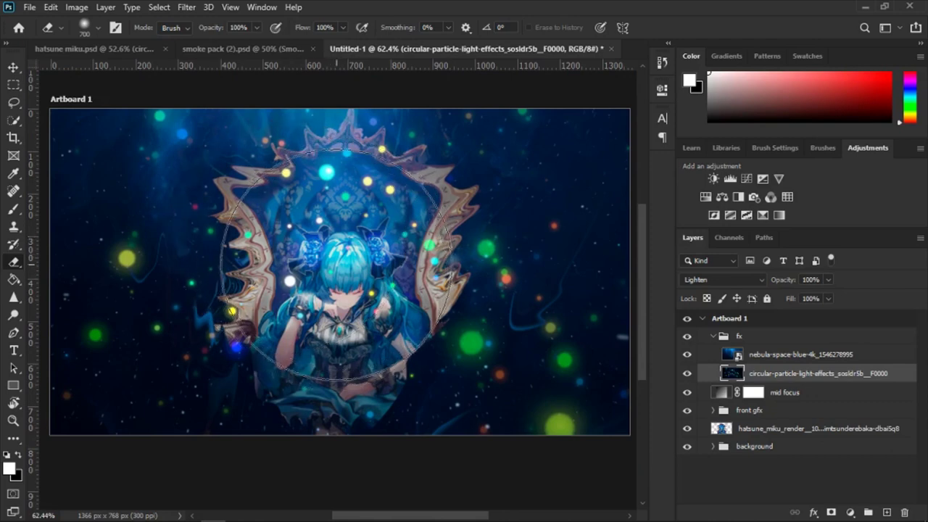
mouse_move(359, 251)
mouse_down()
mouse_move(351, 268)
mouse_move(335, 250)
mouse_up()
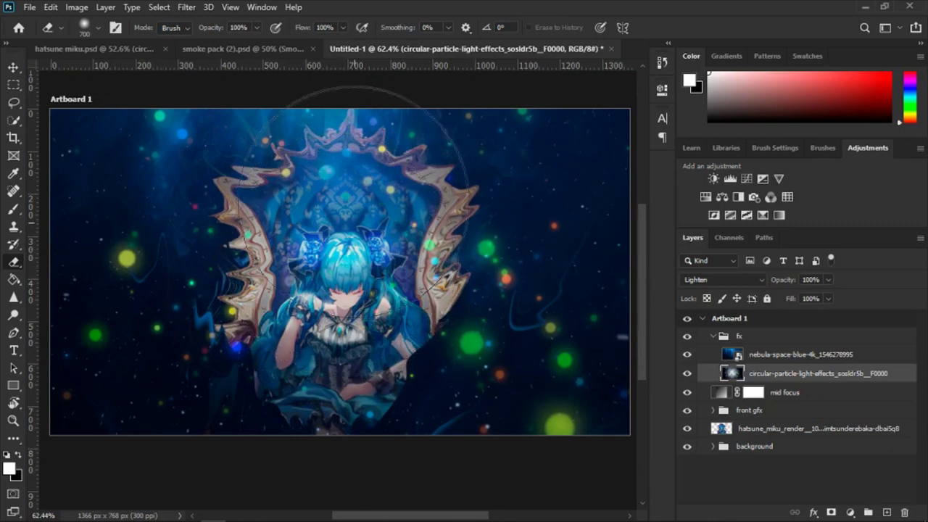
Step: Try erasing the centre with a hard round brush, undoing the results
right_click(356, 209)
right_click(211, 208)
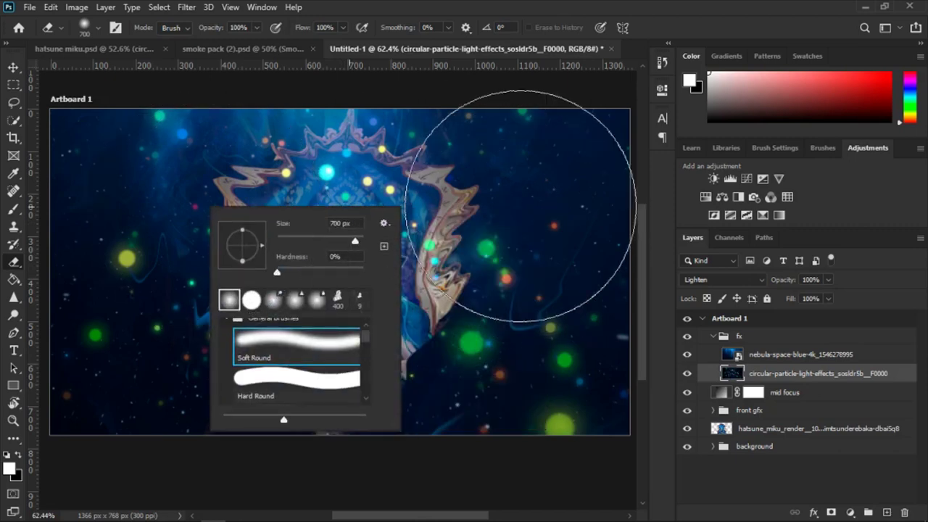
drag(543, 208, 341, 276)
right_click(528, 207)
key(Escape)
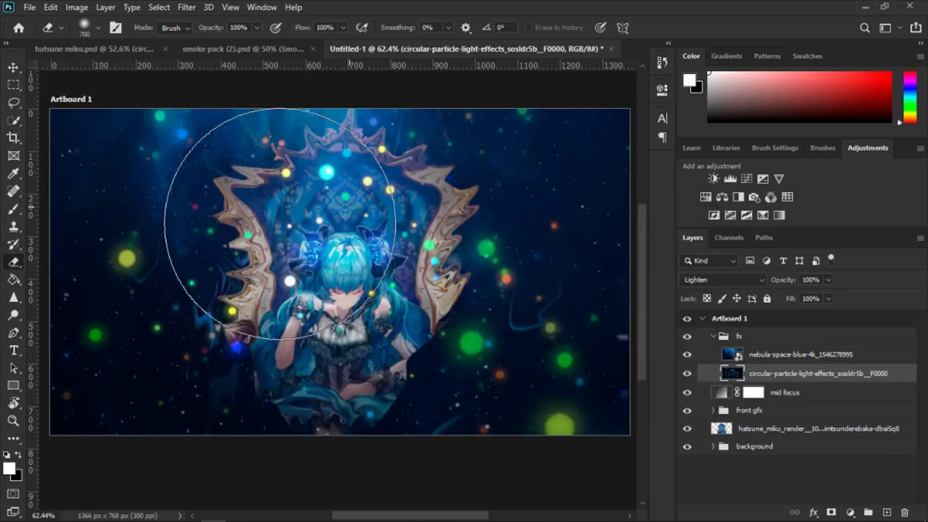
key(ctrl+z)
right_click(287, 225)
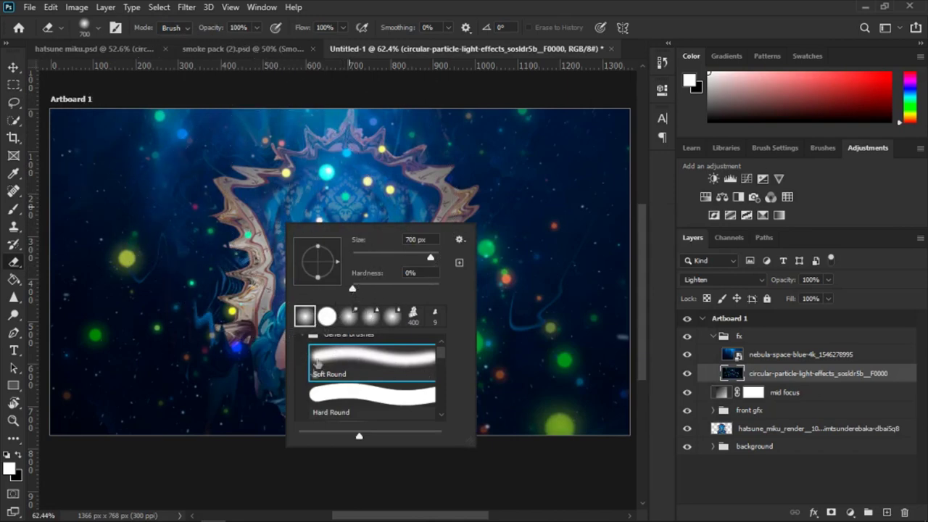
click(372, 395)
key(Return)
click(348, 247)
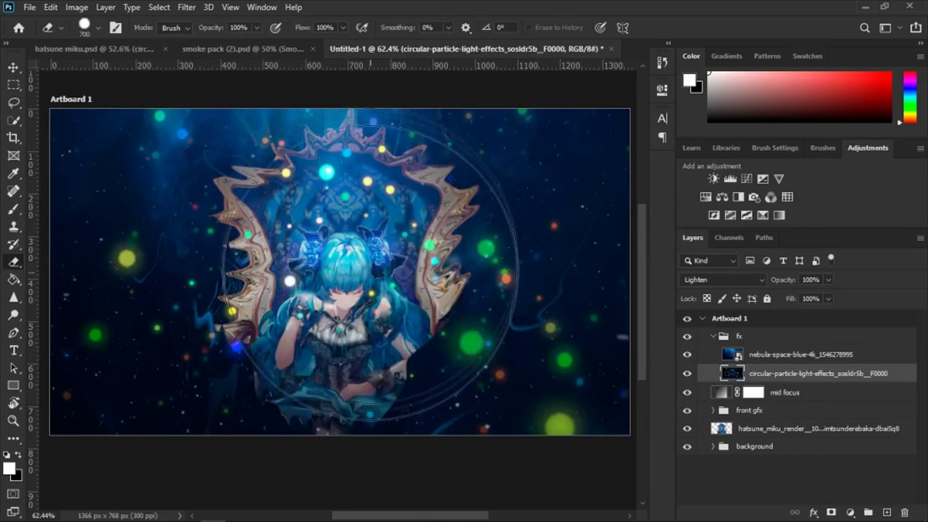
key(ctrl+z)
Step: Switch to a soft round eraser and erase the particles over the figure and throne
right_click(380, 242)
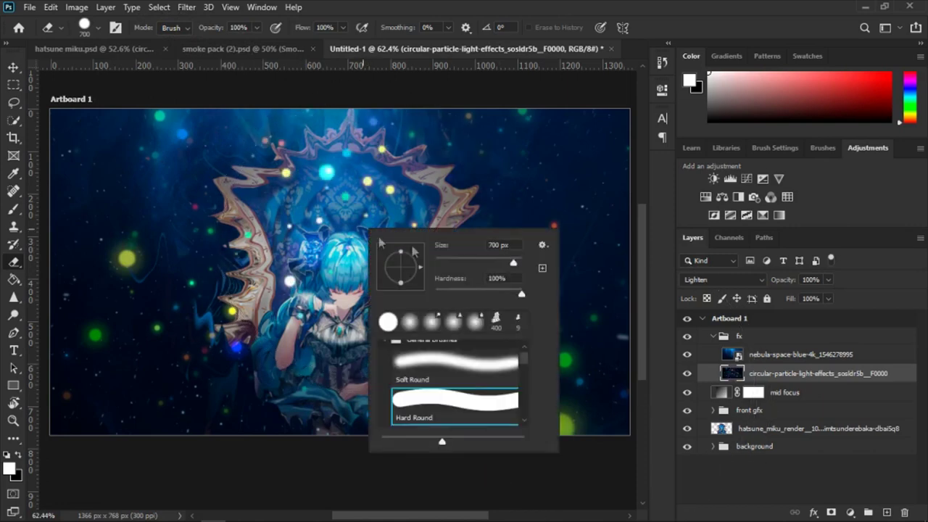
click(451, 371)
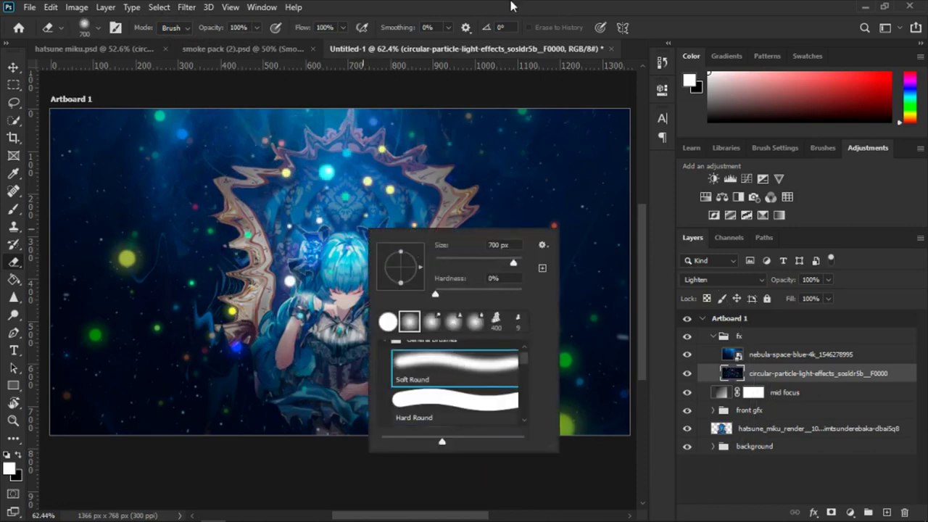
key(Return)
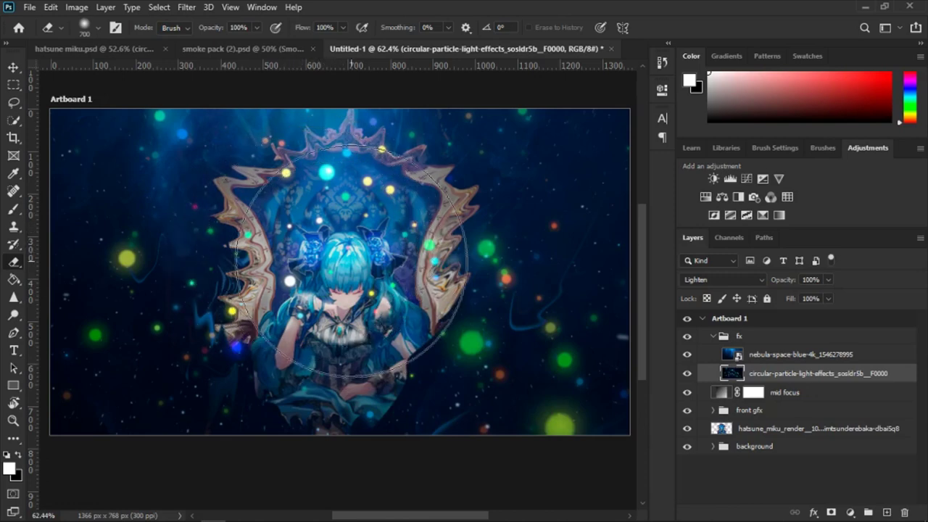
mouse_move(335, 255)
mouse_down()
mouse_move(342, 268)
mouse_move(428, 294)
mouse_up()
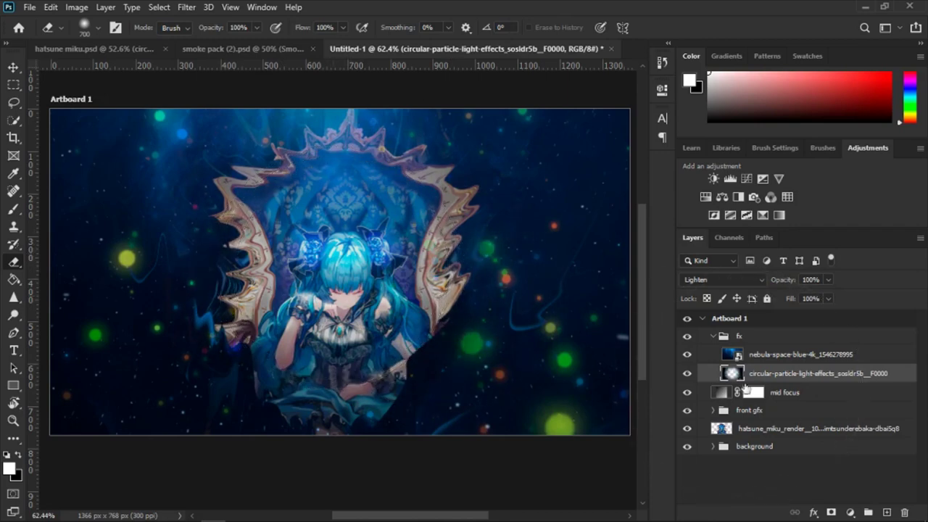
drag(251, 258, 403, 264)
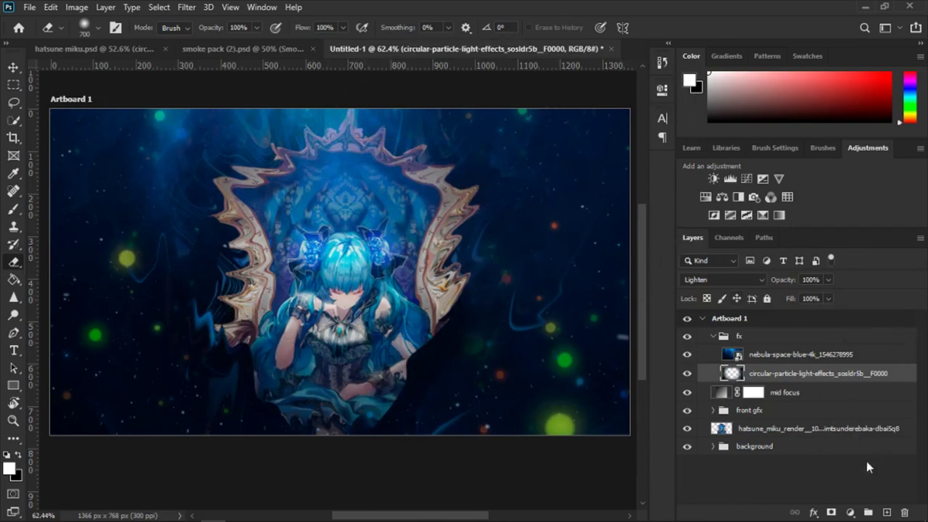
Step: Add a Solid Color fill layer in cyan #45f0ff
click(851, 514)
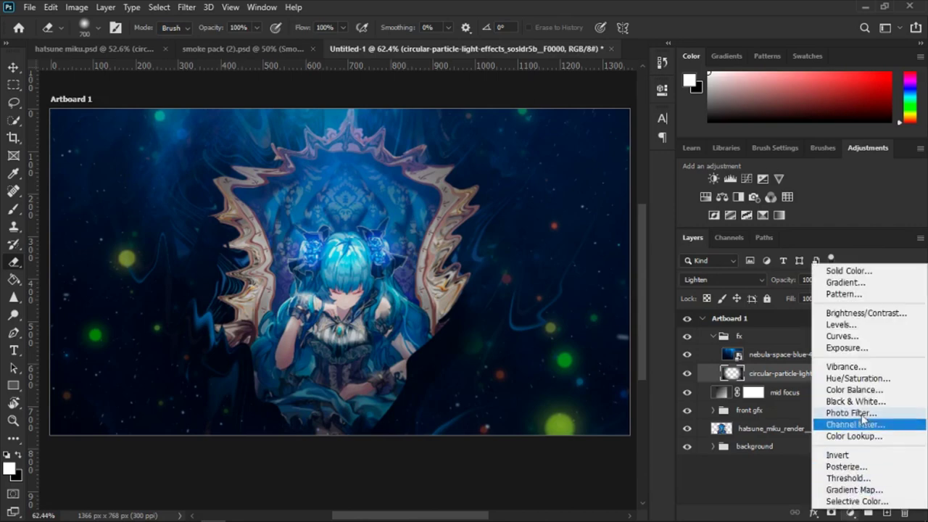
click(845, 267)
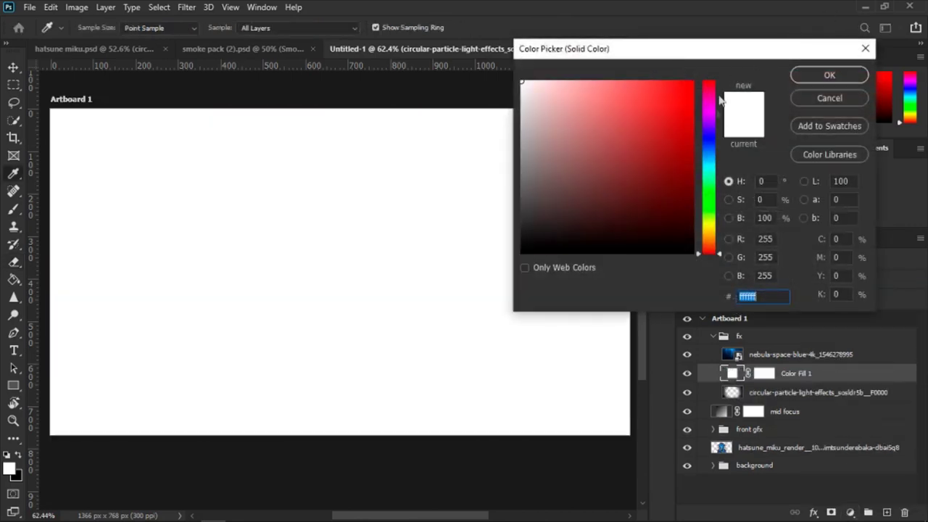
click(708, 164)
drag(665, 145, 638, 81)
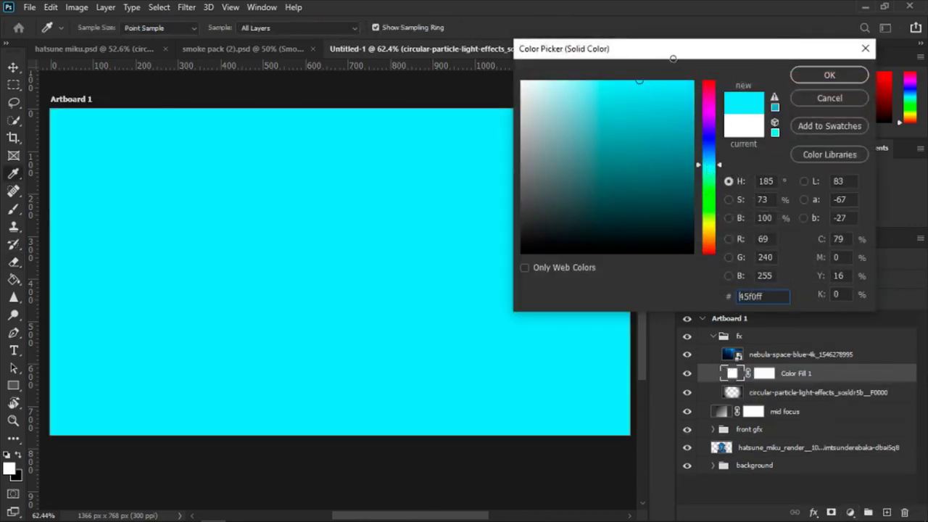
click(809, 75)
Step: Clip Color Fill 1 to the particle layer in Hue mode, then duplicate the particle layer
right_click(799, 372)
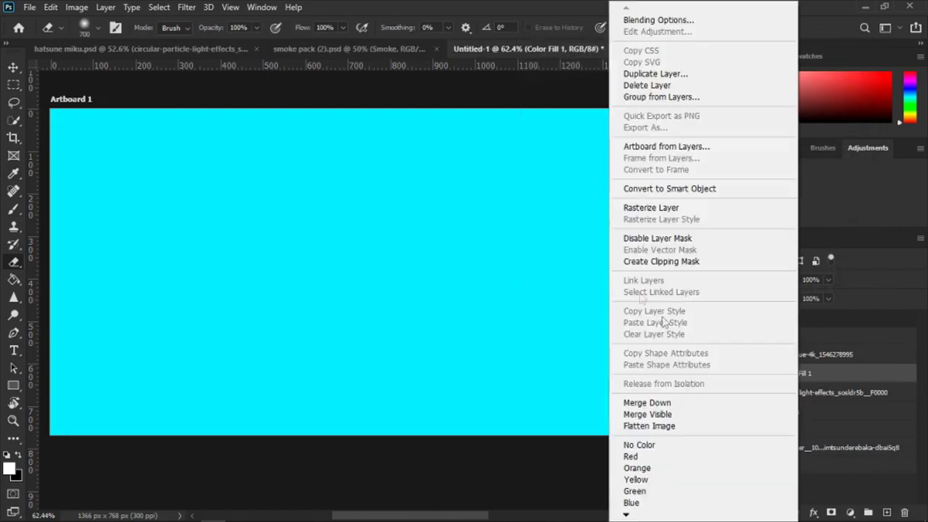
click(661, 261)
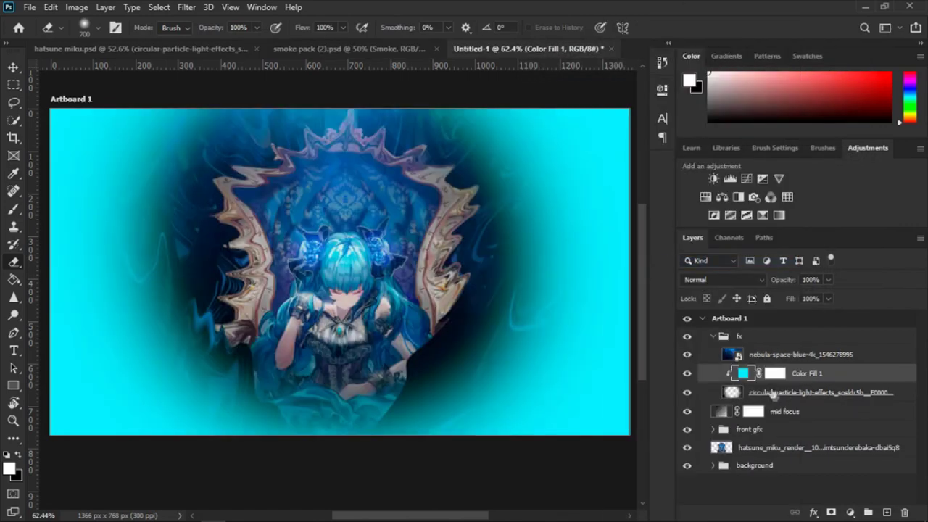
click(728, 281)
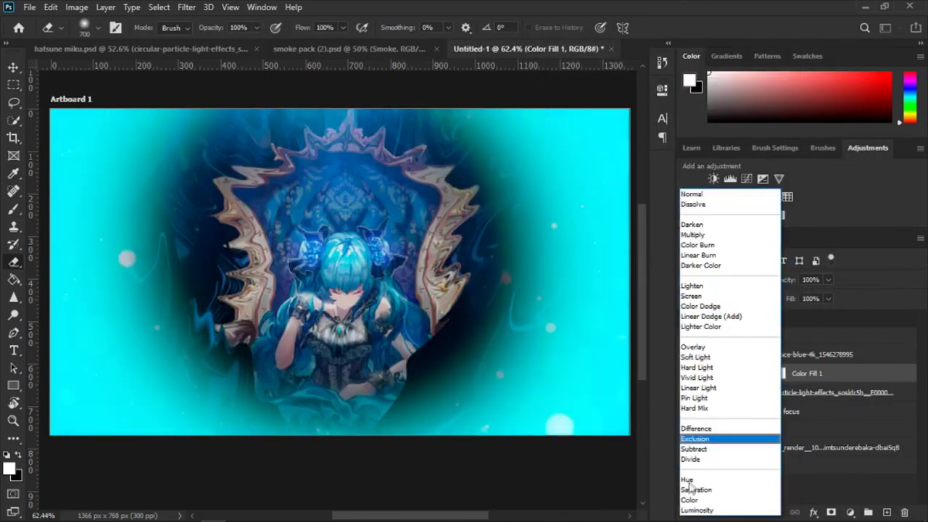
click(717, 480)
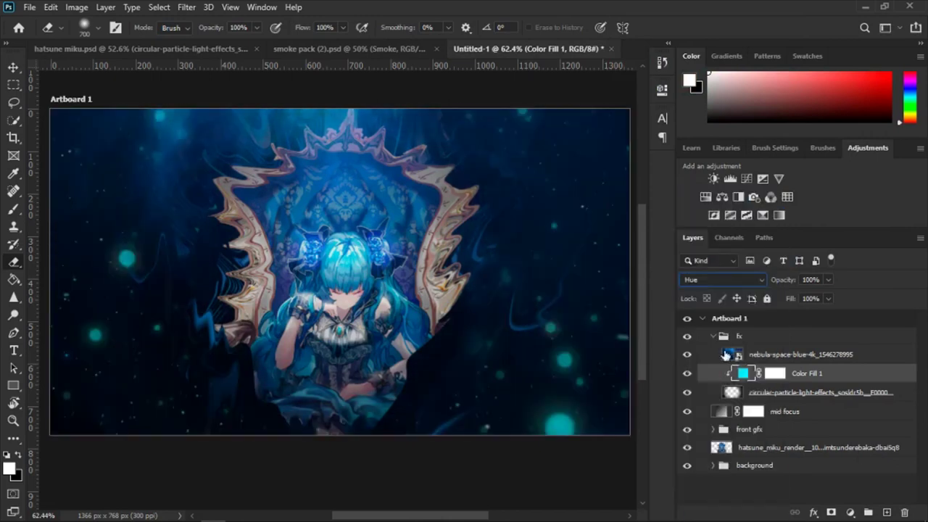
click(786, 395)
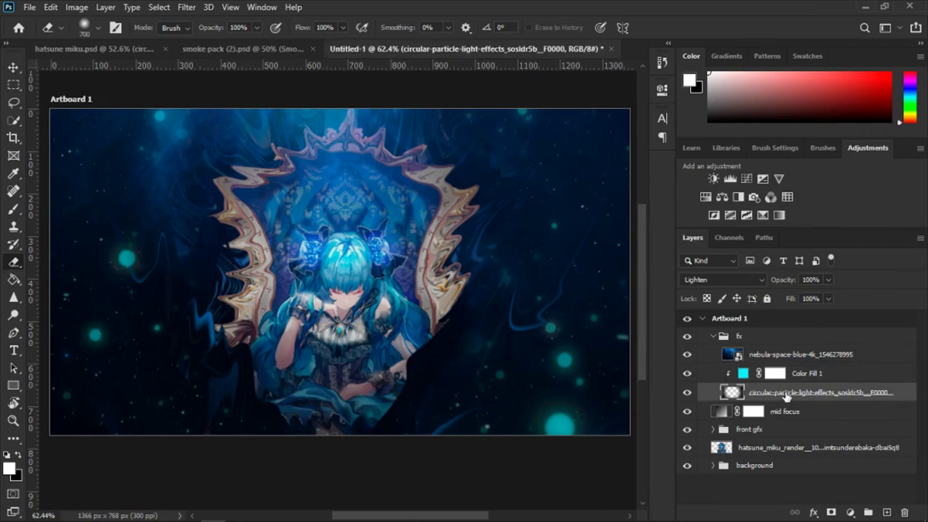
key(ctrl+j)
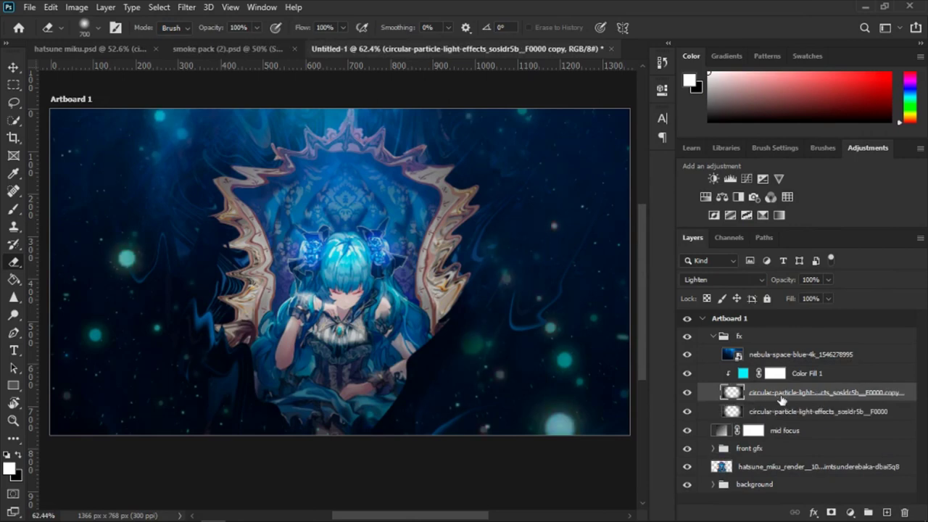
Step: Rotate the original particle layer beneath the copy by about 1.5 degrees
click(772, 412)
key(ctrl+t)
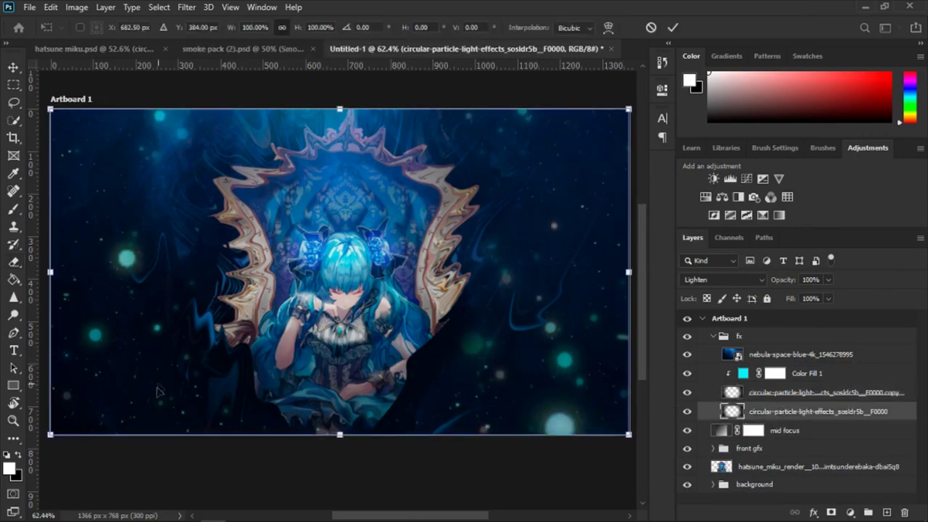
drag(110, 462, 113, 455)
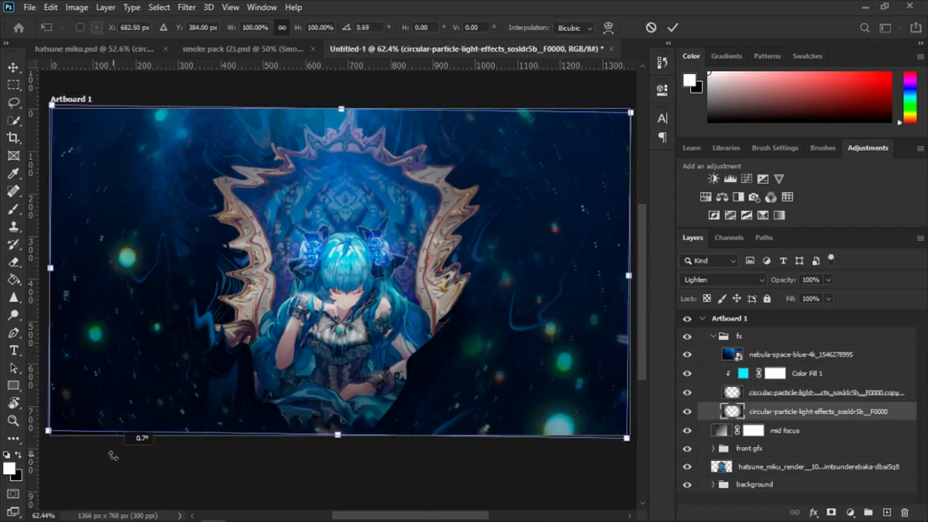
key(Return)
key(e)
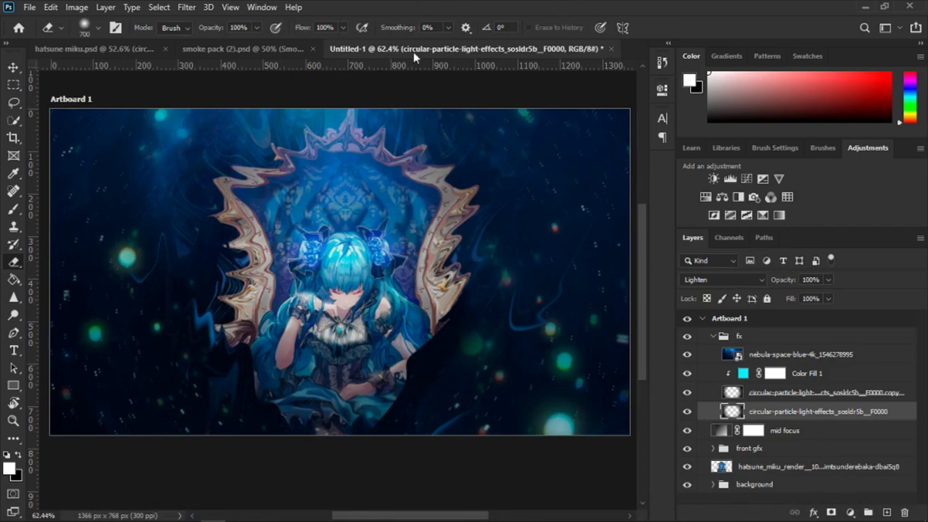
Step: Try a clipped copy of Color Fill 1 below the particle layers, then undo it entirely
click(850, 513)
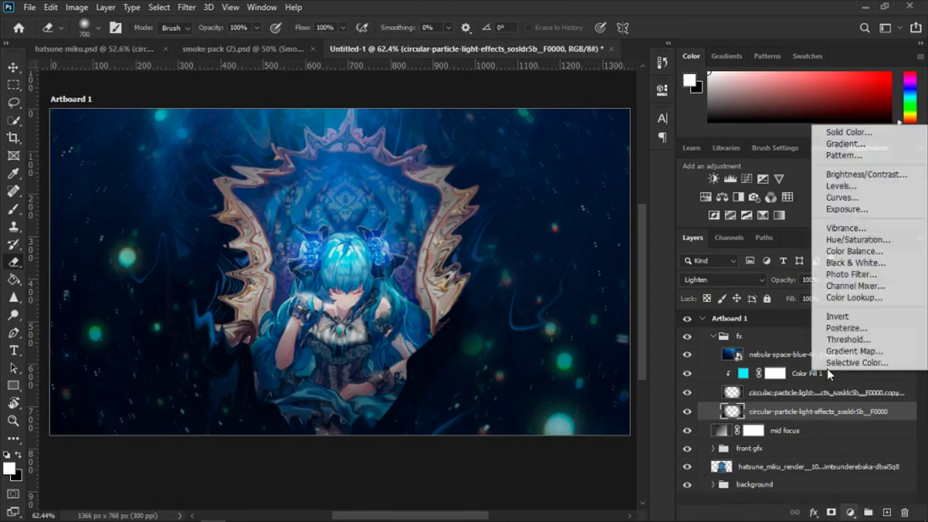
click(801, 380)
click(815, 376)
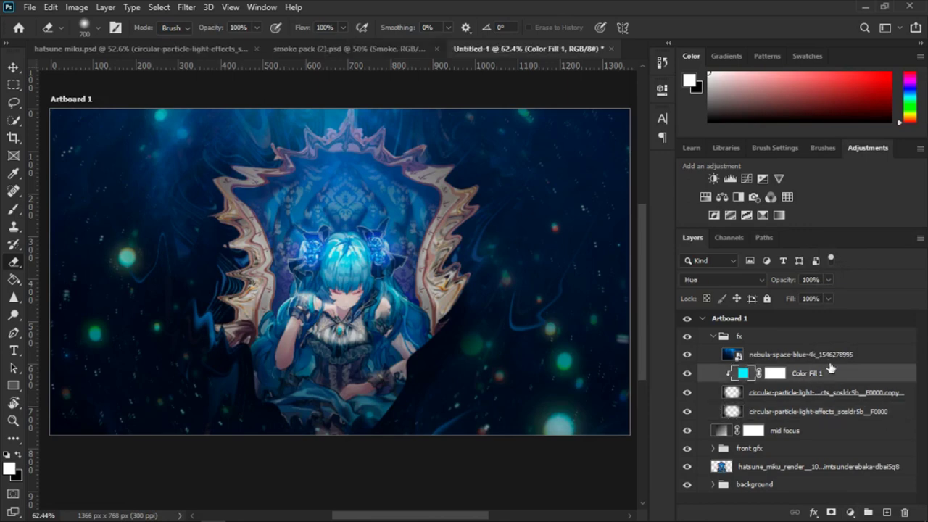
key(ctrl+j)
mouse_move(826, 373)
mouse_down()
mouse_move(812, 422)
mouse_move(794, 414)
mouse_up()
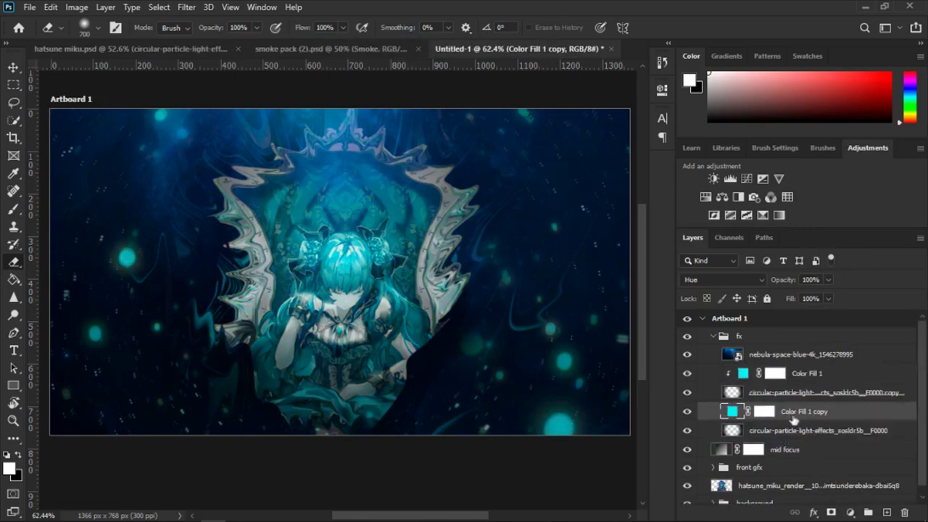
right_click(797, 412)
click(696, 262)
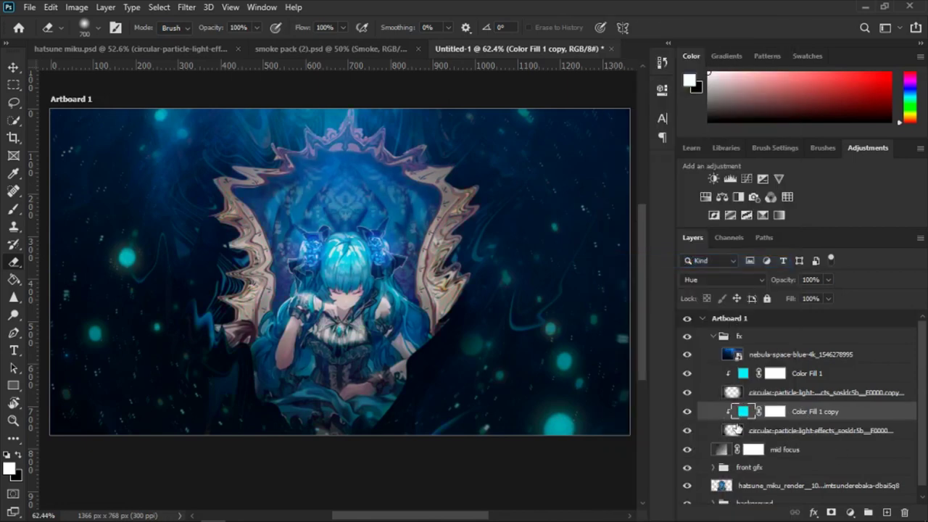
key(ctrl+z)
key(ctrl+z)
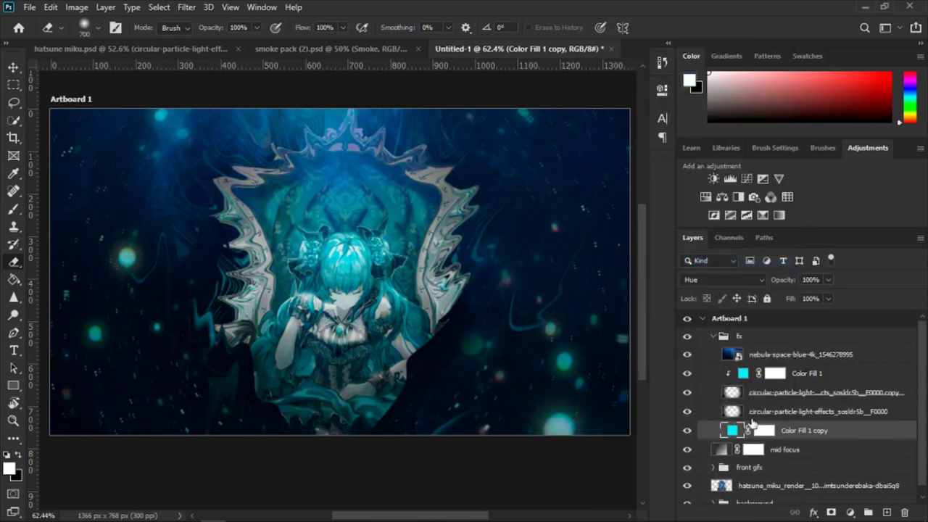
key(ctrl+z)
key(ctrl+z)
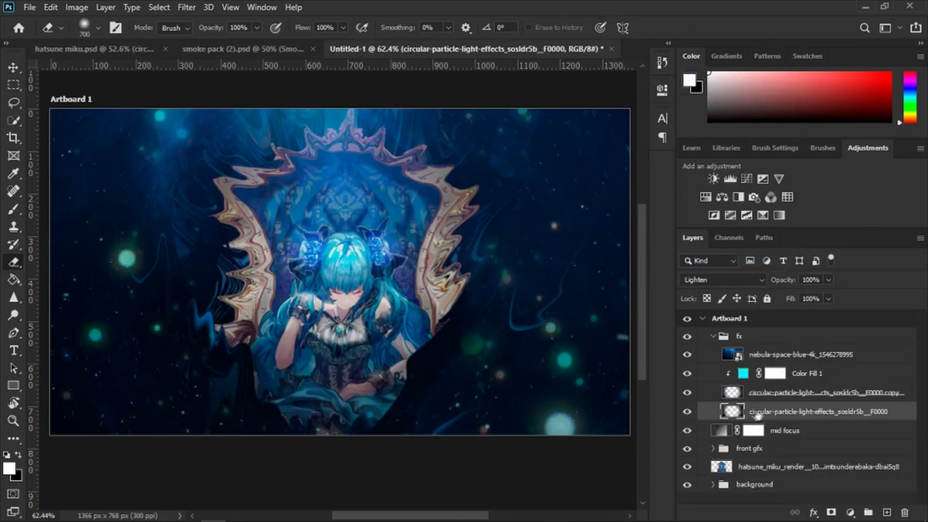
key(ctrl+z)
Step: Re-create the duplicate of the circular-particle layer above the original
click(733, 397)
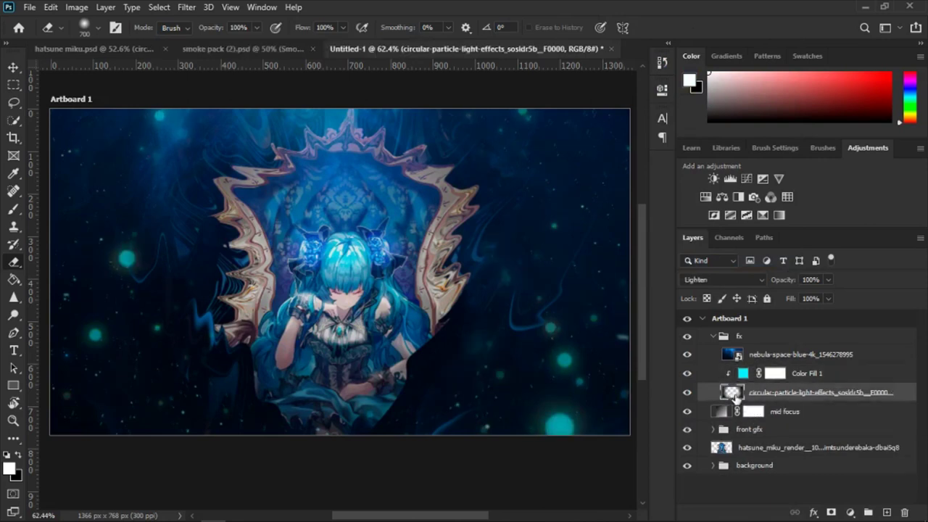
key(ctrl+j)
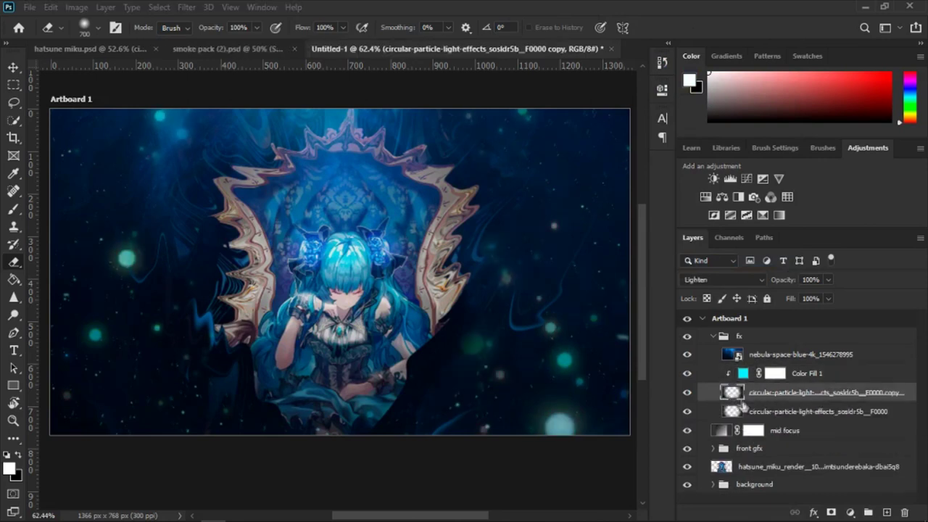
click(747, 411)
key(ctrl+z)
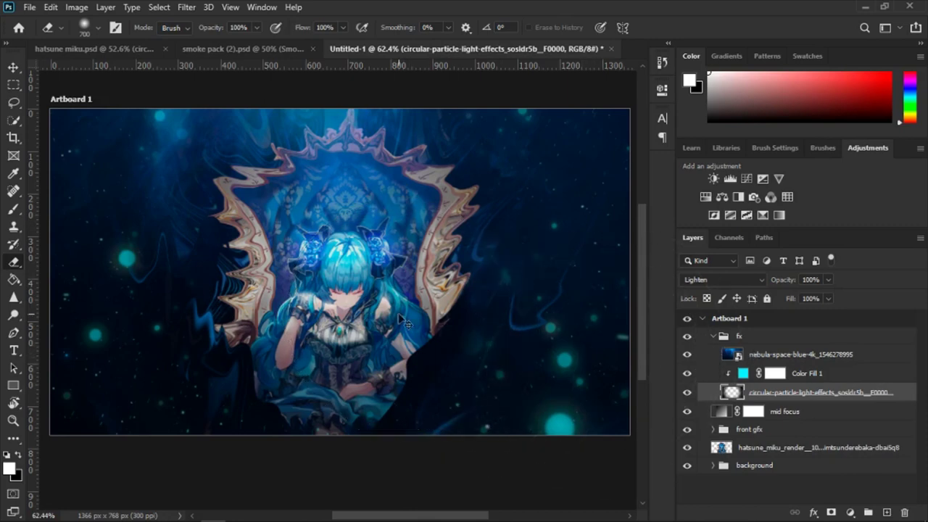
key(ctrl+j)
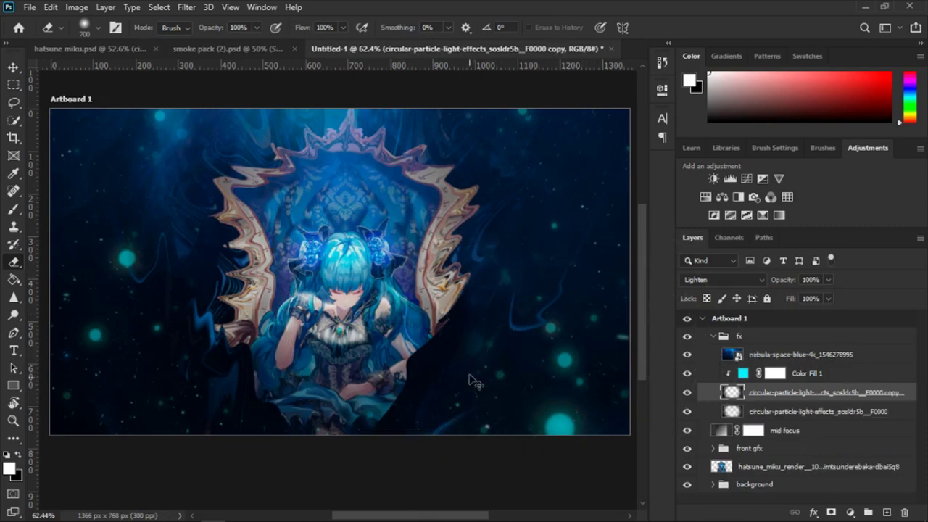
key(Delete)
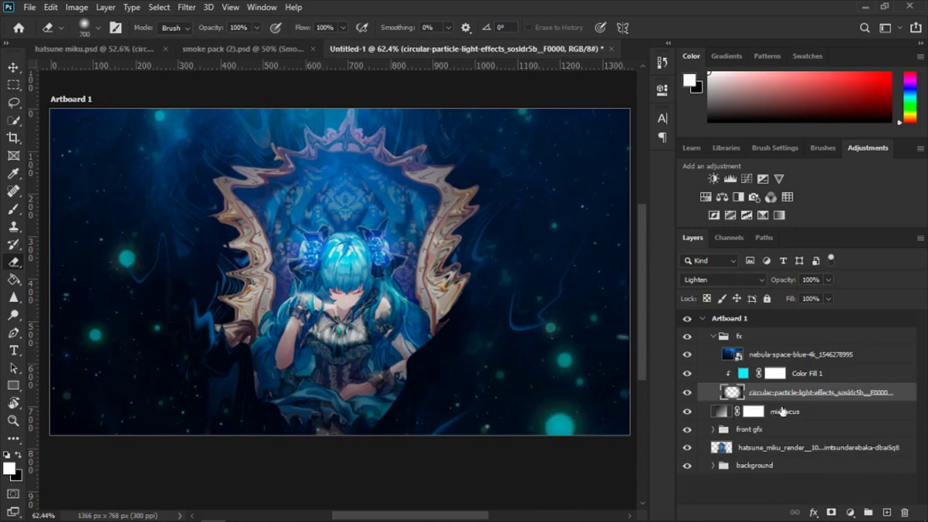
key(ctrl+j)
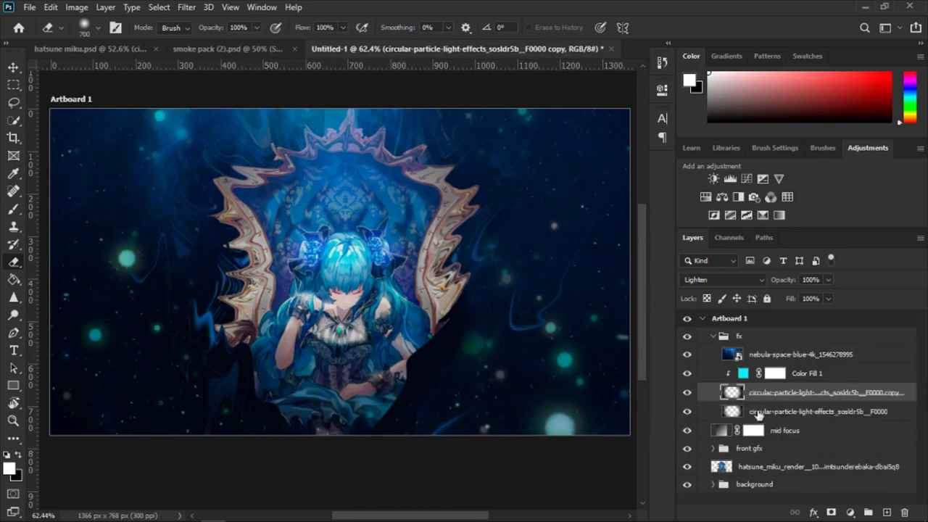
Step: Rotate the original particle layer about 1.4 degrees and commit the transform
click(760, 411)
key(ctrl+t)
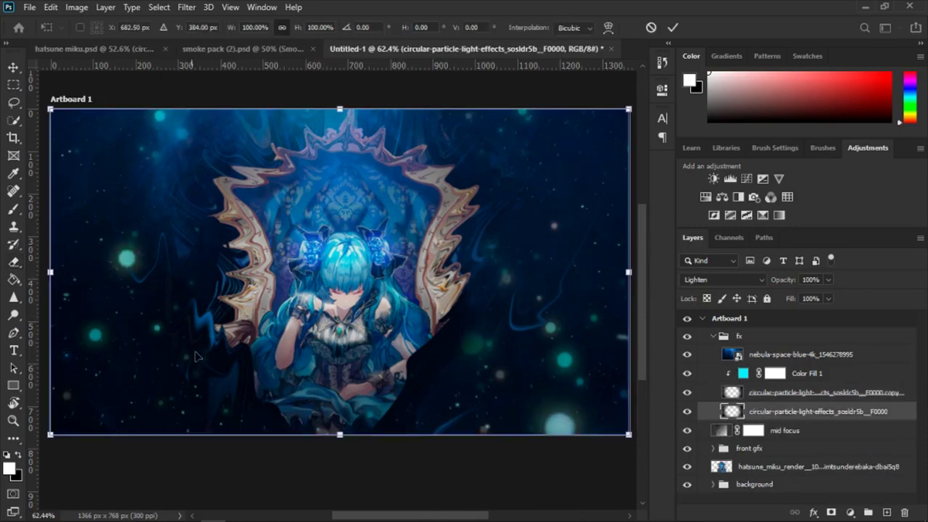
drag(105, 454, 97, 450)
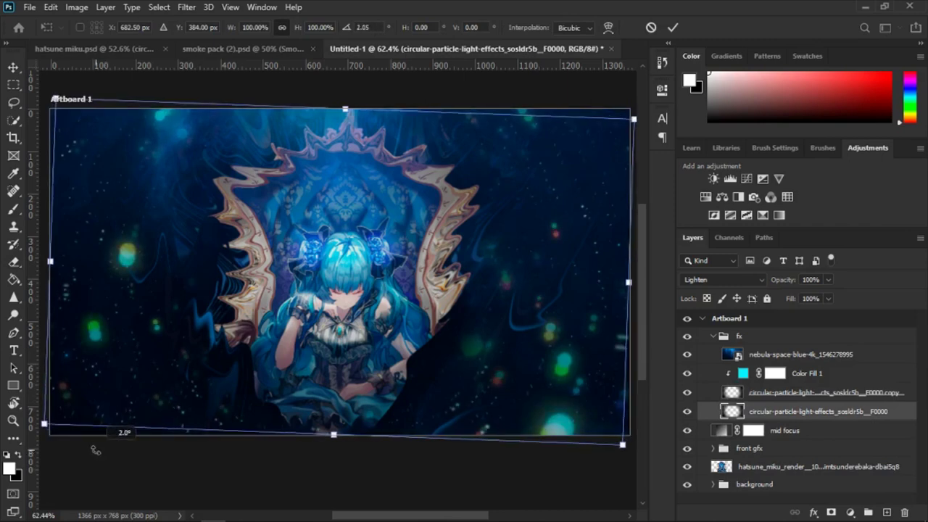
key(Return)
key(e)
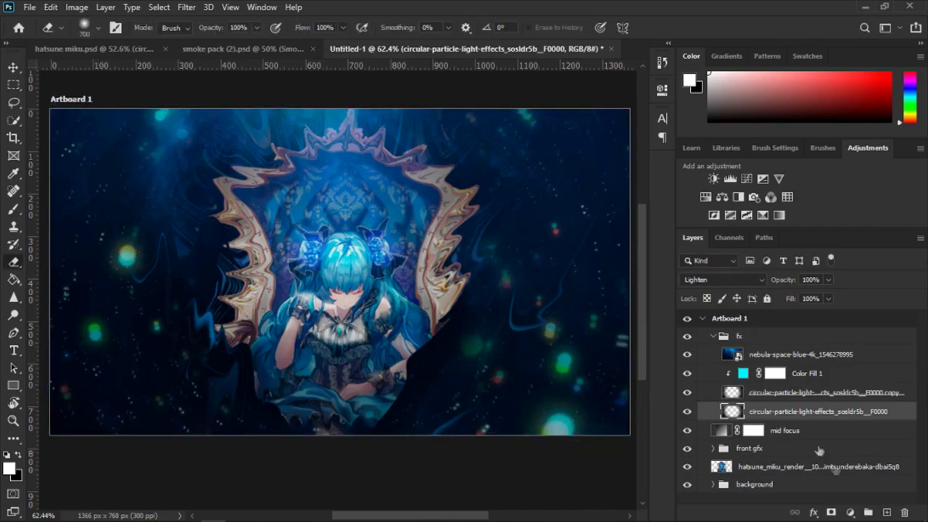
click(825, 378)
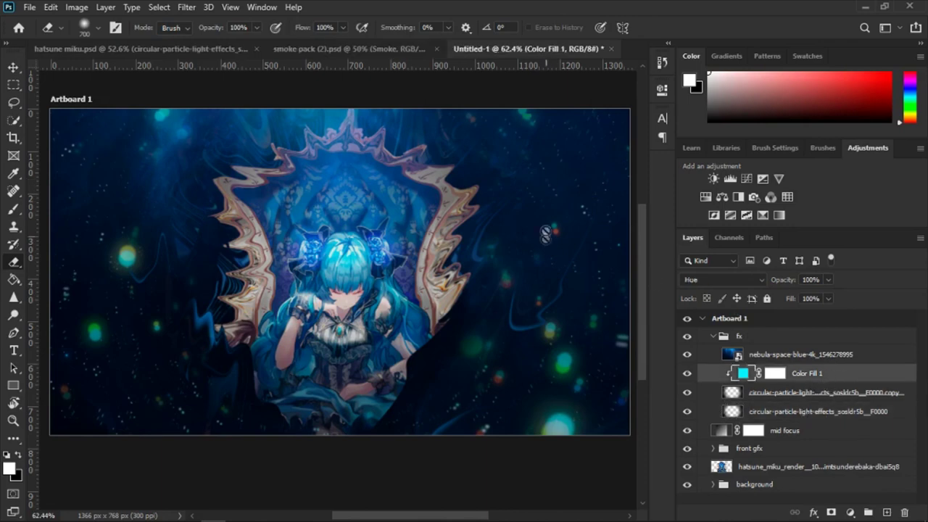
Step: Duplicate Color Fill 1 and clip the copy to the lower particle layer
key(ctrl+j)
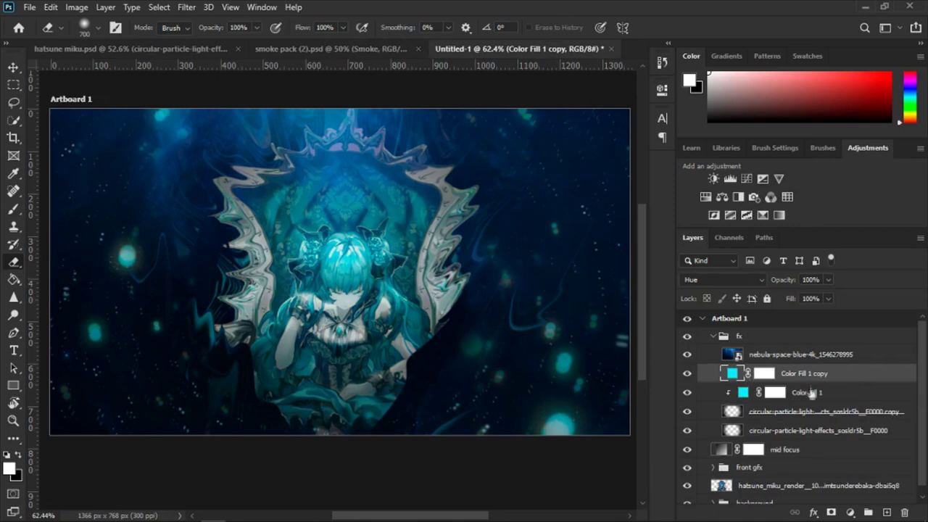
drag(811, 392, 804, 420)
right_click(764, 411)
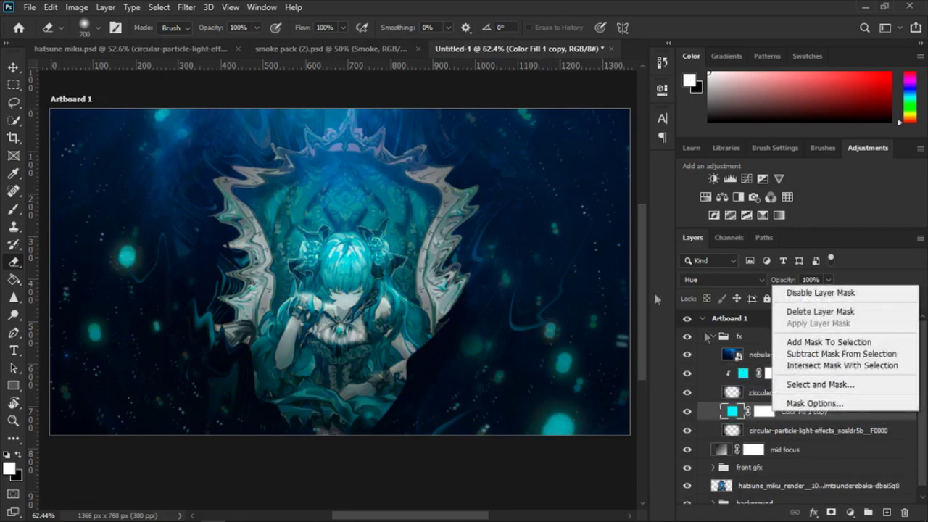
click(819, 417)
right_click(815, 414)
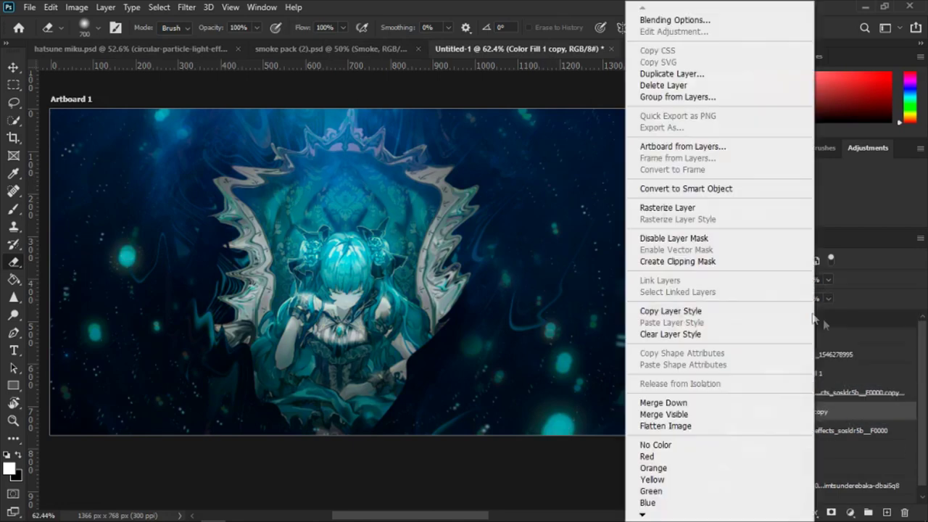
click(677, 261)
Step: Change the fill copy's colour to a bright saturated orange
double_click(743, 411)
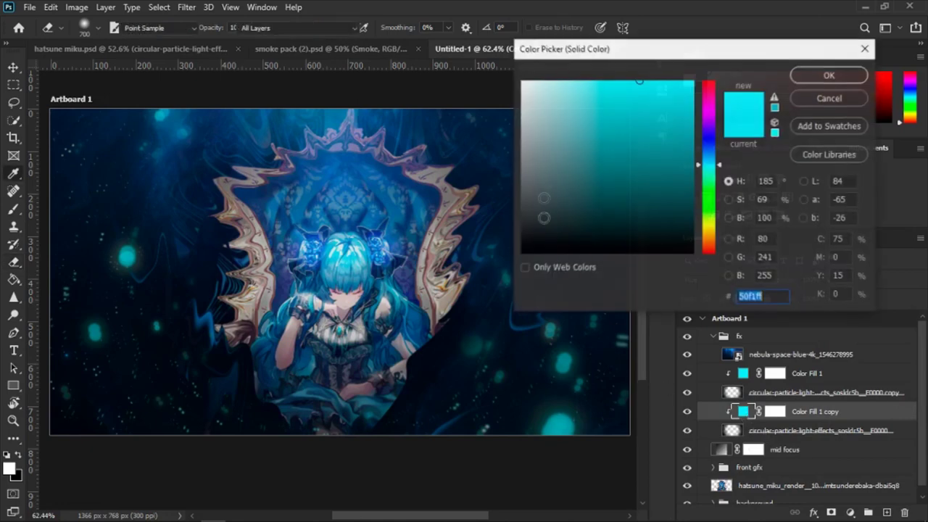
click(719, 230)
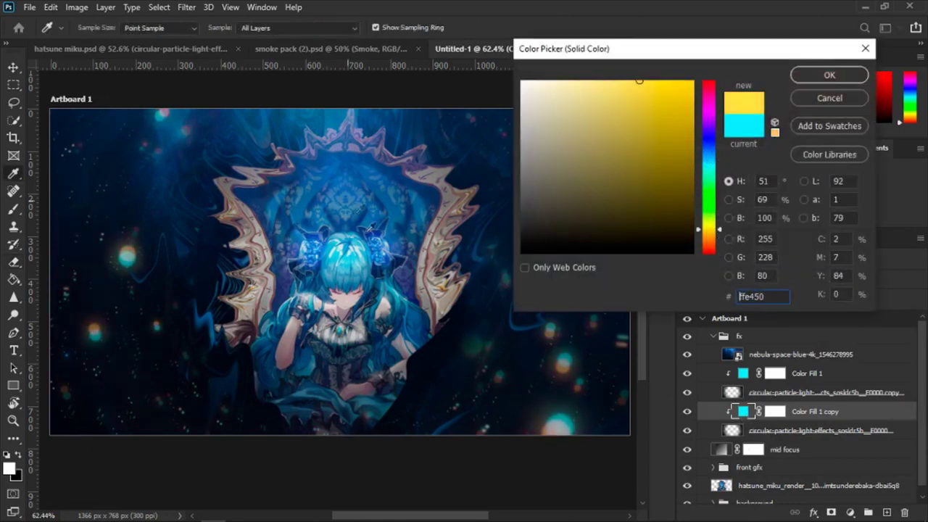
mouse_move(360, 208)
mouse_down()
mouse_move(462, 202)
mouse_move(451, 209)
mouse_move(461, 216)
mouse_move(444, 282)
mouse_up()
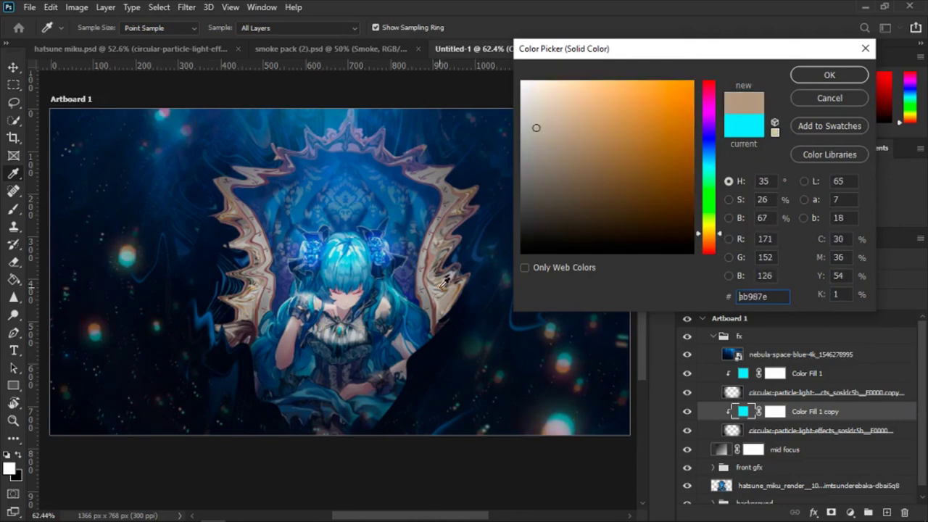
click(657, 80)
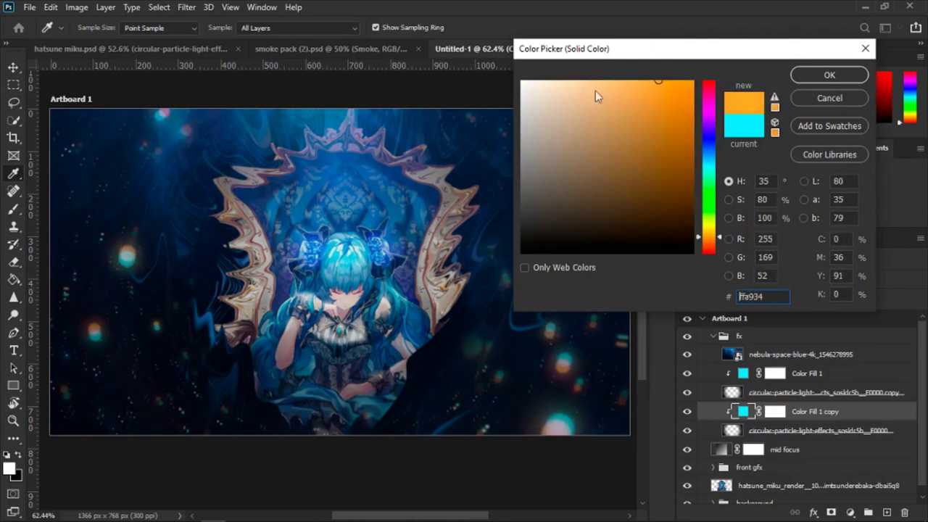
click(829, 75)
key(e)
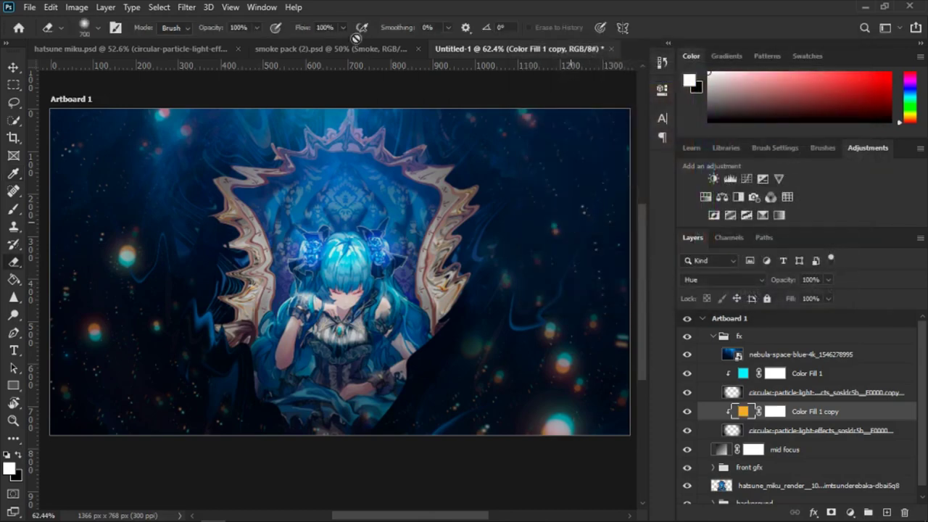
Step: Scroll the view to review the orange-tinted particles, then Alt+Tab away and back
scroll(326, 167, up, 2)
scroll(269, 155, down, 3)
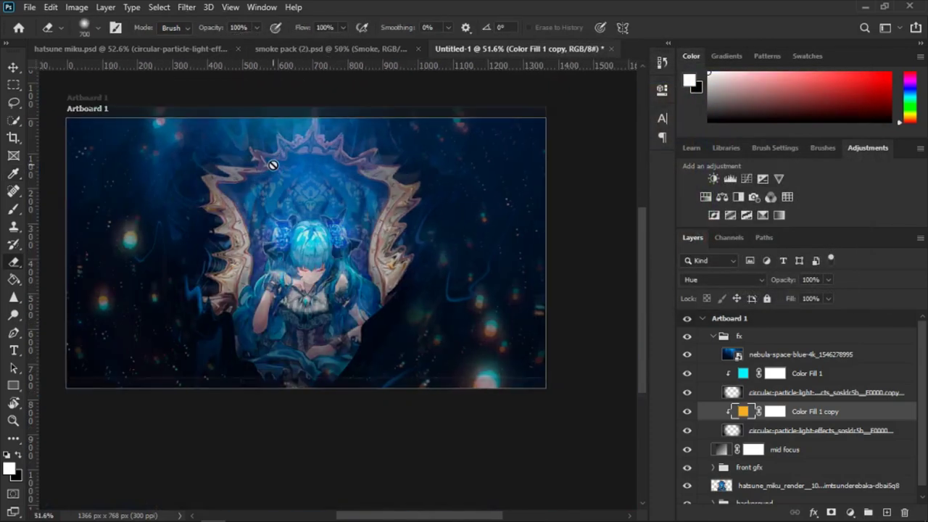
scroll(248, 203, up, 2)
scroll(246, 203, up, 1)
scroll(155, 310, down, 2)
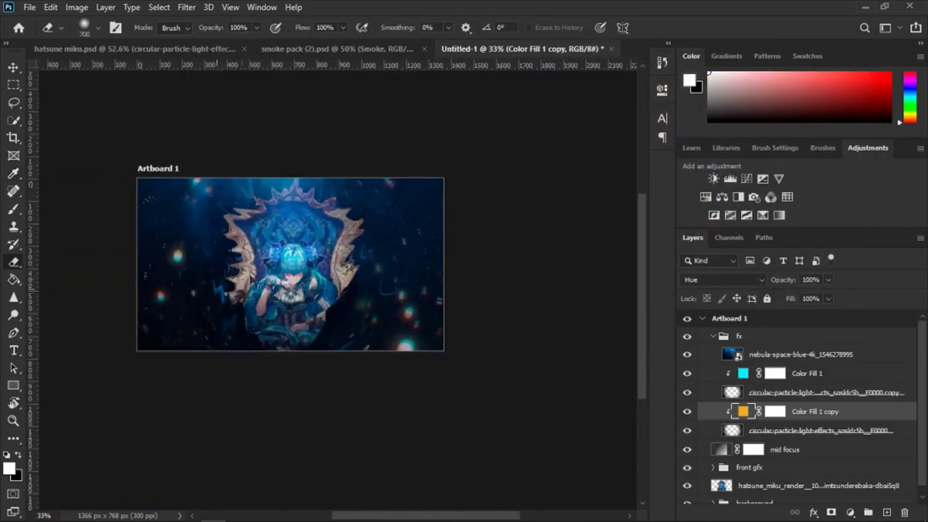
scroll(256, 270, up, 1)
scroll(256, 270, up, 1)
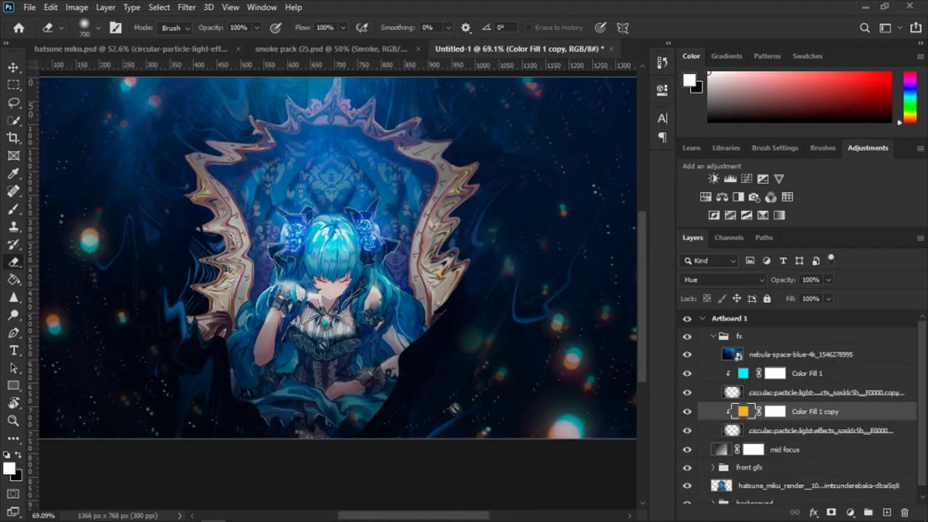
scroll(391, 215, down, 1)
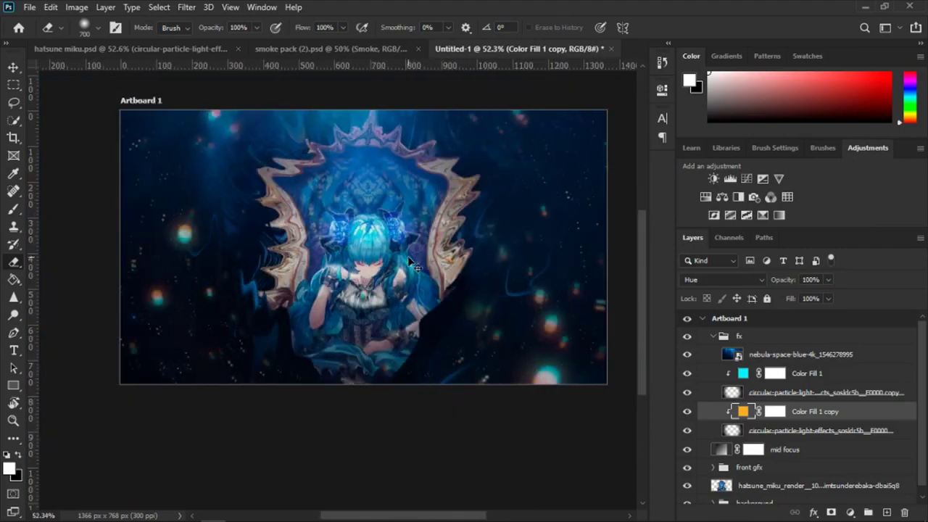
scroll(276, 195, up, 1)
scroll(340, 197, down, 1)
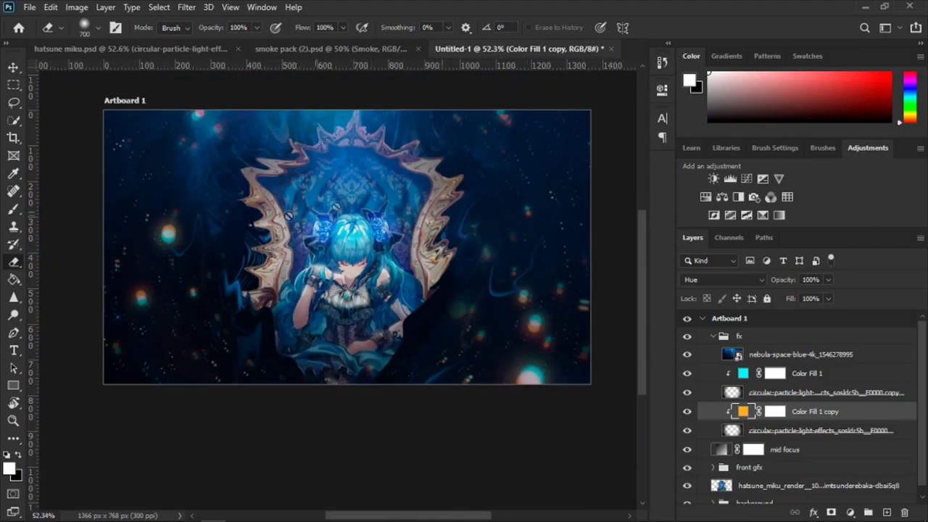
scroll(290, 218, up, 1)
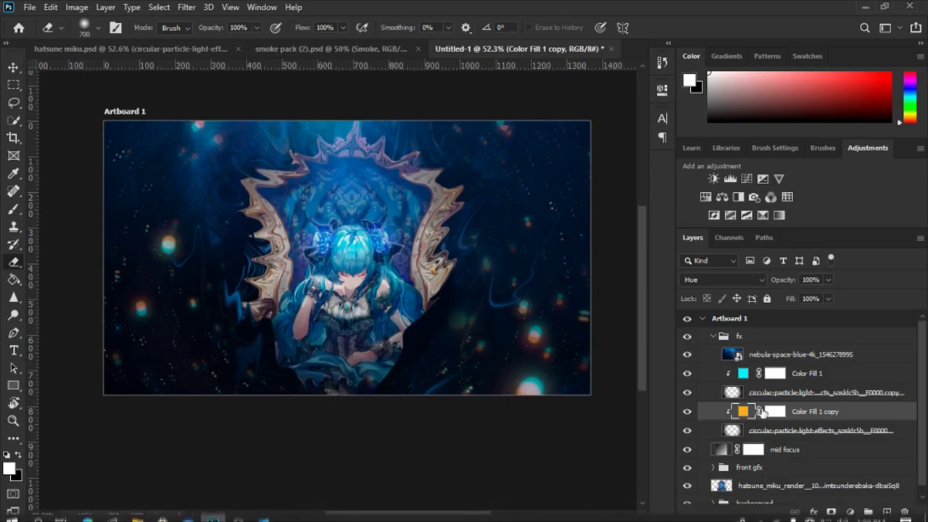
key(alt+Tab)
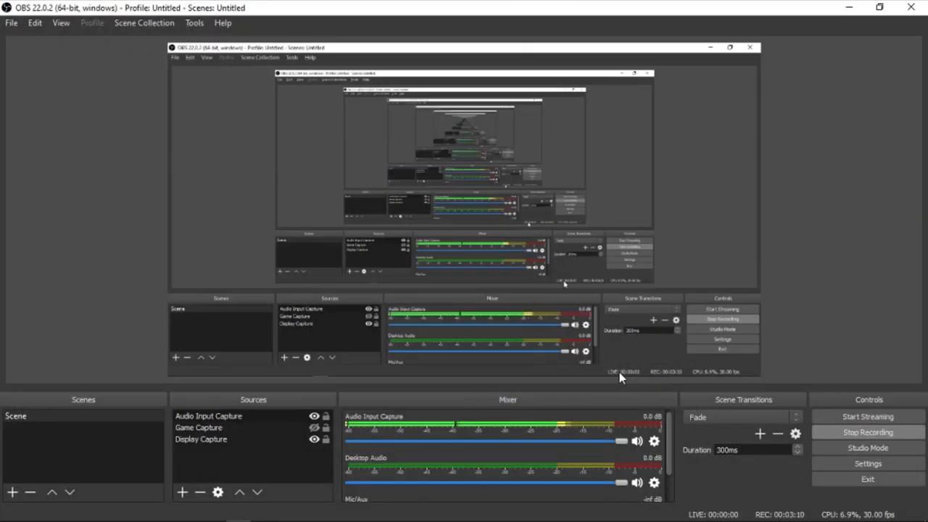
key(alt+Tab)
Step: In hatsune miku.psd, toggle the Hue/Saturation 2 copy and 01 layers to compare their light streaks
click(92, 48)
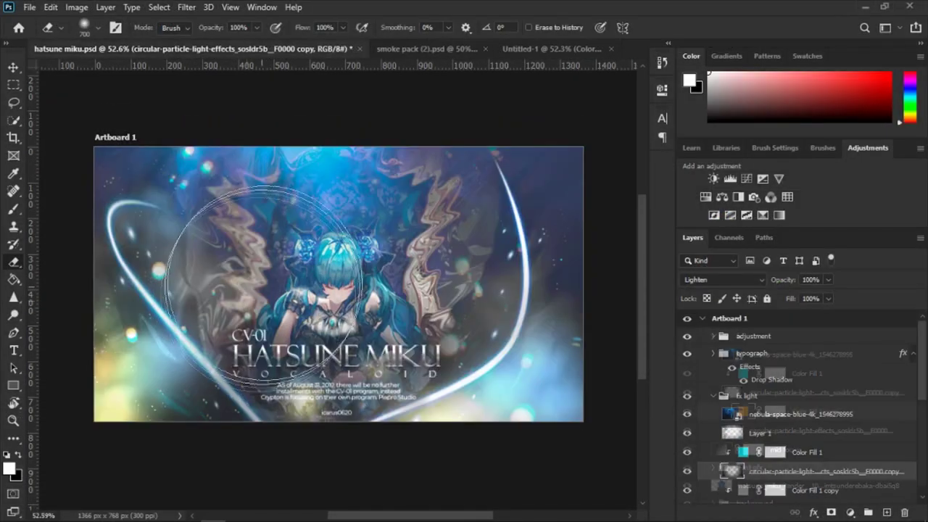
scroll(785, 406, down, 1)
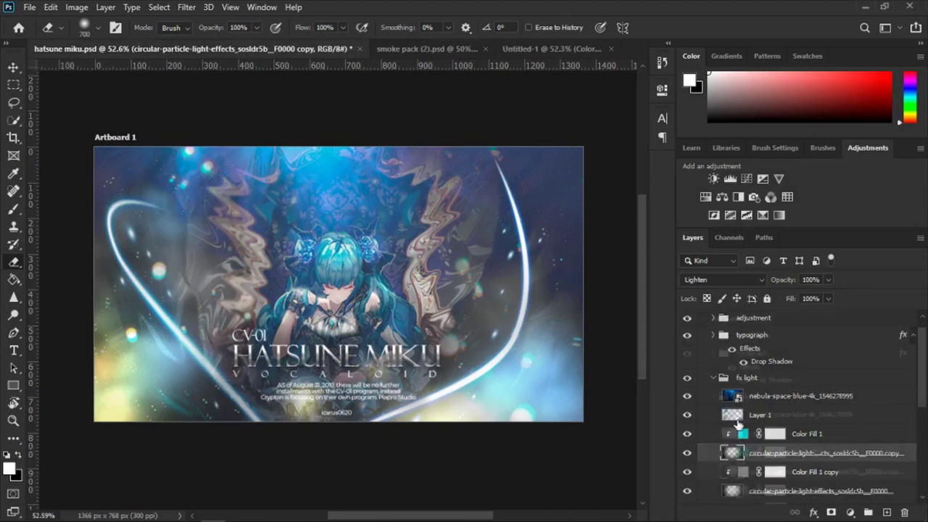
scroll(765, 425, down, 2)
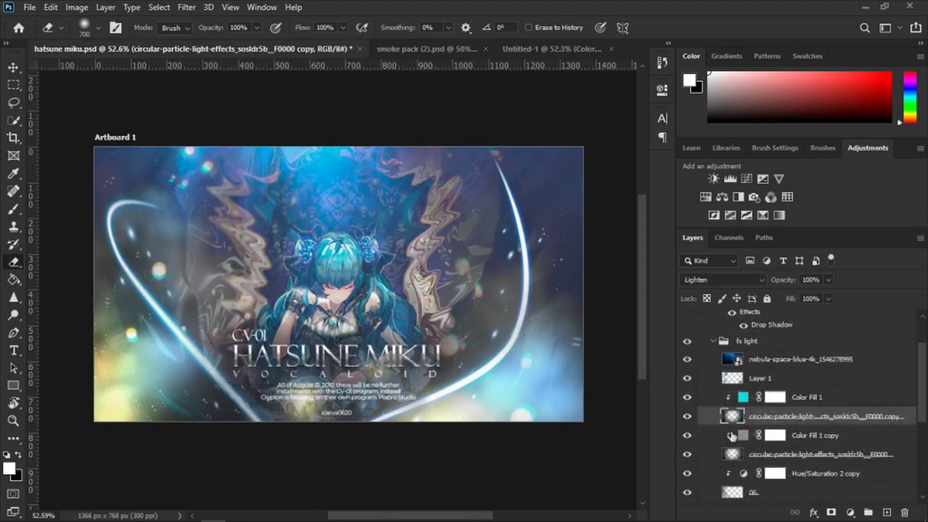
scroll(681, 467, down, 2)
click(687, 436)
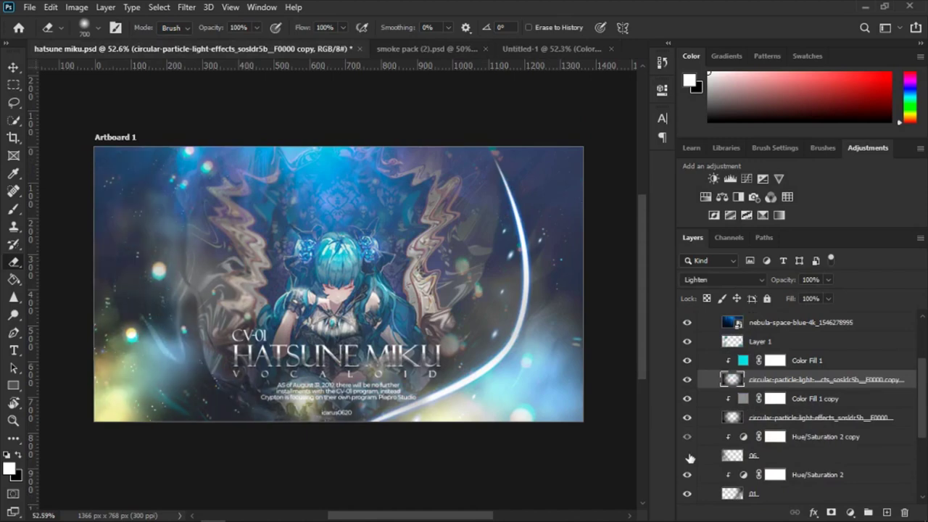
click(689, 456)
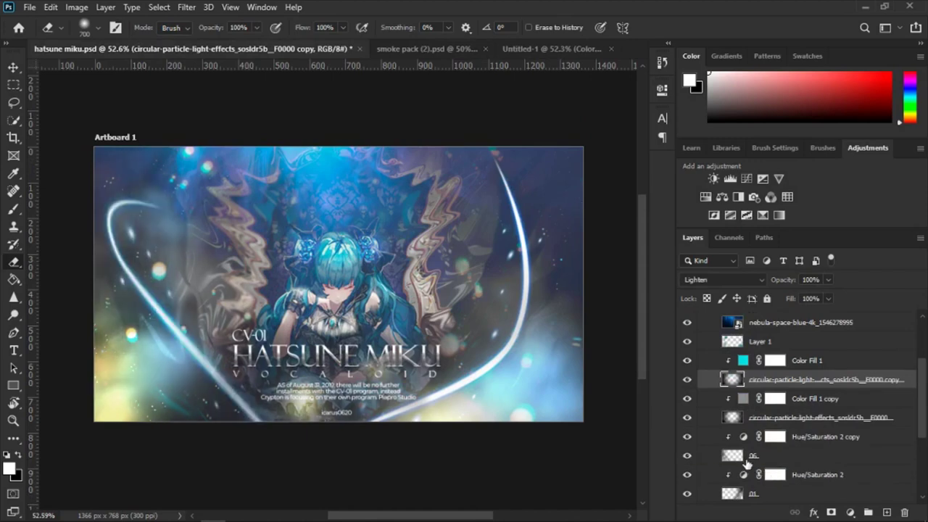
click(746, 462)
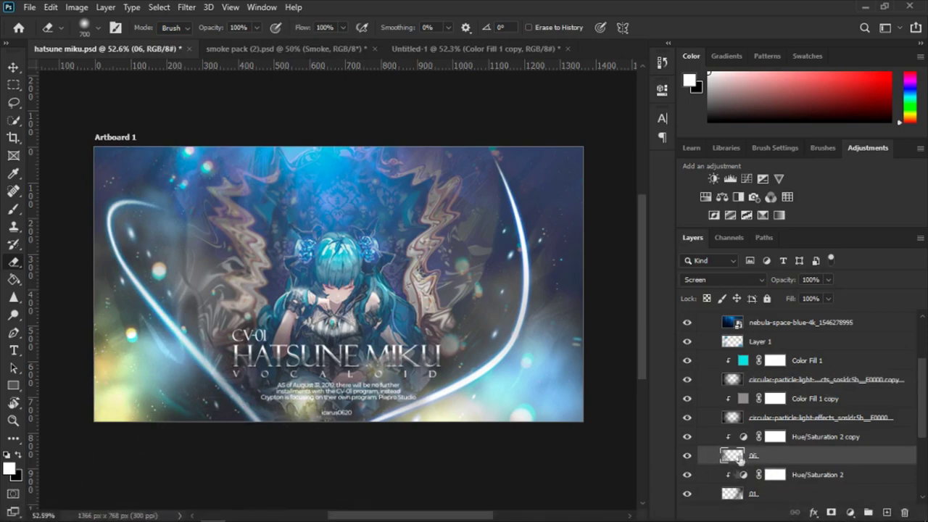
click(736, 494)
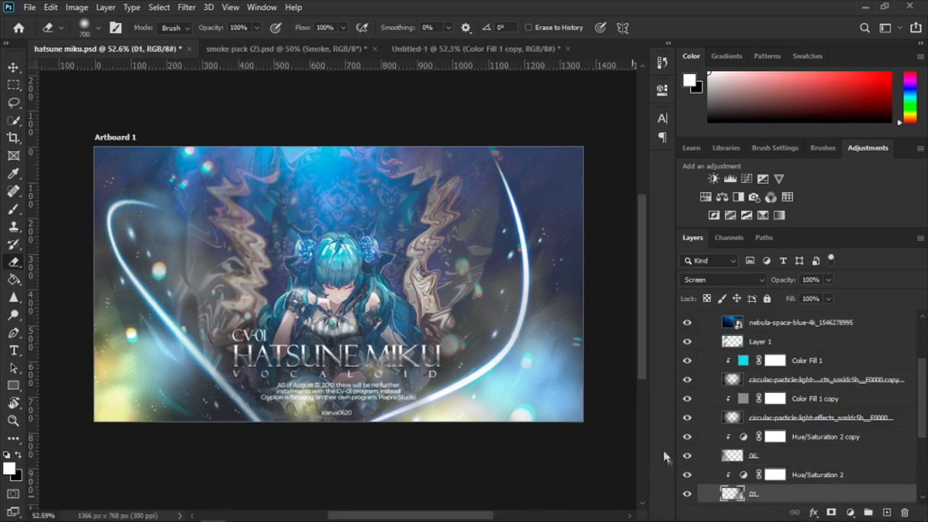
click(687, 493)
key(ctrl+comma)
Step: Hide Layer 1 to compare the glow, then return to Untitled-1
scroll(812, 373, up, 2)
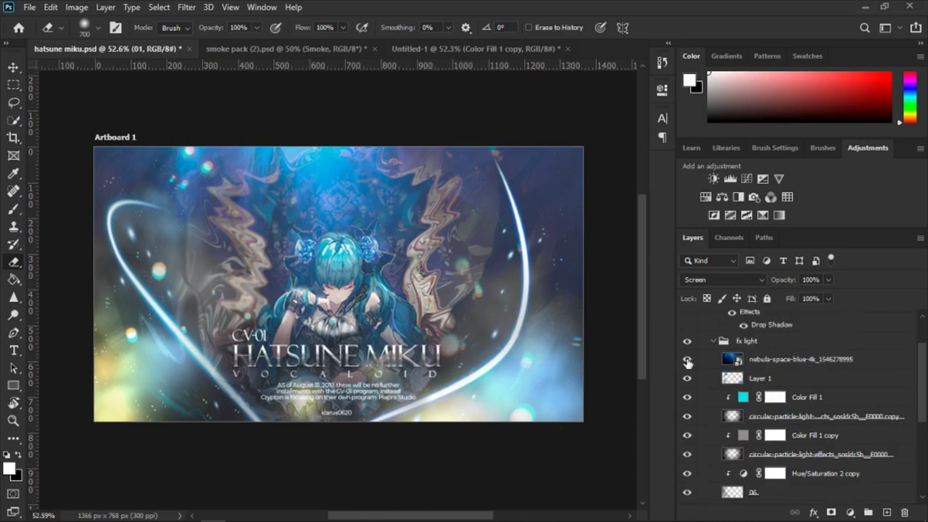
click(687, 380)
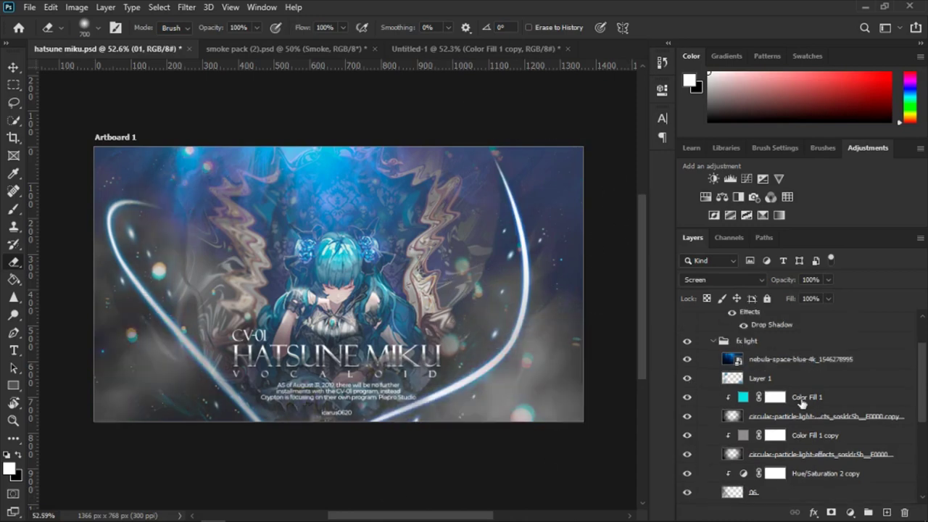
scroll(768, 417, down, 5)
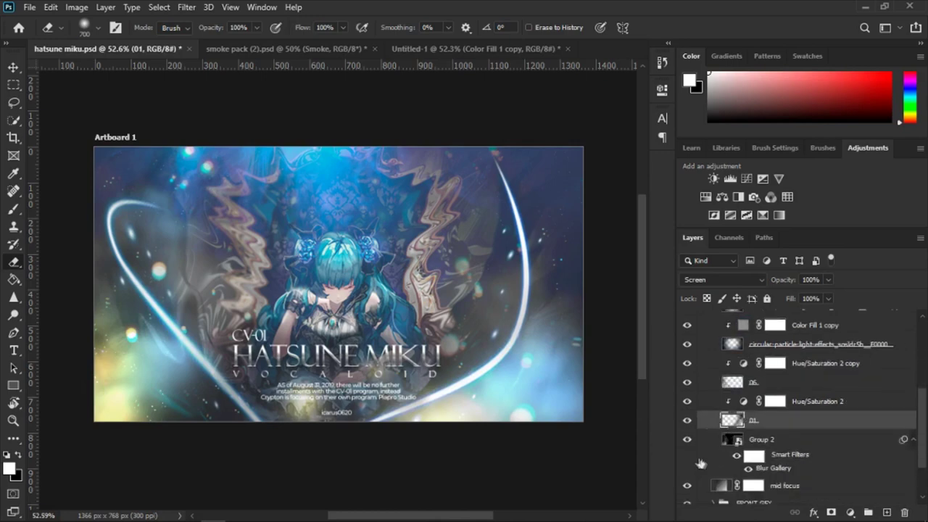
click(243, 48)
click(468, 48)
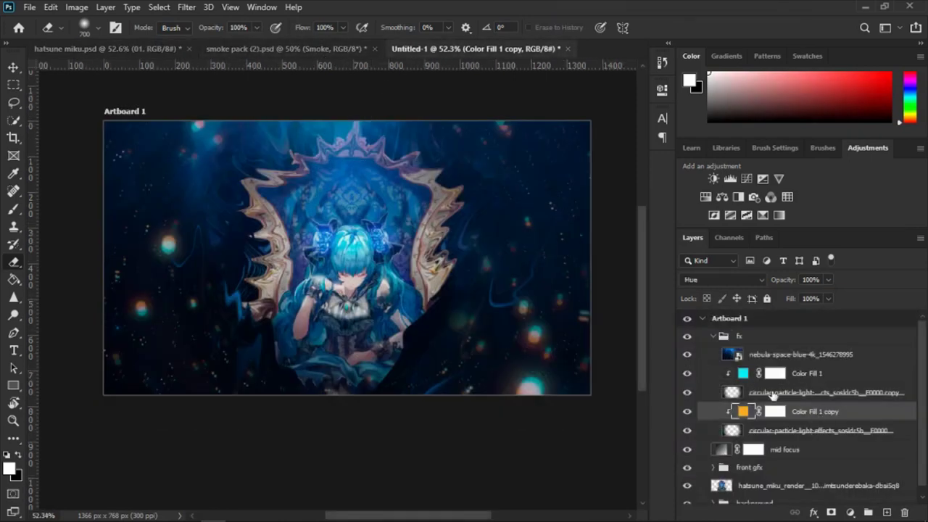
Step: Switch the lower circular-particle-light-effects layer to Lighten and put a new Layer 2 under it
click(826, 374)
click(803, 432)
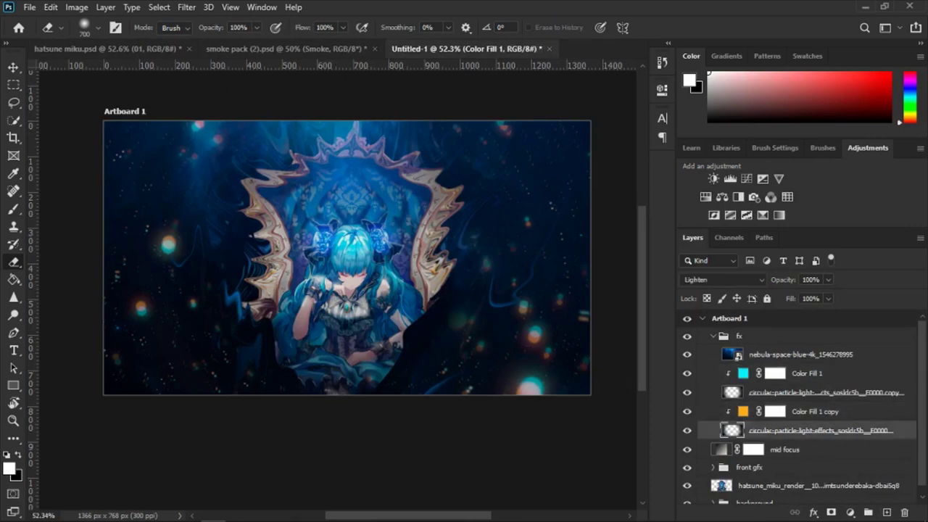
click(803, 450)
click(795, 432)
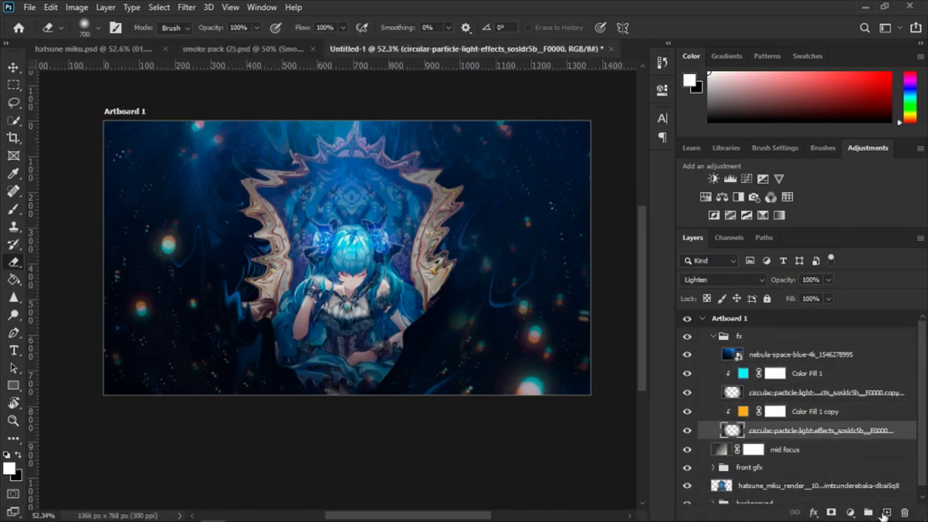
click(887, 514)
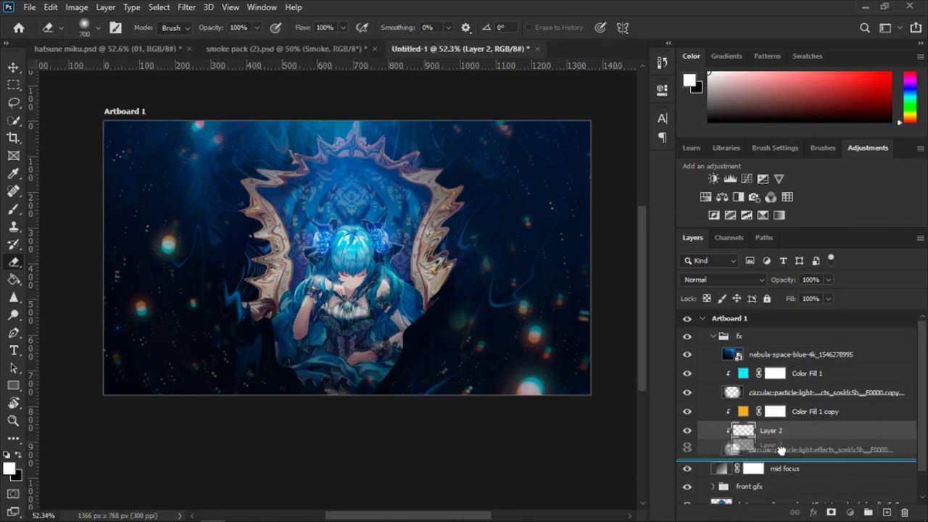
drag(770, 432, 786, 455)
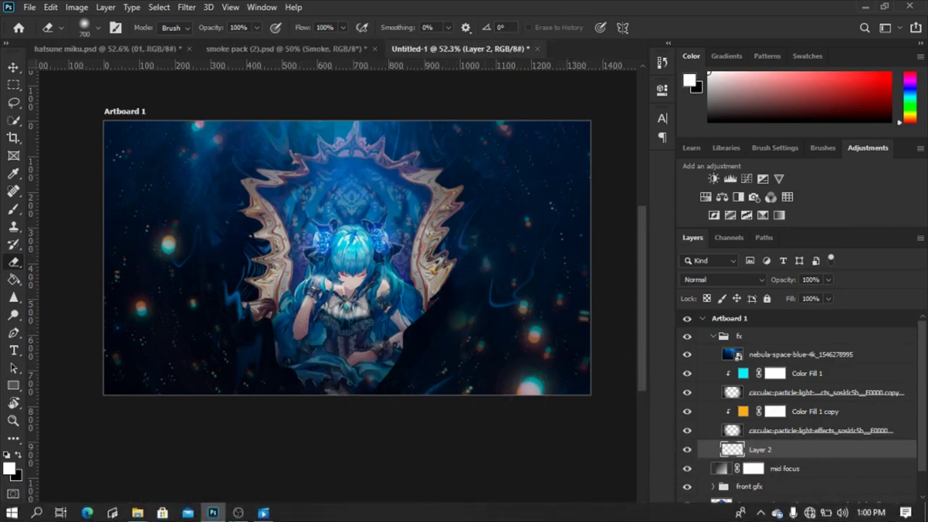
Step: Browse File Explorer through tutor > mats > light and drag 01.jpg toward Photoshop
click(134, 513)
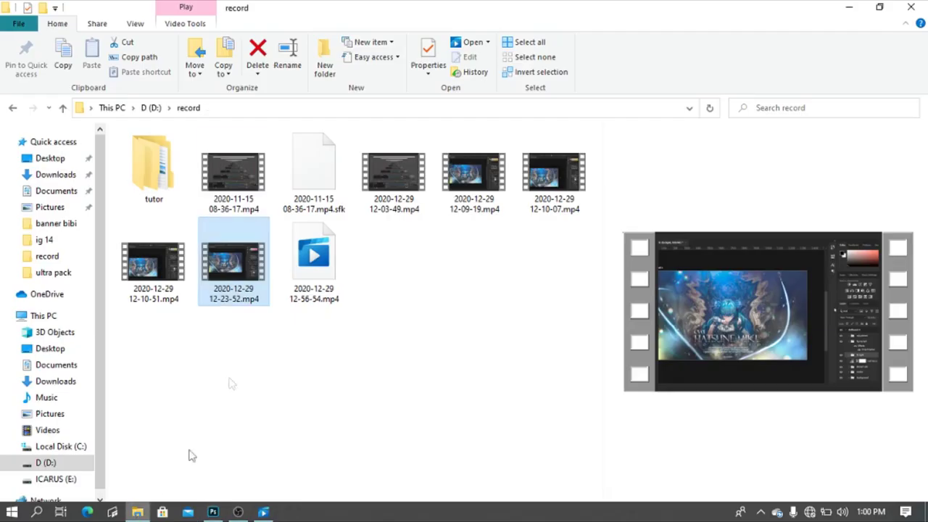
double_click(152, 166)
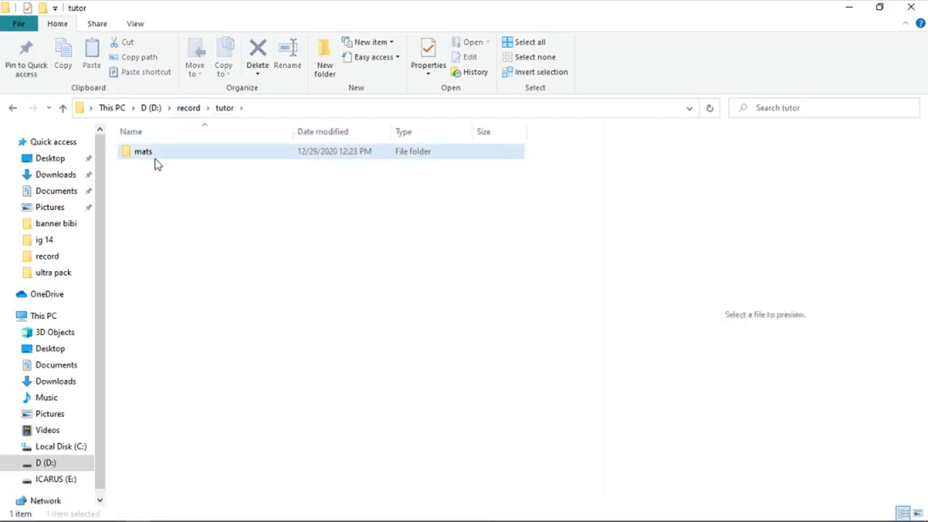
double_click(155, 160)
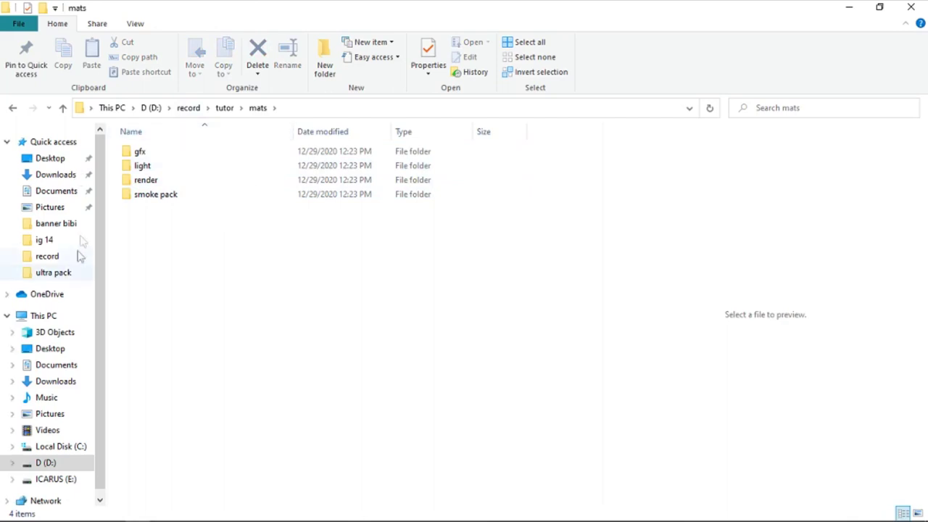
click(150, 181)
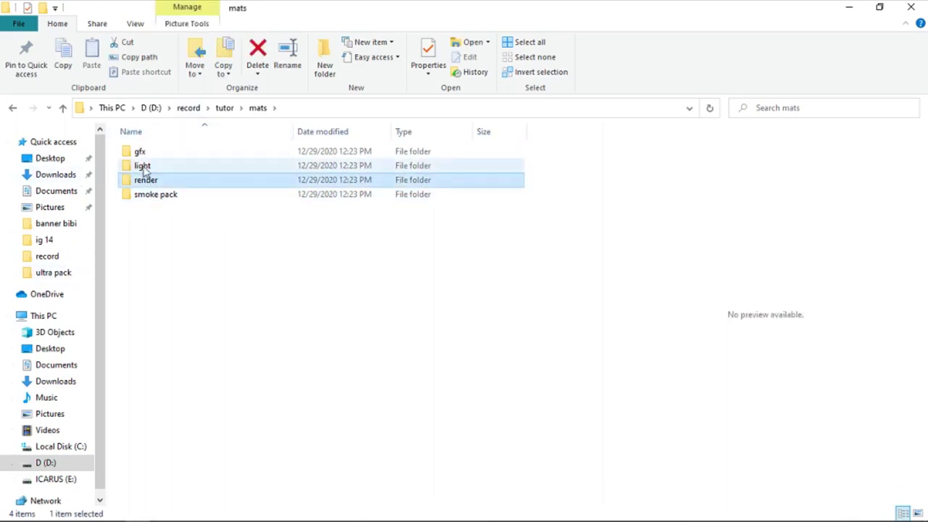
click(145, 165)
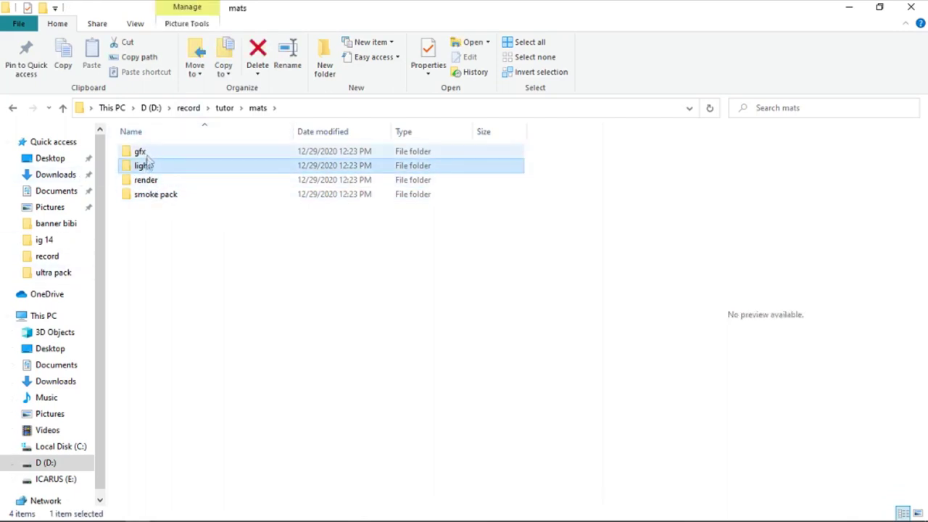
double_click(141, 165)
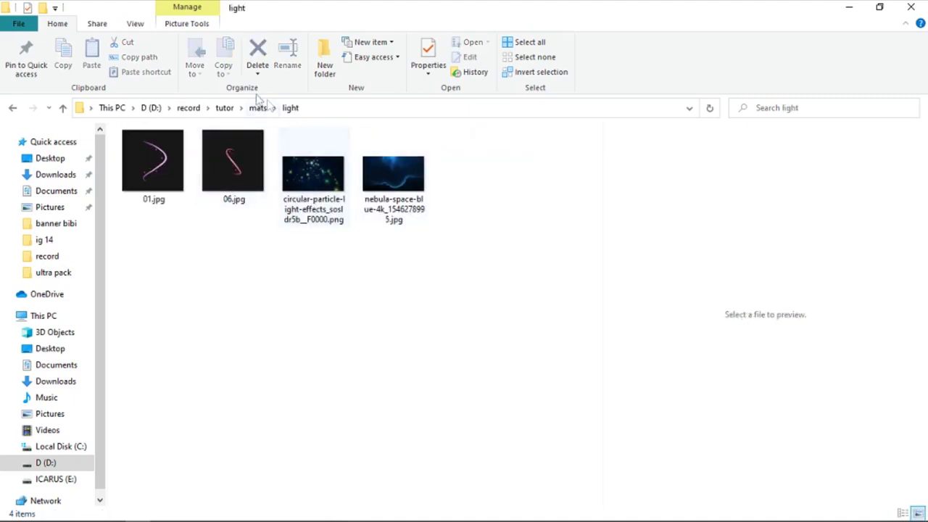
click(246, 177)
drag(135, 165, 266, 516)
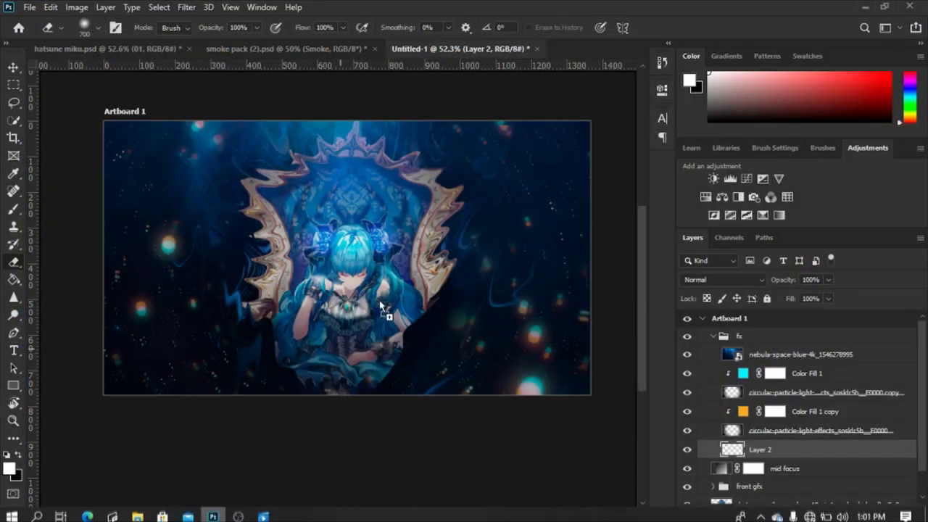
Step: Drop 01.jpg into the banner, stretch it to about 99% height and rotate it about 44 degrees
drag(266, 516, 446, 312)
drag(378, 100, 451, 134)
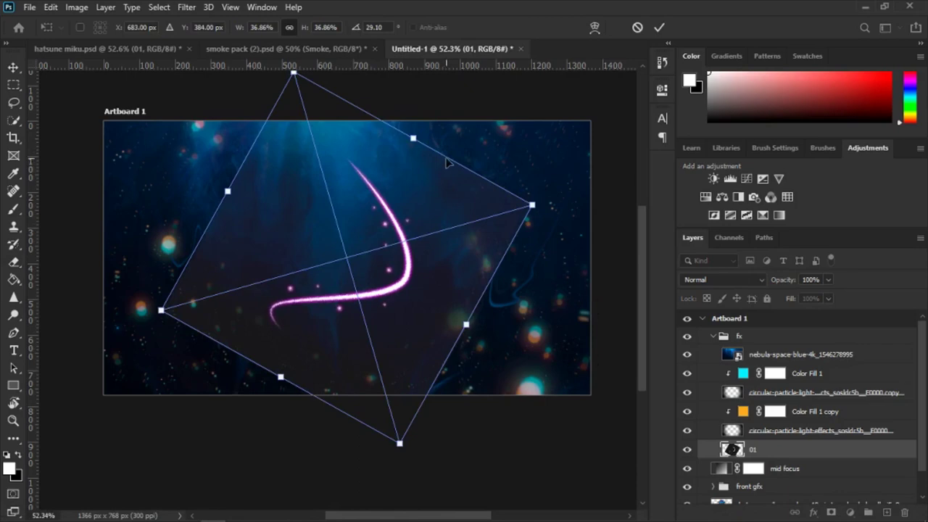
drag(449, 158, 557, 177)
drag(427, 249, 407, 305)
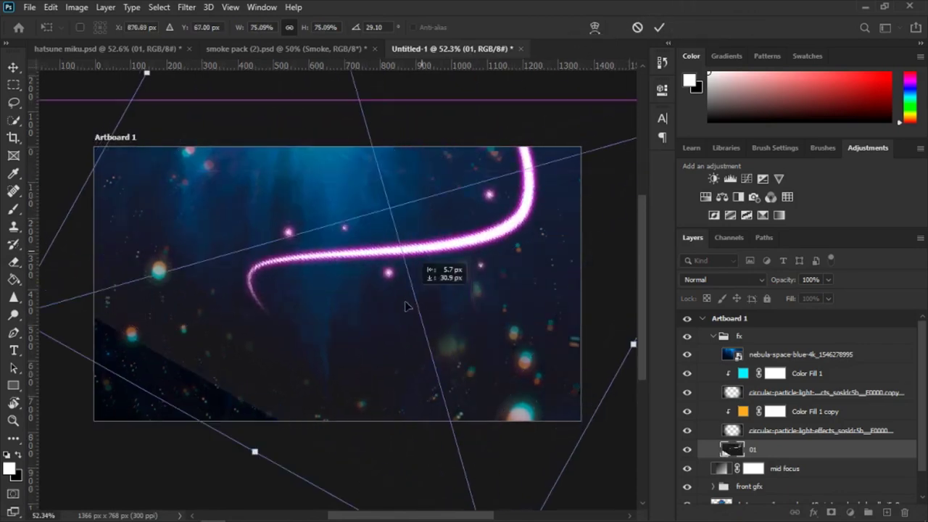
scroll(435, 265, down, 3)
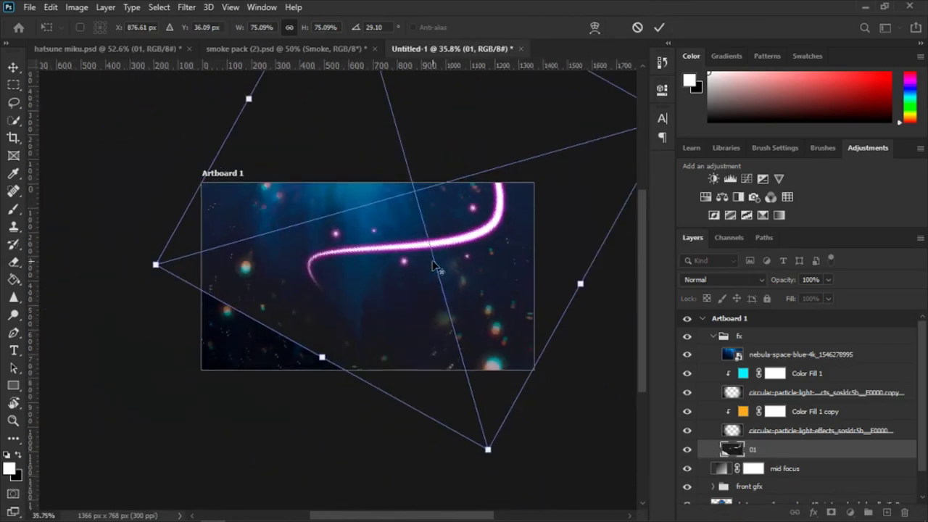
scroll(433, 265, down, 2)
key(ctrl+z)
key(ctrl+z)
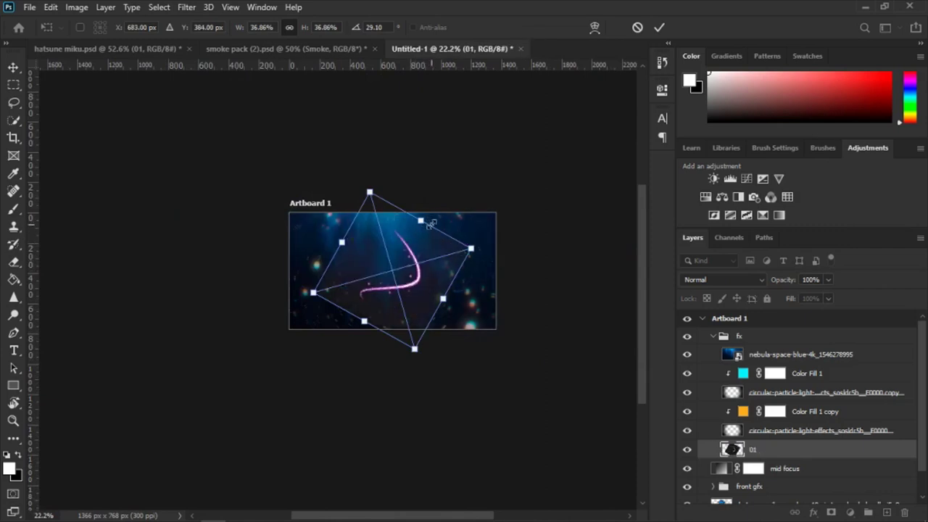
drag(430, 225, 446, 345)
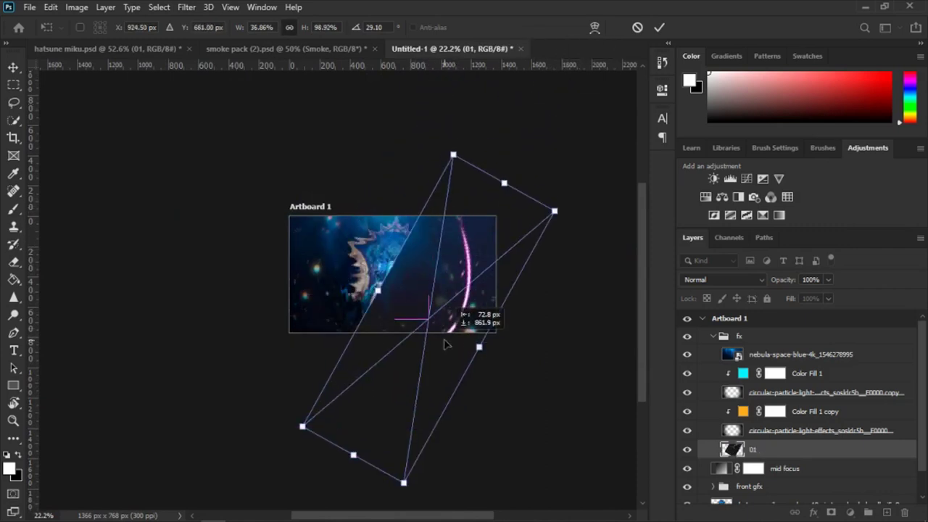
drag(563, 249, 563, 290)
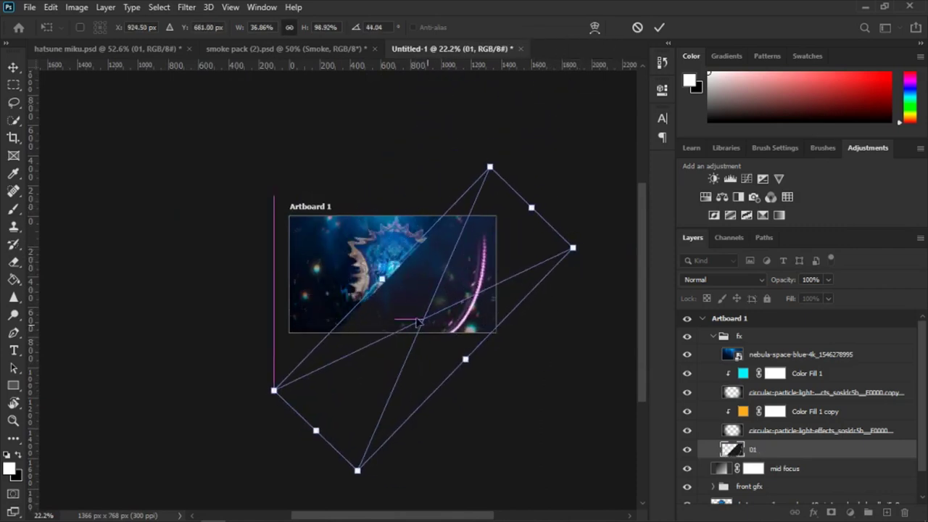
drag(414, 321, 398, 310)
Step: Commit the streak transform and set the 01 layer's blend mode to Screen
key(Return)
key(e)
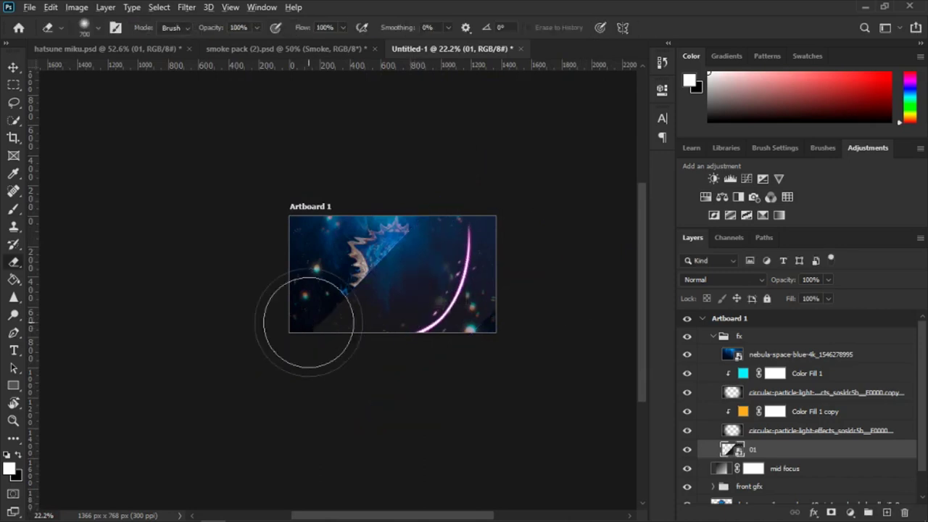
scroll(307, 331, up, 2)
click(698, 279)
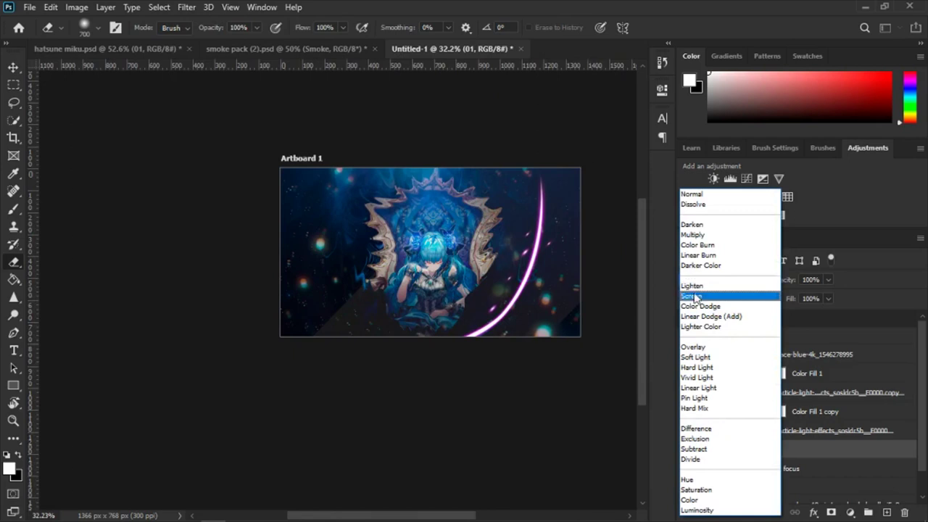
click(691, 297)
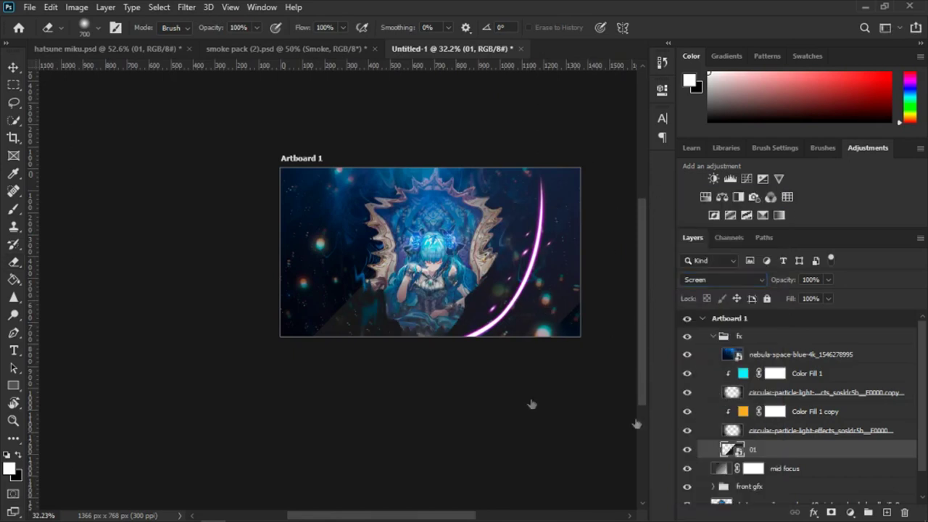
Step: Shift the 01 streak about 50 px right, then bring up hatsune miku.psd
key(ctrl+t)
drag(435, 329, 456, 330)
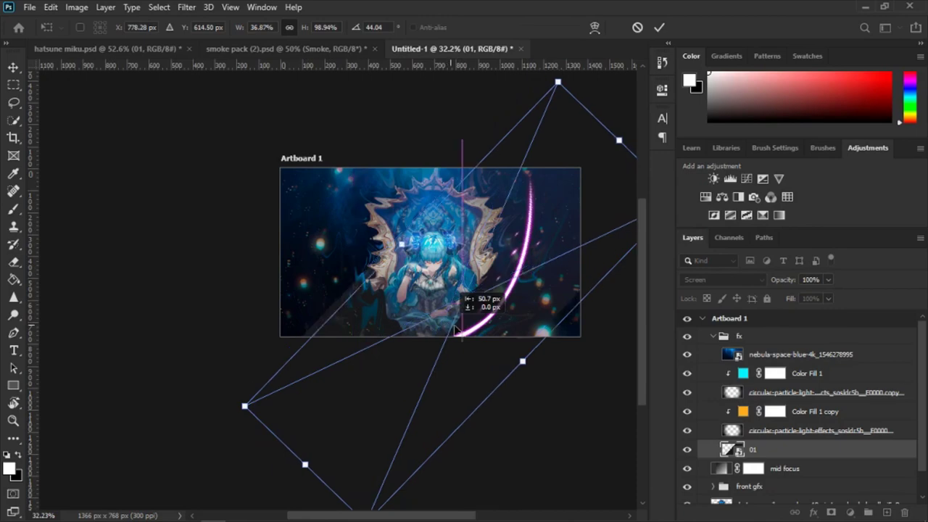
key(Return)
key(e)
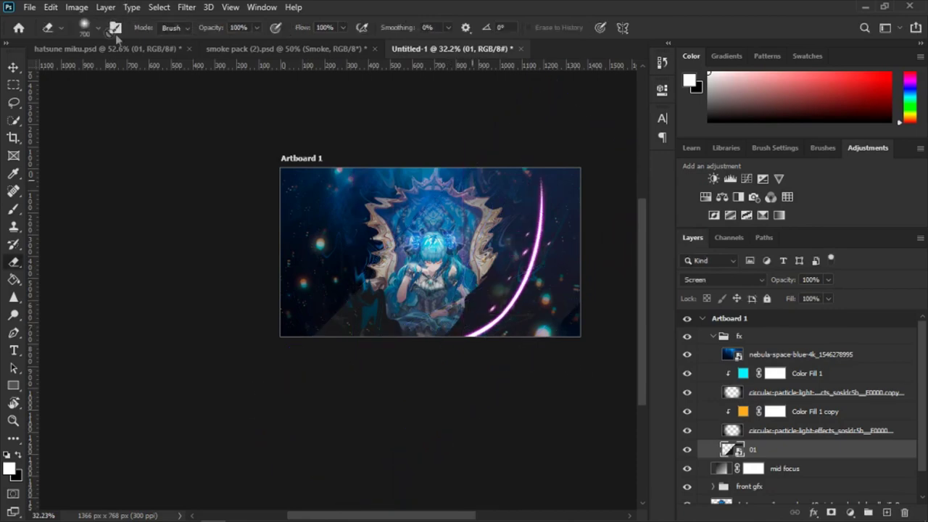
click(129, 48)
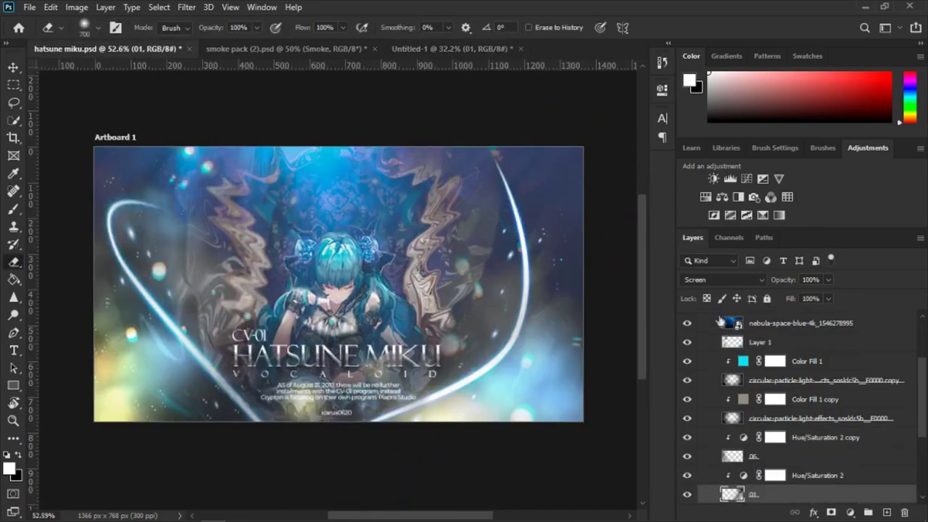
Step: Back in Untitled-1, rasterize the 01 streak layer
click(455, 52)
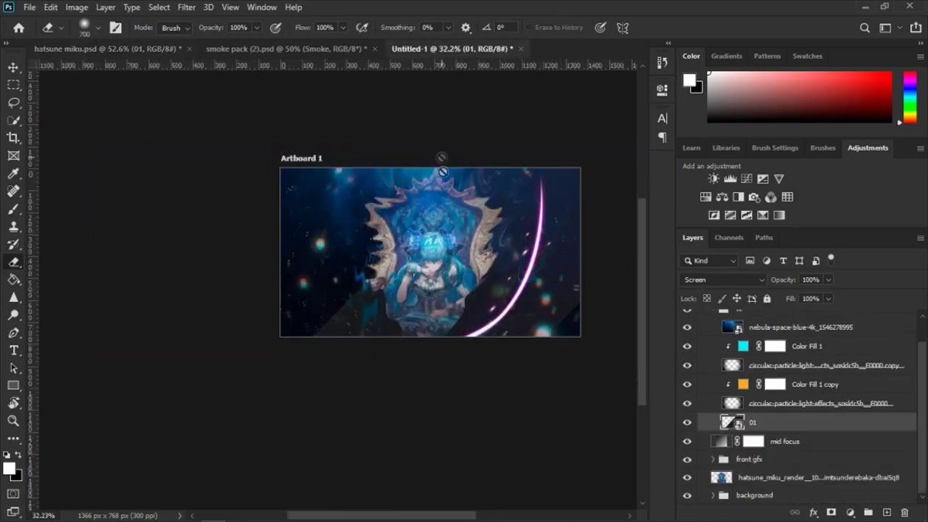
right_click(774, 421)
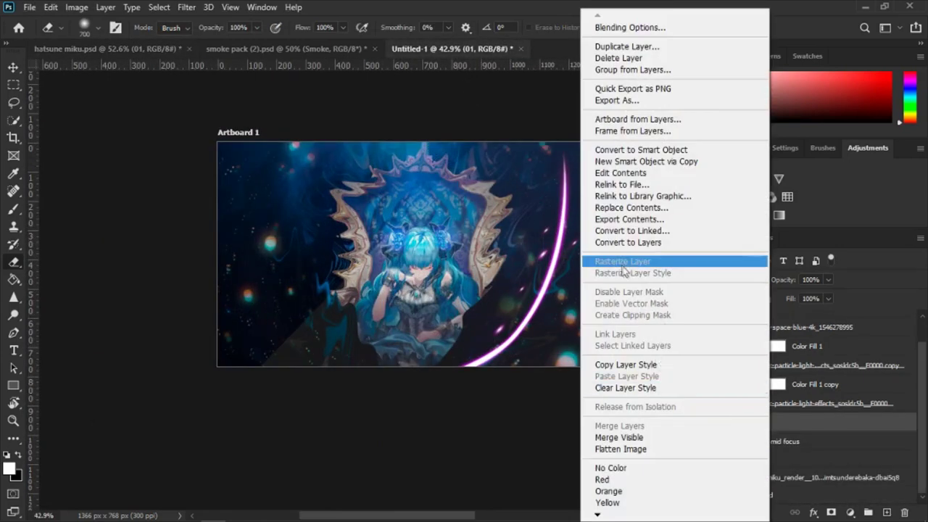
click(609, 259)
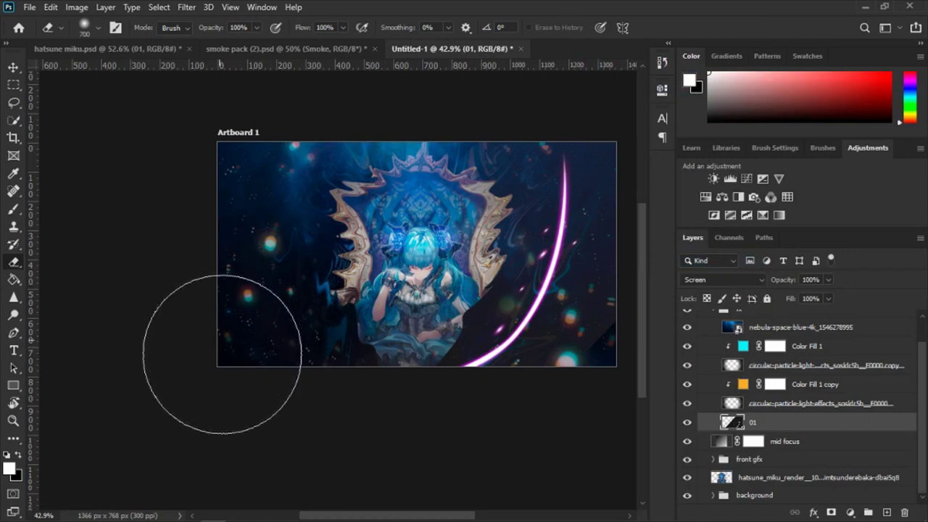
Step: Redock the Layers panel with Channels and Paths and enlarge it to show more layers
drag(729, 237, 697, 394)
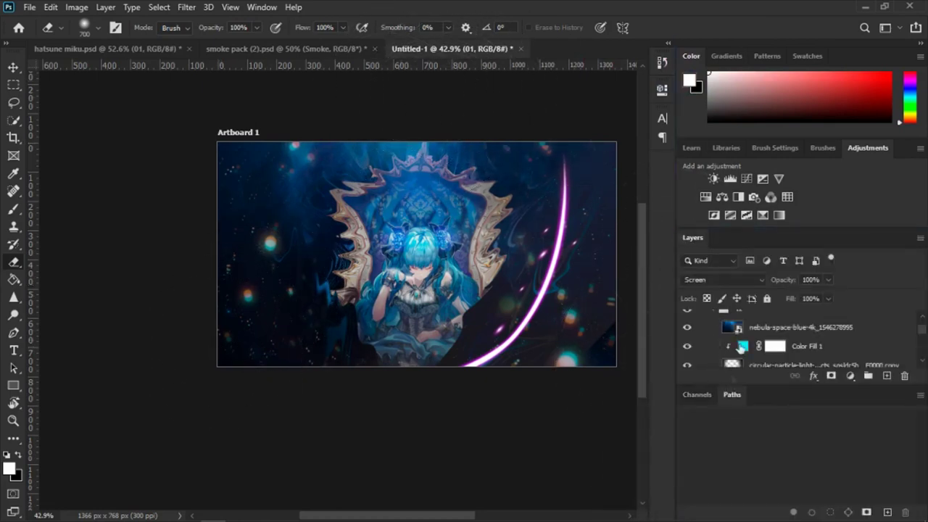
drag(731, 252, 764, 406)
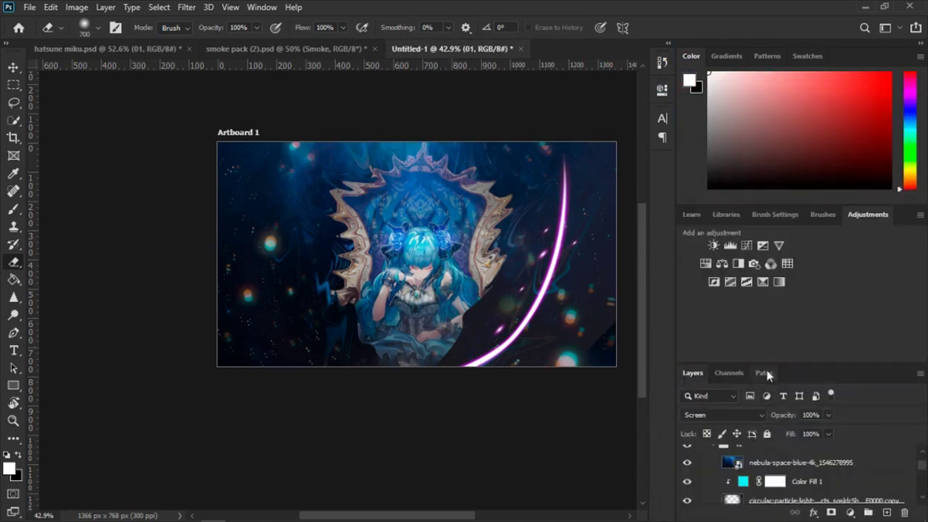
drag(788, 364, 783, 268)
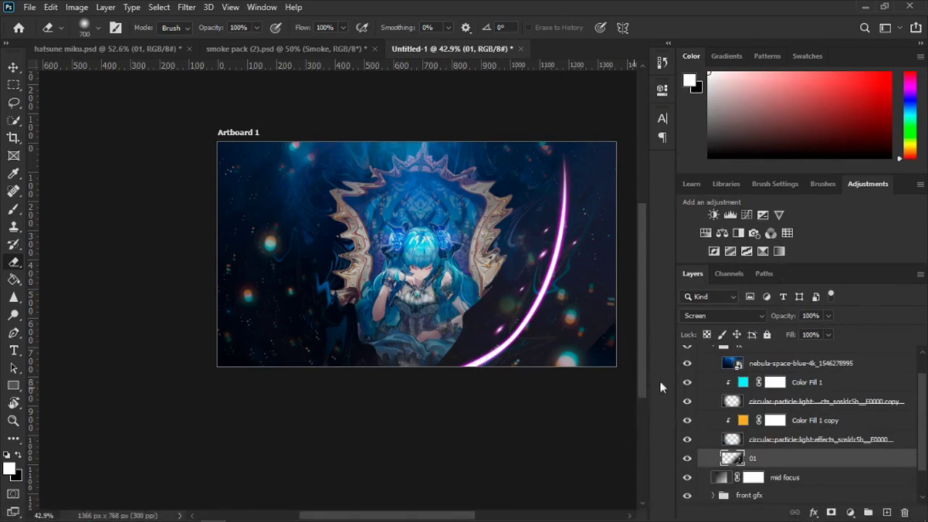
scroll(428, 384, right, 3)
scroll(485, 397, right, 3)
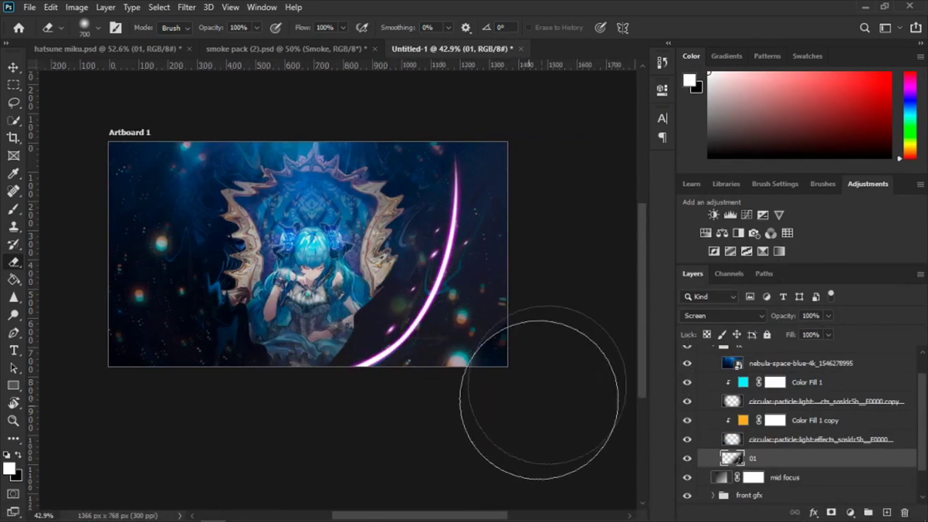
scroll(507, 442, left, 2)
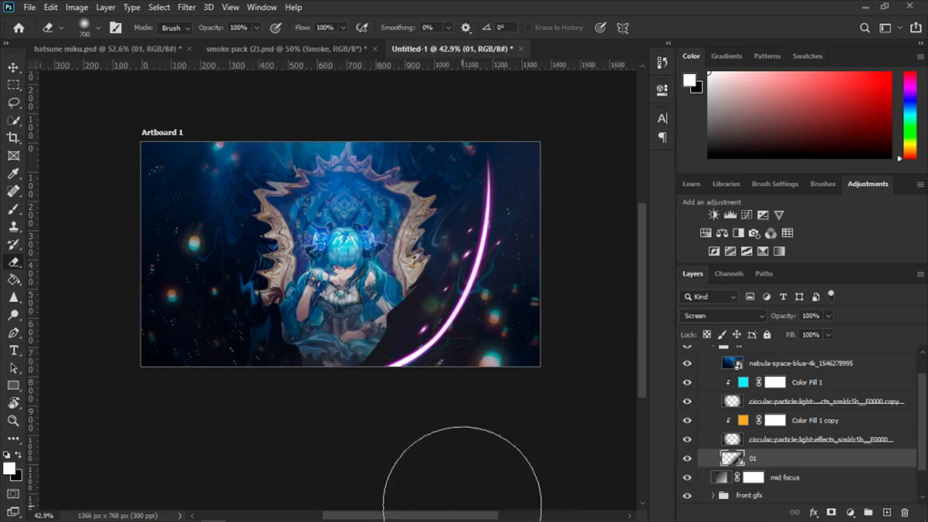
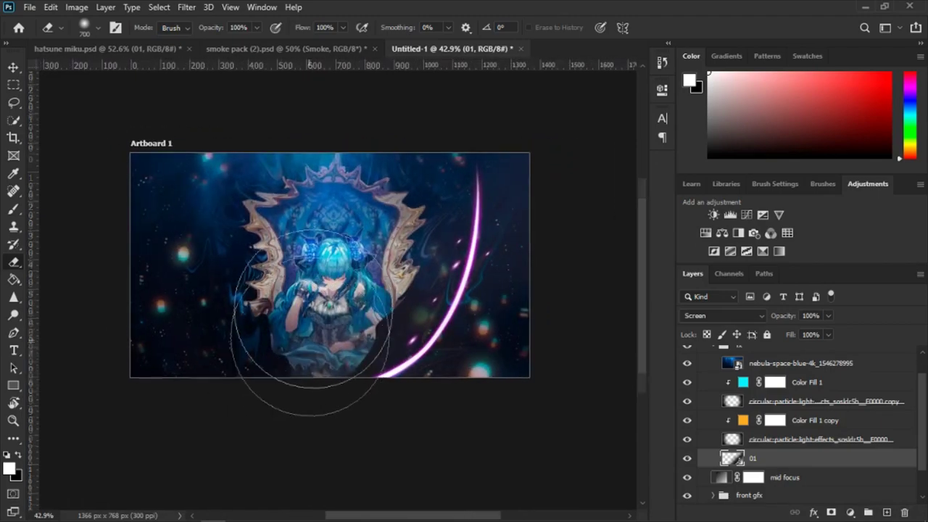
Step: Erase more of the lower canvas on layer 01 so that area of the poster goes dark
scroll(322, 258, up, 1)
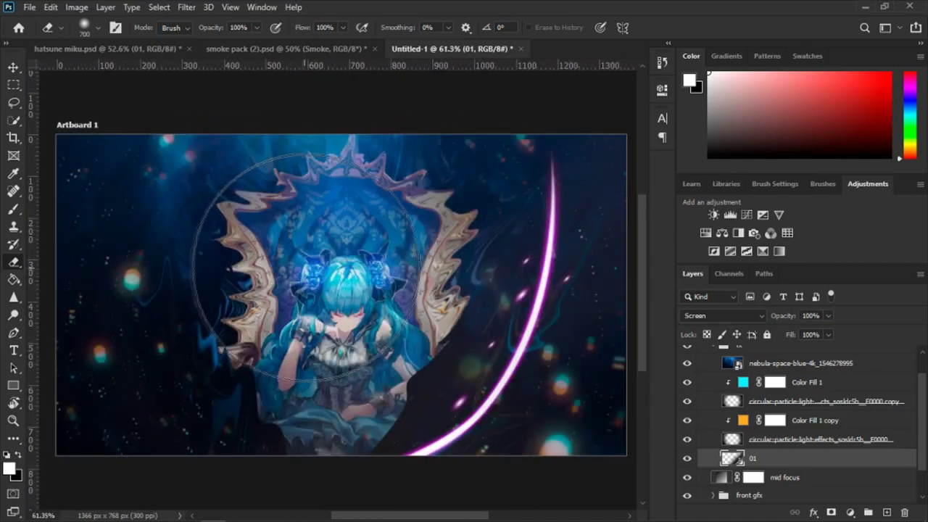
scroll(314, 264, down, 1)
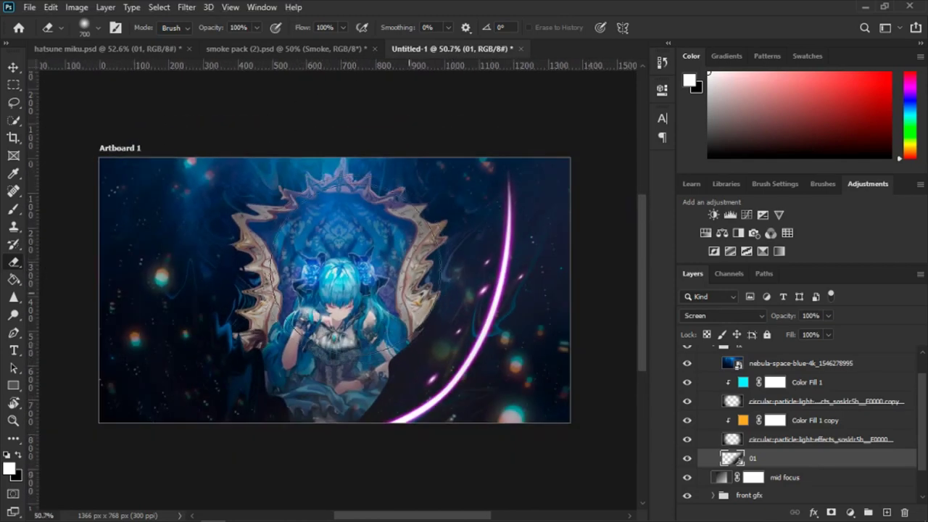
mouse_move(352, 297)
mouse_down()
mouse_move(518, 406)
mouse_move(482, 352)
mouse_move(425, 348)
mouse_move(348, 324)
mouse_move(242, 396)
mouse_move(253, 271)
mouse_up()
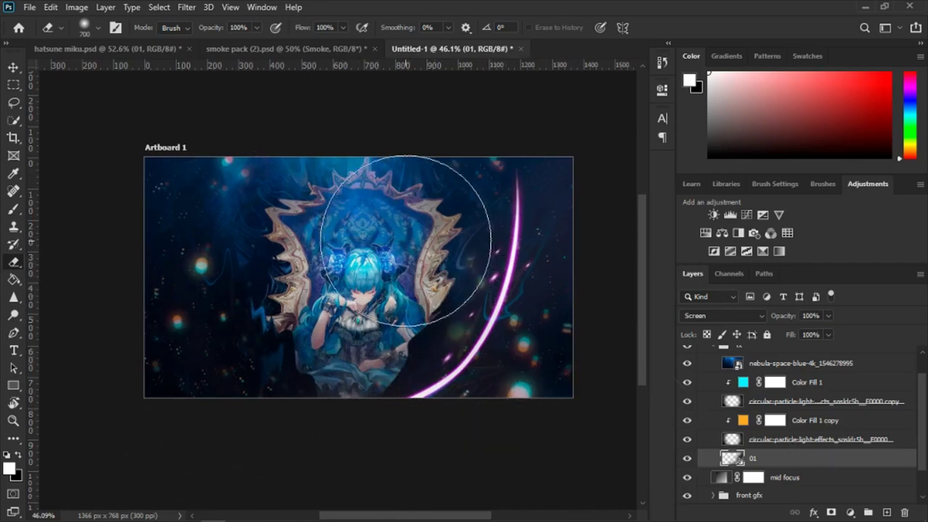
click(851, 513)
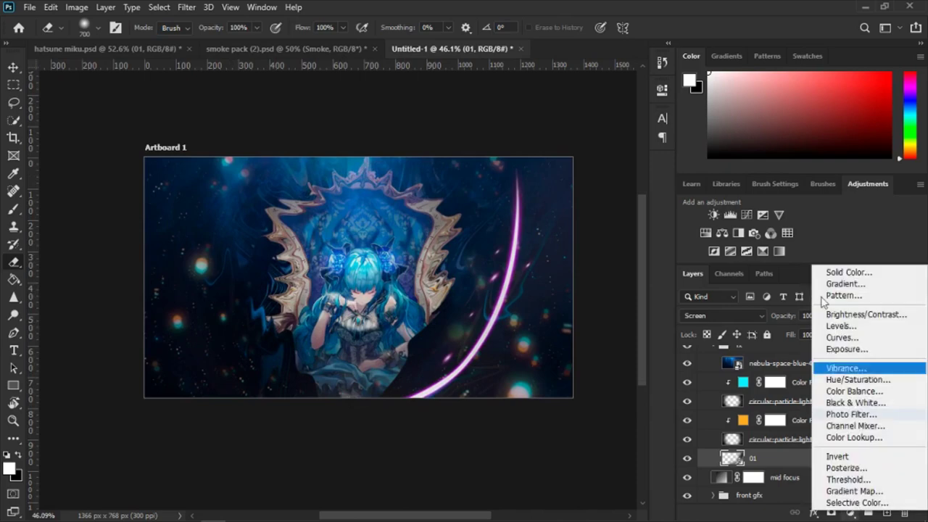
Step: Add a Hue/Saturation adjustment clipped to layer 01 with Hue -86, turning the pink arc blue
click(840, 379)
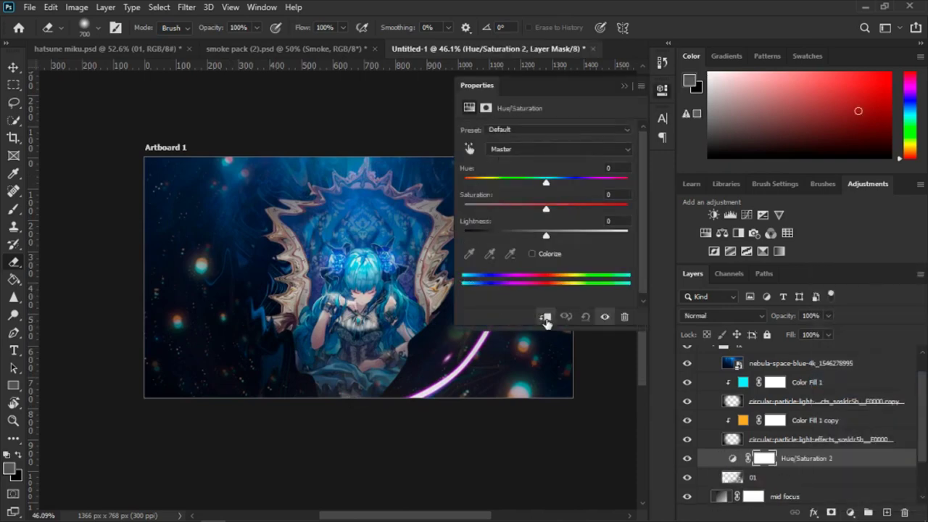
scroll(227, 298, right, 5)
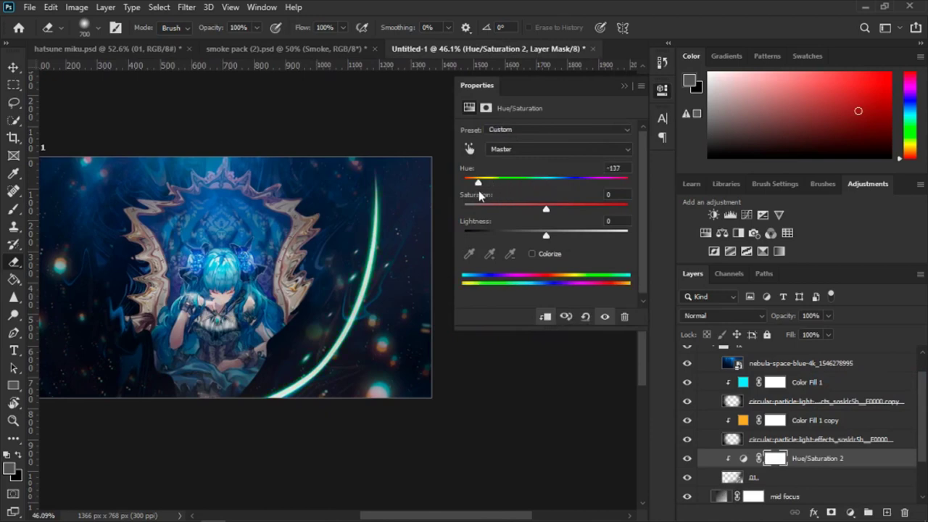
mouse_move(480, 182)
mouse_down()
mouse_move(472, 183)
mouse_move(512, 179)
mouse_move(500, 184)
mouse_up()
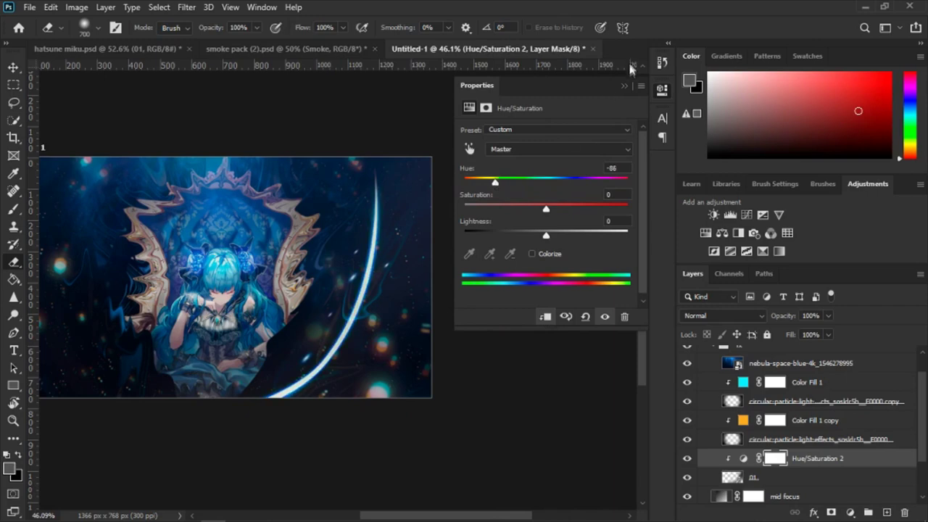
click(623, 86)
scroll(399, 306, left, 2)
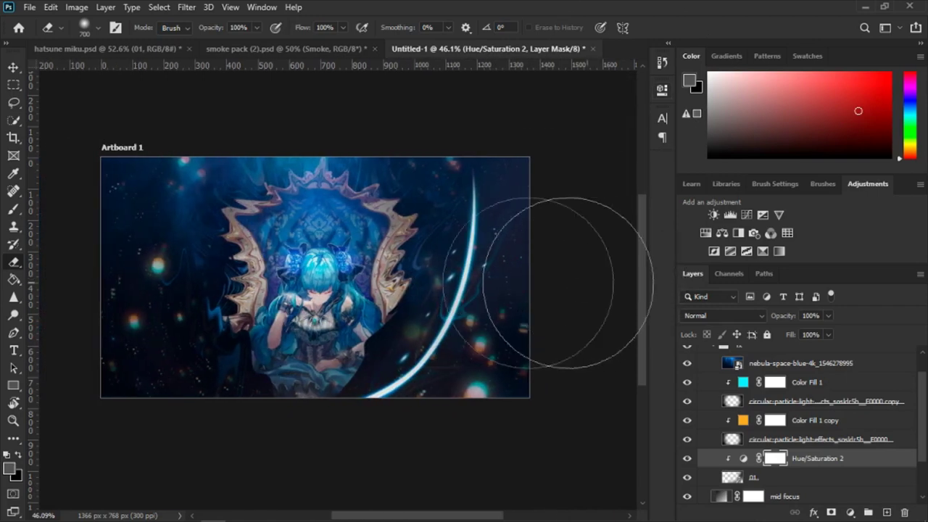
scroll(457, 274, up, 2)
scroll(456, 274, left, 1)
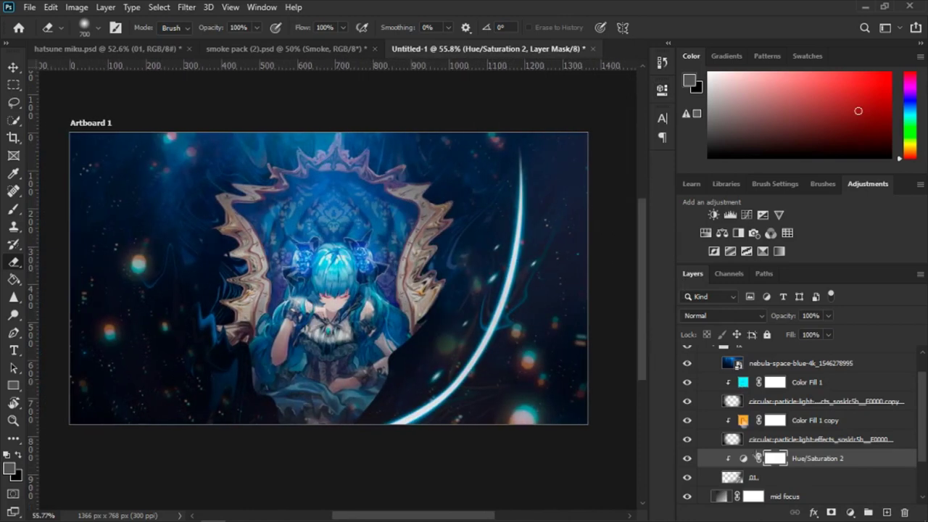
scroll(781, 434, down, 2)
scroll(783, 430, up, 2)
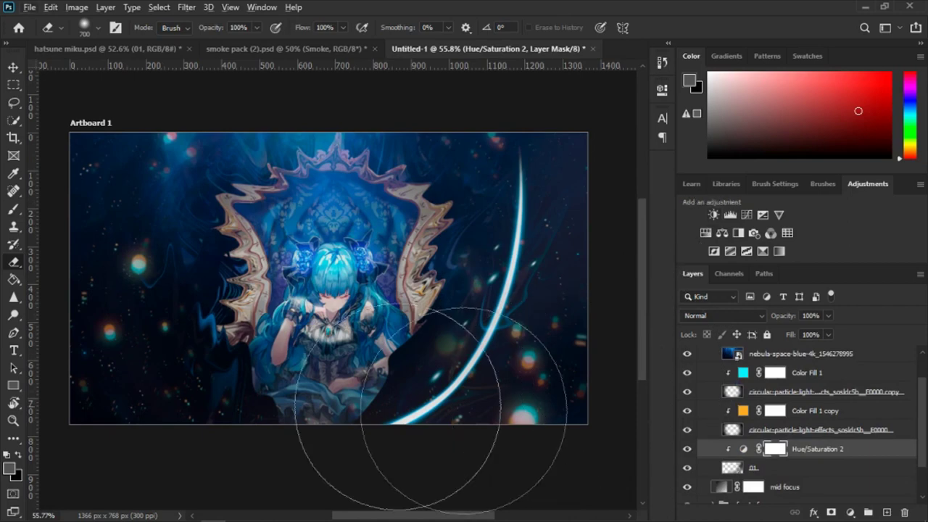
Step: Place 06.jpg from the light images folder into the poster with the Move tool
key(v)
key(alt+v)
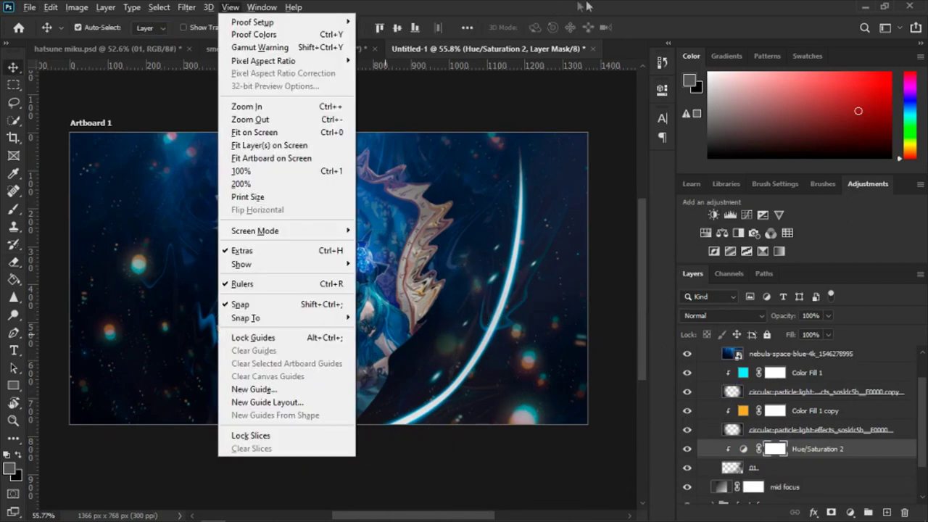
click(587, 6)
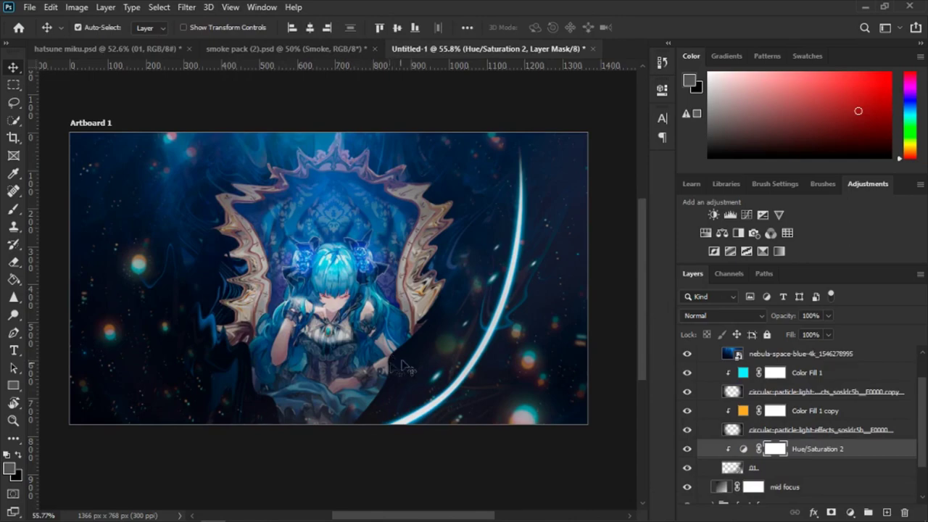
click(216, 511)
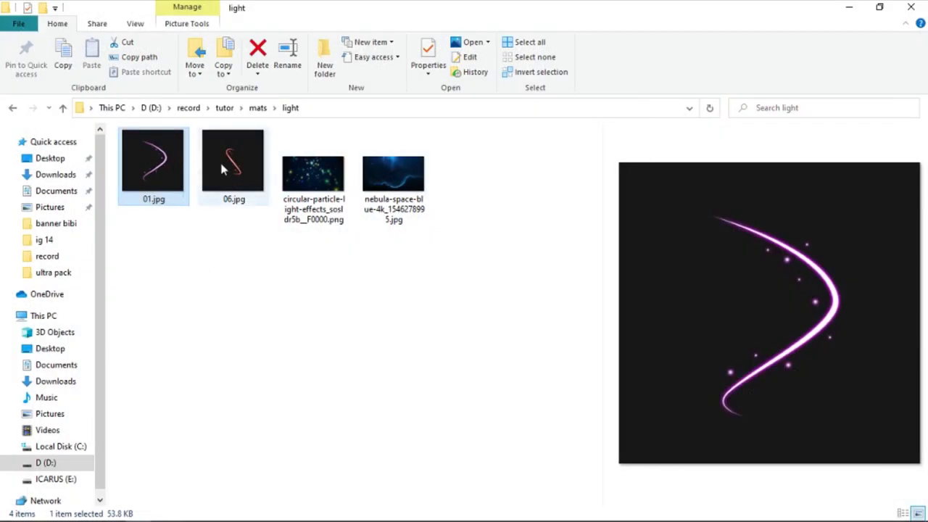
mouse_move(221, 161)
mouse_down()
mouse_move(224, 515)
mouse_move(424, 301)
mouse_up()
Step: Rotate the 06 image about -36°, stretch it lengthwise and move it down-left
drag(521, 299, 497, 182)
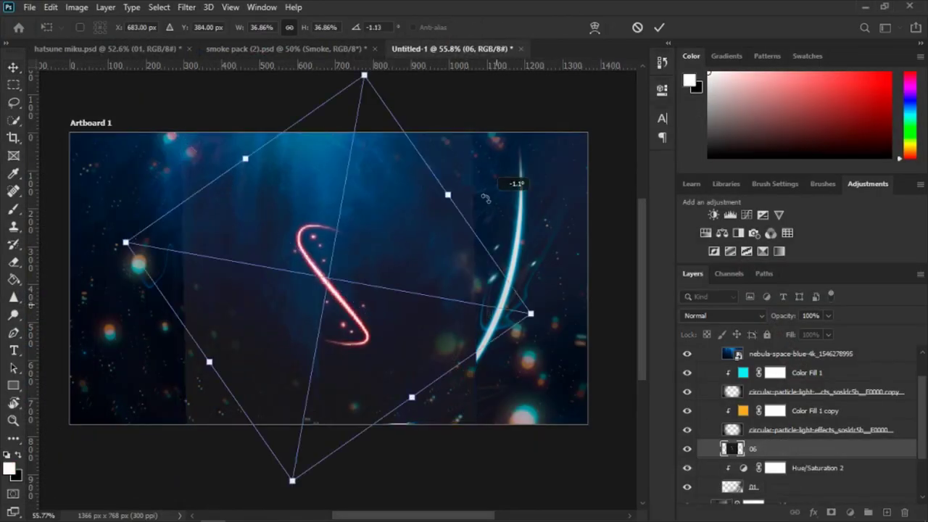
drag(192, 196, 263, 330)
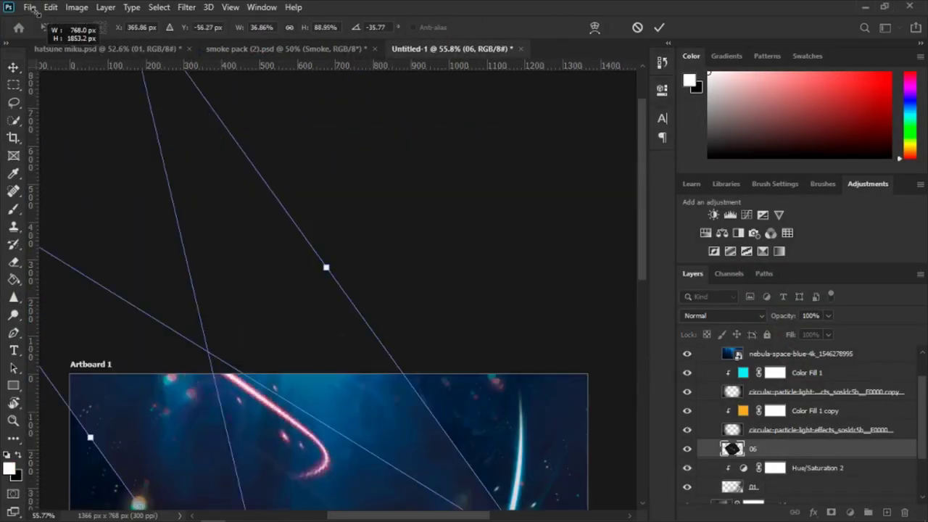
scroll(263, 330, up, 3)
key(ctrl+z)
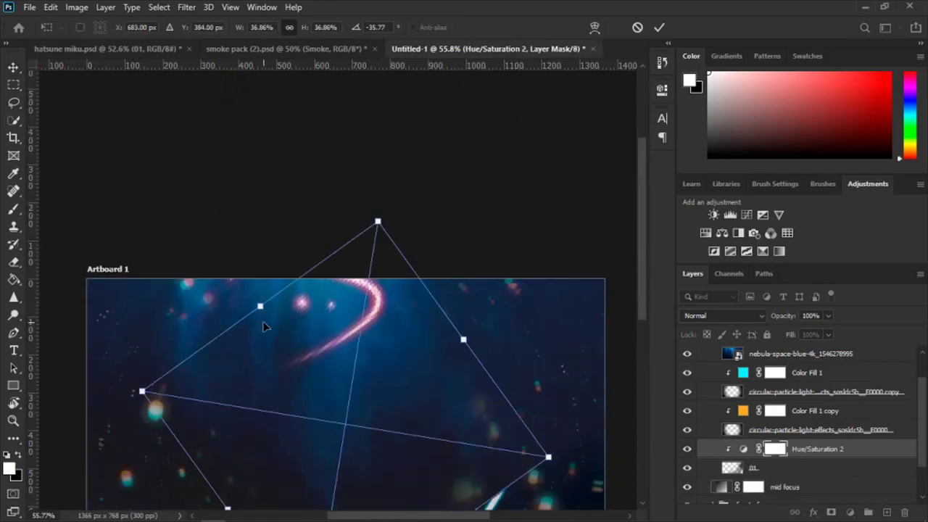
drag(211, 339, 172, 237)
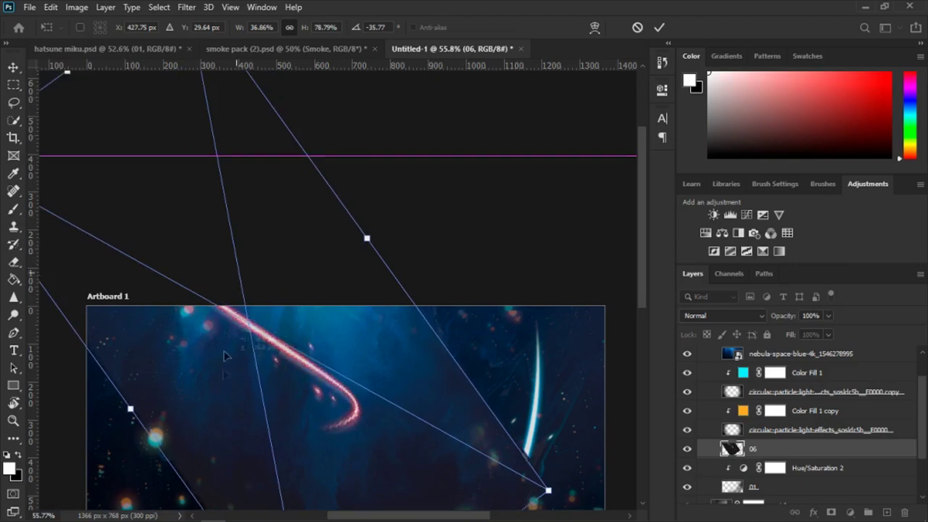
drag(240, 269, 210, 453)
Step: Stretch the 06 image a little longer, nudge it into place and commit the transform
scroll(322, 225, down, 3)
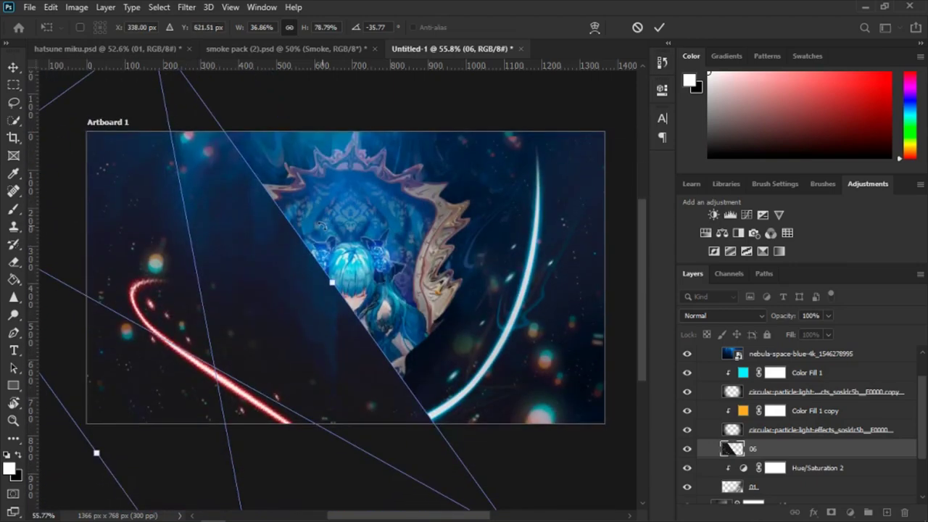
scroll(275, 226, up, 1)
scroll(221, 226, down, 2)
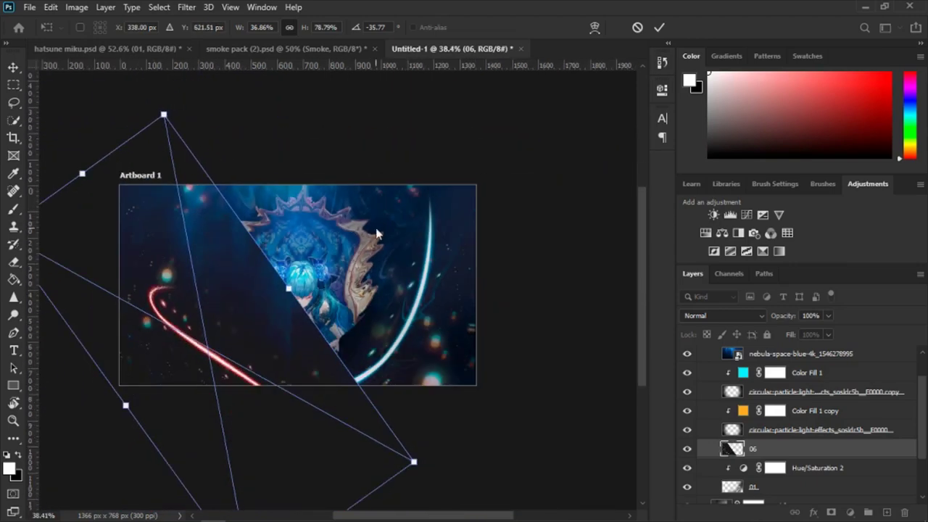
drag(457, 518, 425, 516)
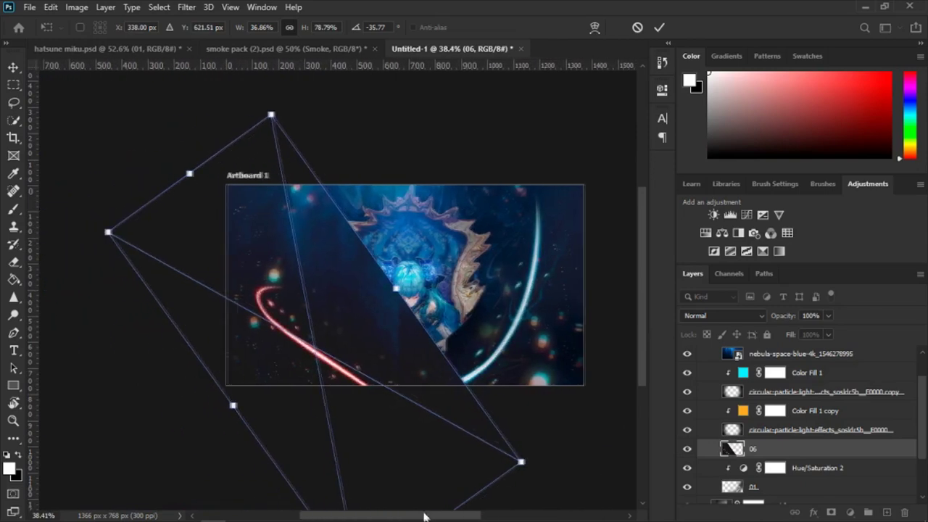
drag(200, 161, 182, 138)
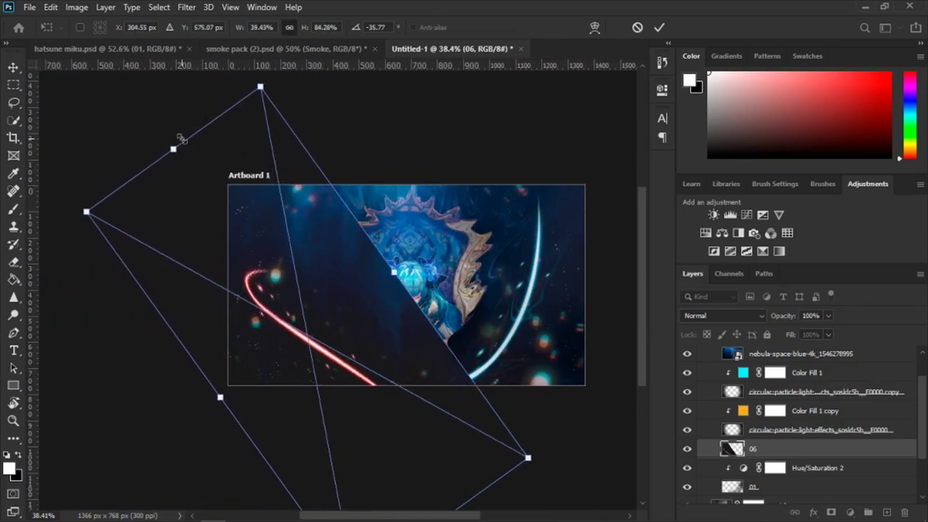
mouse_move(344, 341)
mouse_down()
mouse_move(370, 312)
mouse_move(388, 366)
mouse_up()
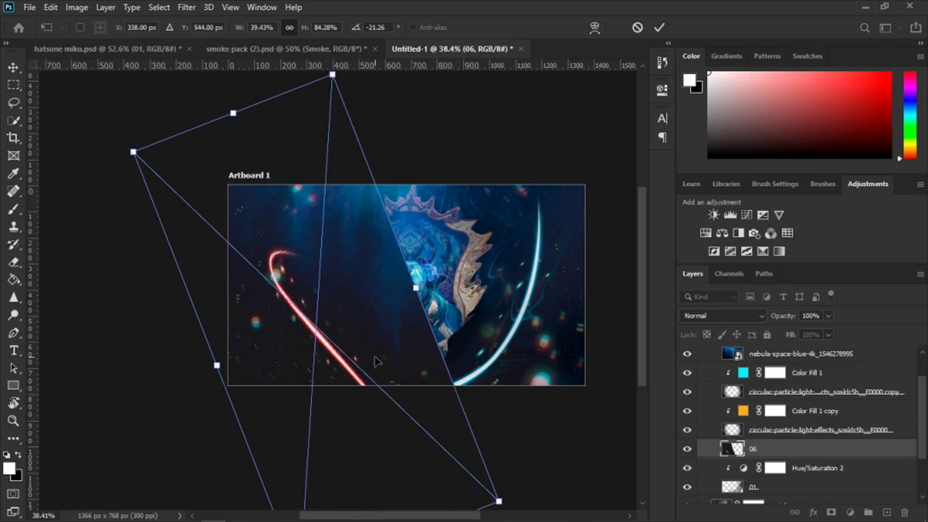
key(Return)
scroll(411, 269, up, 2)
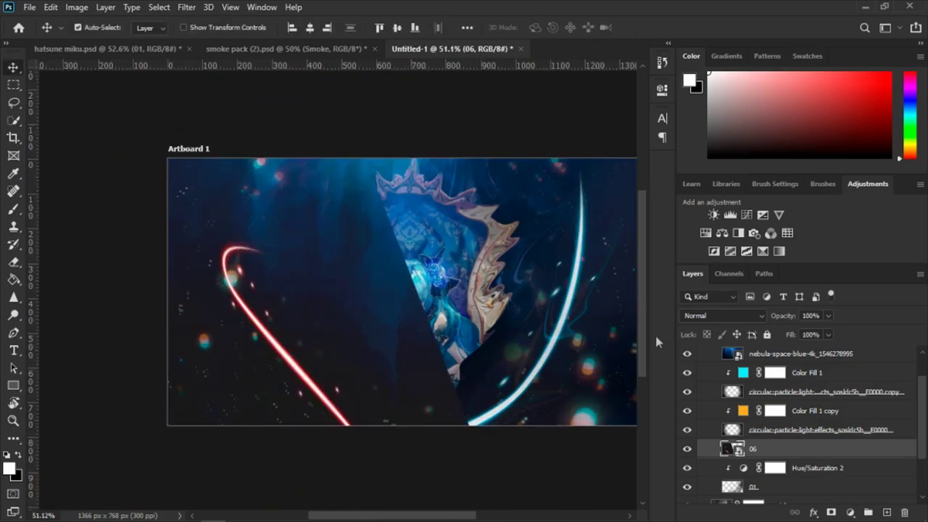
Step: Set layer 06 to Screen blending and rescale the red streak from its top-left corner
click(697, 316)
click(693, 297)
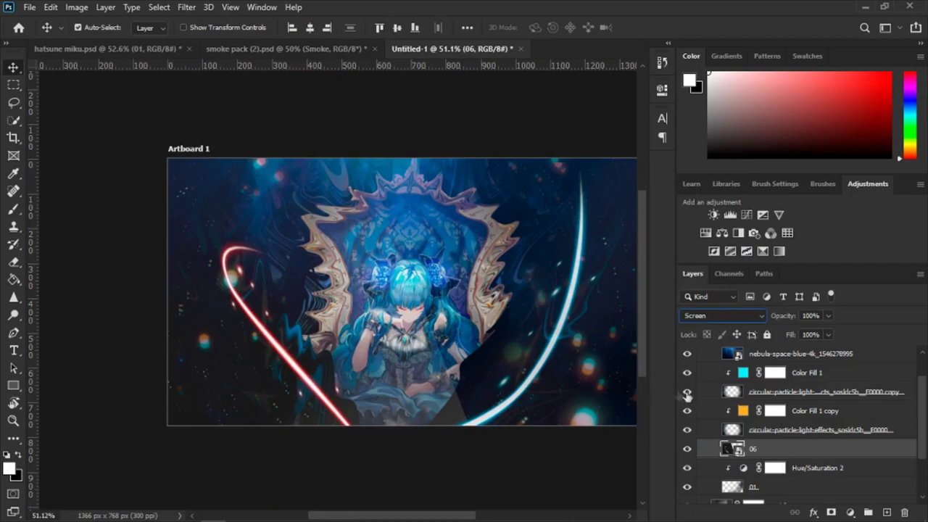
key(ctrl+t)
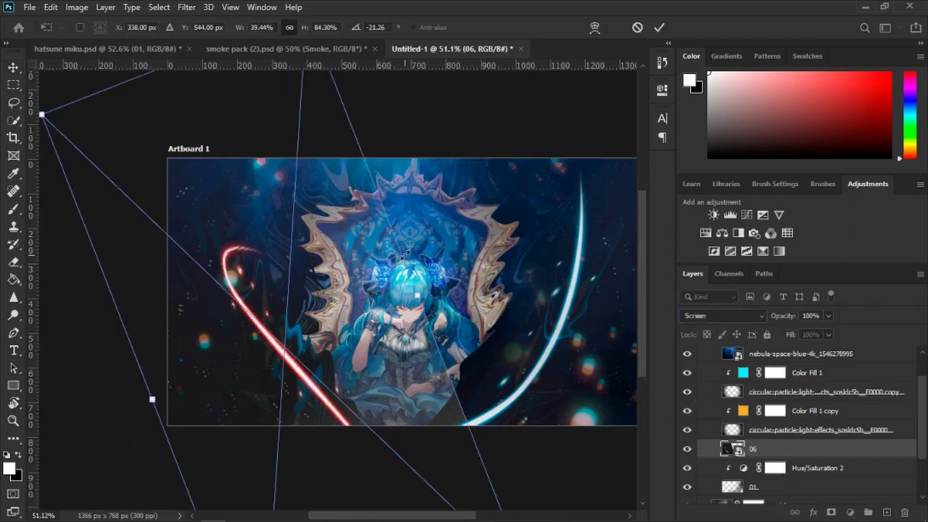
scroll(449, 210, down, 1)
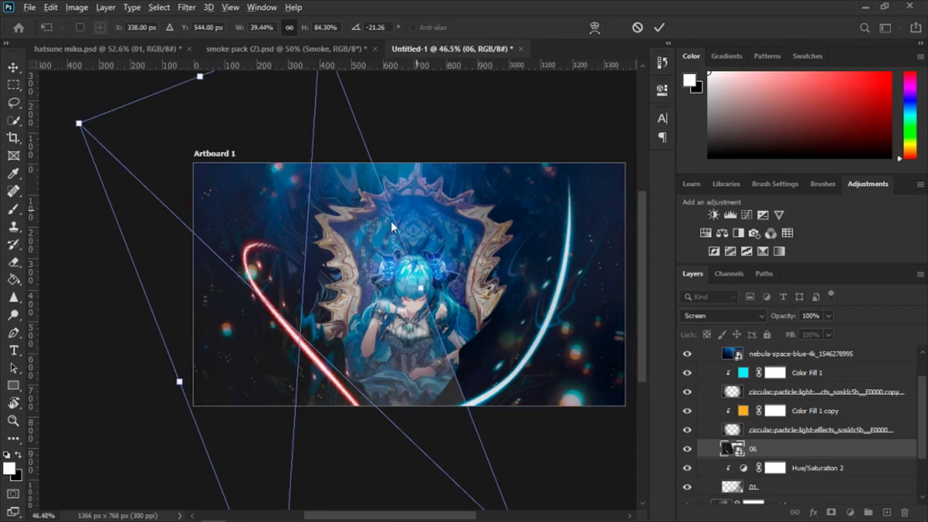
drag(397, 215, 394, 212)
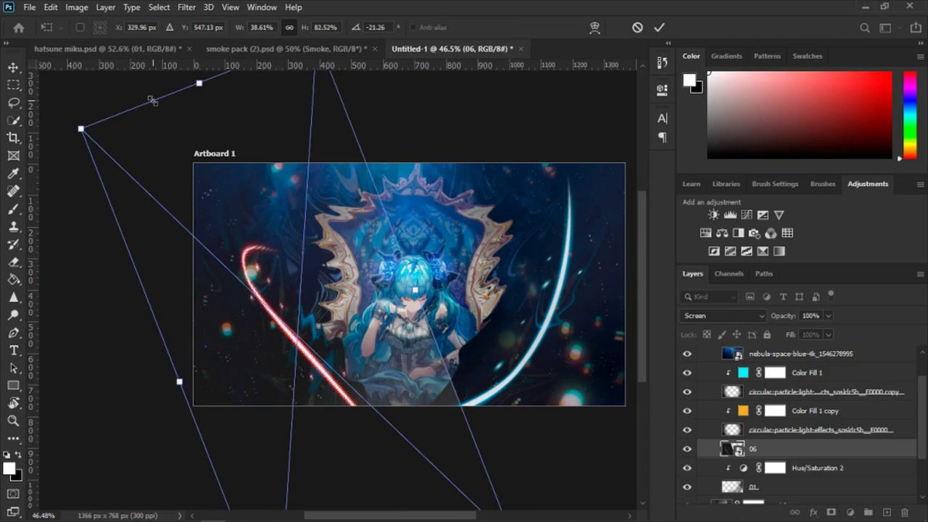
drag(151, 100, 152, 109)
drag(151, 111, 147, 98)
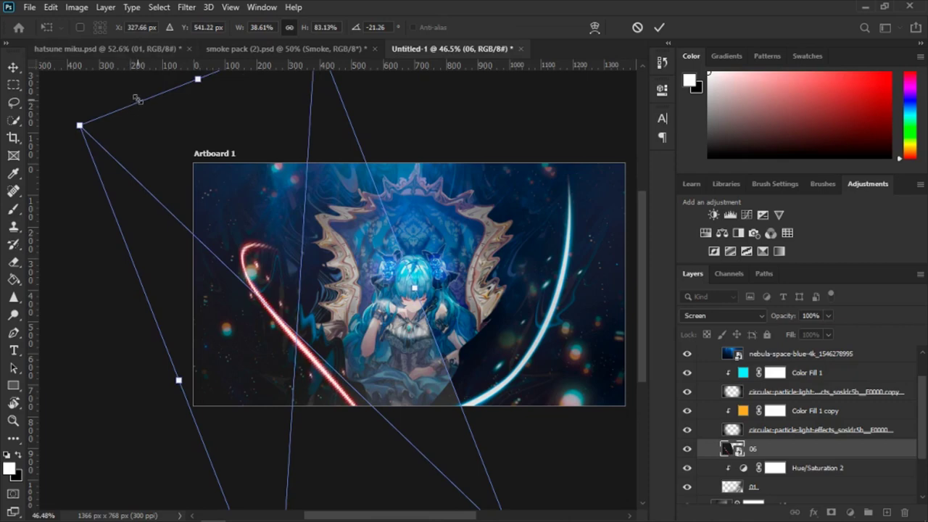
drag(138, 100, 137, 92)
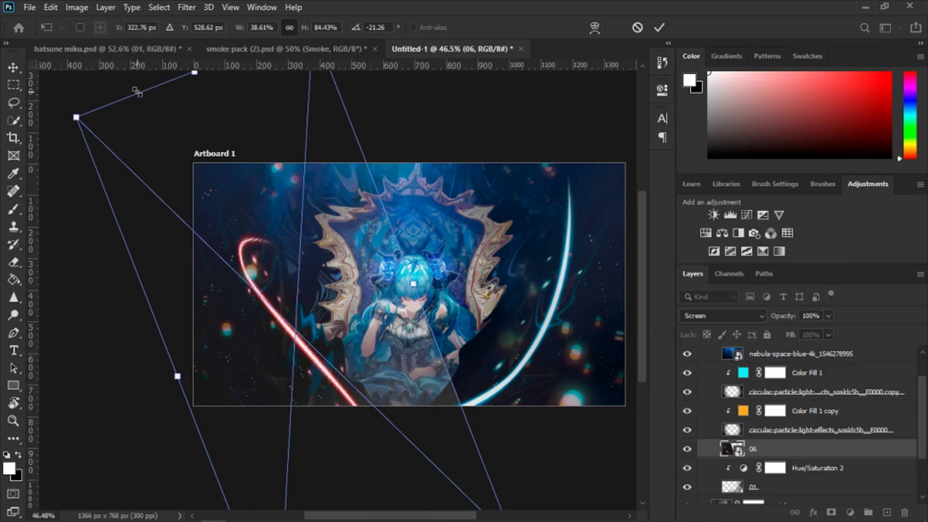
drag(137, 92, 138, 109)
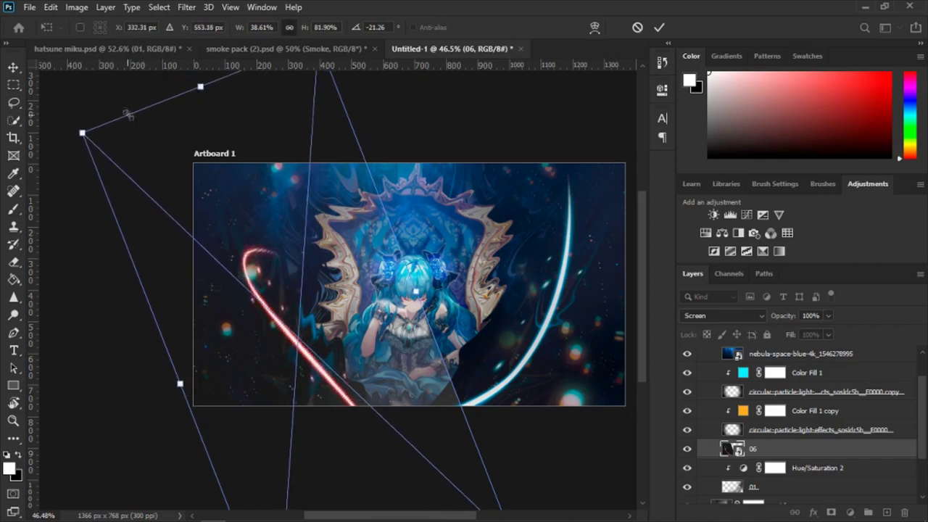
mouse_move(130, 113)
mouse_down()
mouse_move(125, 99)
mouse_move(125, 118)
mouse_up()
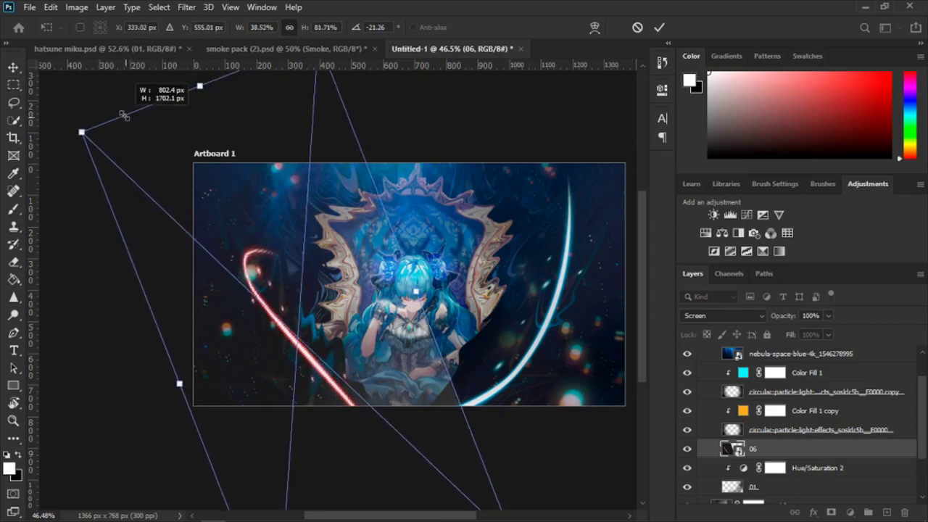
key(Return)
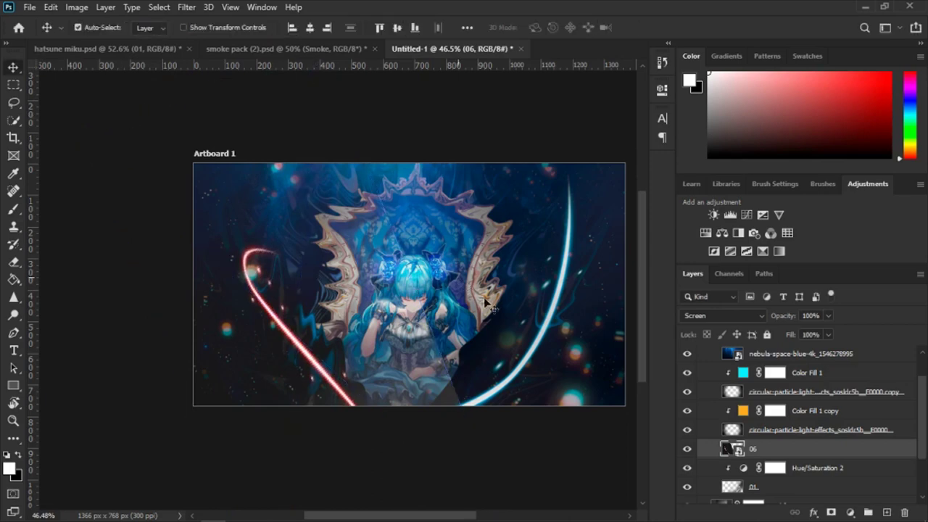
Step: Rasterize layer 06 and erase the unwanted parts of the streak
right_click(795, 453)
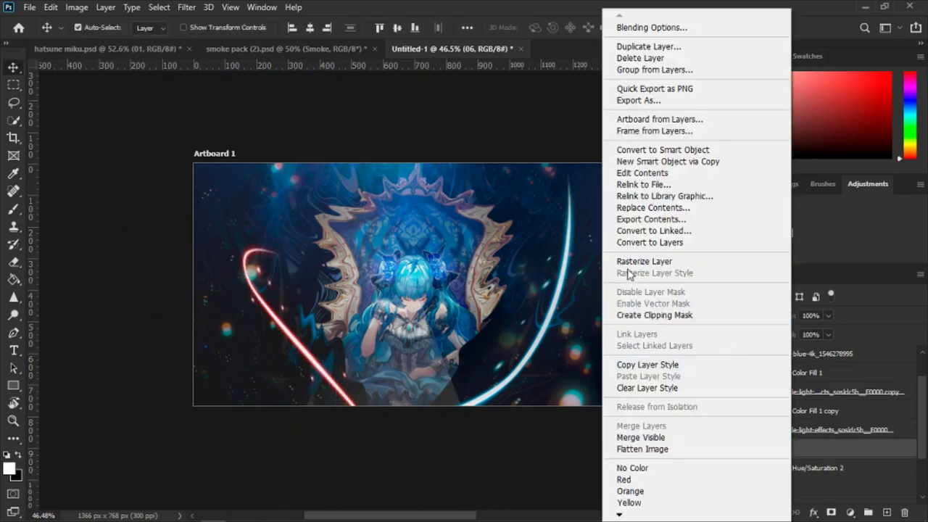
click(652, 261)
key(e)
mouse_move(395, 307)
mouse_down()
mouse_move(480, 279)
mouse_move(476, 403)
mouse_move(394, 207)
mouse_move(357, 200)
mouse_up()
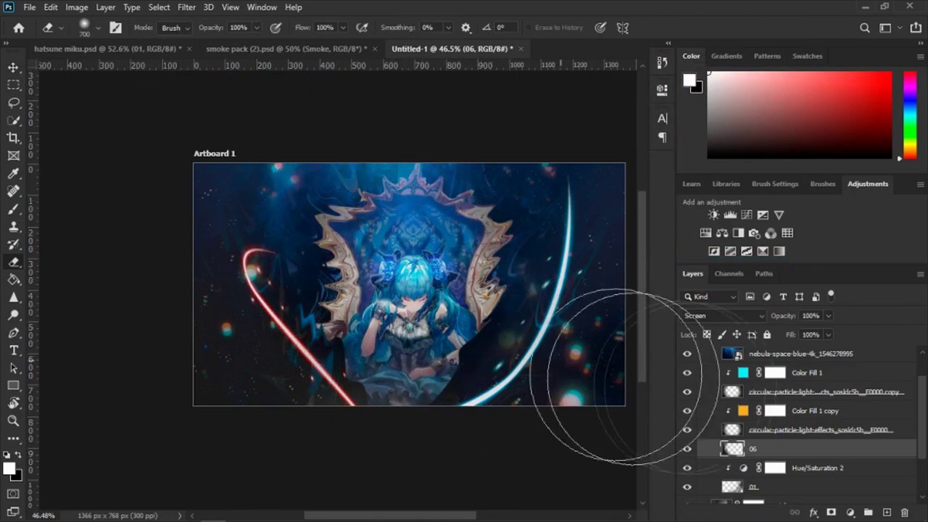
Step: Move the streak up-left and rotate it about 3 degrees
key(ctrl+t)
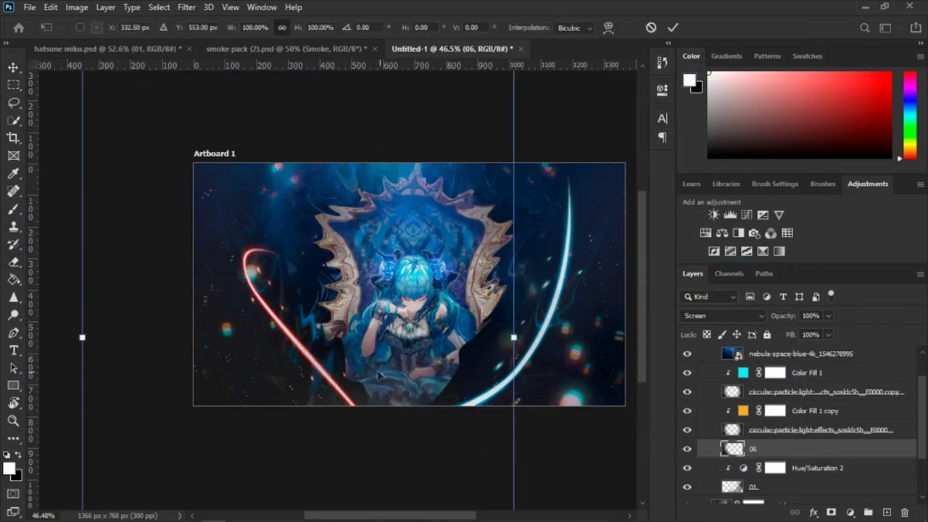
drag(381, 373, 368, 362)
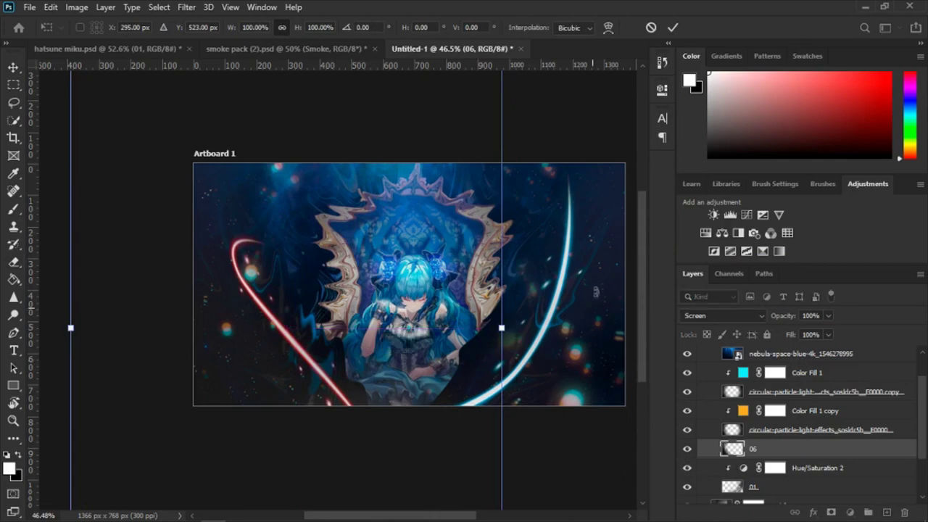
drag(596, 294, 604, 270)
key(Return)
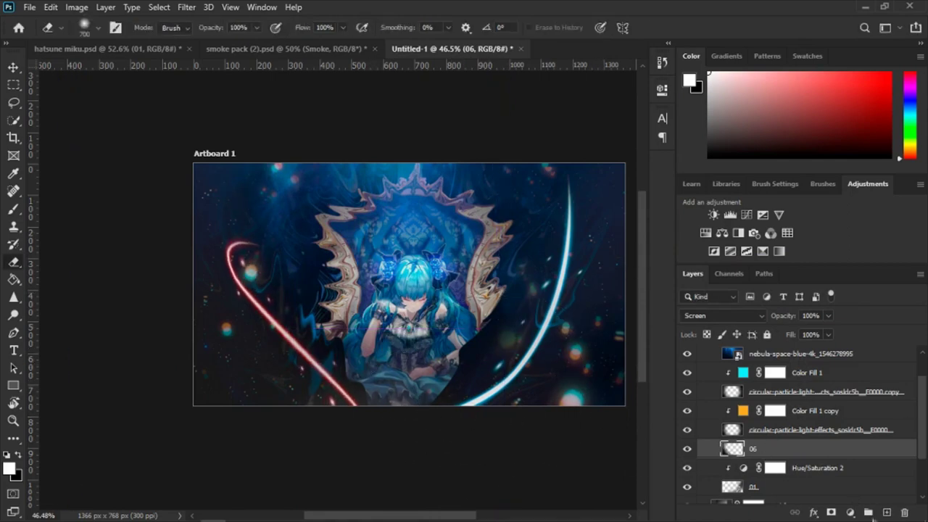
Step: Add a Hue/Saturation adjustment clipped to layer 06 at Hue -168, turning the streak cyan
click(851, 512)
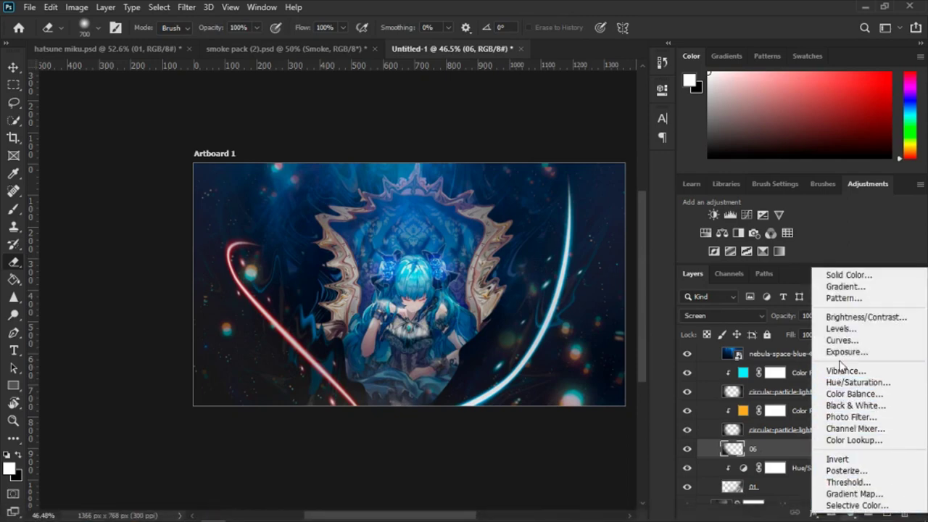
click(837, 384)
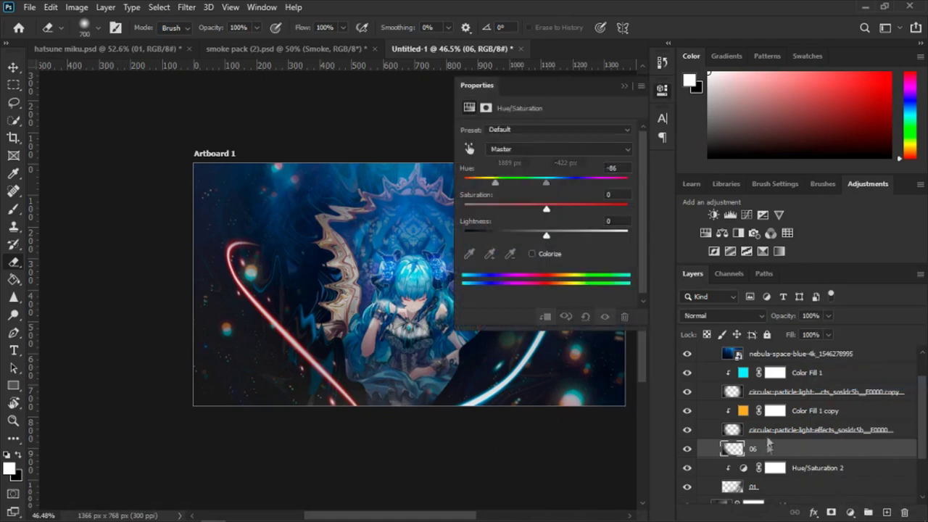
click(544, 317)
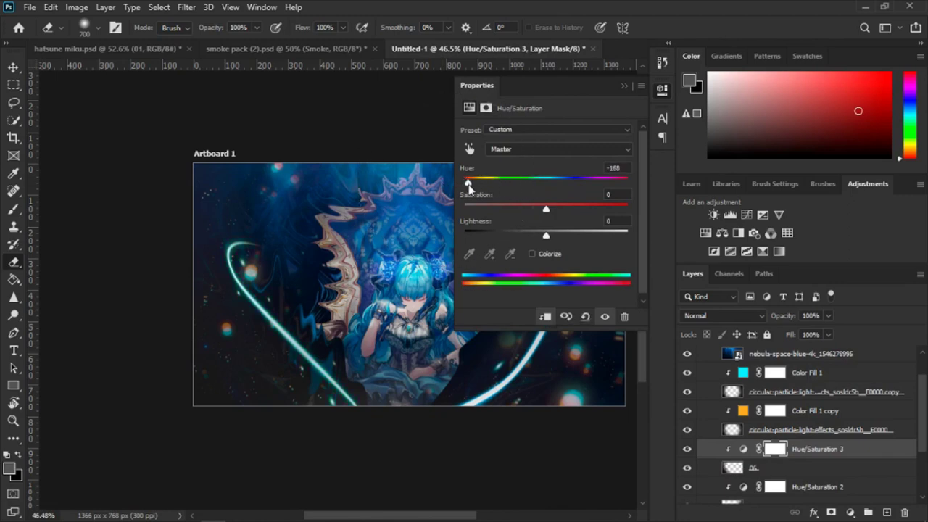
click(624, 85)
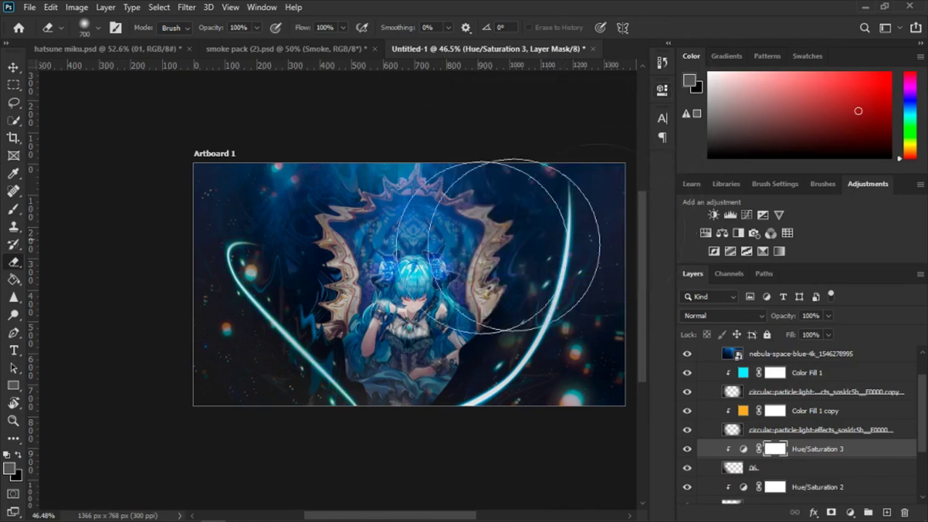
scroll(493, 203, up, 3)
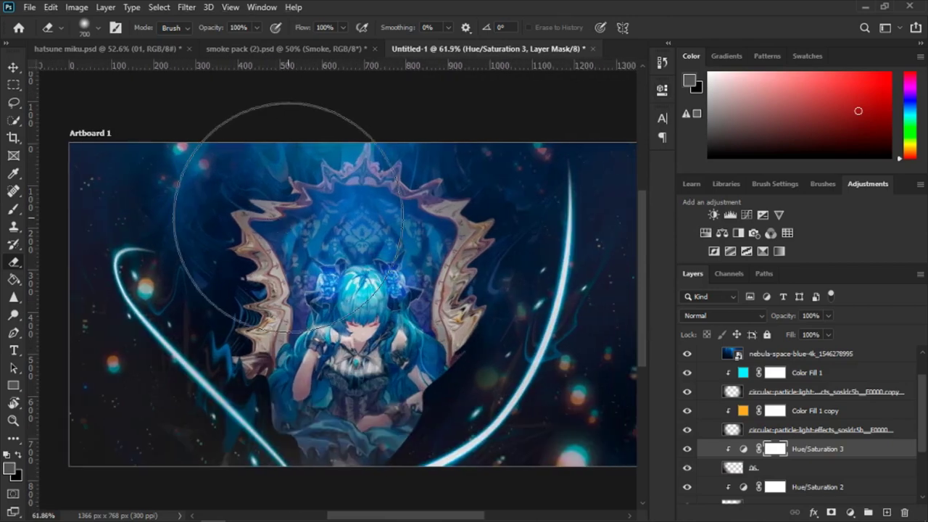
scroll(286, 221, down, 3)
scroll(366, 221, up, 1)
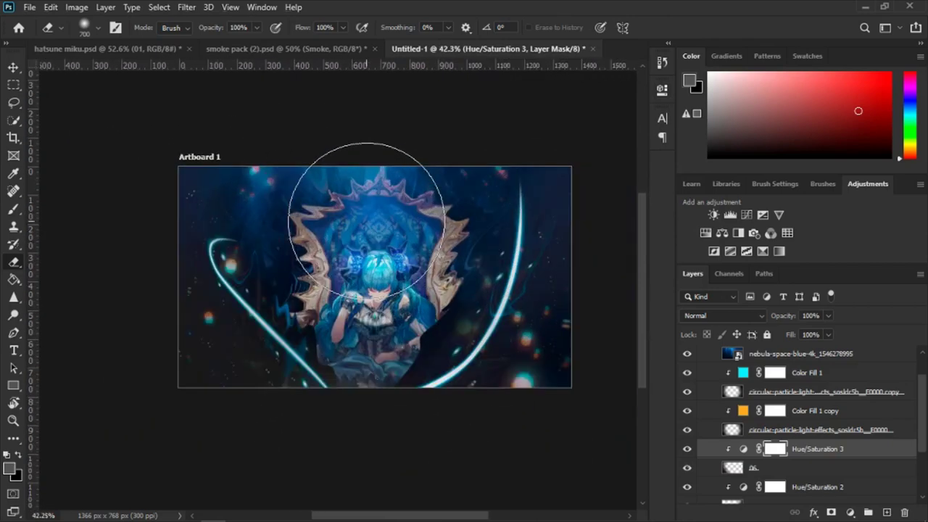
scroll(369, 206, up, 2)
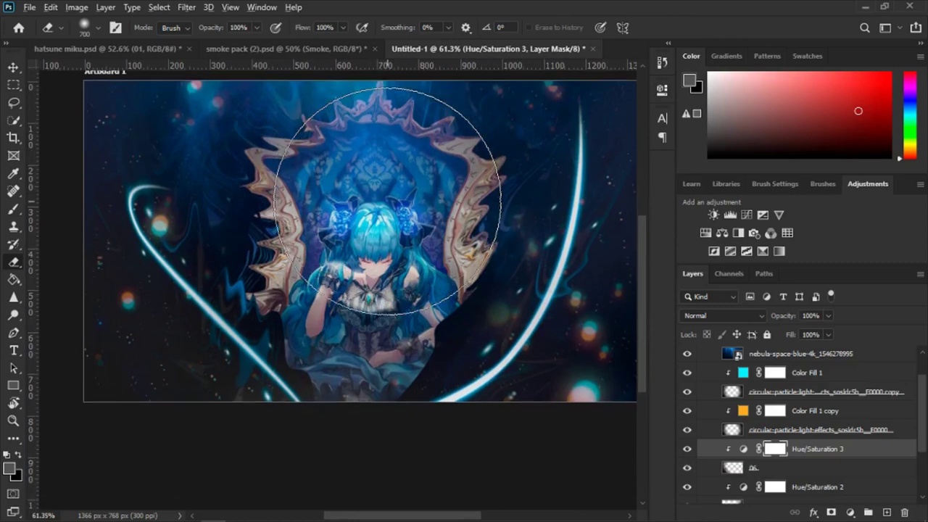
scroll(340, 152, down, 3)
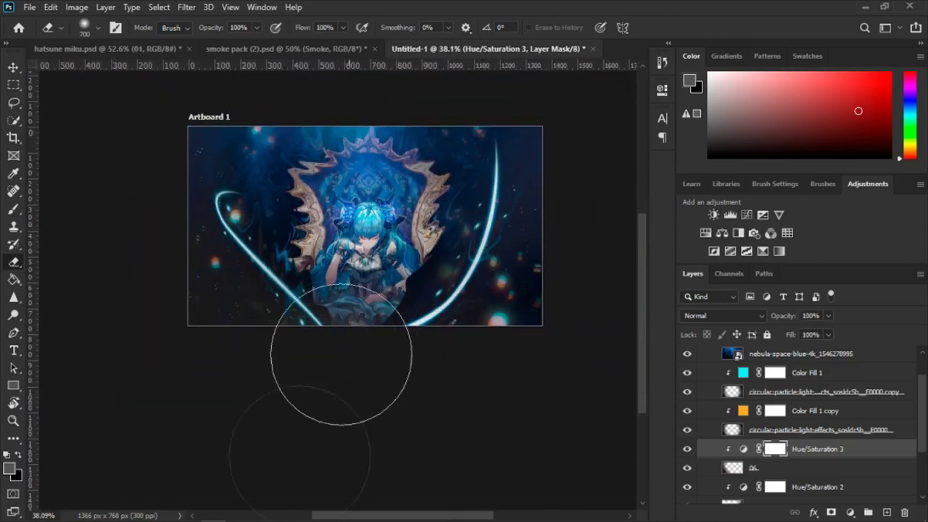
Step: Select 110 layers style.psd in D:\photoshop\ultra pack
click(139, 512)
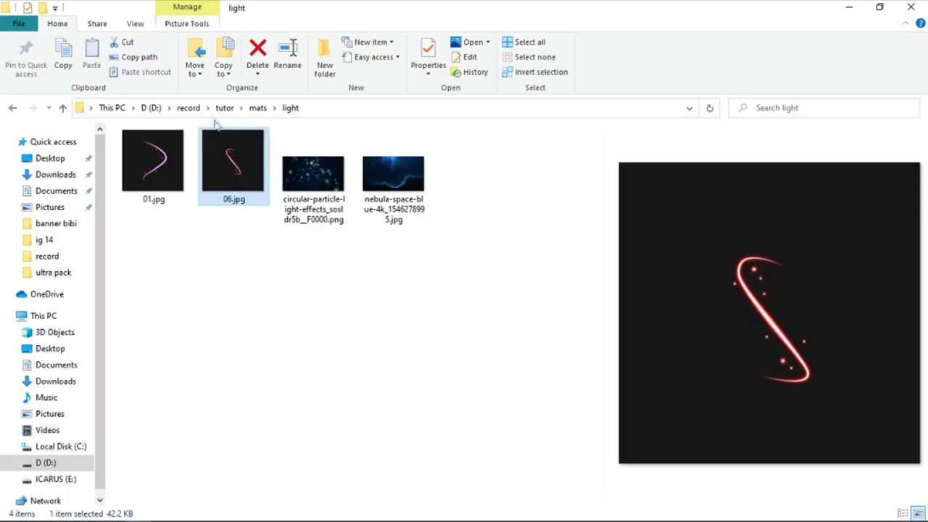
click(151, 108)
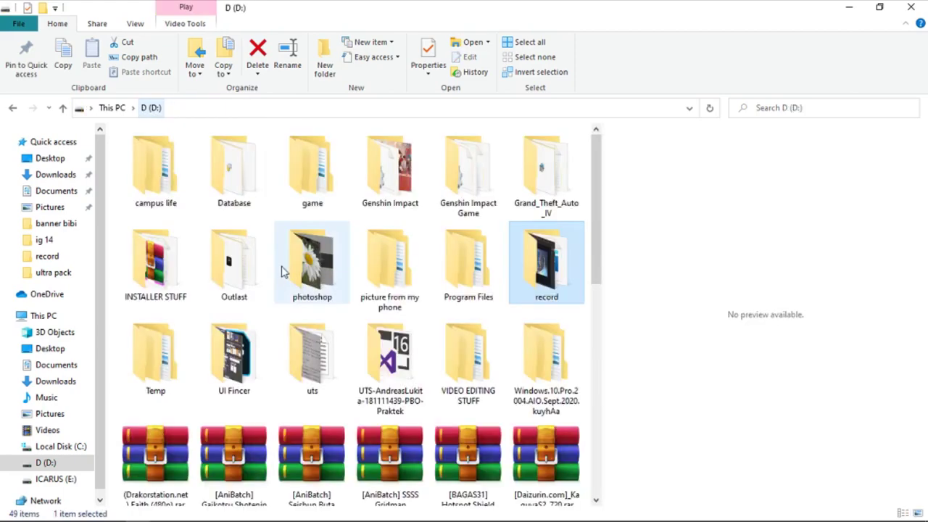
double_click(282, 269)
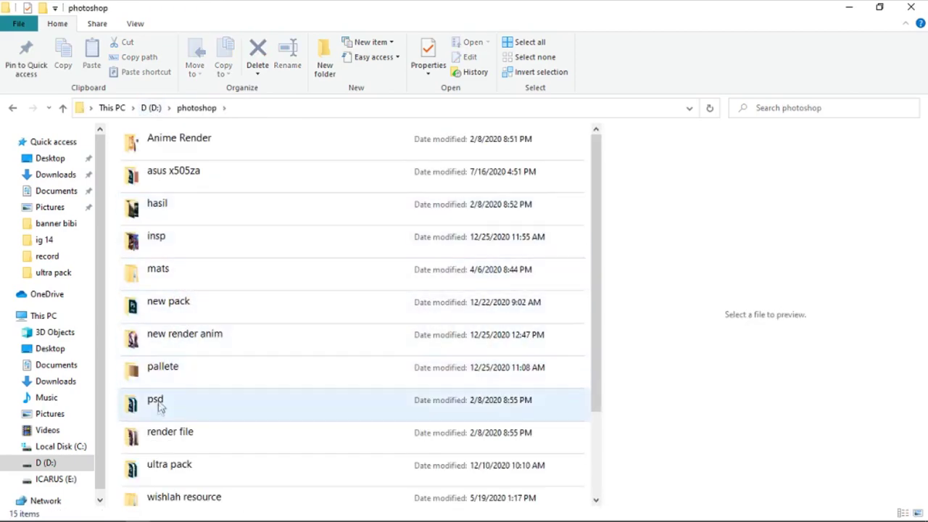
double_click(159, 466)
scroll(234, 220, down, 3)
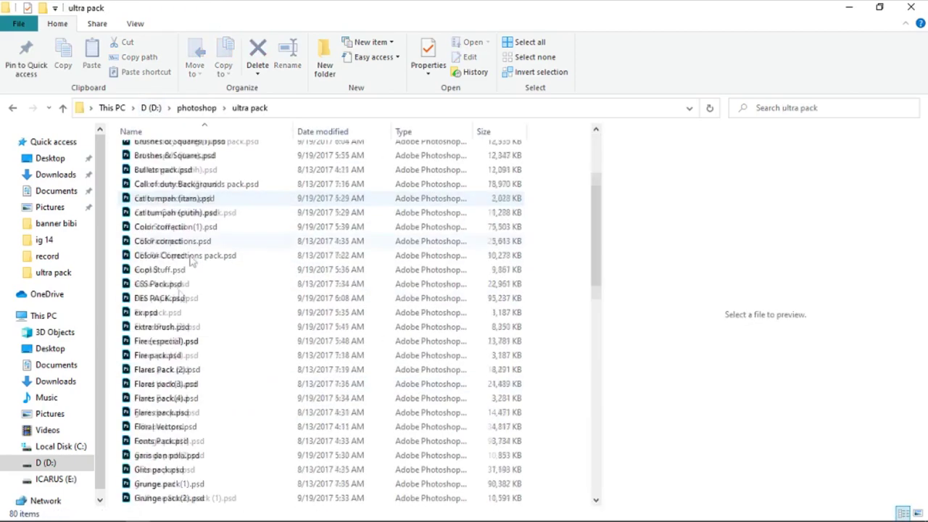
scroll(188, 275, down, 7)
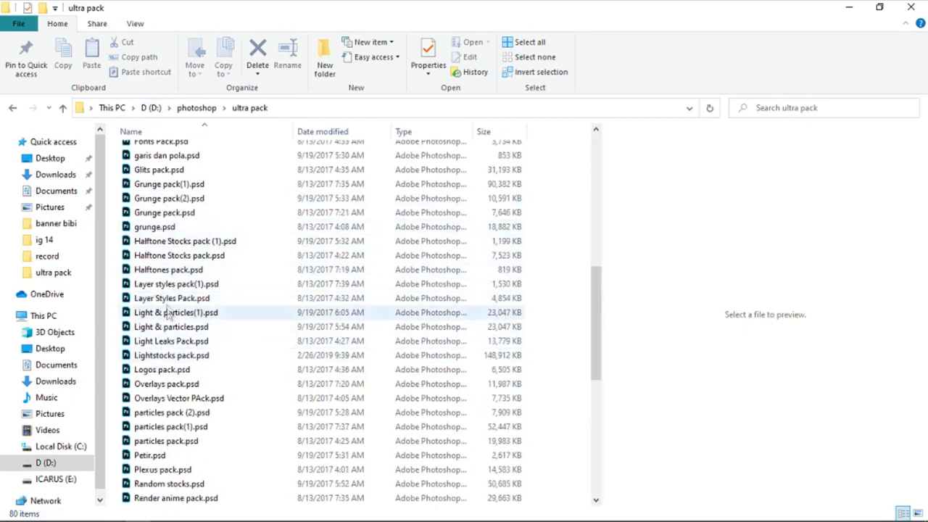
scroll(181, 290, up, 4)
scroll(194, 259, up, 6)
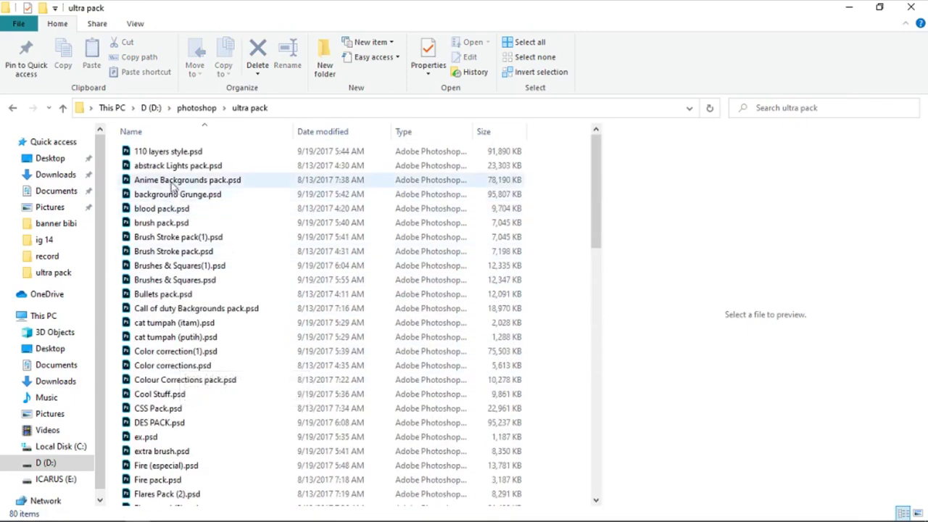
click(182, 152)
Step: Create a new folder named 'style' in D:\record\tutor\mats
click(199, 109)
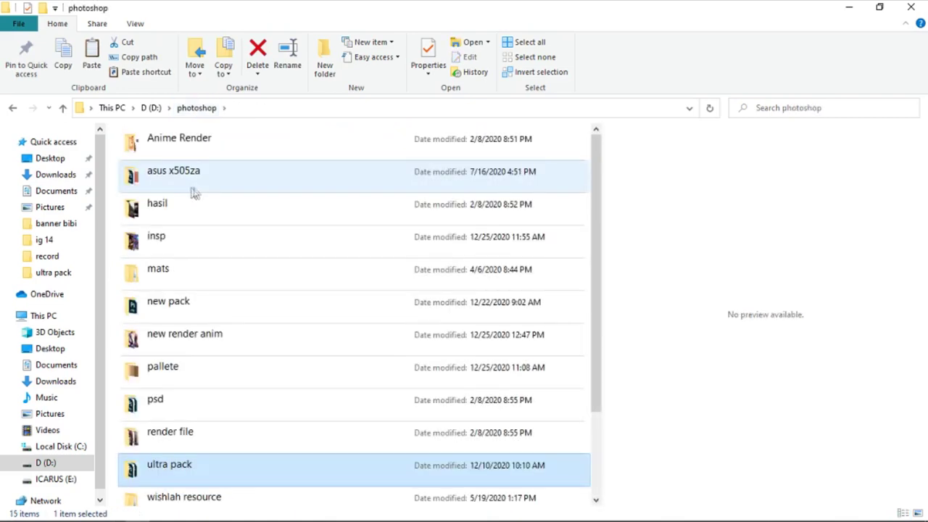
click(152, 108)
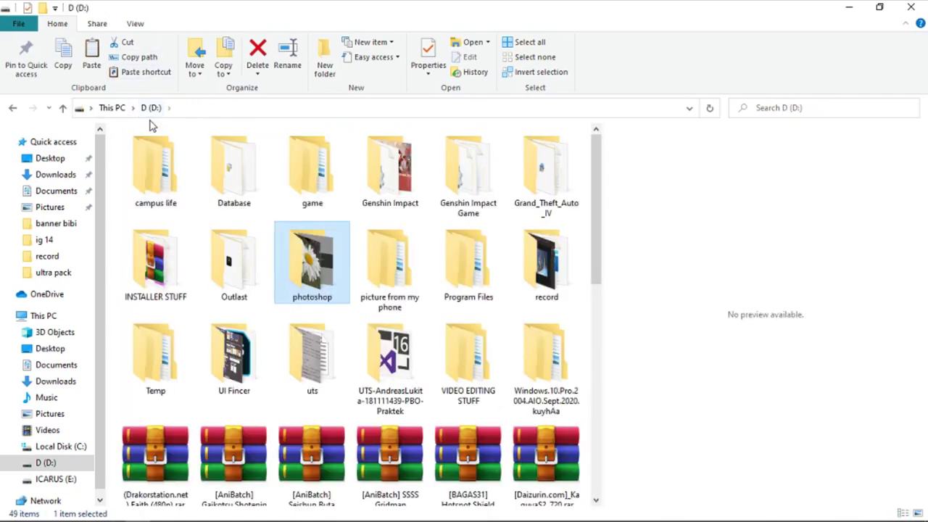
double_click(534, 279)
double_click(166, 162)
click(159, 154)
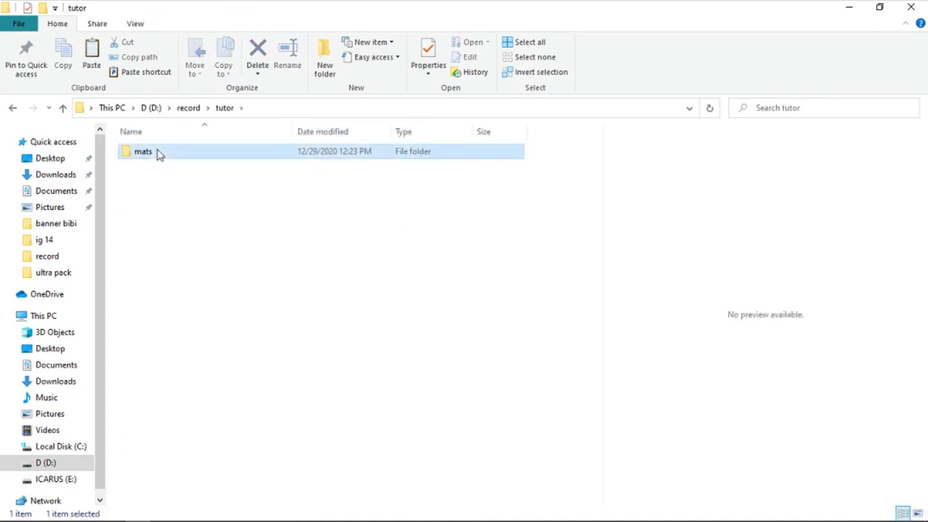
double_click(159, 154)
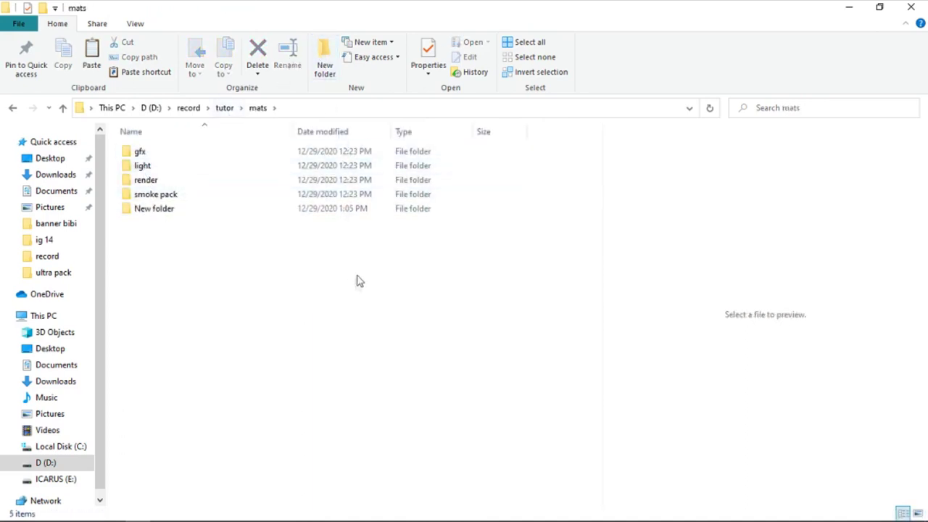
text(style)
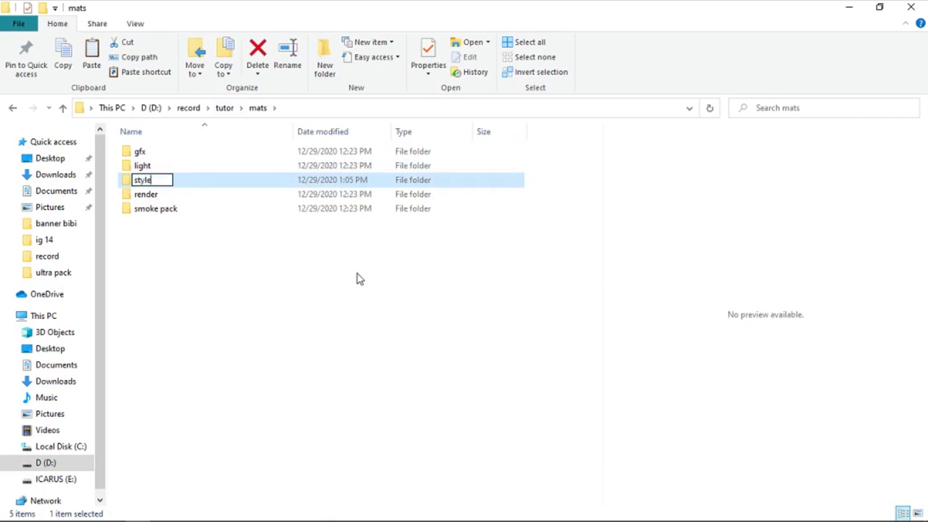
click(205, 194)
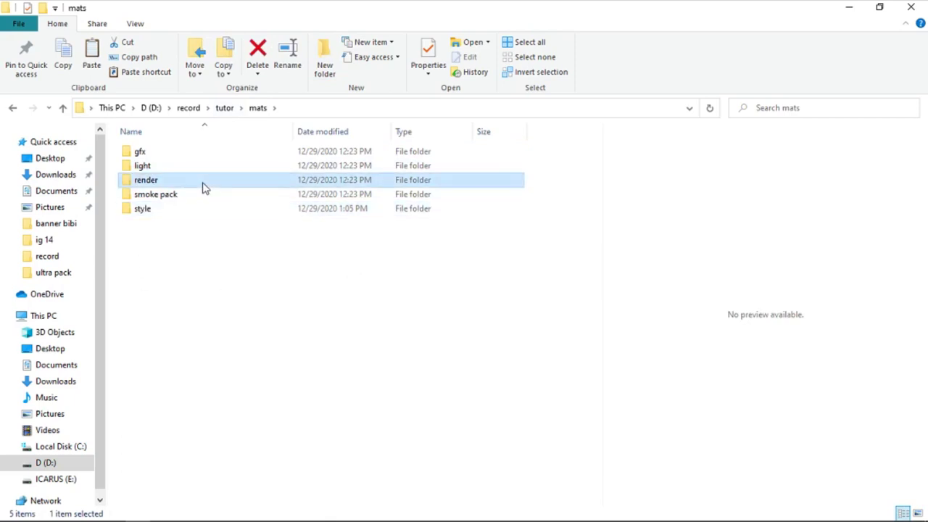
Step: Paste 110 layers style.psd into the style folder and return to Photoshop
double_click(138, 210)
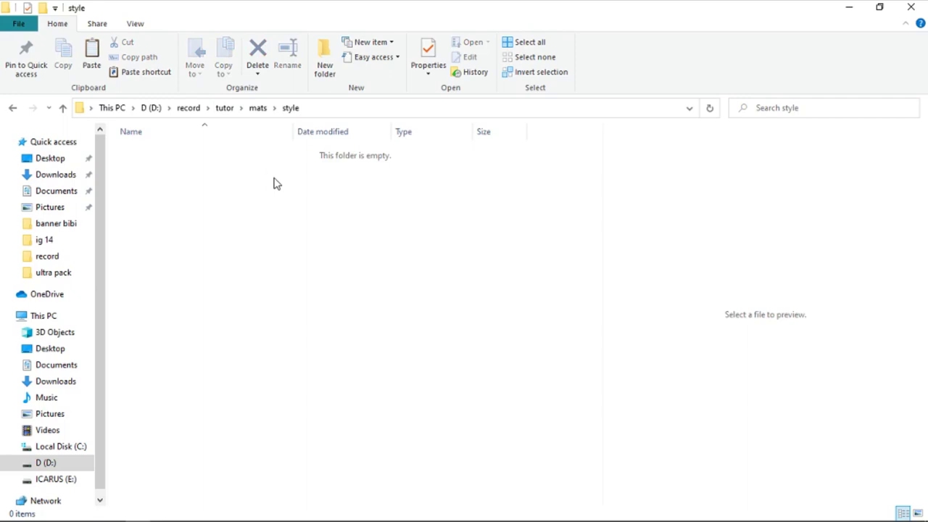
key(ctrl+v)
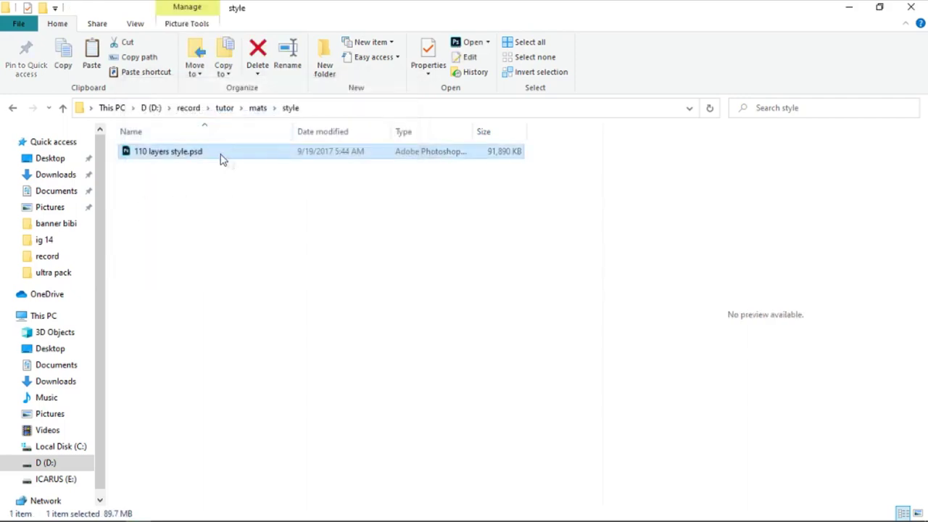
key(alt+Tab)
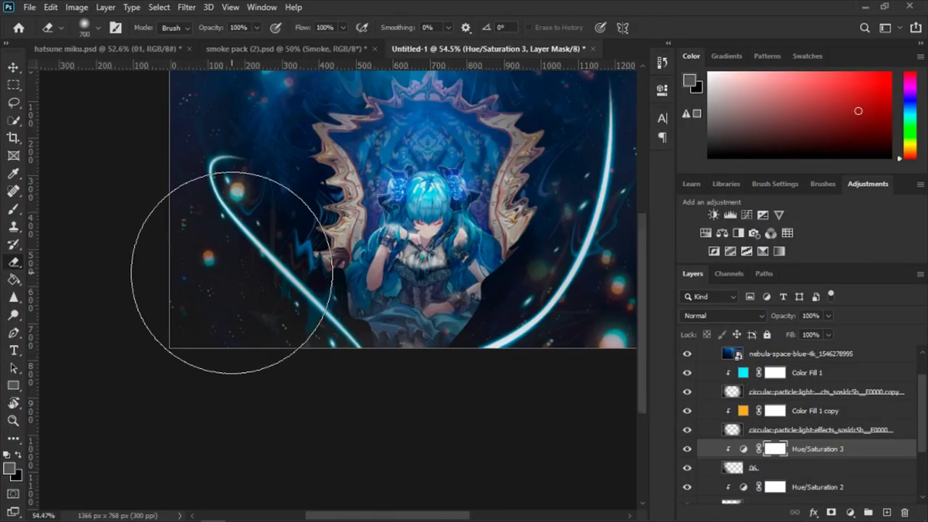
scroll(232, 272, up, 2)
scroll(225, 246, right, 3)
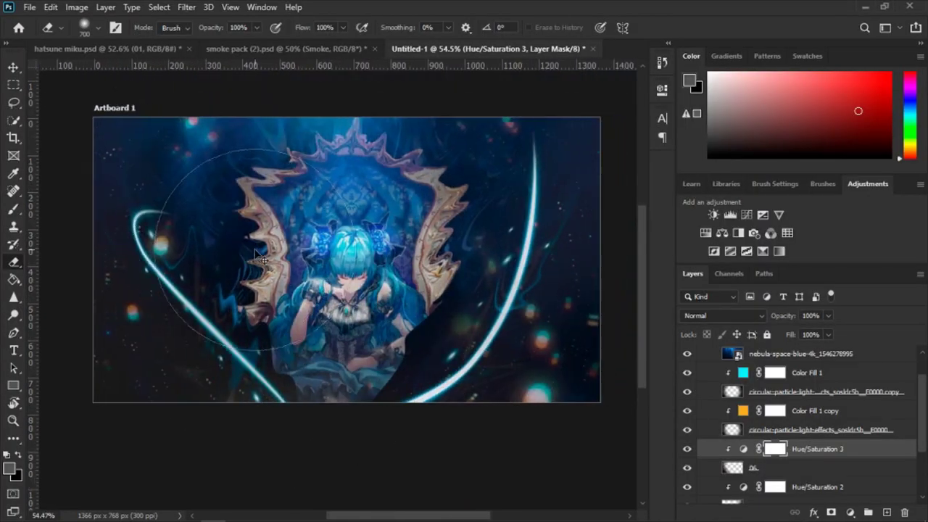
click(69, 49)
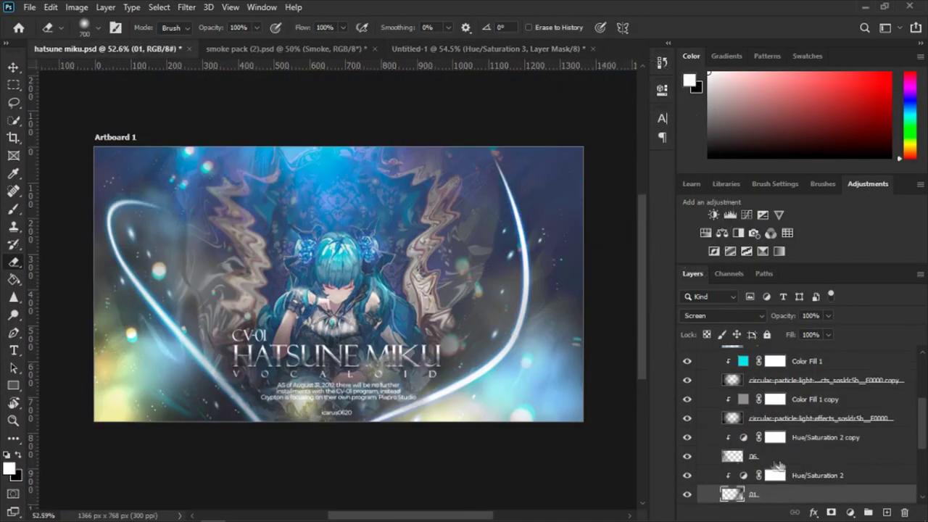
scroll(773, 442, up, 1)
scroll(770, 433, down, 2)
scroll(769, 434, down, 2)
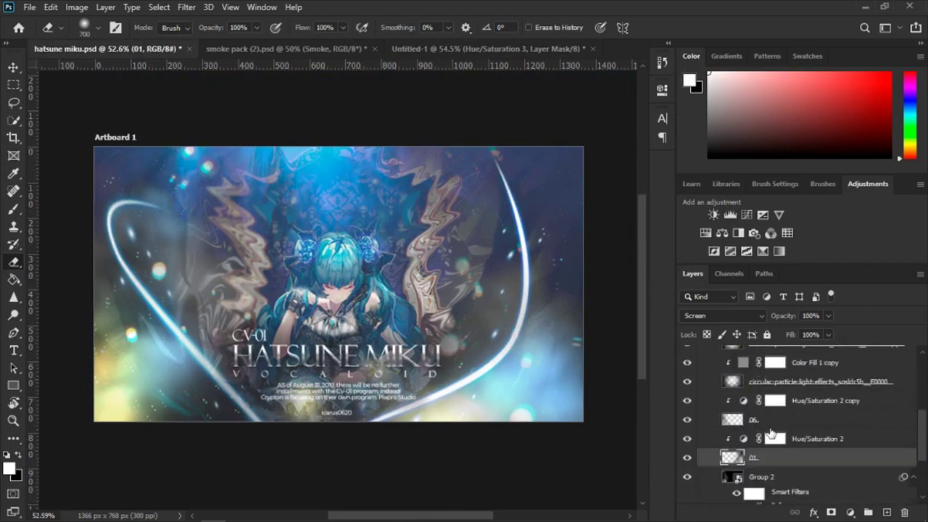
scroll(770, 433, down, 1)
scroll(769, 433, down, 2)
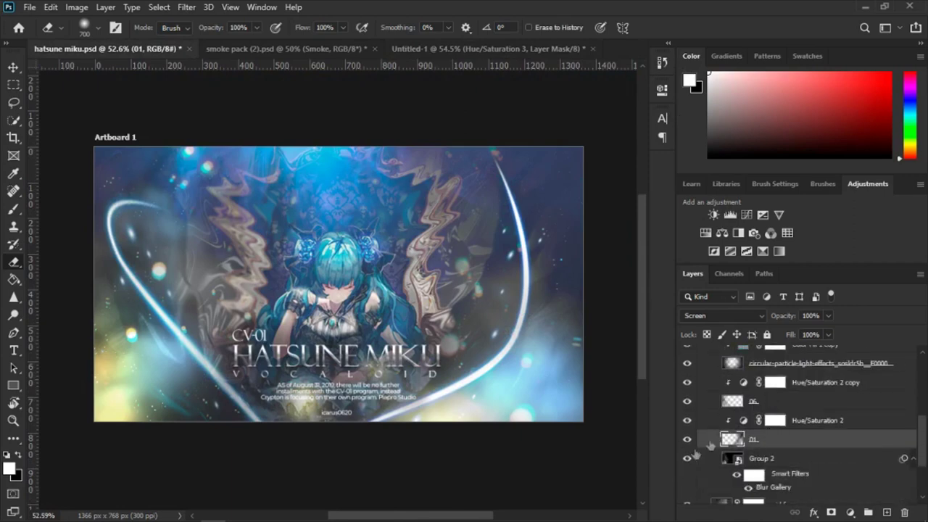
scroll(738, 433, down, 2)
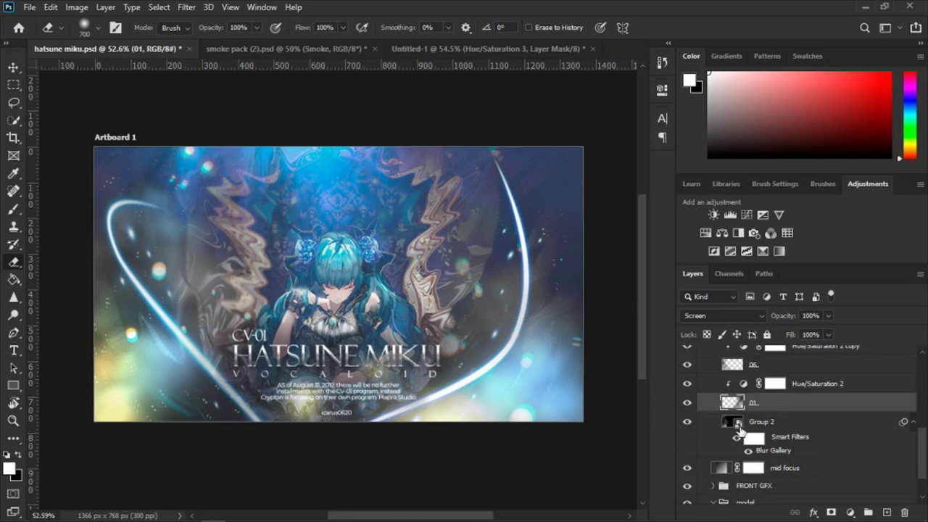
click(688, 425)
scroll(769, 428, up, 4)
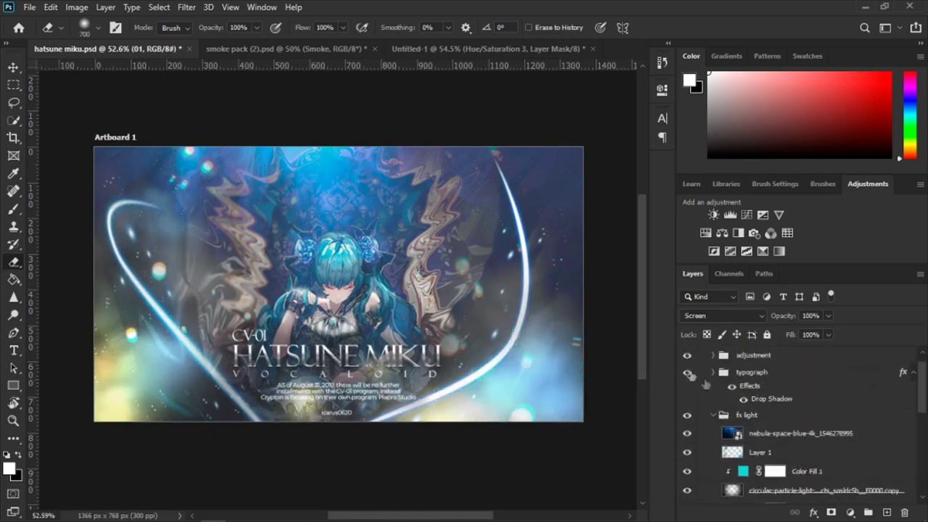
scroll(686, 358, up, 1)
click(686, 356)
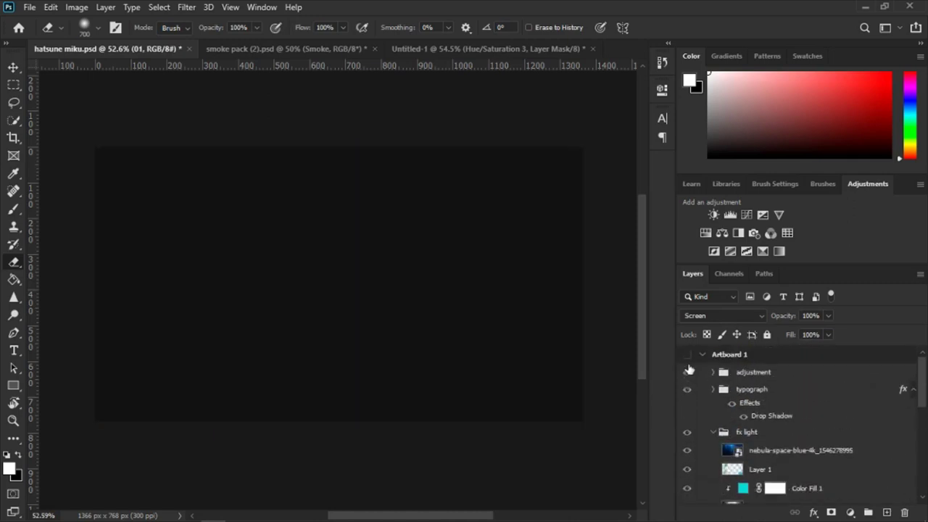
click(687, 355)
click(687, 374)
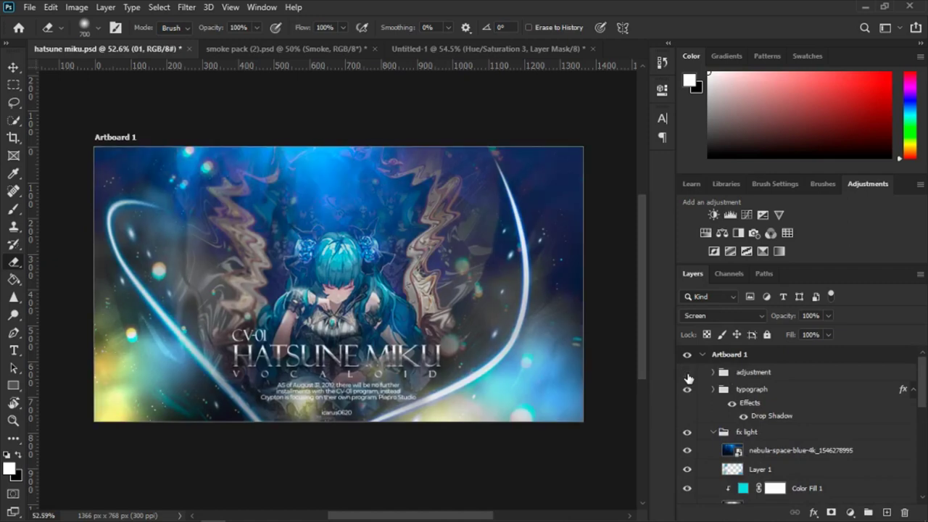
scroll(716, 392, down, 3)
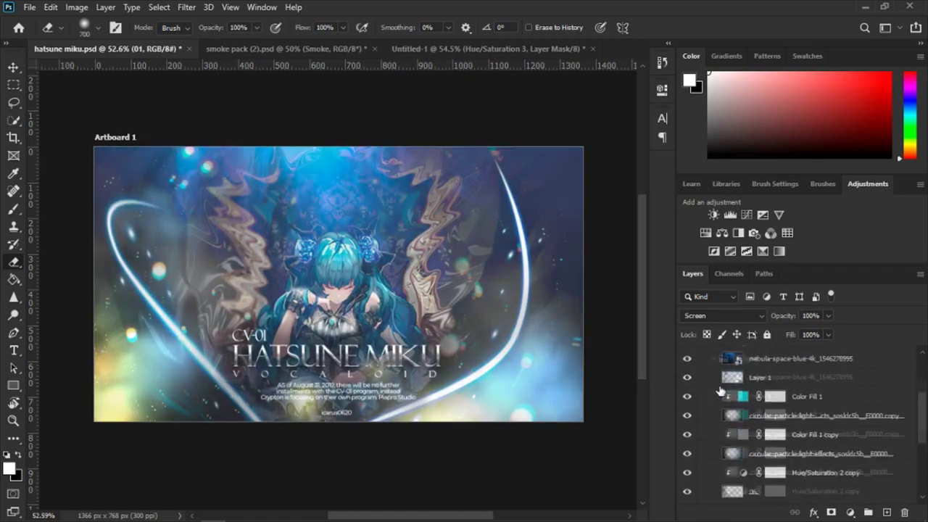
scroll(700, 464, down, 2)
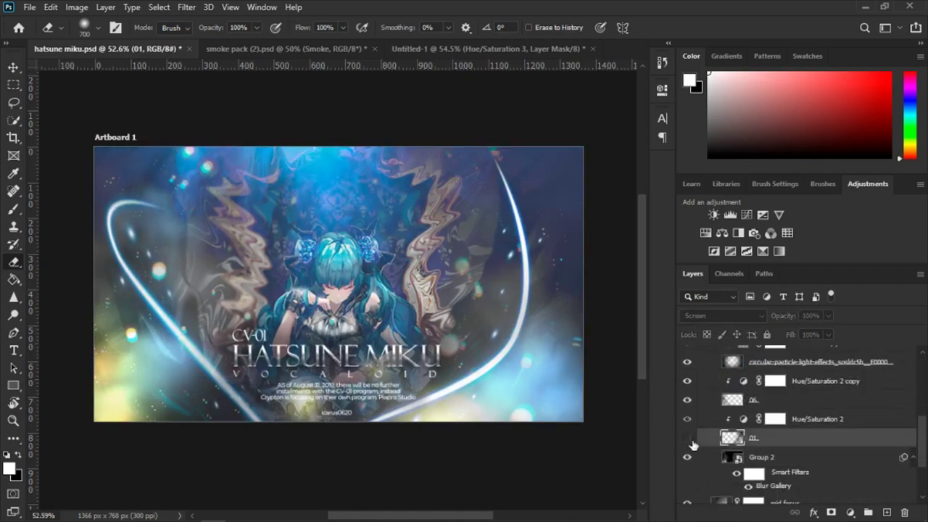
click(687, 438)
click(758, 457)
scroll(773, 434, down, 2)
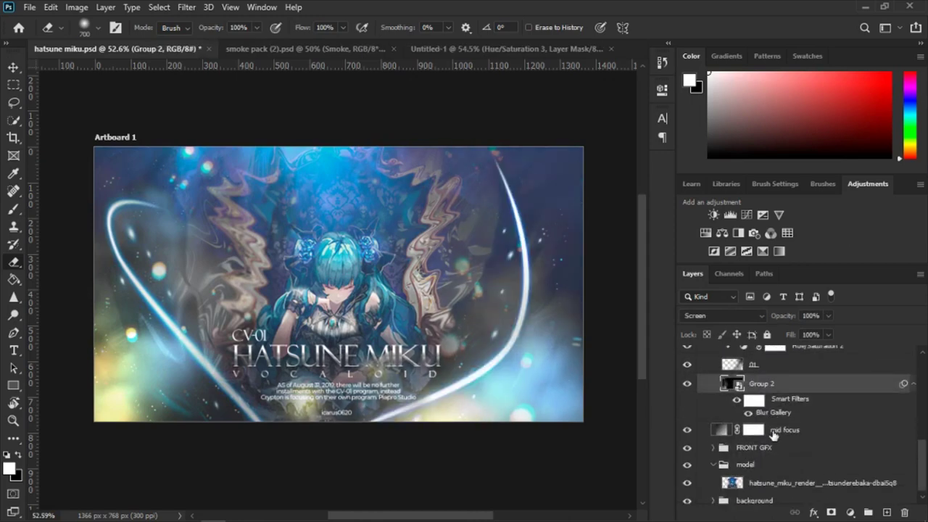
Step: Add an empty Layer 2 beneath layer 01, unclipped, in the Untitled-1 poster
click(490, 49)
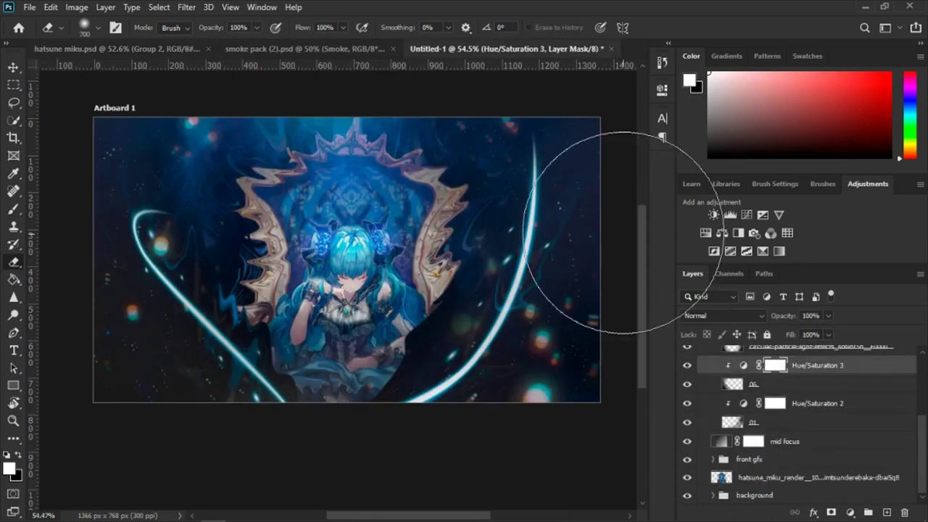
scroll(775, 433, up, 1)
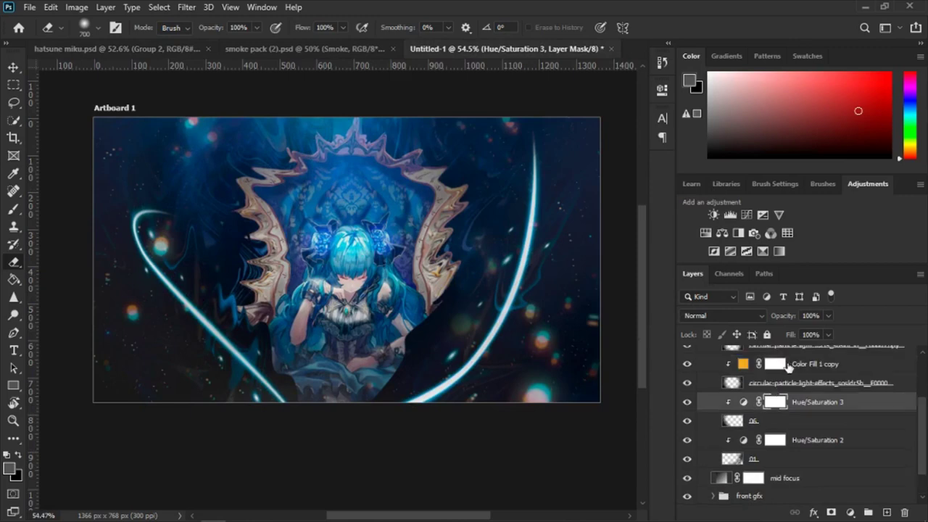
scroll(776, 434, down, 1)
click(804, 422)
key(ctrl+shift+alt+n)
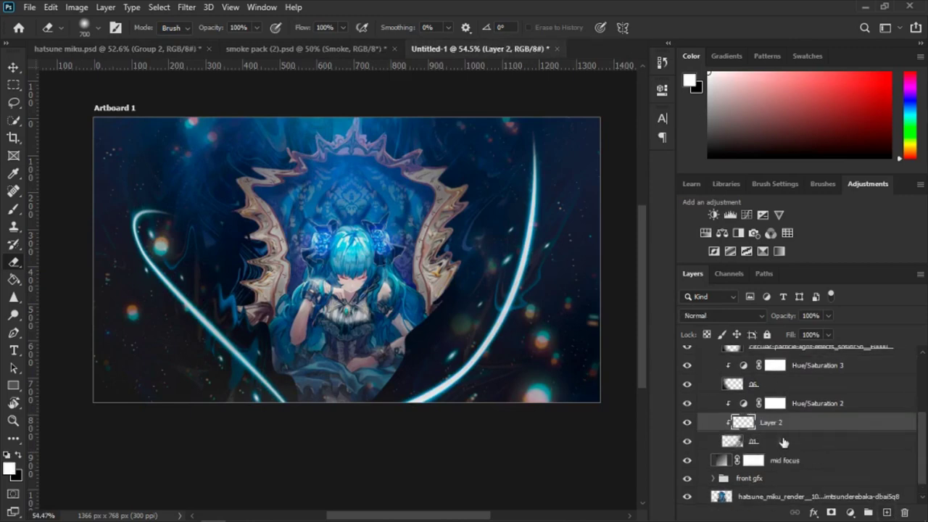
drag(774, 445, 839, 456)
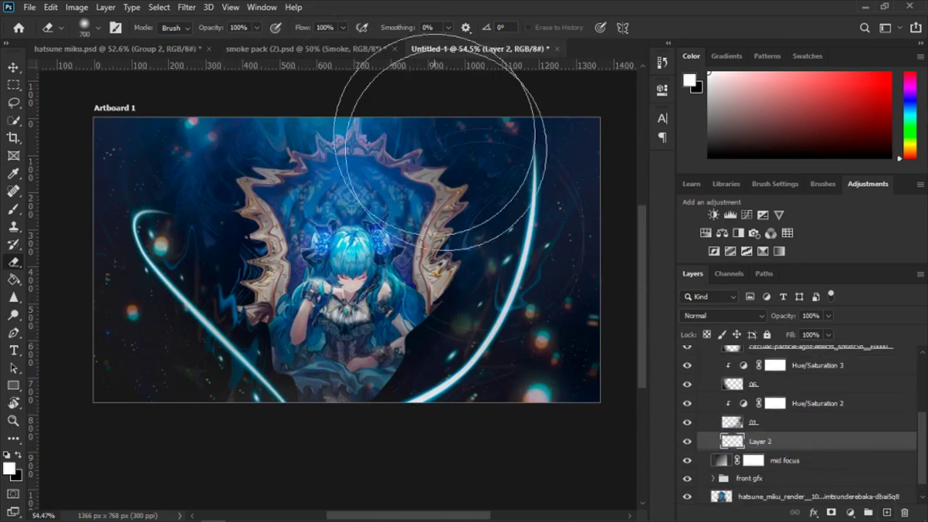
Step: Show the hidden smoke layer in smoke pack (2).psd and drag both smoke layers into the poster
click(274, 48)
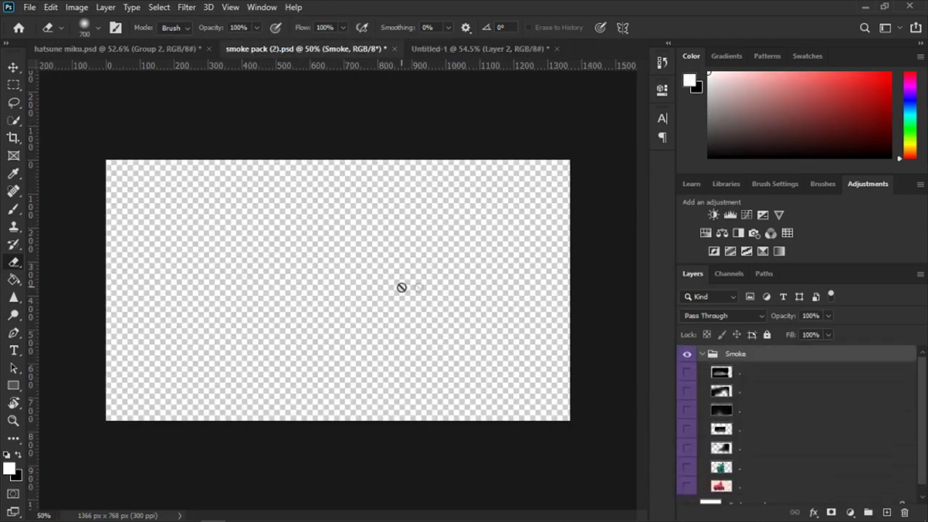
click(686, 389)
mouse_move(762, 372)
mouse_down()
mouse_move(842, 382)
mouse_move(783, 388)
mouse_move(472, 48)
mouse_move(500, 275)
mouse_up()
shift+click(761, 391)
scroll(801, 464, down, 3)
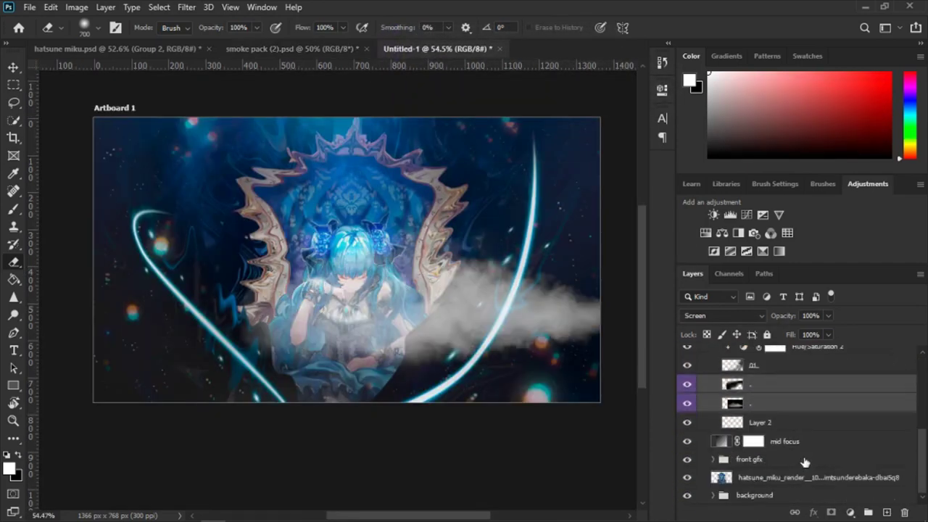
scroll(794, 417, up, 4)
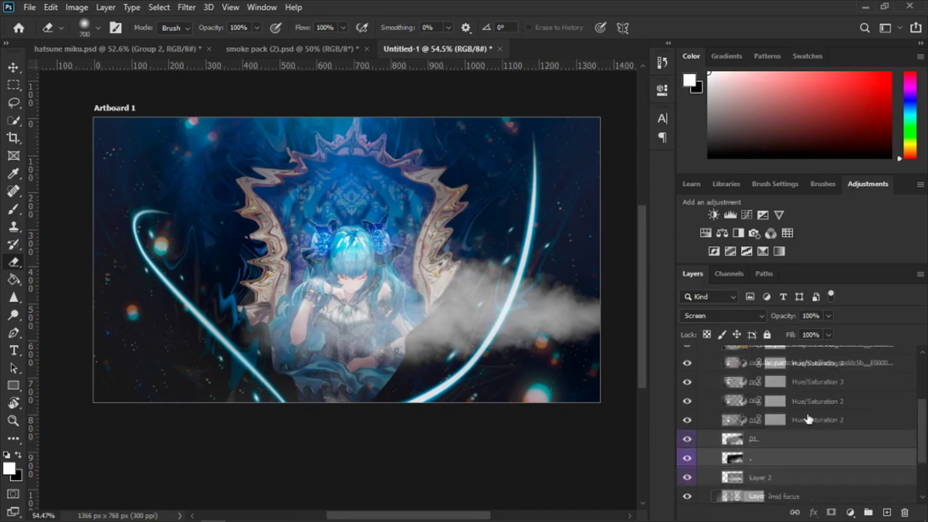
scroll(808, 419, down, 1)
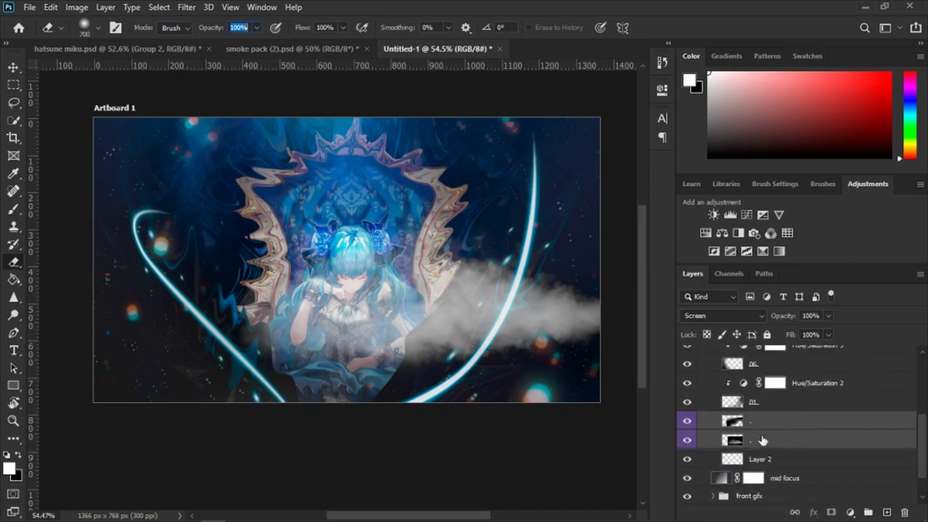
Step: Enlarge the smoke to about 140%, rotate it about 3.7° and place it along the lower left
key(ctrl+t)
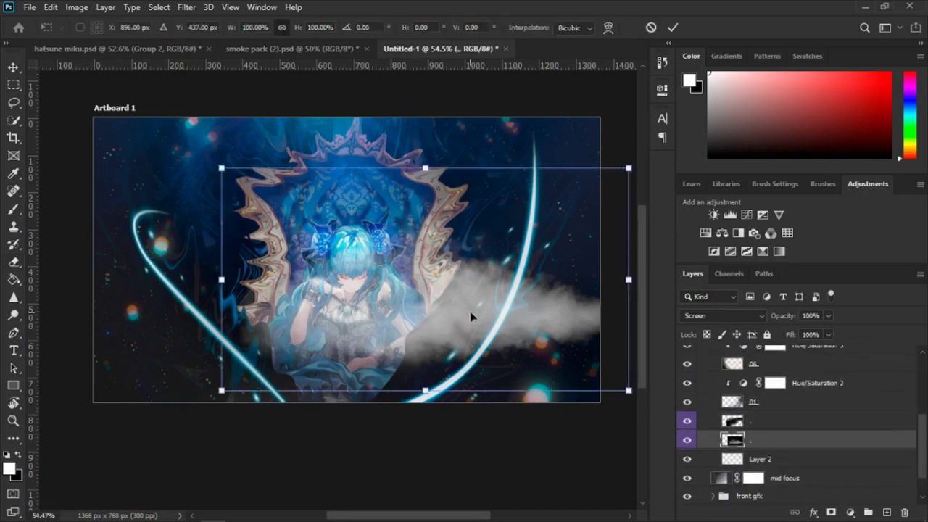
drag(486, 313, 226, 364)
drag(476, 310, 485, 360)
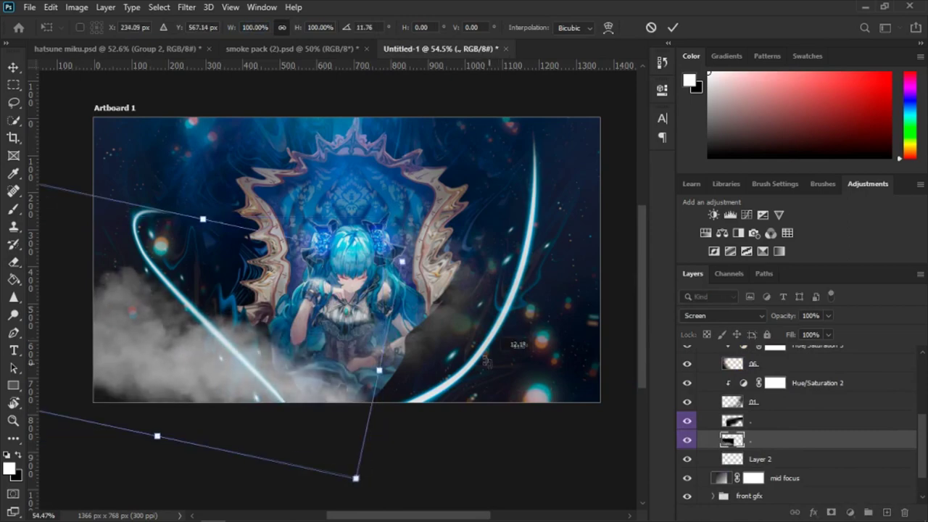
drag(308, 239, 355, 216)
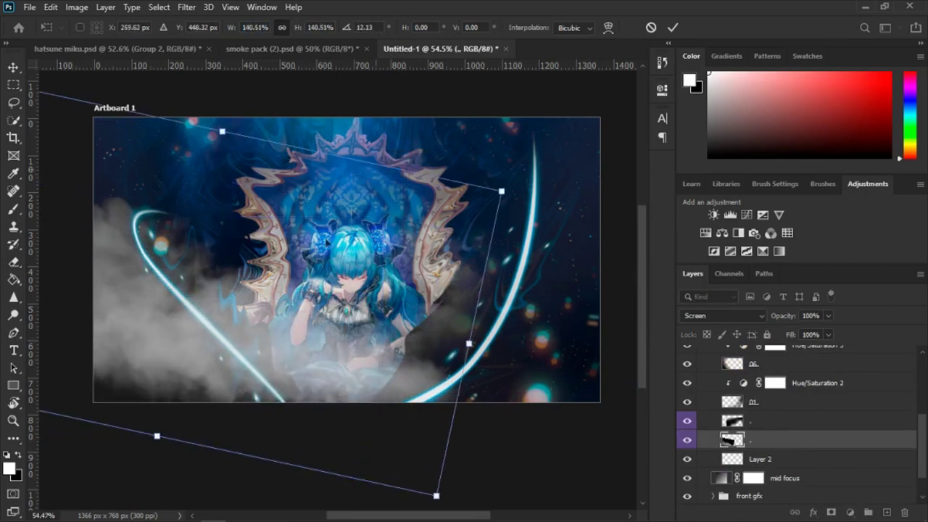
mouse_move(312, 266)
mouse_down()
mouse_move(260, 319)
mouse_move(276, 295)
mouse_up()
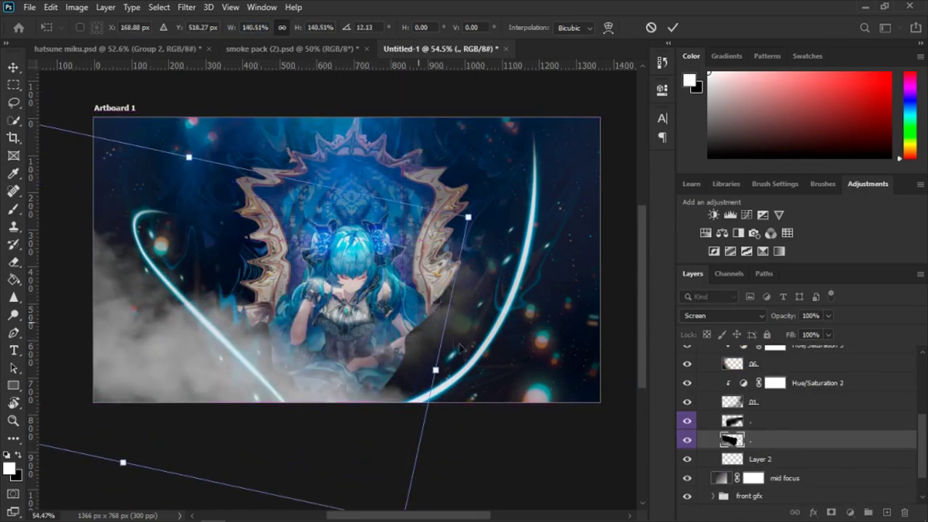
drag(485, 345, 454, 307)
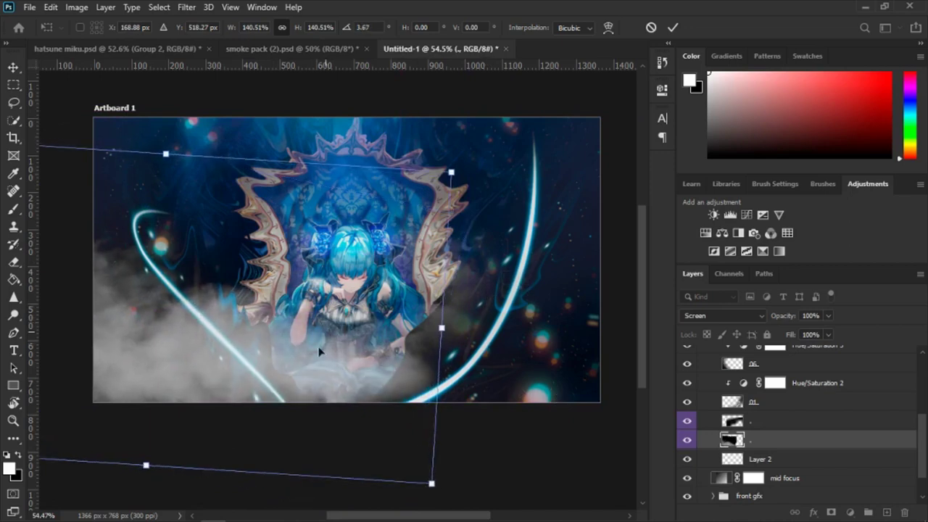
key(Return)
Step: Reposition the other smoke layers down toward the lower right of the poster
key(e)
click(749, 421)
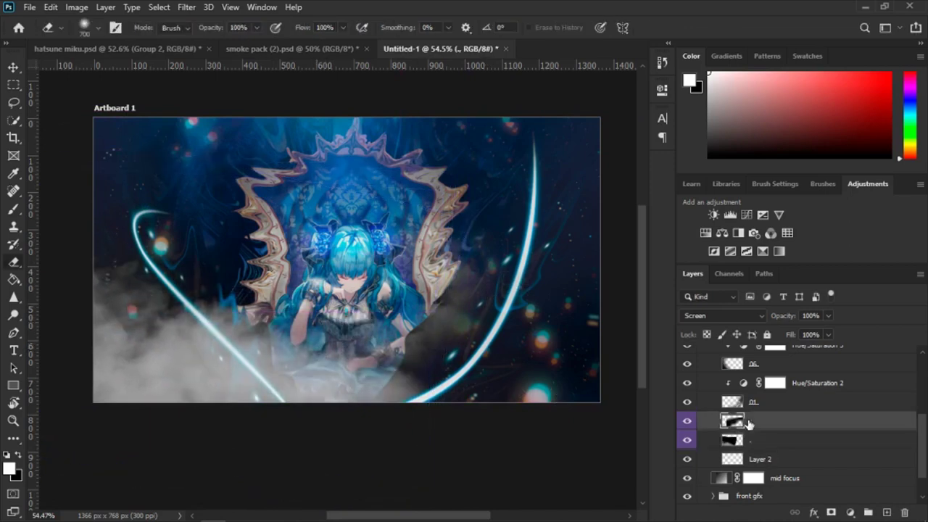
key(ctrl+t)
mouse_move(450, 314)
mouse_down()
mouse_move(588, 362)
mouse_move(191, 367)
mouse_up()
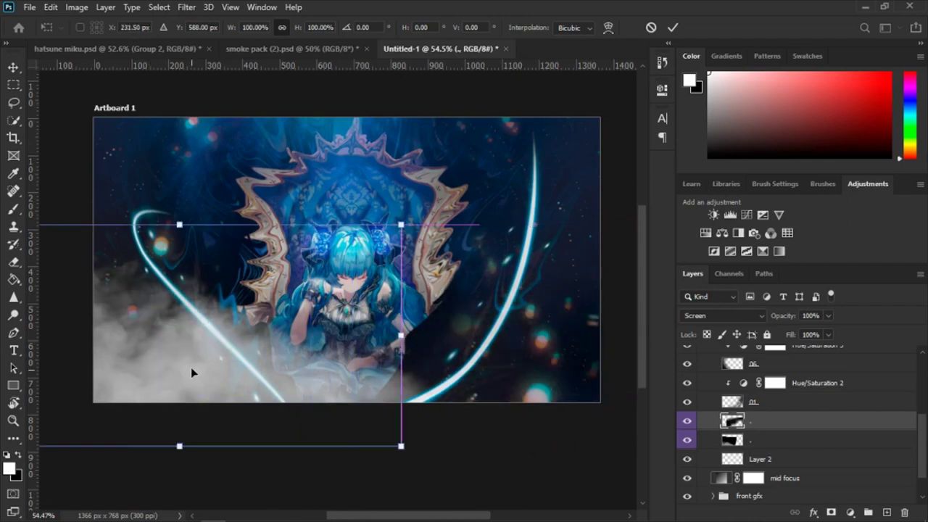
key(Return)
click(757, 439)
key(ctrl+t)
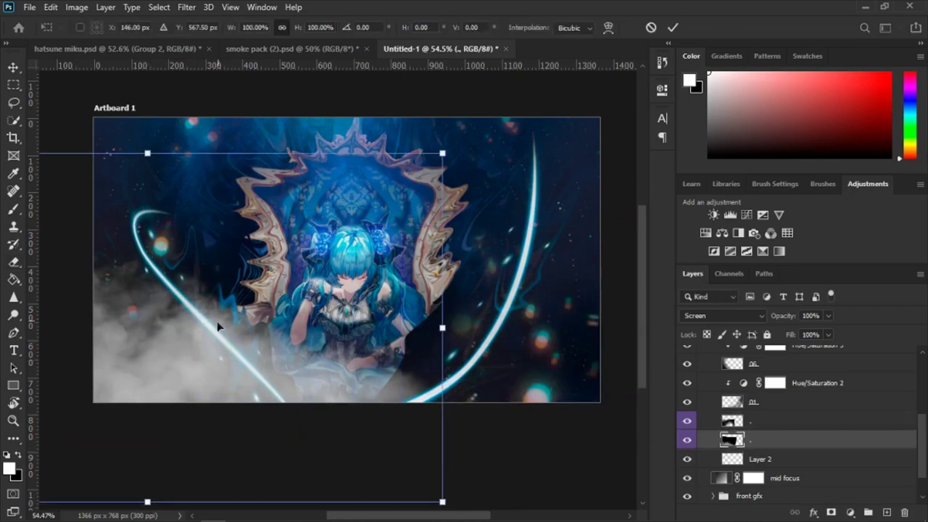
drag(220, 327, 538, 388)
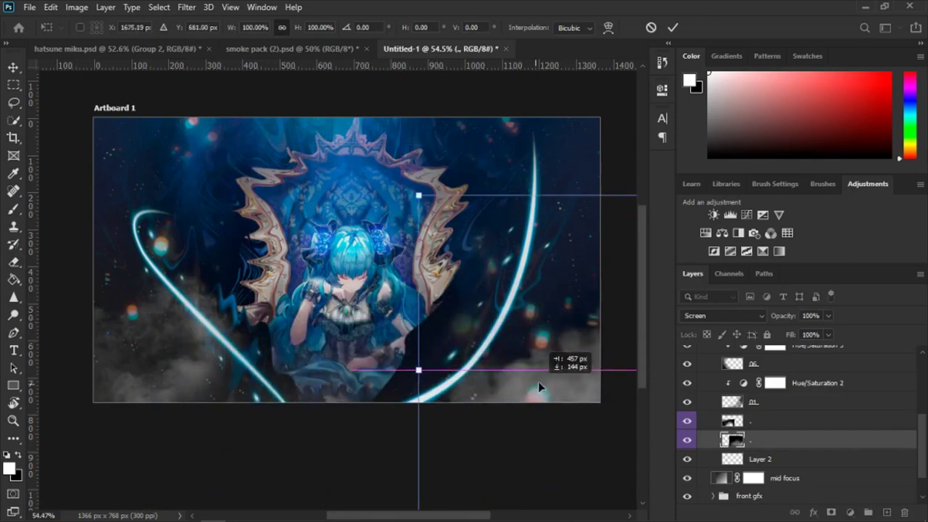
drag(538, 381, 526, 352)
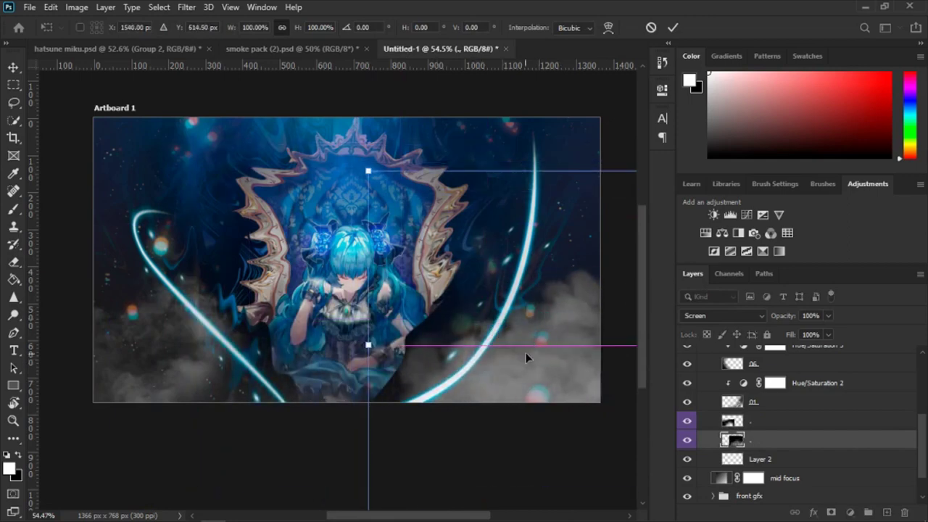
key(Return)
Step: Shift the other throne copy layer up and left
key(e)
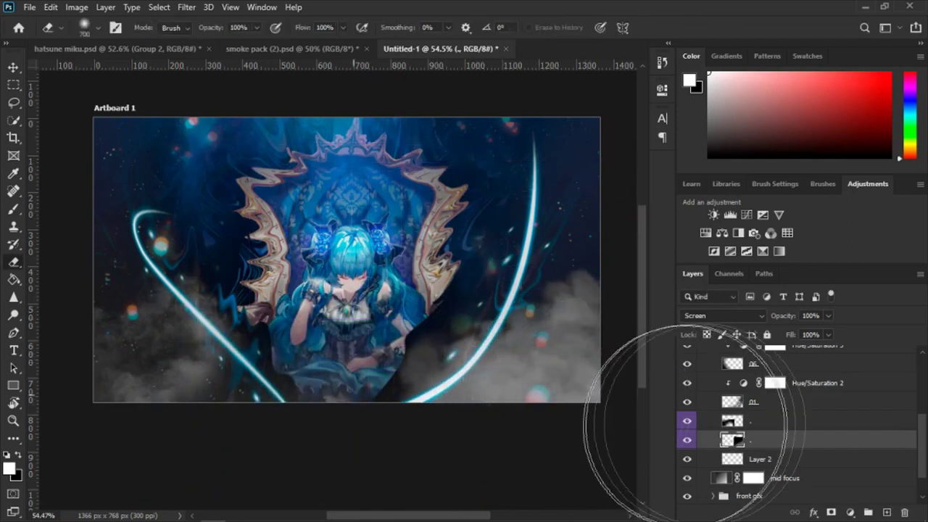
click(754, 420)
key(ctrl+t)
mouse_move(154, 336)
mouse_down()
mouse_move(127, 328)
mouse_move(293, 355)
mouse_up()
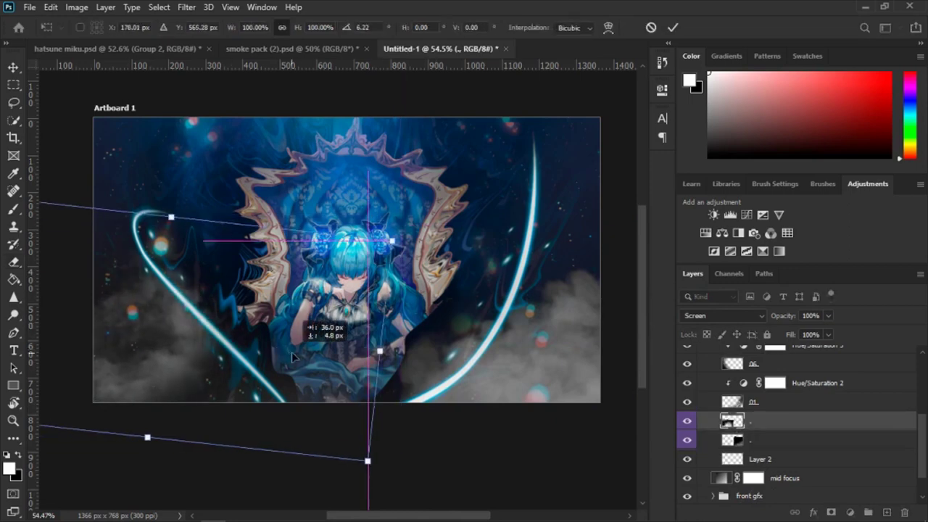
key(Return)
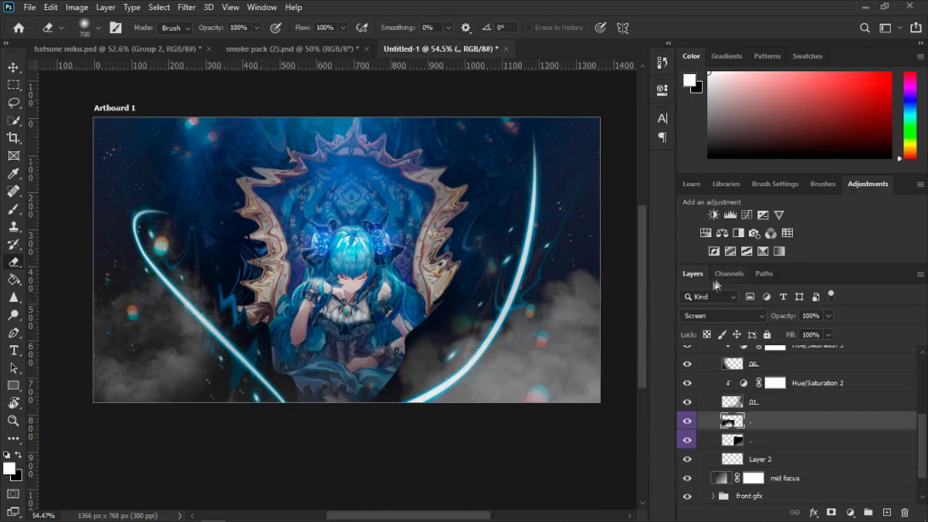
Step: Group the two copies into Group 1 and convert it to a smart object
key(ctrl+g)
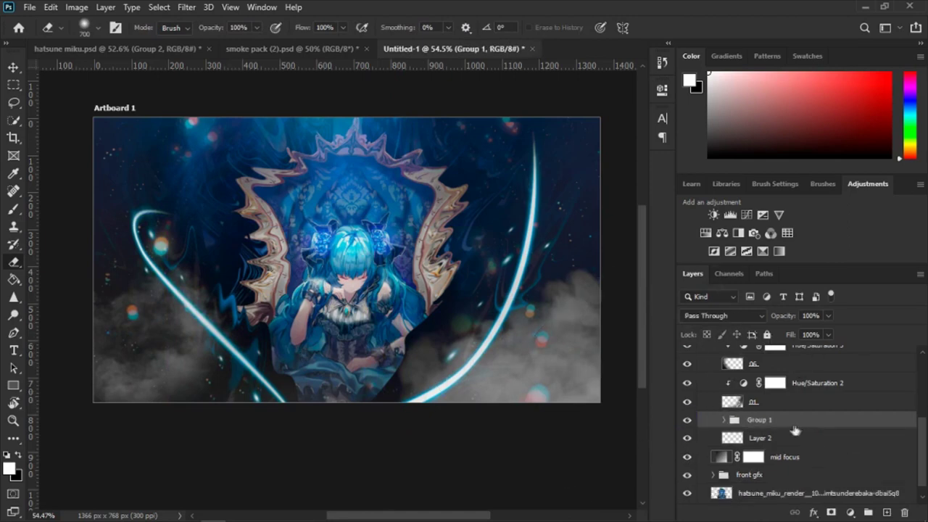
right_click(774, 420)
key(Escape)
key(ctrl+shift+g)
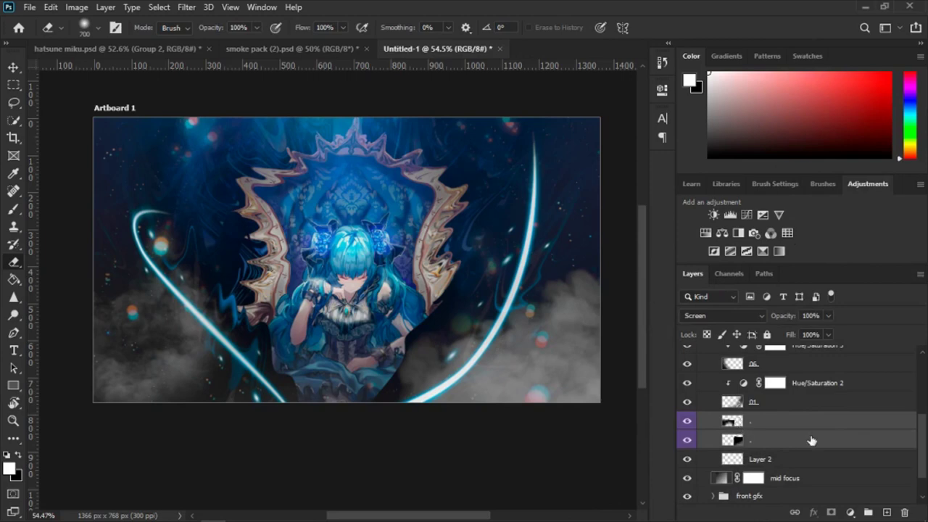
key(ctrl+g)
right_click(753, 428)
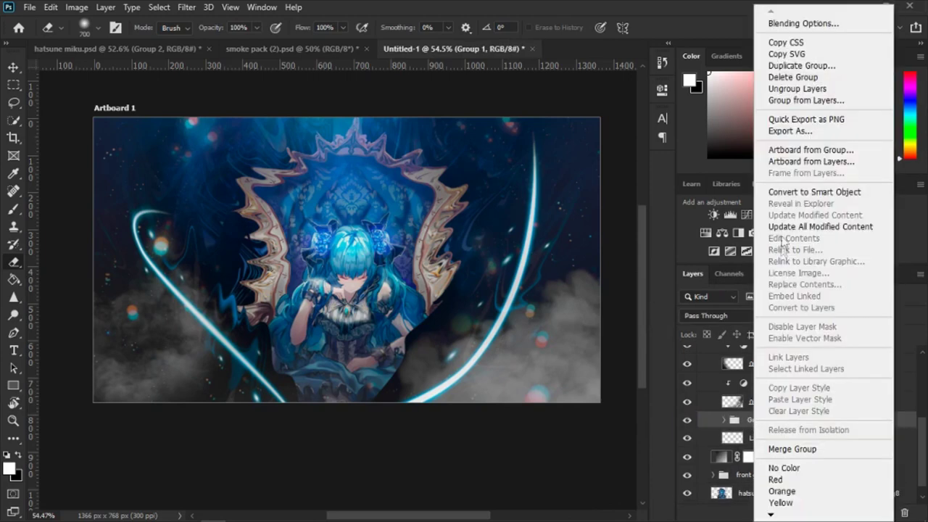
click(814, 191)
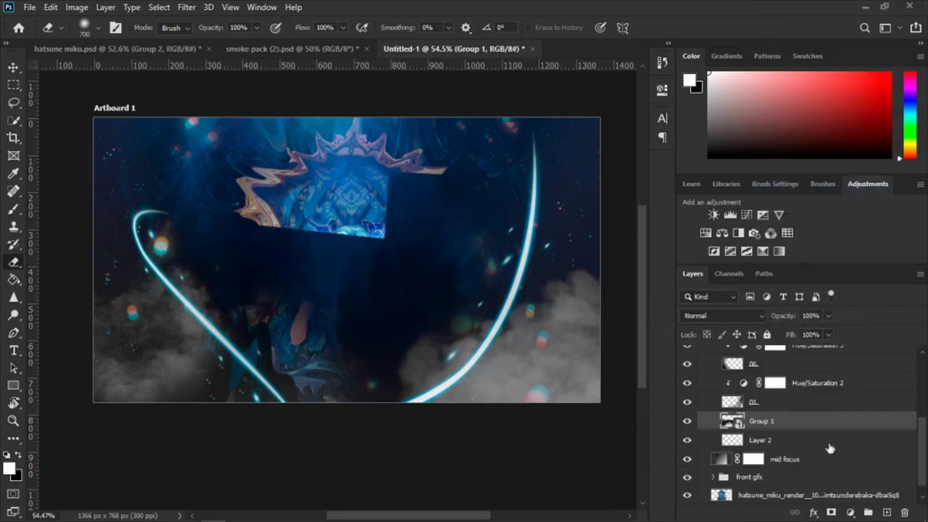
Step: Set Group 1 to Screen blend mode and rasterize it
click(713, 315)
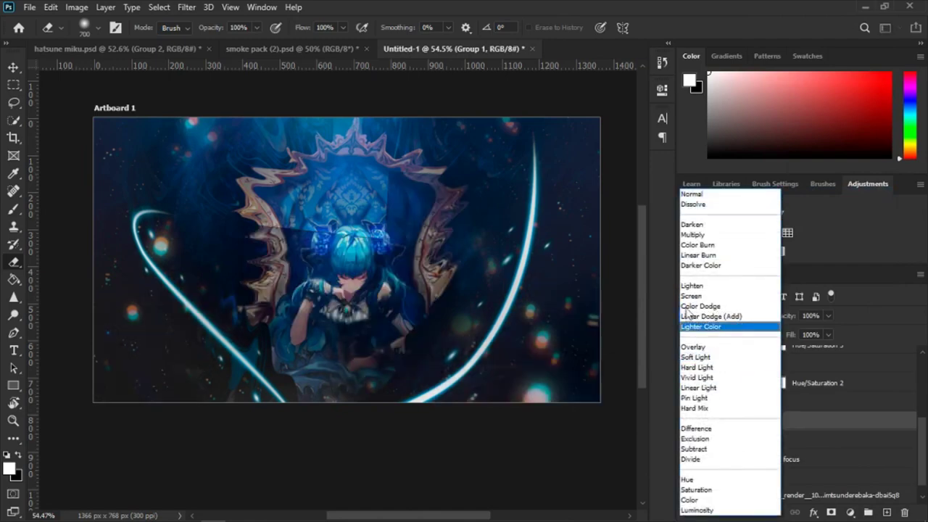
click(694, 298)
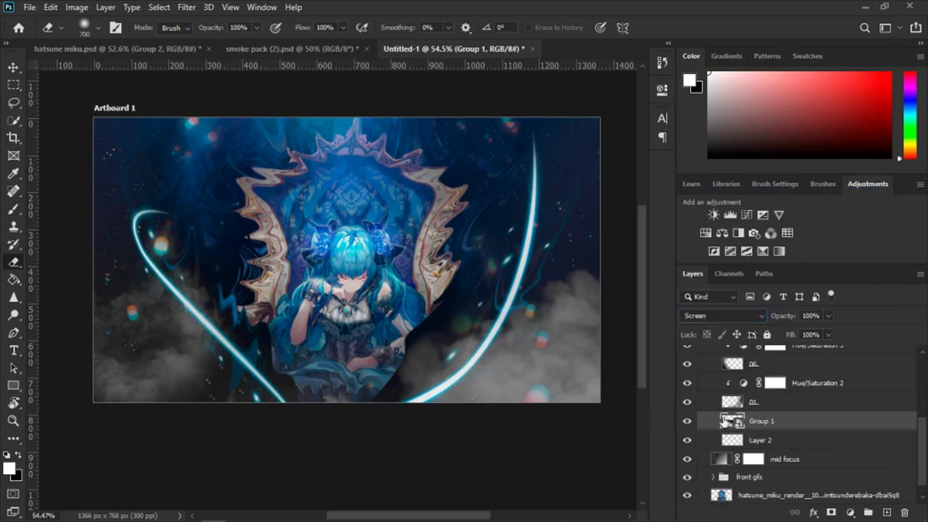
right_click(725, 422)
click(612, 259)
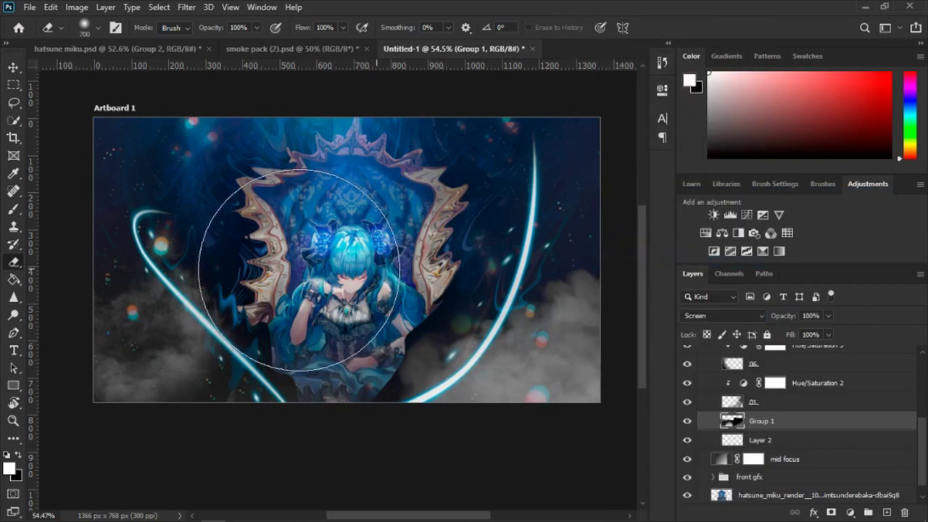
Step: Erase the centre of Group 1's smoke, leaving clouds along the lower edges
mouse_move(299, 270)
mouse_down()
mouse_move(348, 297)
mouse_move(395, 276)
mouse_move(517, 155)
mouse_move(166, 290)
mouse_move(290, 176)
mouse_up()
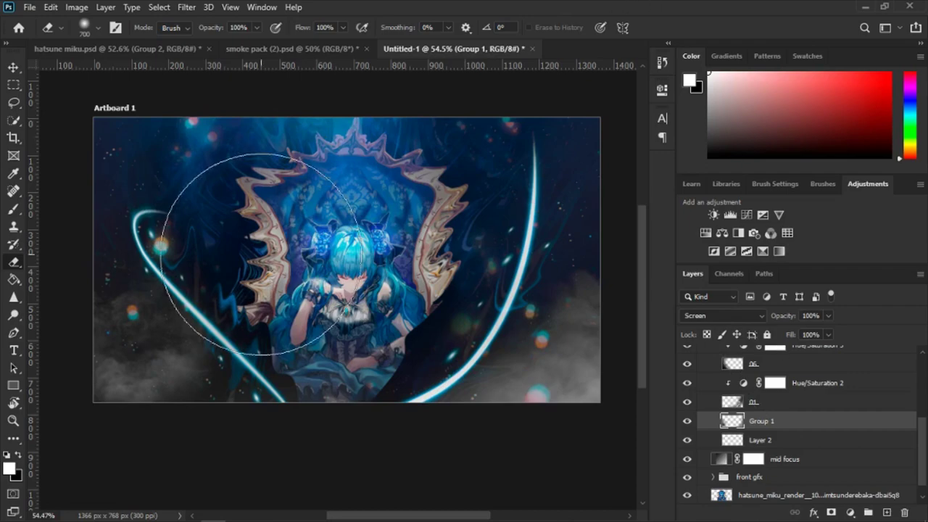
scroll(308, 238, up, 1)
scroll(304, 237, up, 1)
scroll(693, 375, up, 3)
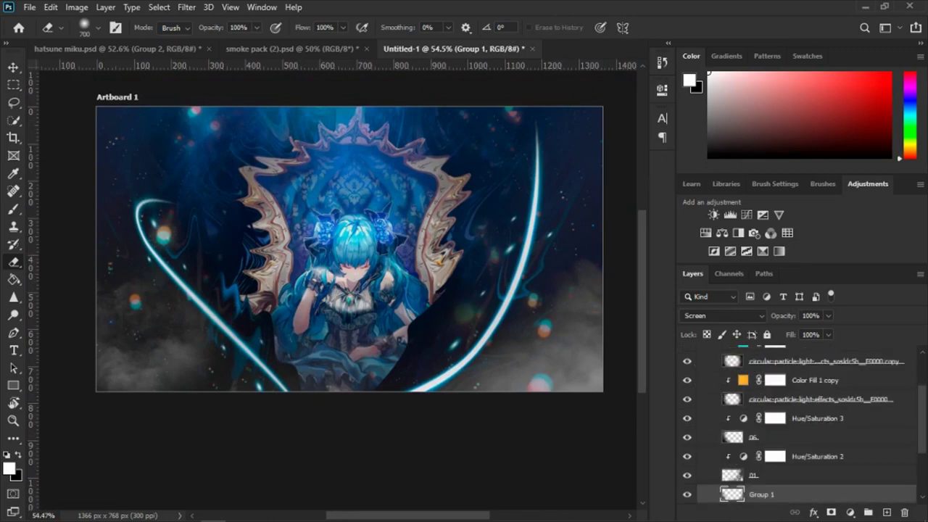
scroll(741, 396, up, 2)
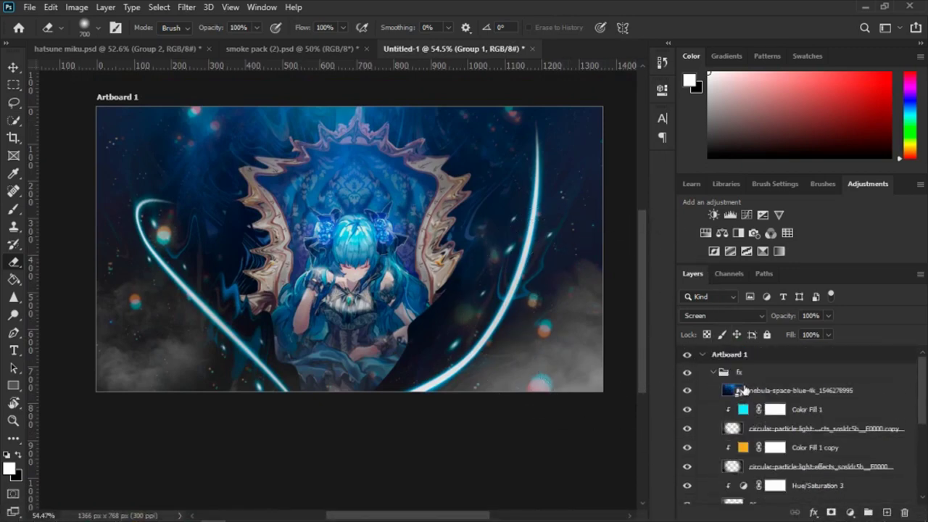
click(769, 391)
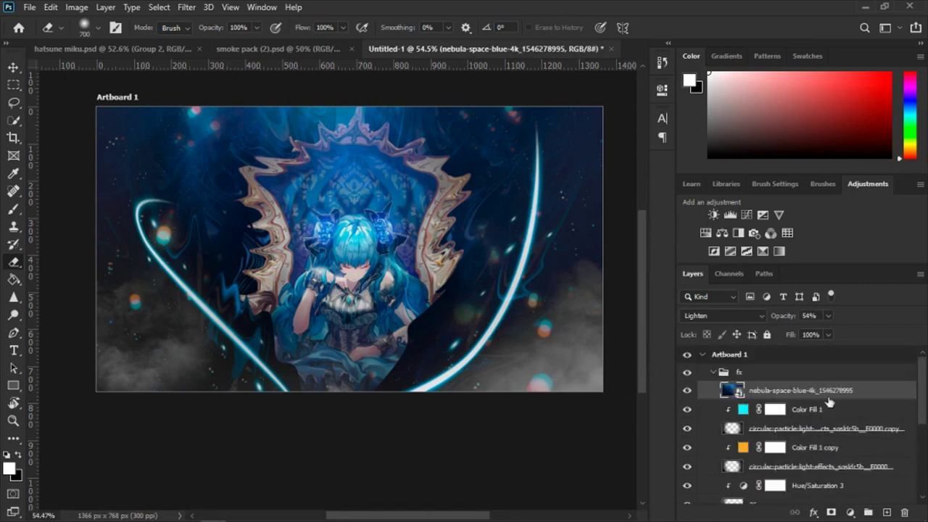
scroll(797, 417, down, 2)
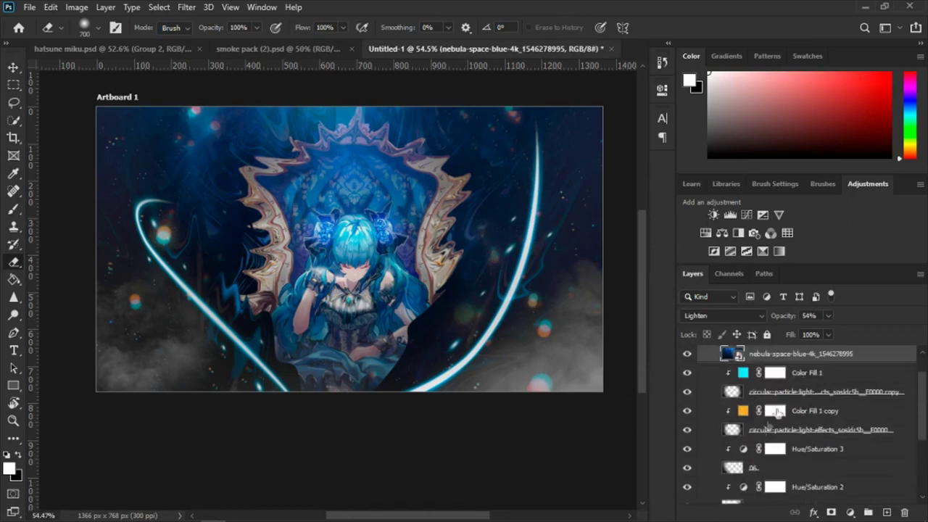
scroll(776, 412, down, 3)
click(773, 472)
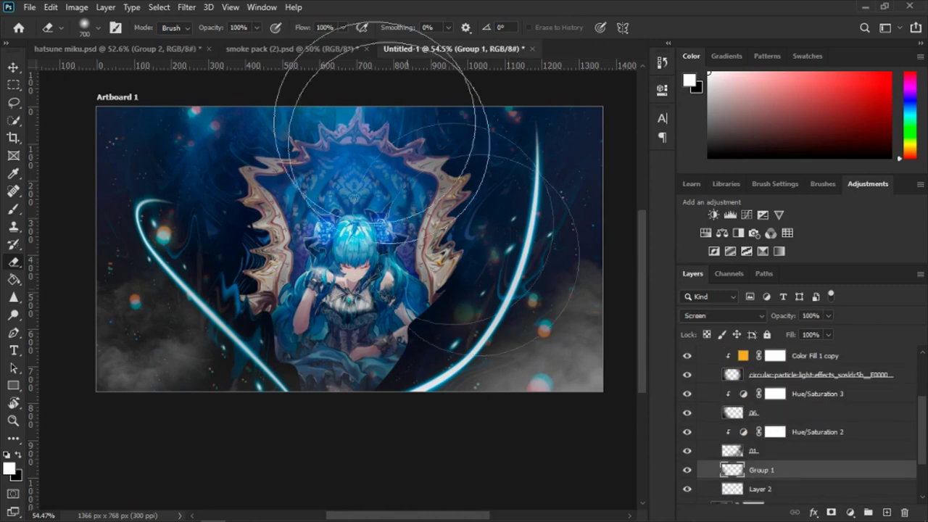
key(ctrl+Tab)
scroll(771, 411, down, 4)
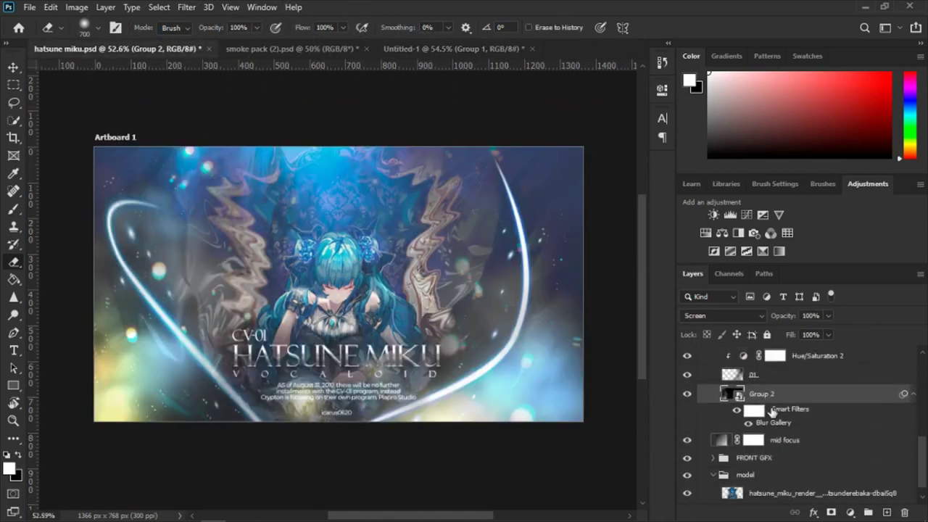
scroll(772, 412, up, 1)
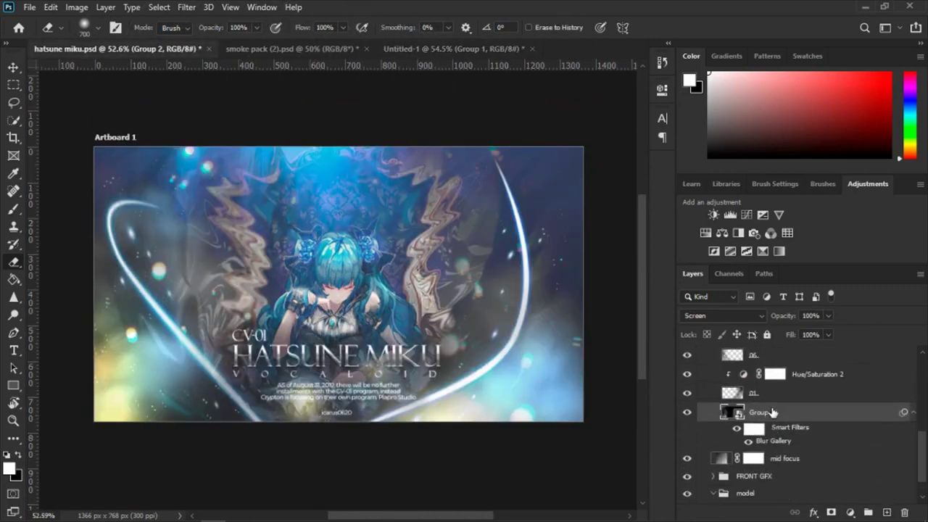
click(409, 45)
scroll(752, 414, up, 2)
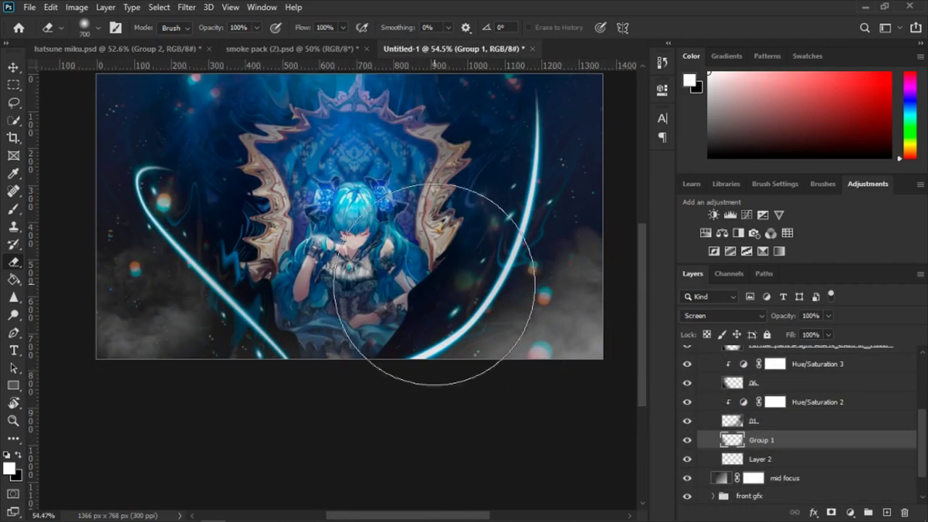
scroll(425, 311, up, 2)
Step: Apply a 26 px Field Blur from the Blur Gallery to the Group 1 smoke
click(186, 7)
mouse_move(208, 174)
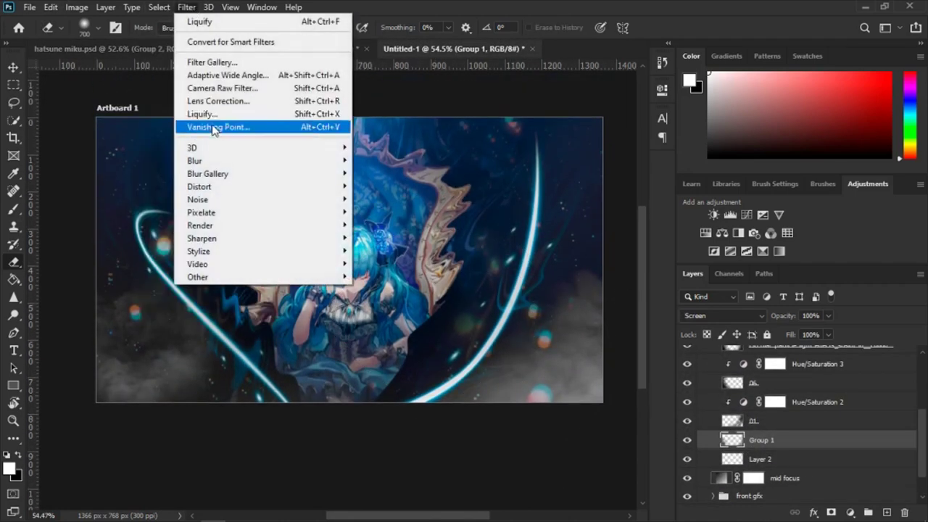
click(381, 172)
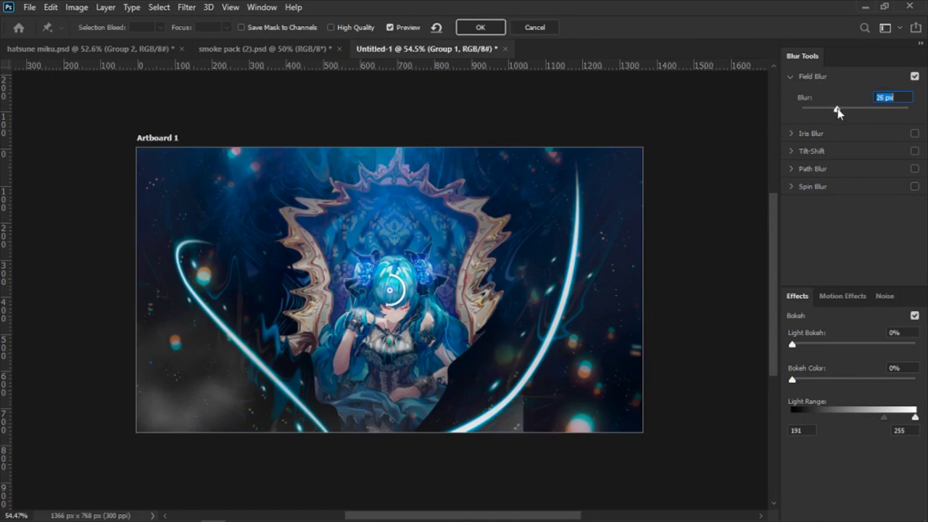
click(481, 27)
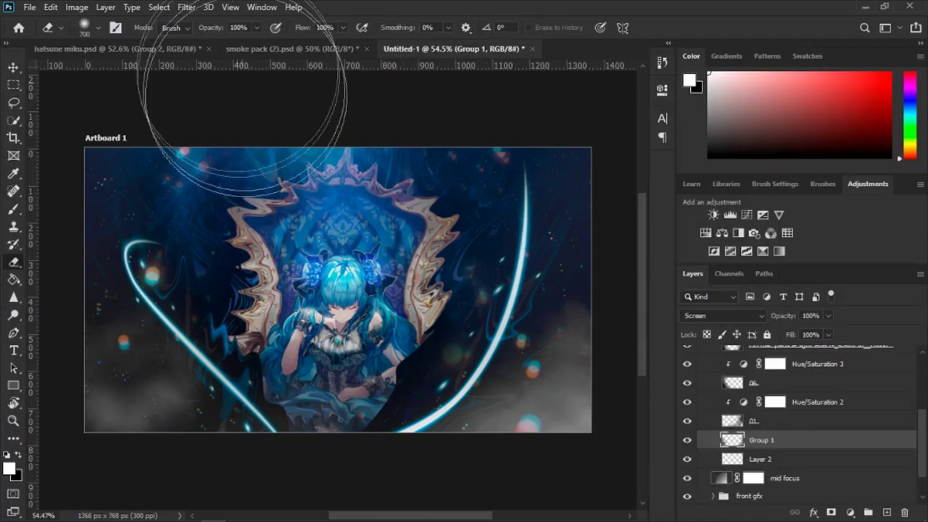
scroll(411, 147, left, 2)
scroll(411, 147, up, 1)
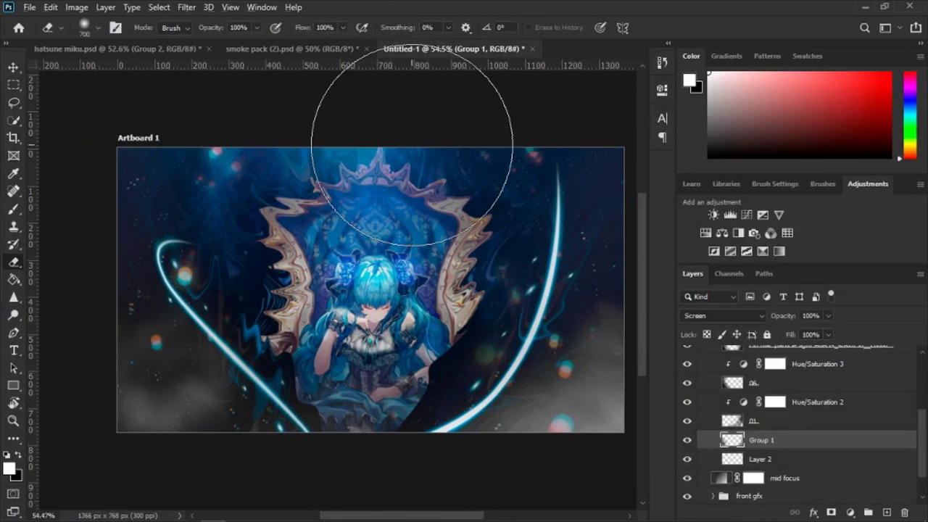
scroll(411, 147, up, 1)
scroll(411, 147, down, 1)
scroll(411, 147, up, 1)
scroll(412, 143, down, 1)
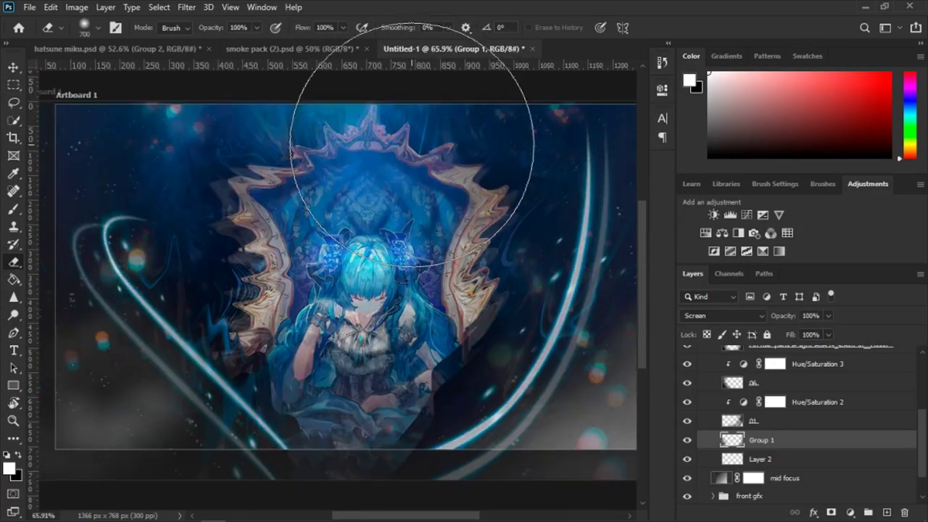
scroll(411, 145, down, 2)
scroll(409, 188, up, 1)
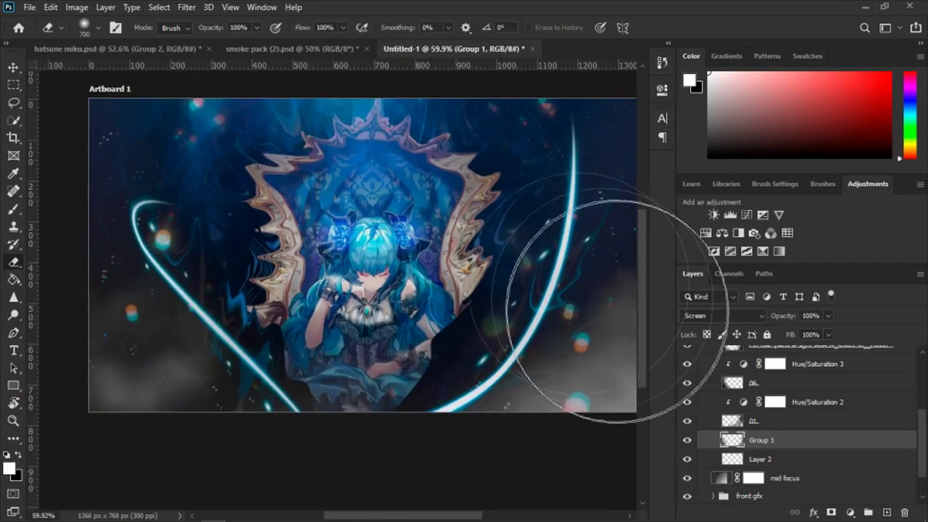
scroll(756, 410, up, 2)
scroll(756, 411, up, 3)
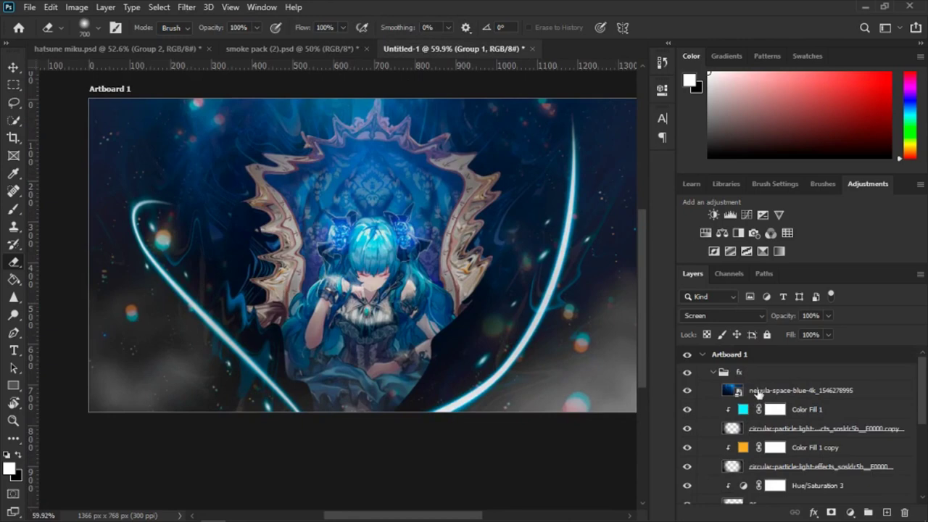
click(756, 391)
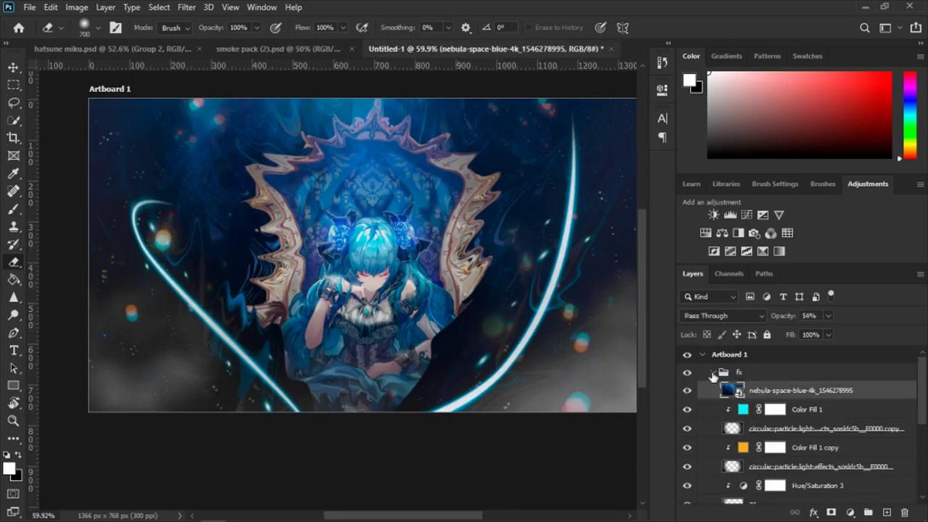
click(735, 375)
click(713, 372)
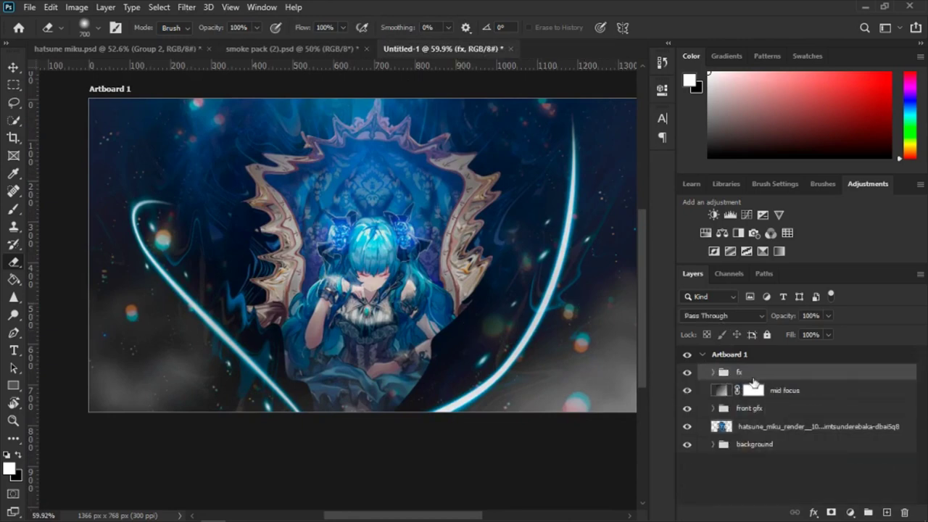
click(713, 371)
click(803, 392)
click(812, 409)
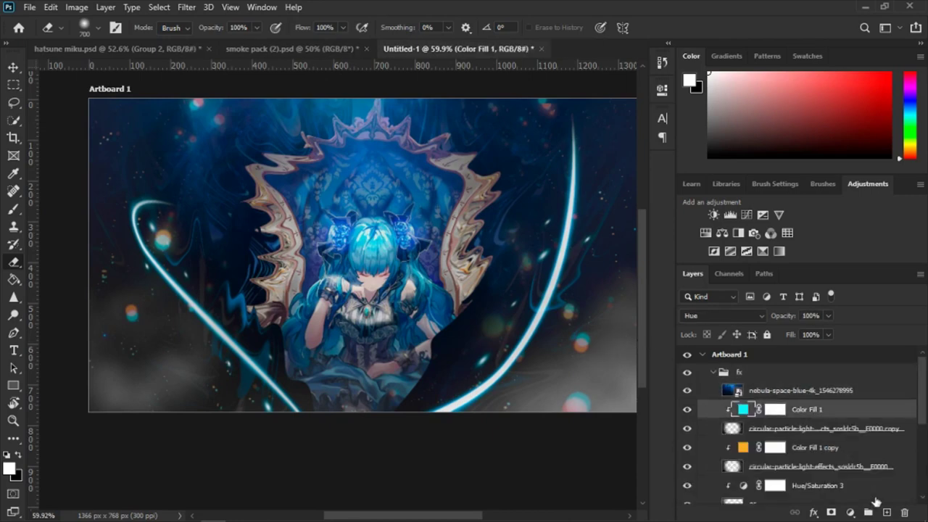
Step: Add a new Layer 3 in Color Dodge blend mode with the Brush tool active
click(884, 513)
key(b)
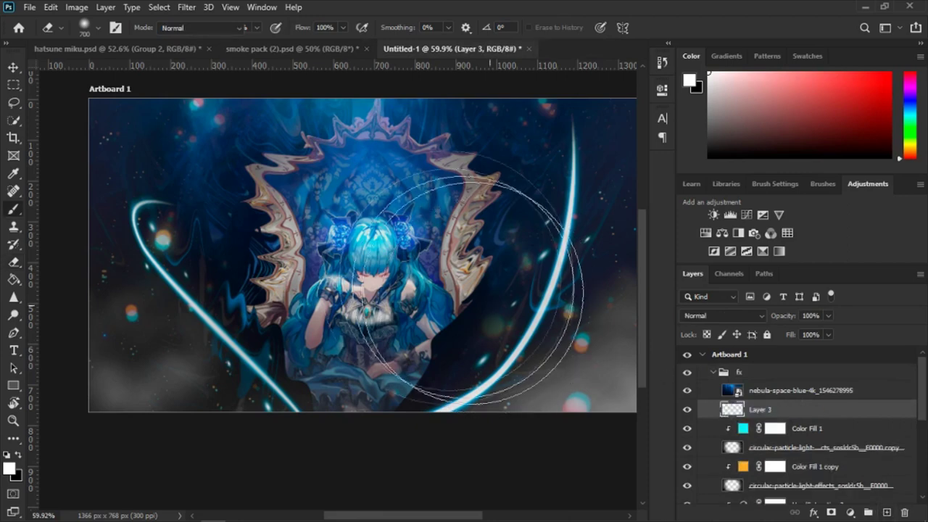
scroll(346, 225, down, 2)
click(700, 320)
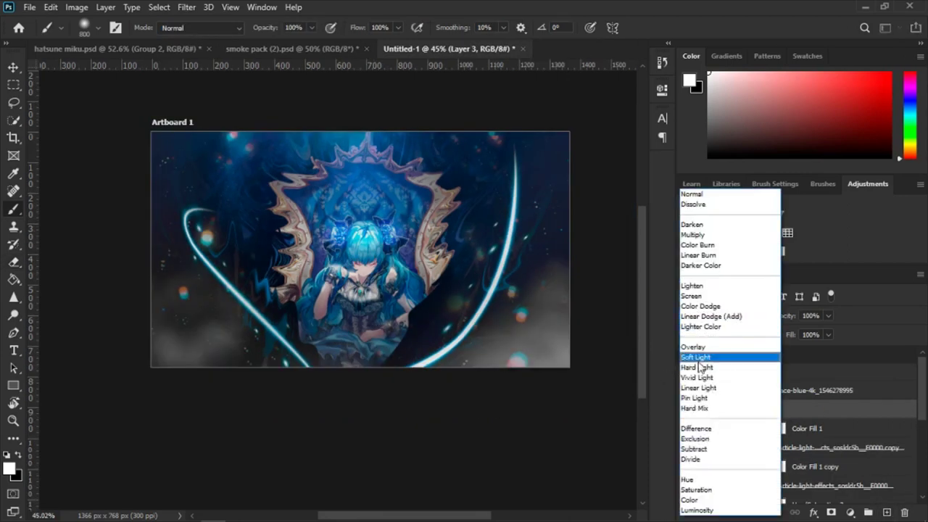
click(692, 308)
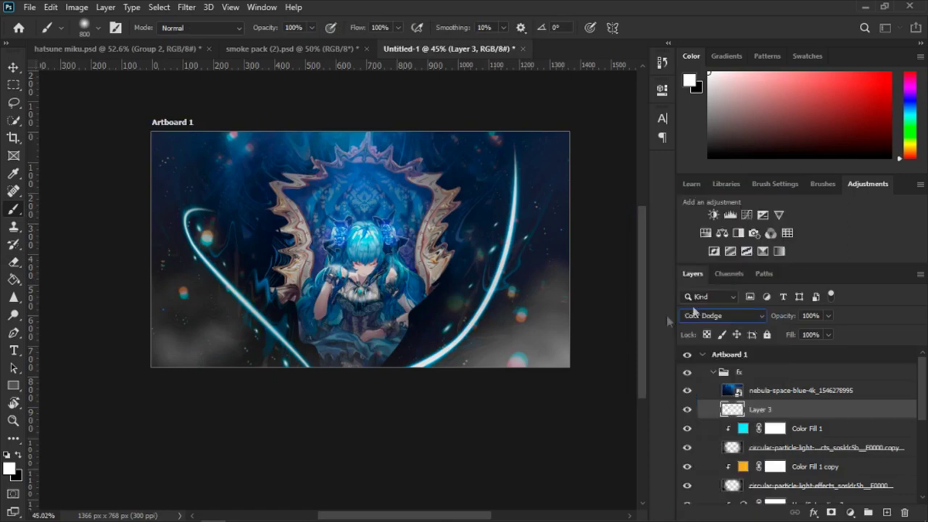
drag(445, 321, 522, 337)
key(ctrl+z)
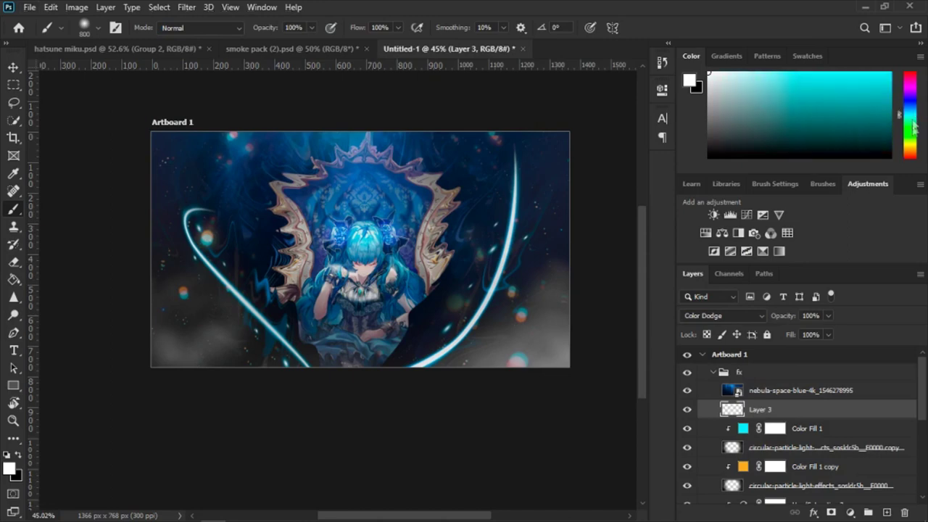
Step: Pick an olive-yellow paint colour and test soft glows on the lower canvas
drag(913, 105, 913, 141)
click(816, 86)
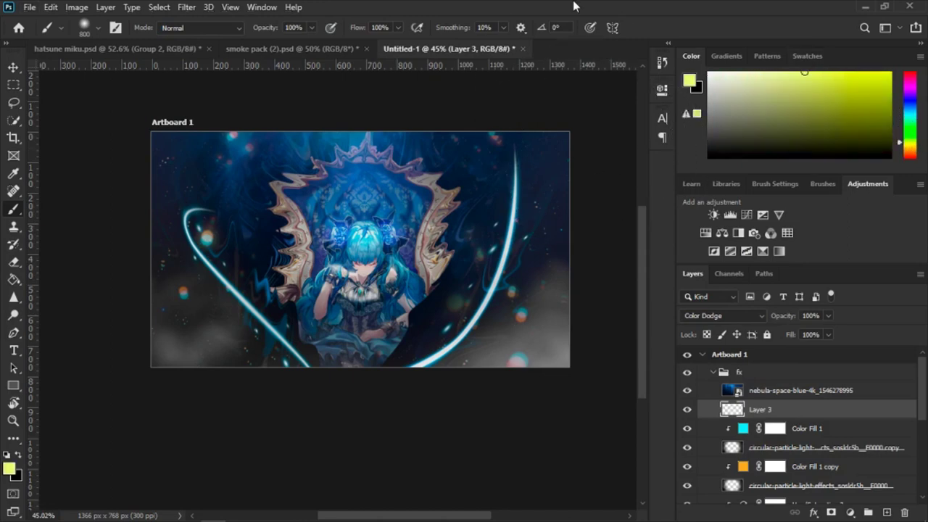
click(376, 340)
key(ctrl+z)
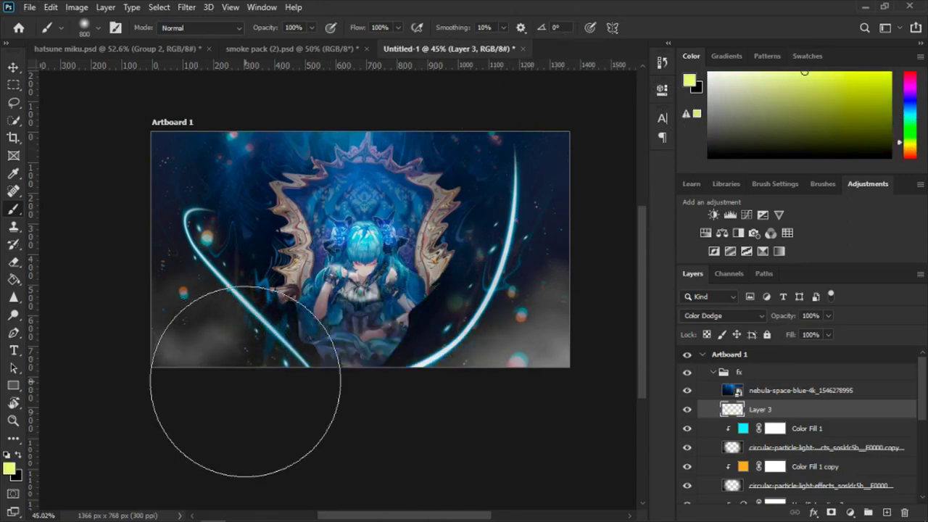
key(bracketleft)
key(bracketleft)
key(bracketleft)
click(210, 323)
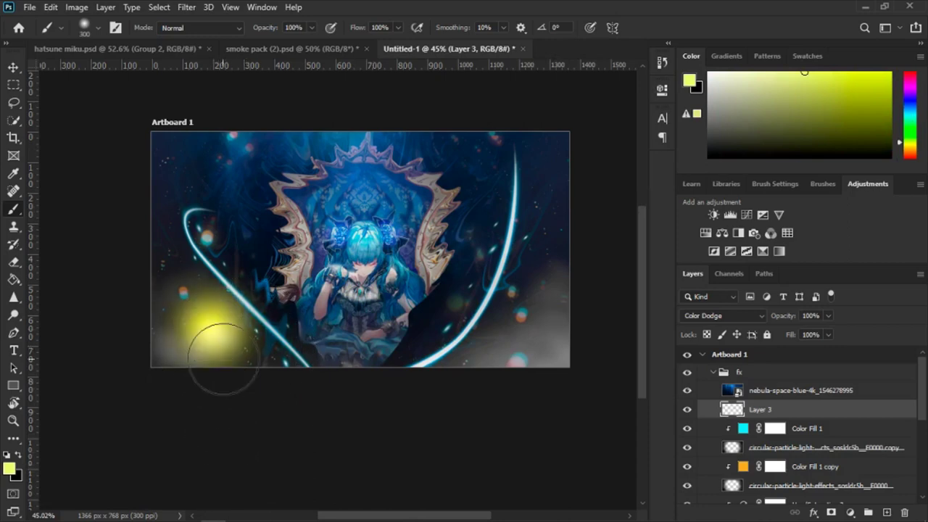
key(ctrl+z)
click(236, 335)
key(ctrl+z)
Step: Check the hatsune miku.psd reference, then paint a yellow glow into the lower-left corner
click(110, 48)
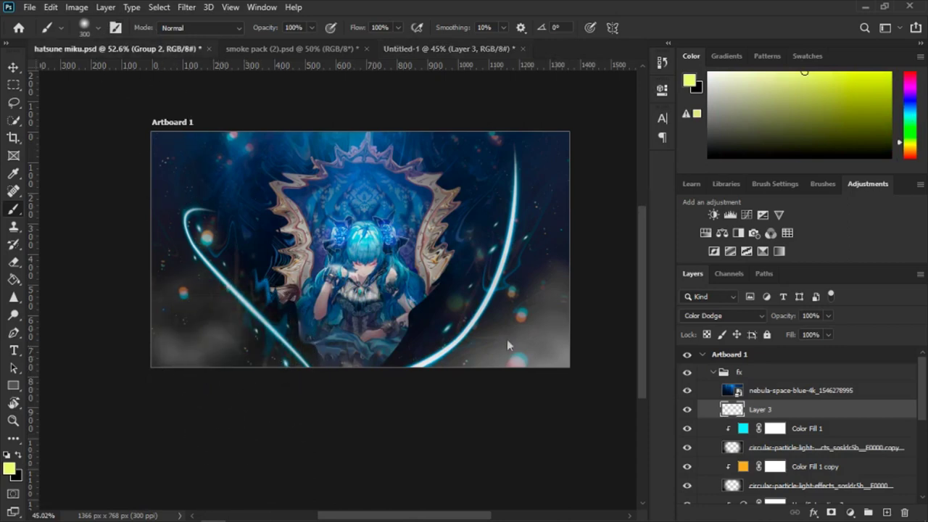
click(414, 47)
key(bracketright)
key(bracketright)
key(bracketright)
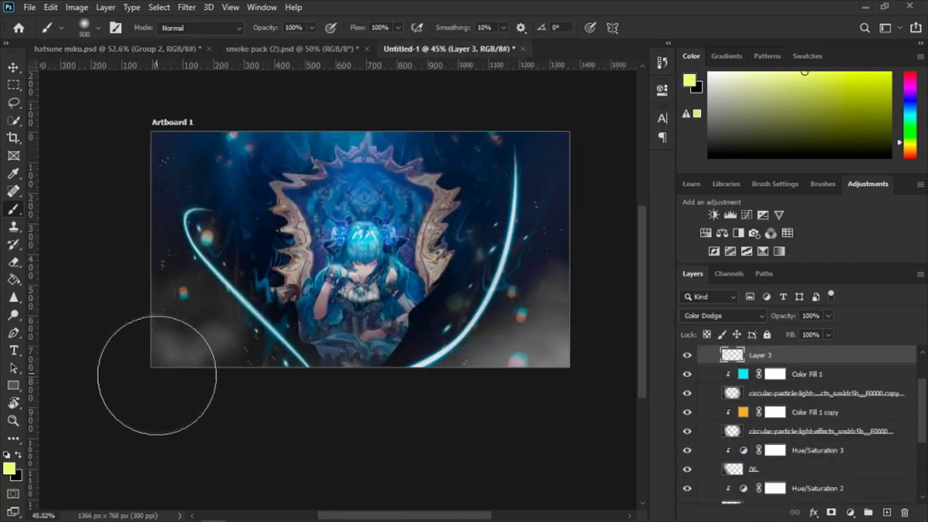
click(175, 366)
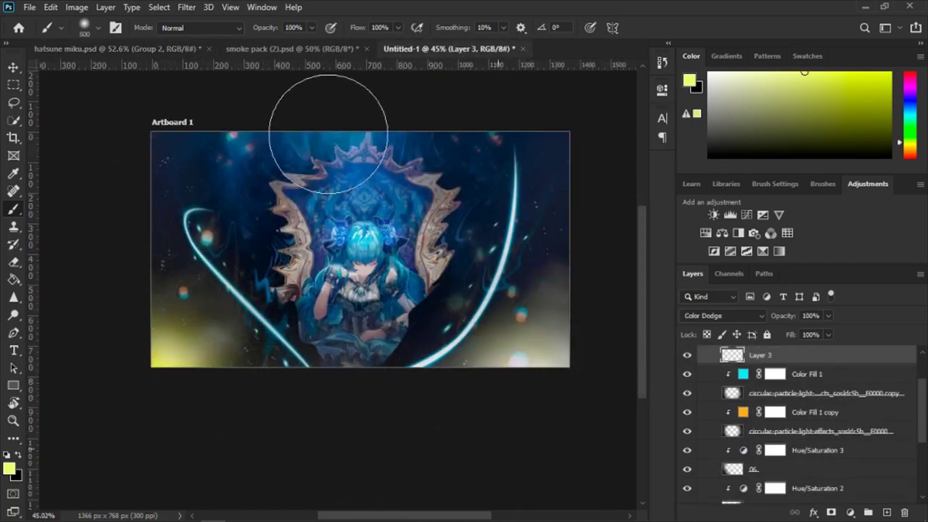
click(169, 168)
key(ctrl+z)
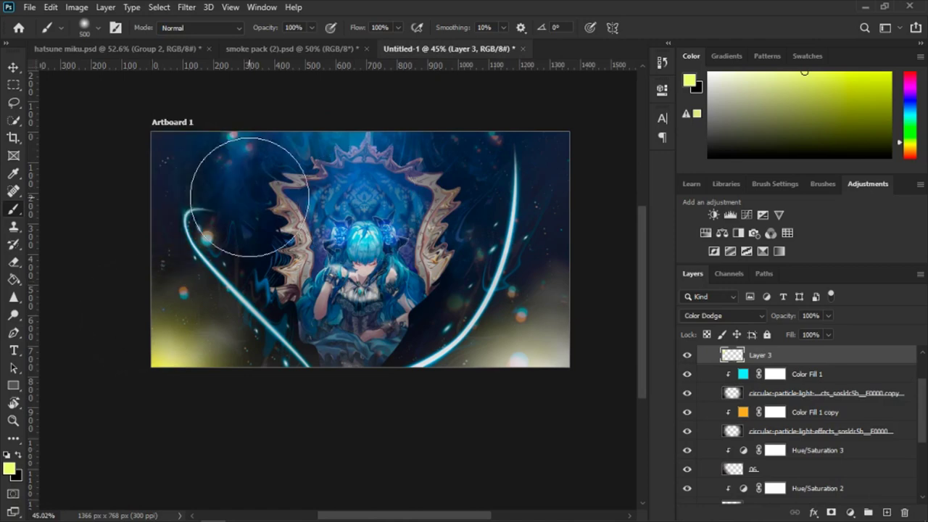
Step: Try smaller yellow and green glows along the throne frame edge
key(bracketleft)
key(bracketleft)
key(bracketleft)
key(bracketleft)
click(247, 221)
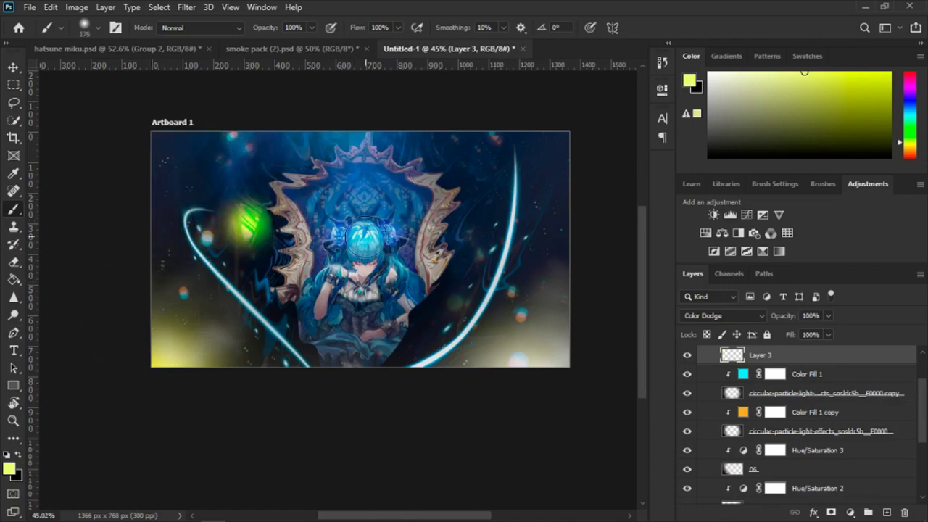
key(ctrl+z)
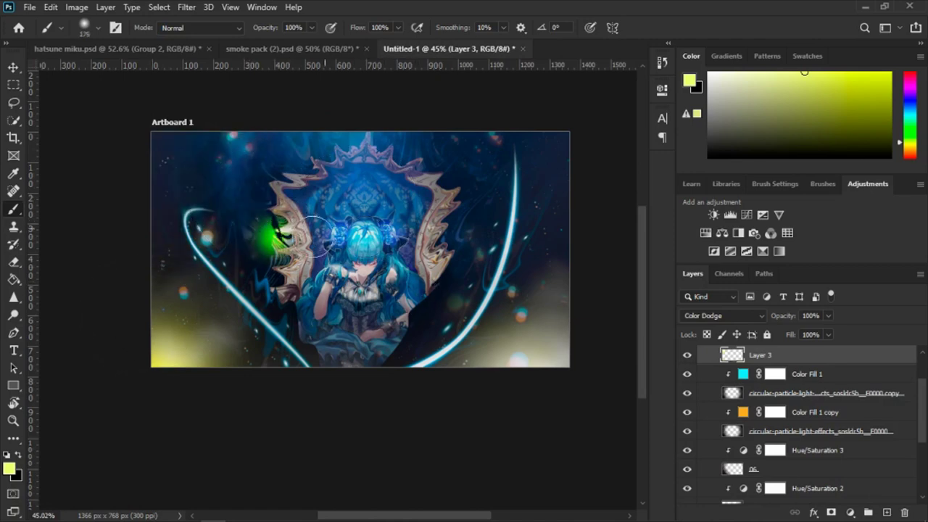
click(289, 218)
key(ctrl+z)
click(313, 212)
key(ctrl+z)
click(310, 195)
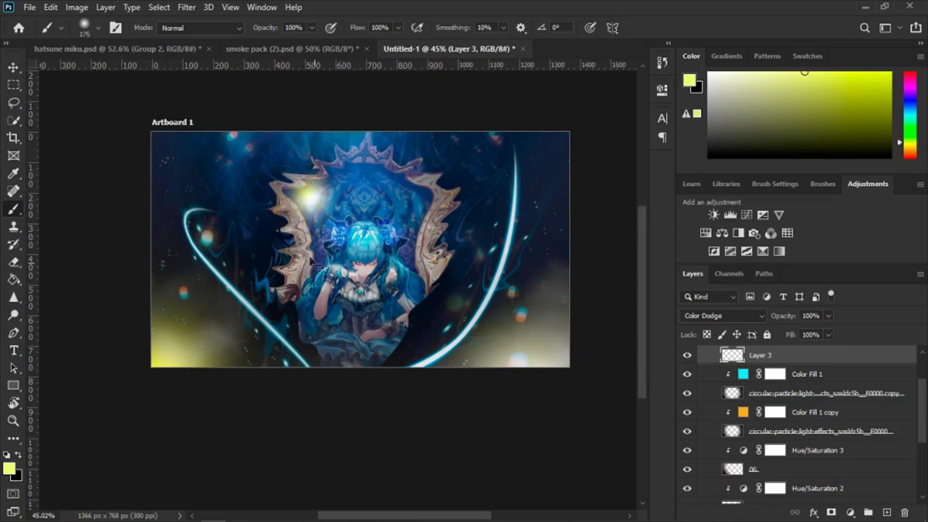
key(ctrl+z)
click(279, 224)
scroll(290, 211, up, 3)
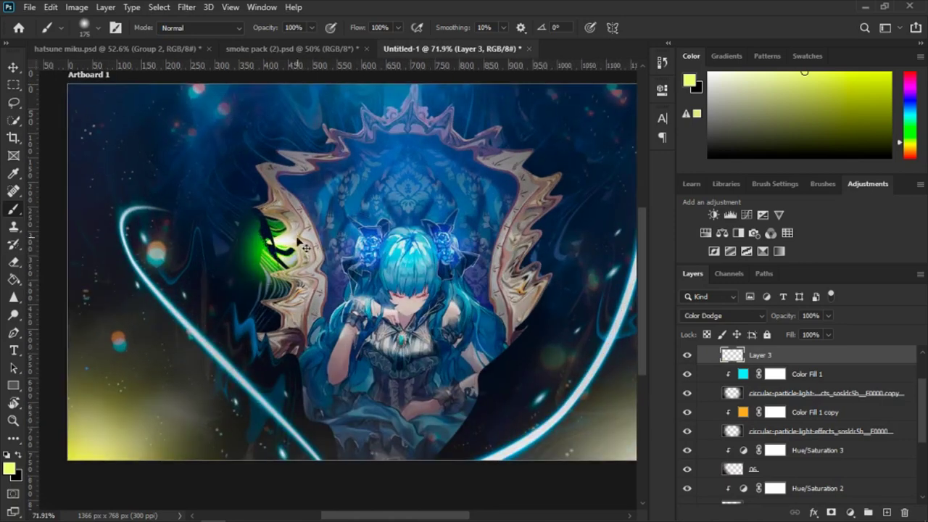
key(ctrl+z)
click(279, 262)
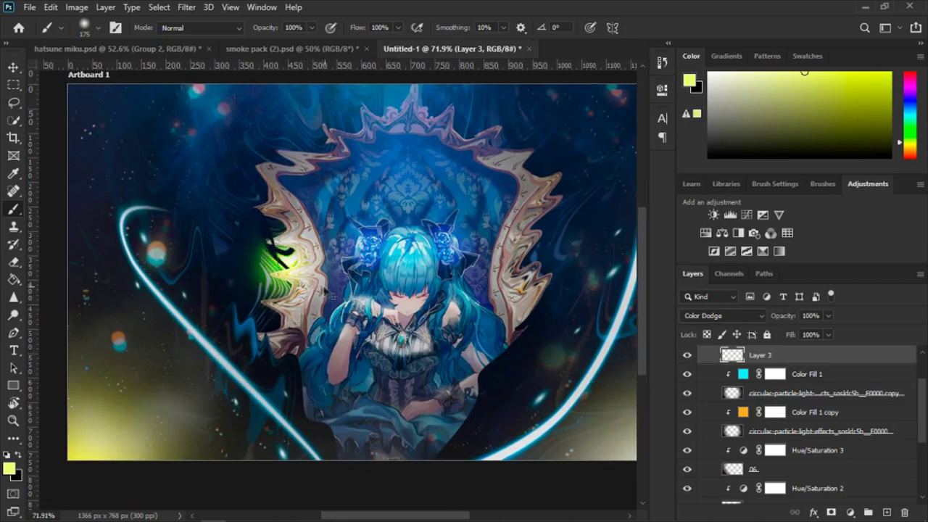
key(ctrl+z)
Step: Paint yellow glows on both throne frame edges, the throne top and the dress
click(312, 274)
click(500, 274)
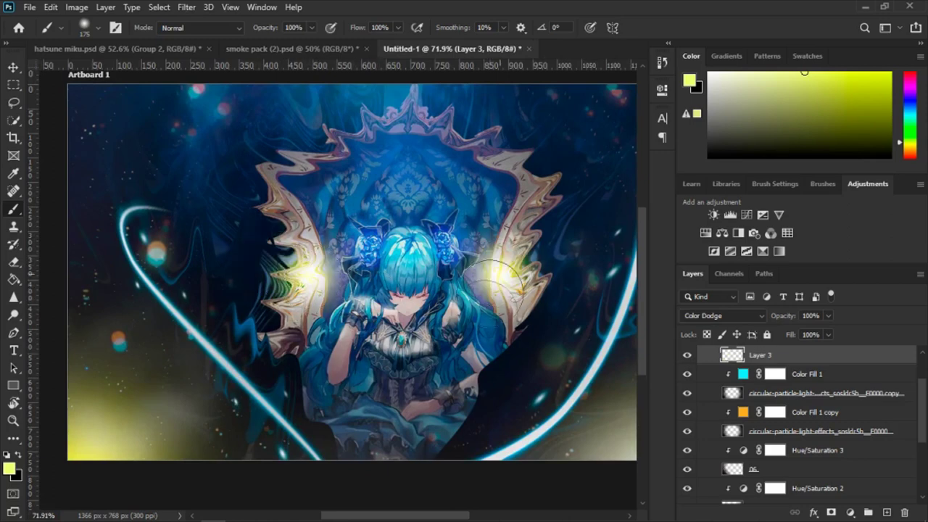
click(465, 172)
key(ctrl+z)
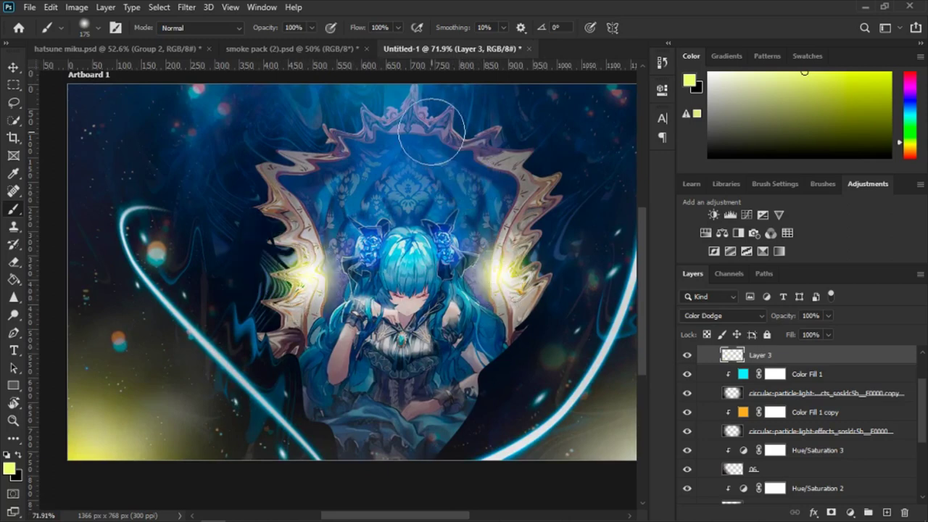
click(432, 130)
click(422, 367)
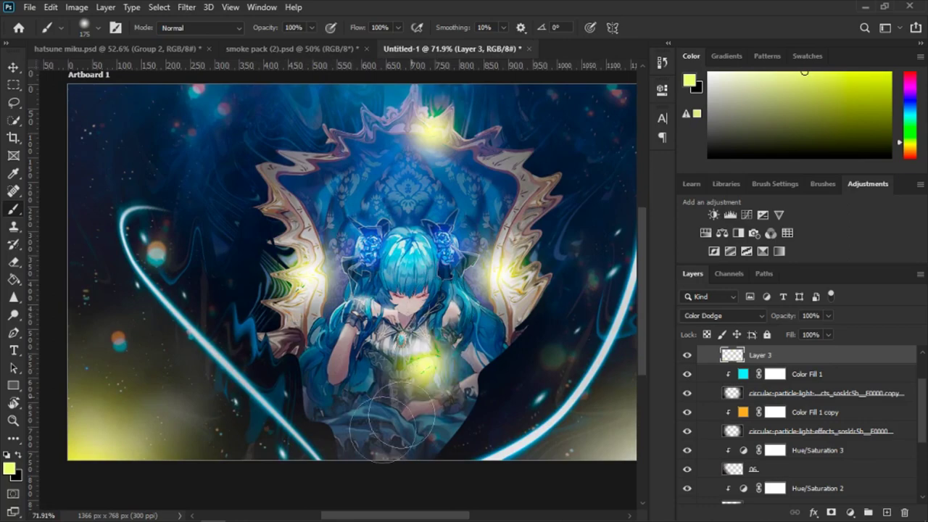
key(ctrl+z)
click(385, 397)
scroll(355, 370, down, 1)
key(ctrl+z)
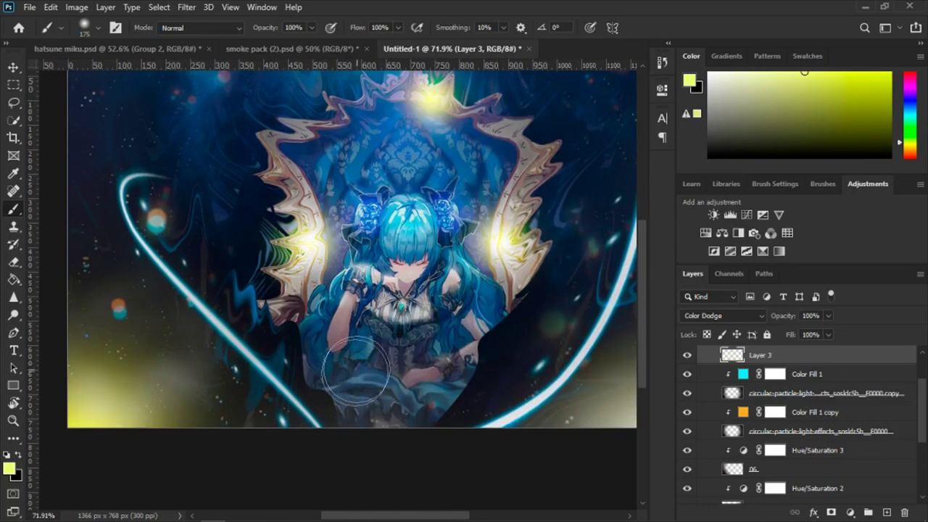
click(355, 366)
scroll(501, 328, down, 2)
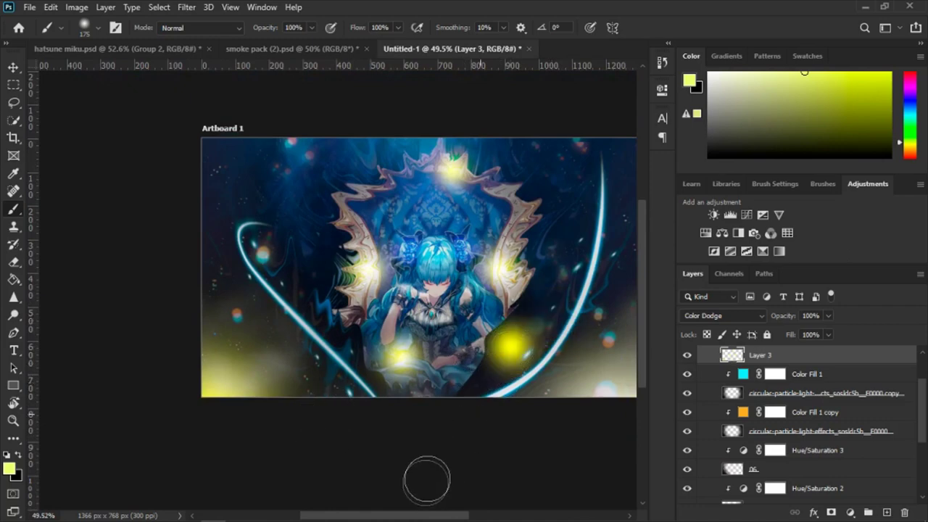
Step: Try yellow glows beside the right light streak, then remove them
click(580, 325)
key(ctrl+z)
click(578, 242)
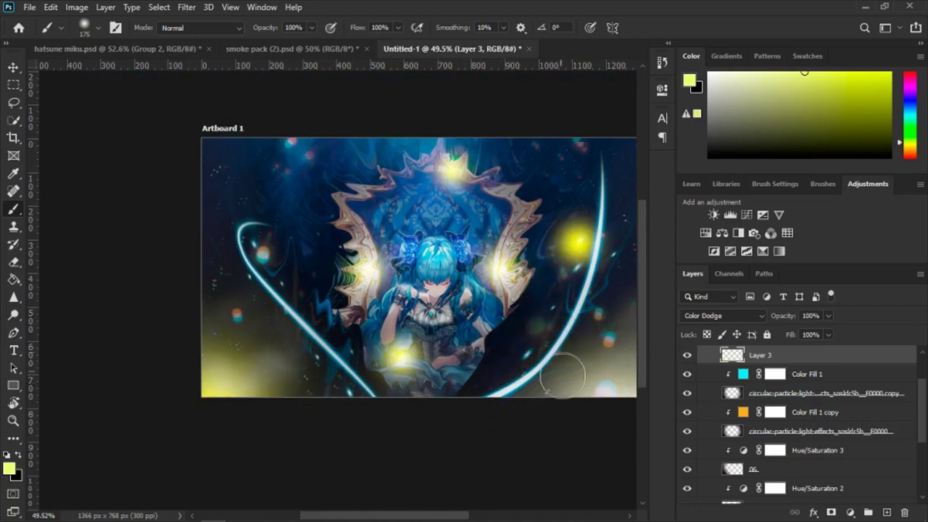
key(ctrl+z)
click(506, 345)
key(ctrl+z)
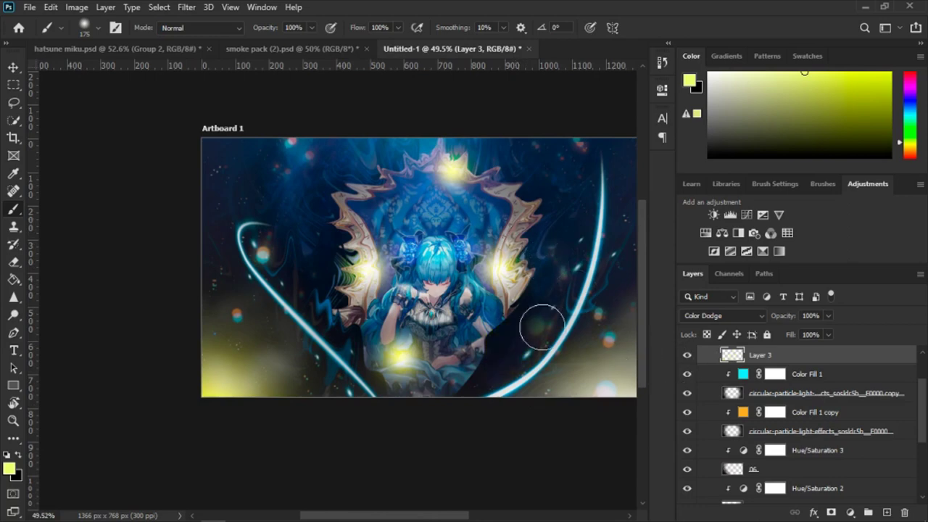
Step: Sample a blue from the artwork and brush a blue glow near the right light streak
alt+click(439, 249)
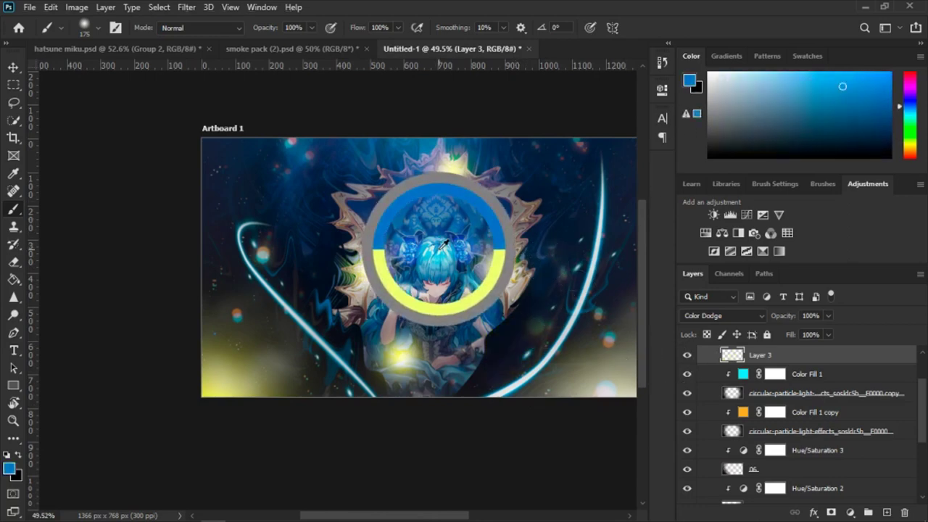
key(bracketright)
key(bracketright)
key(bracketright)
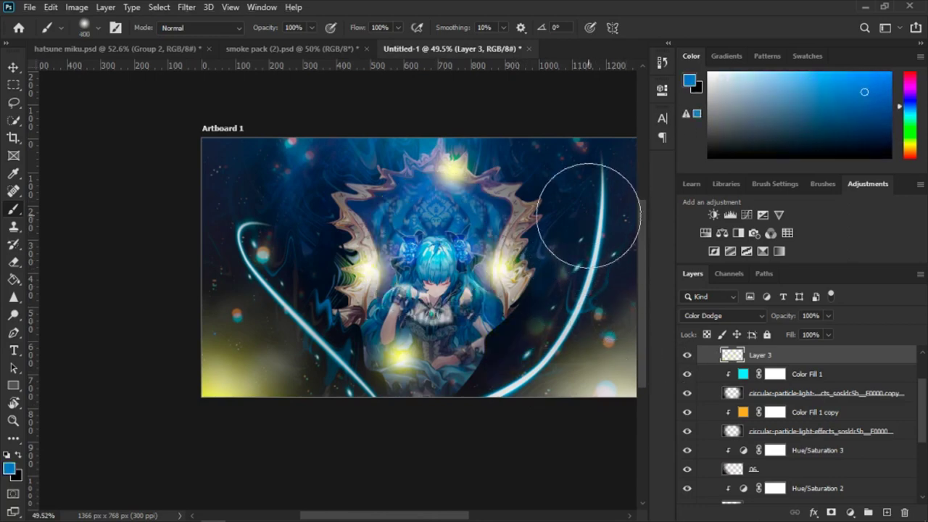
drag(580, 238, 570, 290)
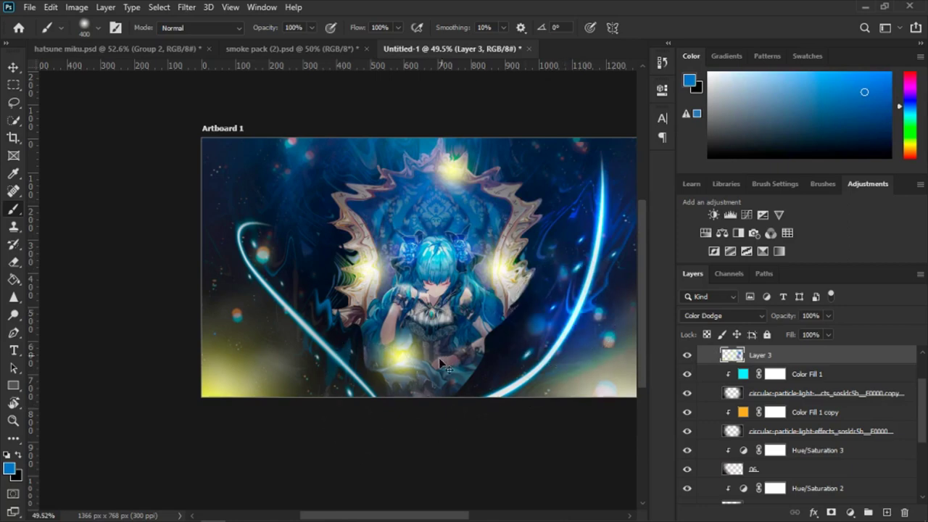
key(ctrl+z)
drag(529, 352, 507, 377)
mouse_move(278, 352)
mouse_down()
mouse_move(249, 249)
mouse_move(342, 290)
mouse_move(321, 145)
mouse_move(305, 368)
mouse_up()
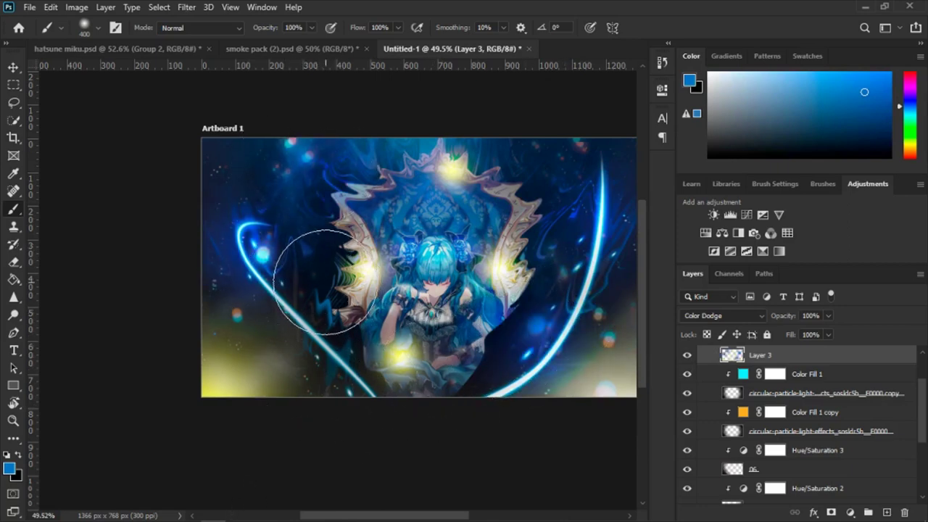
key(ctrl+z)
mouse_move(336, 256)
mouse_down()
mouse_move(310, 166)
mouse_move(328, 344)
mouse_up()
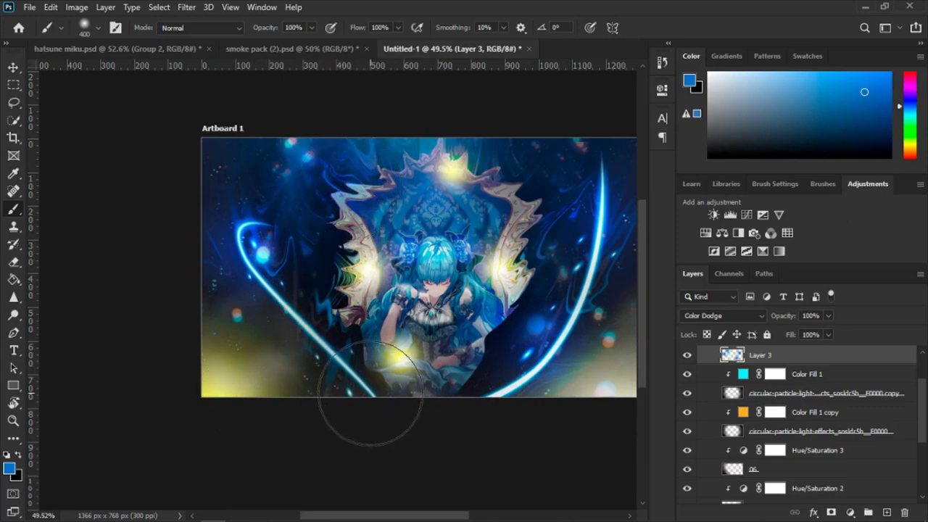
key(ctrl+z)
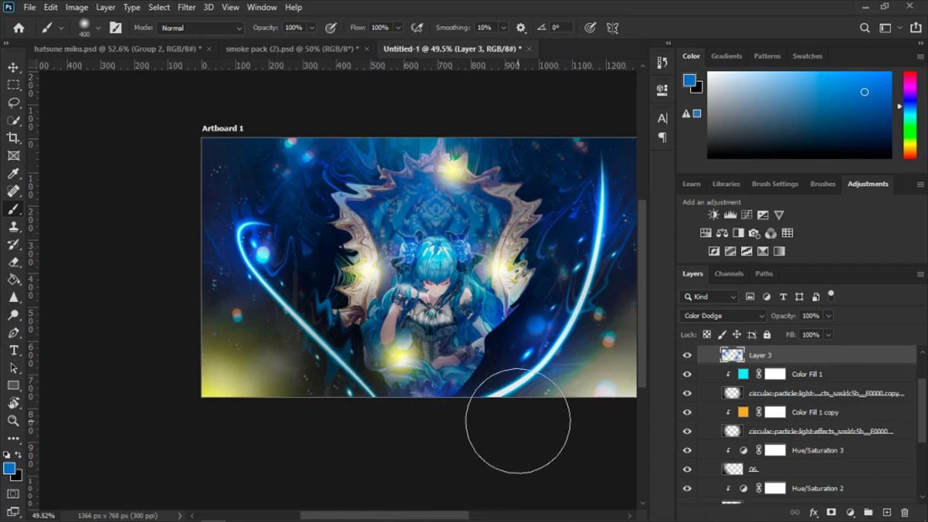
scroll(417, 414, right, 3)
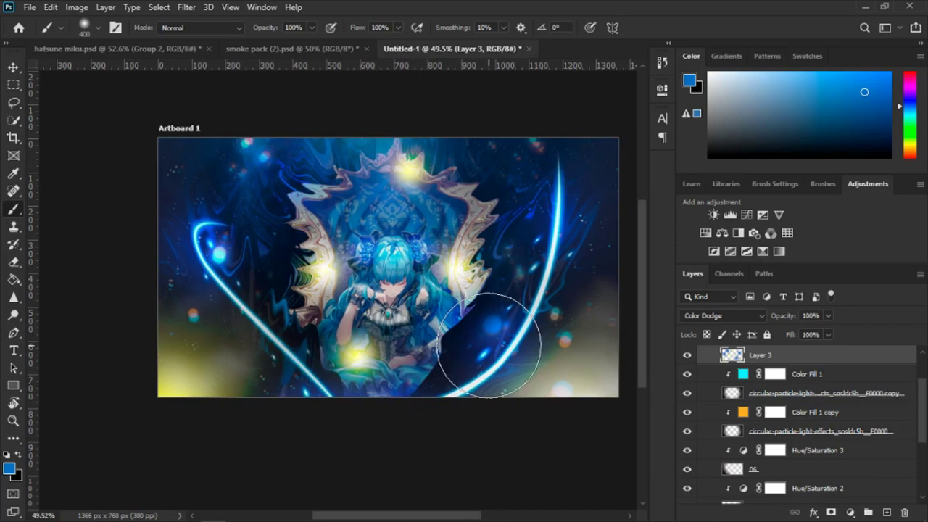
scroll(770, 382, up, 3)
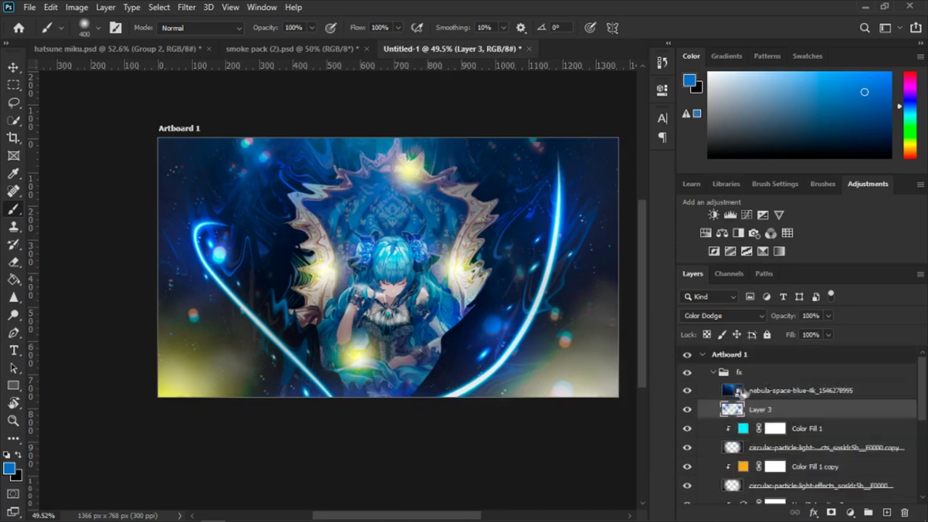
Step: Create a new layer above fx and wrap it in a group named adj
click(713, 372)
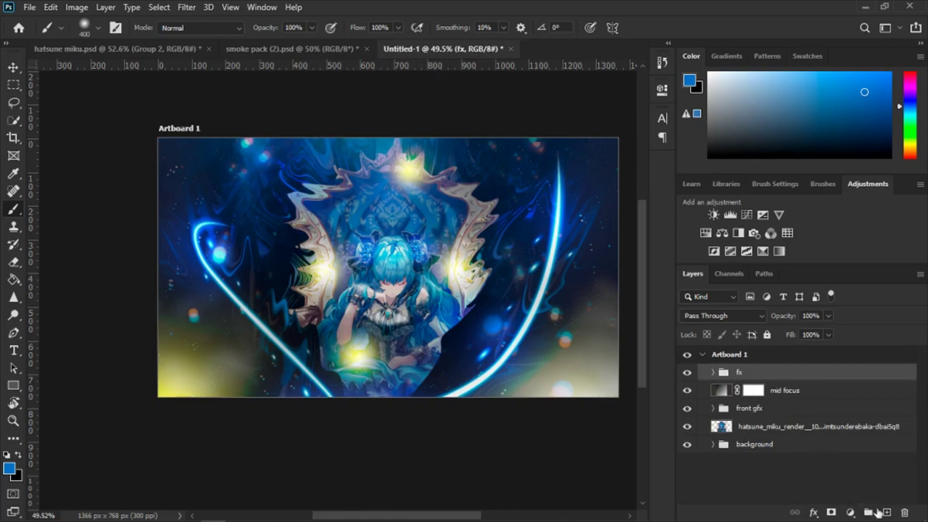
click(881, 513)
key(ctrl+g)
text(adj)
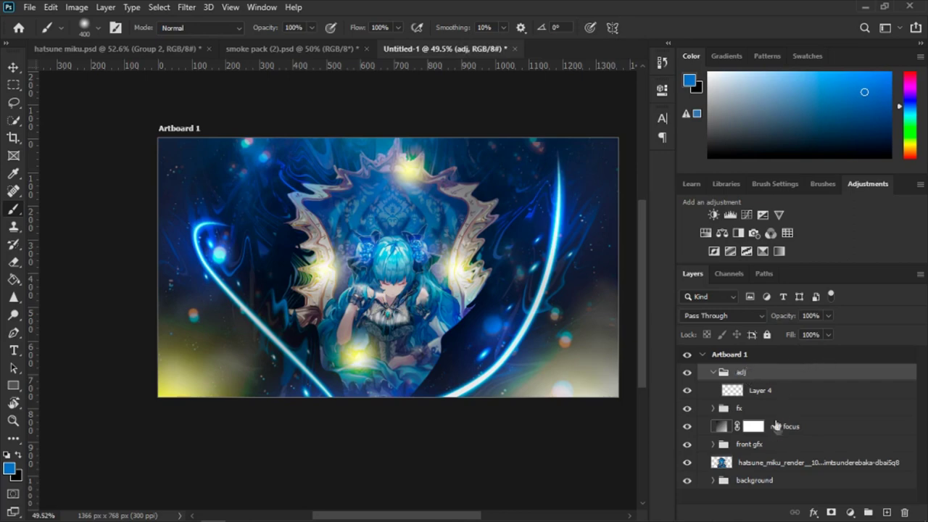
click(773, 392)
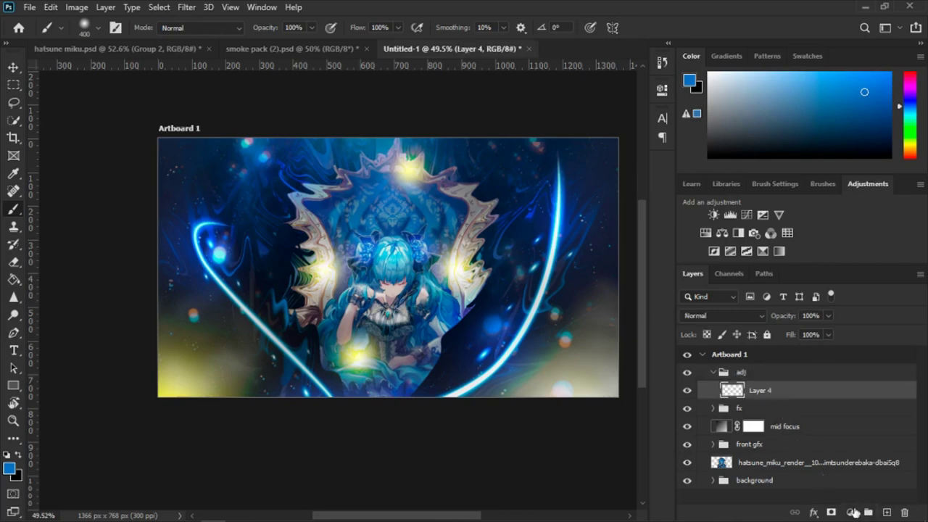
Step: Add a Color Lookup adjustment using the 3Strip.look LUT
click(852, 512)
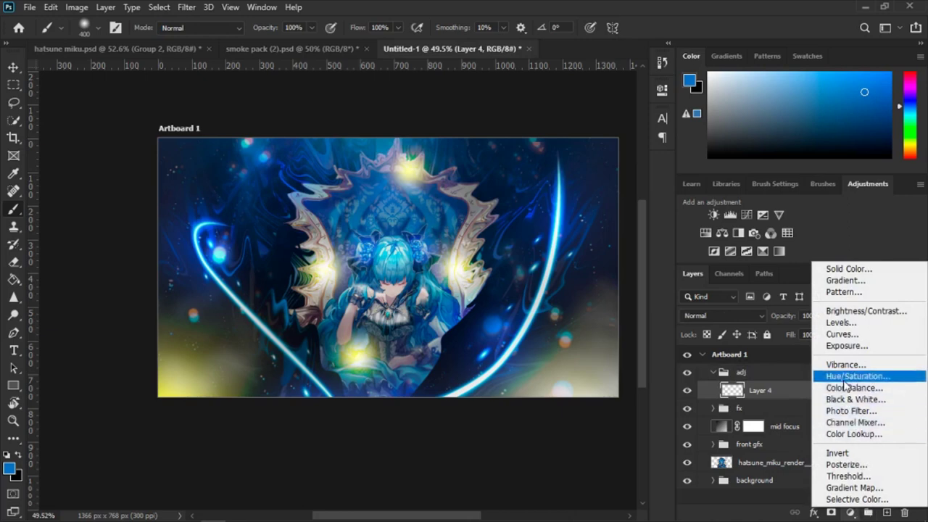
click(849, 434)
click(547, 133)
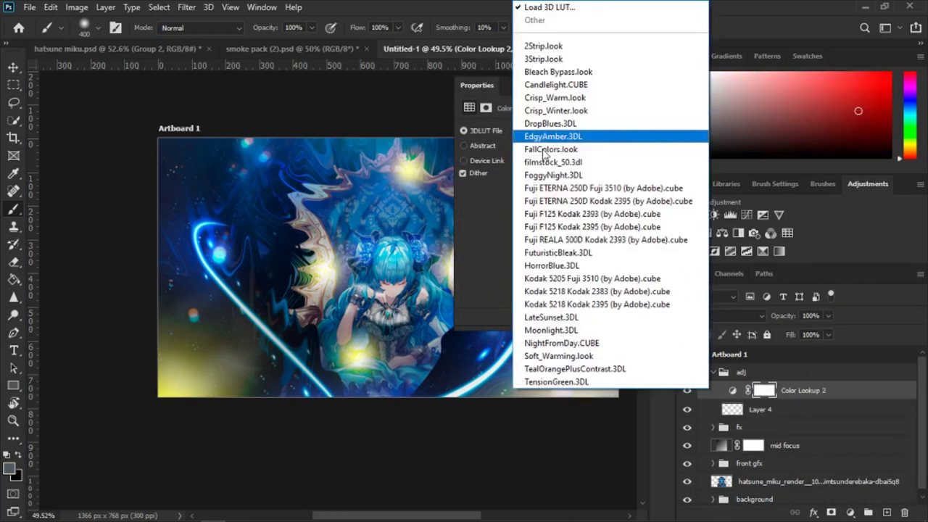
click(549, 59)
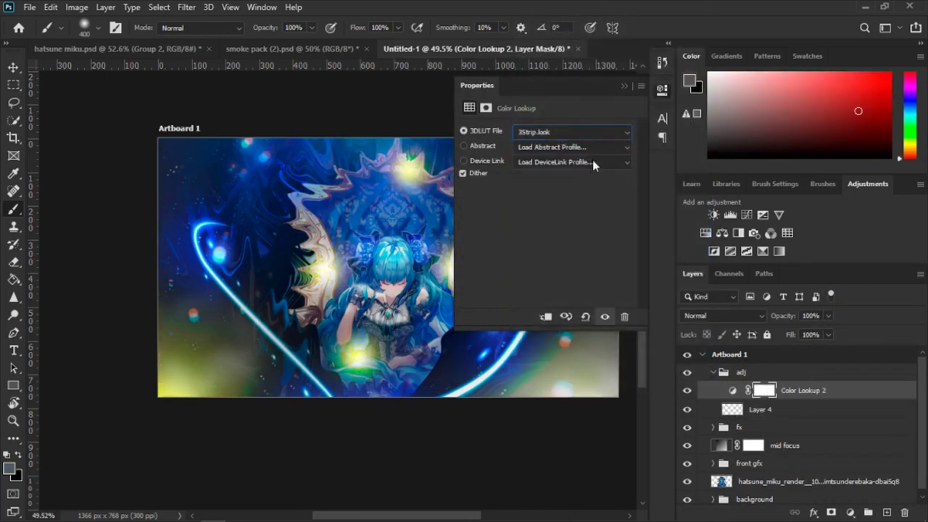
click(624, 86)
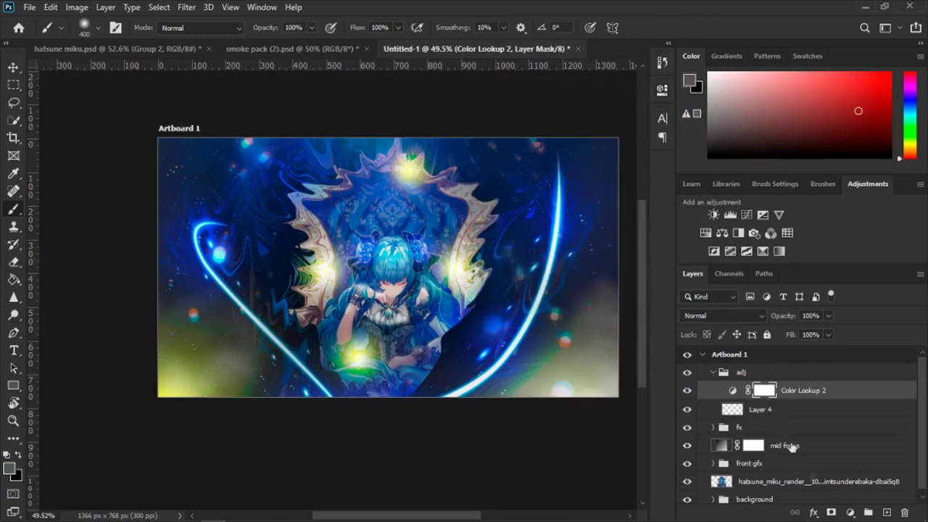
Step: Add an Exposure adjustment at +0.30 with gamma 1.13
click(852, 513)
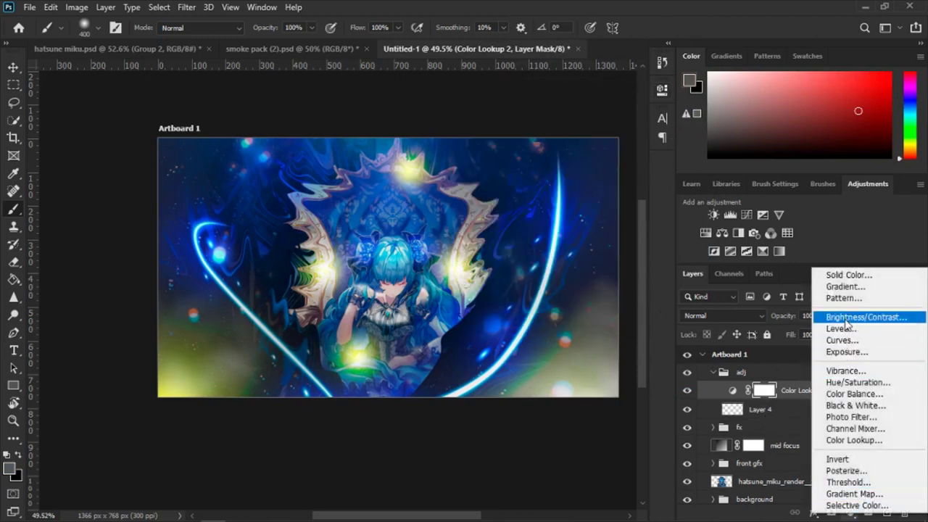
click(845, 352)
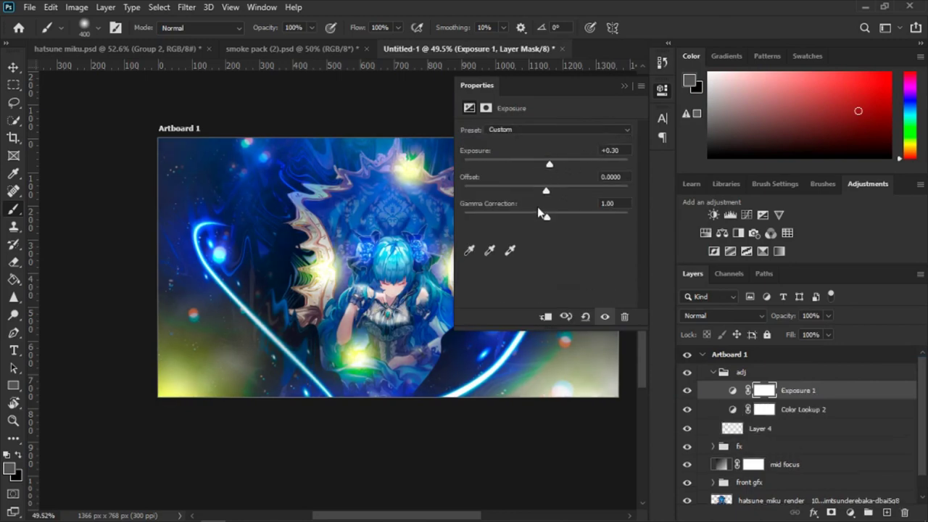
drag(547, 193, 549, 193)
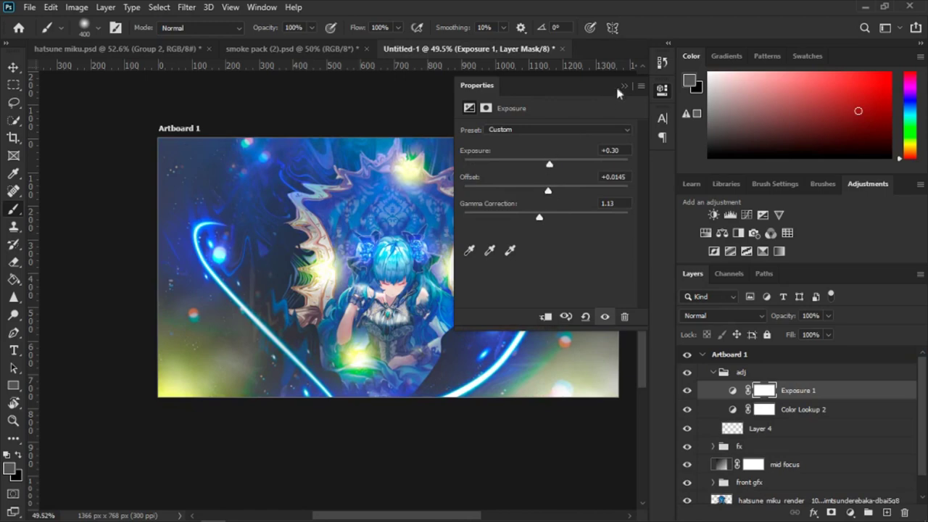
click(621, 87)
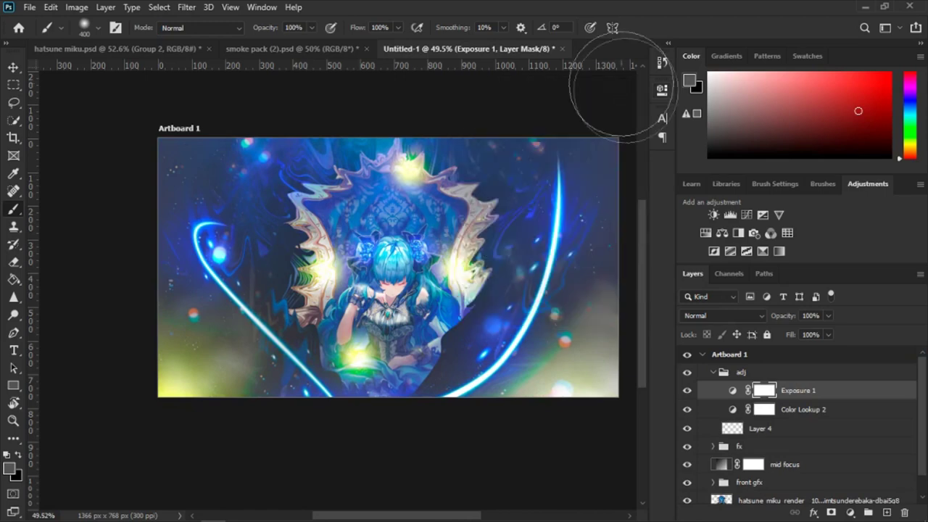
Step: Add a Hue/Saturation adjustment with saturation lowered to -29
click(124, 48)
click(469, 51)
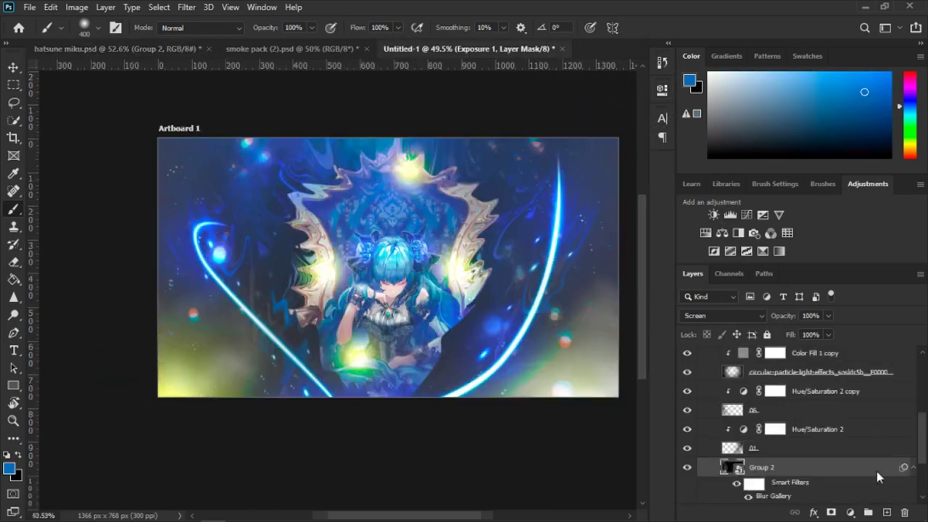
click(852, 513)
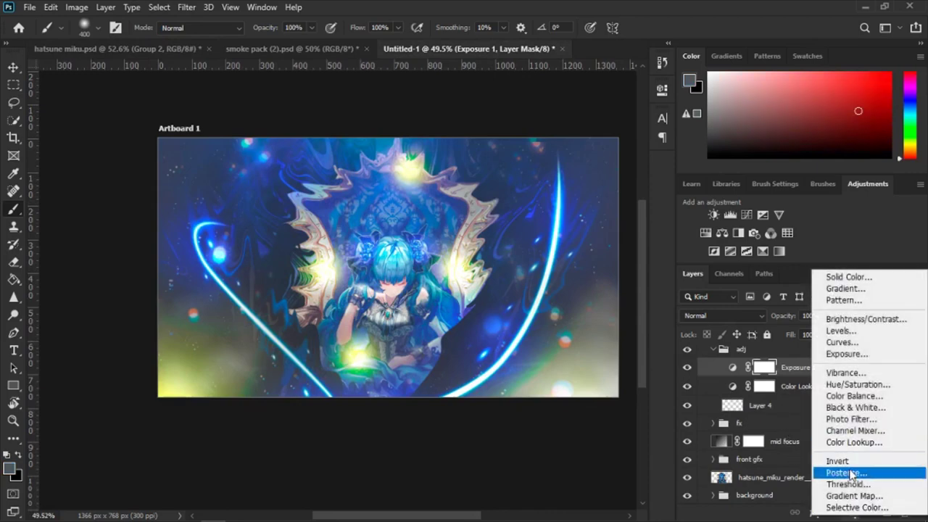
click(857, 384)
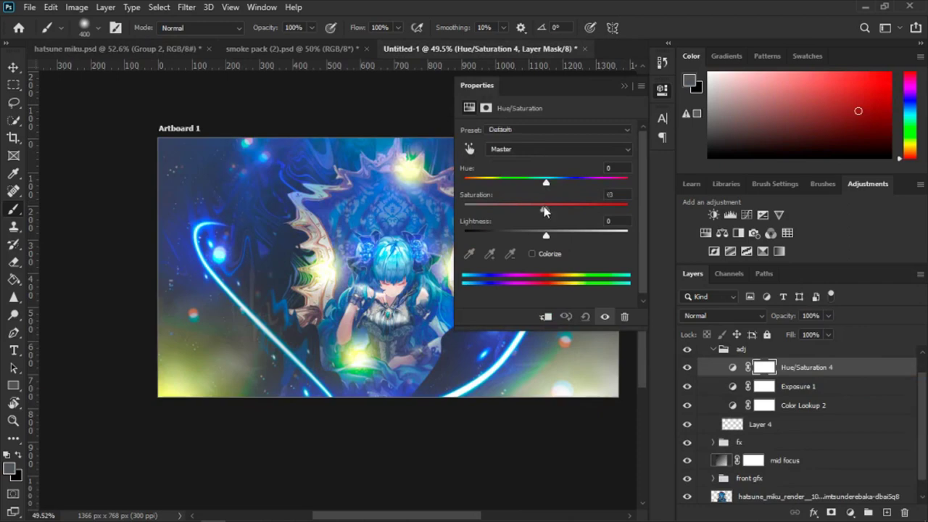
drag(526, 211, 525, 212)
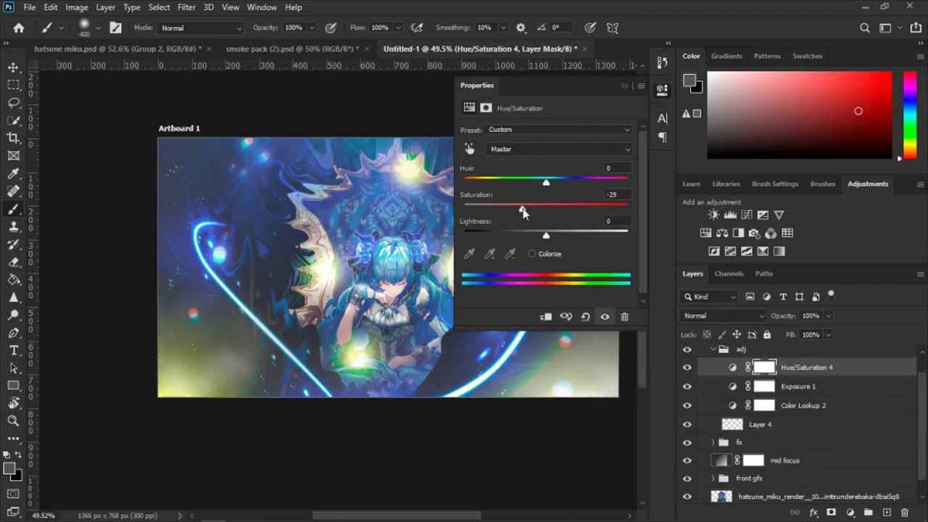
click(624, 86)
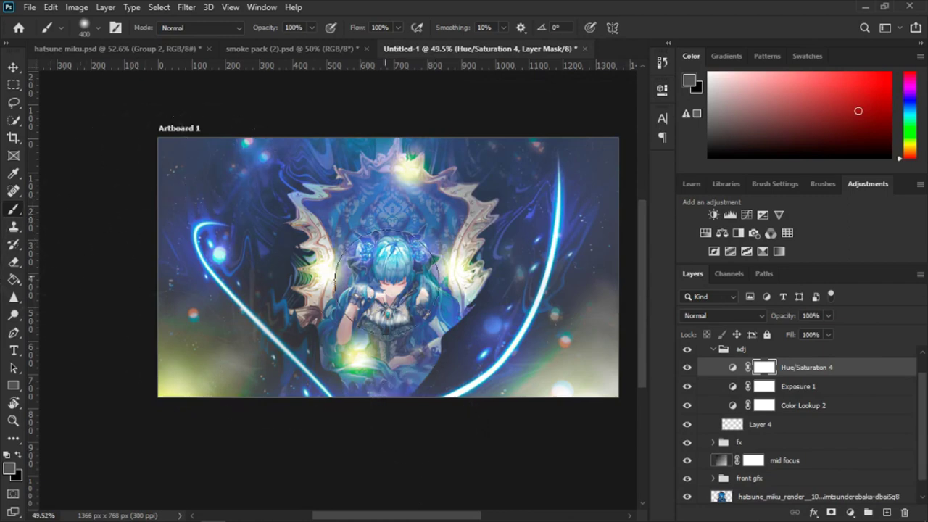
Step: Expand background > back gfx and select the 7 (12) copy layer
click(713, 349)
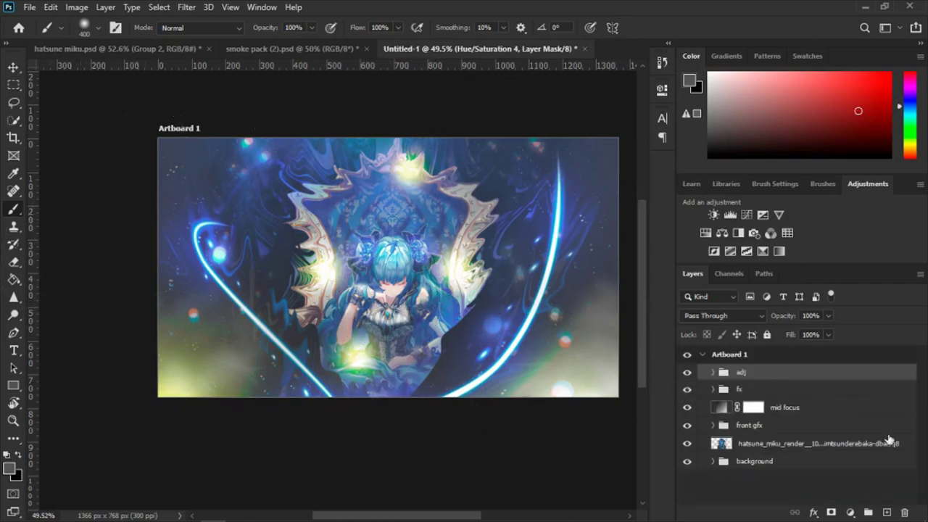
scroll(658, 417, down, 1)
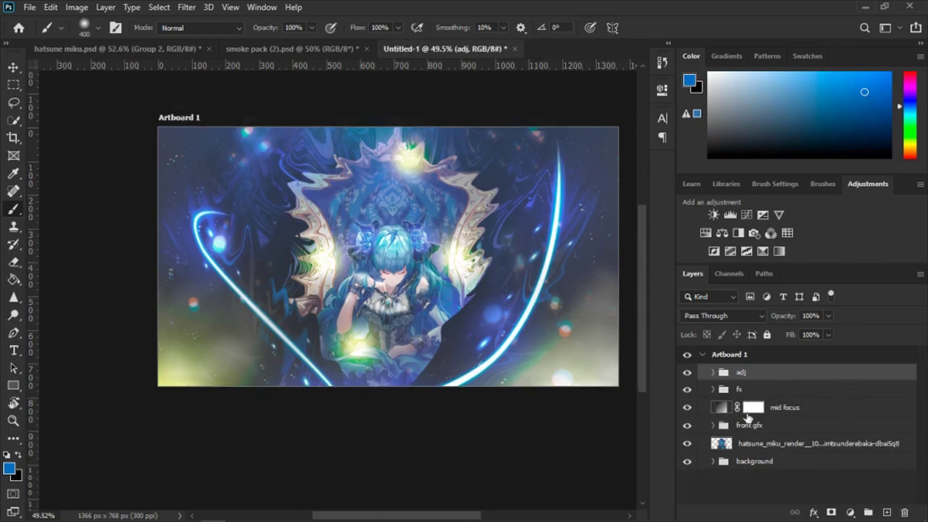
click(713, 461)
scroll(798, 428, down, 2)
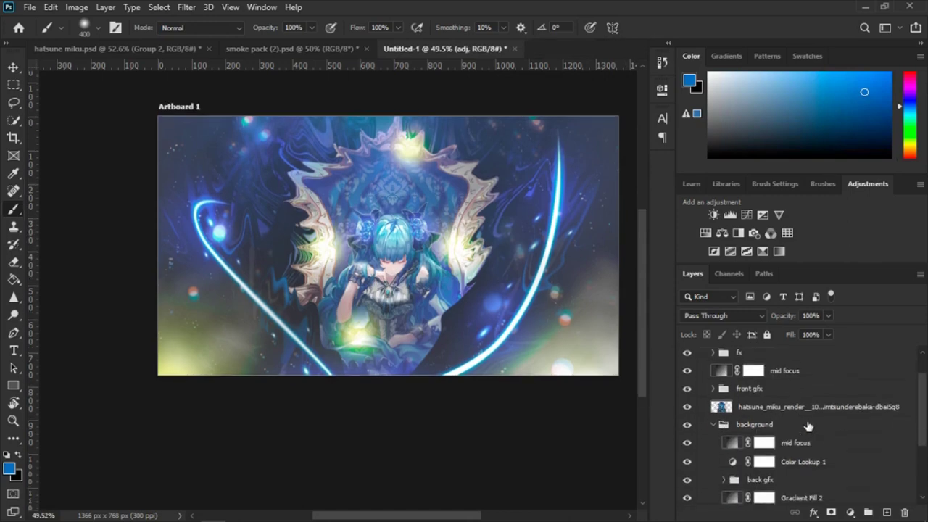
scroll(797, 428, down, 1)
scroll(803, 426, down, 2)
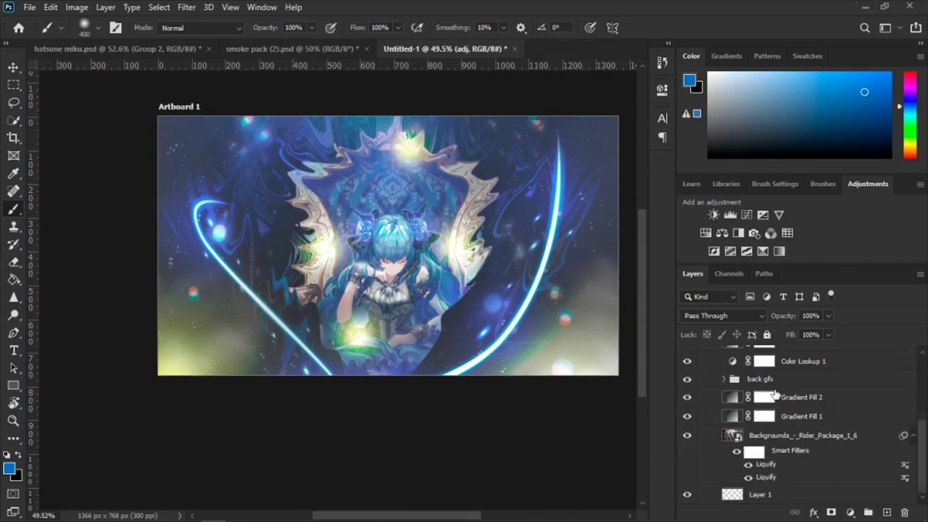
scroll(776, 395, up, 1)
click(724, 397)
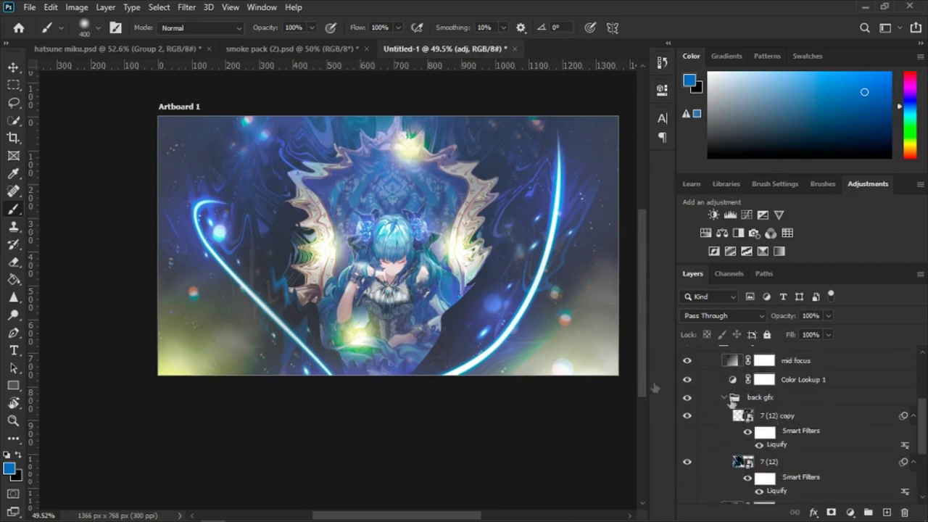
click(736, 415)
Step: Apply a Motion Blur of 55° angle and 32 px distance to 7 (12) copy
click(186, 7)
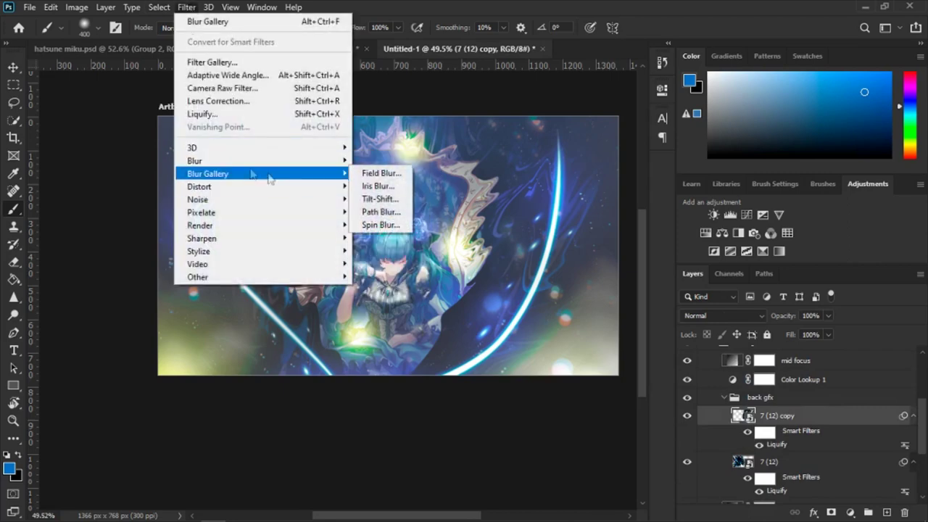
mouse_move(195, 160)
click(387, 238)
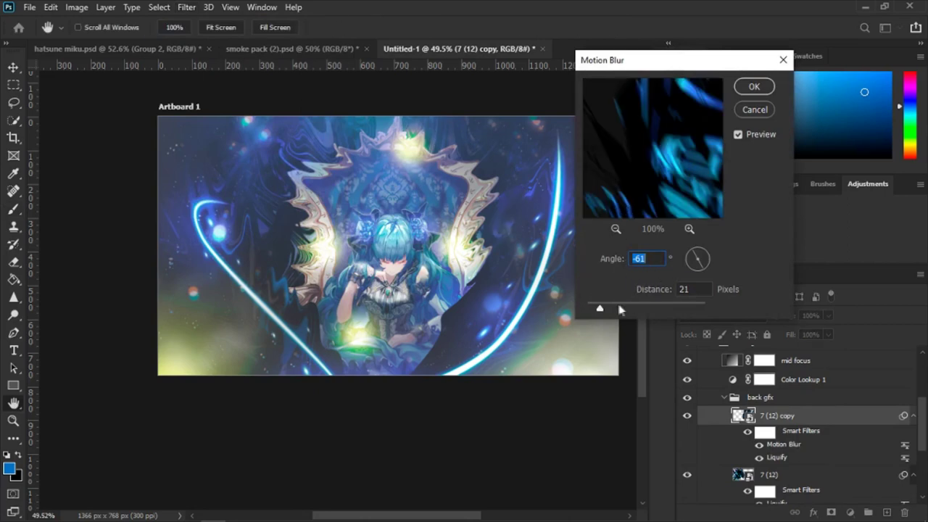
drag(701, 266, 704, 265)
drag(600, 310, 607, 311)
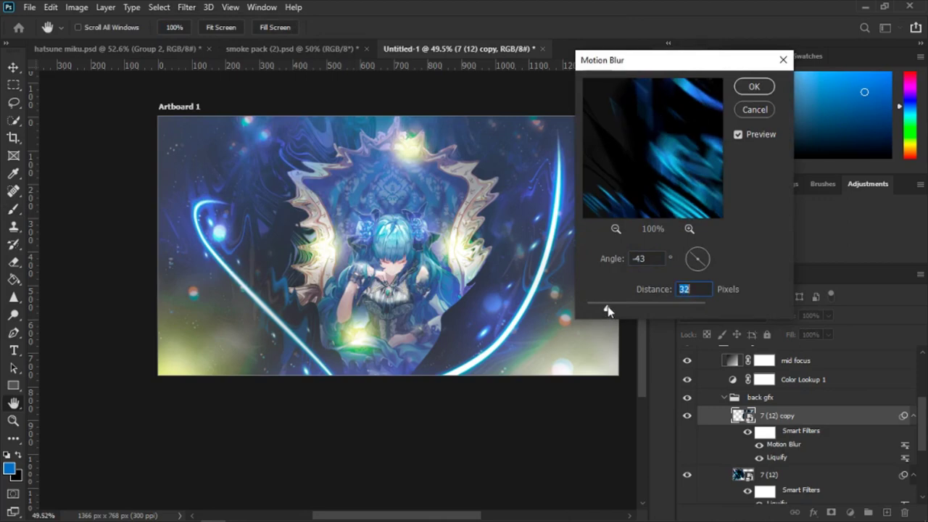
drag(703, 254, 705, 248)
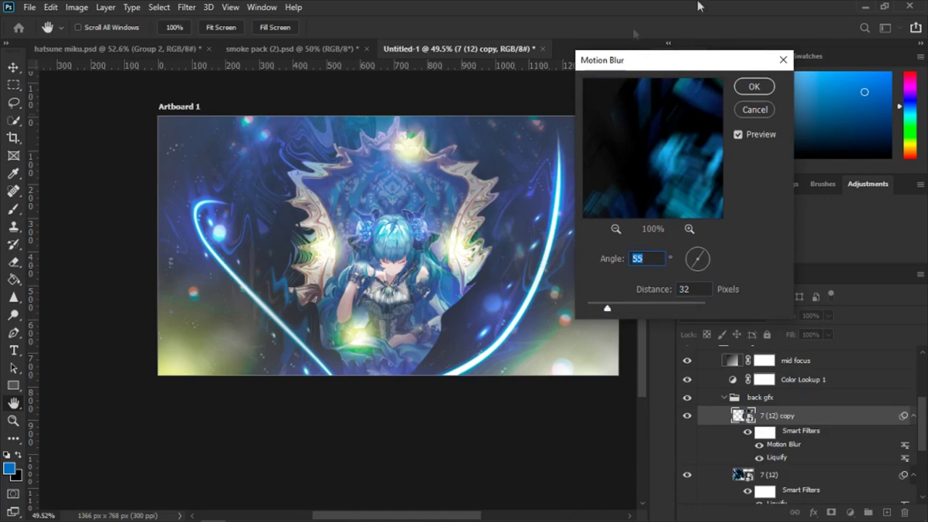
click(762, 93)
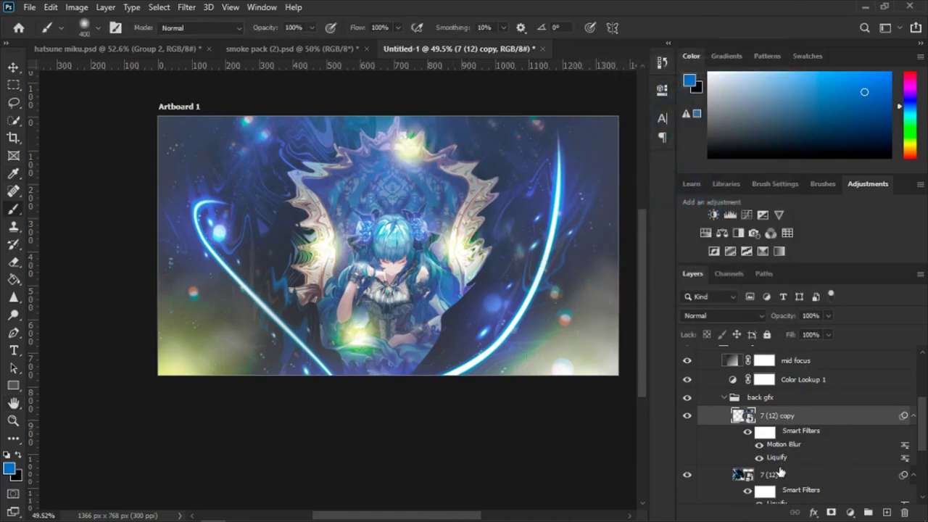
Step: Apply a -51° Motion Blur at 32 px to the 7 (12) layer
click(780, 473)
click(189, 8)
mouse_move(194, 160)
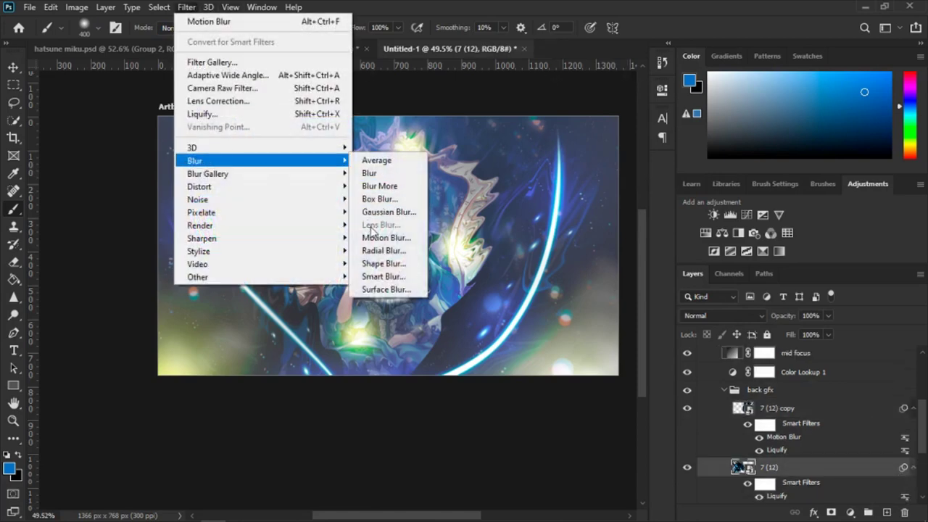
click(381, 238)
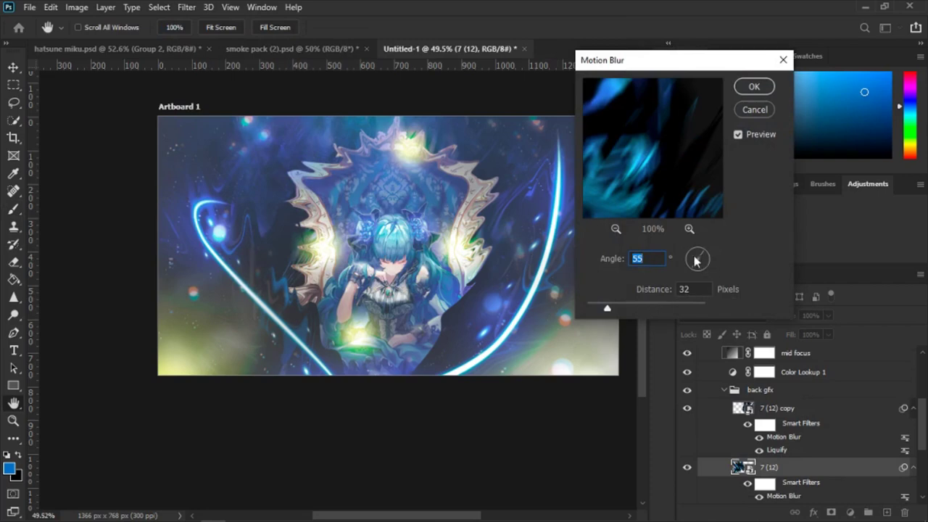
drag(696, 260, 703, 266)
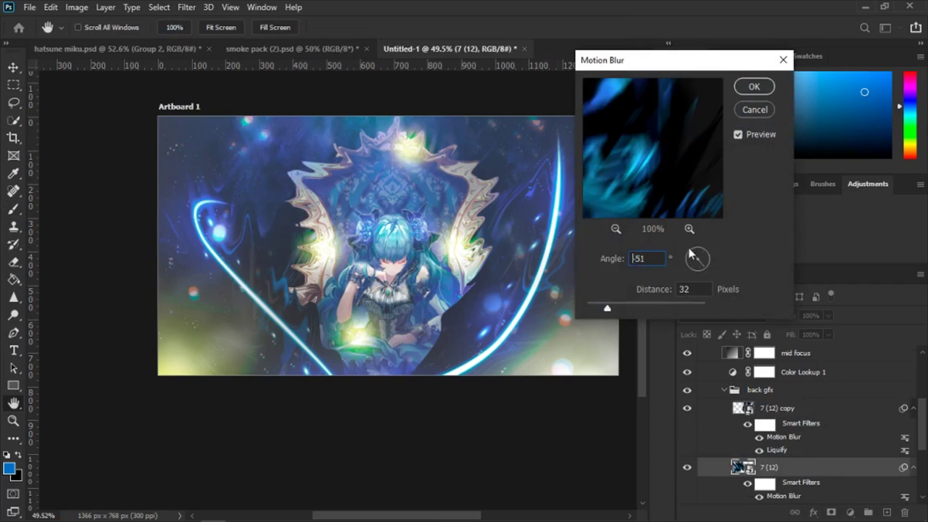
click(752, 87)
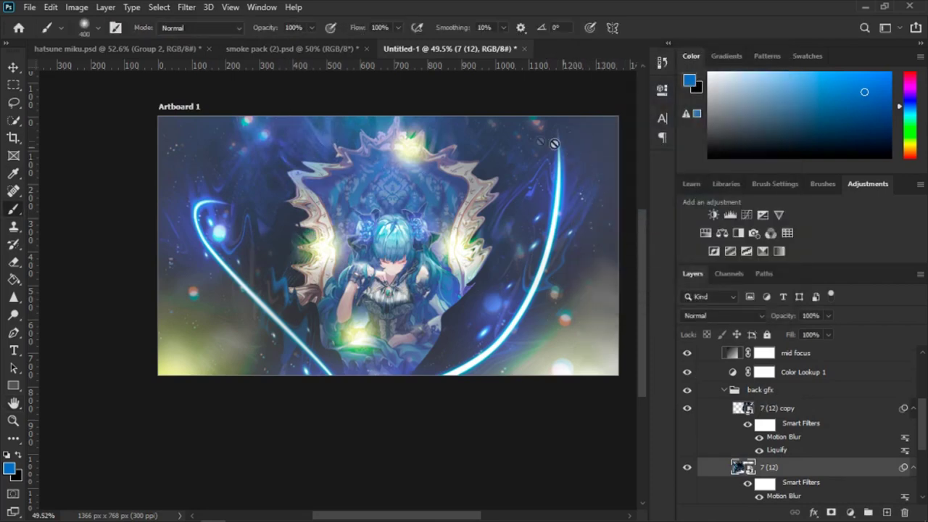
Step: Collapse back gfx, expand front gfx and select the blackandredc4d copy layer
scroll(735, 398, up, 1)
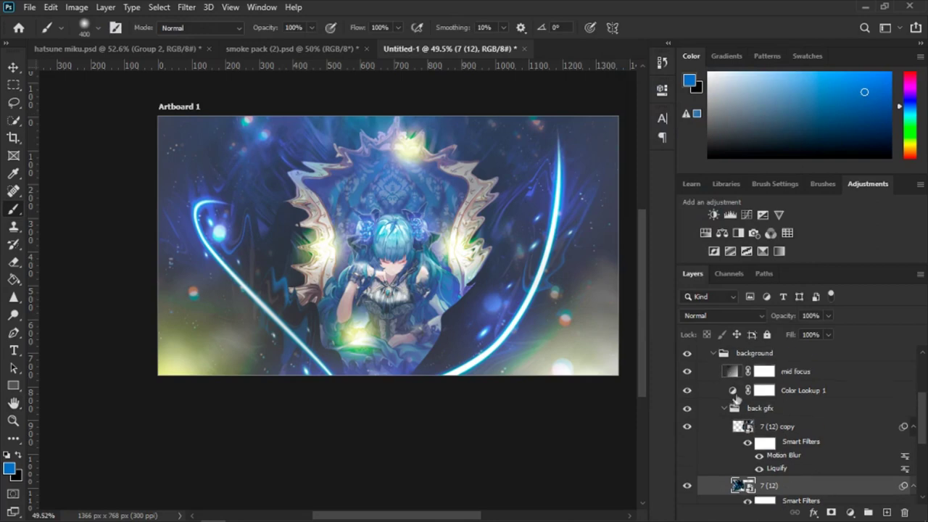
click(727, 410)
scroll(725, 417, up, 2)
scroll(725, 419, up, 2)
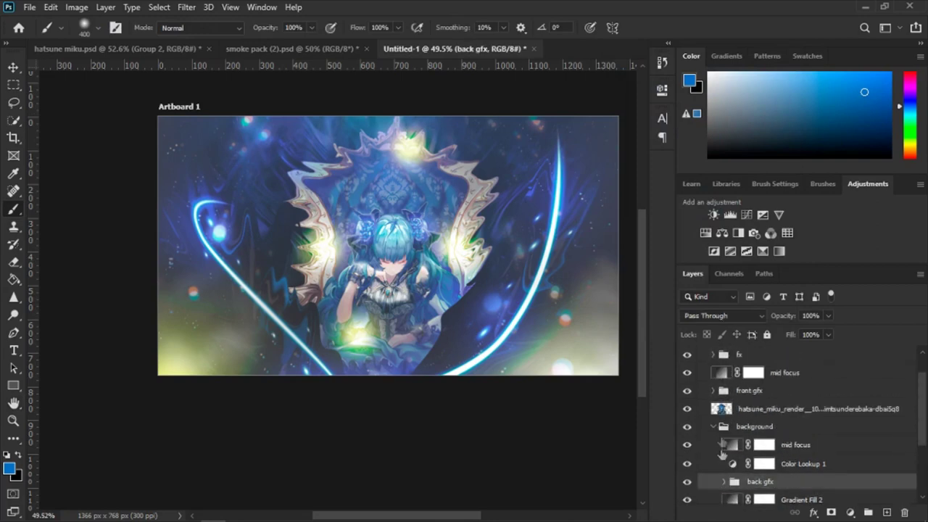
scroll(724, 424, up, 2)
scroll(718, 421, down, 1)
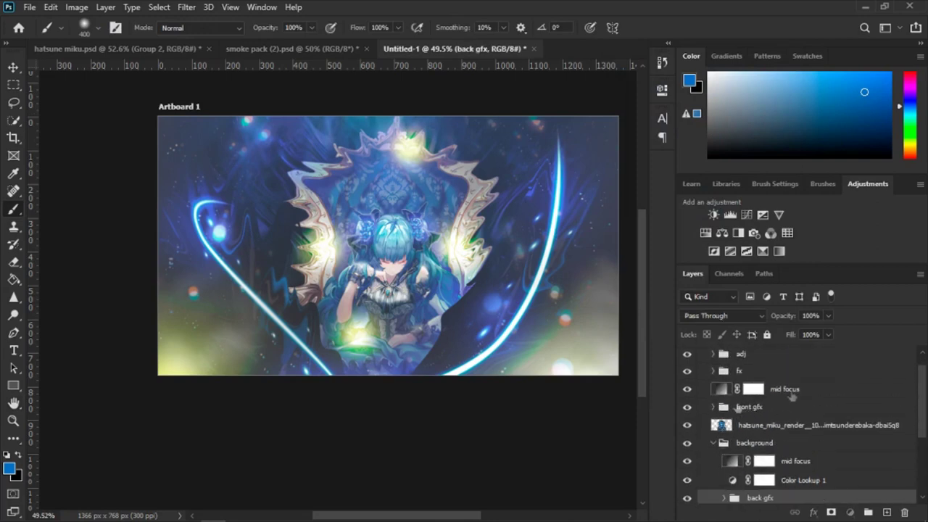
click(713, 406)
scroll(797, 419, down, 3)
click(770, 392)
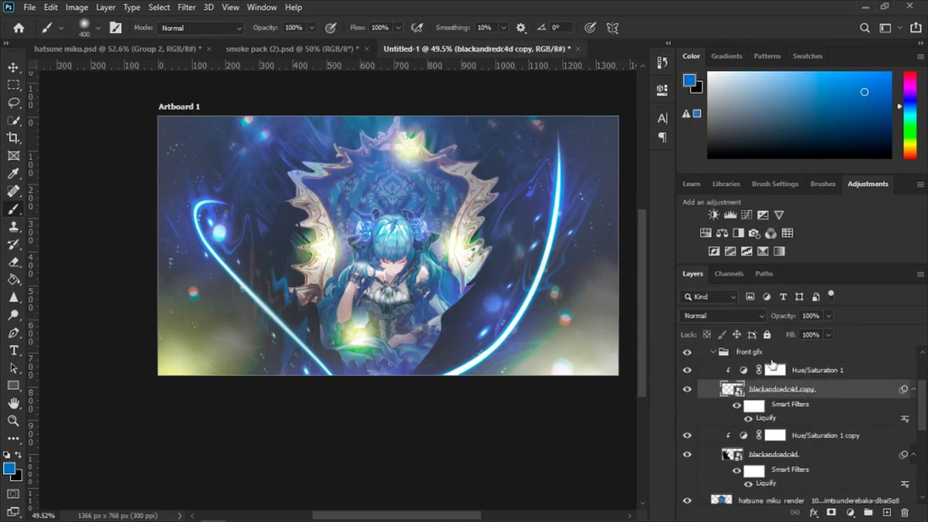
Step: Apply a 73° Motion Blur to the blackandredc4d copy layer
click(190, 8)
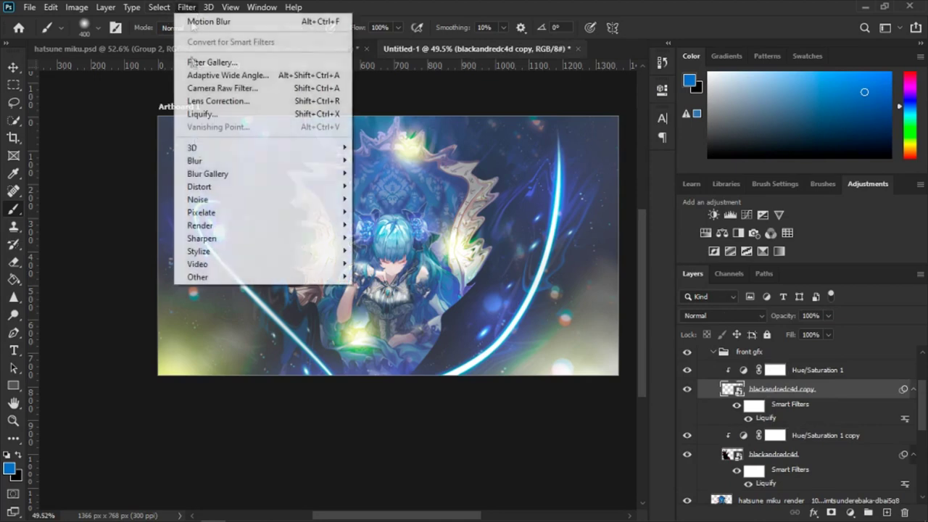
mouse_move(194, 160)
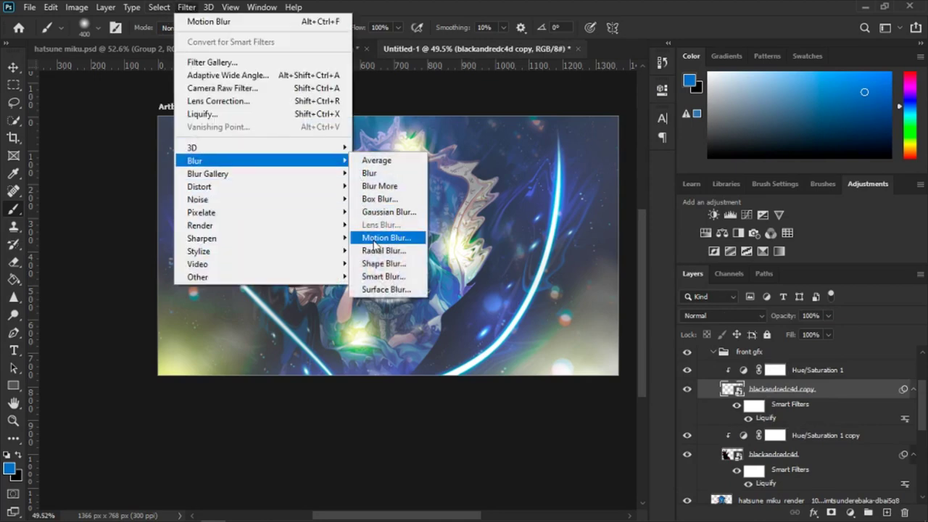
click(374, 246)
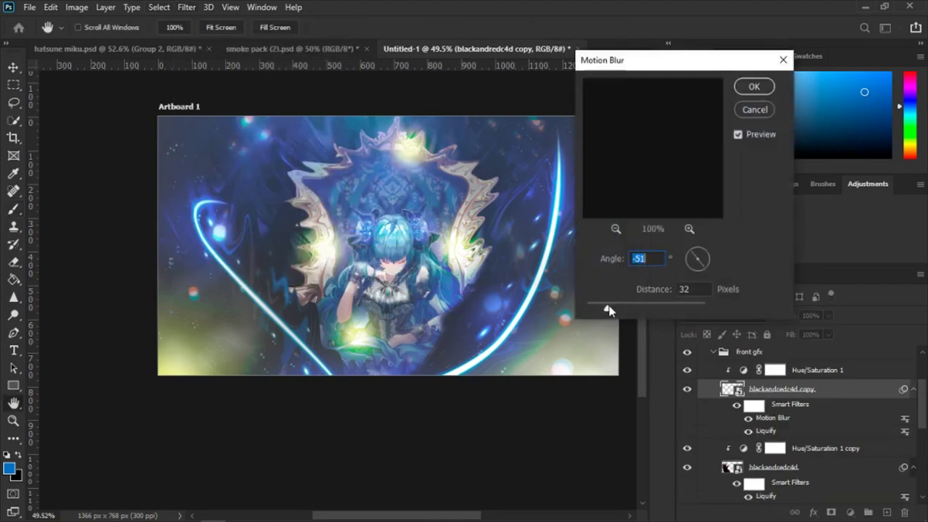
click(697, 258)
drag(702, 250, 700, 247)
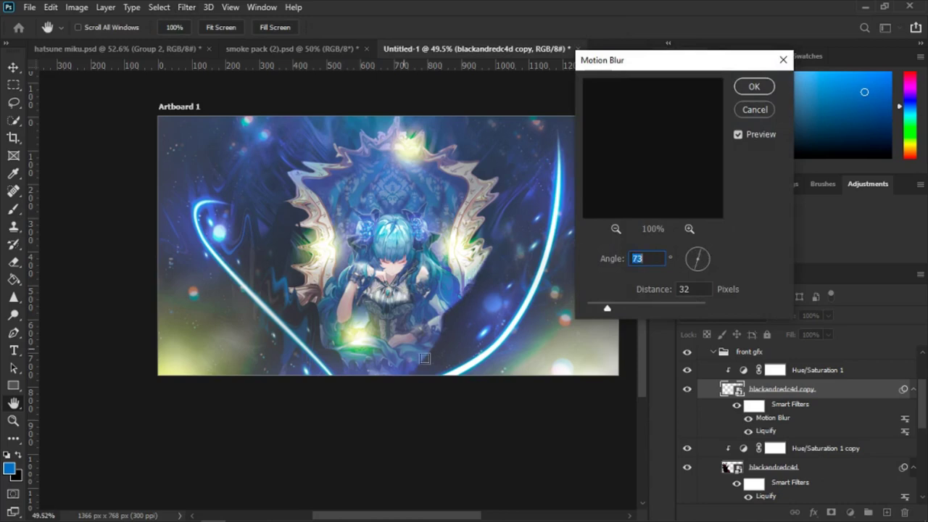
click(753, 89)
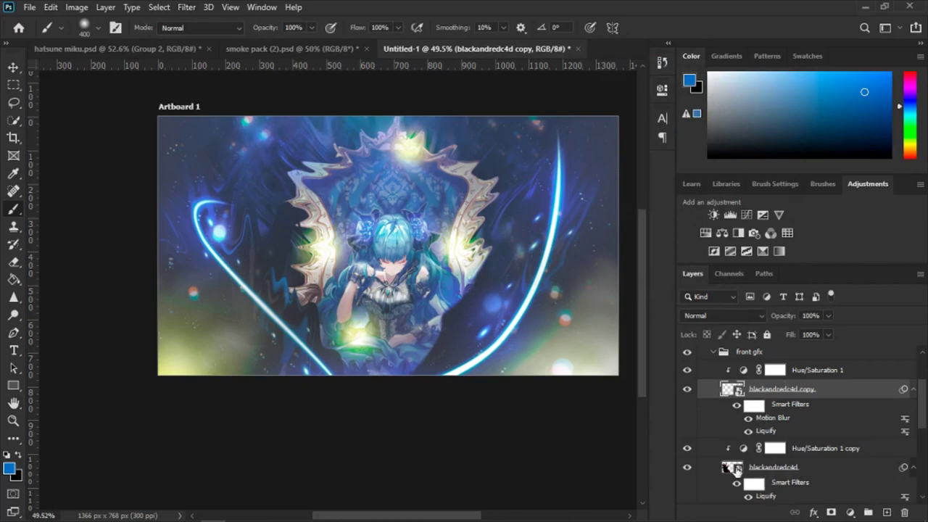
Step: Apply a -60° Motion Blur of 44 px to the blackandredc4d layer
click(736, 469)
click(190, 8)
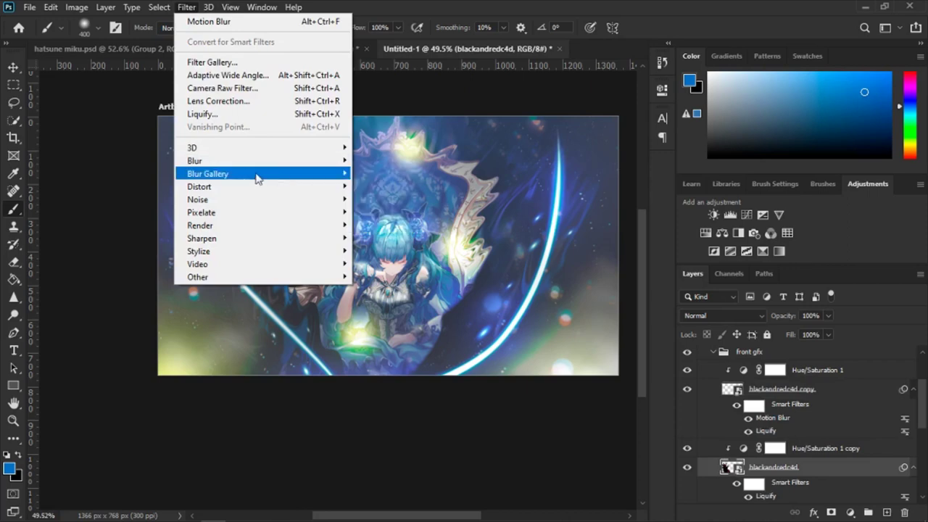
mouse_move(194, 160)
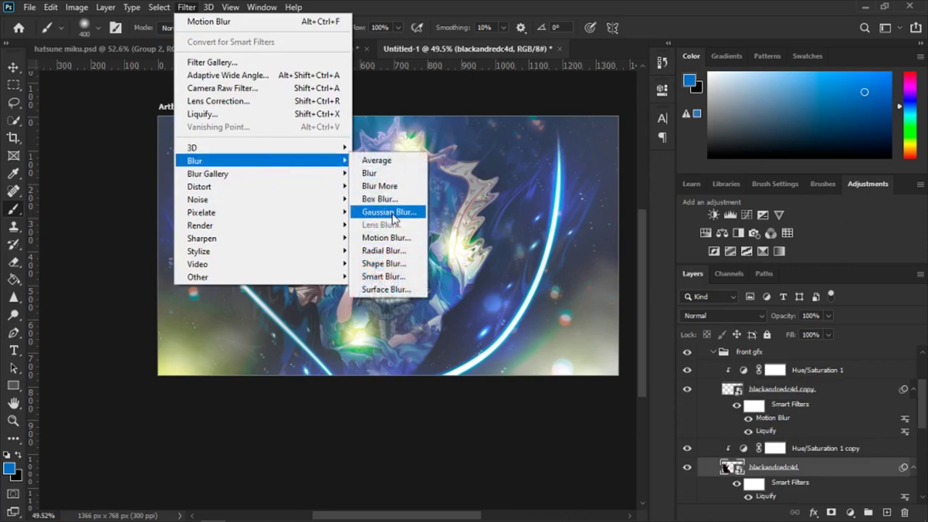
click(387, 237)
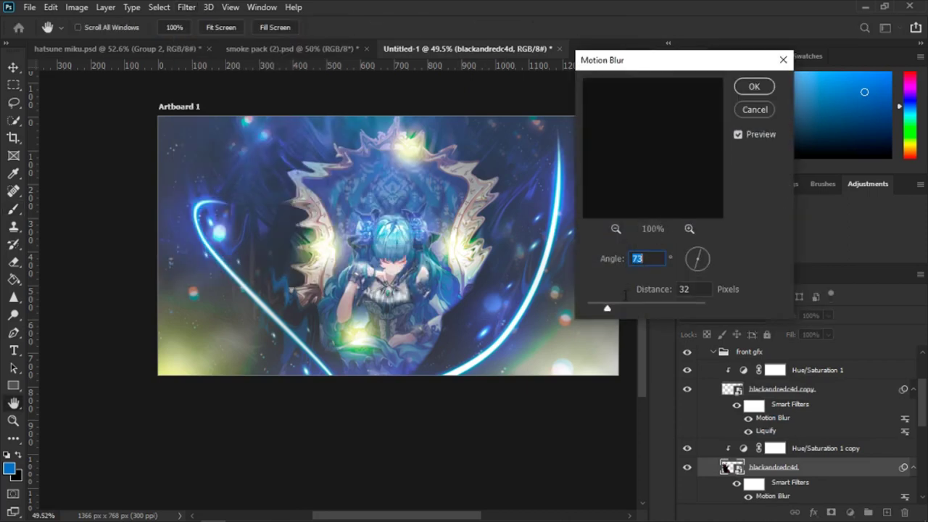
drag(701, 254, 702, 266)
drag(612, 310, 611, 307)
click(754, 87)
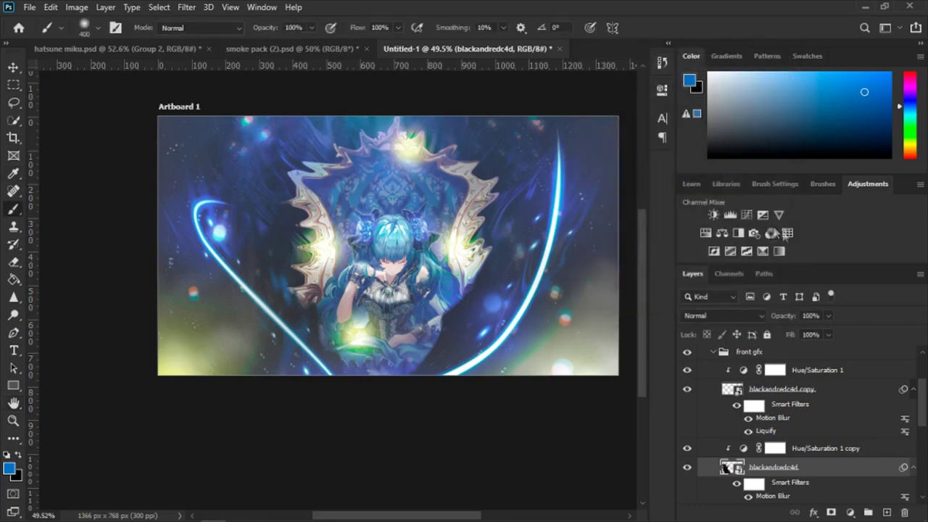
Step: Collapse the front gfx and background groups and select the character render layer
scroll(295, 161, up, 1)
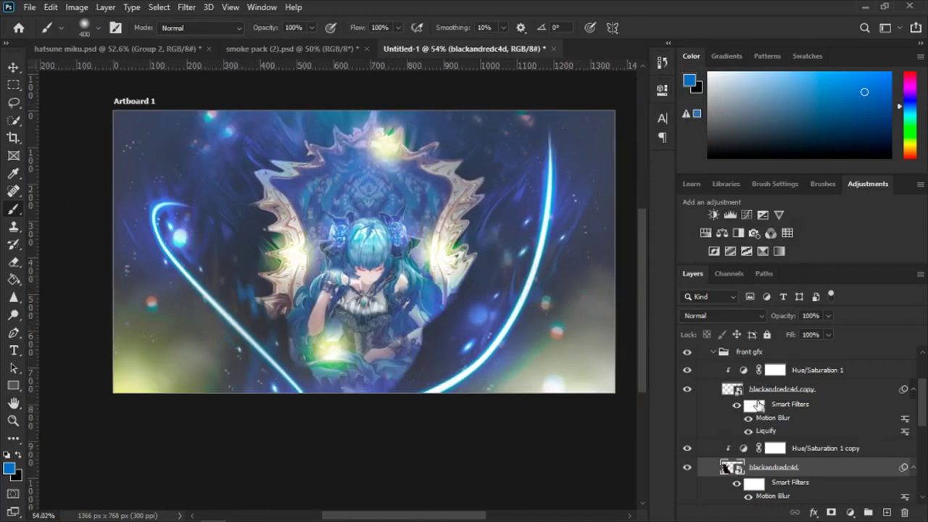
scroll(420, 258, up, 1)
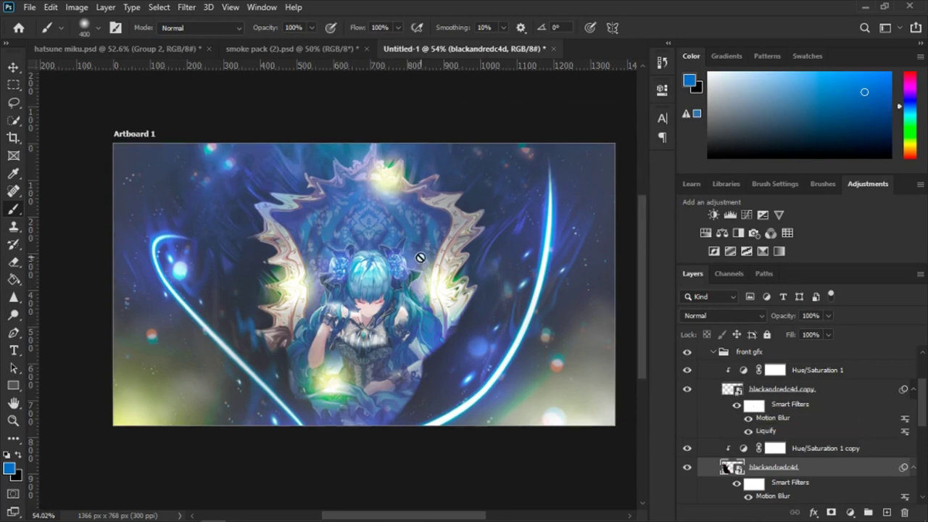
scroll(420, 258, down, 1)
scroll(417, 246, down, 2)
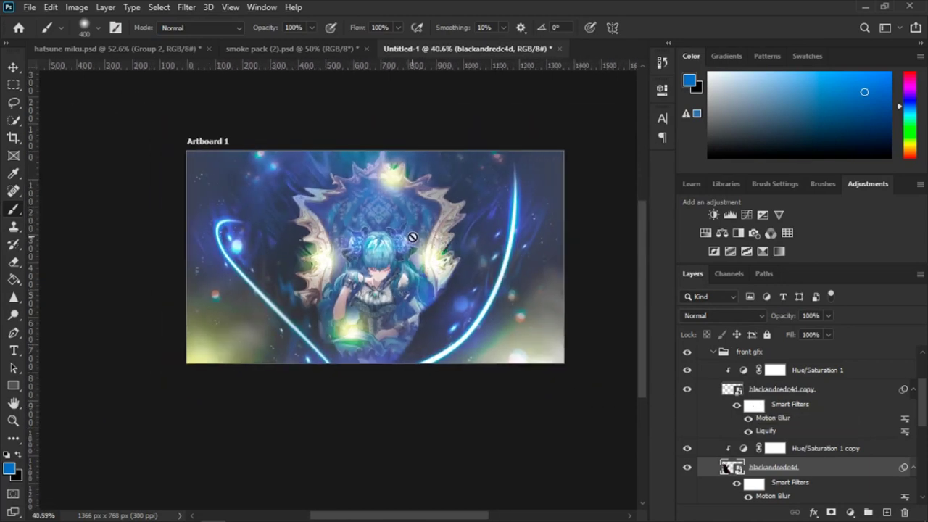
scroll(412, 237, up, 2)
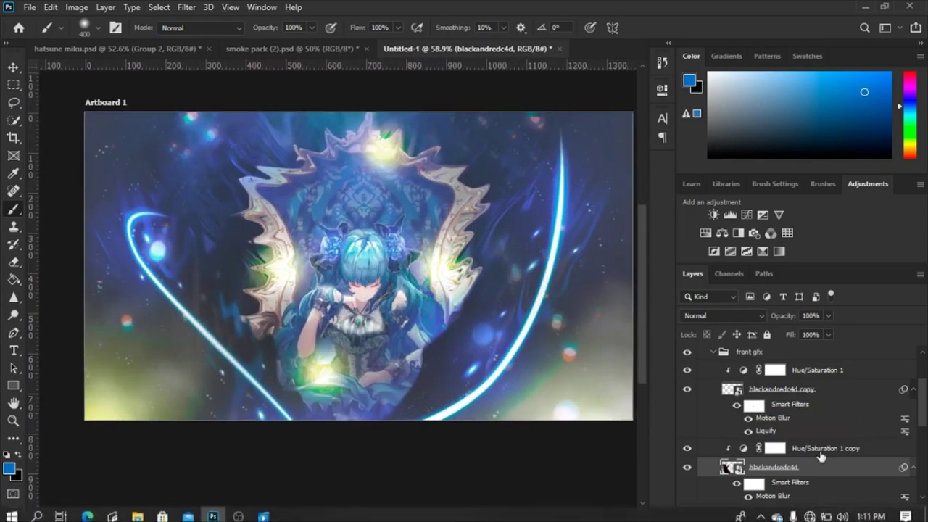
scroll(812, 446, up, 2)
click(713, 426)
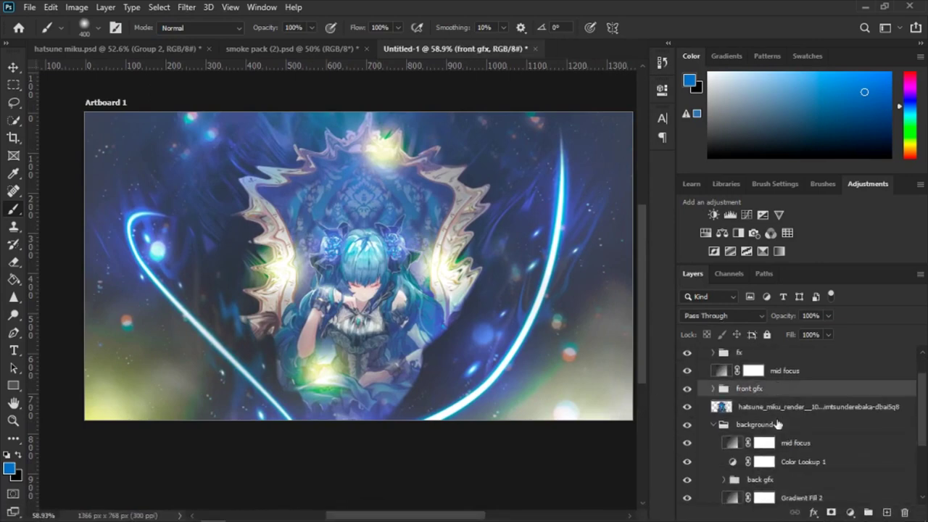
click(714, 426)
click(758, 450)
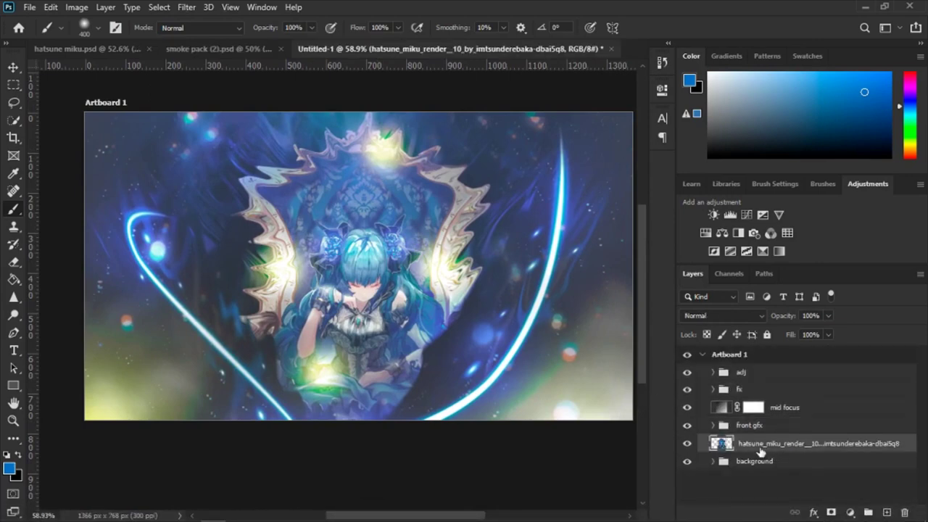
click(15, 316)
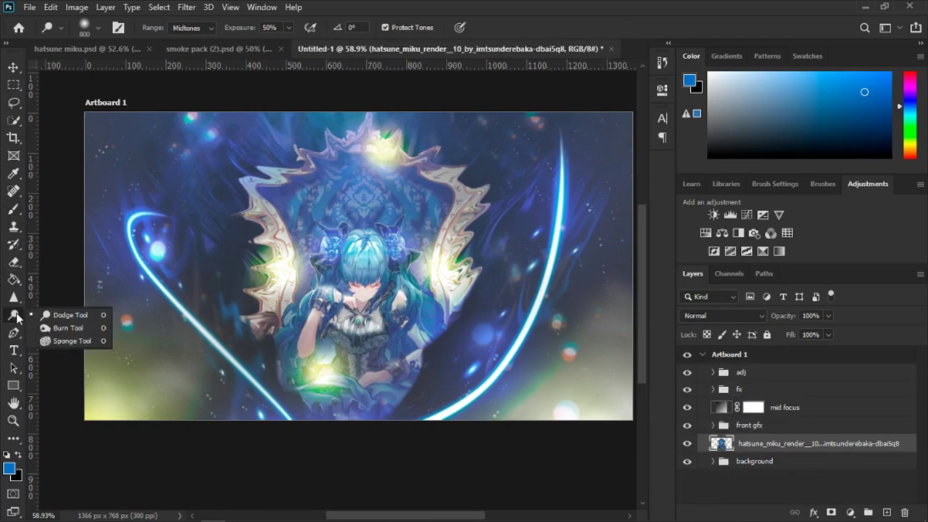
Step: Select the Blur Tool from the Blur/Sharpen/Smudge flyout
click(61, 318)
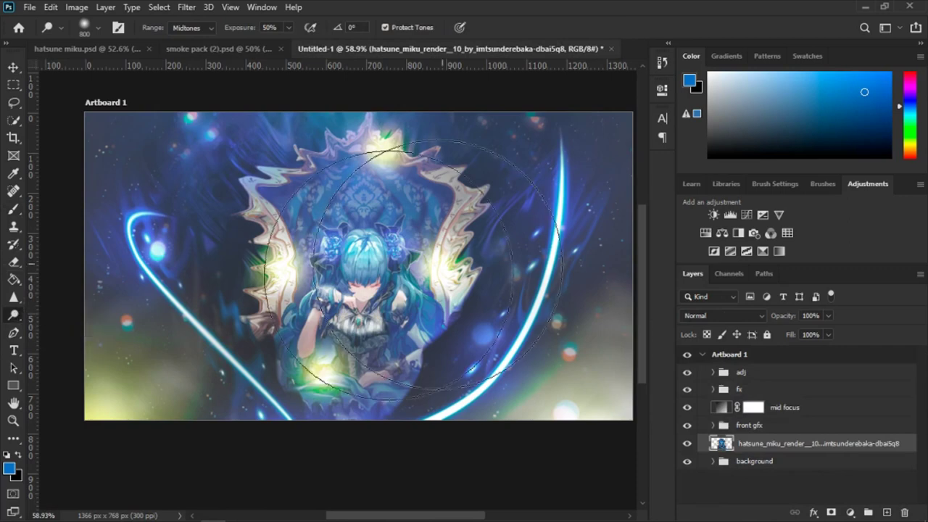
right_click(9, 313)
click(13, 297)
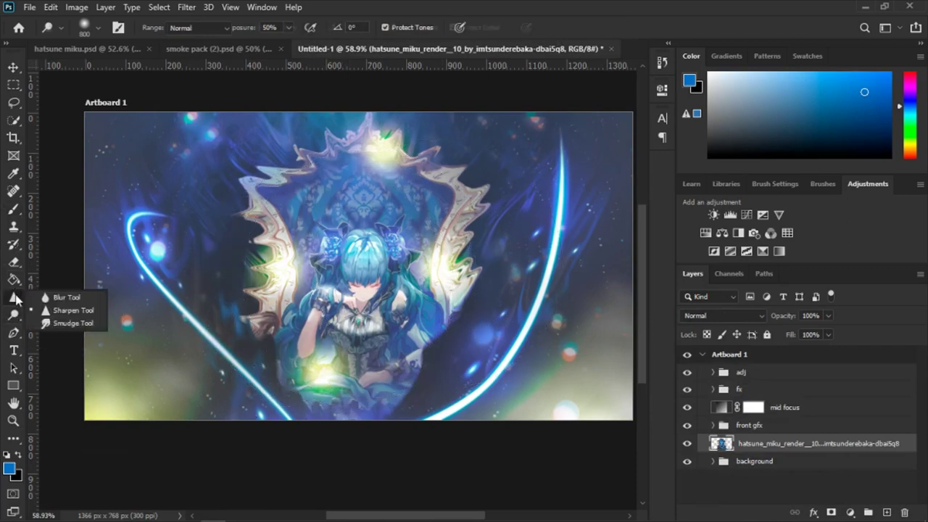
click(71, 296)
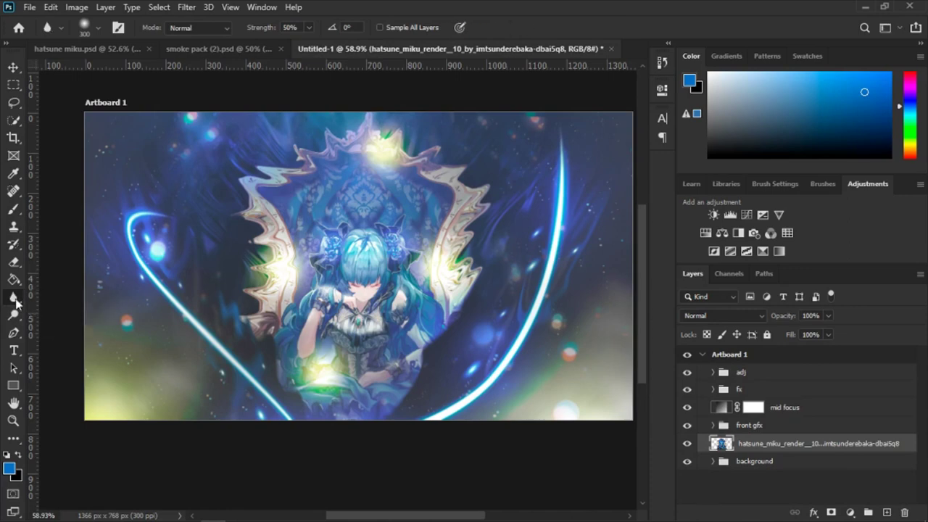
right_click(13, 297)
click(68, 298)
Step: Blur the throne's left, right and upper-right edges on the render layer at 50% strength
drag(263, 279, 276, 268)
mouse_move(328, 144)
mouse_down()
mouse_move(491, 270)
mouse_move(491, 310)
mouse_up()
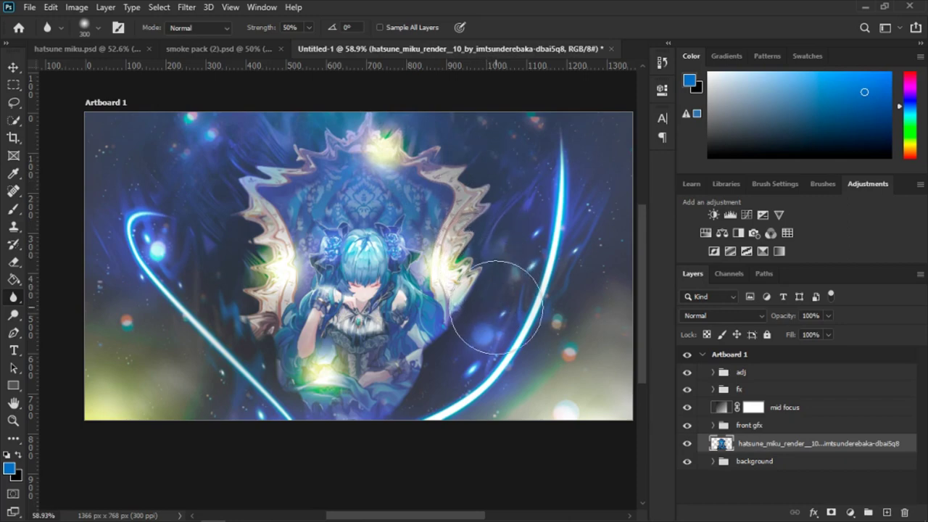
mouse_move(214, 288)
mouse_down()
mouse_move(455, 181)
mouse_move(403, 187)
mouse_move(480, 234)
mouse_up()
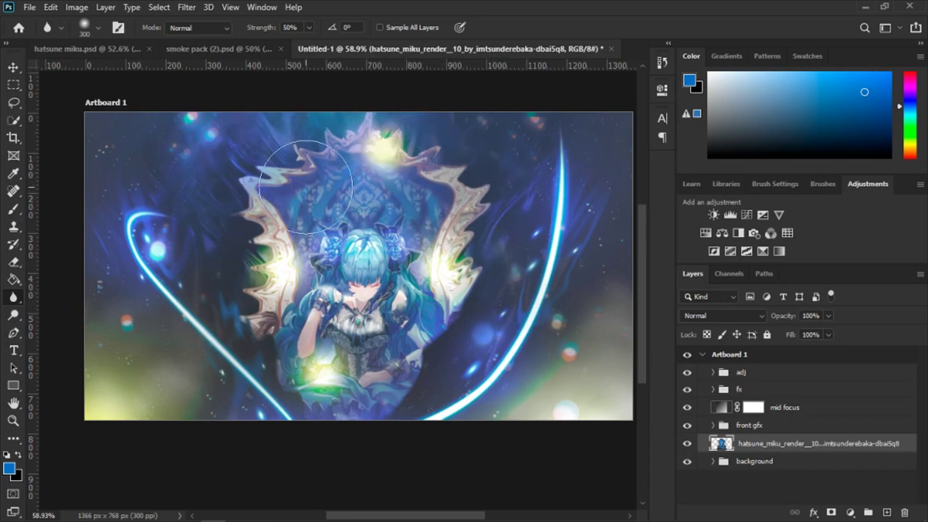
Step: Expand the fx group to inspect the nebula layer, then collapse it again
scroll(609, 311, up, 1)
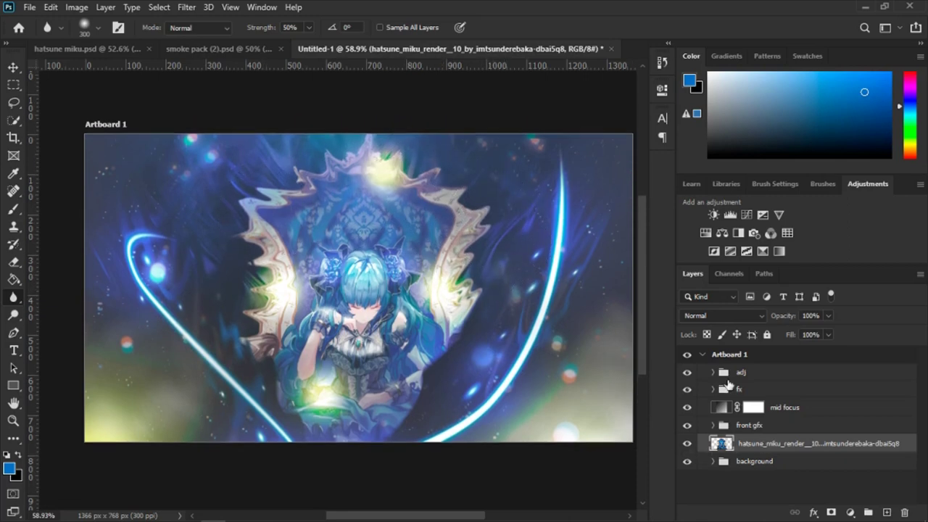
click(712, 390)
click(777, 411)
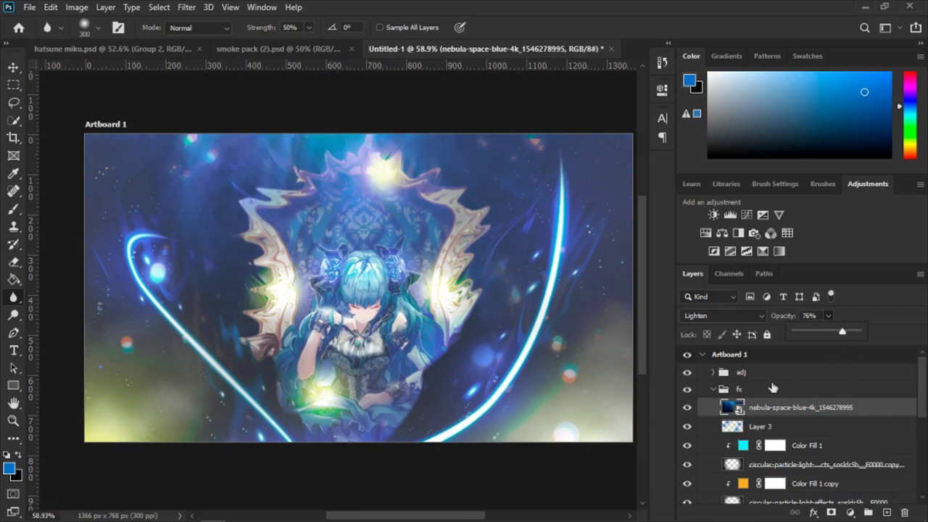
click(794, 396)
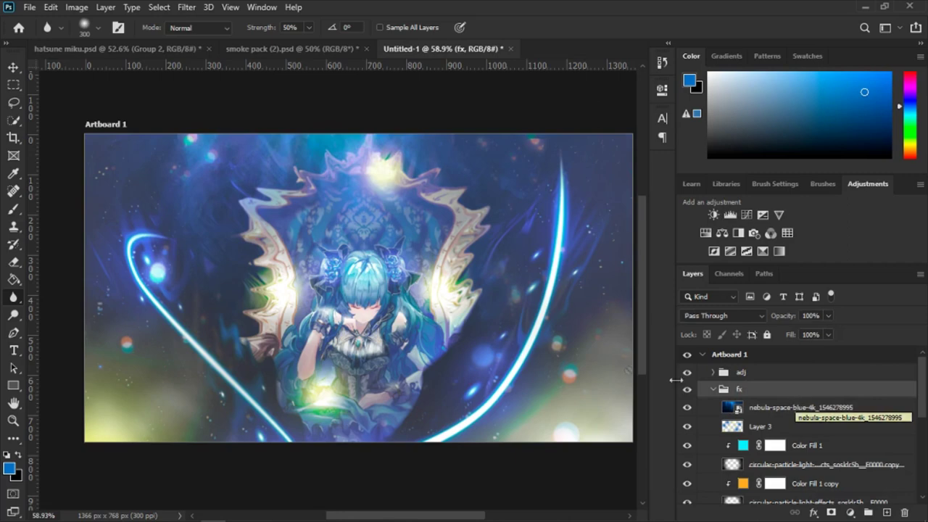
click(713, 389)
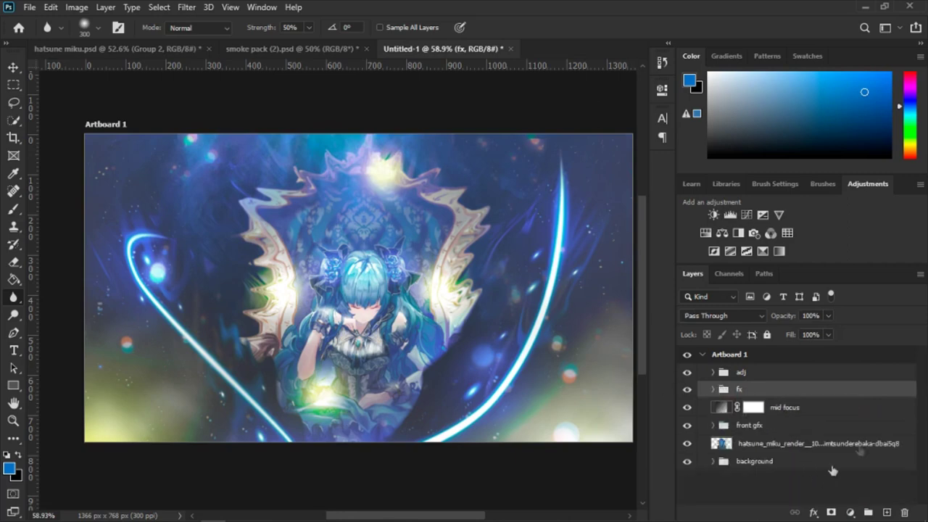
Step: Add a new Layer 5 above fx, group it, and name the group 'typograph'
click(885, 512)
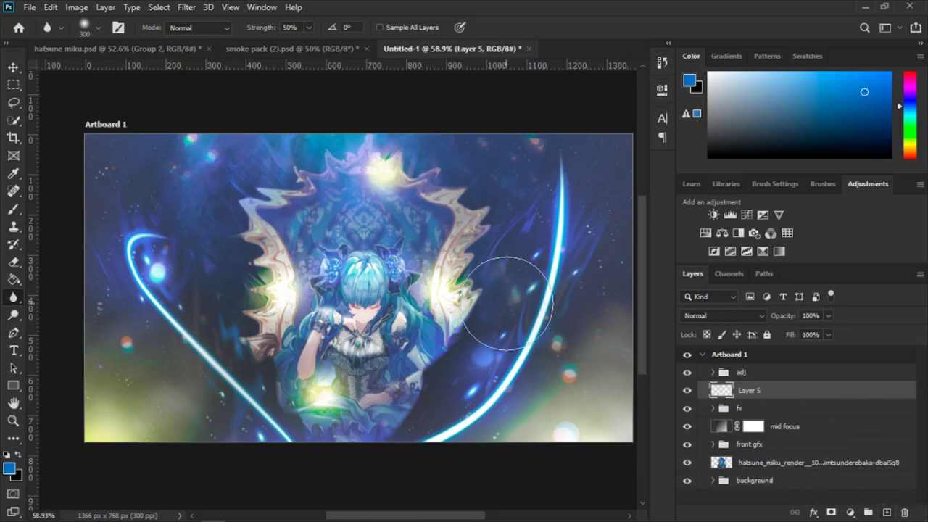
key(ctrl+g)
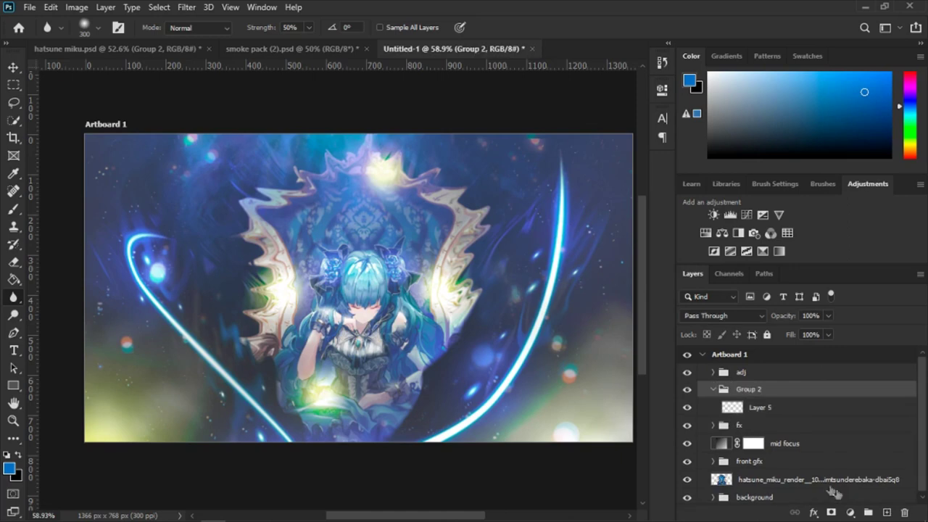
double_click(758, 390)
text(tx)
key(Return)
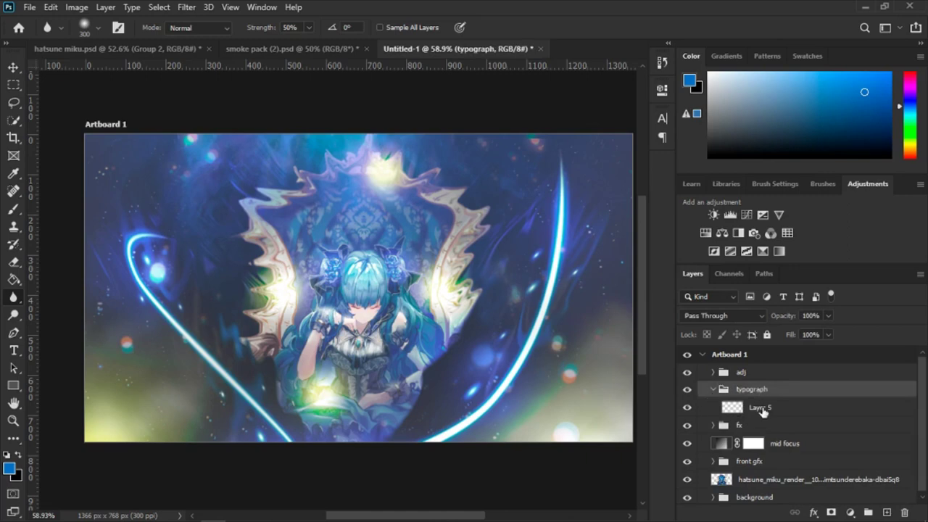
click(761, 410)
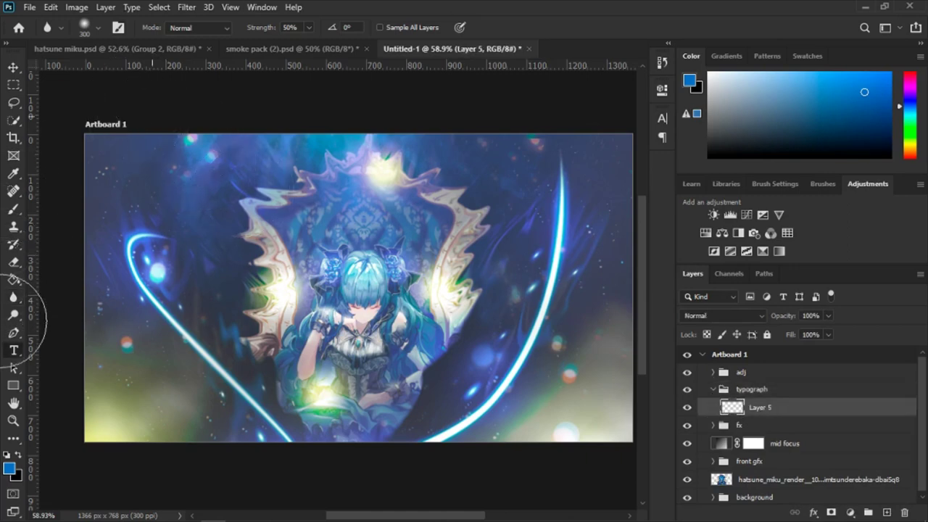
Step: Start a text box left of the character and type the title CV-01
click(13, 350)
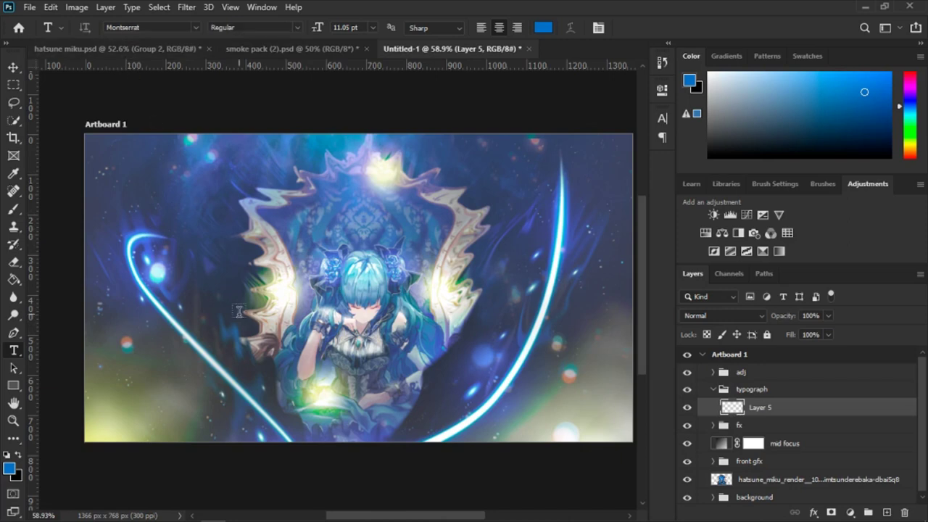
click(129, 49)
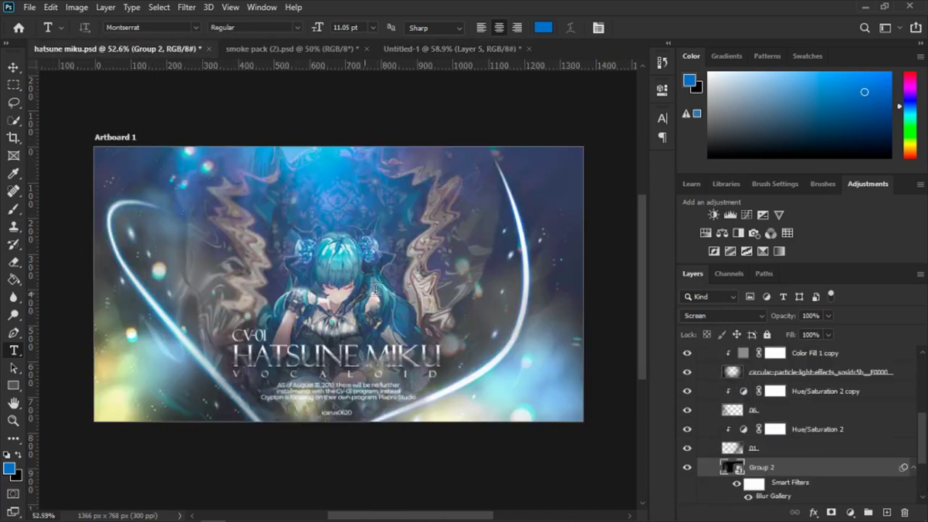
click(424, 47)
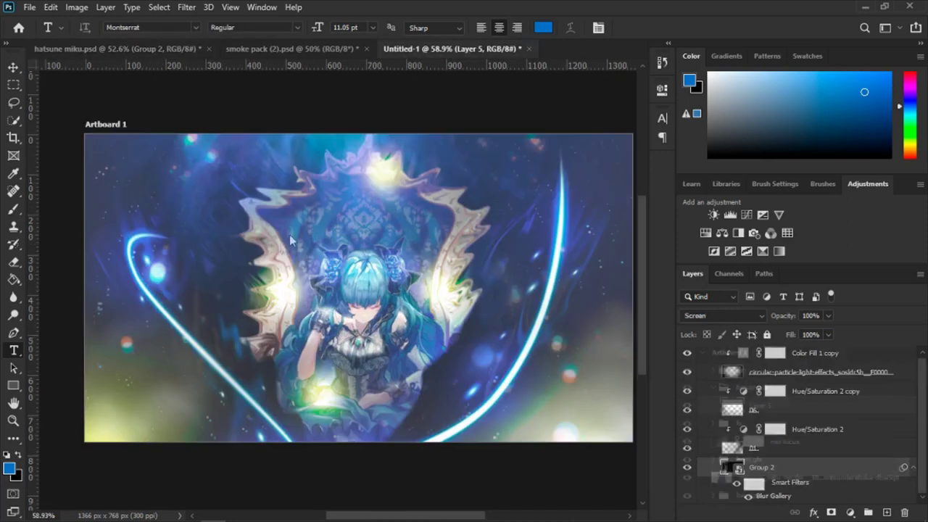
click(261, 326)
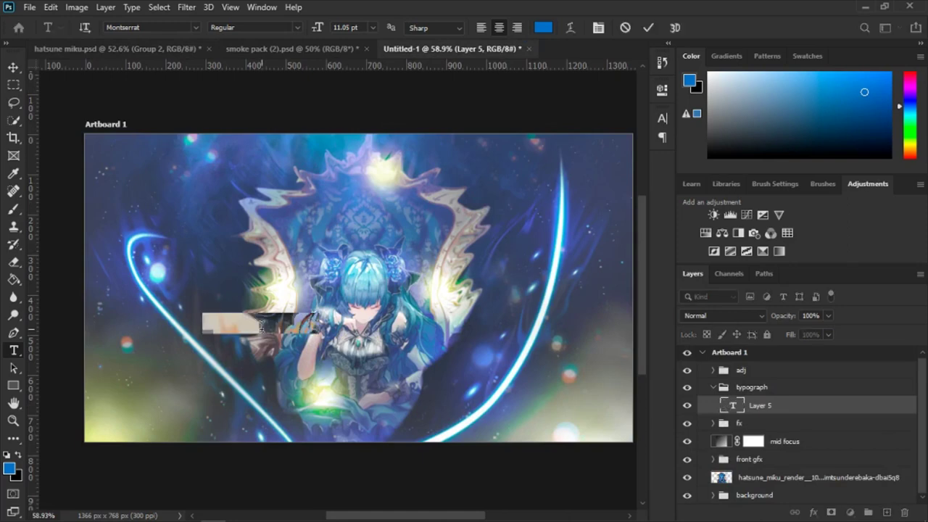
text(Cy)
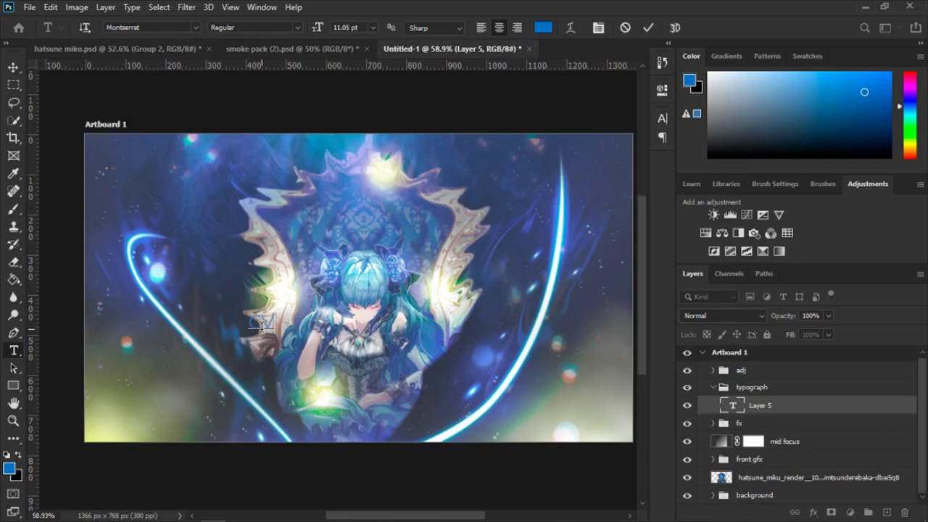
text(01)
Step: Make the CV-01 text white and commit it
click(543, 28)
drag(552, 149, 522, 81)
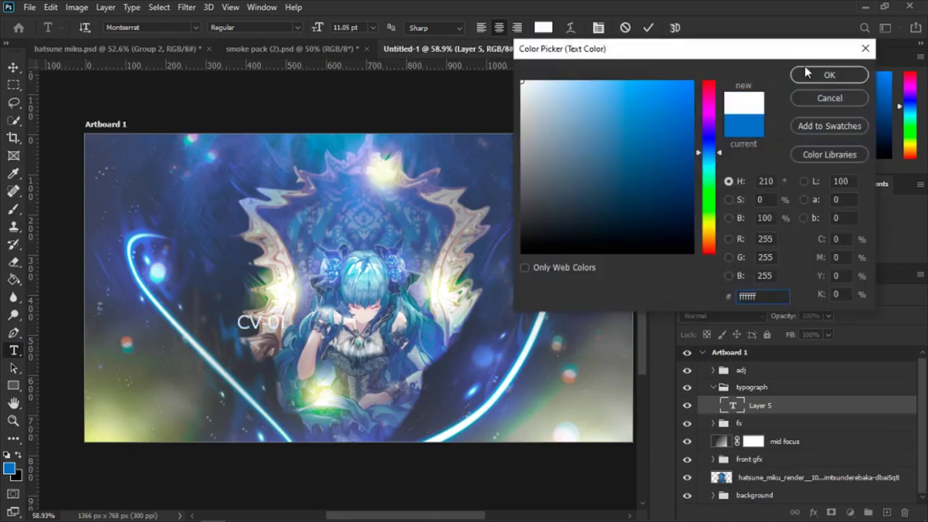
click(829, 74)
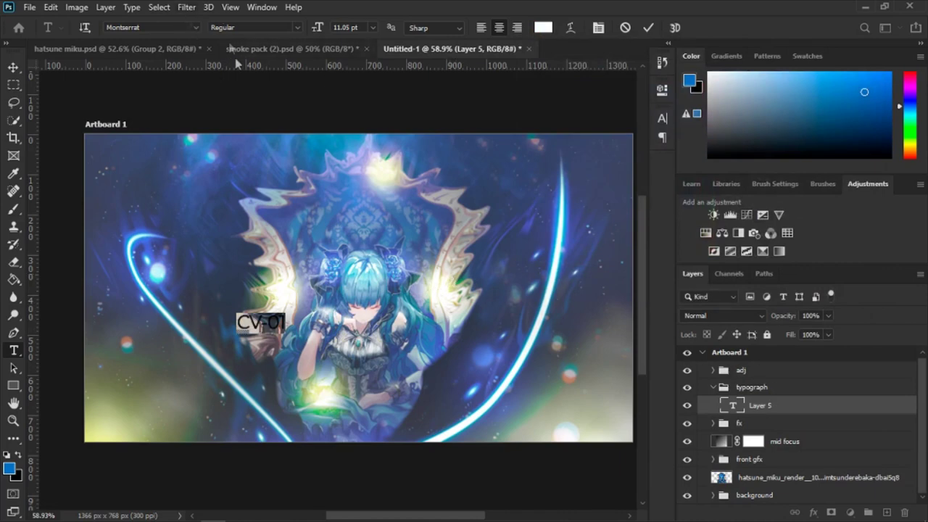
click(768, 403)
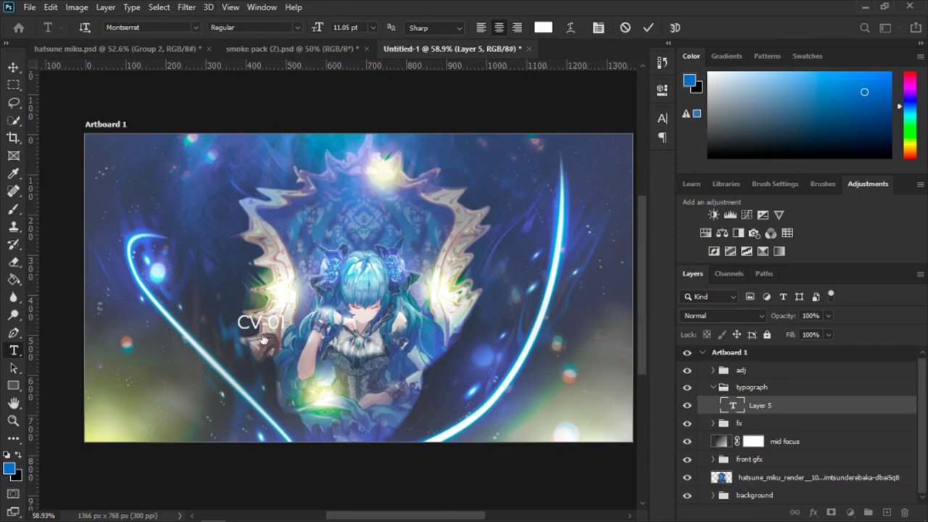
Step: Move the CV-01 text slightly down and right with Free Transform
key(ctrl+t)
scroll(267, 328, up, 2)
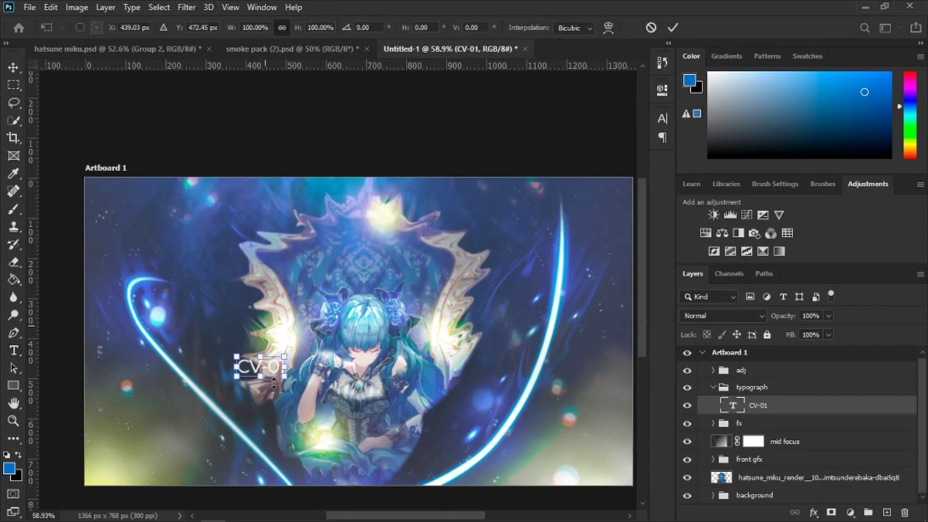
drag(271, 371, 277, 396)
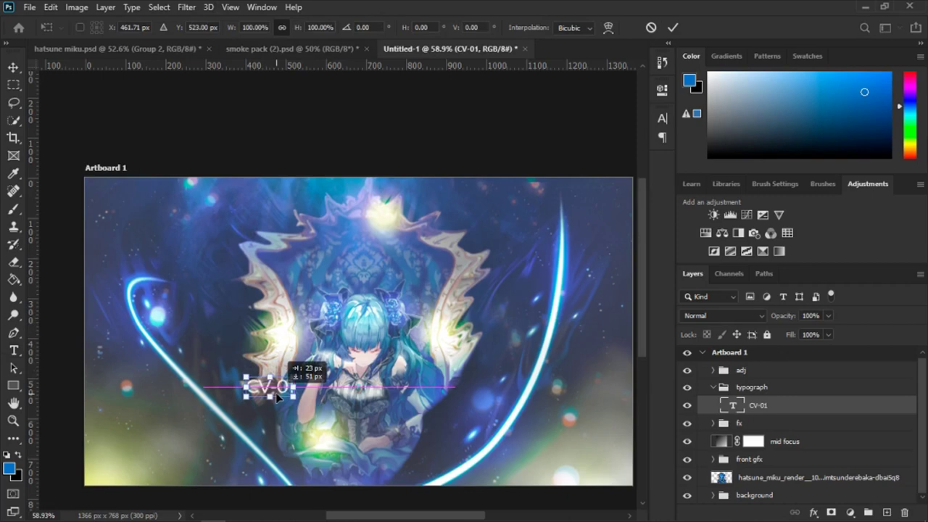
key(Return)
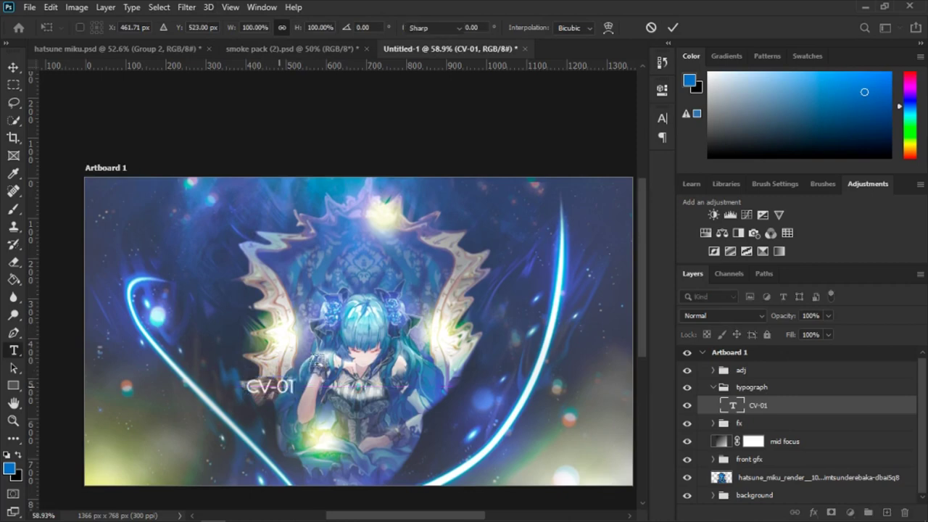
key(t)
scroll(326, 330, up, 2)
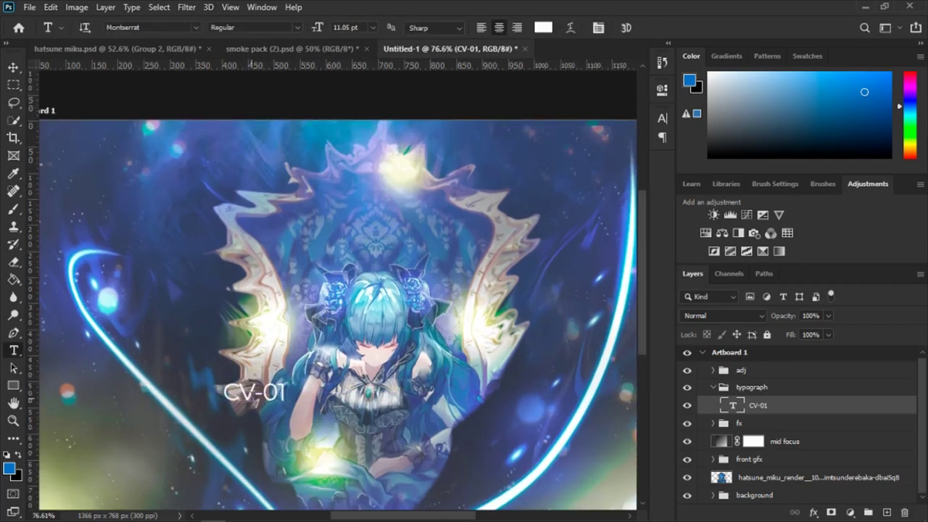
Step: Change the CV-01 title font to Felix Titling
key(Return)
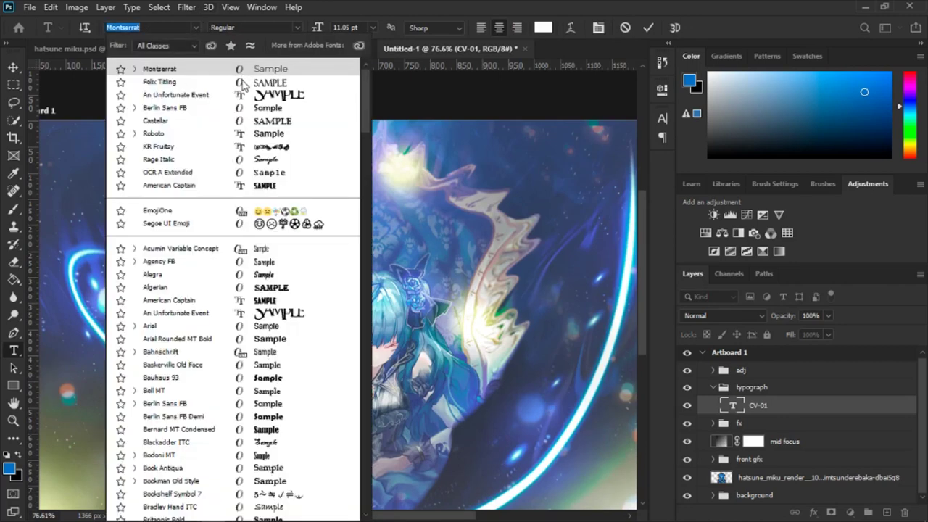
click(243, 83)
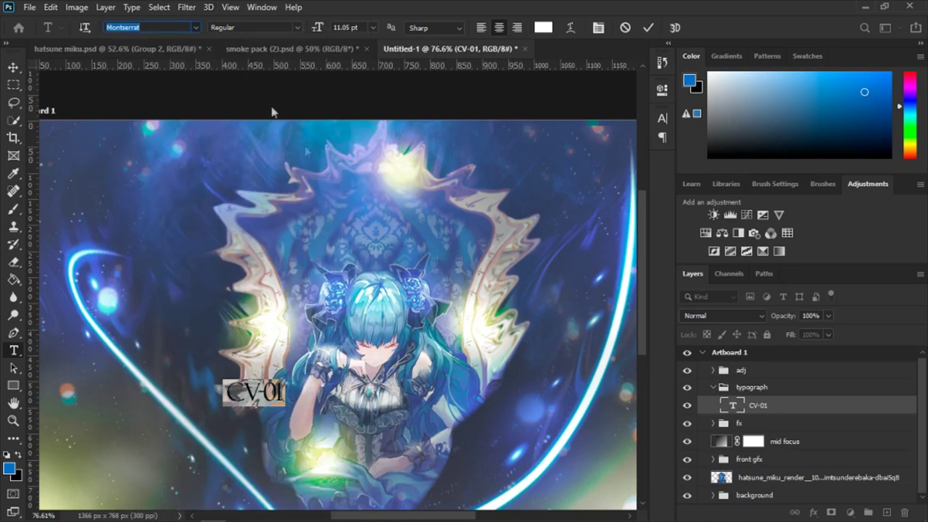
click(736, 410)
scroll(533, 251, down, 2)
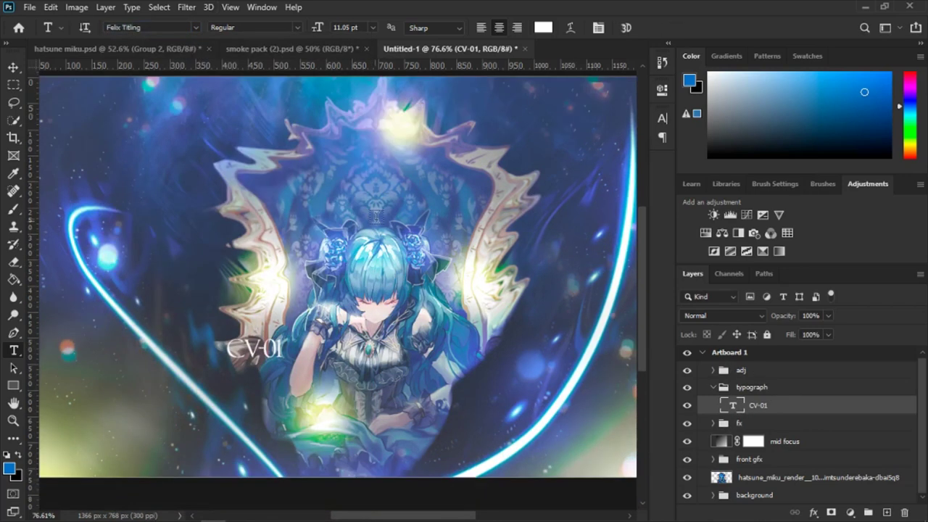
scroll(376, 215, right, 1)
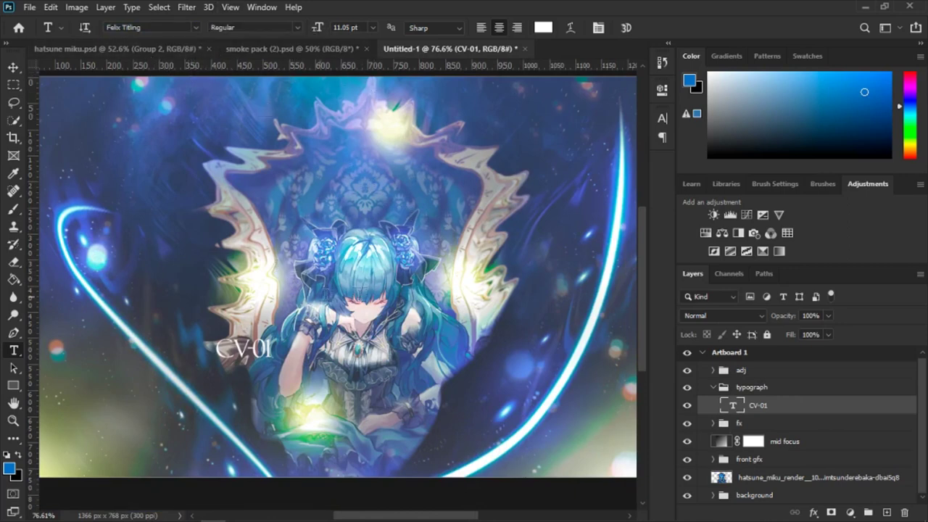
Step: Nudge the CV-01 title slightly lower and a little further left
key(ctrl+t)
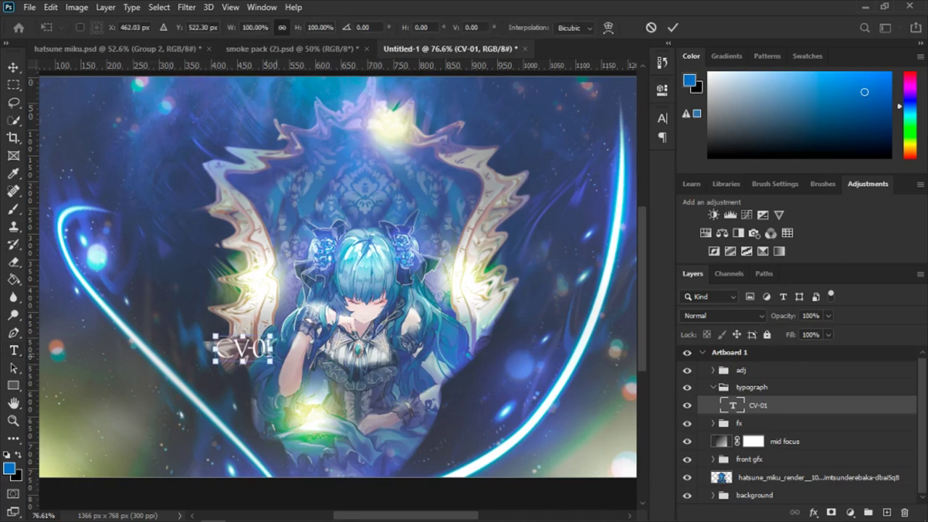
drag(254, 351, 248, 363)
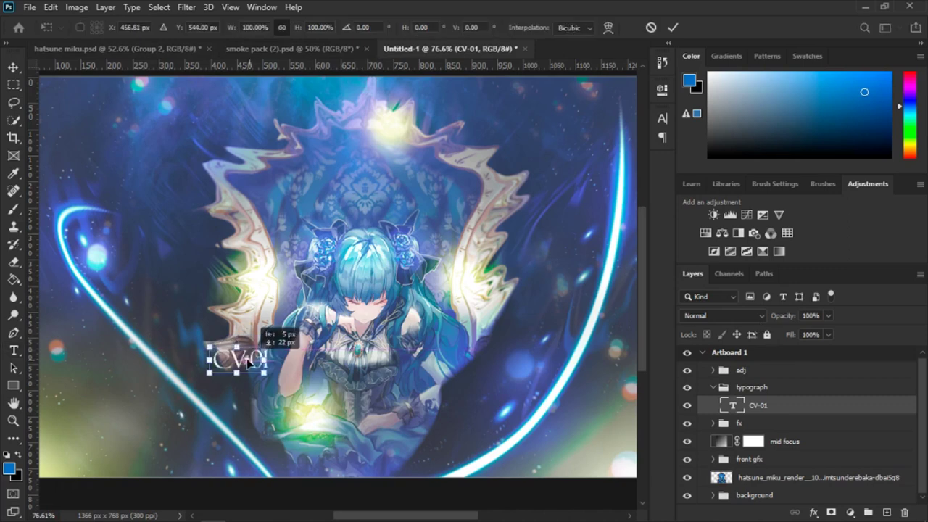
drag(248, 362, 240, 362)
key(Return)
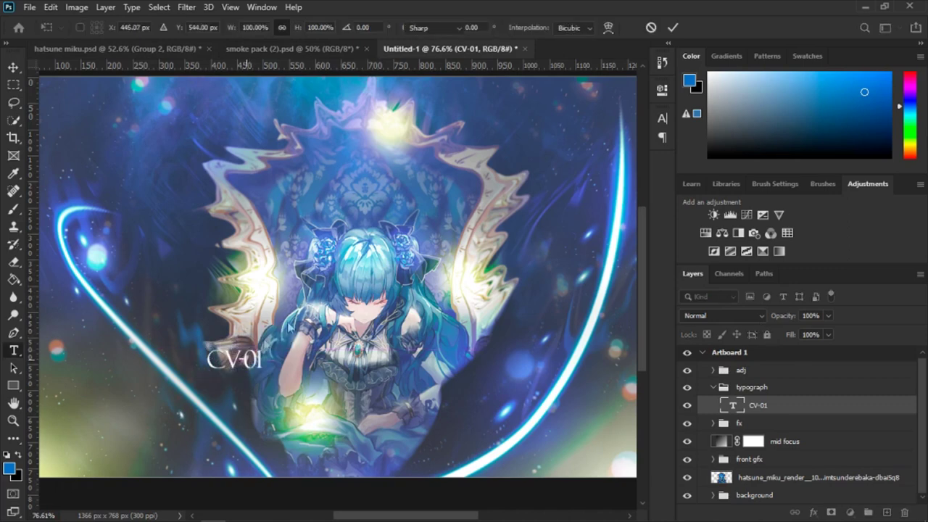
key(Return)
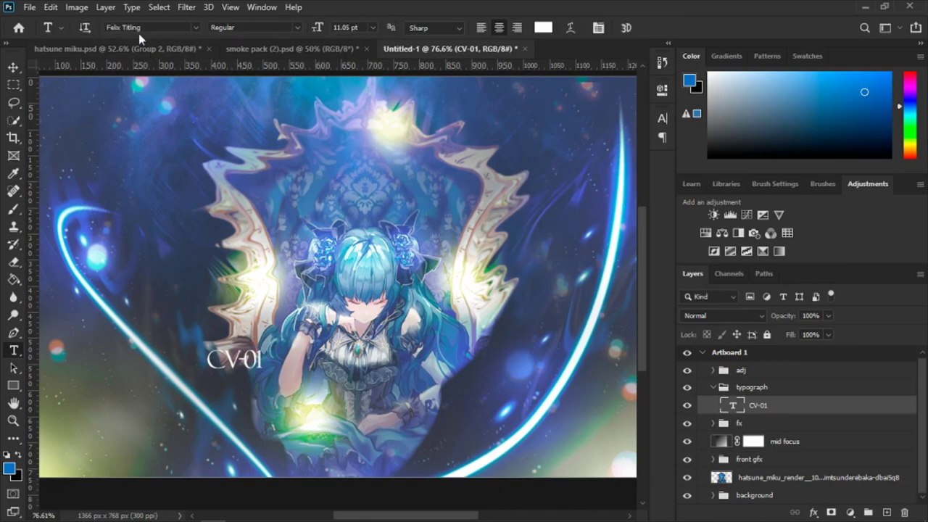
Step: Compare the Untitled-1 poster against the hatsune miku.psd reference
click(137, 48)
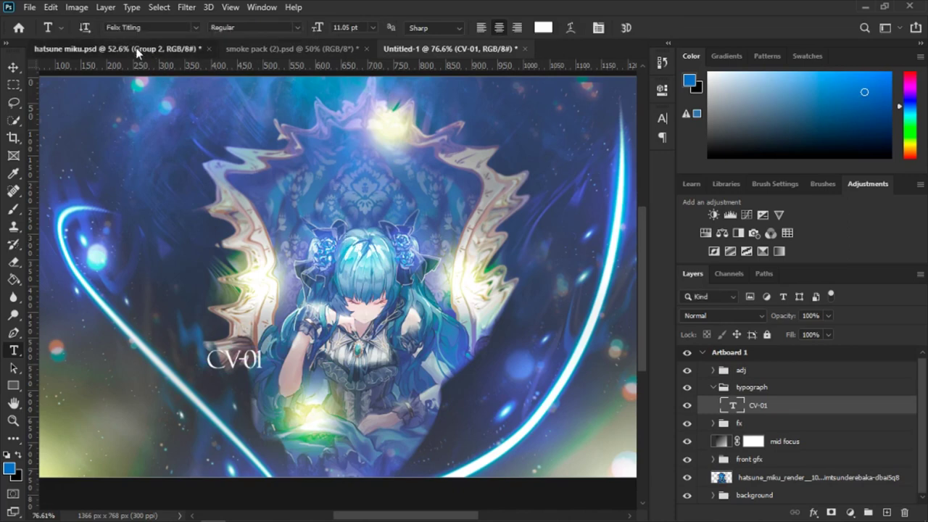
scroll(732, 434, down, 2)
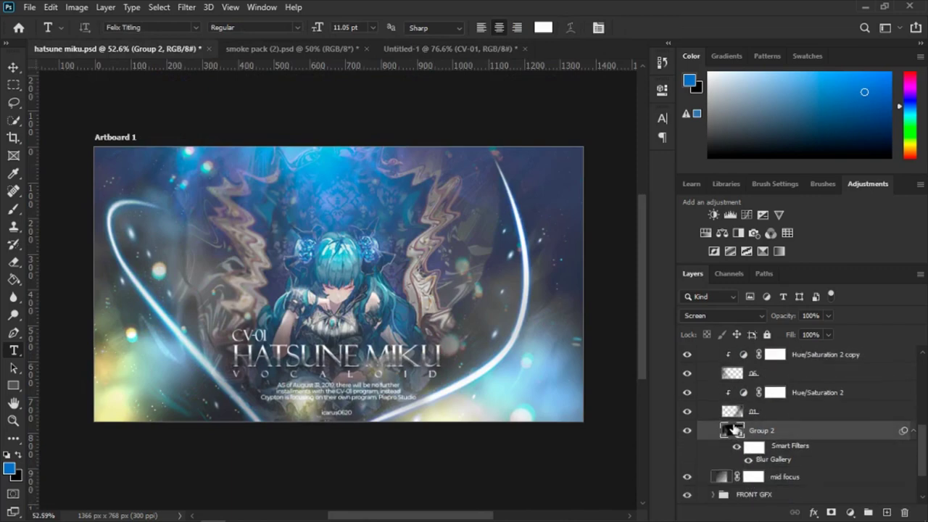
click(415, 49)
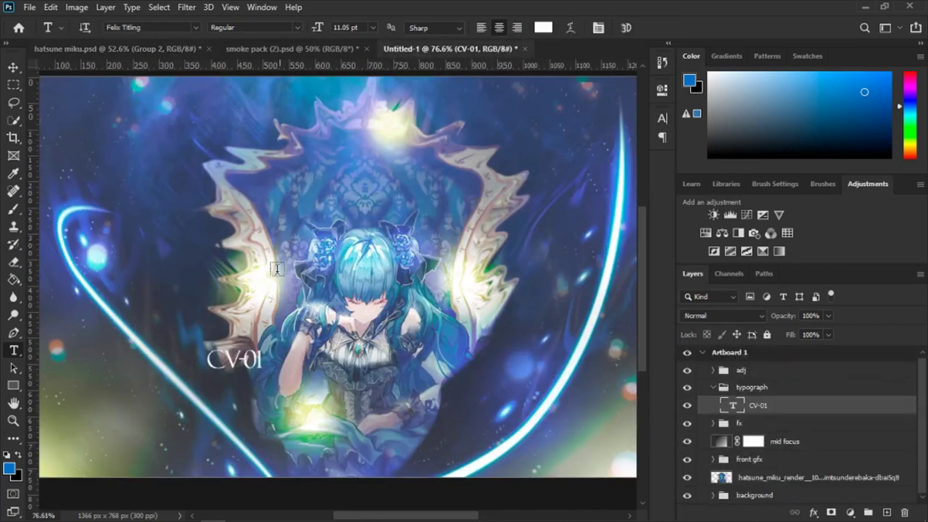
click(134, 47)
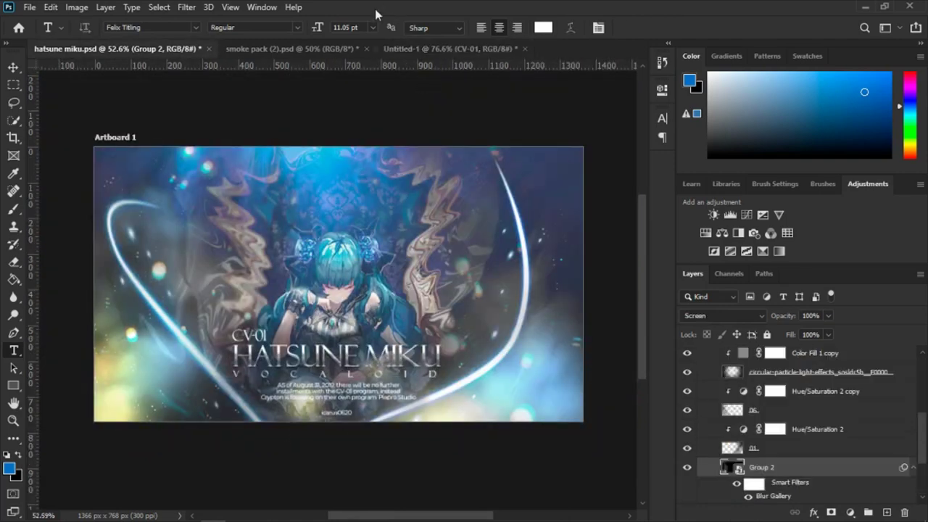
key(v)
click(415, 49)
Step: Bring File Explorer forward and select 110 layers style.psd in the style folder
key(alt+Tab)
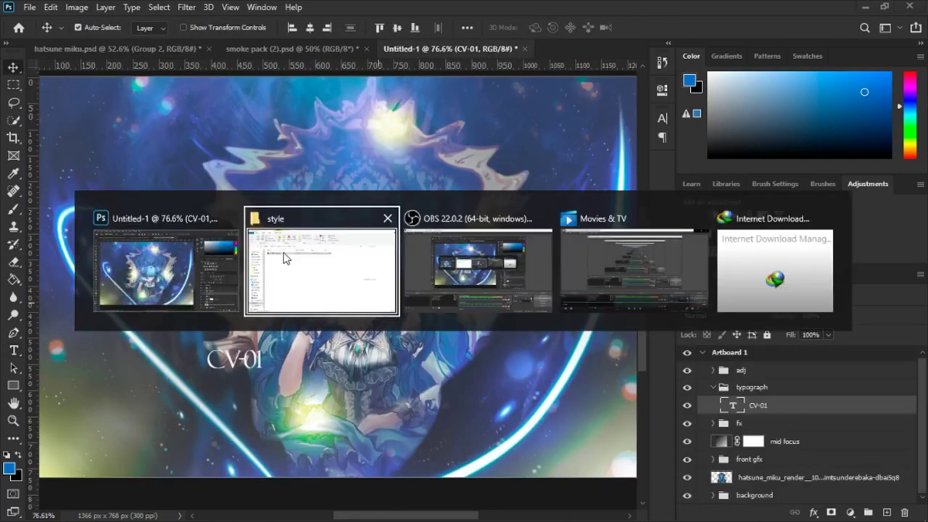
click(140, 151)
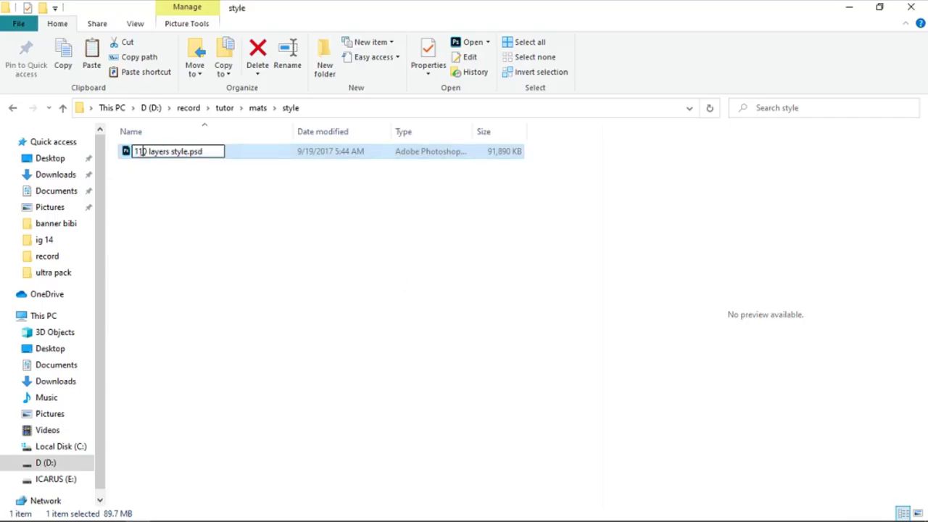
key(Return)
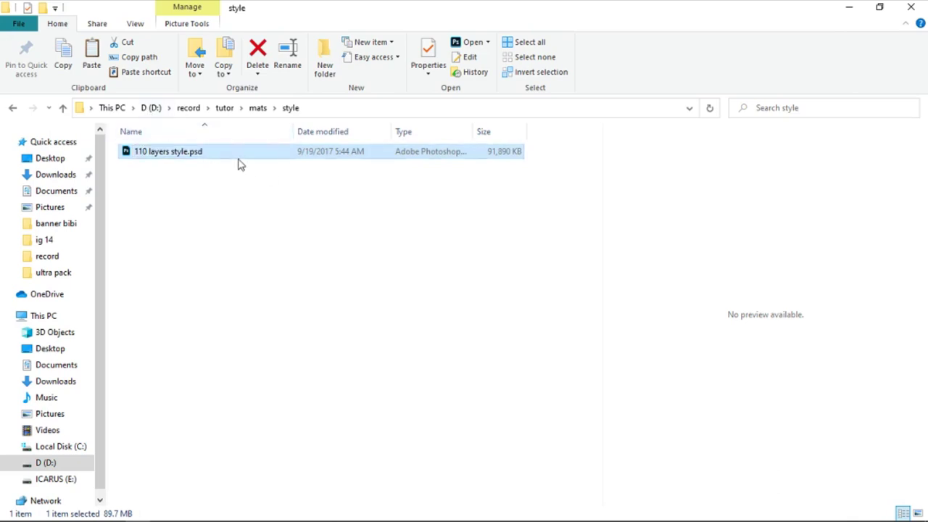
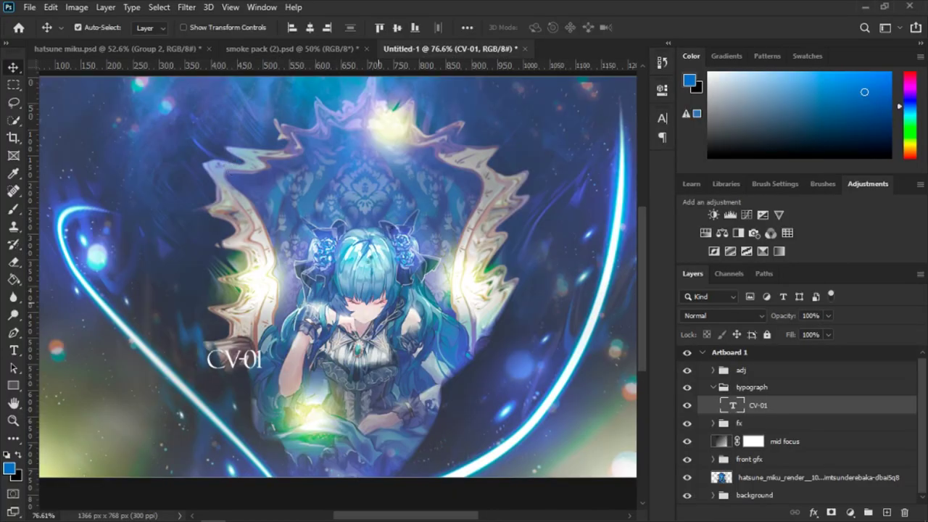
Step: Open 110 layers style.psd, expand its layer styles group and turn on the Metals samples
click(520, 266)
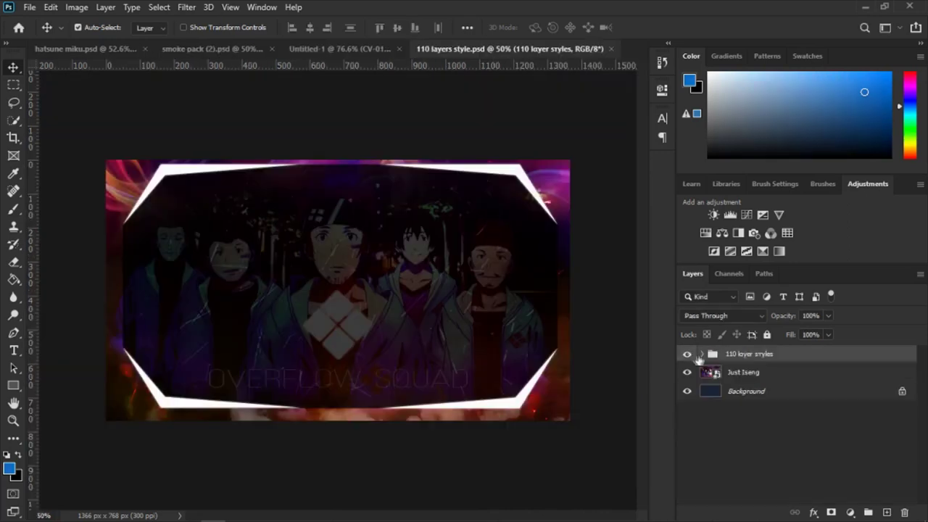
click(702, 355)
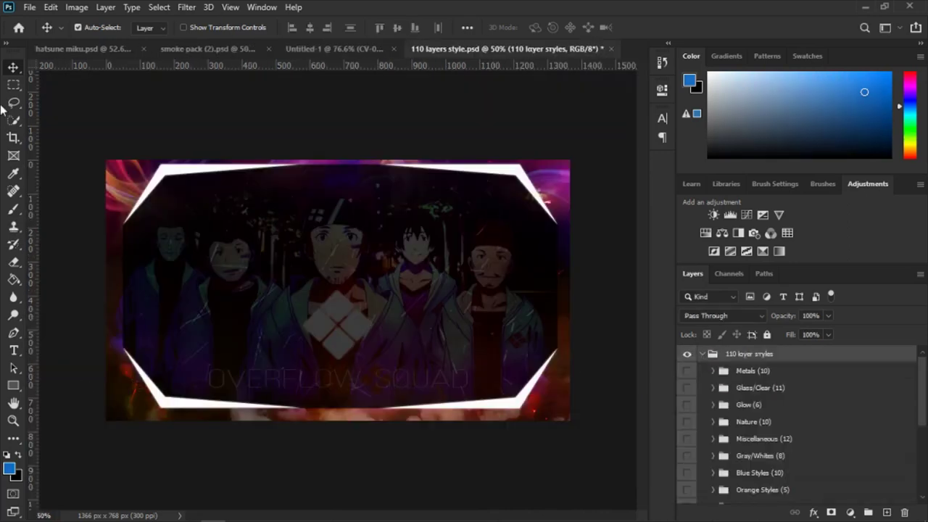
scroll(704, 369, down, 1)
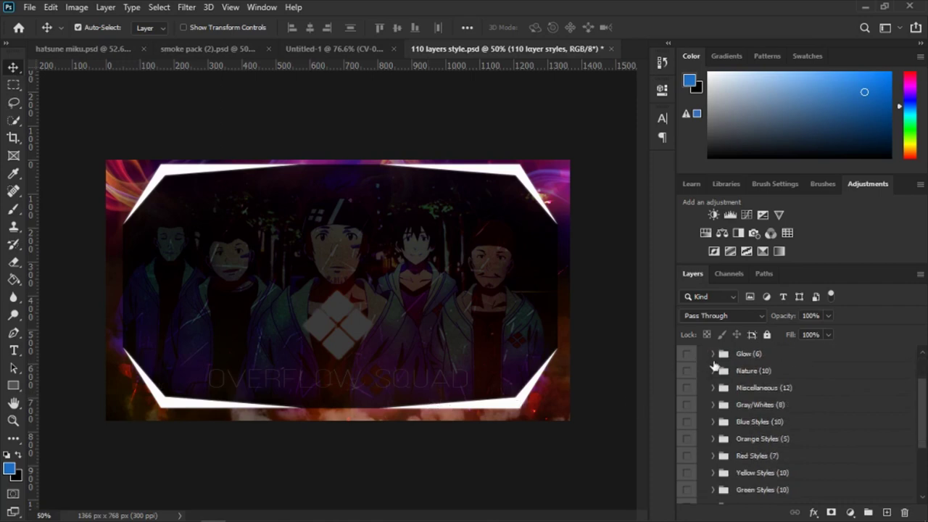
scroll(703, 369, up, 1)
click(687, 373)
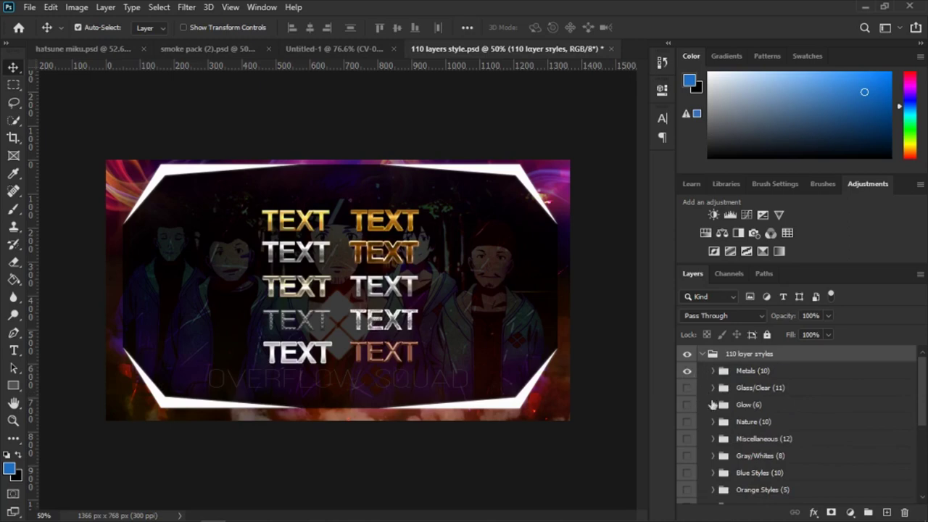
Step: Expand the Metals group, select the Silver style layer, then return to hatsune miku.psd
click(713, 370)
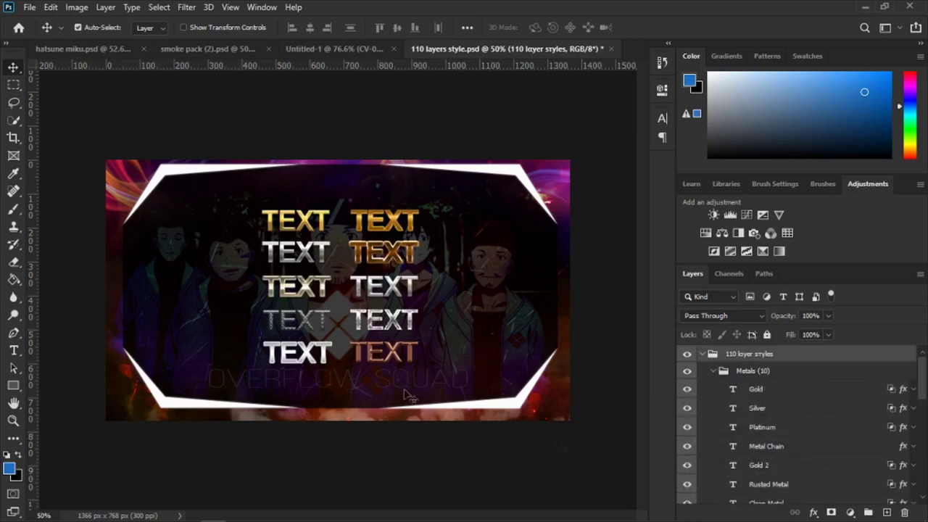
click(292, 259)
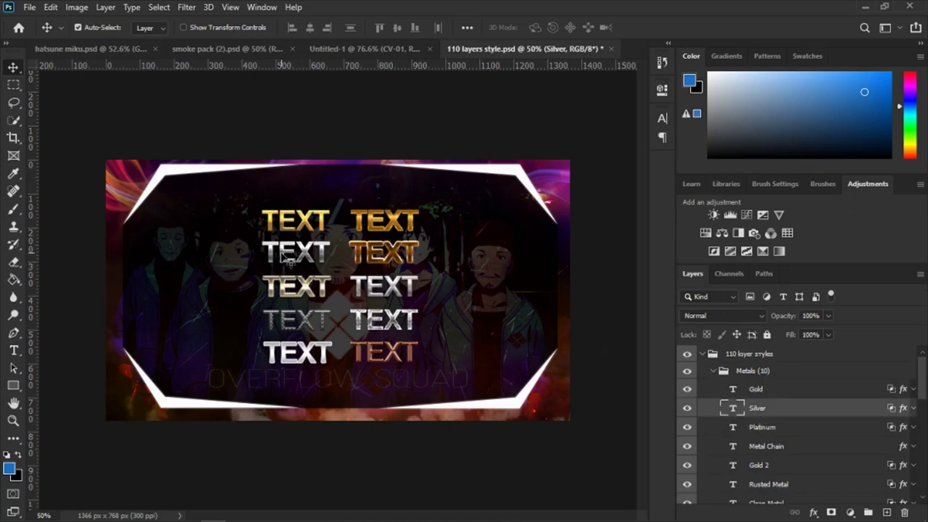
click(317, 231)
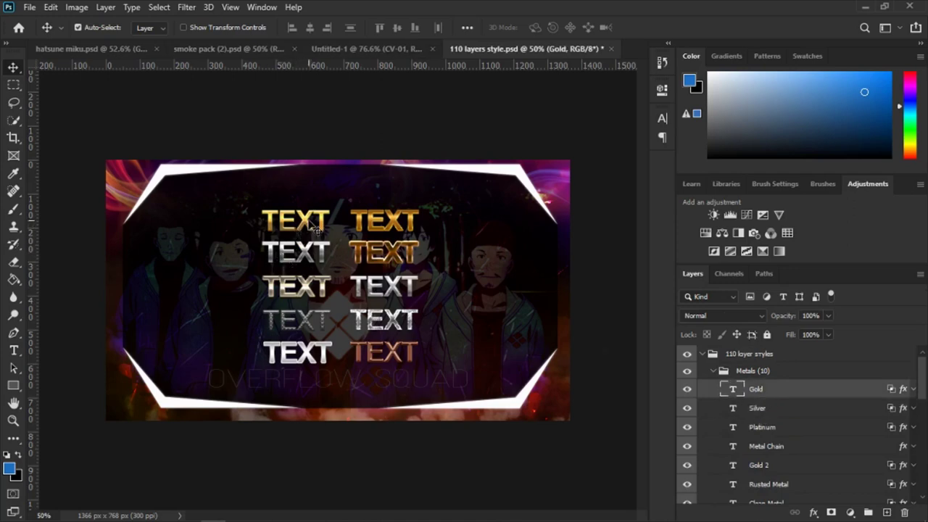
click(787, 414)
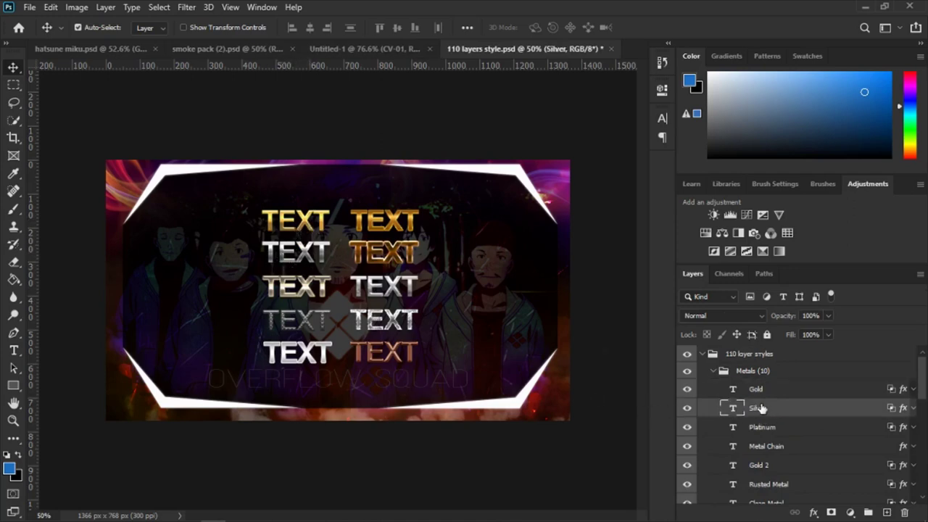
click(89, 49)
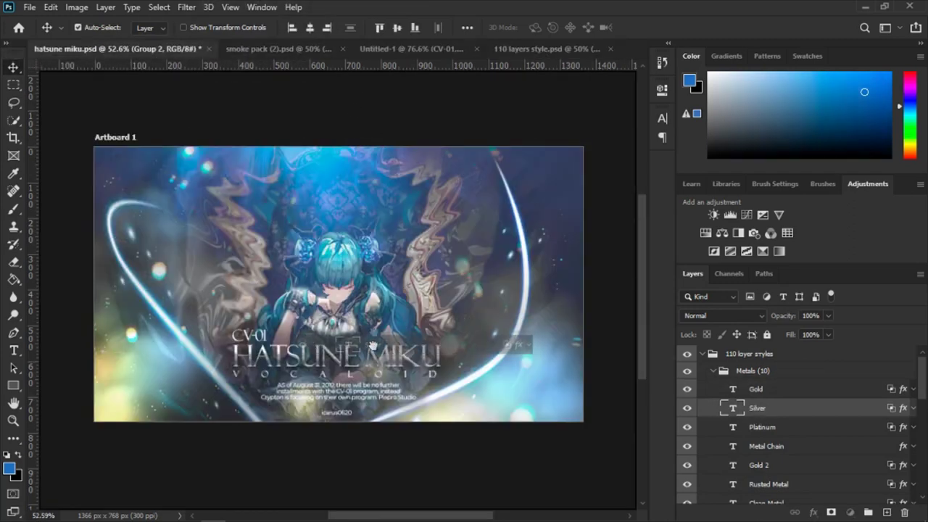
Step: Copy the Silver text layer into the Untitled-1 banner and select its TEXT wording
click(384, 48)
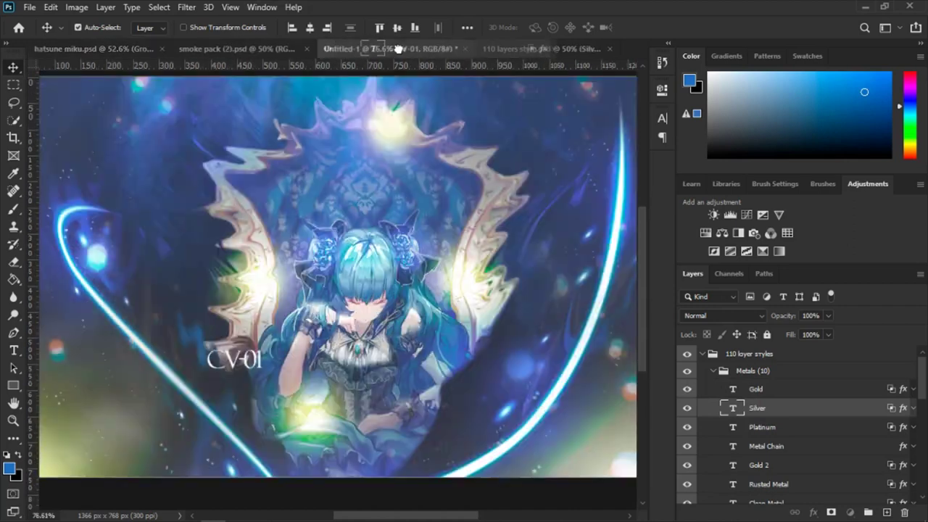
drag(341, 344, 342, 341)
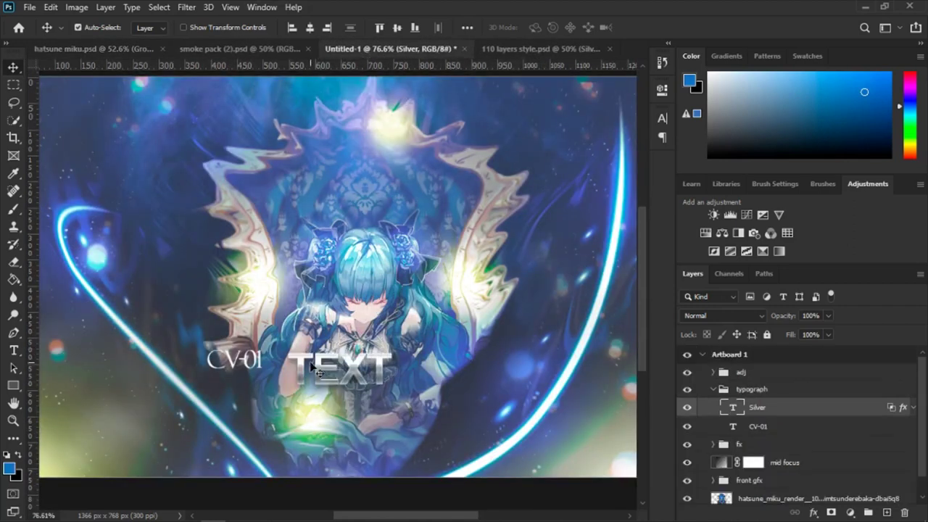
key(t)
drag(290, 367, 428, 357)
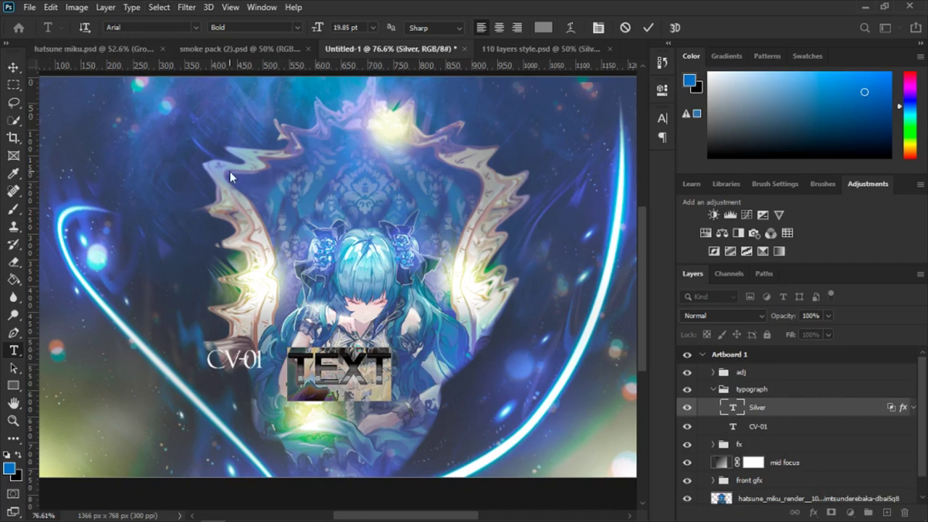
Step: Retype the silver text as HATSUNE MIKU in the Felix Titling font
click(196, 27)
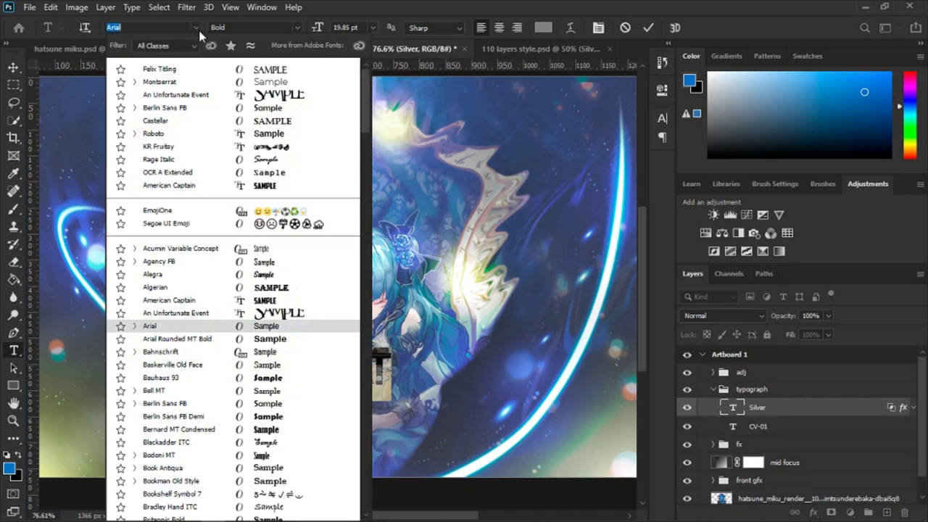
click(229, 70)
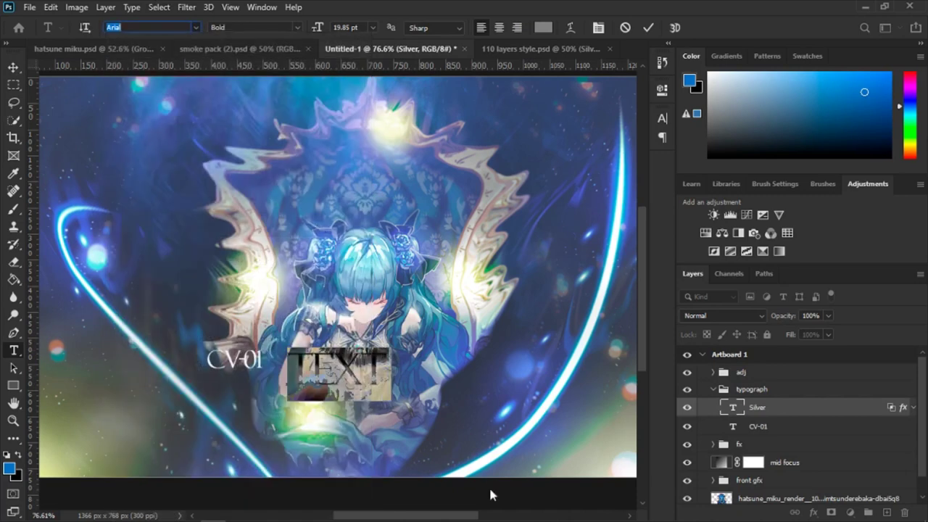
double_click(331, 353)
text(HAT)
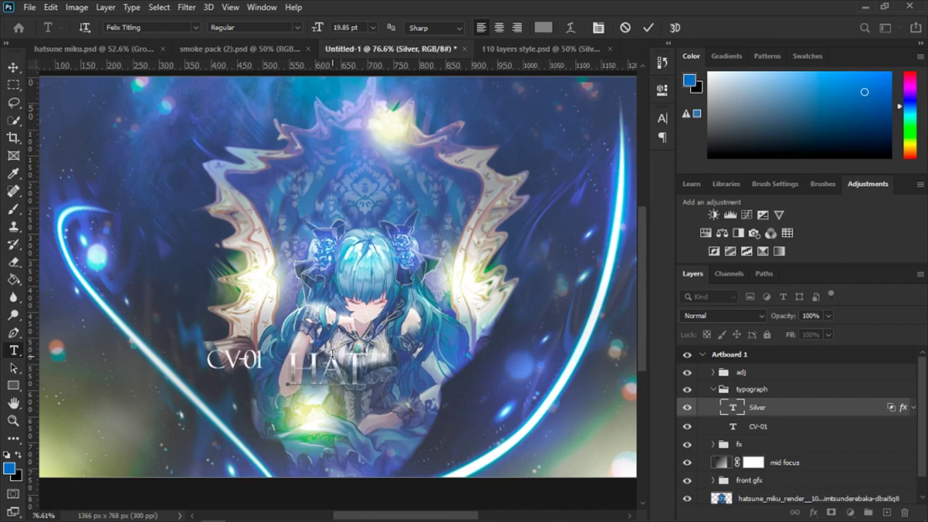
text(SUNE)
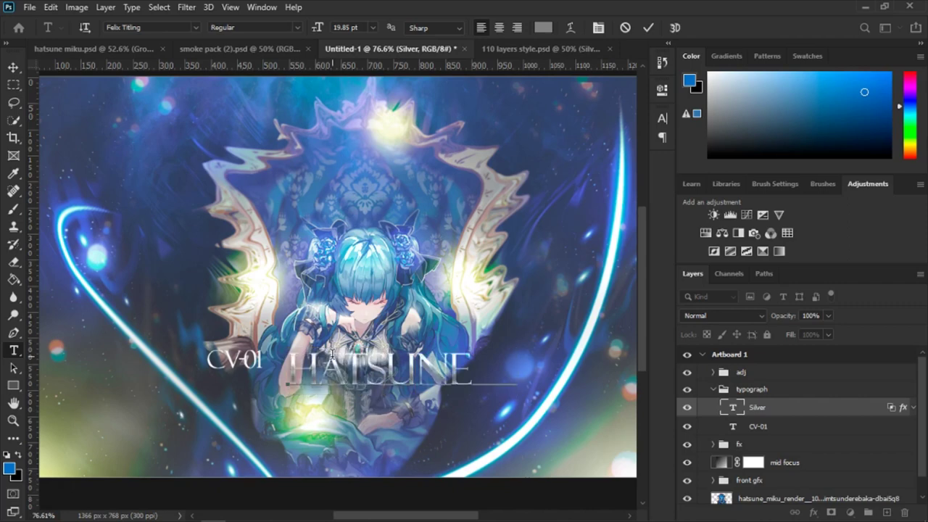
text( MIKU)
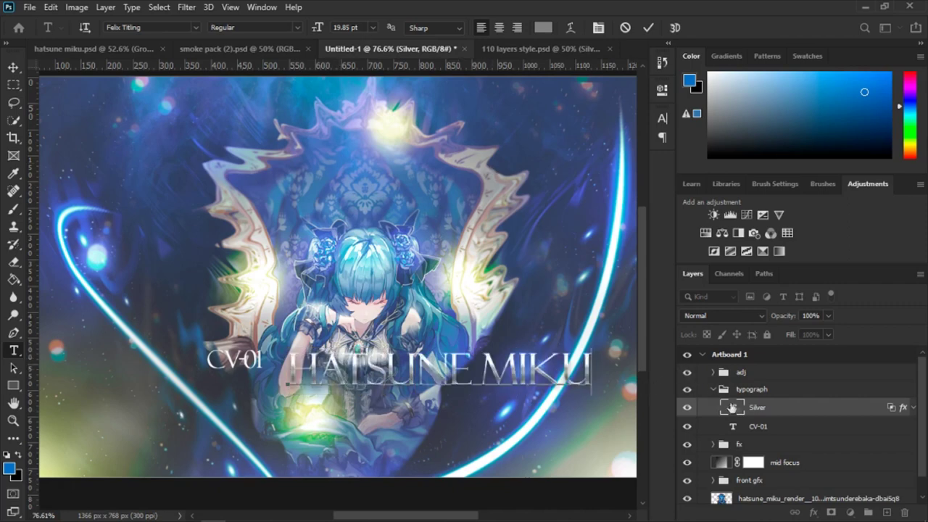
key(ctrl+Return)
Step: Move the HATSUNE MIKU title left and down to sit beneath CV-01
key(ctrl+t)
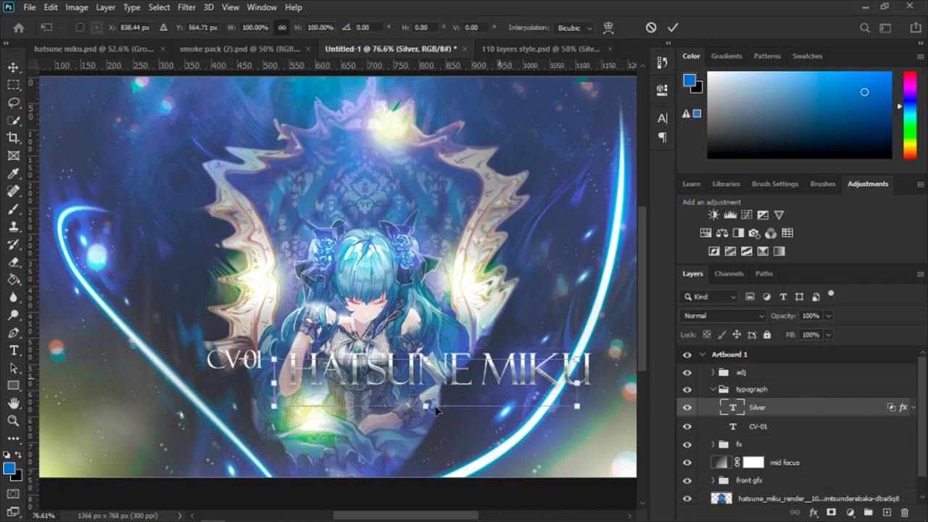
drag(508, 379, 428, 398)
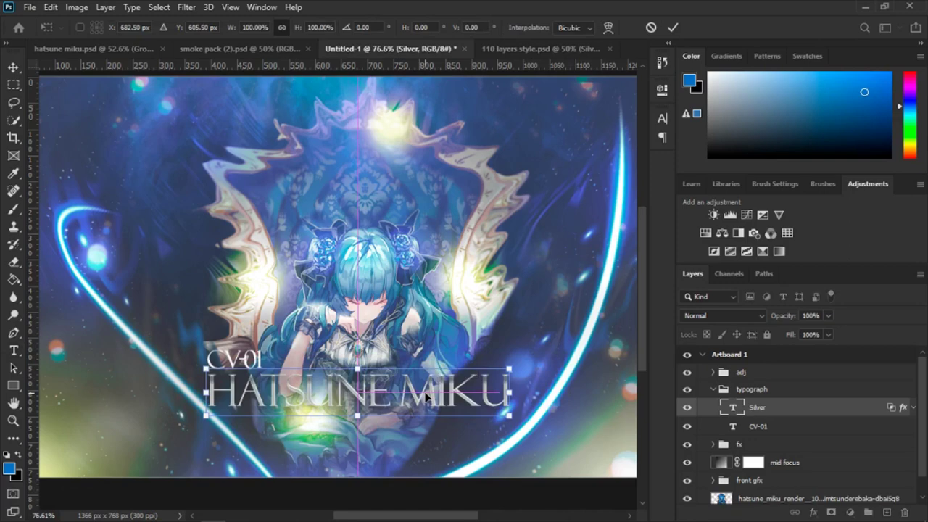
key(Return)
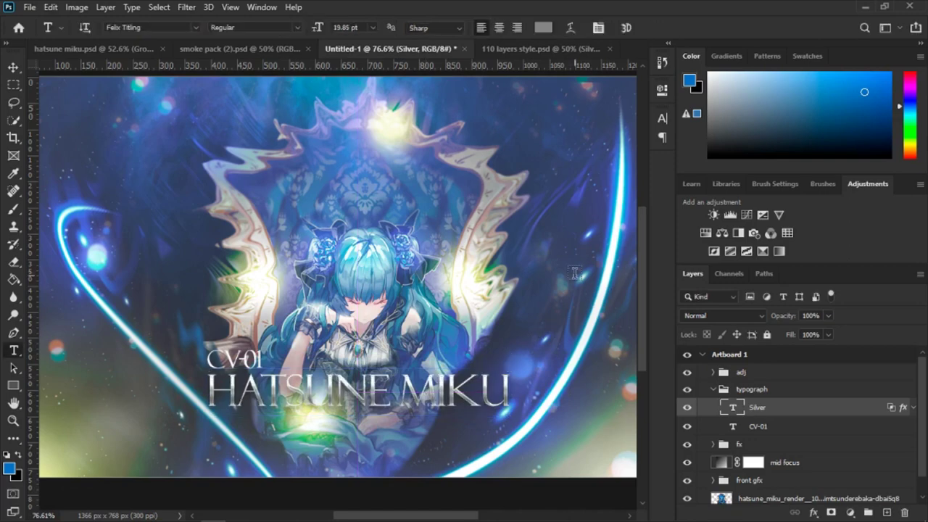
scroll(574, 272, down, 2)
scroll(522, 277, down, 2)
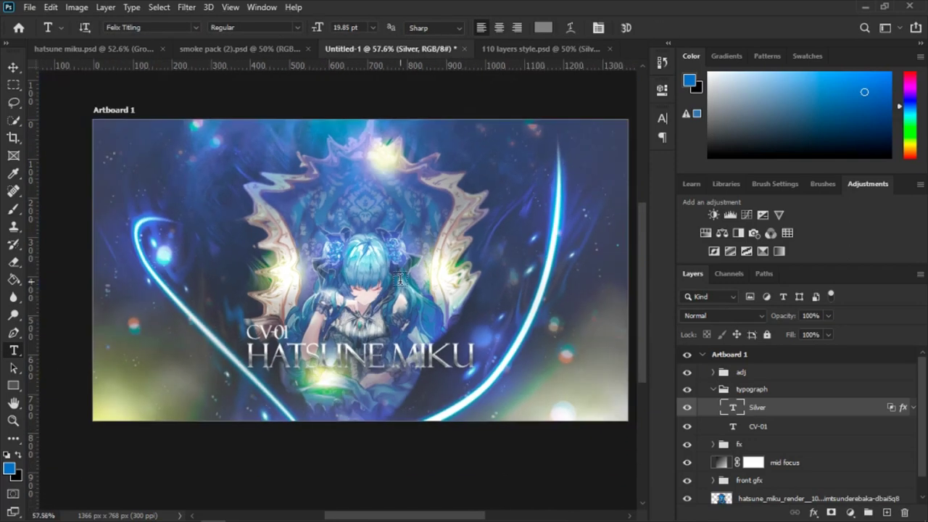
scroll(400, 278, up, 3)
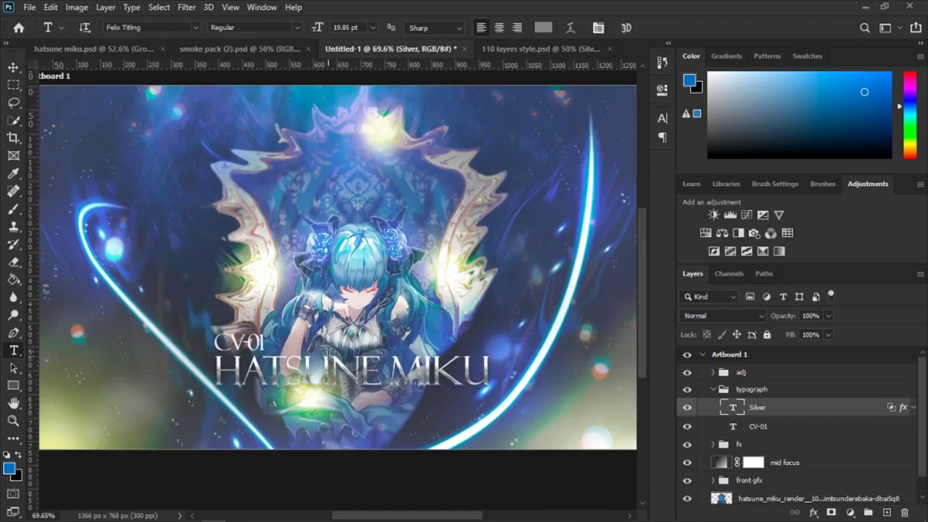
Step: Duplicate the CV-01 text layer and retype the copy as VOCALOID
click(757, 426)
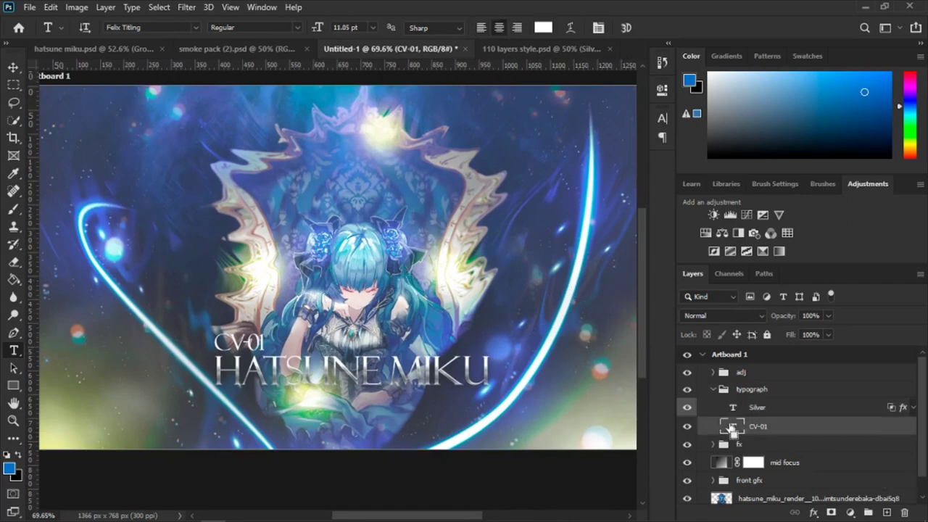
key(ctrl+j)
double_click(239, 341)
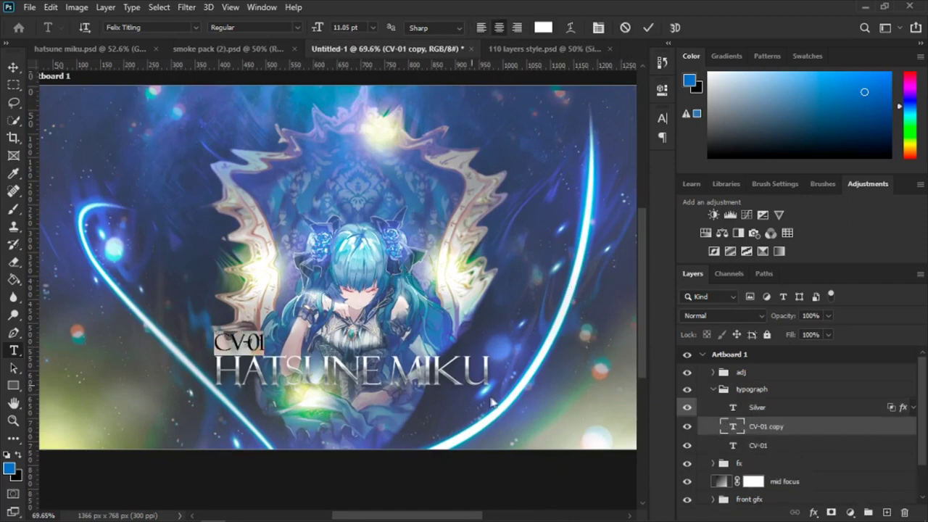
text(V)
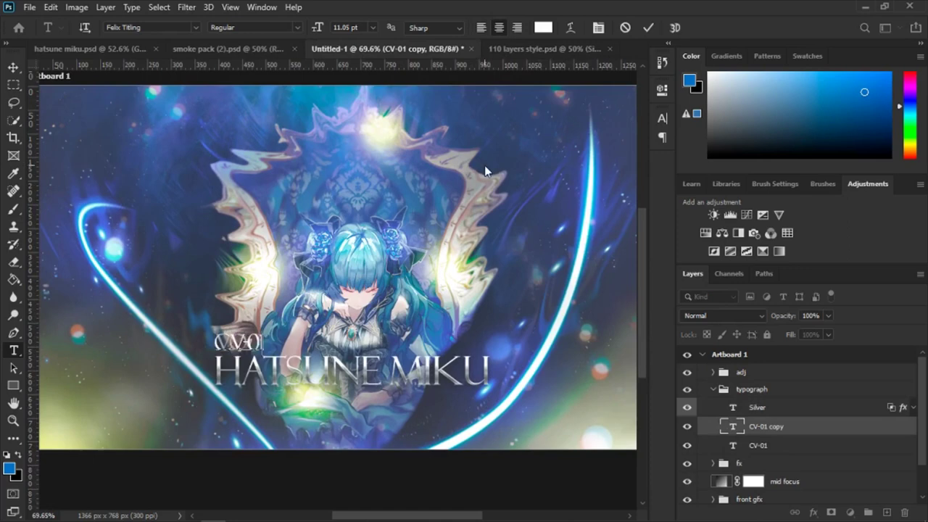
text(OCALOID)
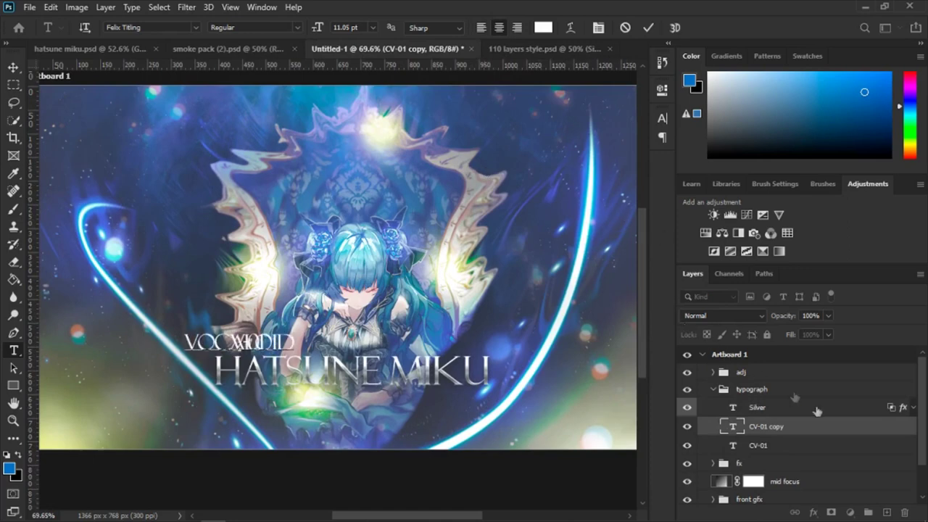
ctrl+click(330, 355)
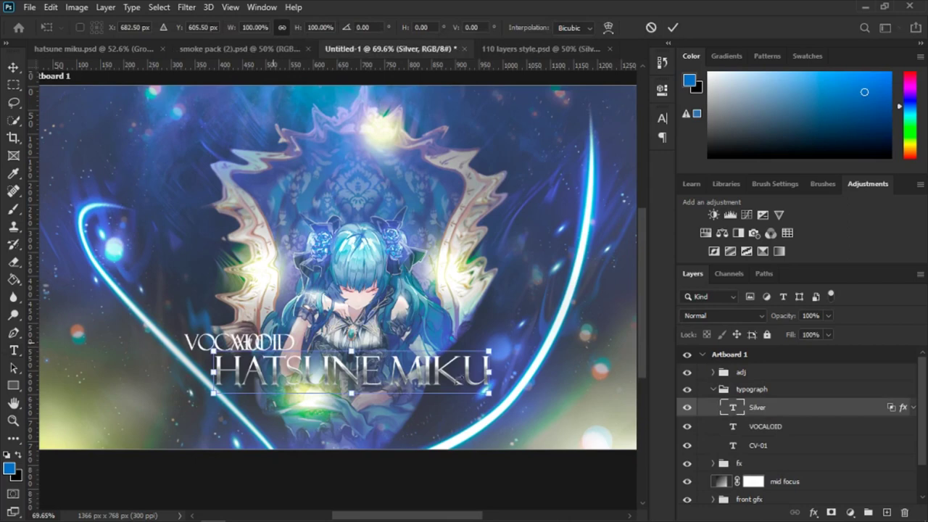
Step: Move the VOCALOID text centred below the HATSUNE MIKU title and select its text
key(t)
click(777, 445)
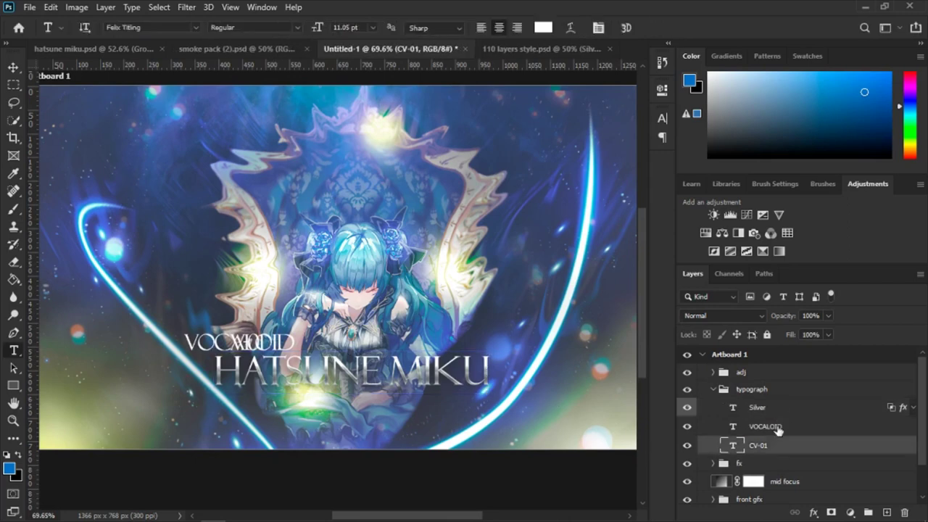
click(777, 431)
drag(335, 402, 368, 400)
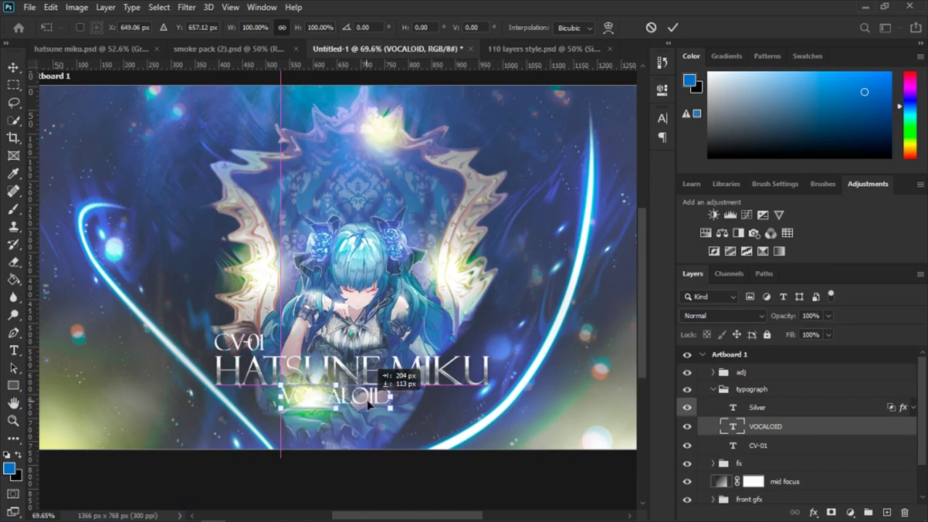
drag(367, 404, 369, 397)
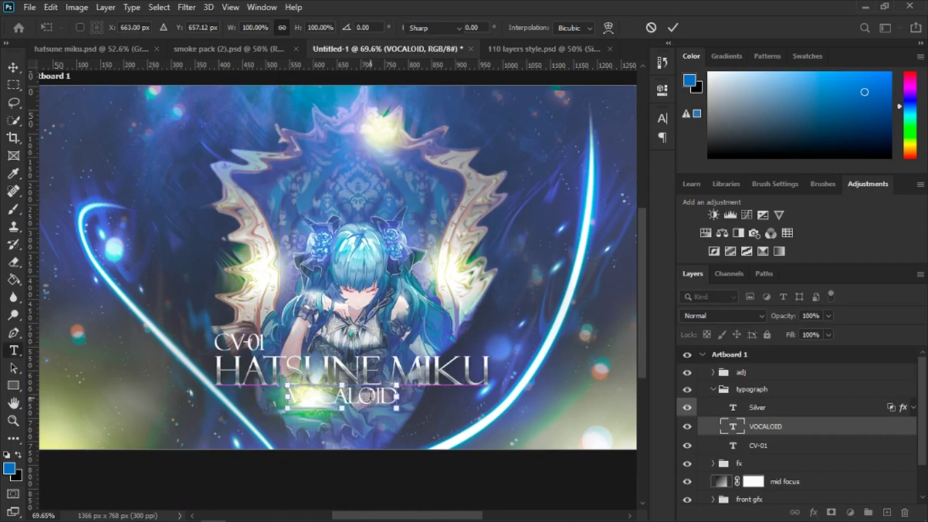
click(369, 397)
double_click(369, 398)
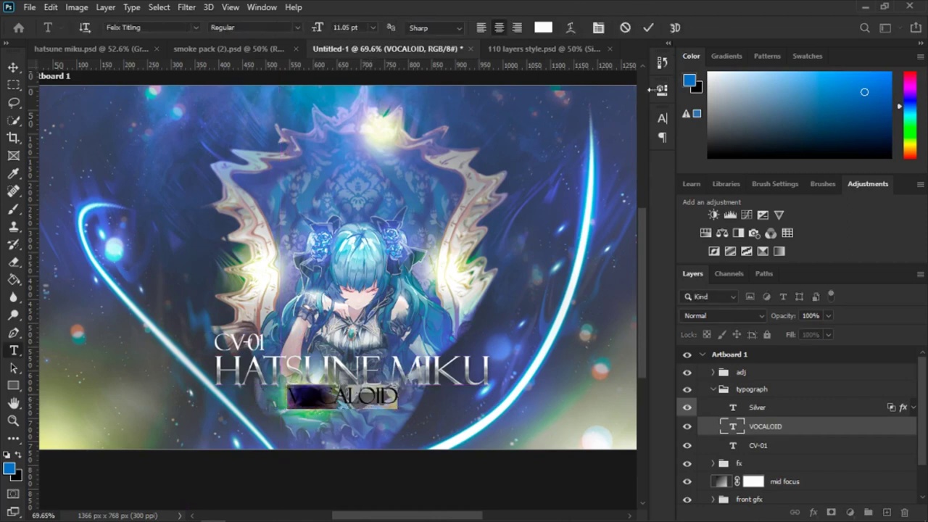
Step: Set VOCALOID to 8 pt with wide letter tracking of 1660
click(661, 90)
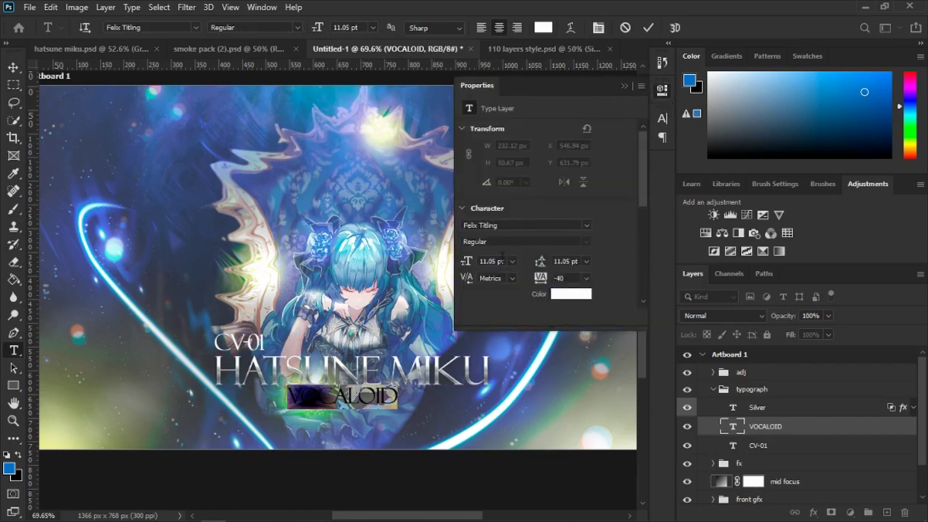
click(491, 261)
text(8)
key(Return)
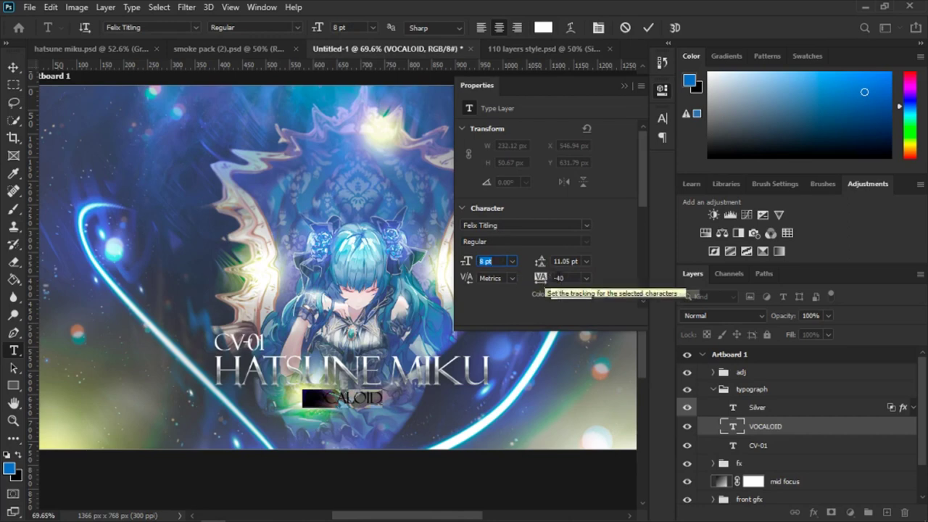
drag(547, 279, 564, 278)
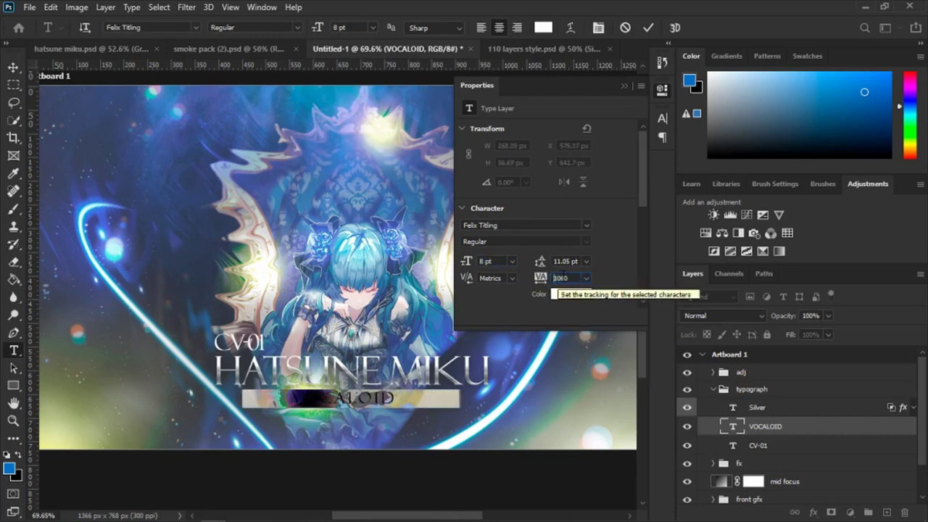
drag(563, 277, 574, 278)
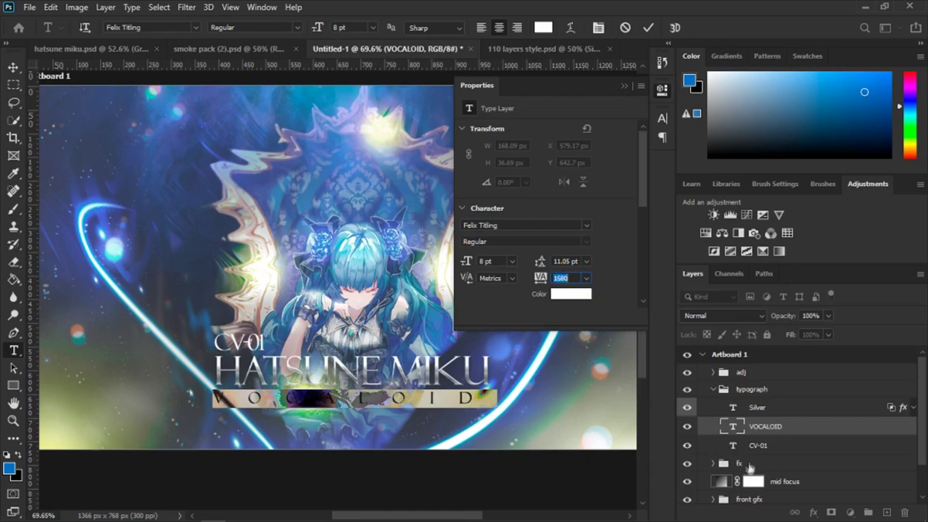
scroll(584, 283, up, 1)
scroll(584, 283, up, 1)
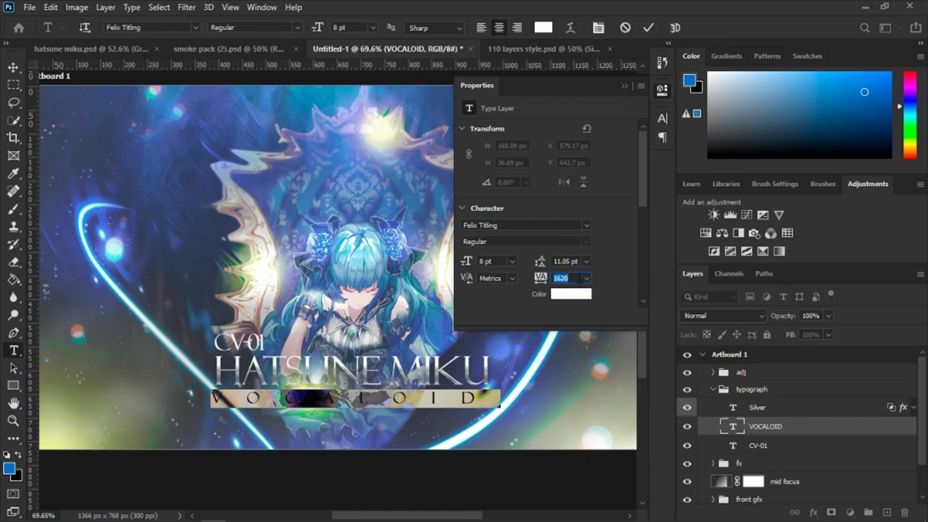
scroll(584, 282, up, 1)
scroll(584, 283, up, 1)
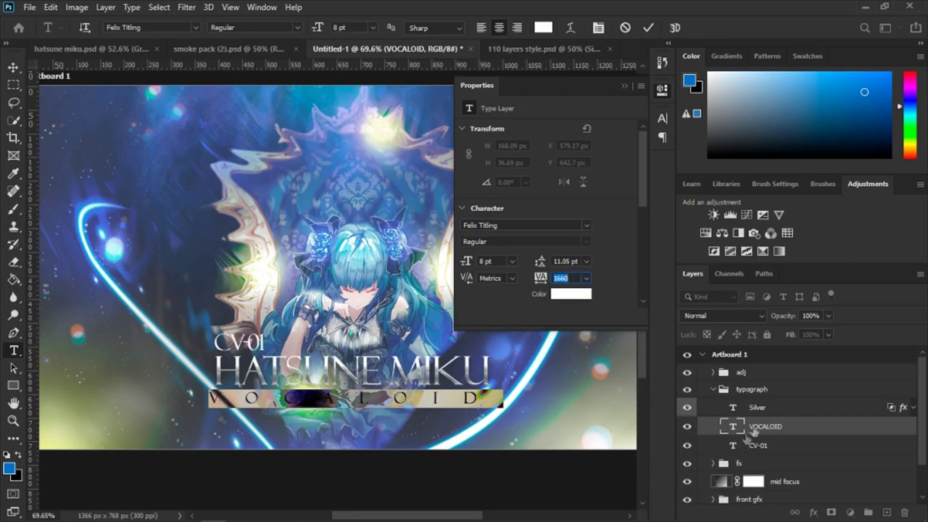
click(754, 428)
Step: Centre VOCALOID snugly under the title and collapse the typograph group
key(ctrl+t)
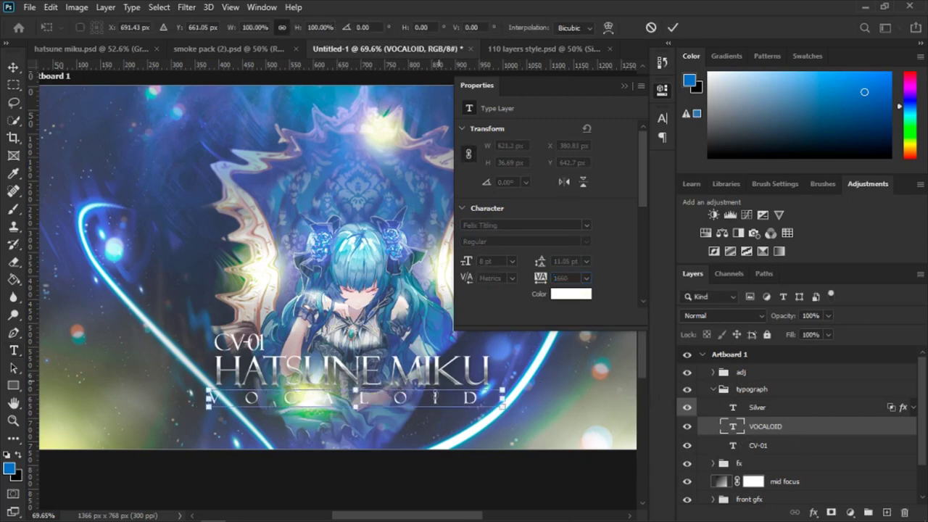
drag(442, 403, 451, 404)
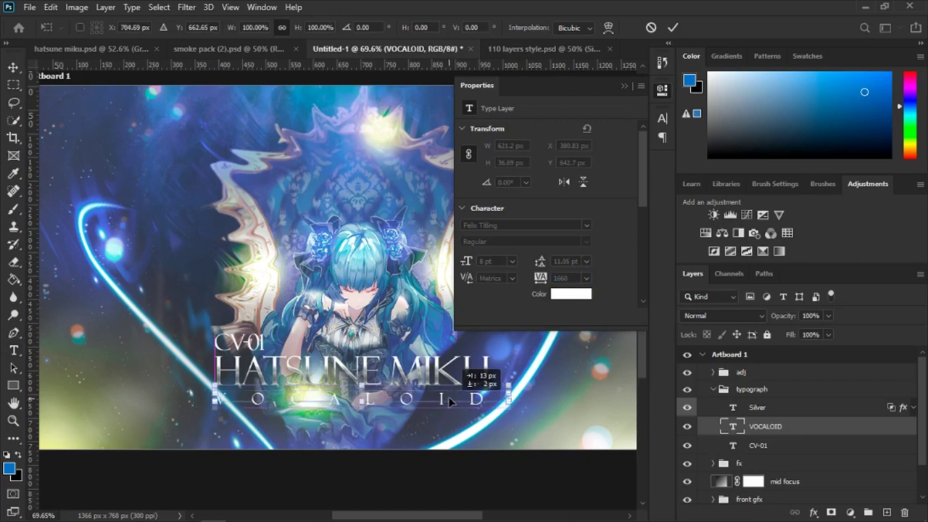
key(Up)
key(Up)
key(Up)
key(Up)
key(Up)
key(Up)
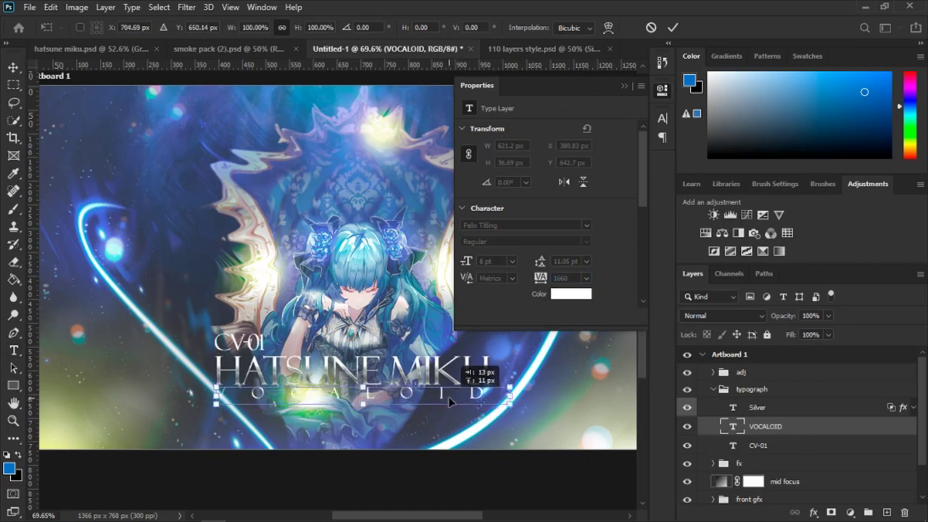
key(Down)
key(Down)
key(Down)
key(Down)
key(Down)
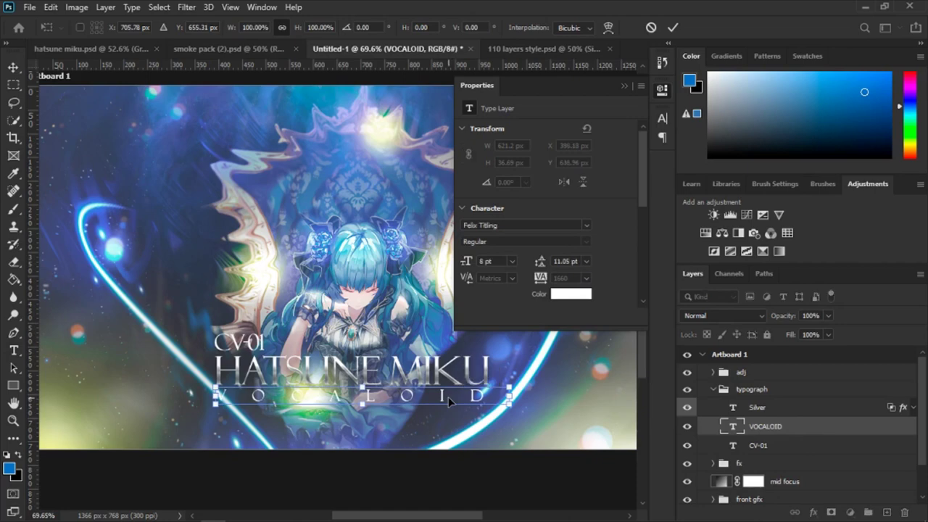
key(Return)
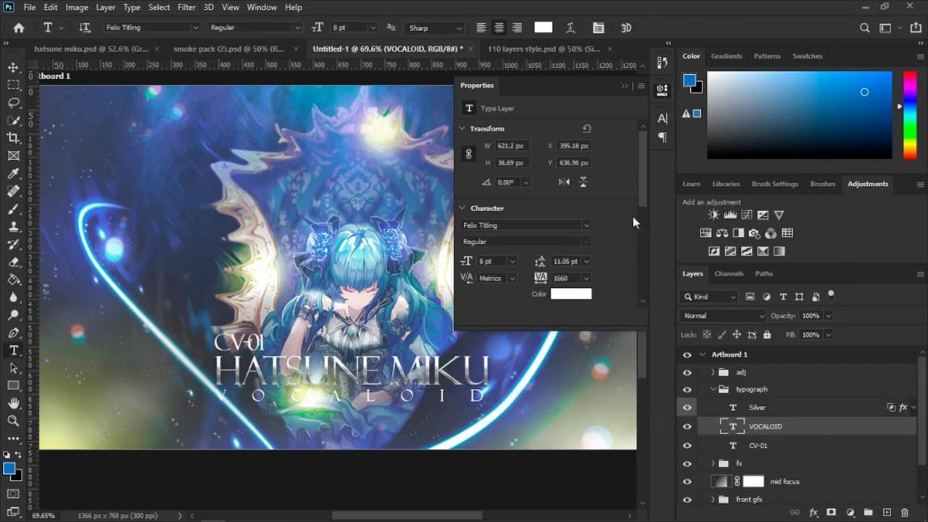
click(625, 87)
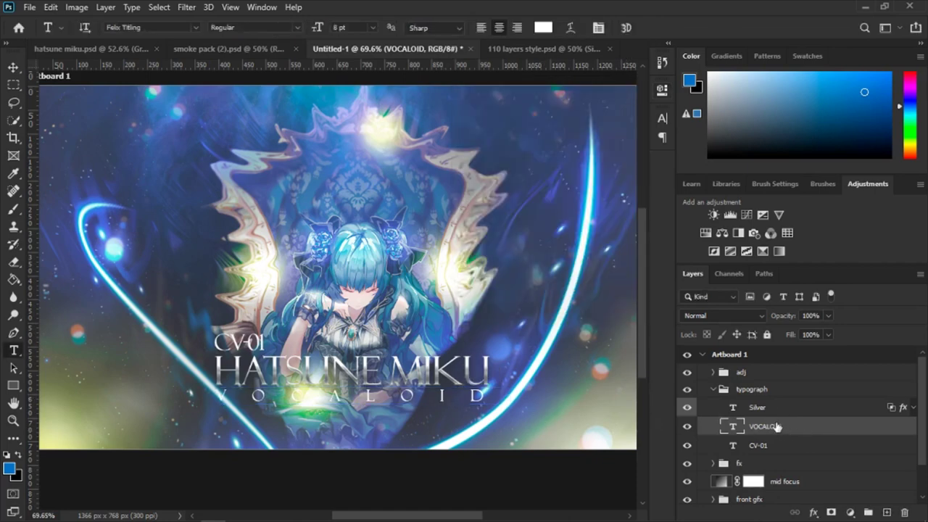
click(713, 391)
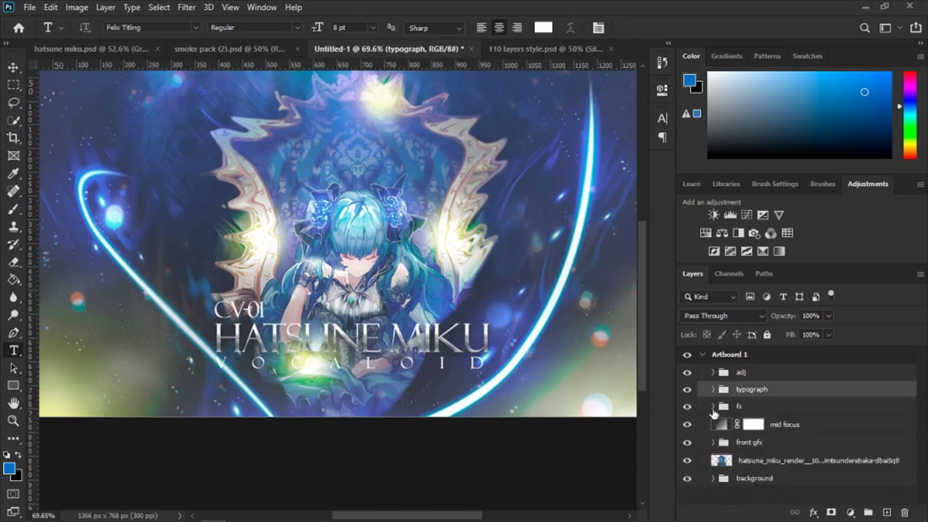
Step: Select Layer 3 in the fx group and set up a 94 px soft eraser
click(712, 408)
scroll(759, 433, down, 1)
click(756, 410)
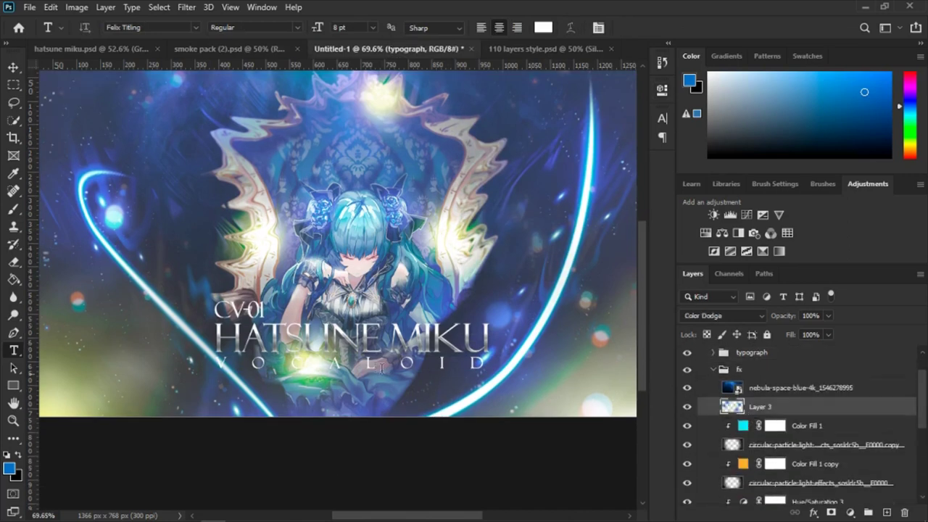
key(e)
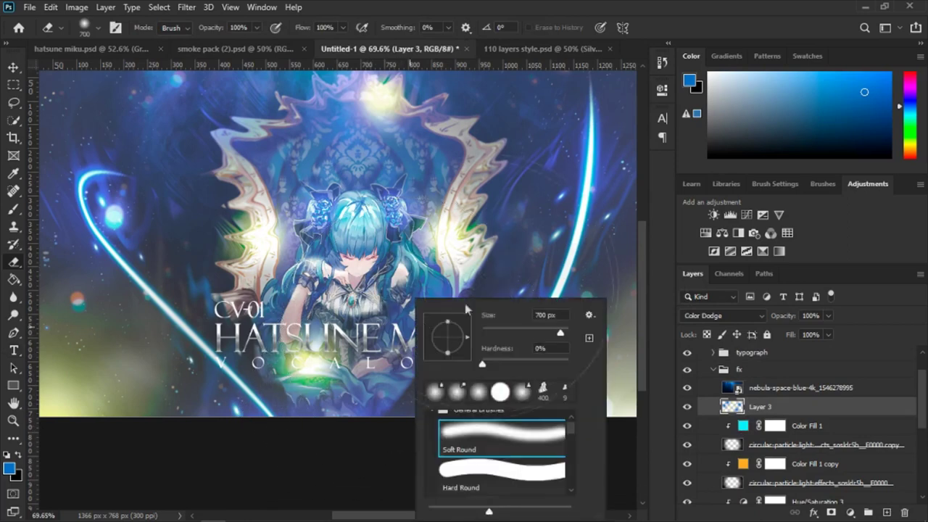
right_click(420, 438)
drag(532, 334, 528, 334)
key(Return)
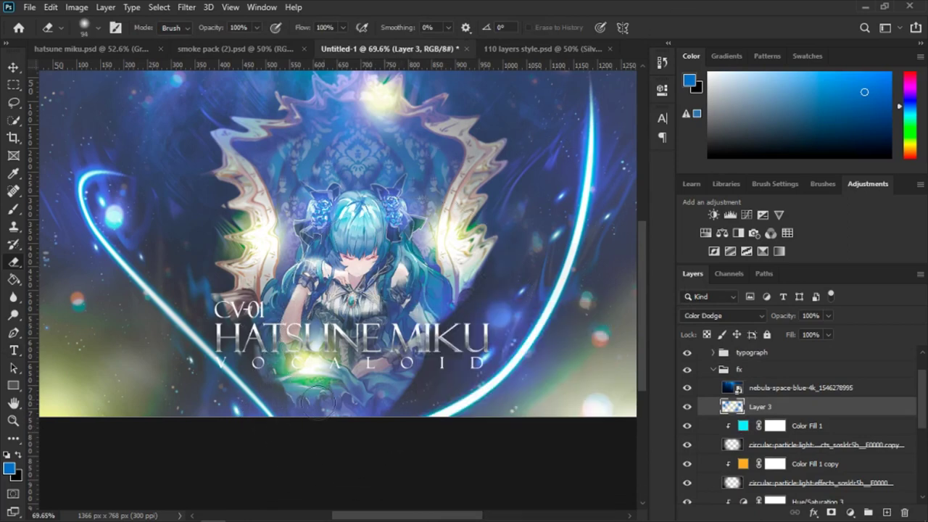
Step: Erase the green glow below Miku's chest on Layer 3
drag(318, 400, 337, 388)
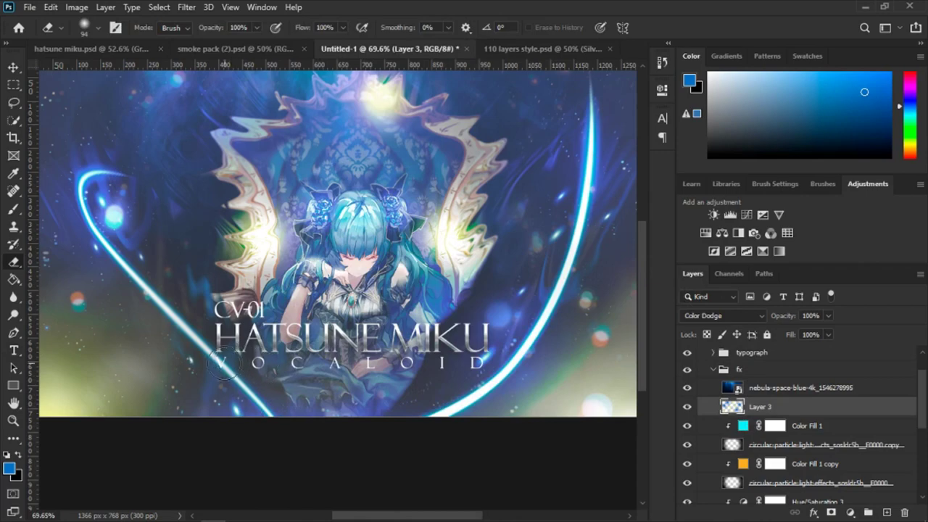
alt+scroll(289, 210, up, 2)
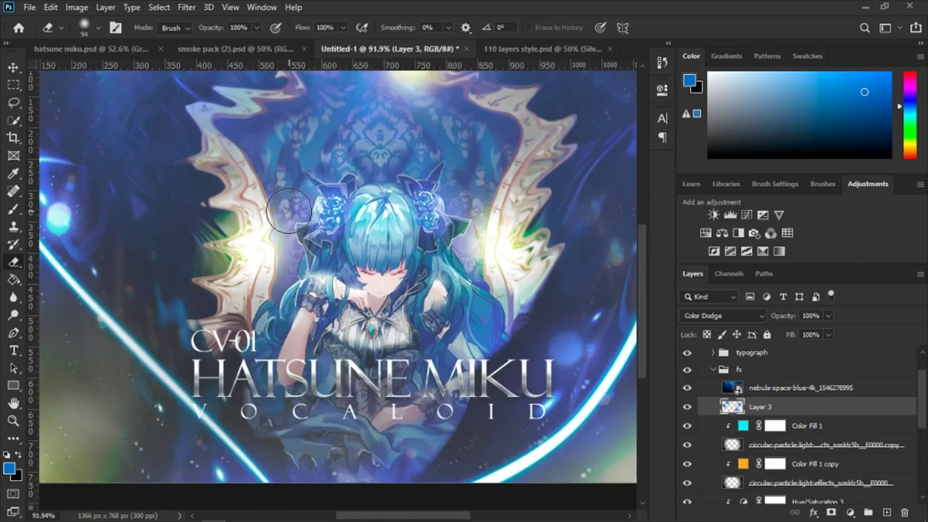
alt+scroll(289, 210, down, 1)
alt+scroll(312, 232, down, 1)
alt+scroll(341, 258, down, 1)
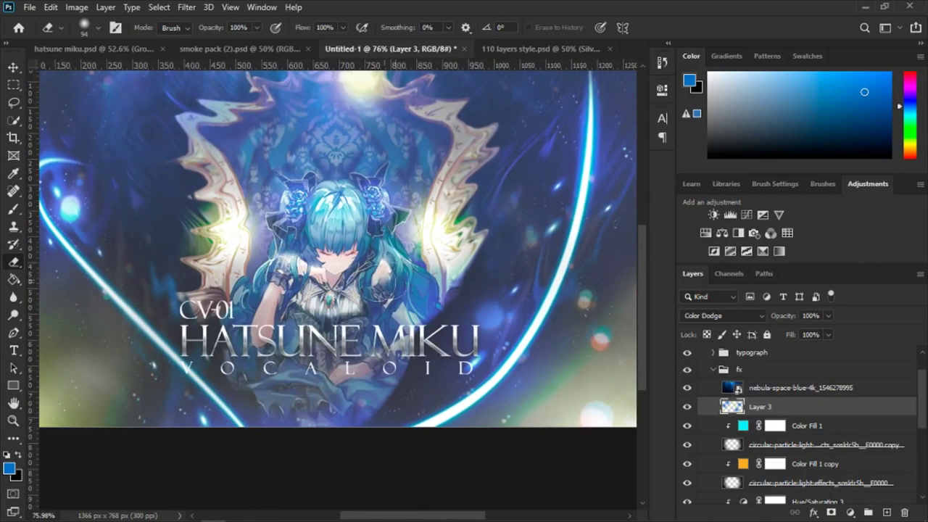
alt+scroll(369, 283, down, 2)
scroll(373, 288, left, 1)
scroll(373, 288, left, 1)
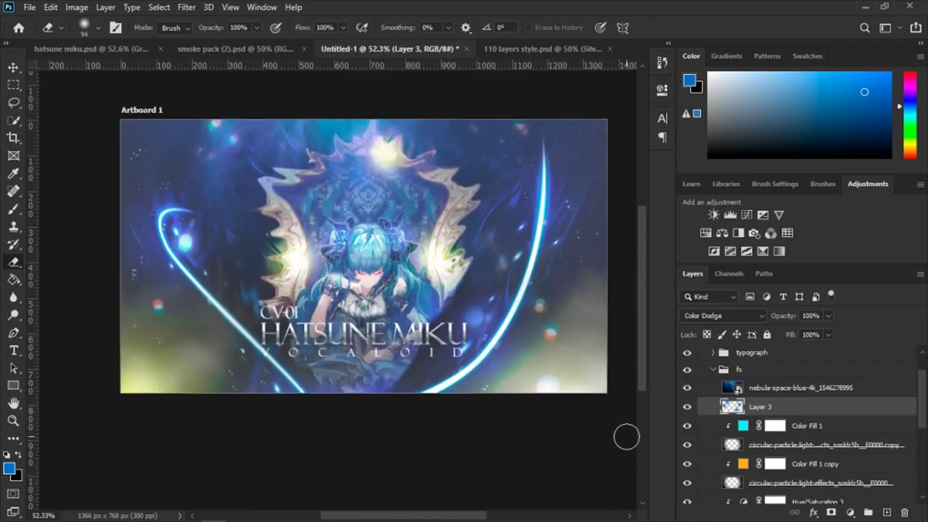
scroll(711, 397, up, 2)
Step: Copy the August 31, 2019 caption layer from hatsune miku.psd into the Untitled-1 banner
click(714, 405)
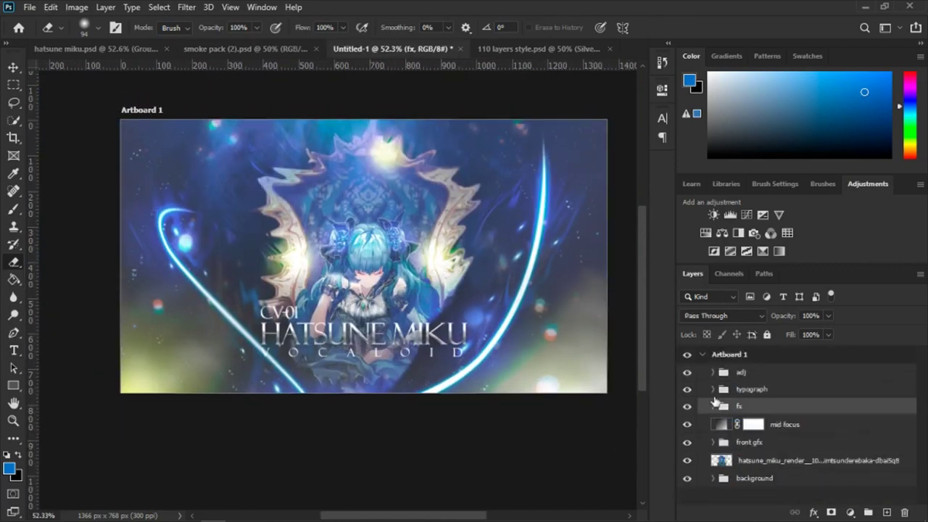
click(713, 389)
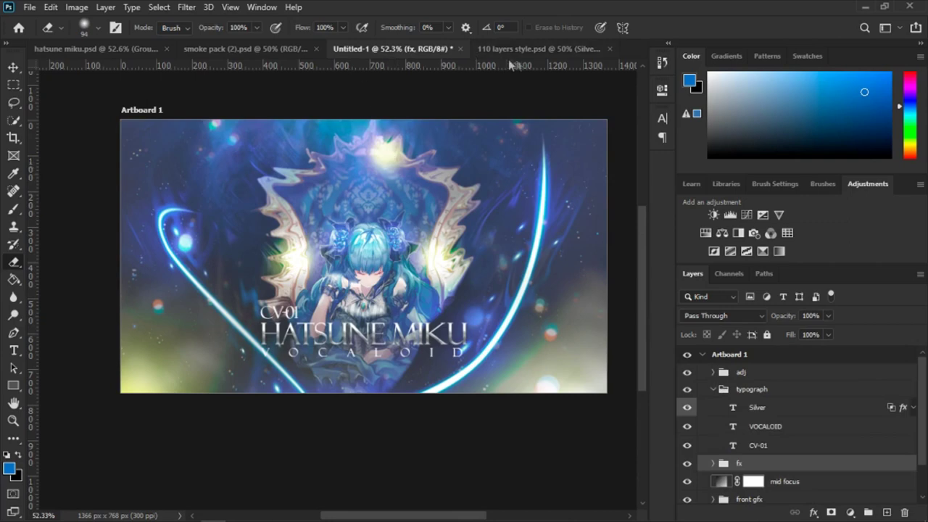
click(41, 52)
scroll(774, 442, down, 2)
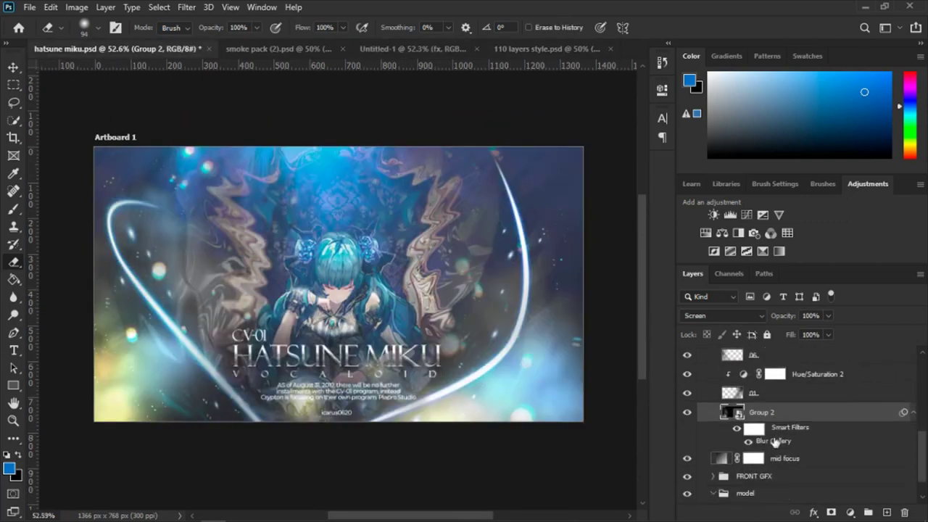
scroll(763, 392, up, 2)
key(v)
click(337, 397)
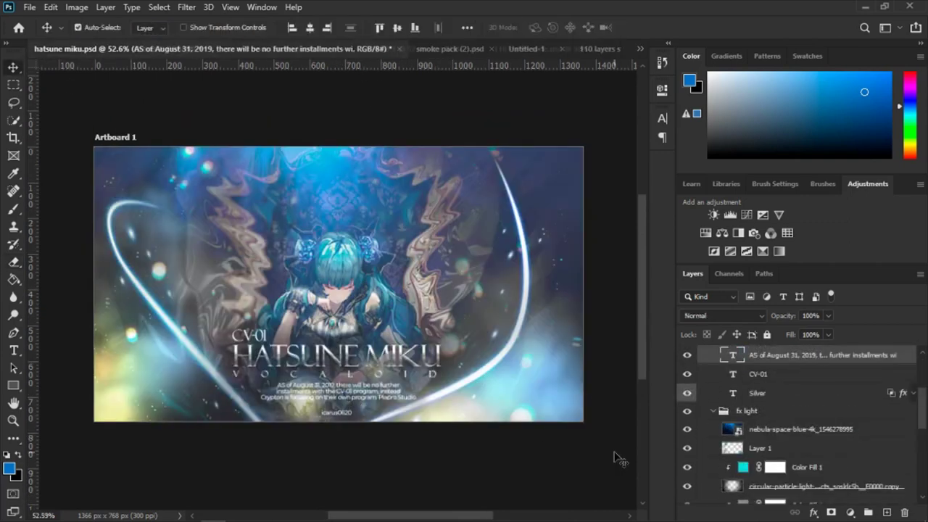
key(ctrl)
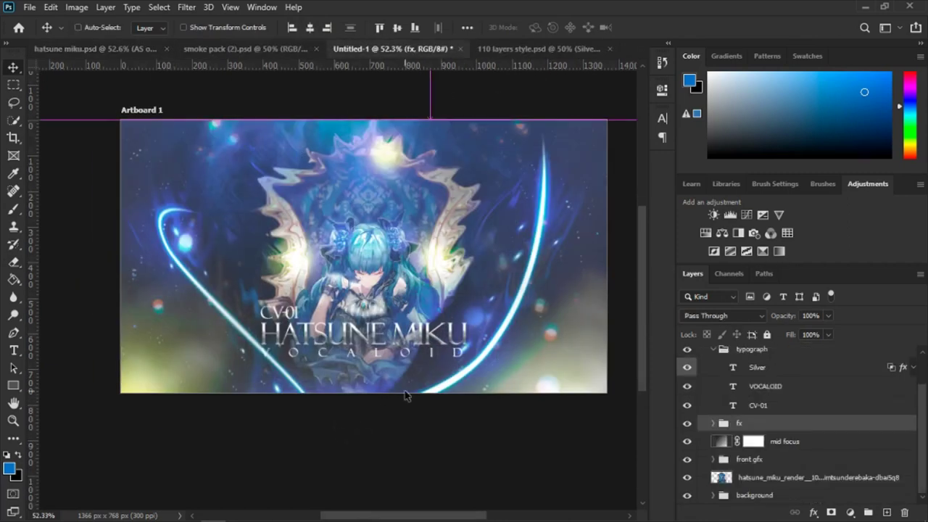
drag(524, 53, 378, 351)
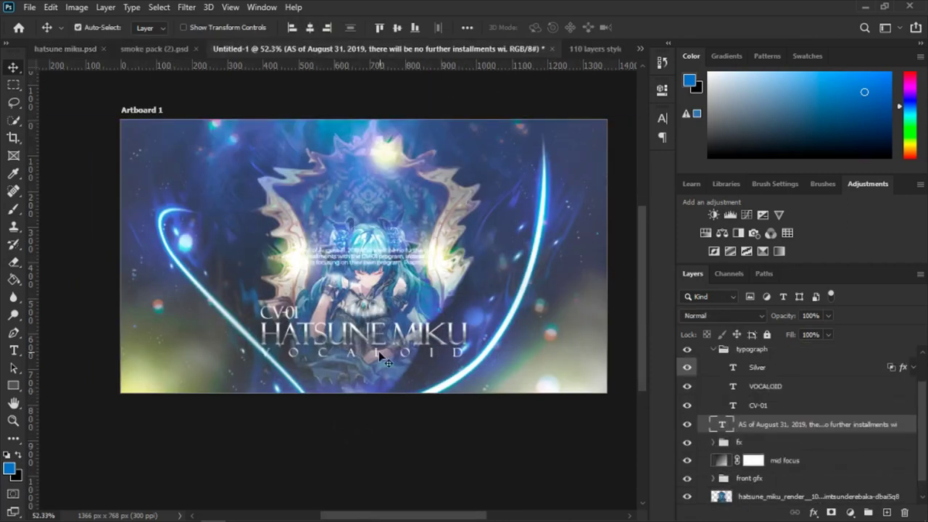
Step: Position the caption paragraph centred just below VOCALOID
key(ctrl+t)
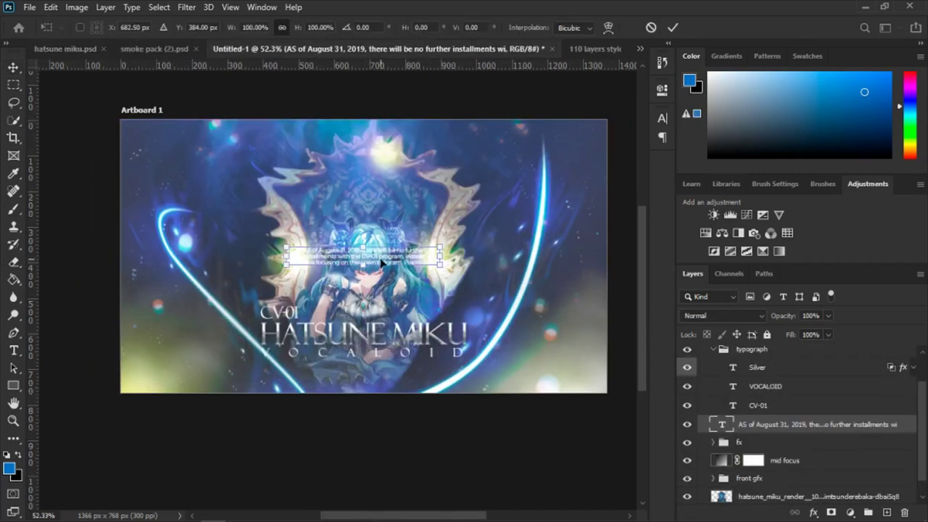
drag(382, 264, 381, 373)
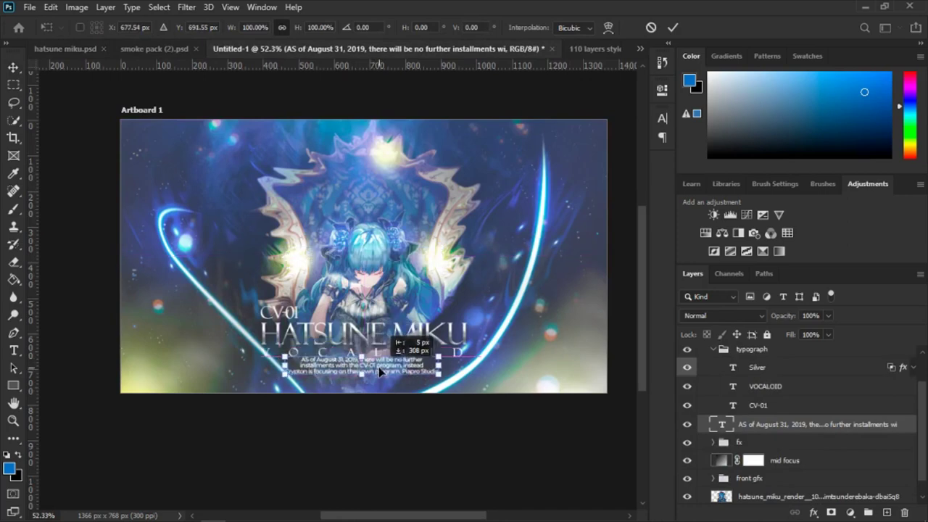
key(Return)
scroll(427, 279, up, 2)
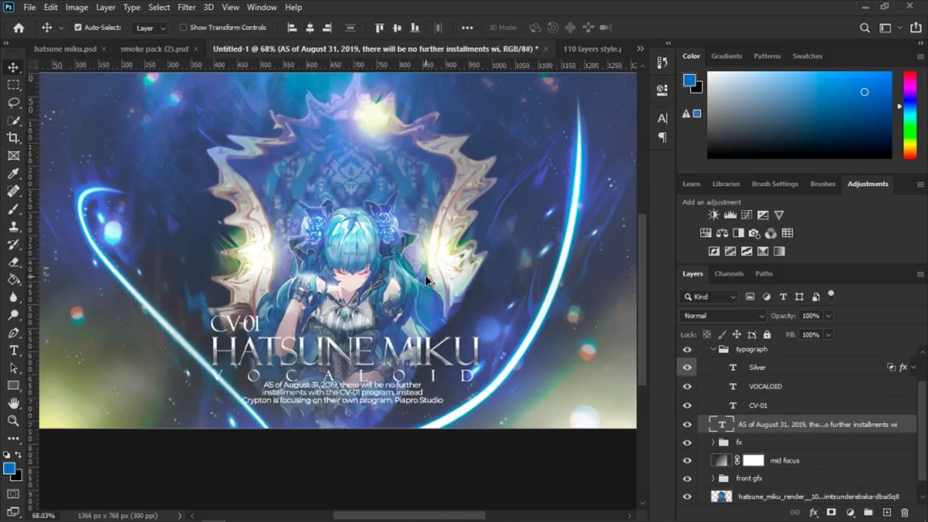
scroll(429, 283, down, 2)
scroll(430, 279, up, 1)
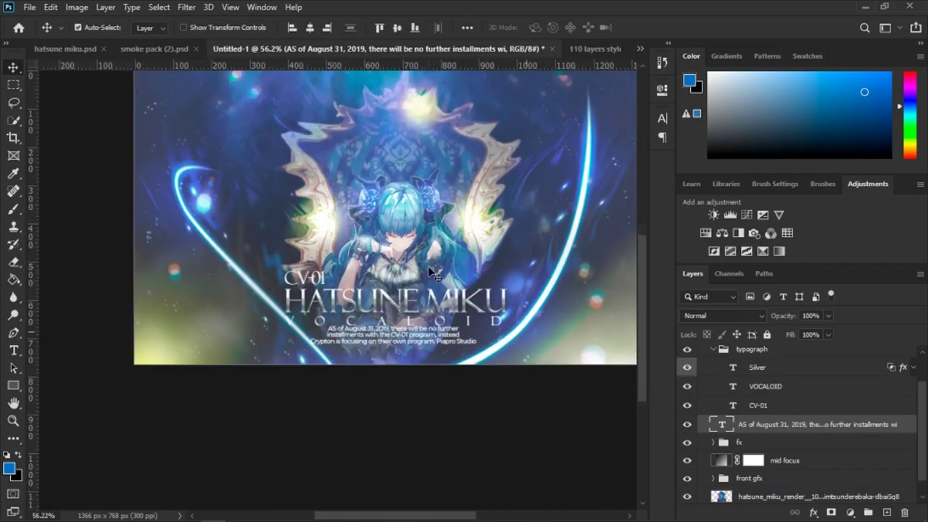
scroll(432, 273, up, 2)
key(ctrl+t)
drag(409, 373, 412, 374)
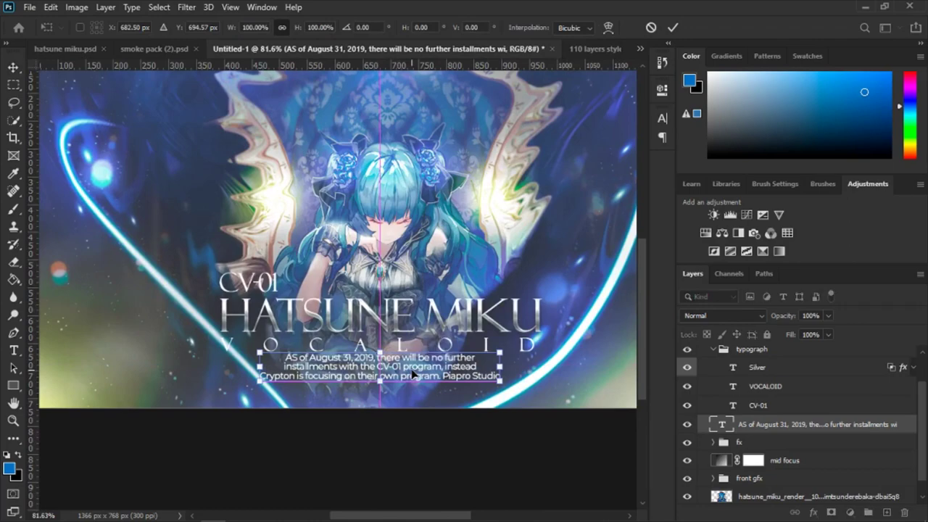
key(Return)
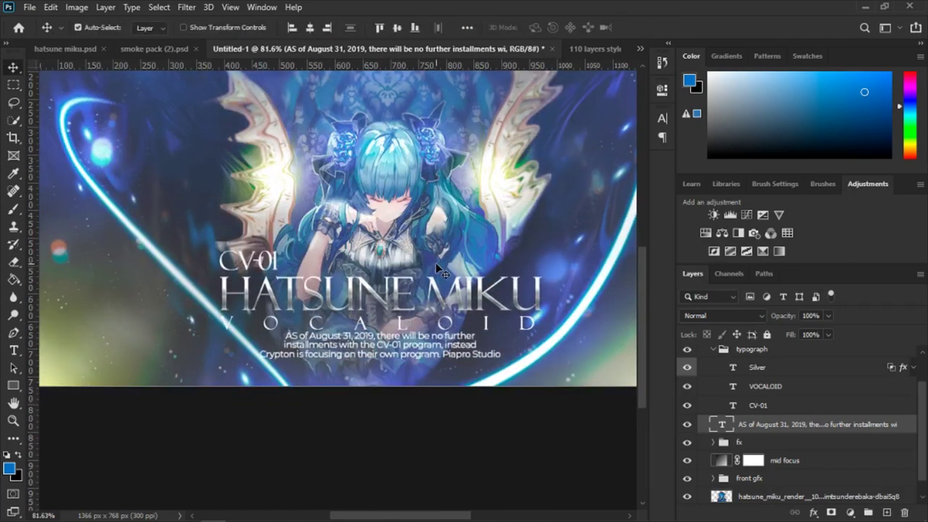
scroll(371, 189, down, 4)
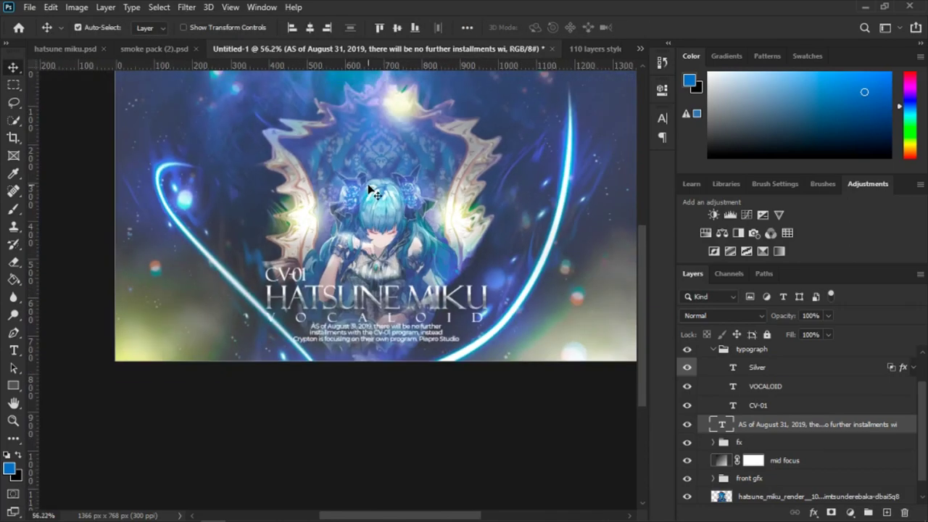
scroll(370, 195, down, 1)
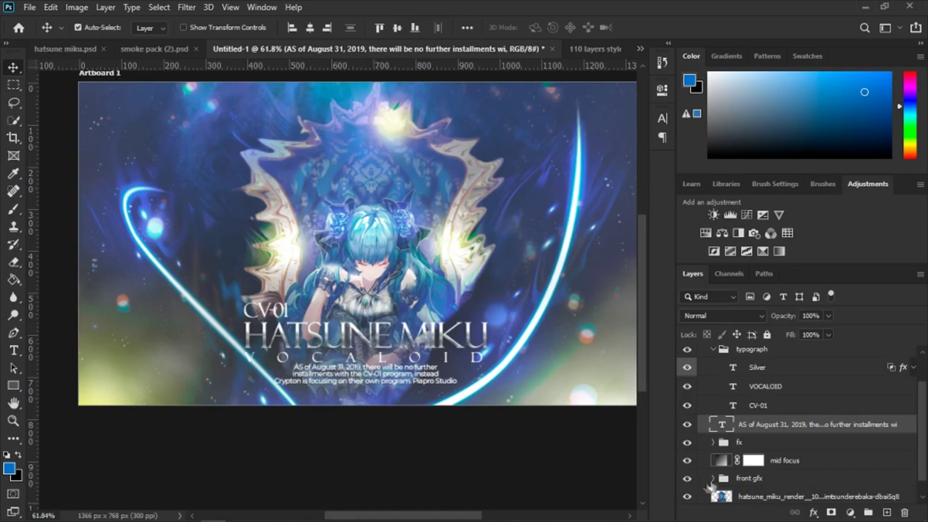
Step: Duplicate CV-01 and retype the copy as the artist's signature at 5 pt
click(753, 405)
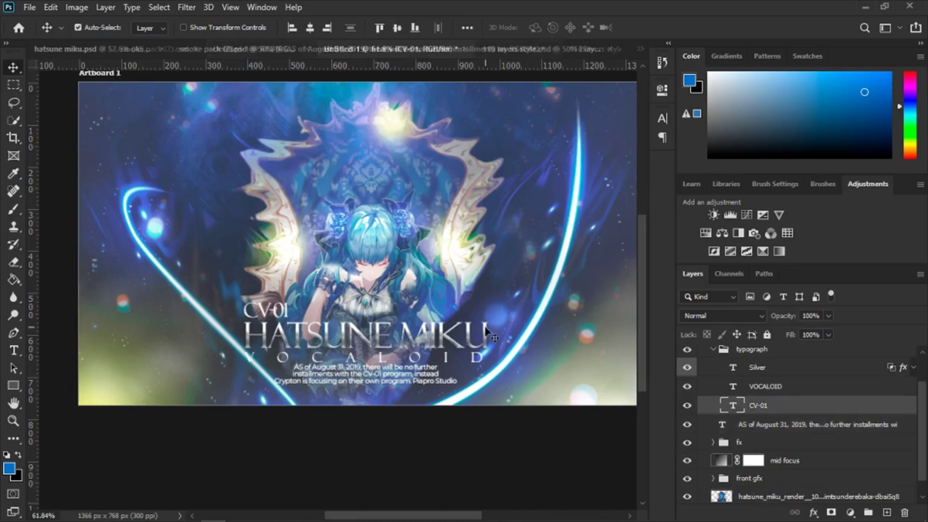
key(ctrl+j)
key(t)
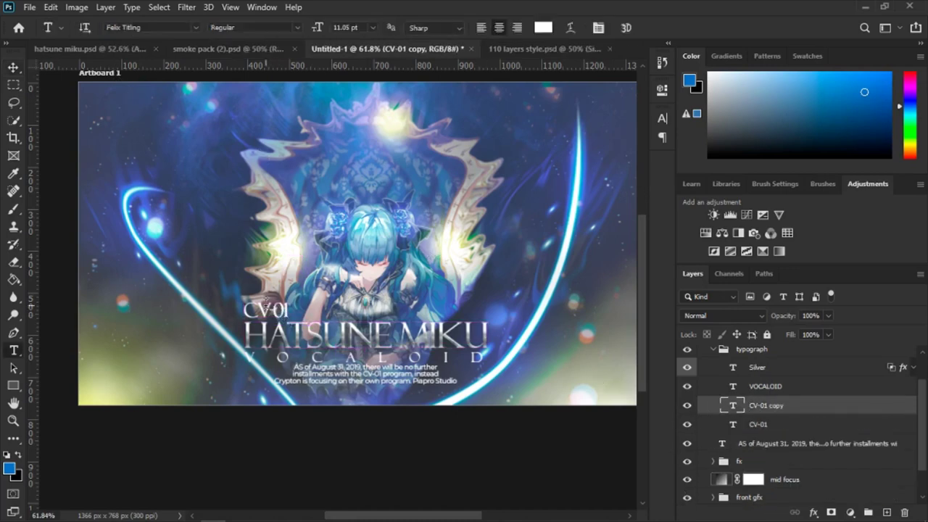
double_click(265, 311)
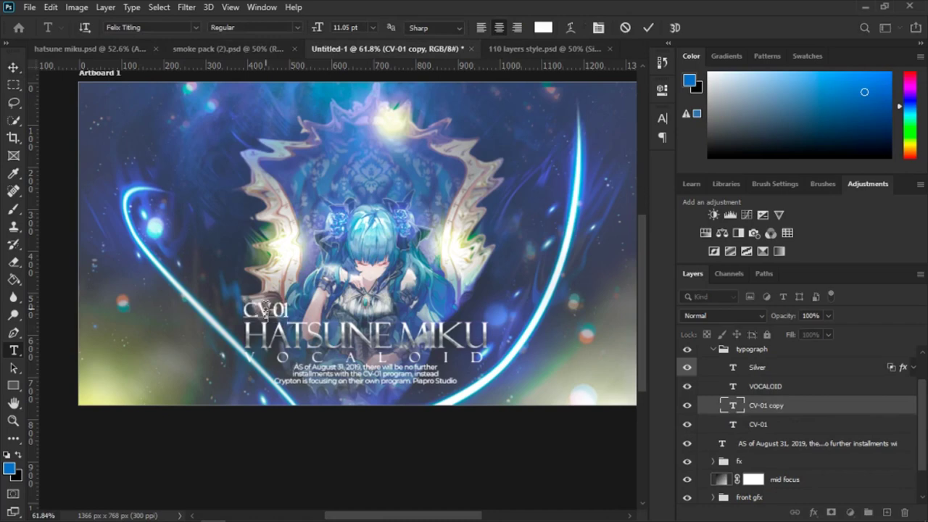
text(ICARUS062)
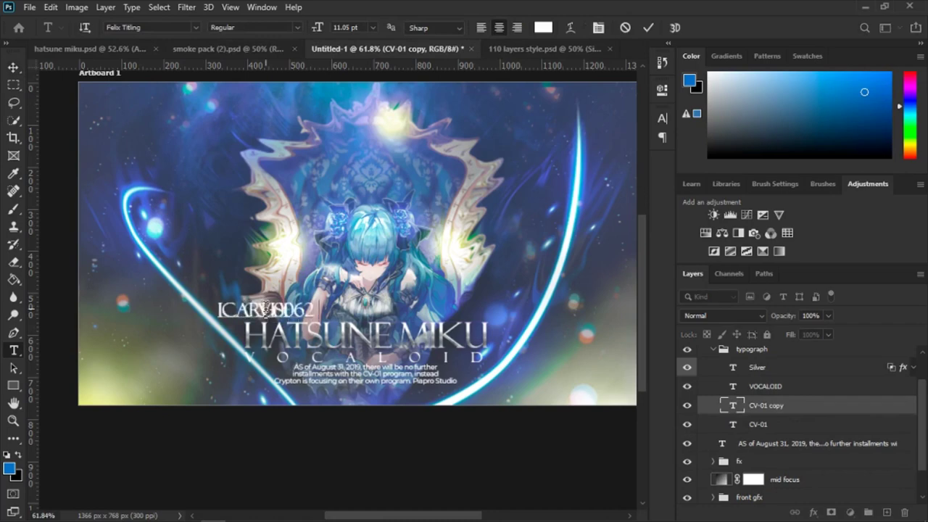
text(0)
key(ctrl+a)
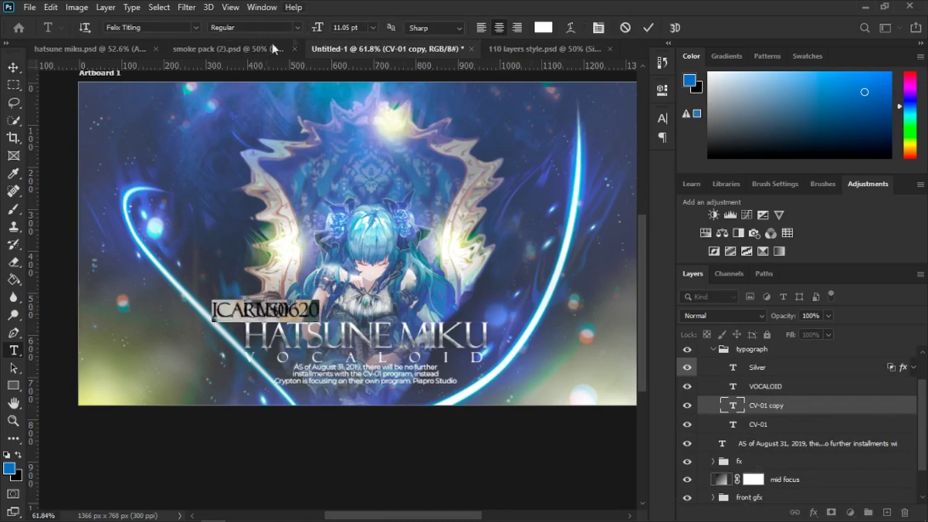
scroll(355, 29, down, 3)
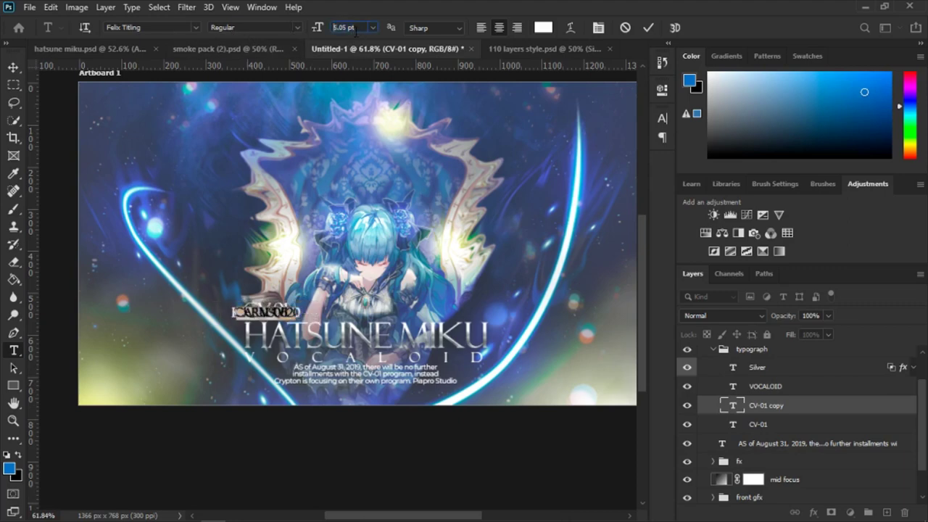
scroll(355, 29, down, 1)
scroll(354, 29, down, 1)
scroll(353, 29, down, 1)
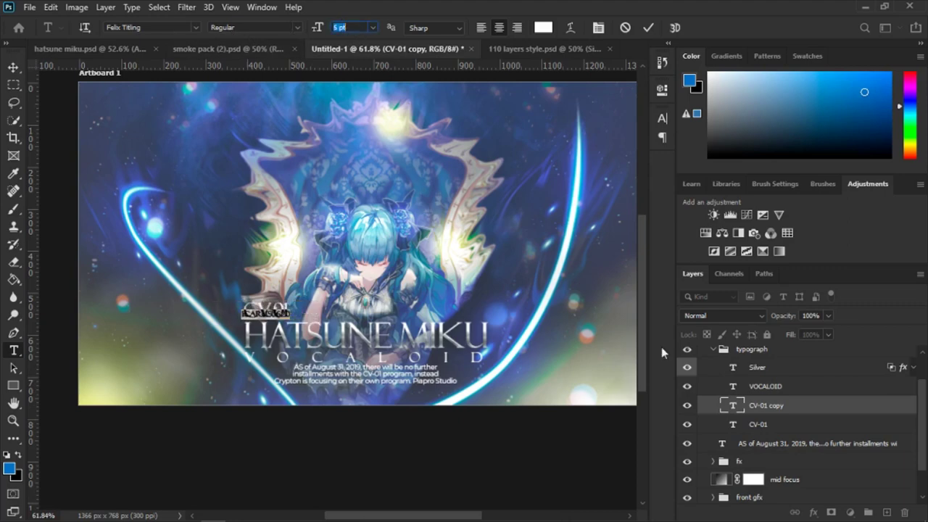
key(ctrl+Return)
Step: Move the signature to the bottom centre beneath the caption
key(ctrl+t)
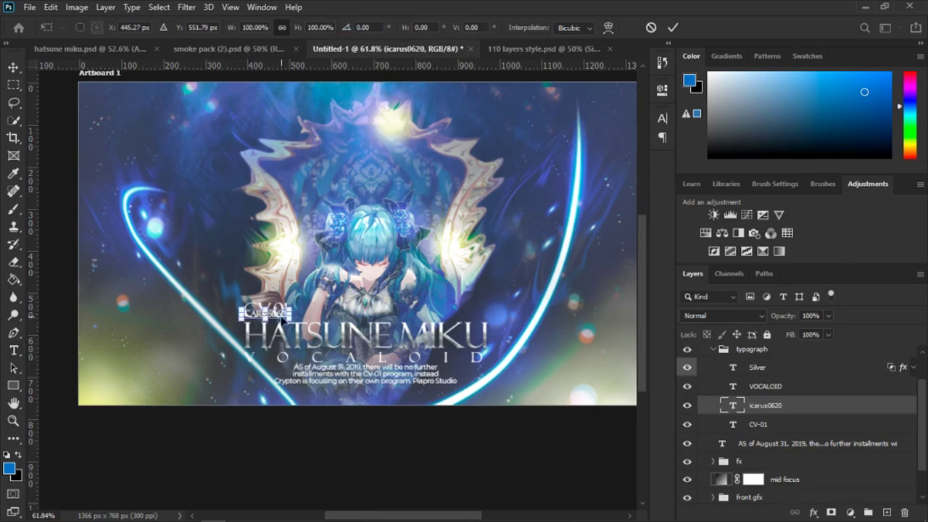
drag(365, 389, 380, 400)
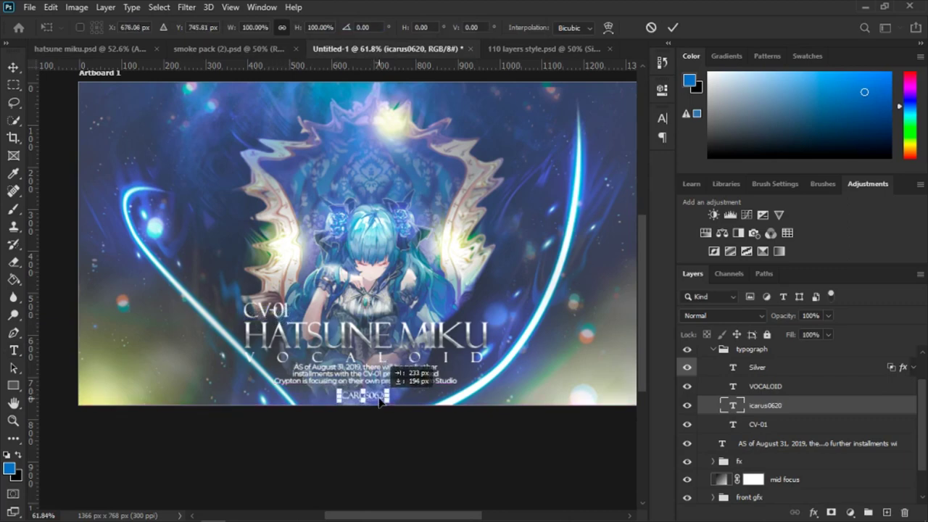
key(Return)
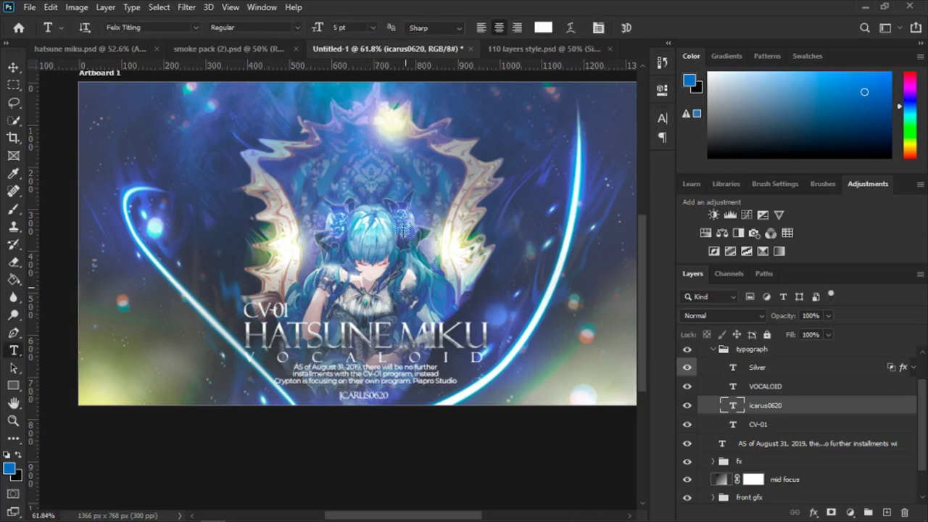
scroll(403, 226, down, 1)
scroll(403, 227, up, 1)
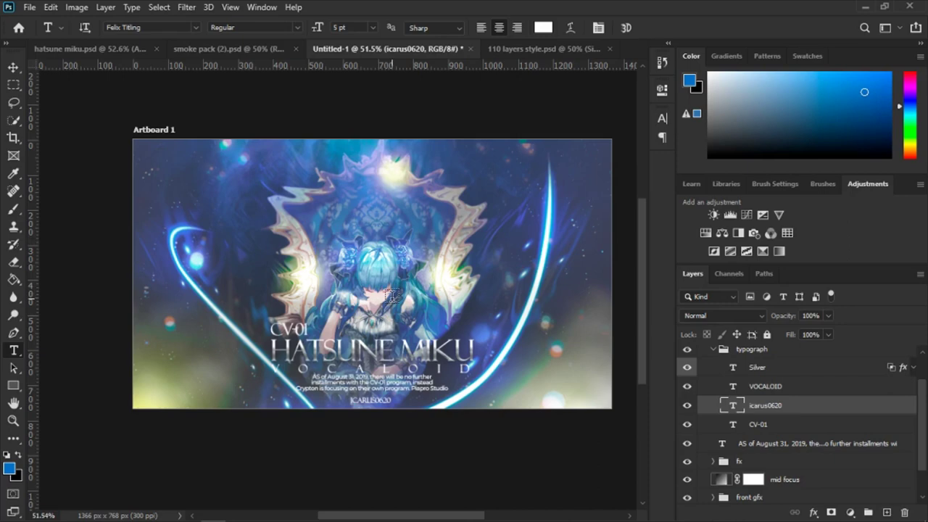
Step: Compare the banner against hatsune miku.psd and smoke pack (2).psd
click(84, 48)
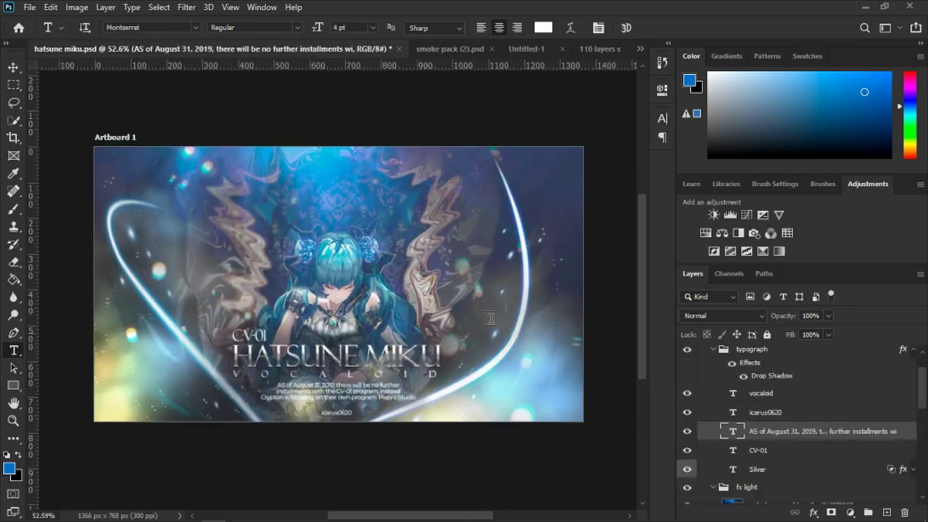
click(527, 49)
click(102, 49)
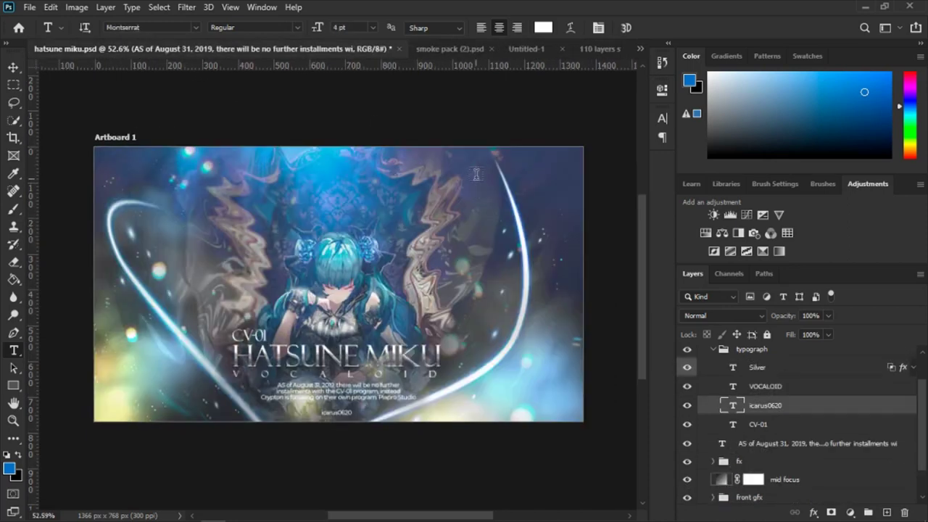
click(455, 50)
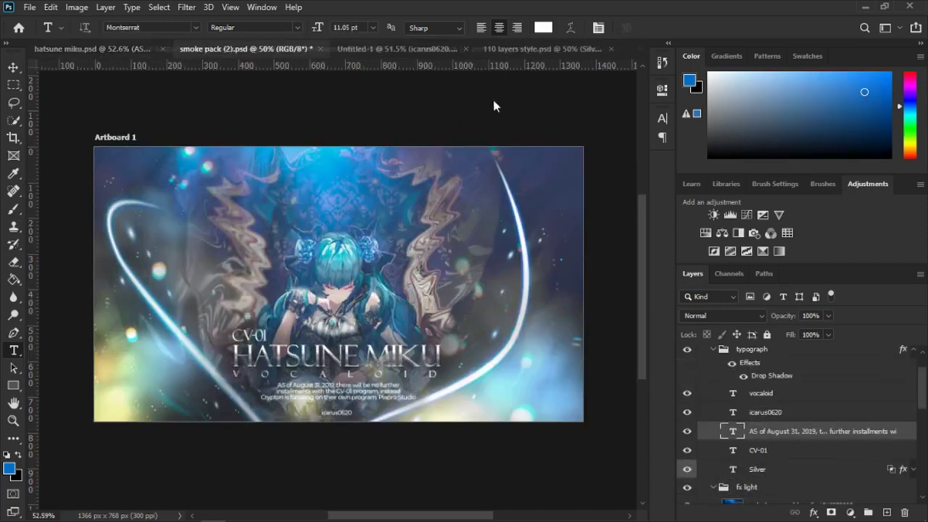
click(382, 49)
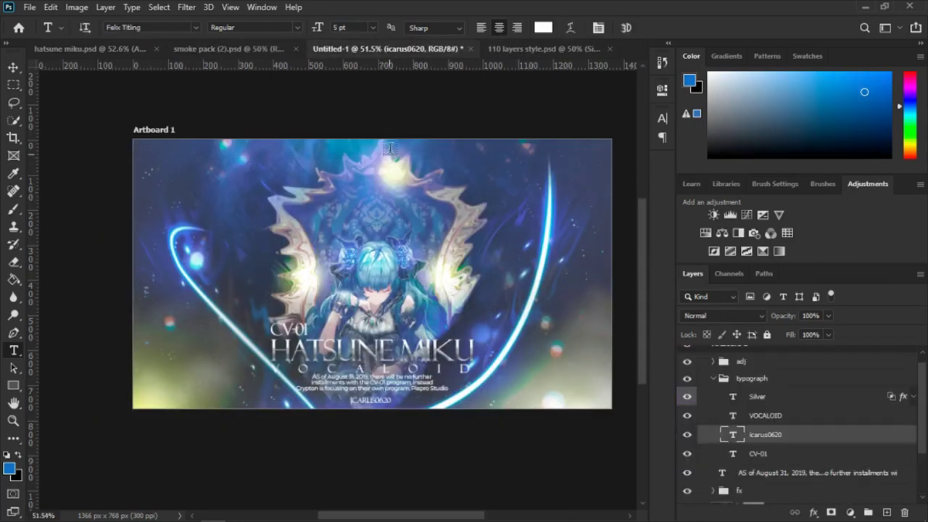
scroll(378, 344, up, 2)
scroll(774, 433, up, 1)
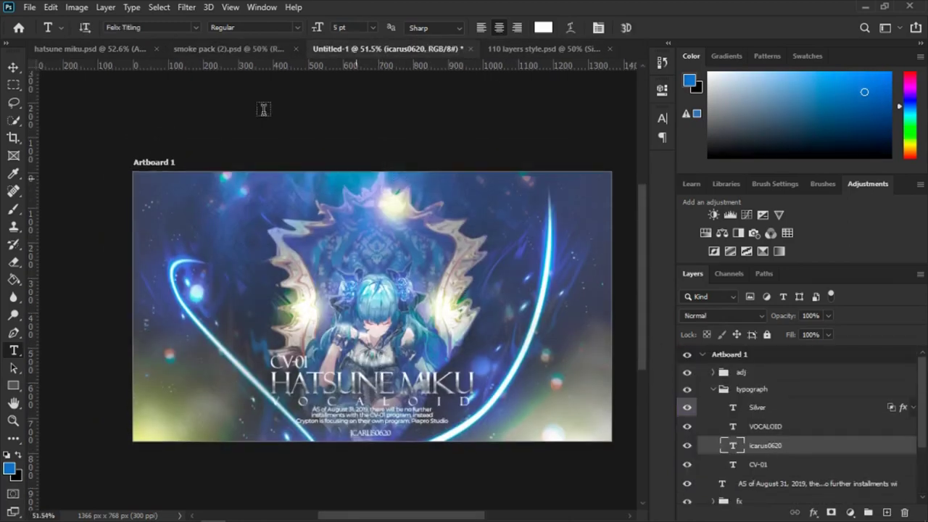
Step: Inspect the Exposure 1 layer in the reference file's adjustment group
click(64, 50)
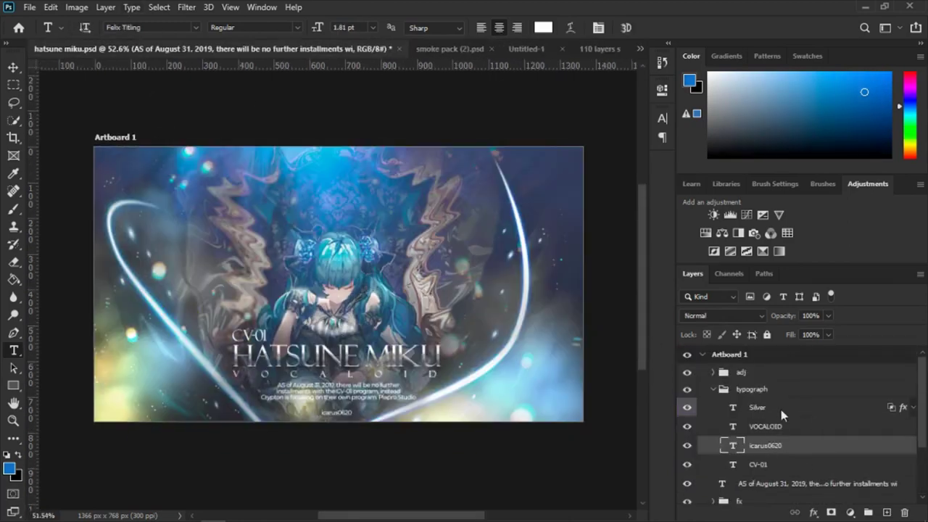
click(713, 372)
scroll(870, 411, down, 1)
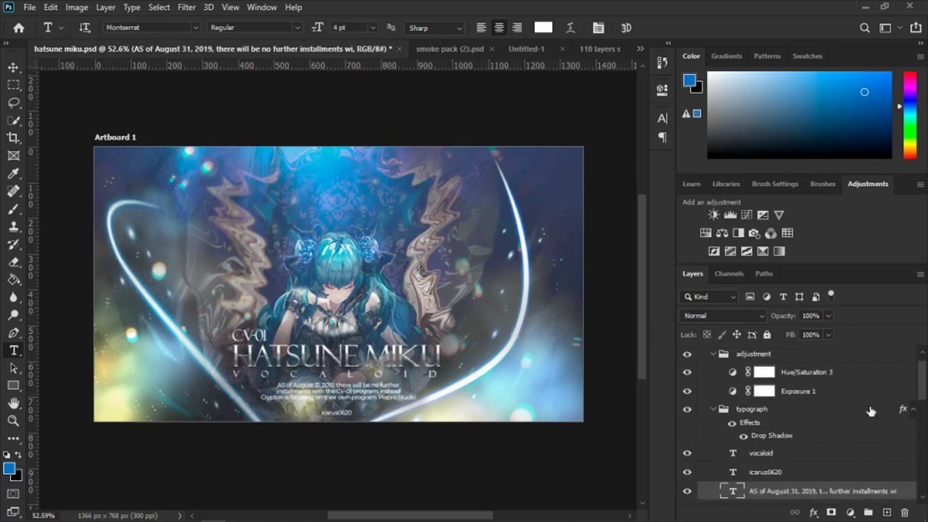
click(804, 395)
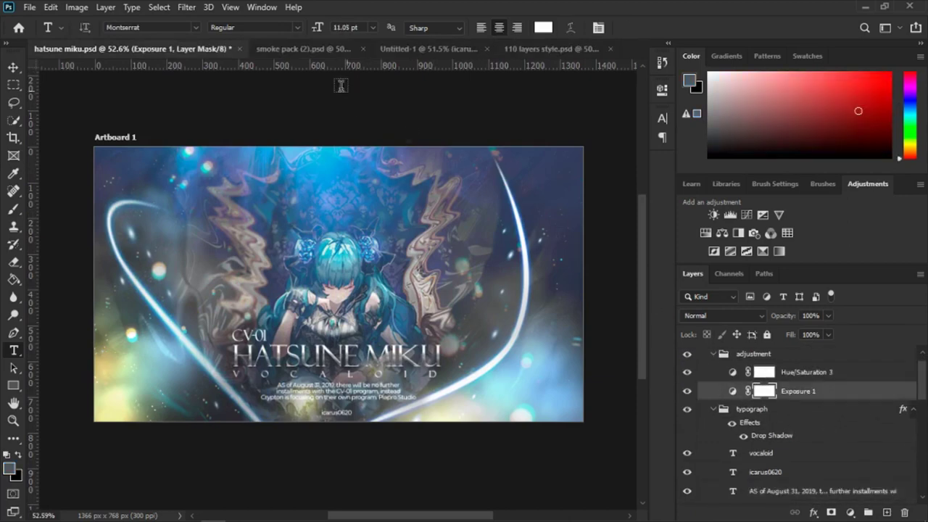
click(314, 51)
Step: In the banner's adj group, toggle Exposure 1 and hide Color Lookup 2
click(403, 47)
scroll(762, 400, up, 1)
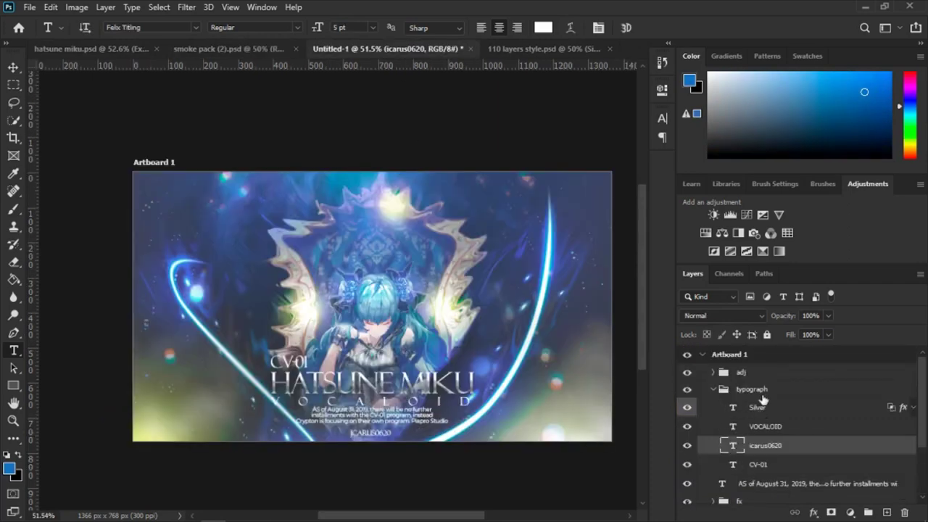
click(712, 372)
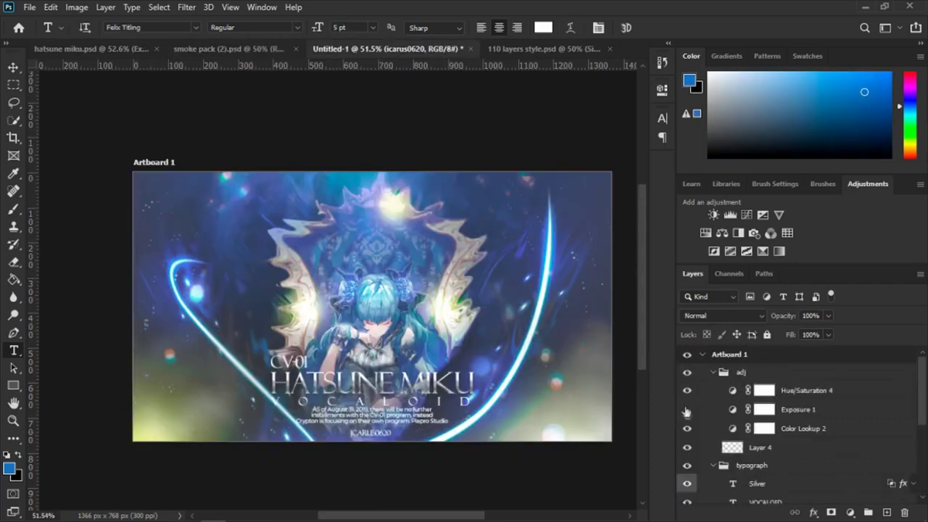
click(687, 411)
click(686, 429)
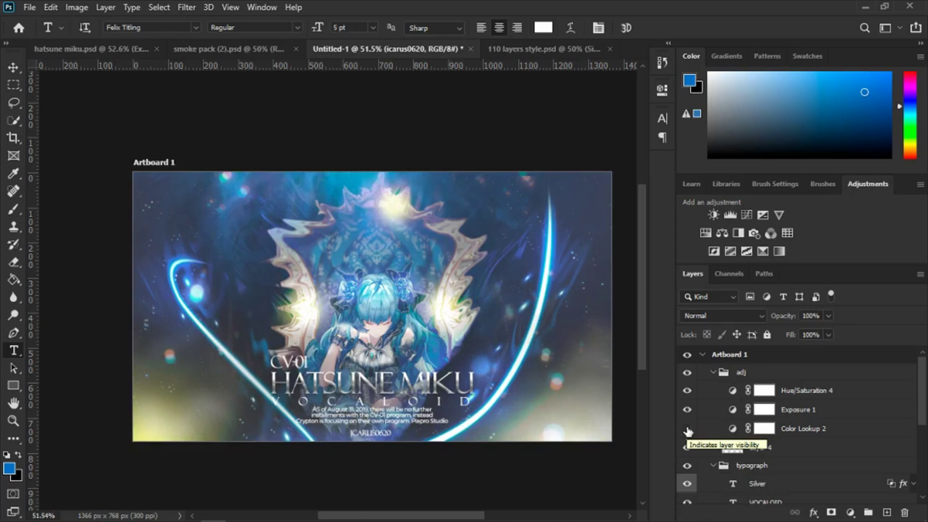
Step: Save the banner as tutorialllll.png in the 2020 > ig 14 folder with default PNG options
click(29, 8)
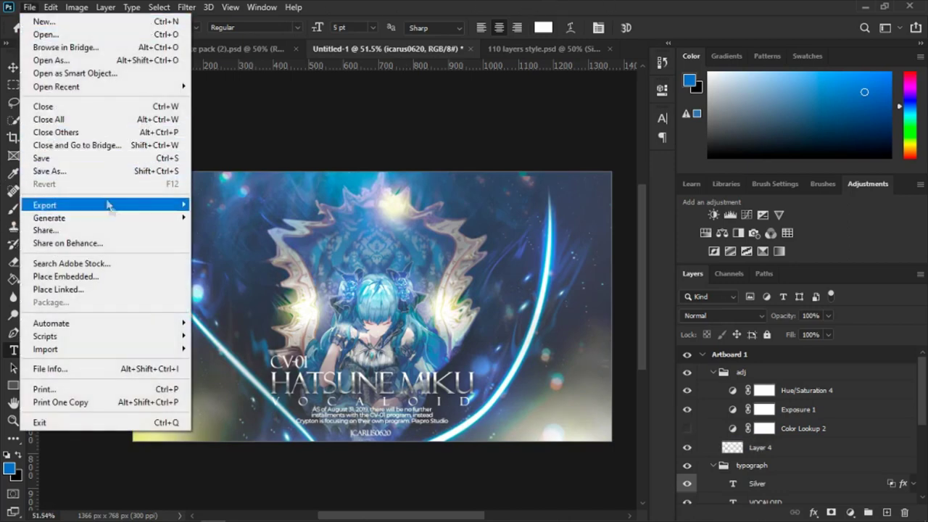
click(73, 171)
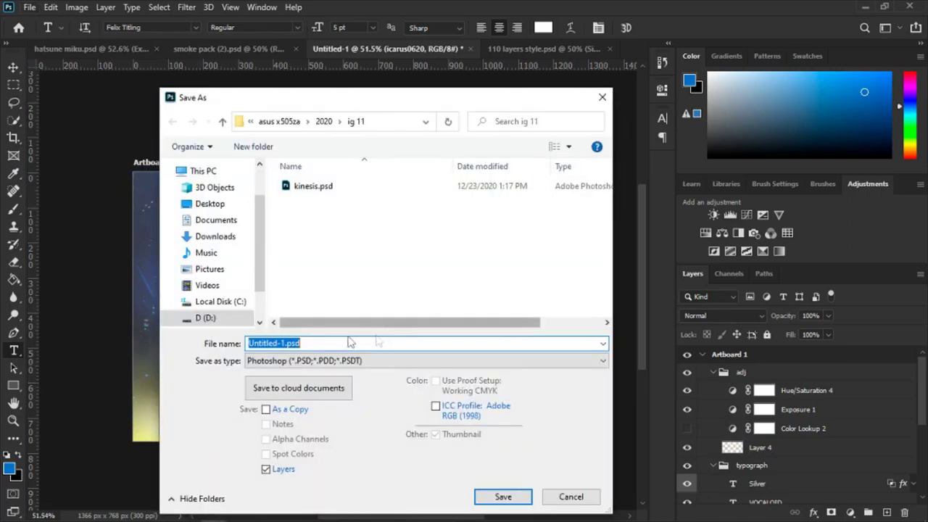
click(348, 360)
click(304, 308)
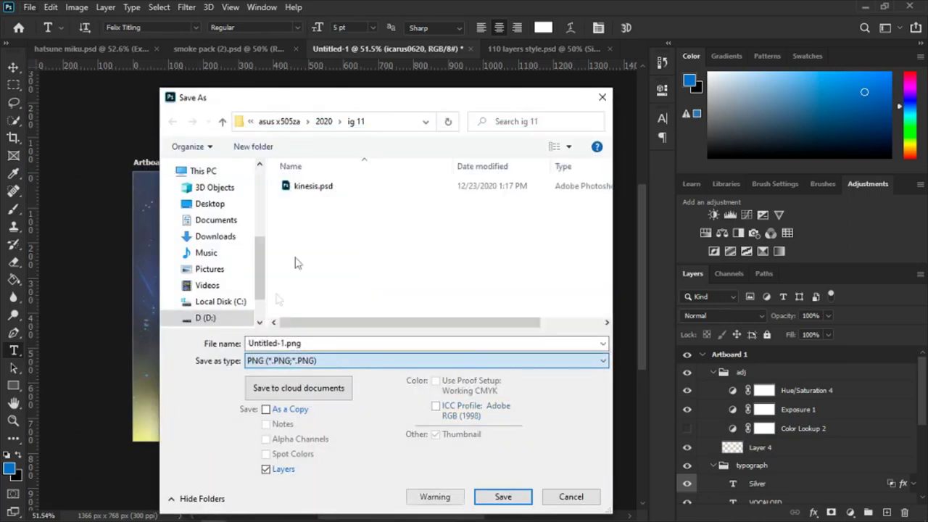
click(323, 121)
scroll(328, 296, down, 3)
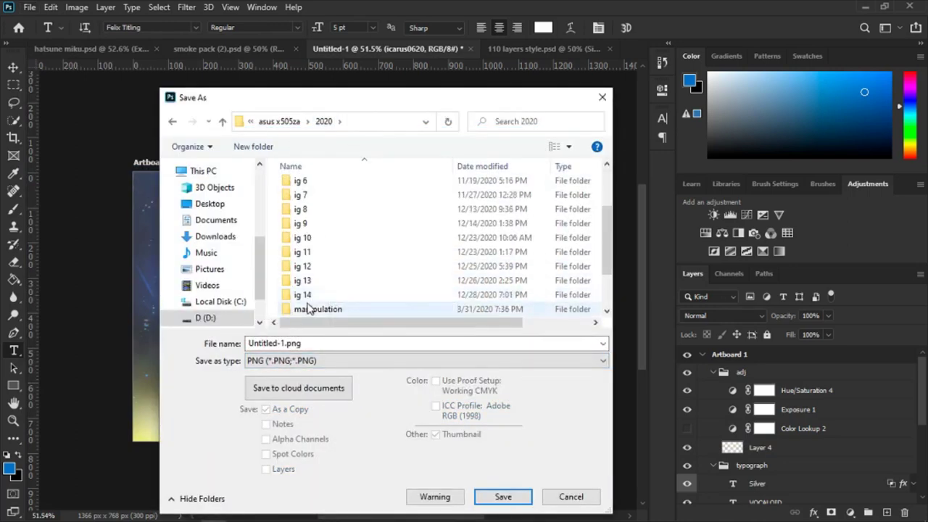
double_click(319, 296)
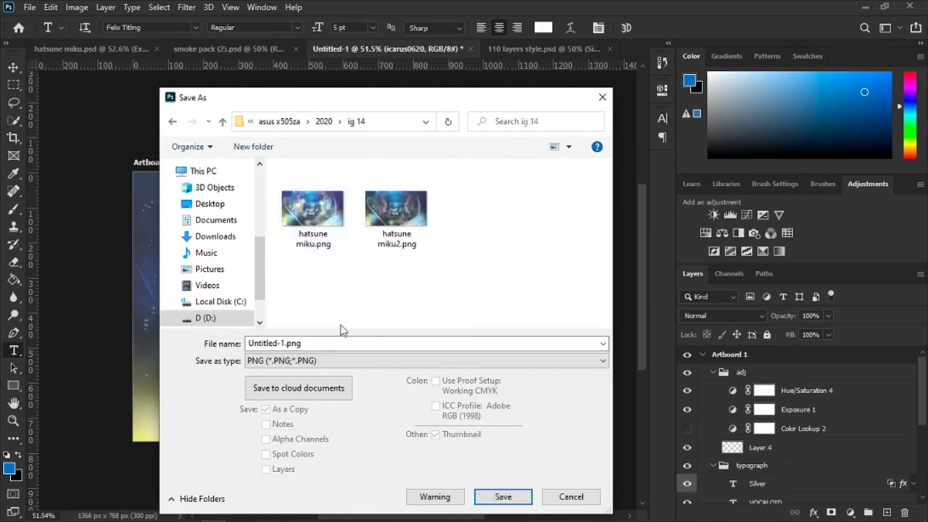
click(323, 342)
text(tutorialllll)
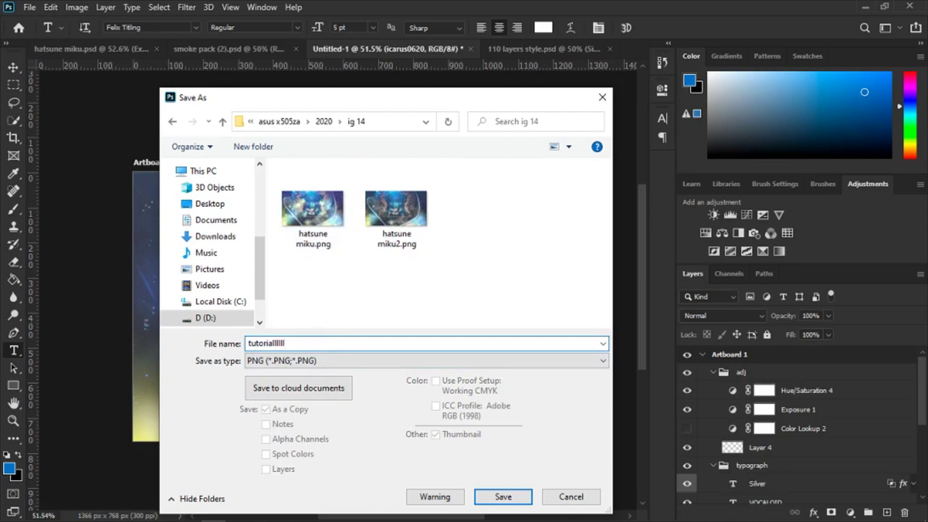
key(Return)
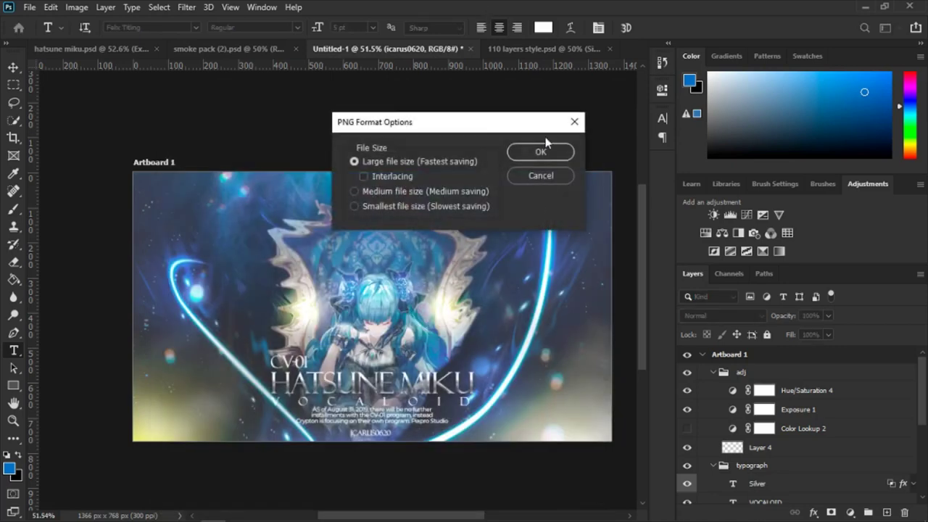
click(541, 152)
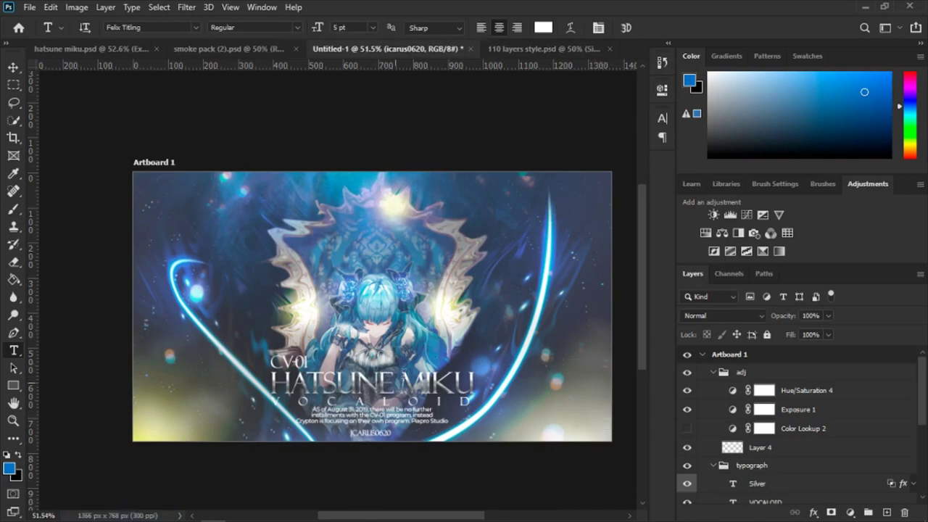
Step: Navigate File Explorer to the D: > photoshop > asus x505za > 2020 > ig 14 folder
scroll(458, 329, right, 1)
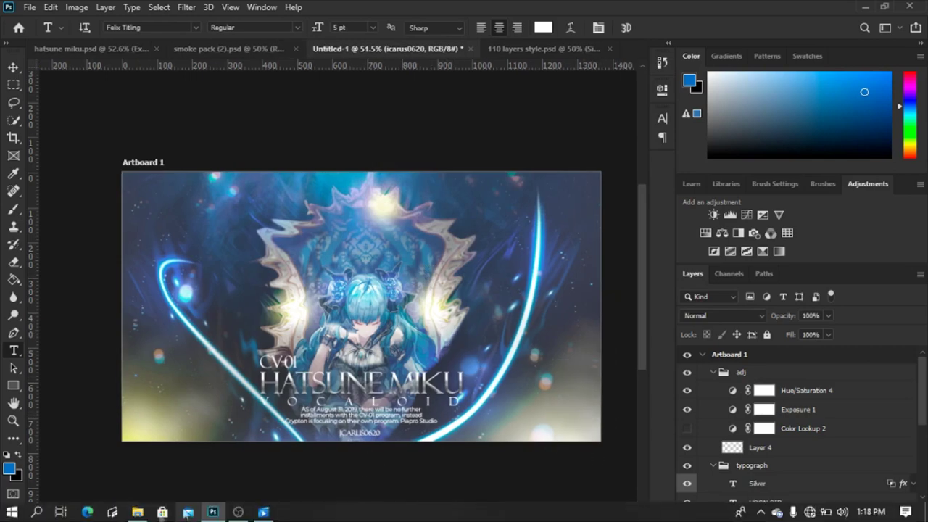
click(144, 518)
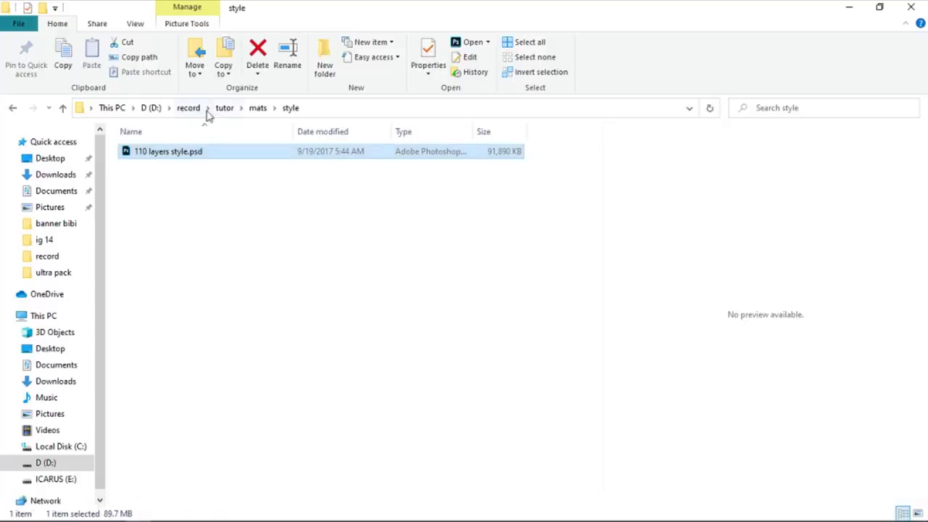
click(168, 108)
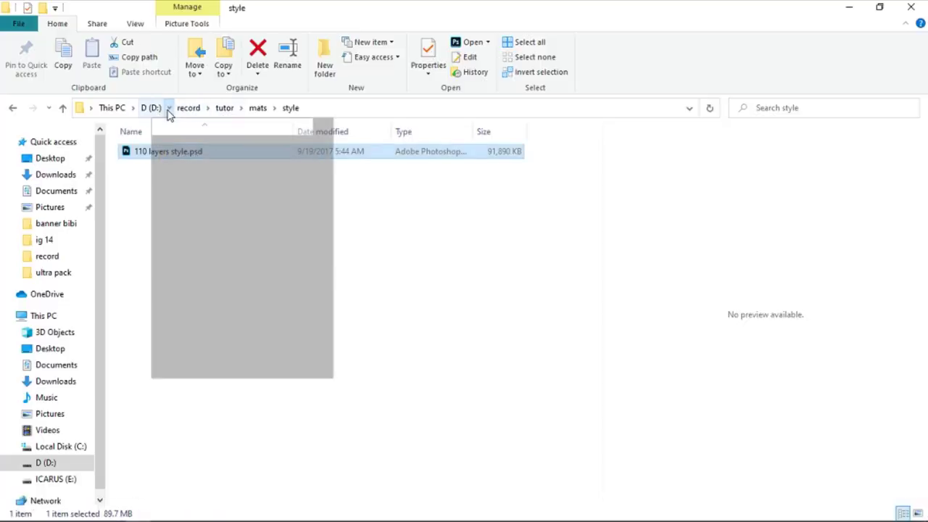
click(191, 242)
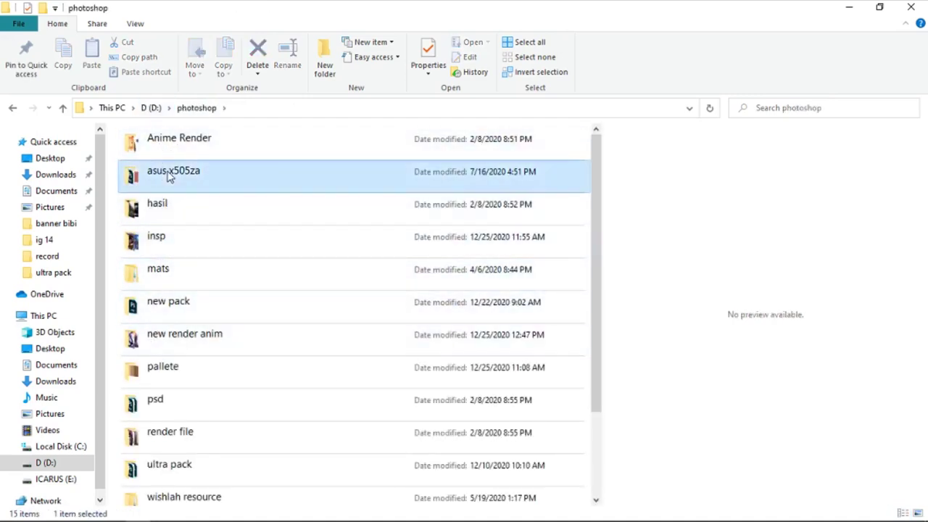
double_click(168, 174)
double_click(135, 150)
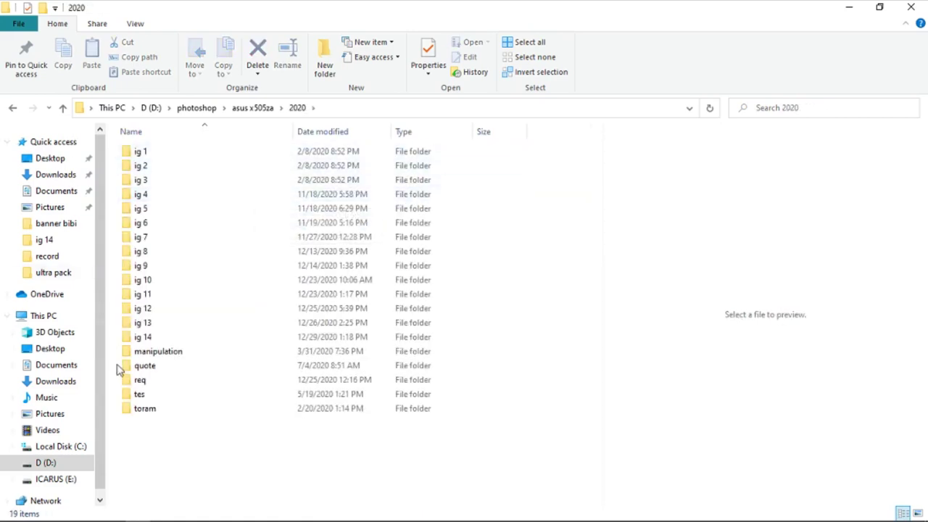
click(142, 338)
double_click(143, 339)
Step: Preview the exported tutorialllll.png and set it as the desktop background
click(149, 197)
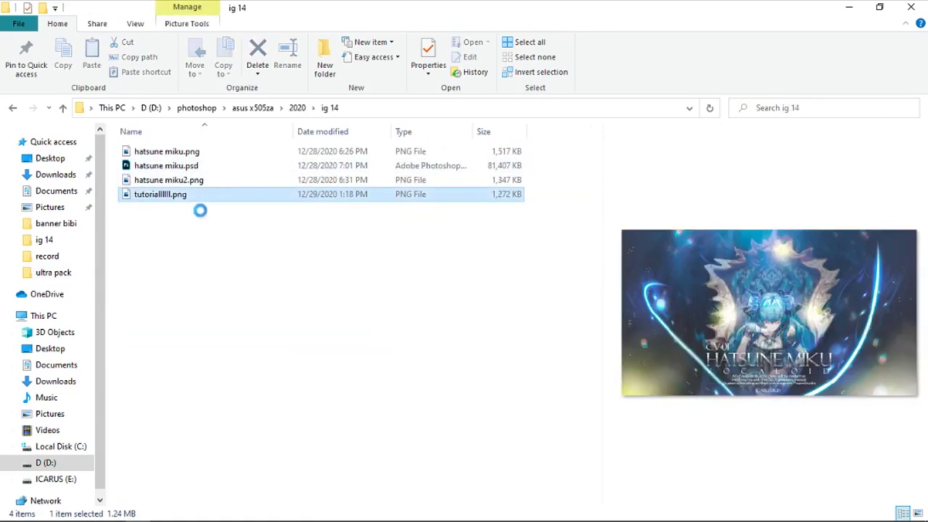
double_click(185, 197)
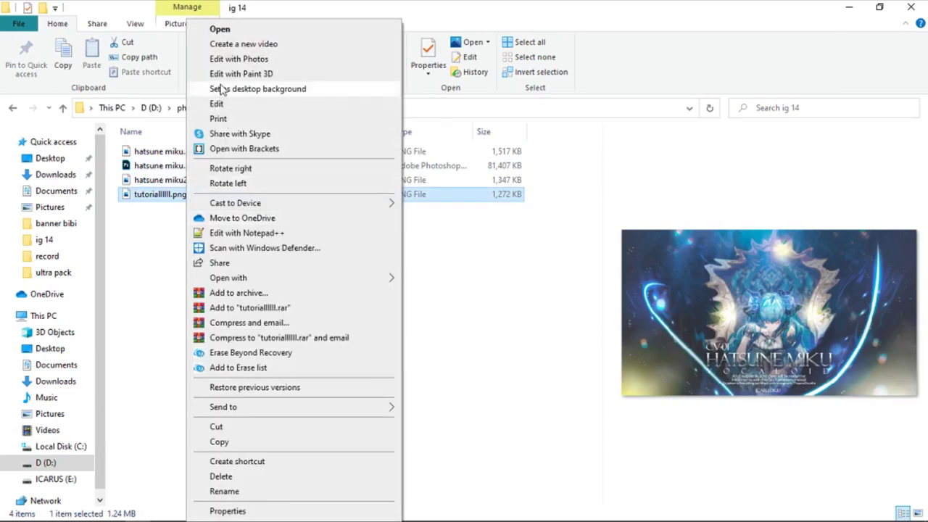
click(215, 89)
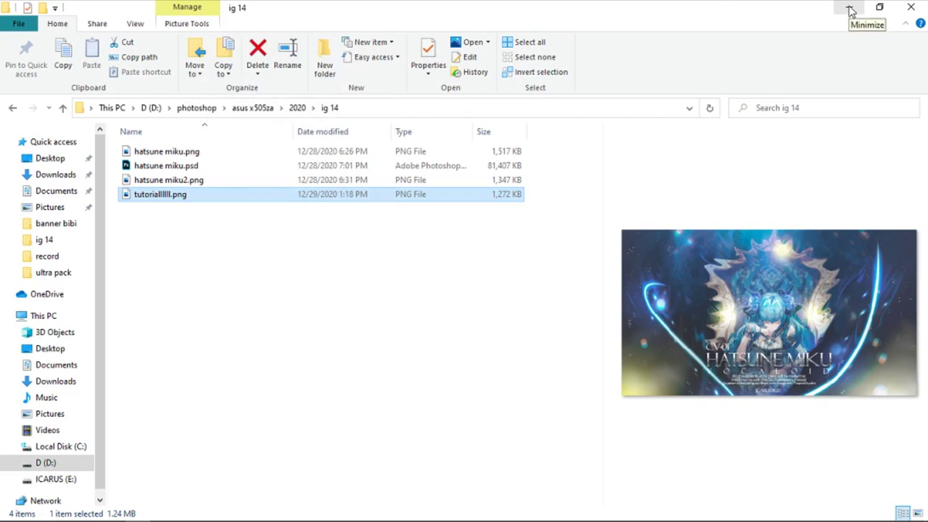
Step: Minimise File Explorer and Photoshop, then close the OBS recording playback window
click(849, 8)
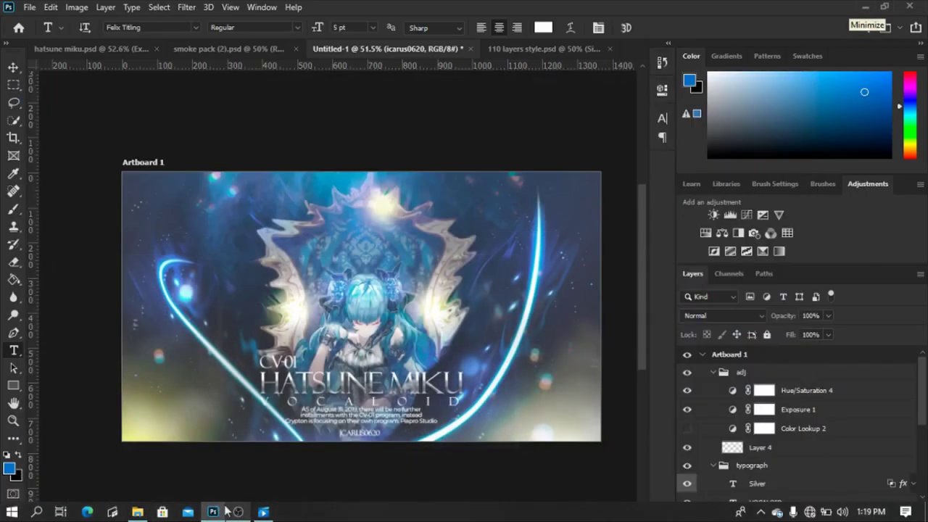
click(868, 7)
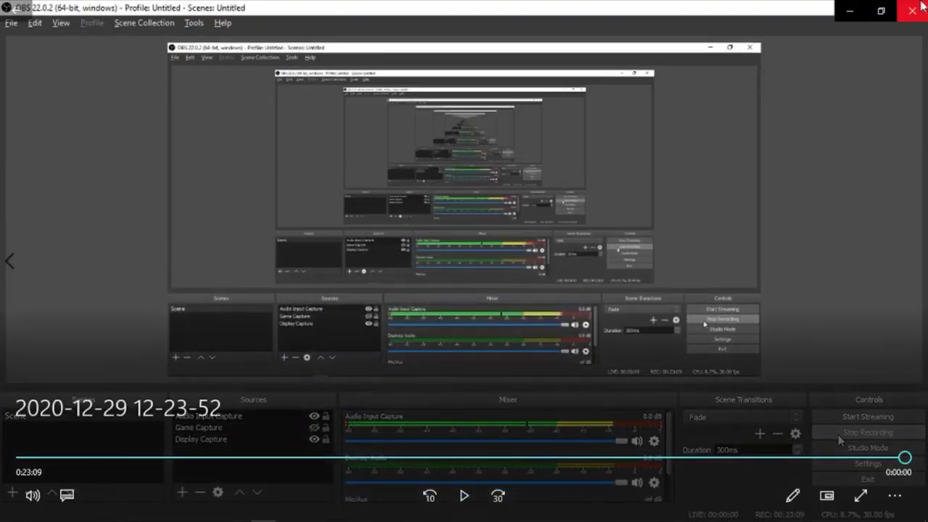
click(910, 10)
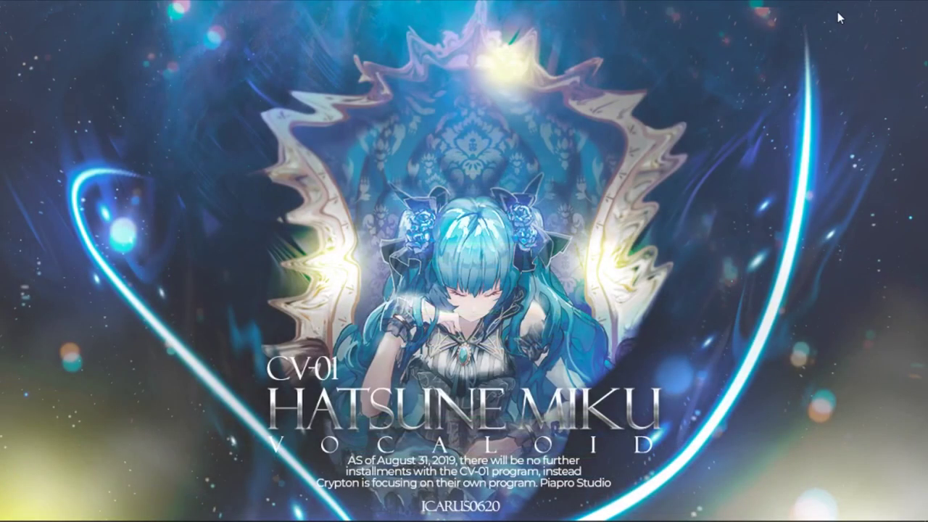